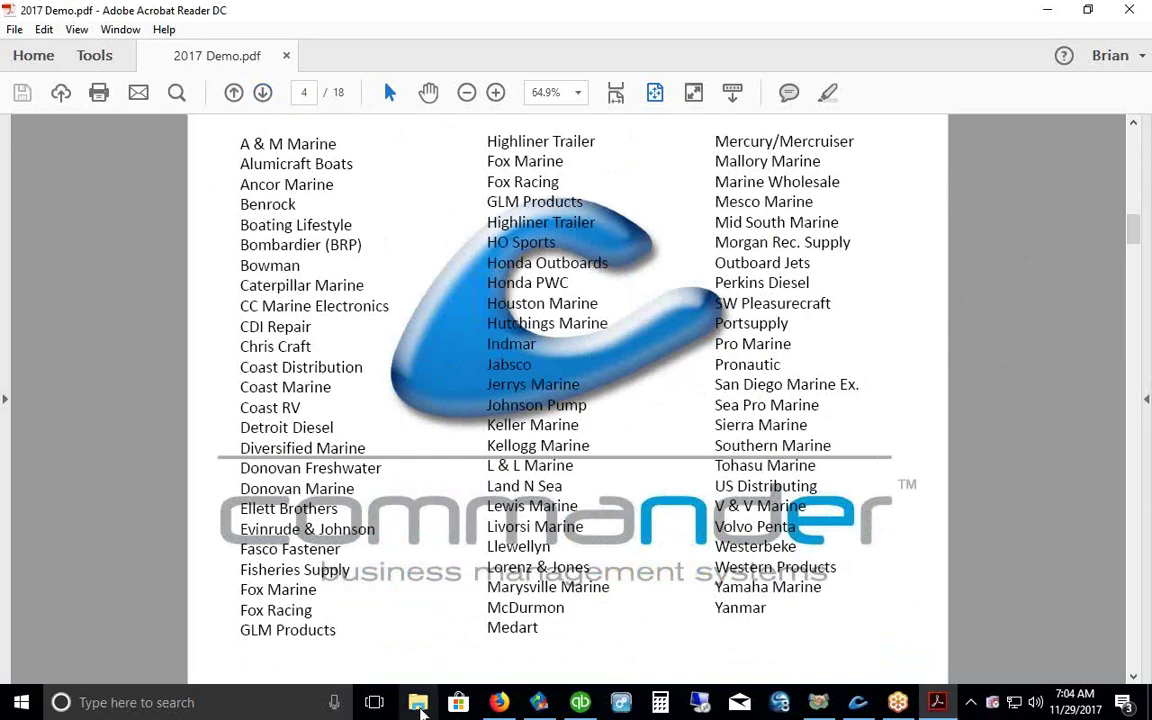
Step: Open the Commander DMS - Multi User (2+) Price Quote PDF from the BLANK QUOTES - ZULU folder inside ALL-QUOTES
left_click(418, 703)
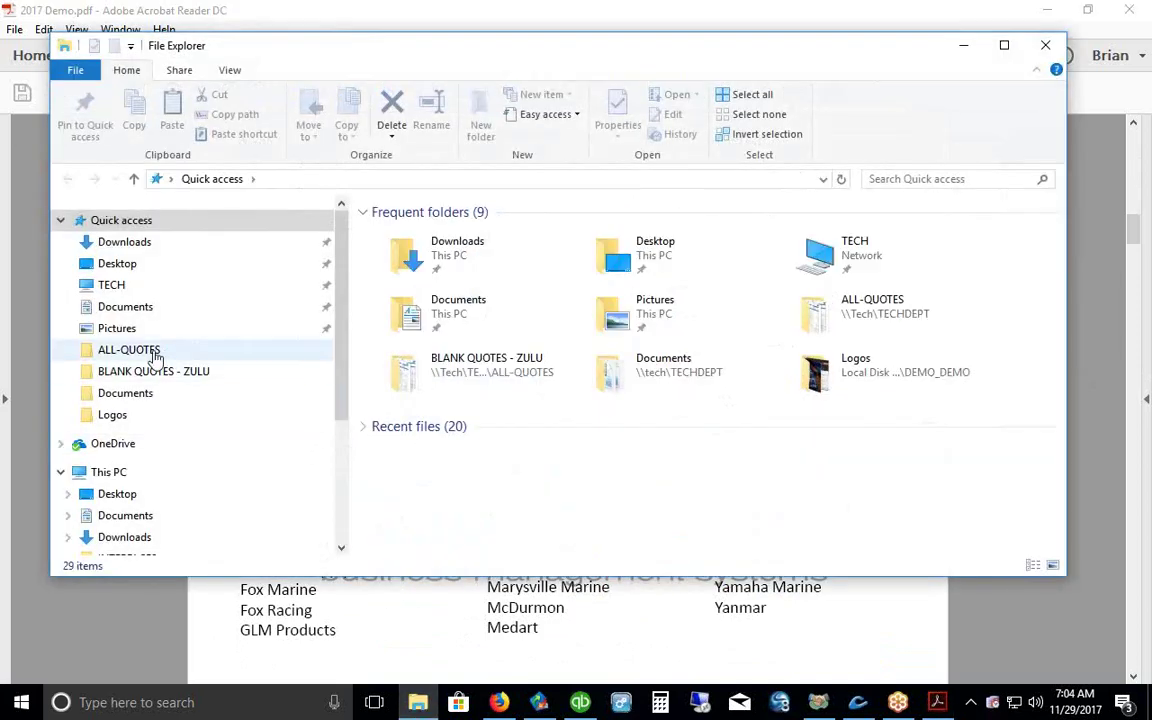
left_click(150, 350)
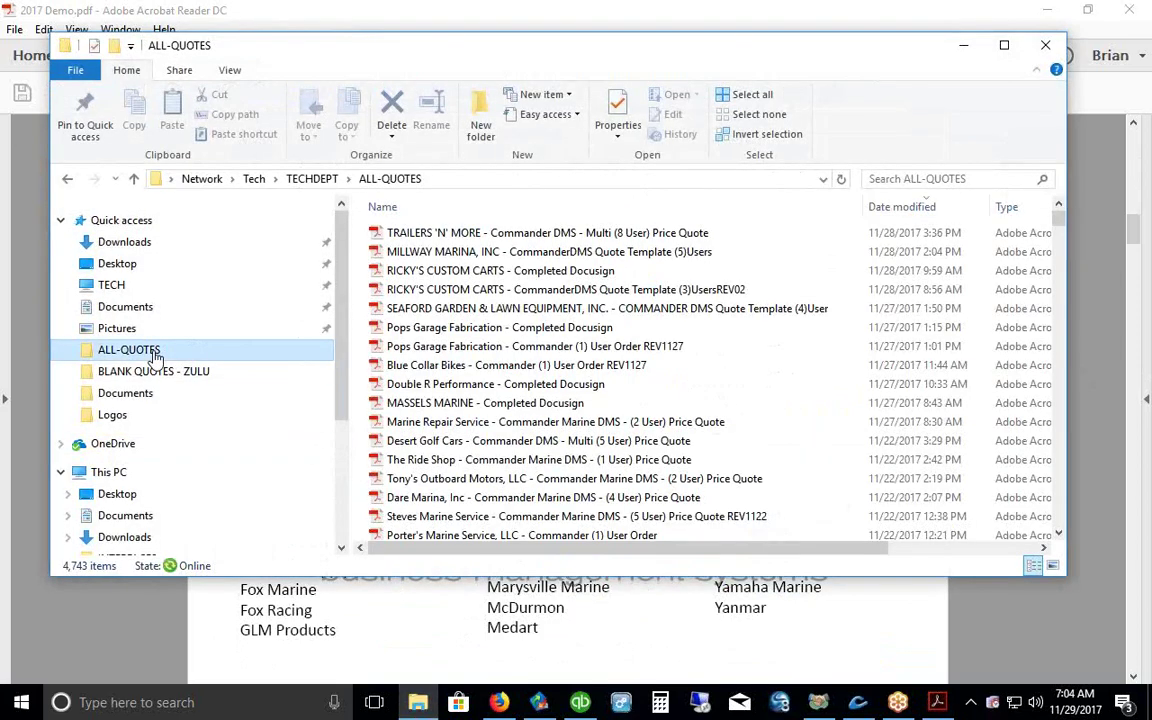
left_click(450, 208)
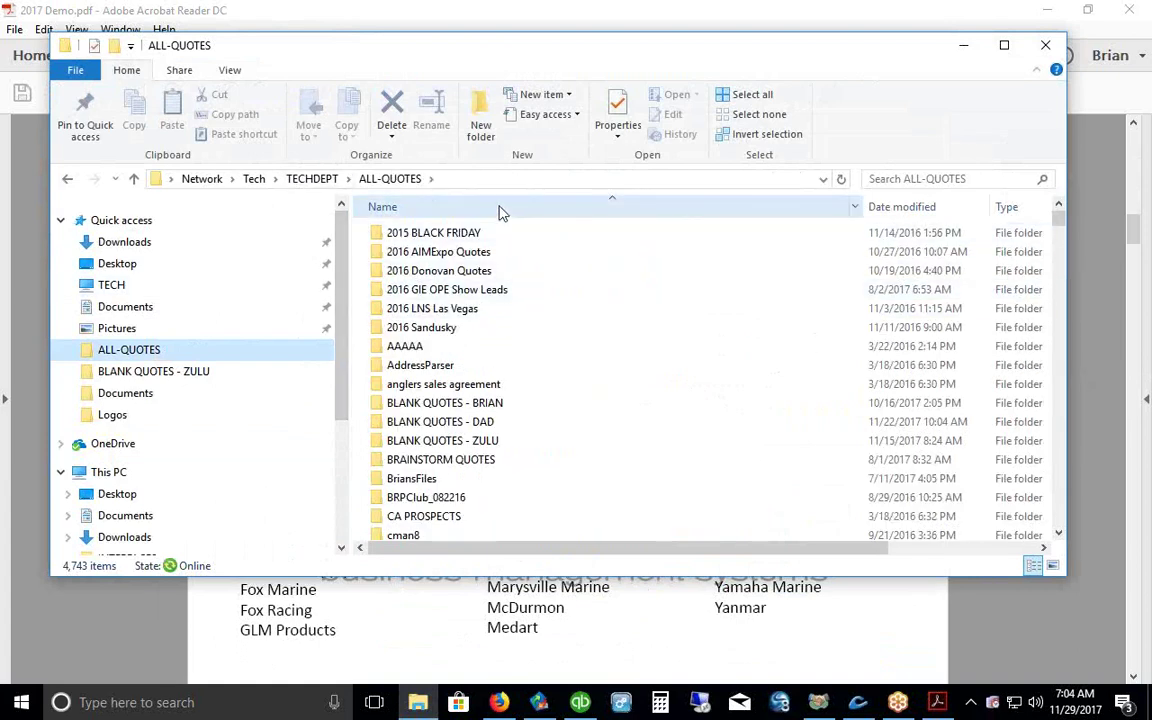
double_click(470, 442)
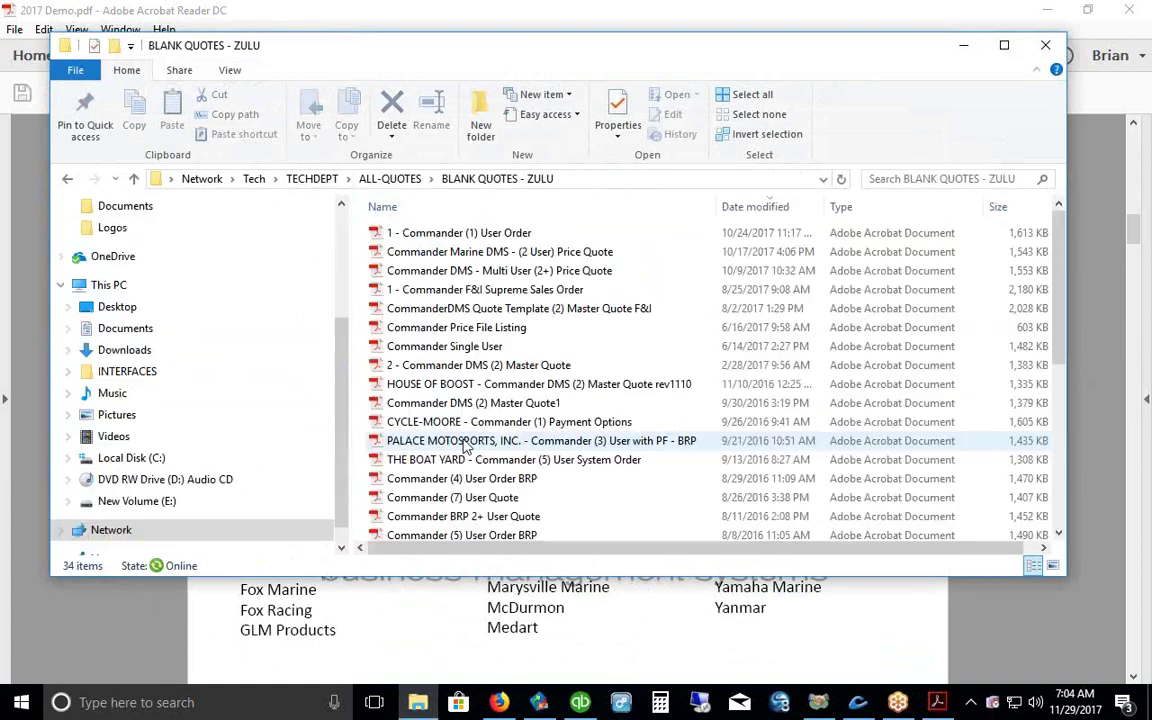
double_click(392, 270)
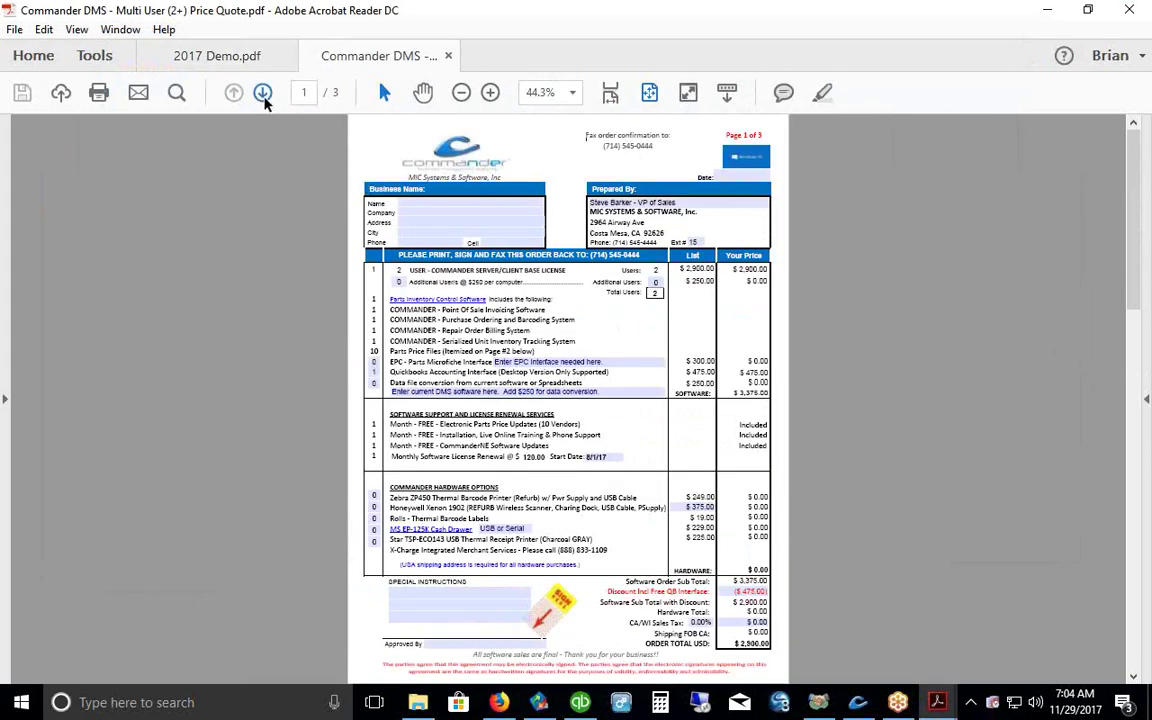
Step: On page 2's price file form, change the selection from Powersports to Golf Cart and tick Yamaha USA - All Lines
left_click(263, 93)
left_click(490, 93)
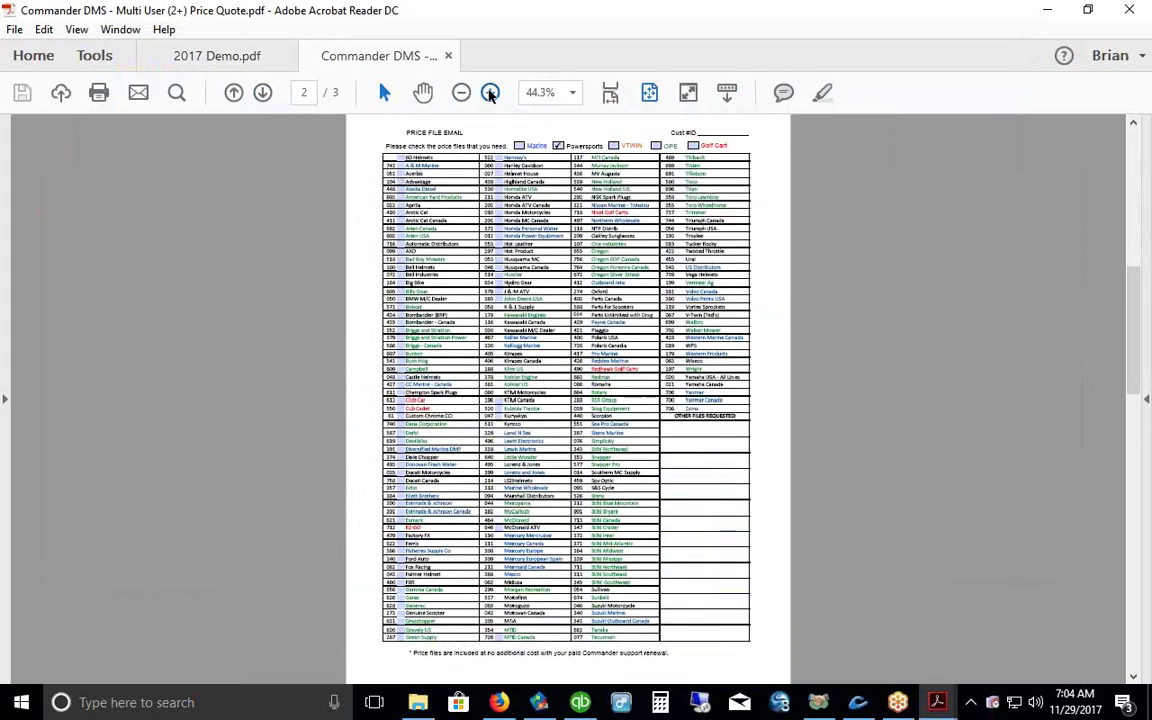
left_click(490, 93)
left_click(490, 93)
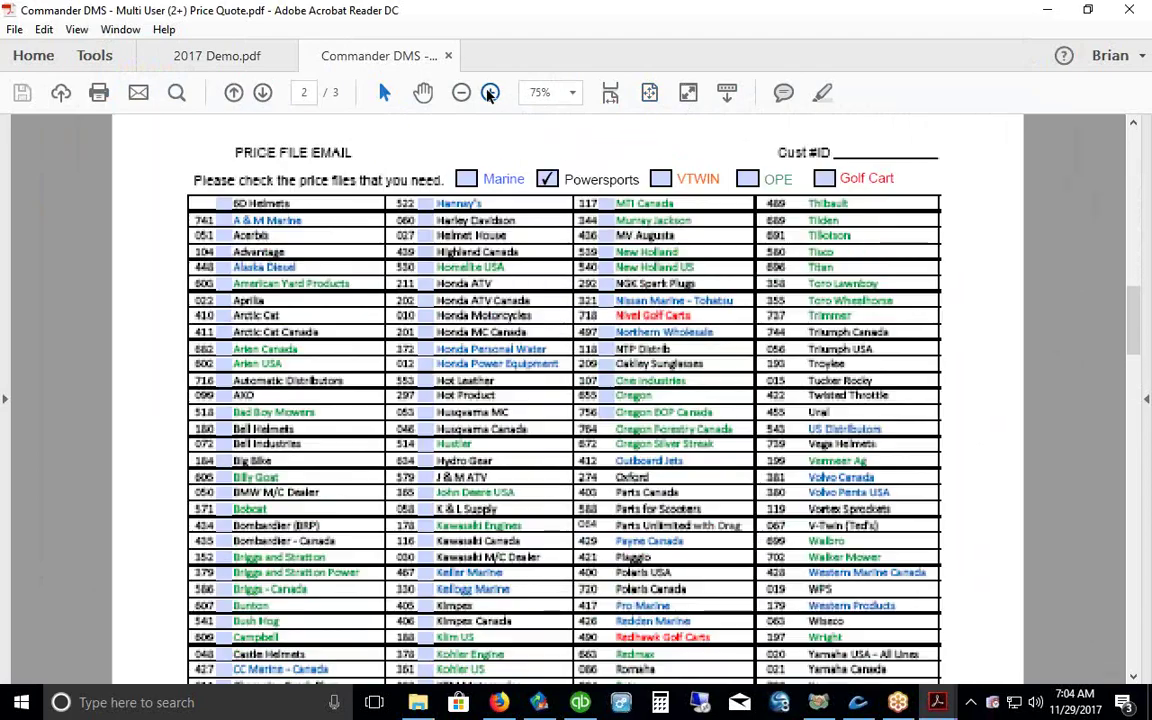
left_click(846, 188)
left_click(545, 186)
scroll(1037, 284, "down", 3)
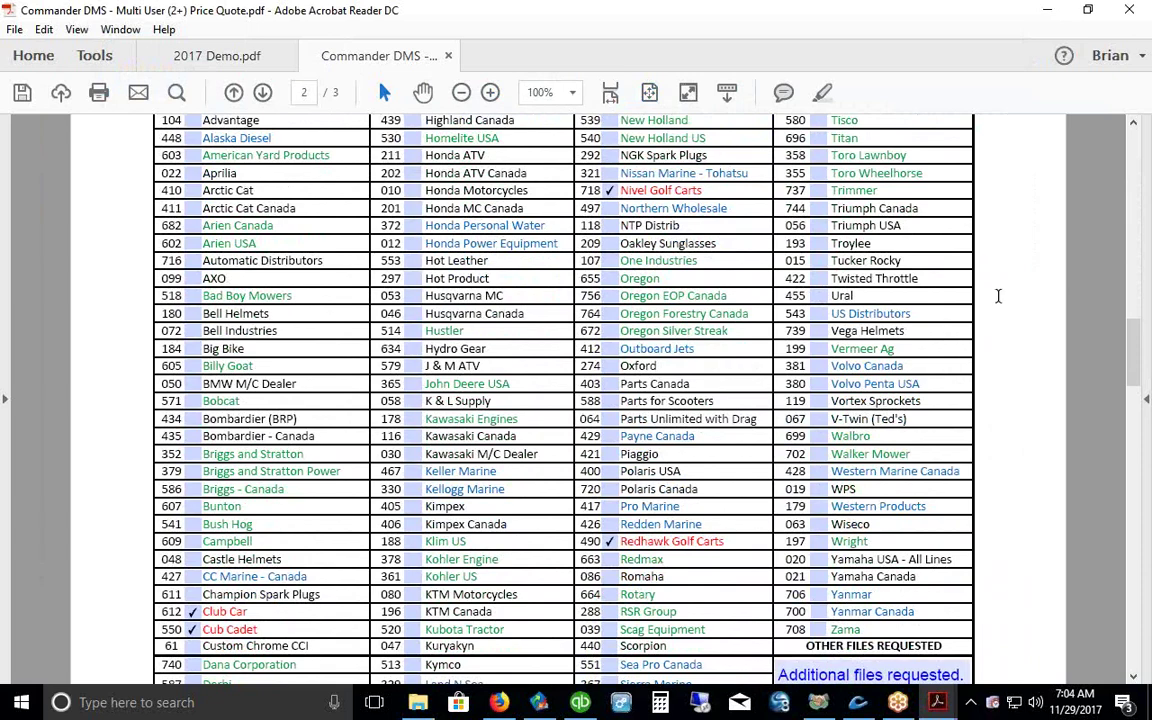
left_click(818, 560)
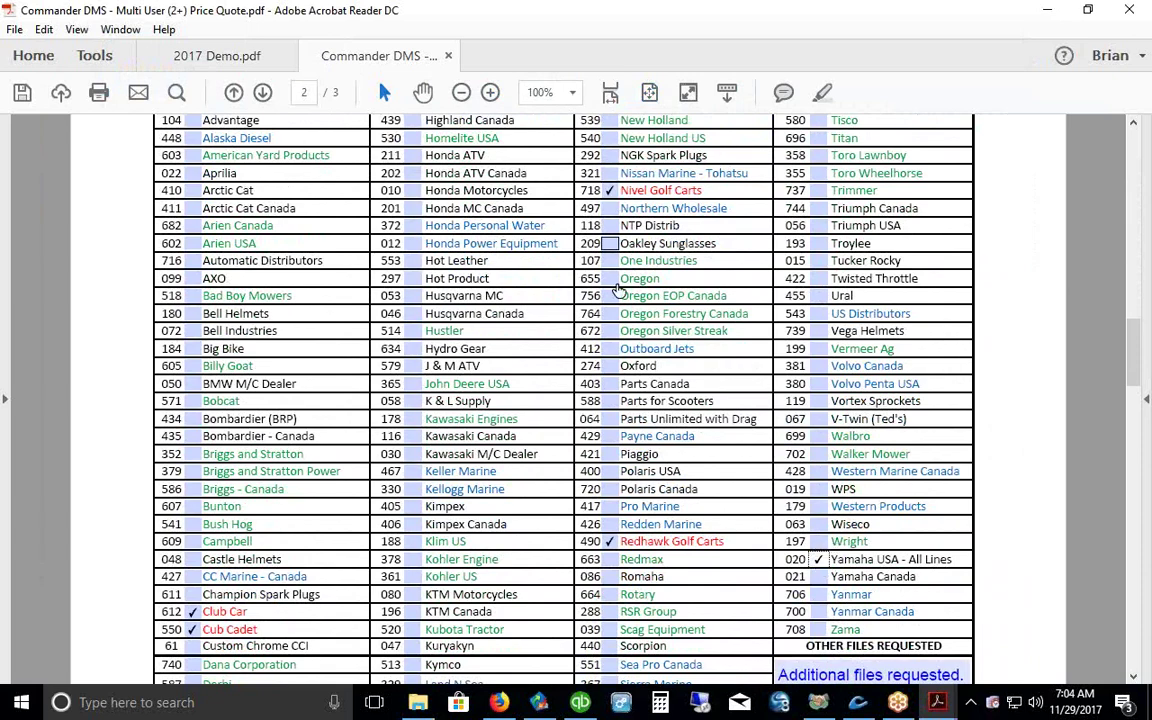
Step: Examine the rest of the price file list and the blank entries under Other Files Requested
scroll(600, 440, "down", 2)
scroll(507, 452, "down", 5)
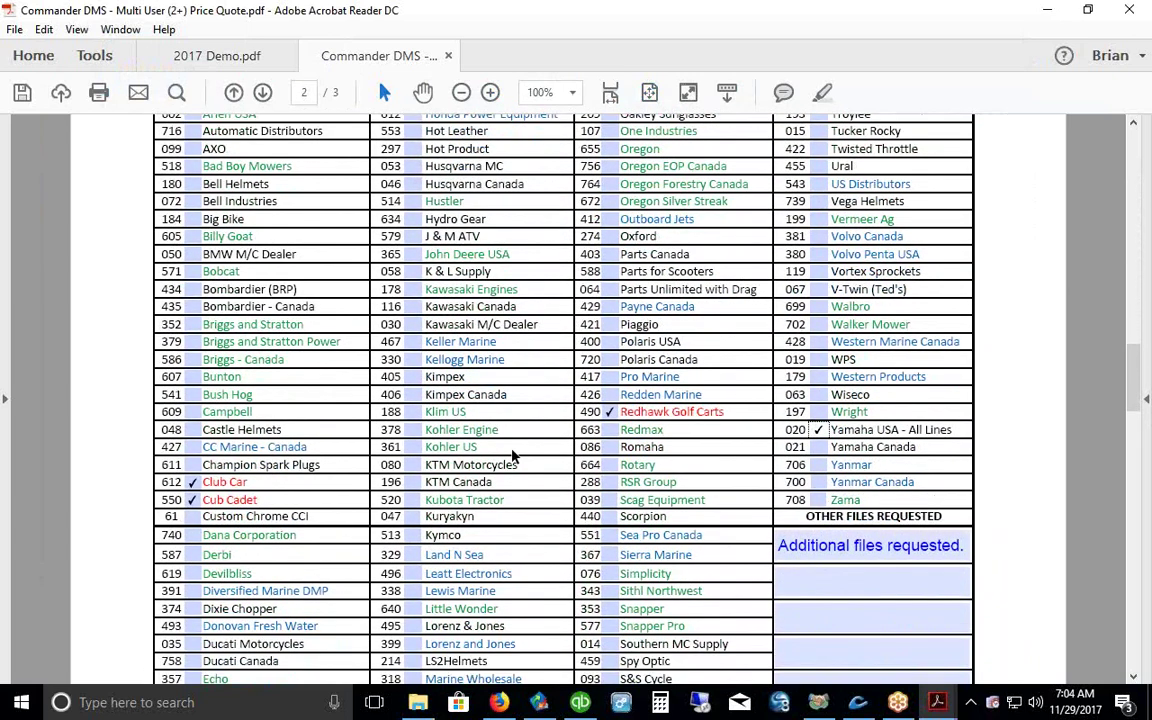
scroll(512, 452, "down", 3)
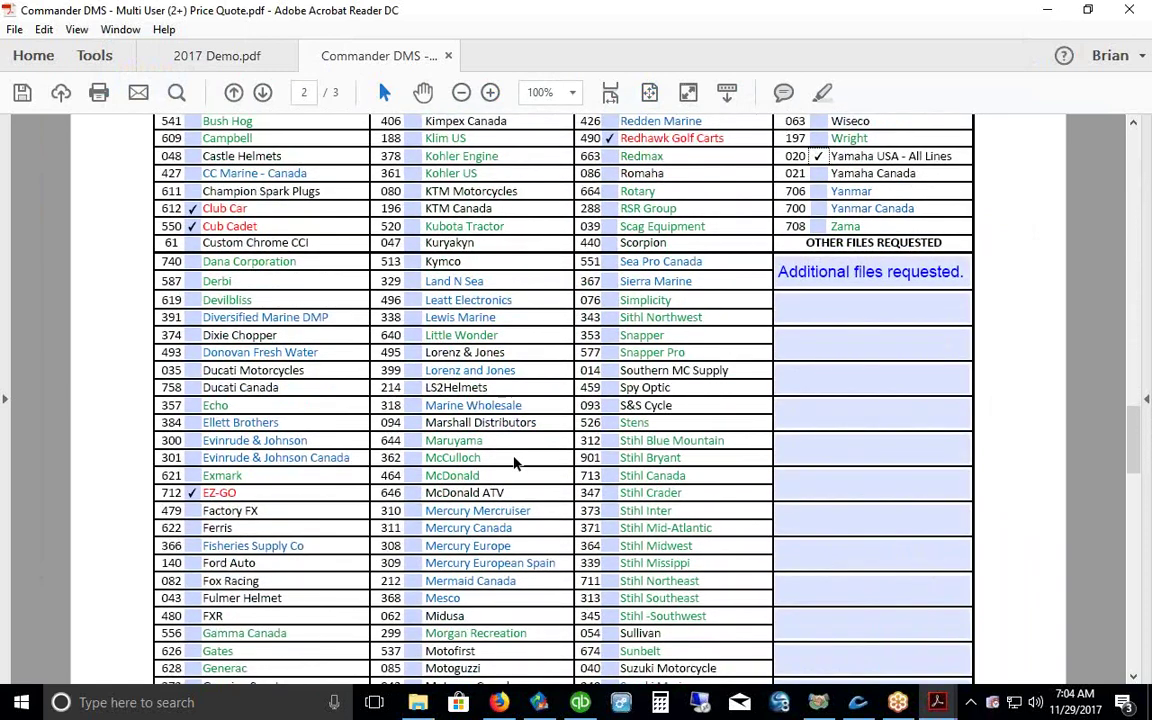
scroll(513, 460, "down", 1)
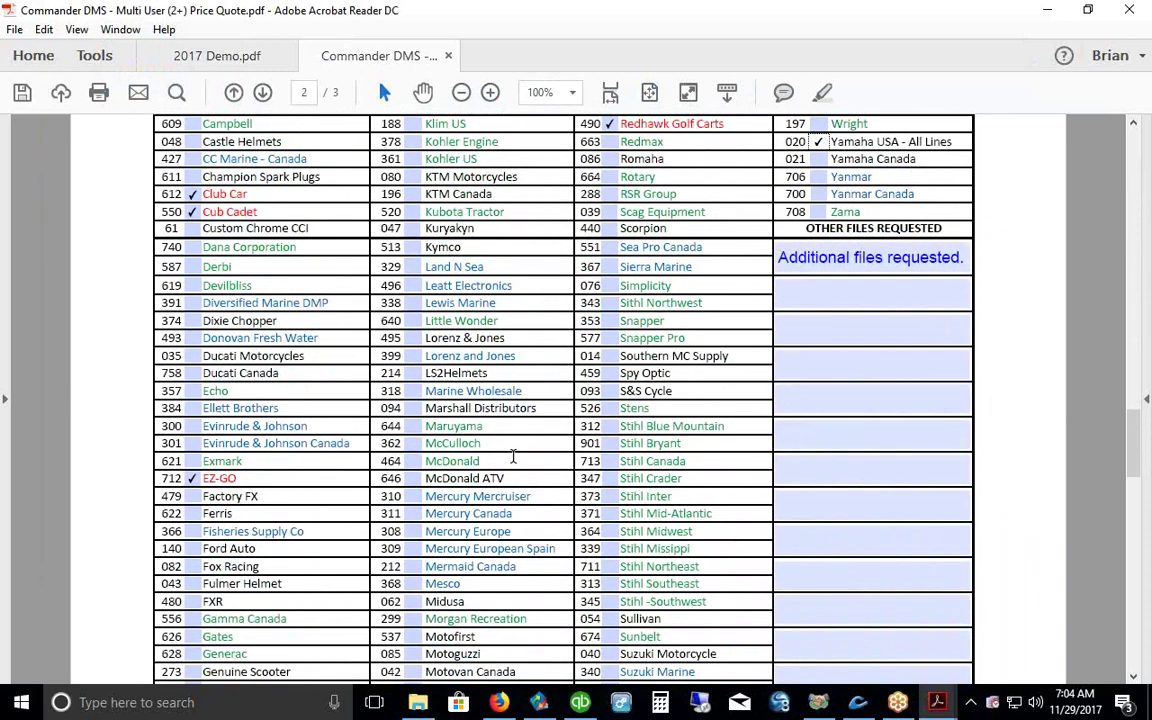
scroll(513, 458, "up", 3)
scroll(513, 456, "up", 3)
left_click(877, 488)
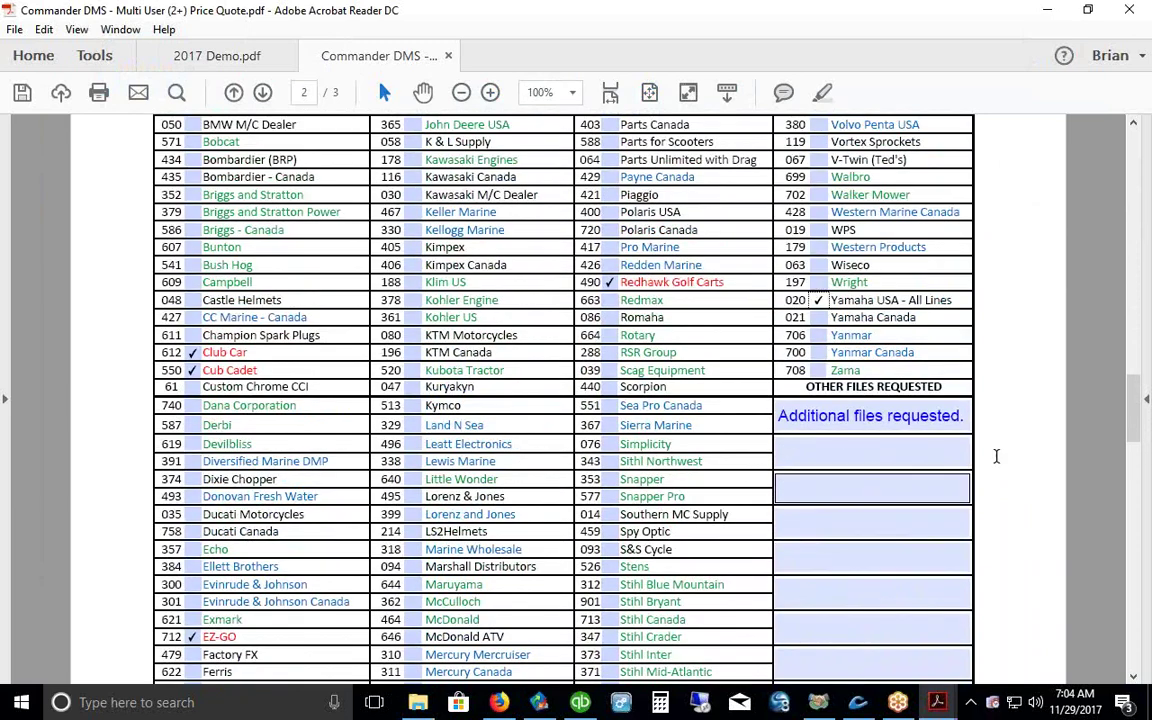
left_click(1030, 380)
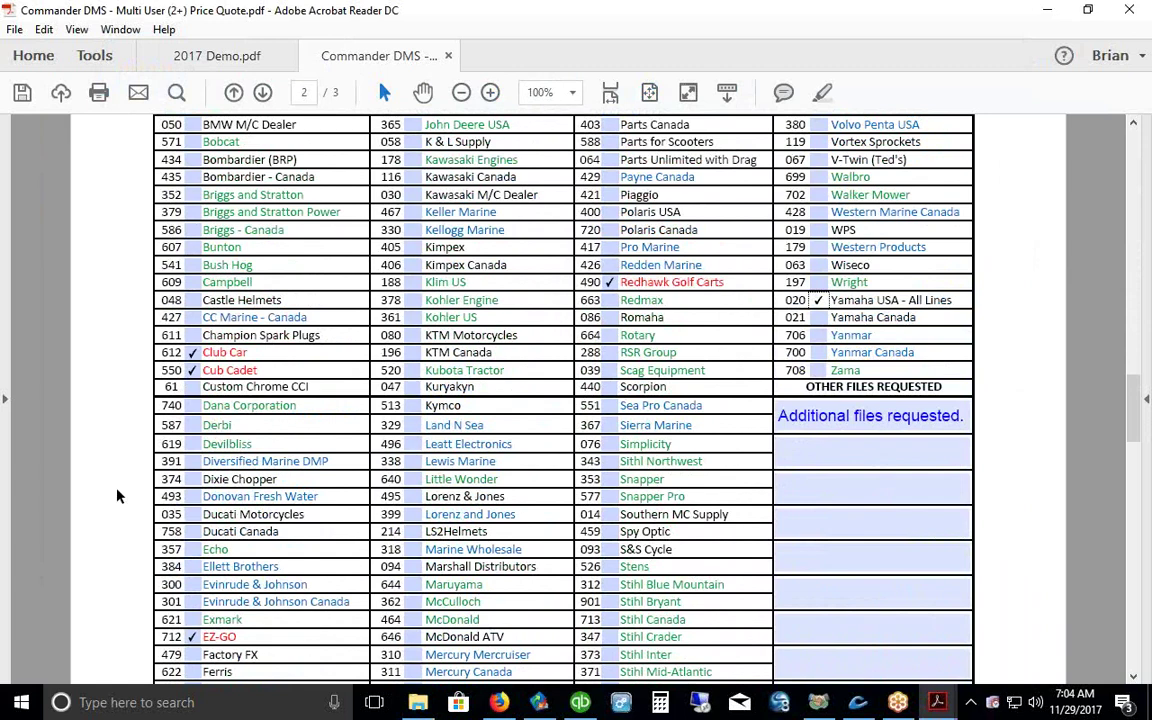
Step: Return to the Windows desktop and launch the Pricefiles Loader
right_click(25, 705)
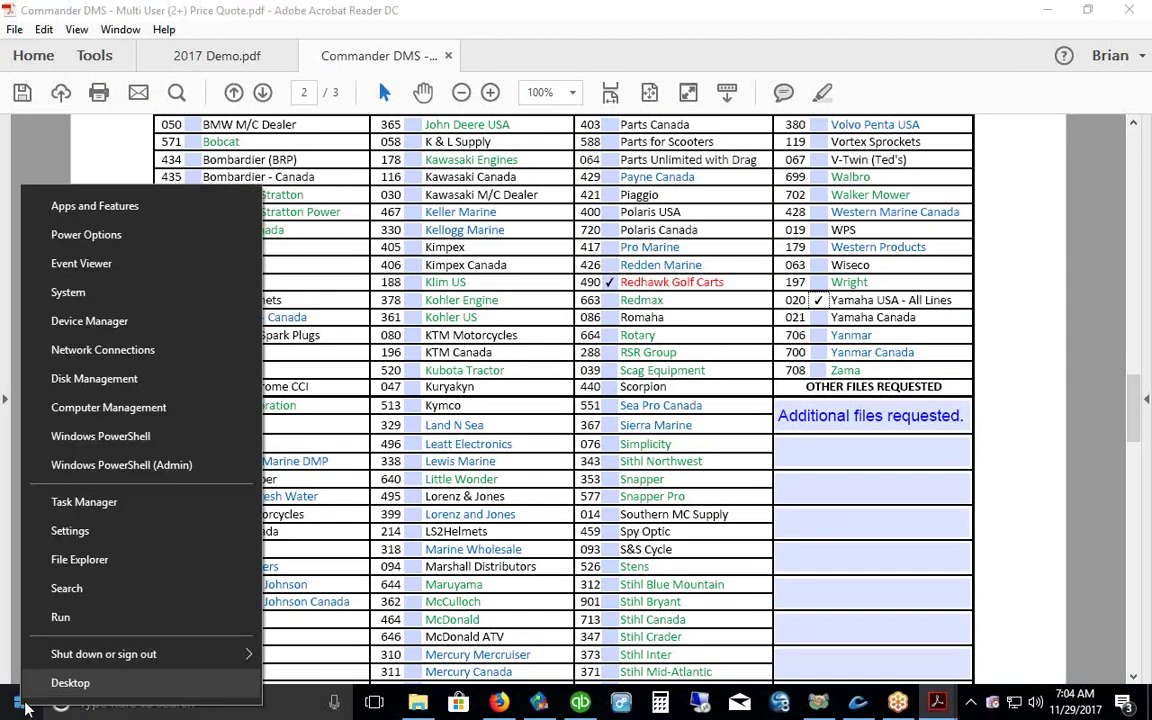
left_click(63, 688)
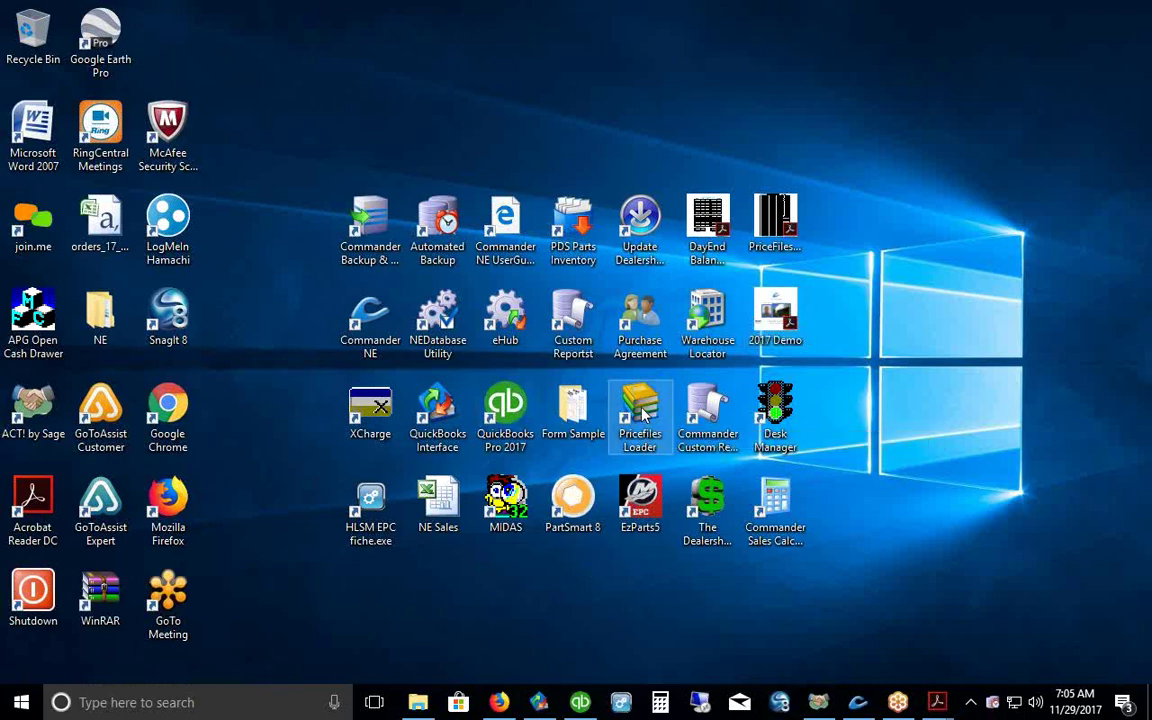
double_click(643, 413)
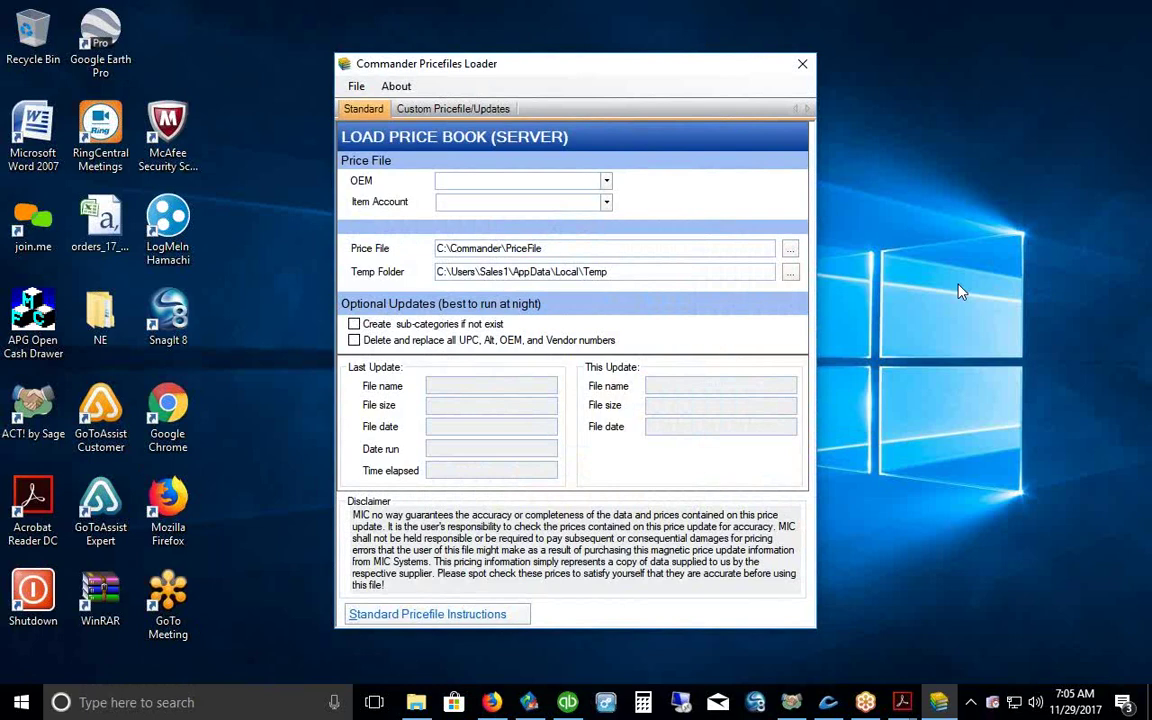
Step: Choose KAW-CYCLE as the OEM to view its price file update details, and close the loader
left_click(608, 185)
left_click(565, 345)
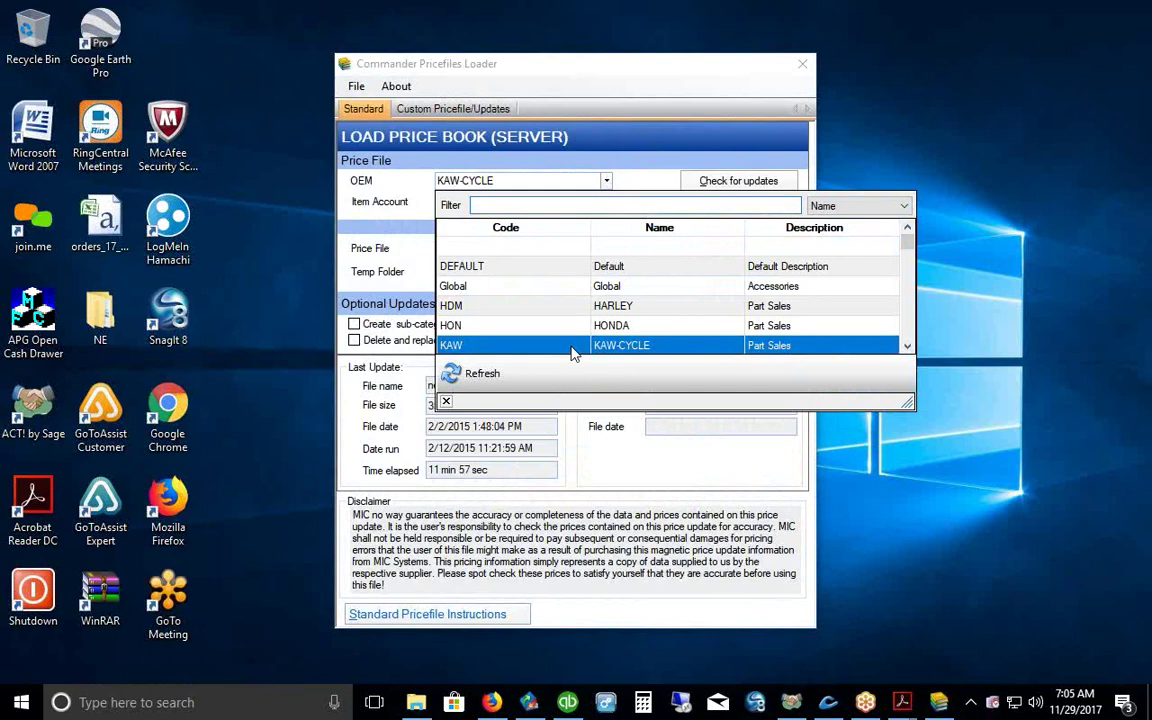
left_click(446, 401)
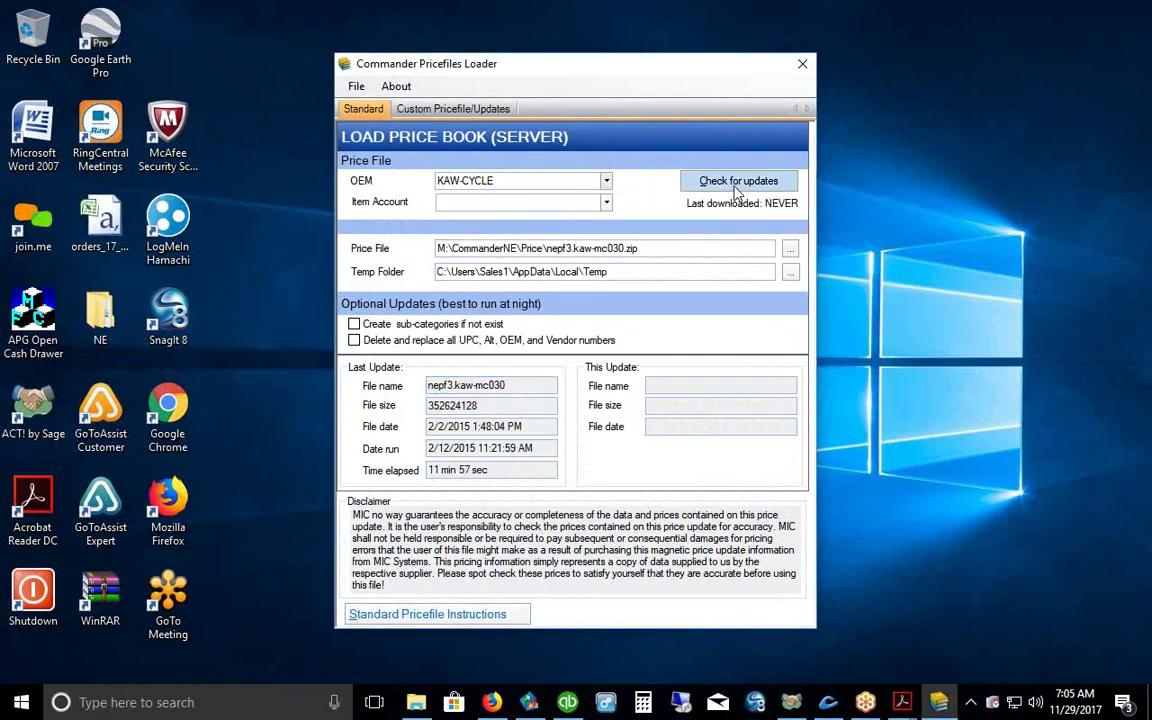
left_click(801, 66)
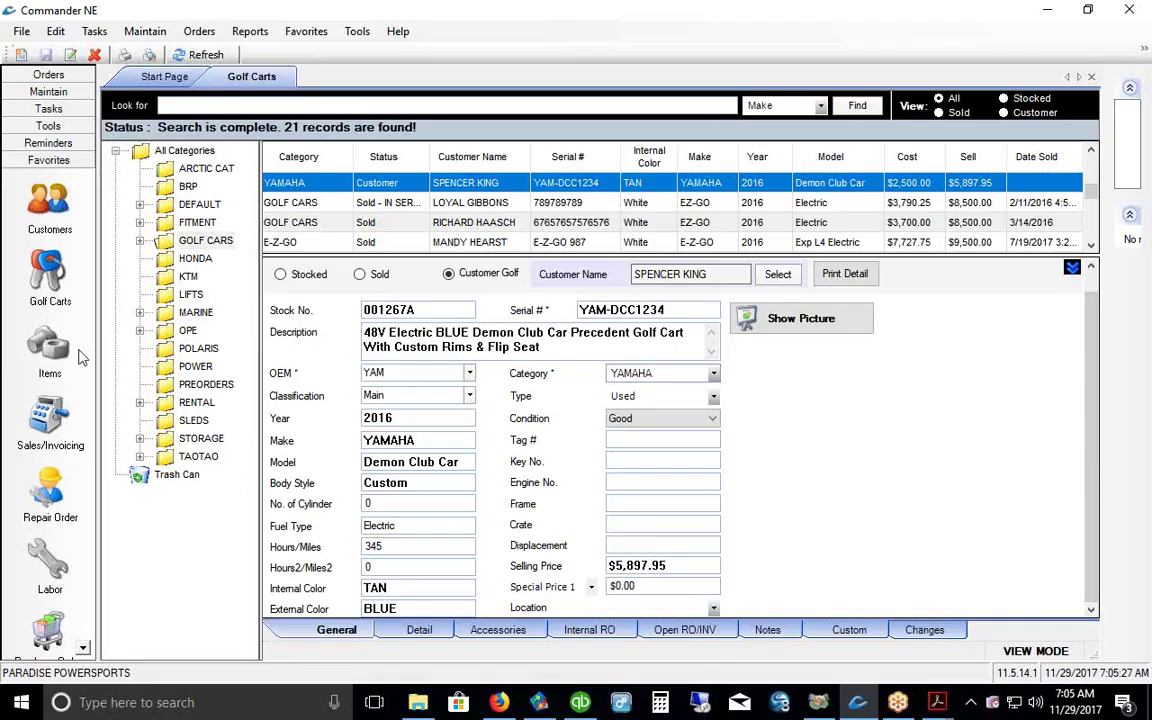
Step: In Commander NE, open the Items list, show the E-Z-GO category's items and widen the category tree slightly
left_click(48, 343)
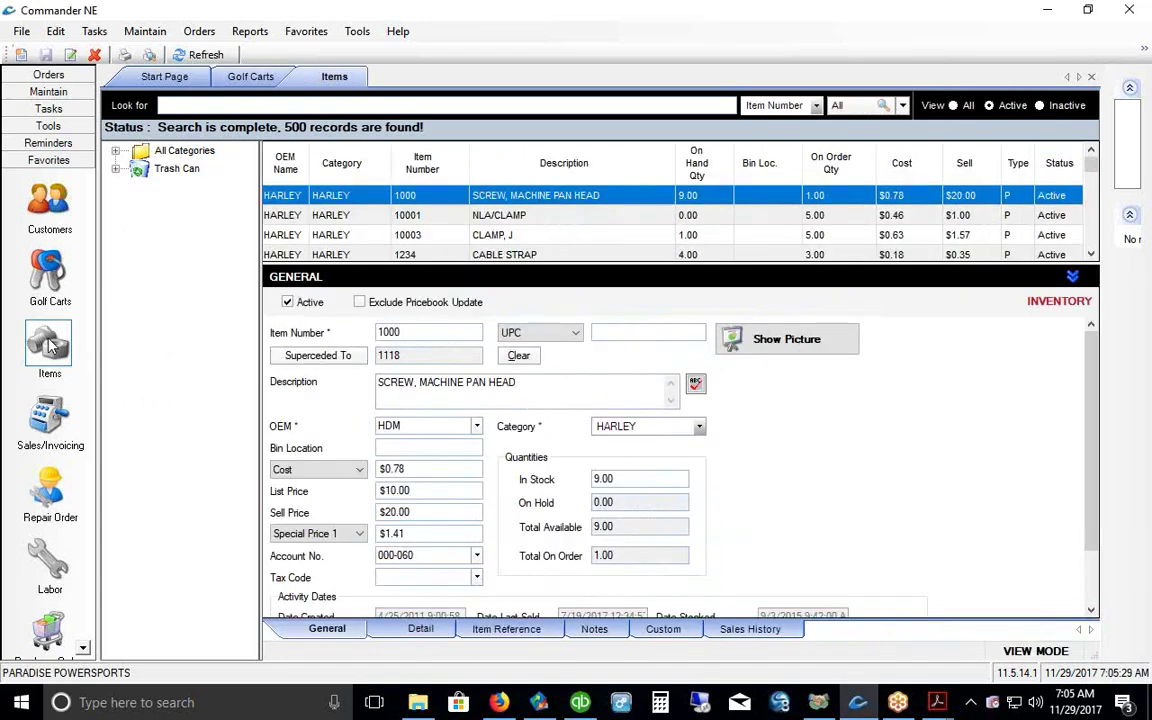
left_click(116, 152)
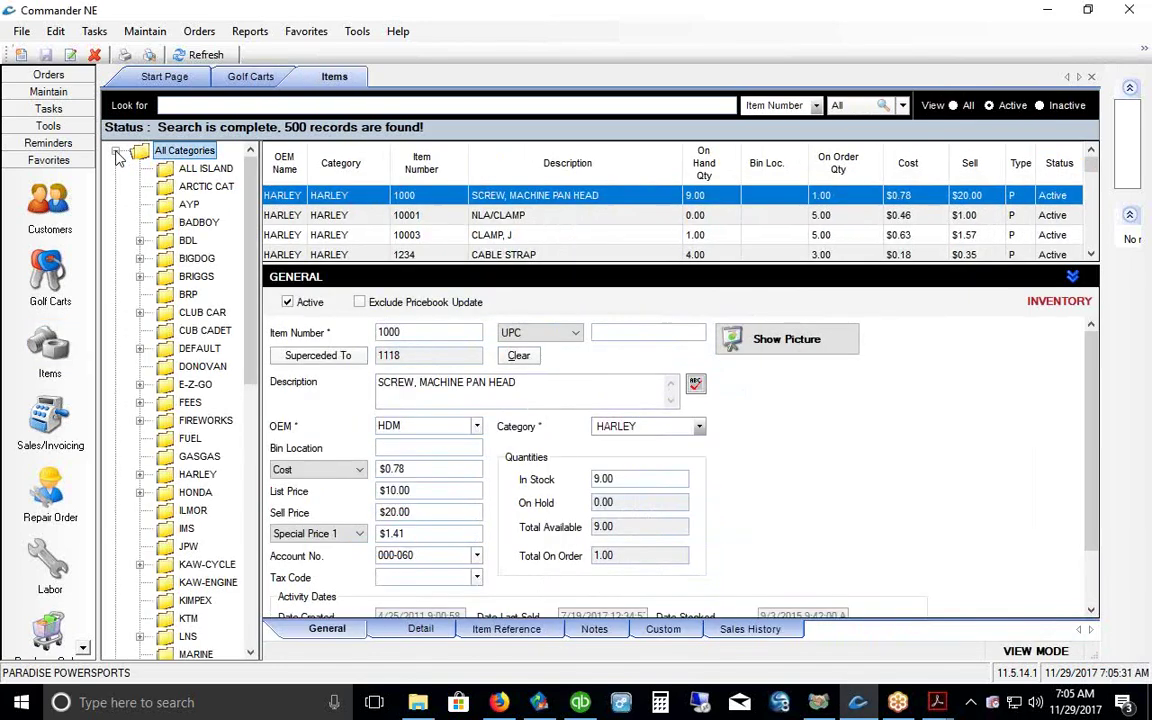
left_click(180, 386)
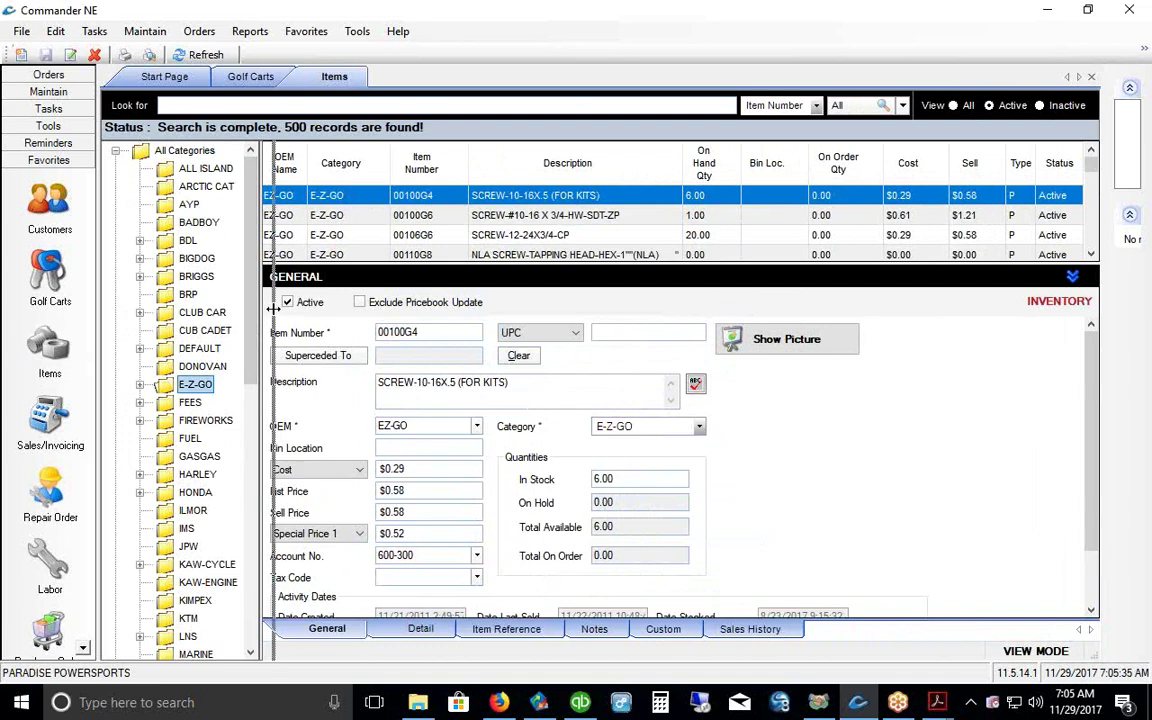
left_click_drag(262, 309, 274, 309)
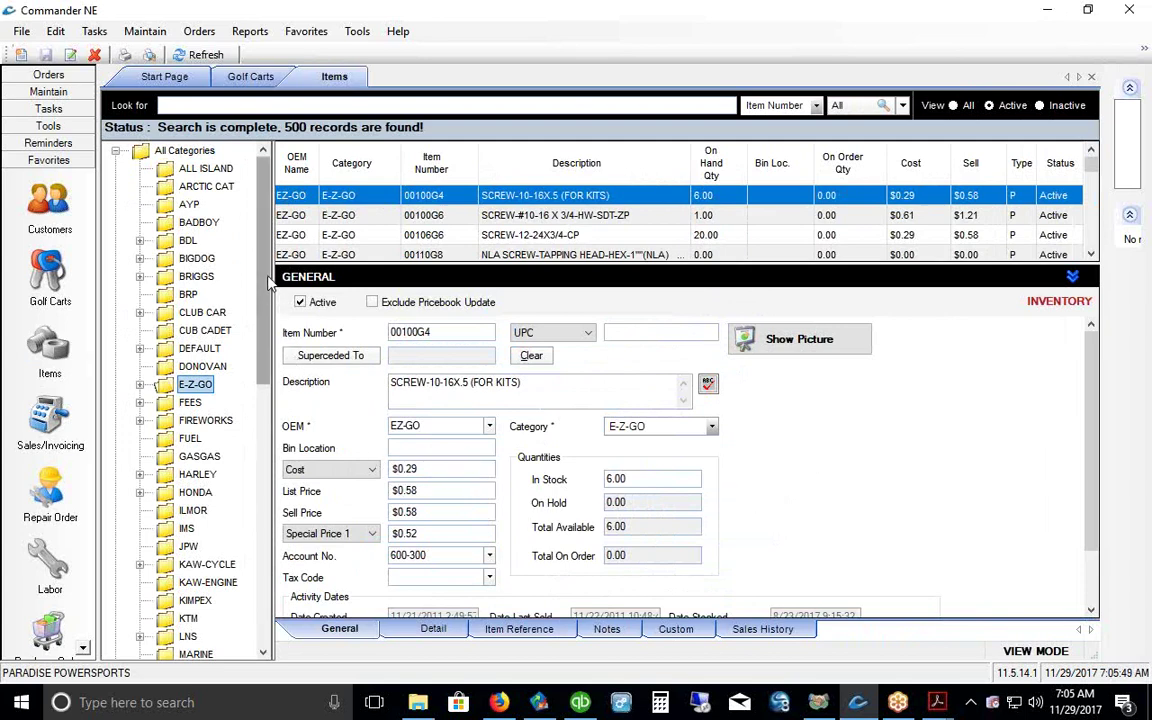
Step: Show the NIVEL items followed by the RED HAWK items, and widen the OEM Name column to fit the full name
left_click_drag(268, 288, 257, 368)
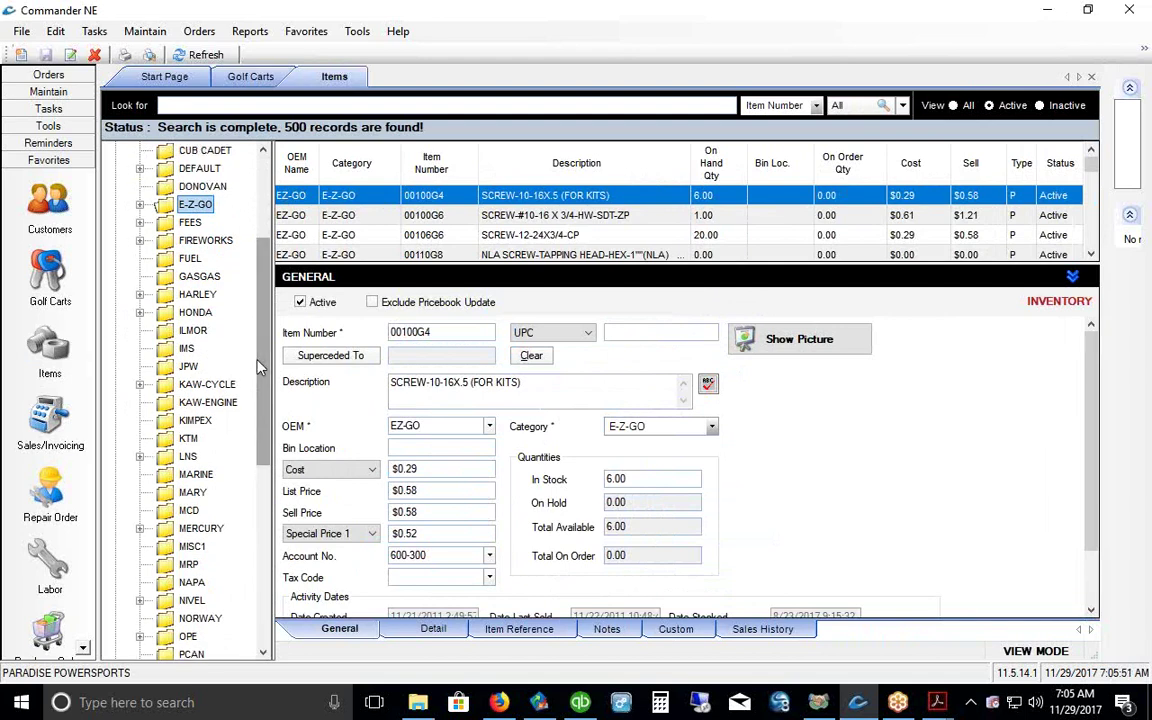
left_click(170, 602)
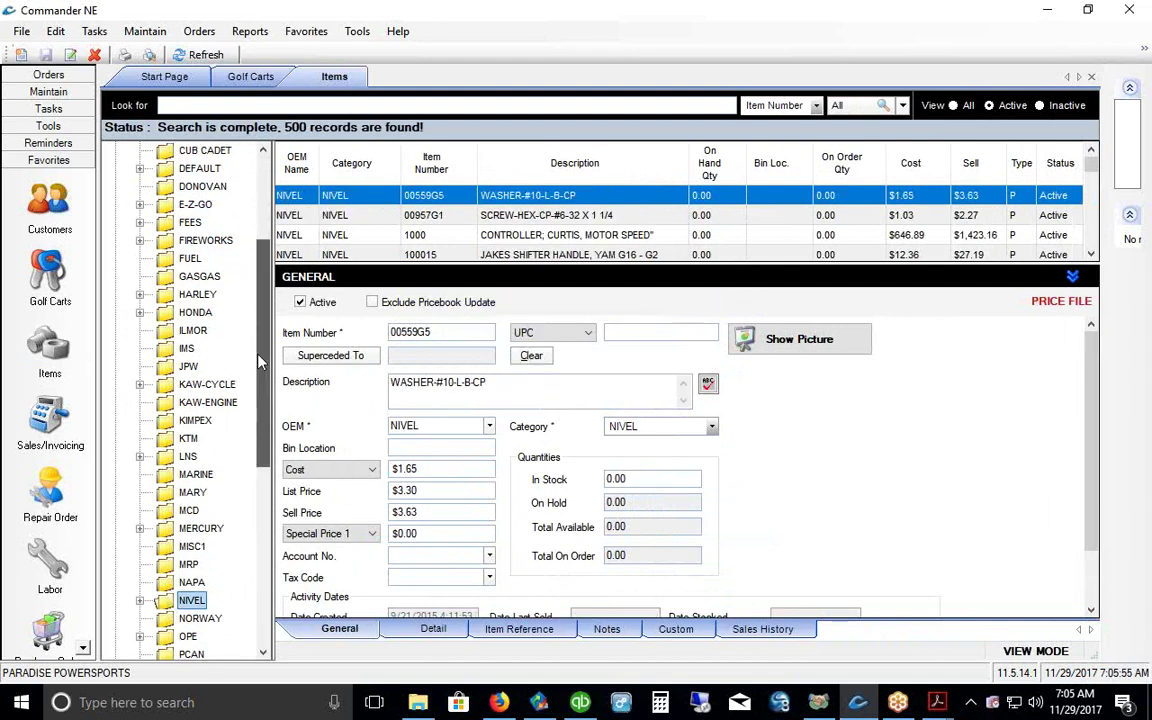
scroll(260, 458, "down", 4)
left_click(203, 510)
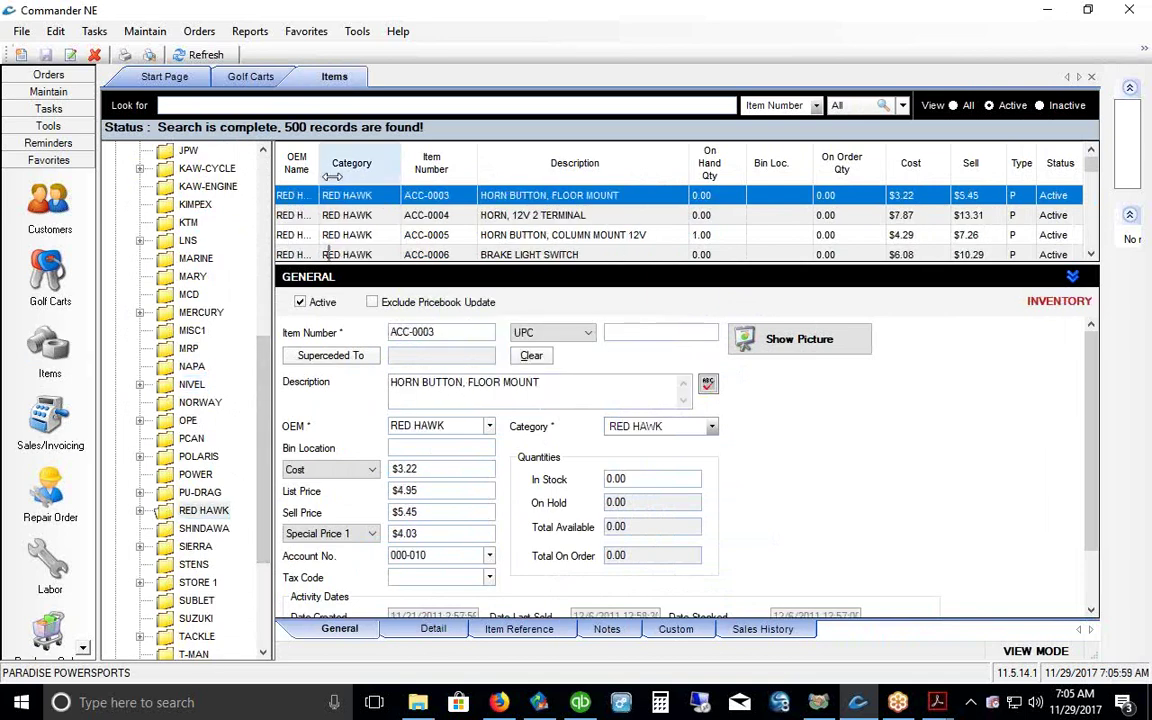
left_click_drag(319, 163, 334, 163)
Step: Collapse the General details section and browse the RED HAWK items in the enlarged list
left_click(966, 270)
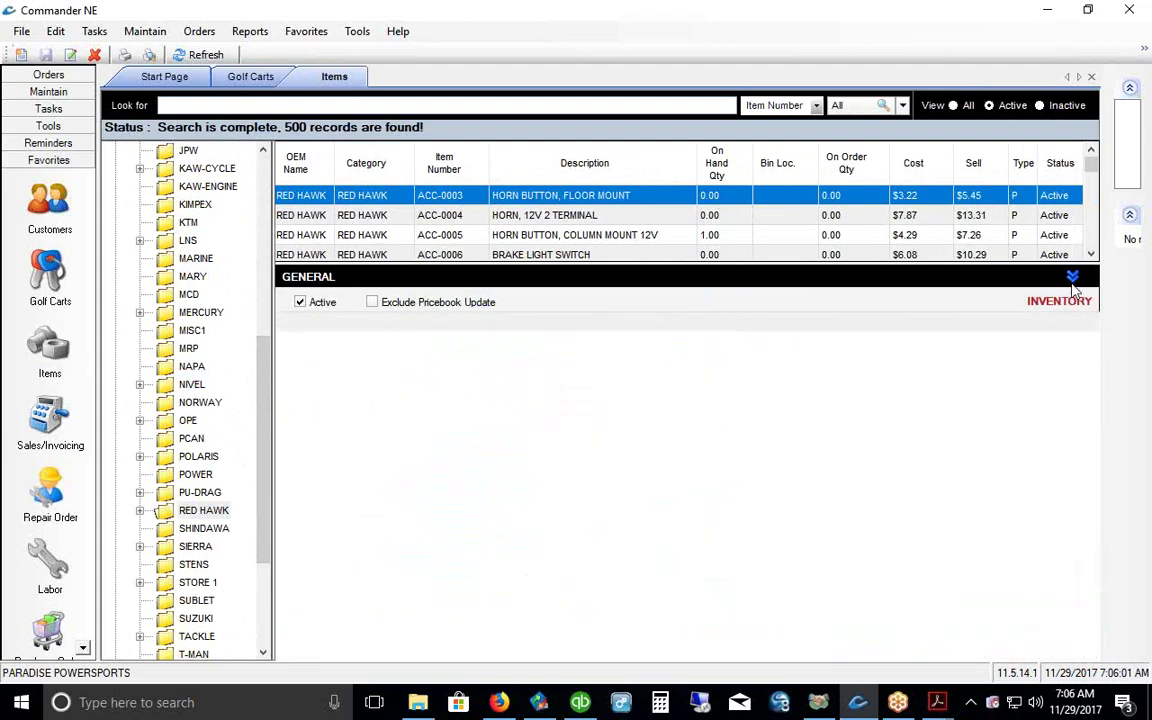
scroll(620, 330, "down", 5)
scroll(565, 330, "down", 4)
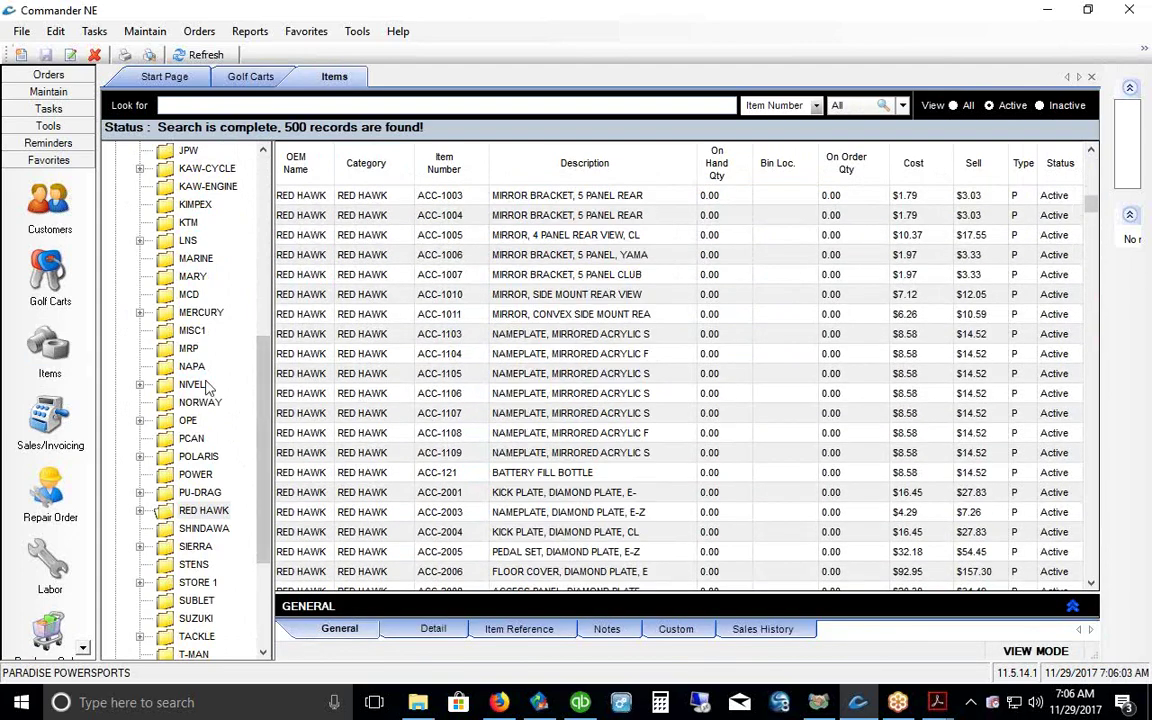
Step: Show the E-Z-GO items, expand that category's subcategories and widen the tree to fit their names
scroll(250, 380, "up", 3)
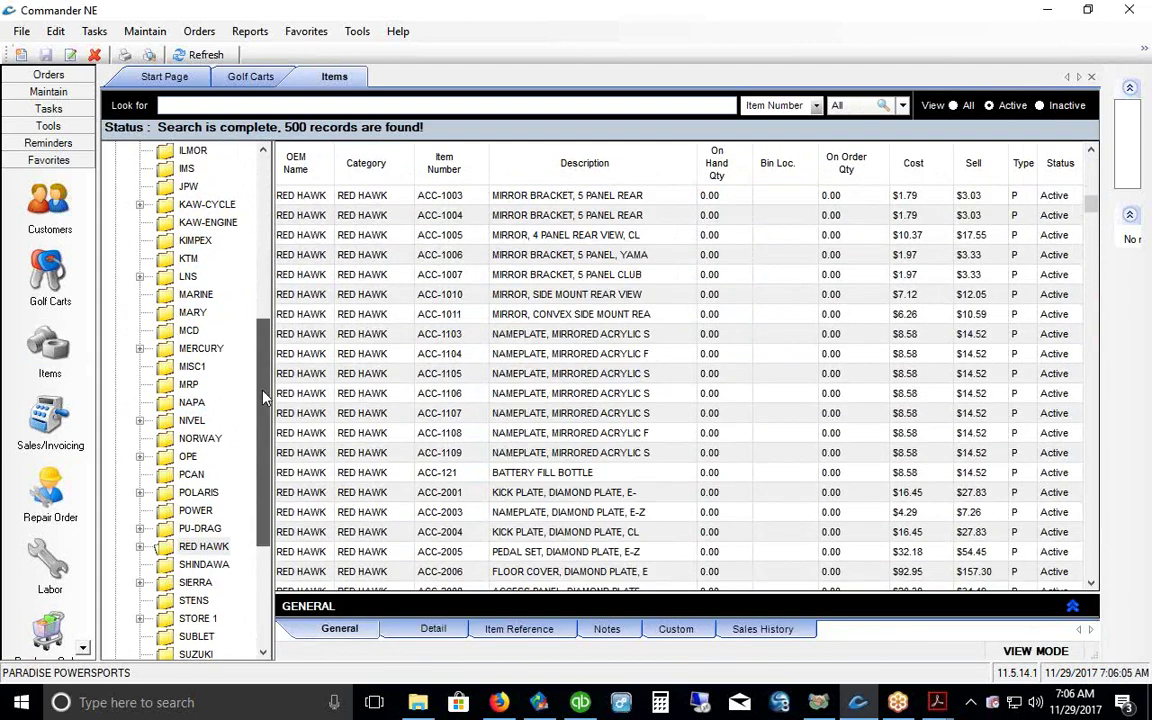
scroll(250, 365, "up", 3)
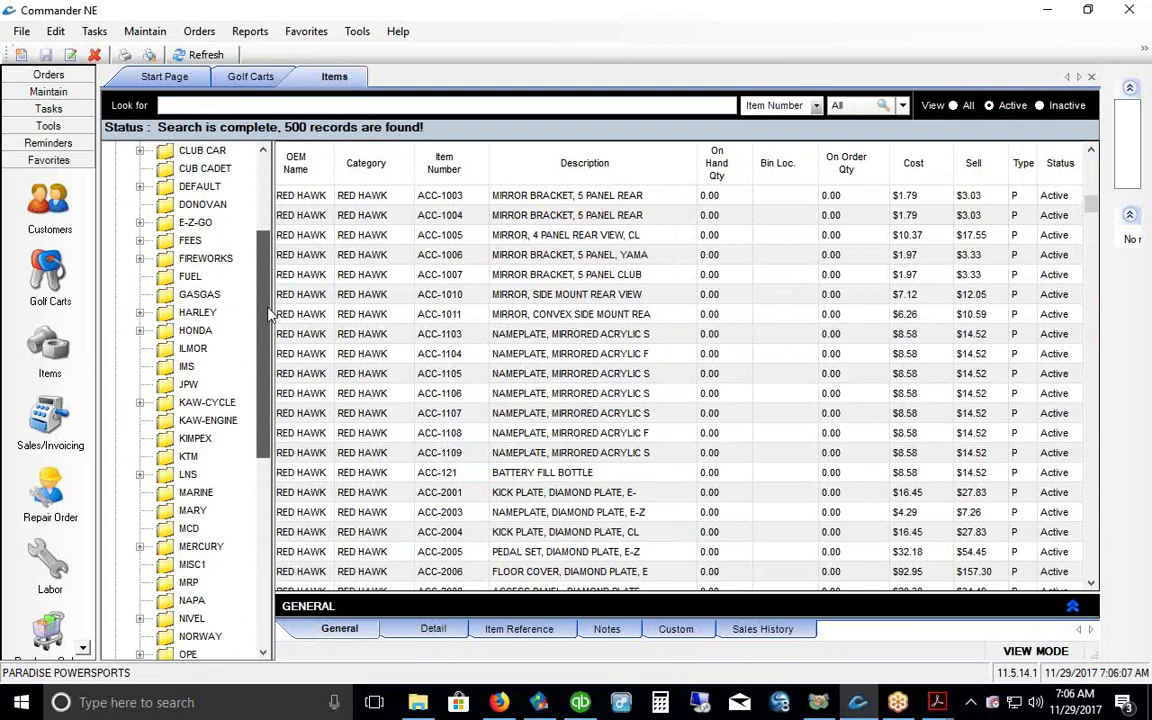
left_click(168, 224)
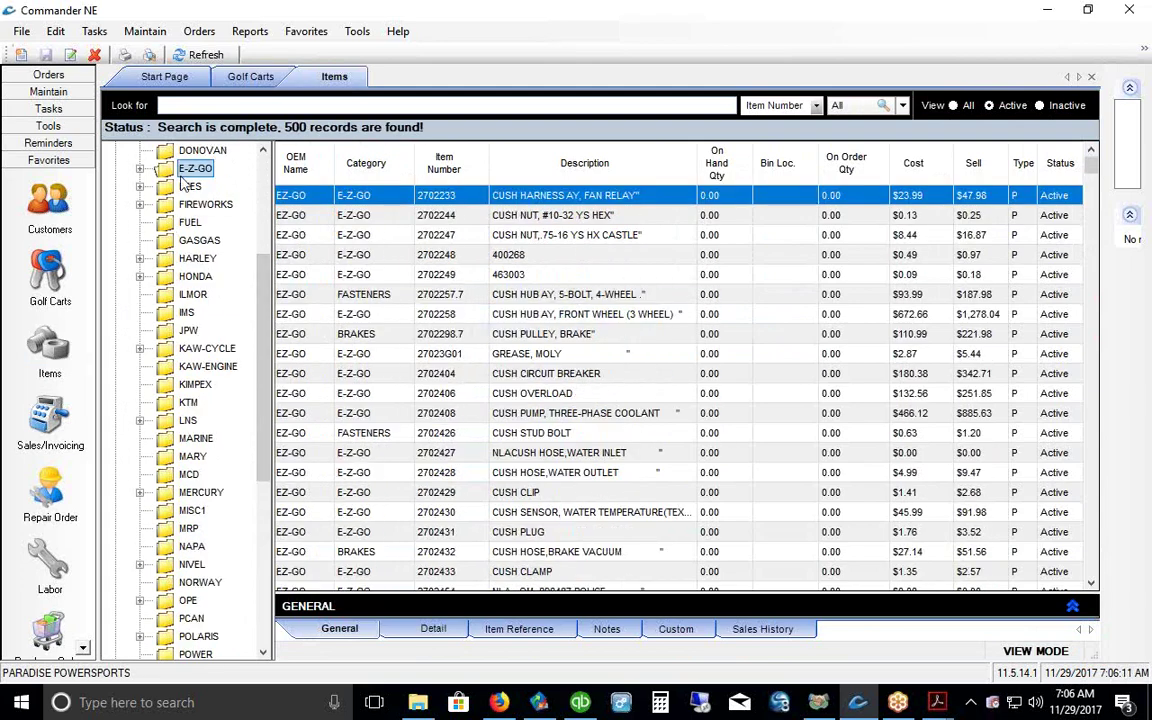
scroll(250, 290, "up", 3)
scroll(270, 295, "up", 1)
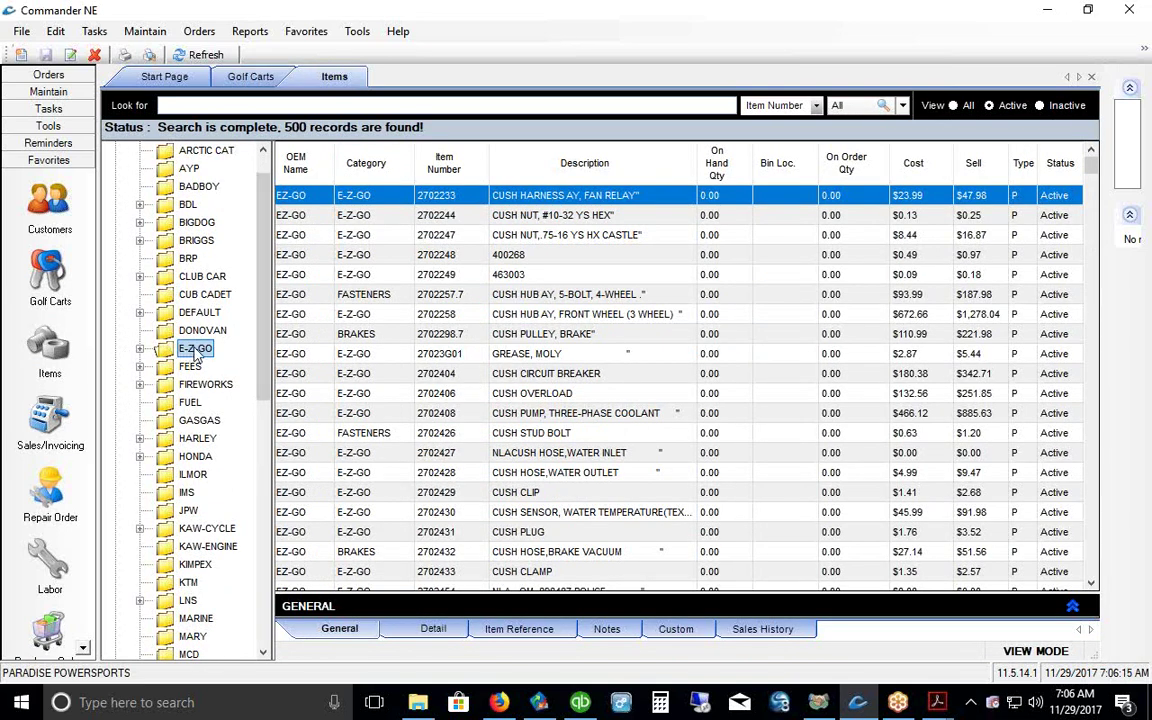
left_click(140, 350)
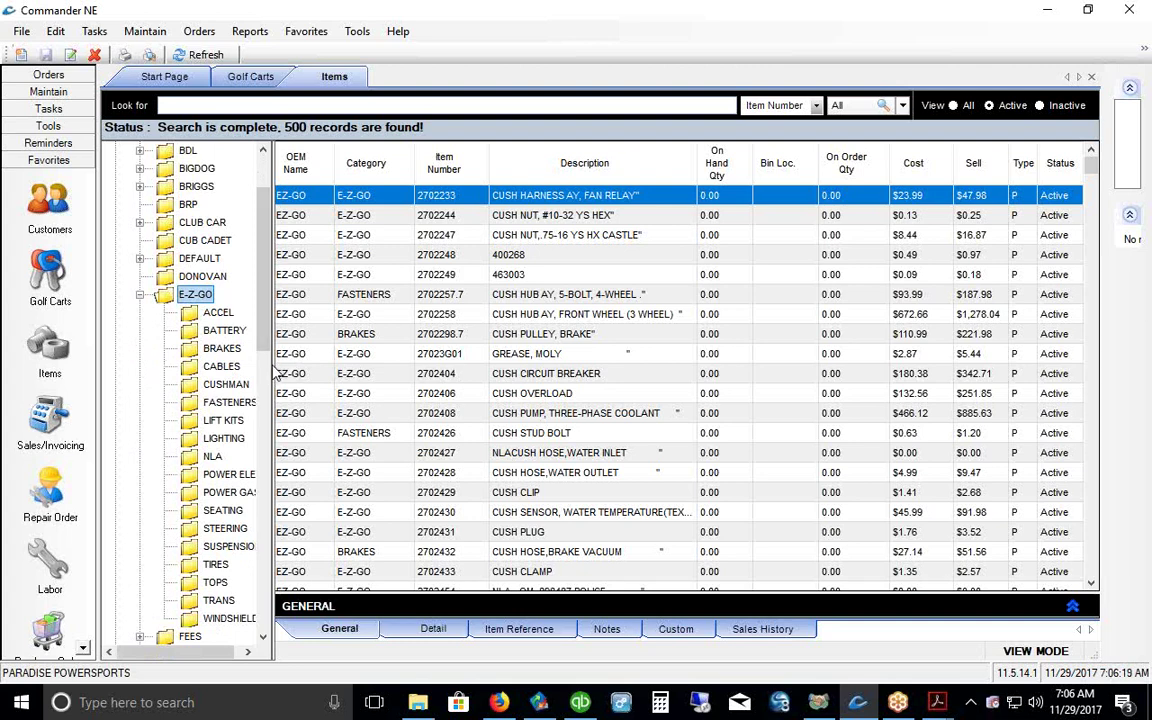
left_click_drag(272, 366, 285, 357)
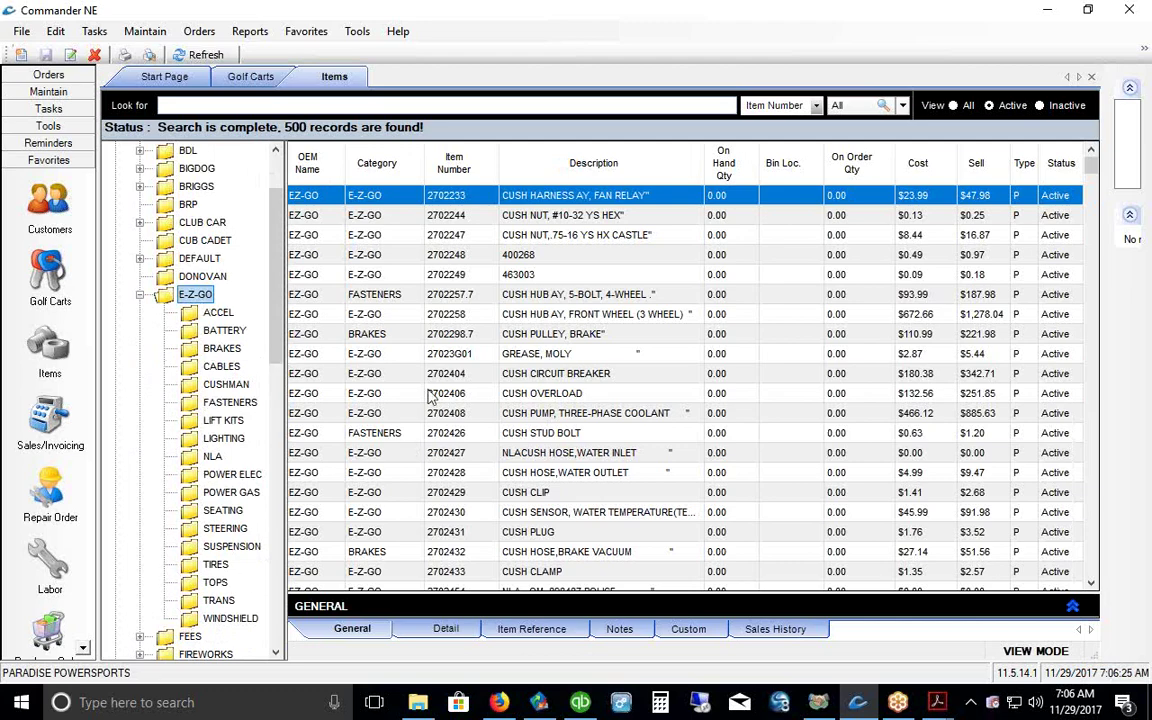
Step: Show the items in the E-Z-GO subcategories BATTERY, CABLES and FASTENERS one after another
left_click(192, 333)
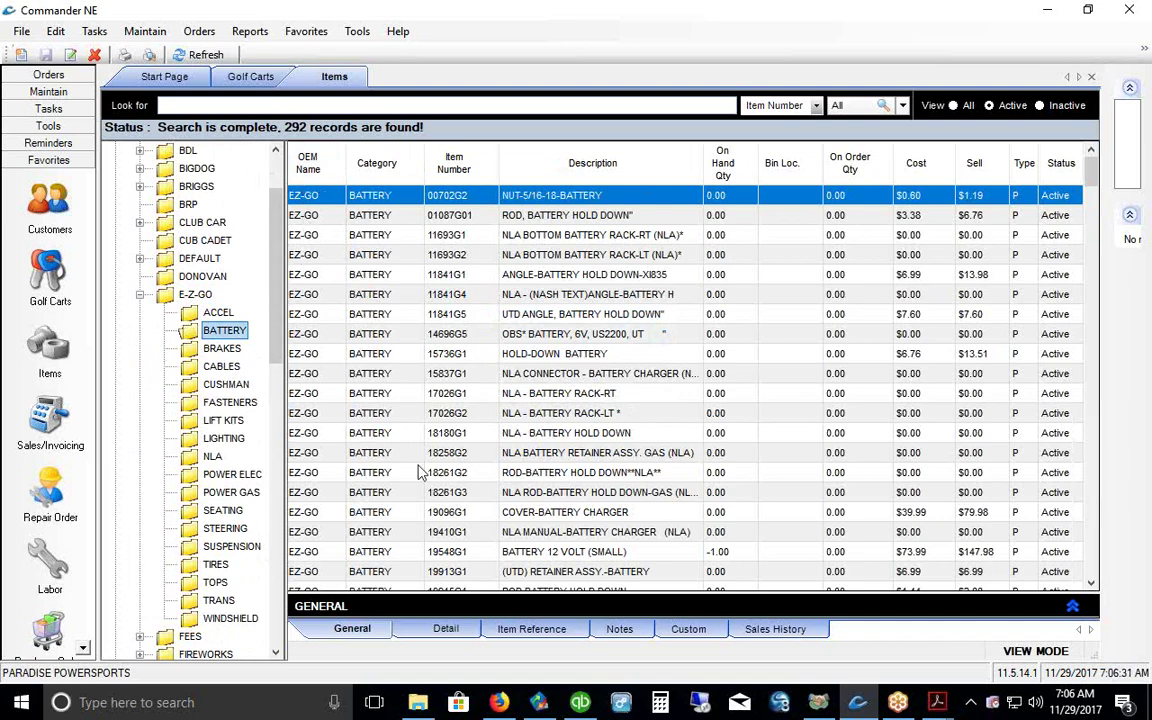
scroll(420, 350, "down", 5)
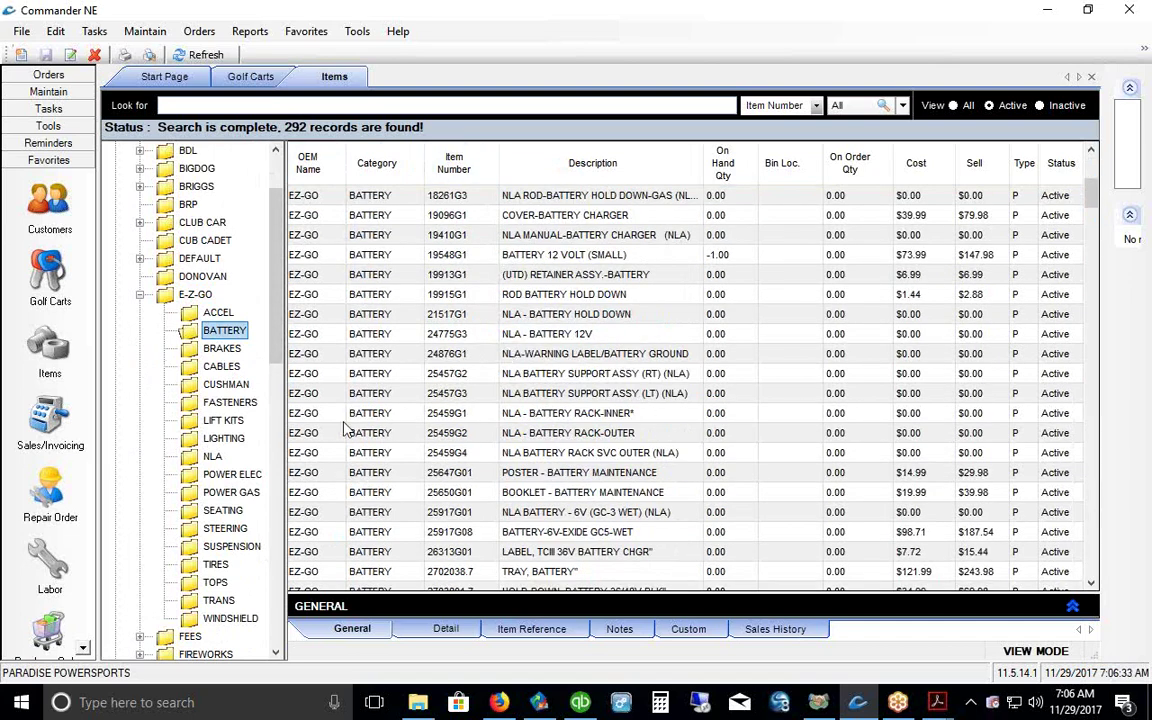
left_click(201, 369)
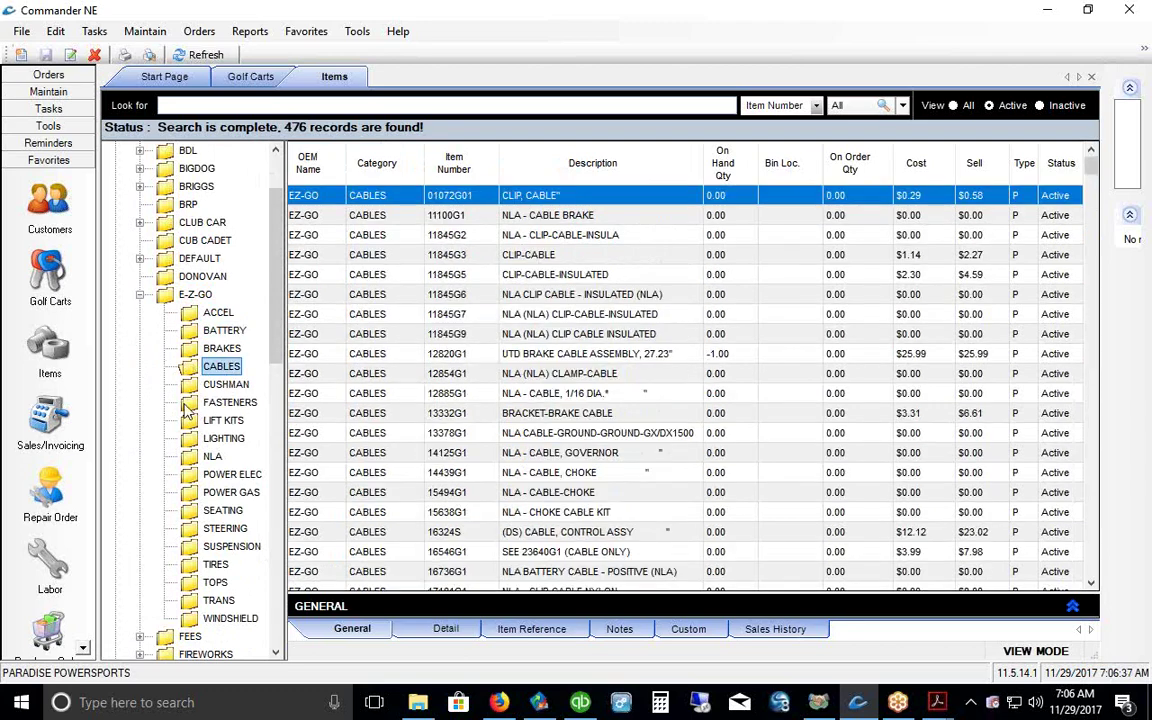
left_click(232, 403)
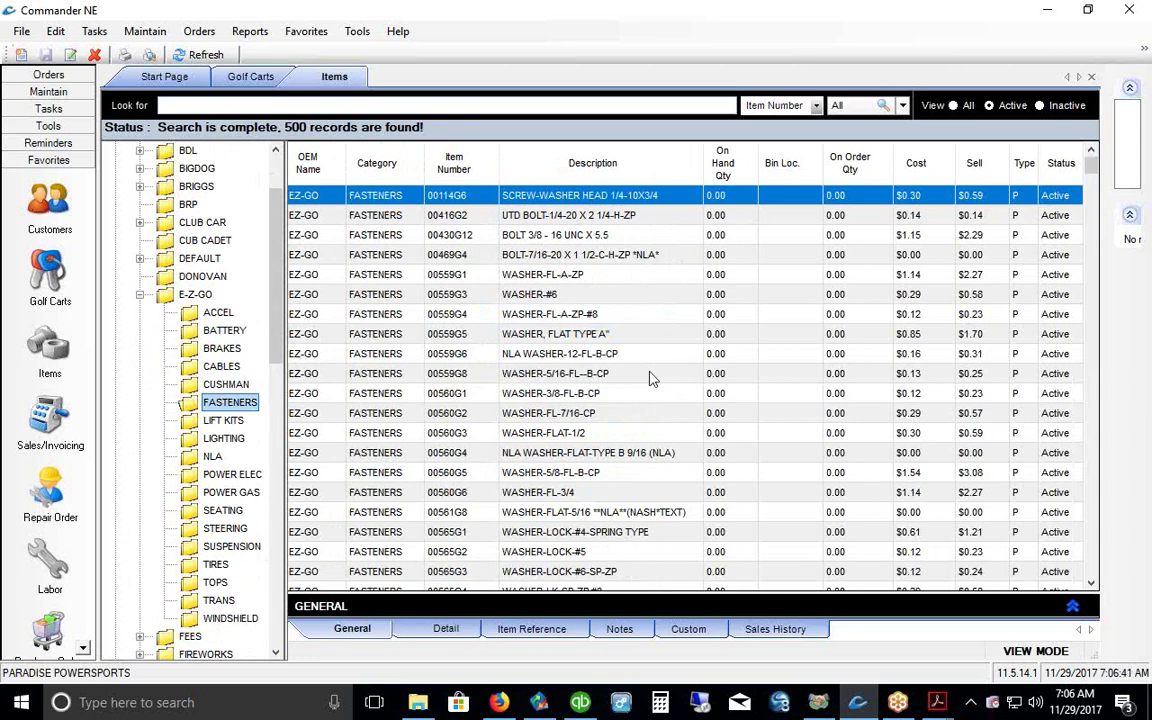
Step: Collapse the E-Z-GO subcategories and enlarge the General section to show the details of items 616088 and 616094
left_click(140, 295)
left_click_drag(537, 594, 528, 318)
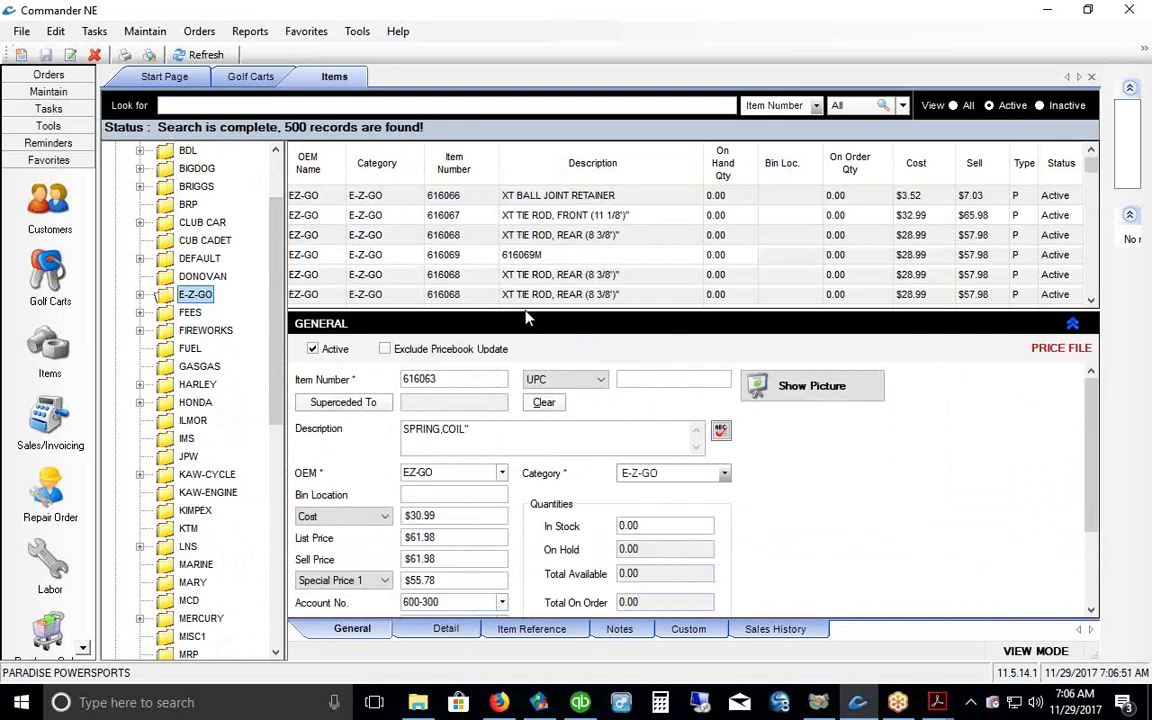
scroll(450, 235, "down", 6)
left_click(370, 254)
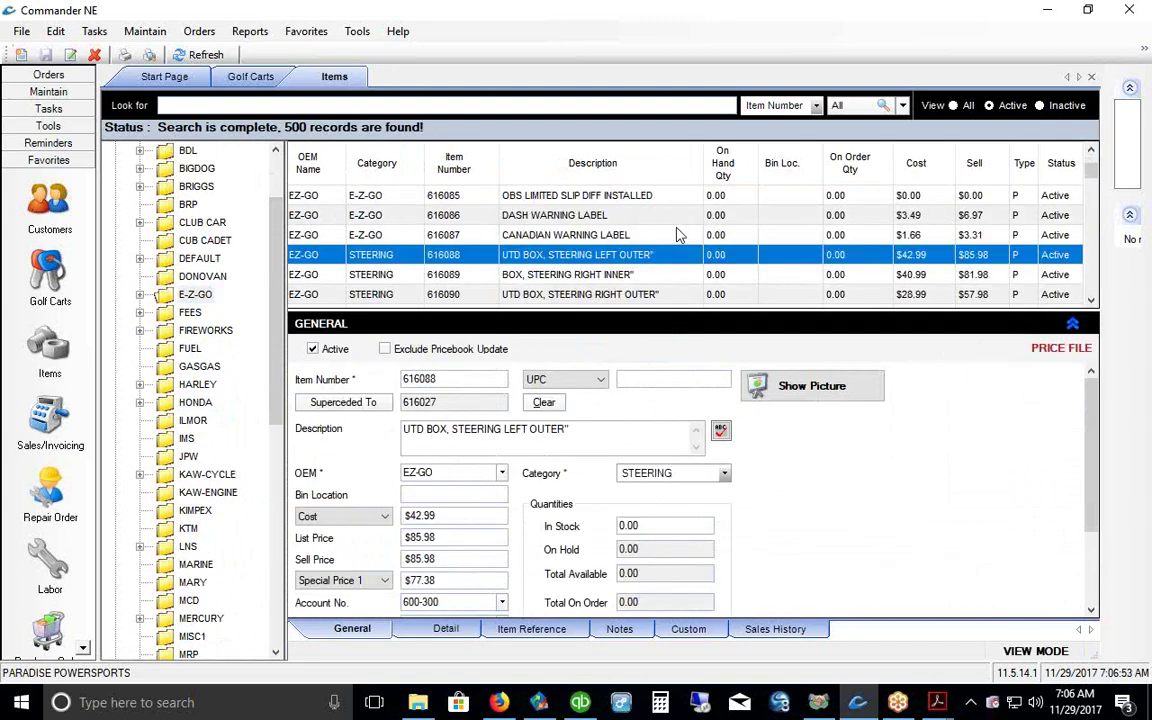
scroll(676, 234, "down", 2)
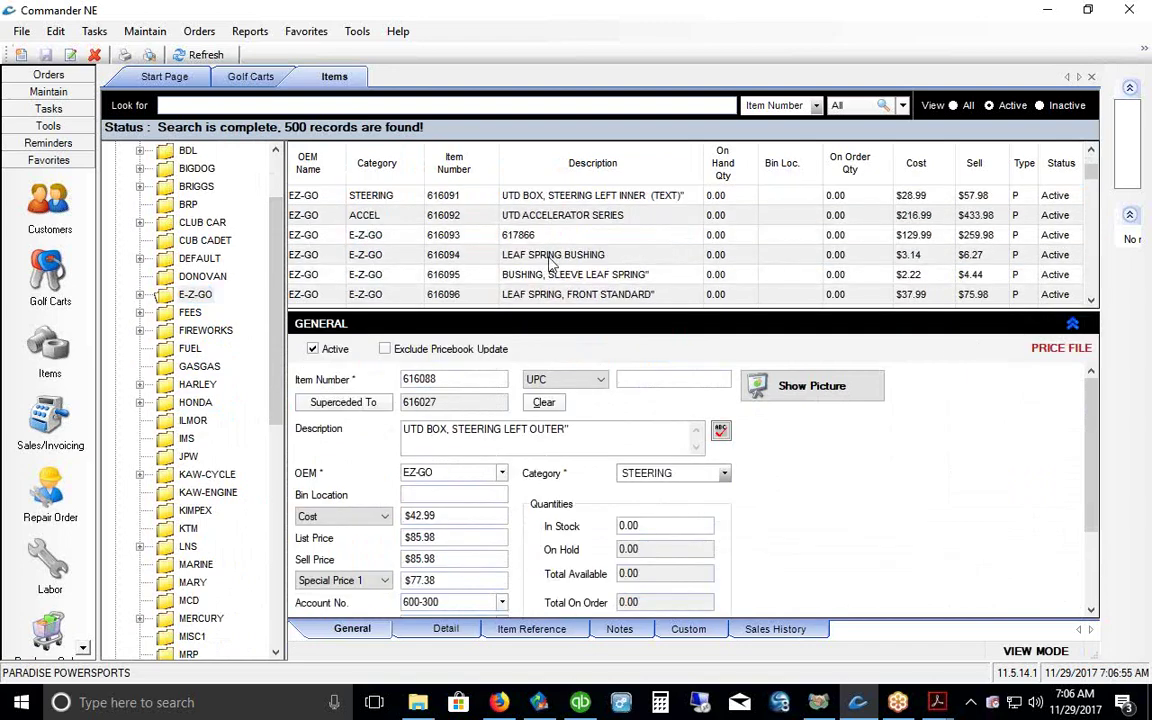
left_click(695, 257)
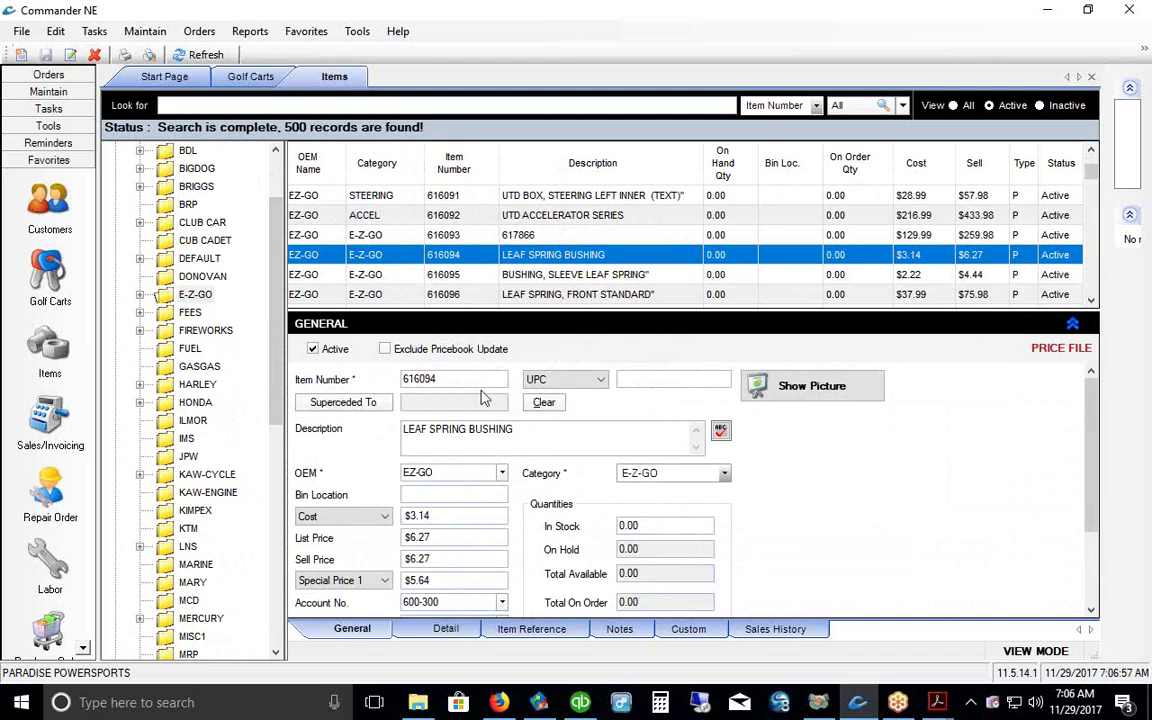
Step: Point out the item number, description, cost, list price and in-stock quantity of item 616094 in its General details
double_click(440, 379)
left_click_drag(538, 430, 329, 437)
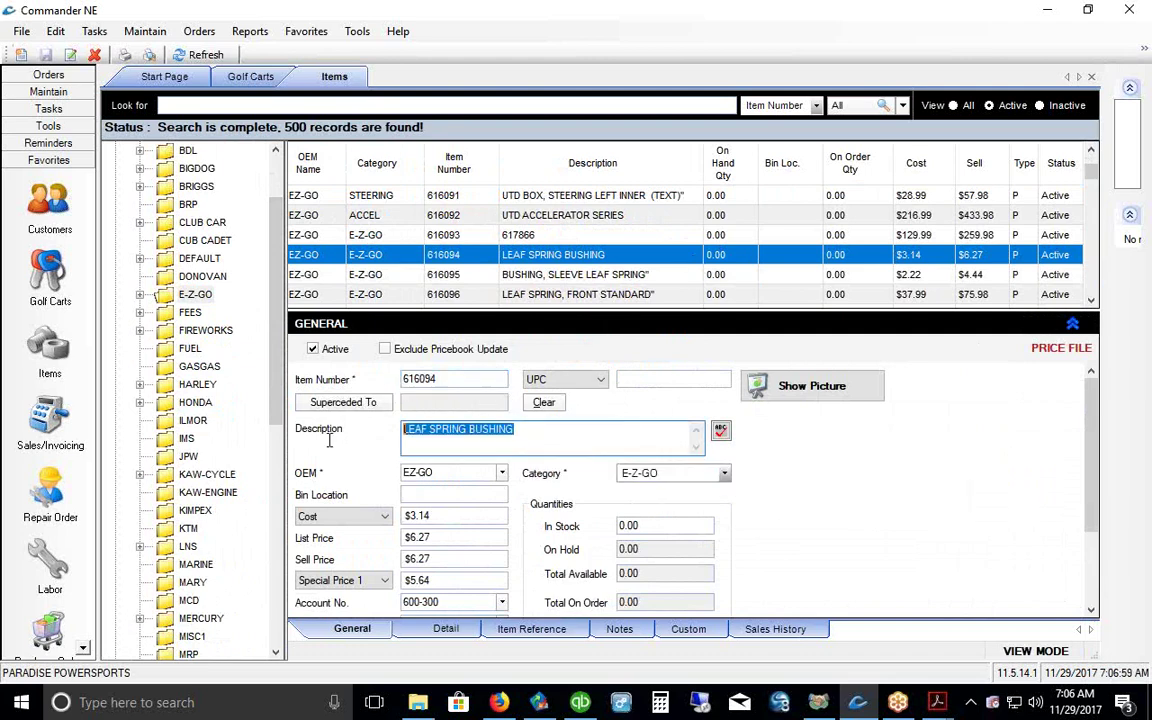
left_click_drag(458, 515, 372, 516)
key("Tab")
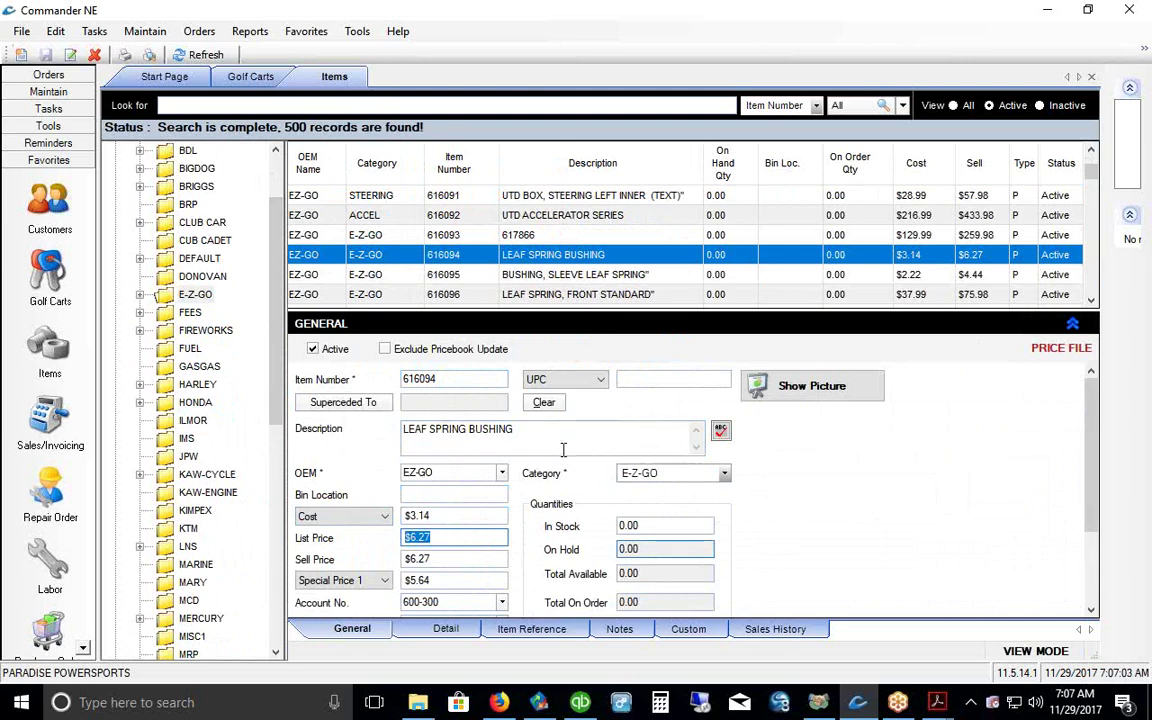
double_click(640, 526)
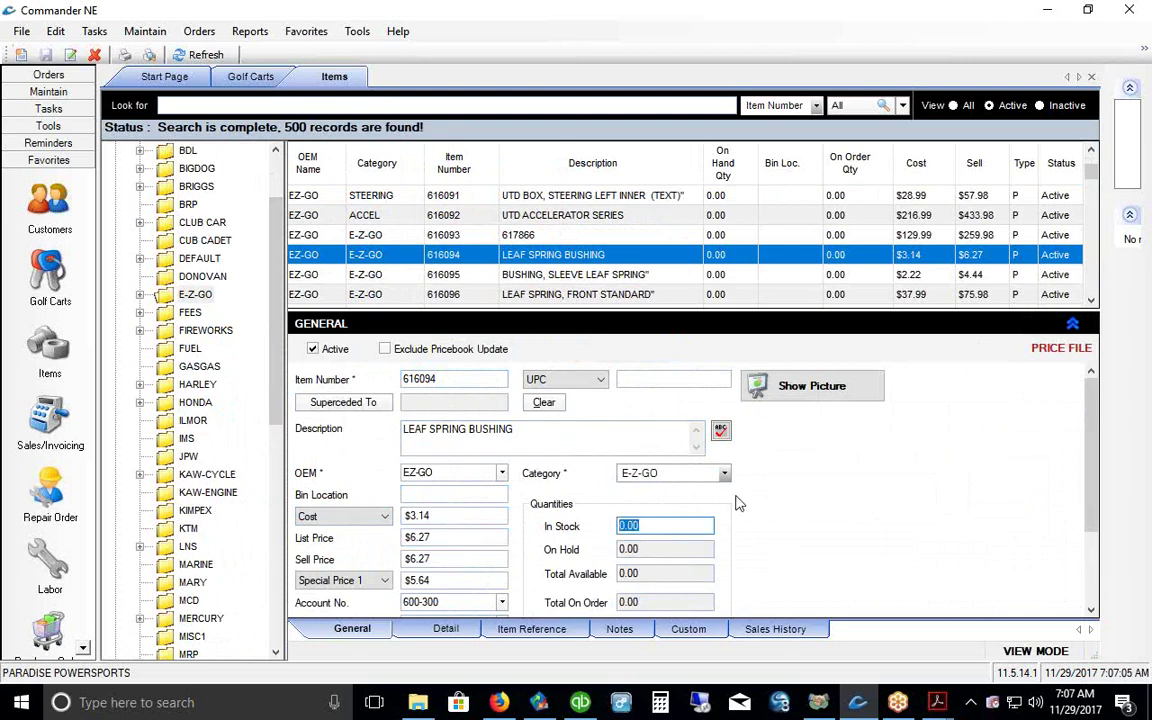
Step: Copy item number 616094 from its details into the Look for field and search the items by Item Number
double_click(402, 384)
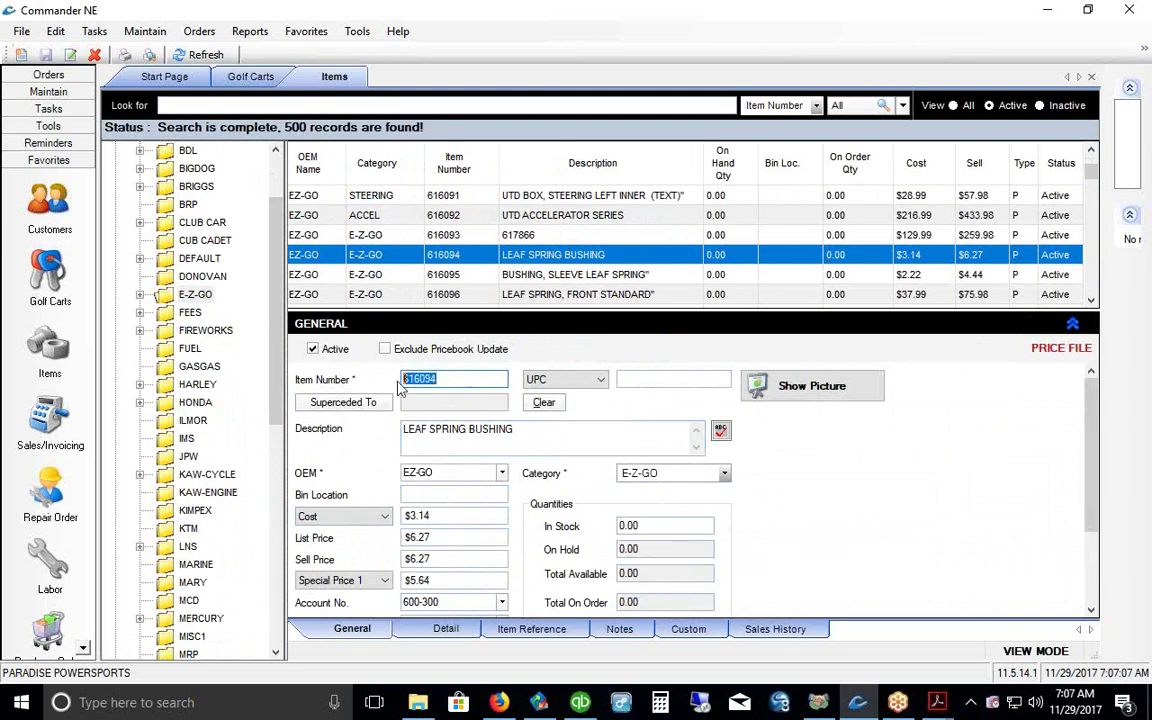
right_click(418, 387)
left_click(450, 433)
right_click(178, 104)
left_click(228, 176)
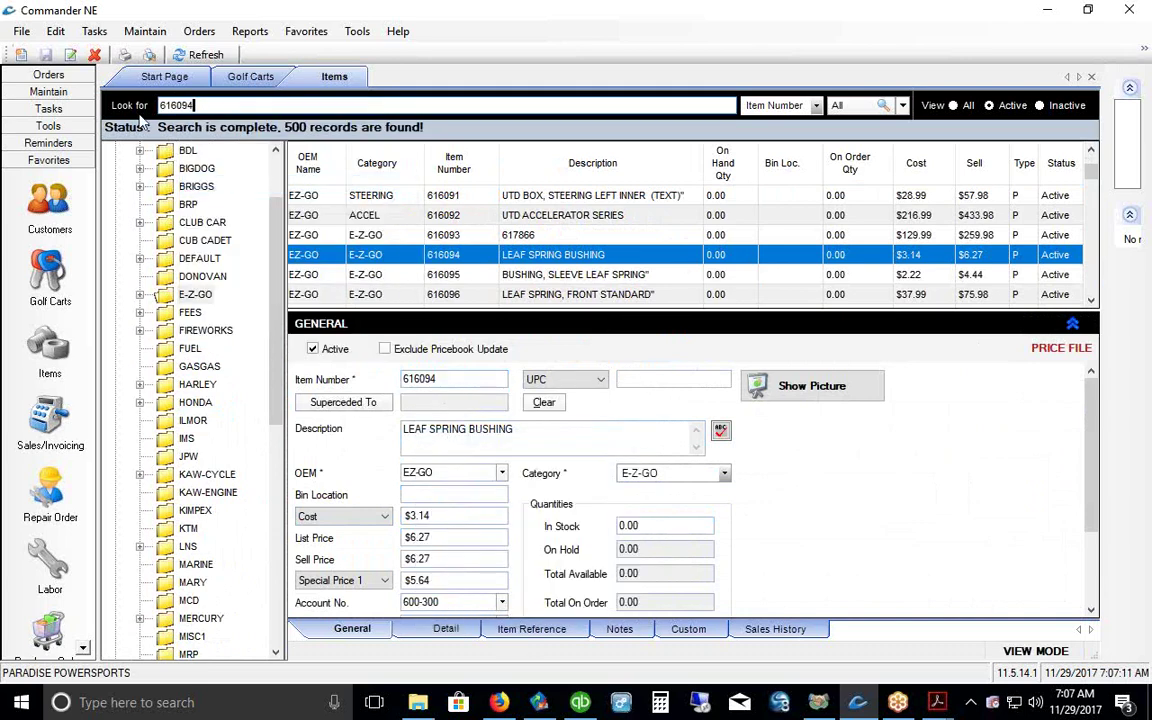
left_click(882, 105)
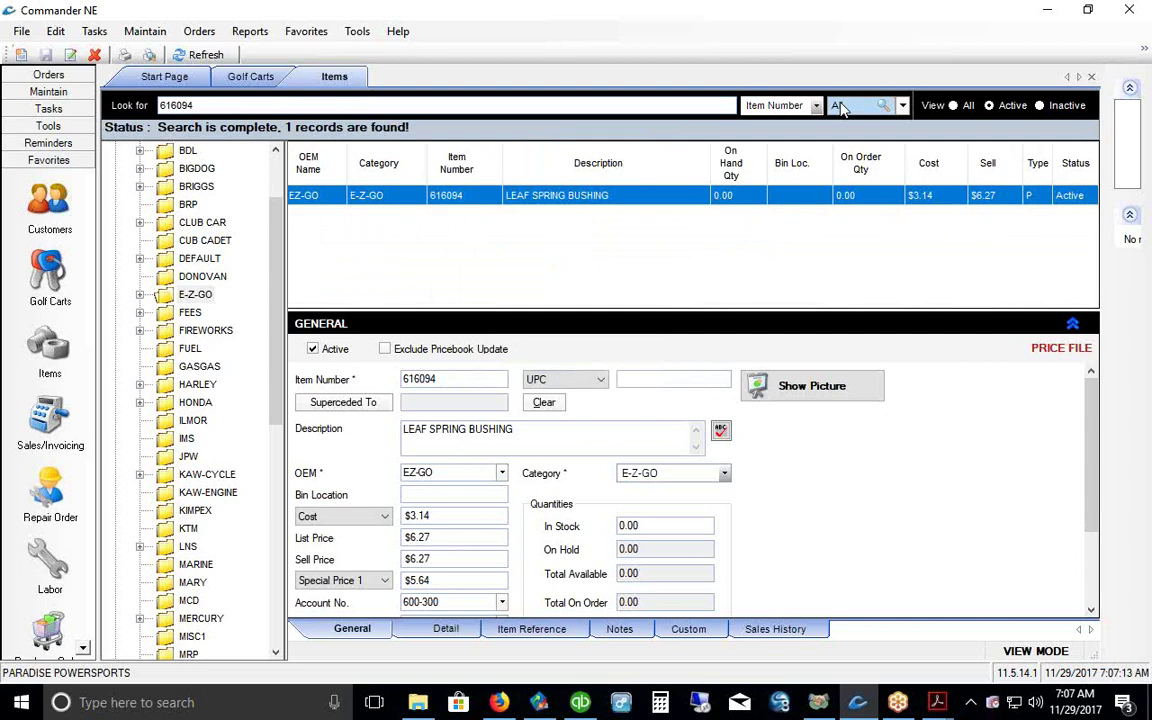
Step: Enlarge the General section, set the LEAF SPRING BUSHING's In Stock quantity to 2 and save the item
left_click_drag(643, 313, 635, 244)
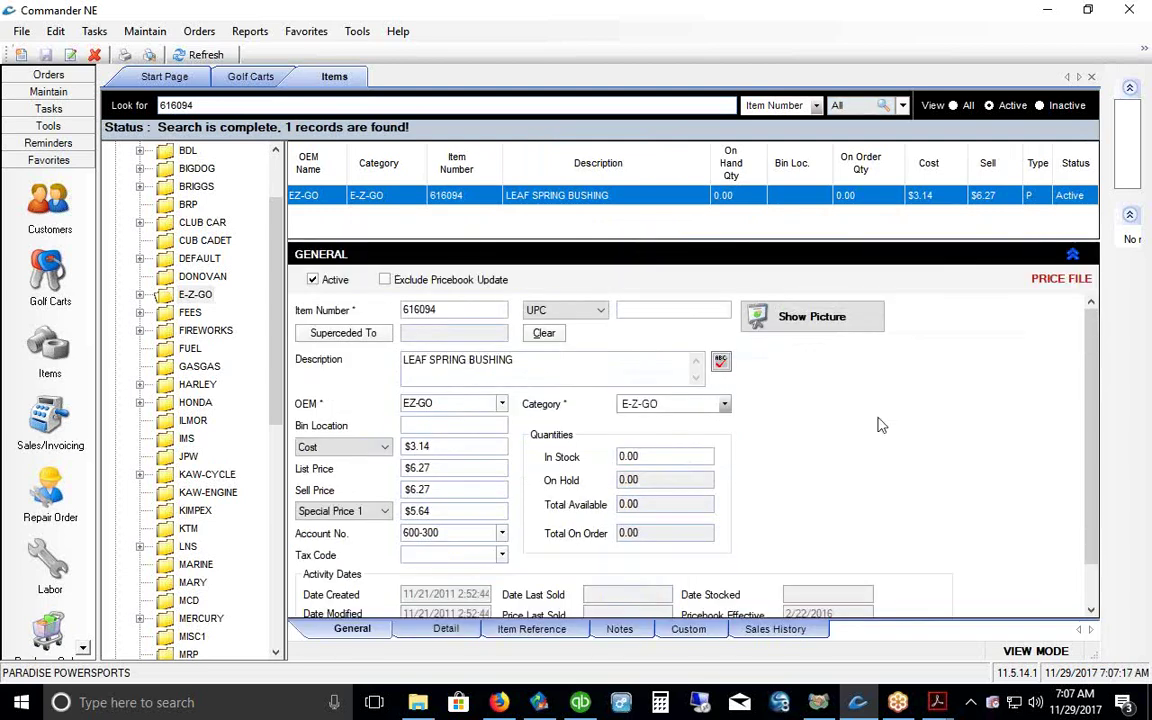
left_click(662, 457)
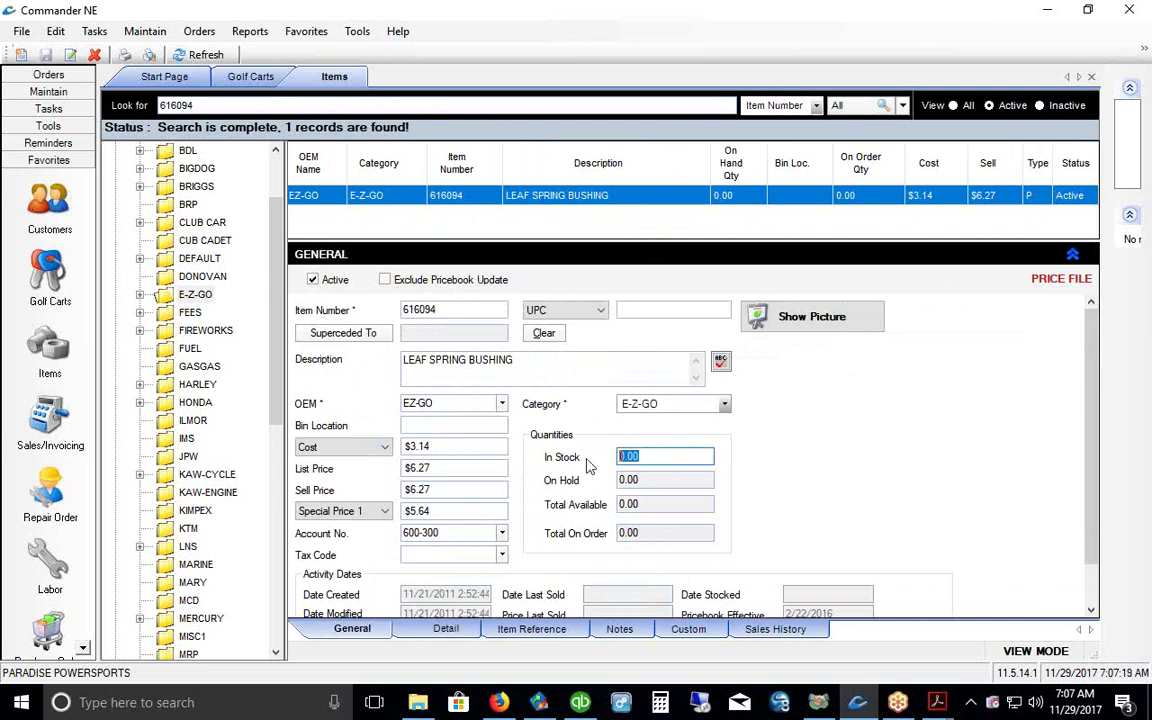
type("2")
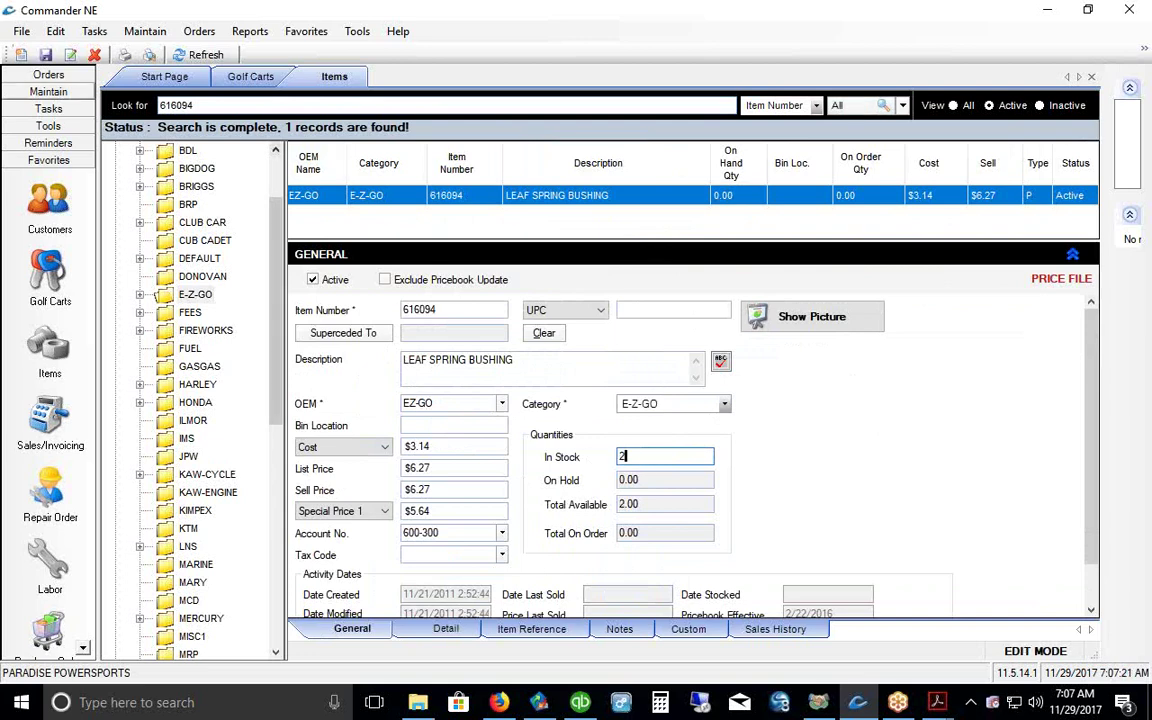
left_click(45, 54)
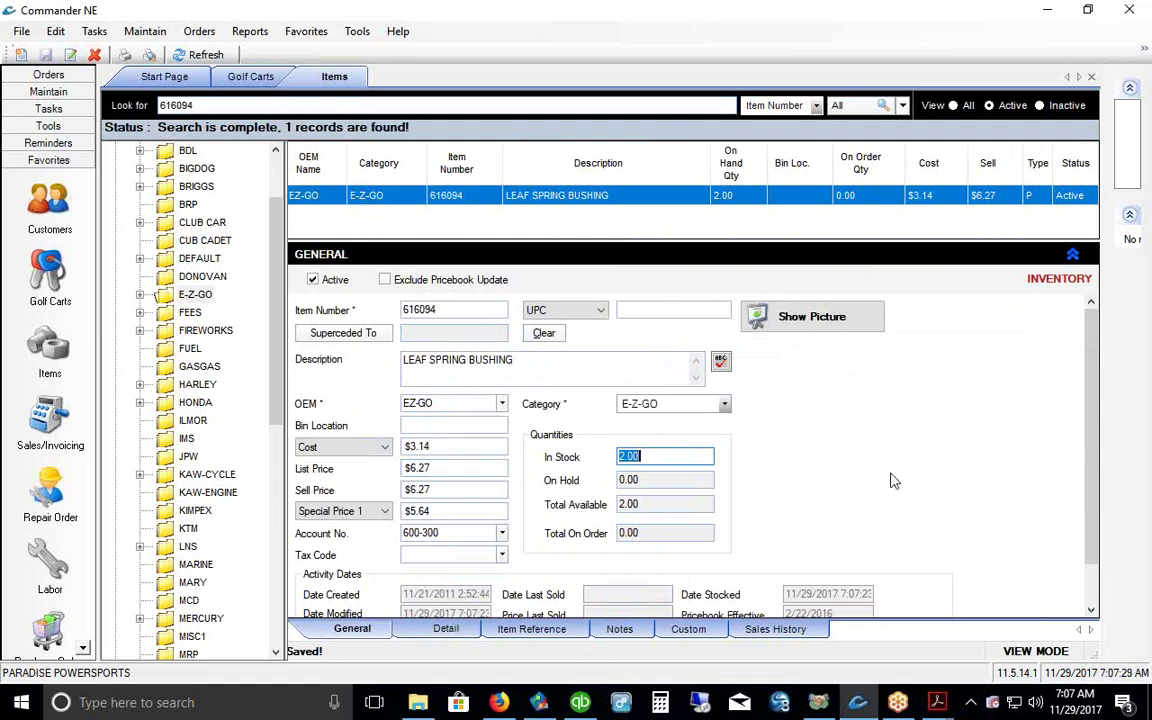
Step: Point out the item's sell and list prices and show the available special price levels without changing the selection
left_click(450, 489)
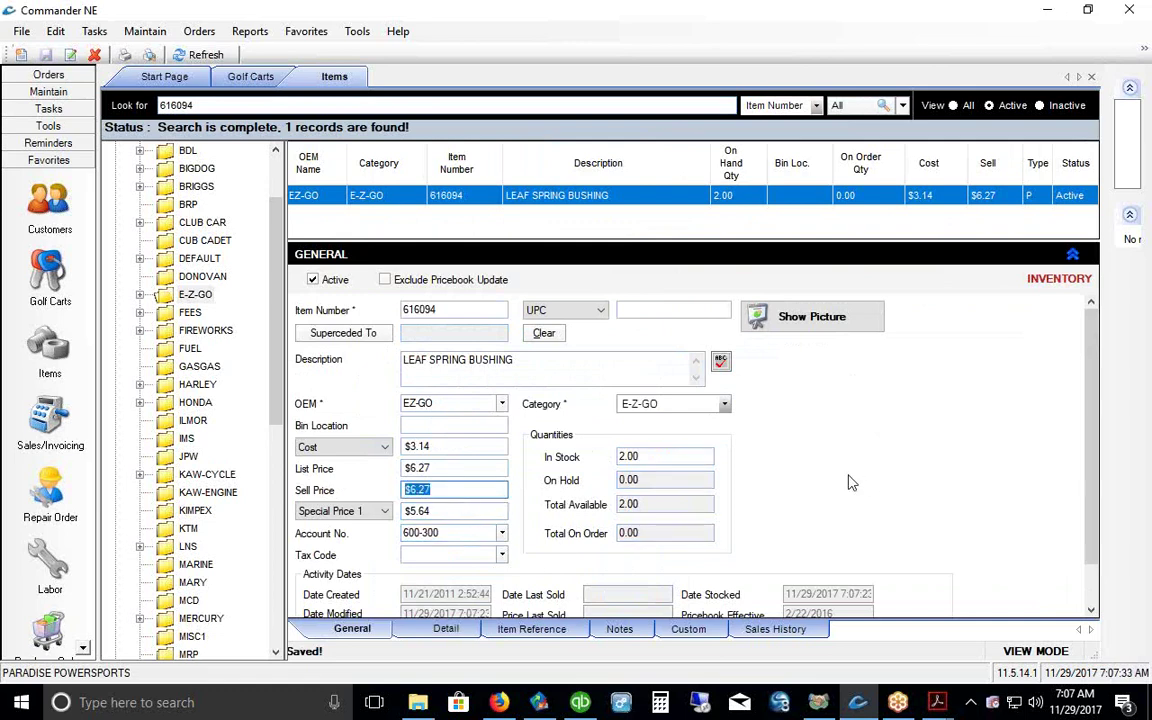
left_click(445, 467)
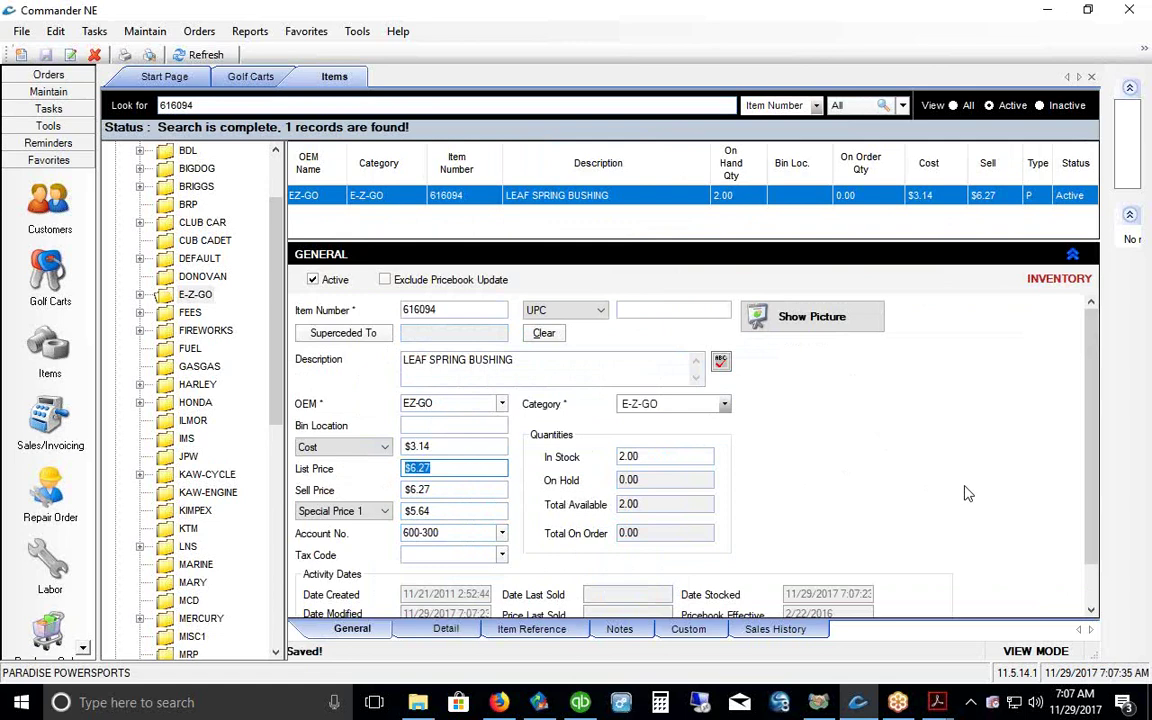
left_click(436, 489)
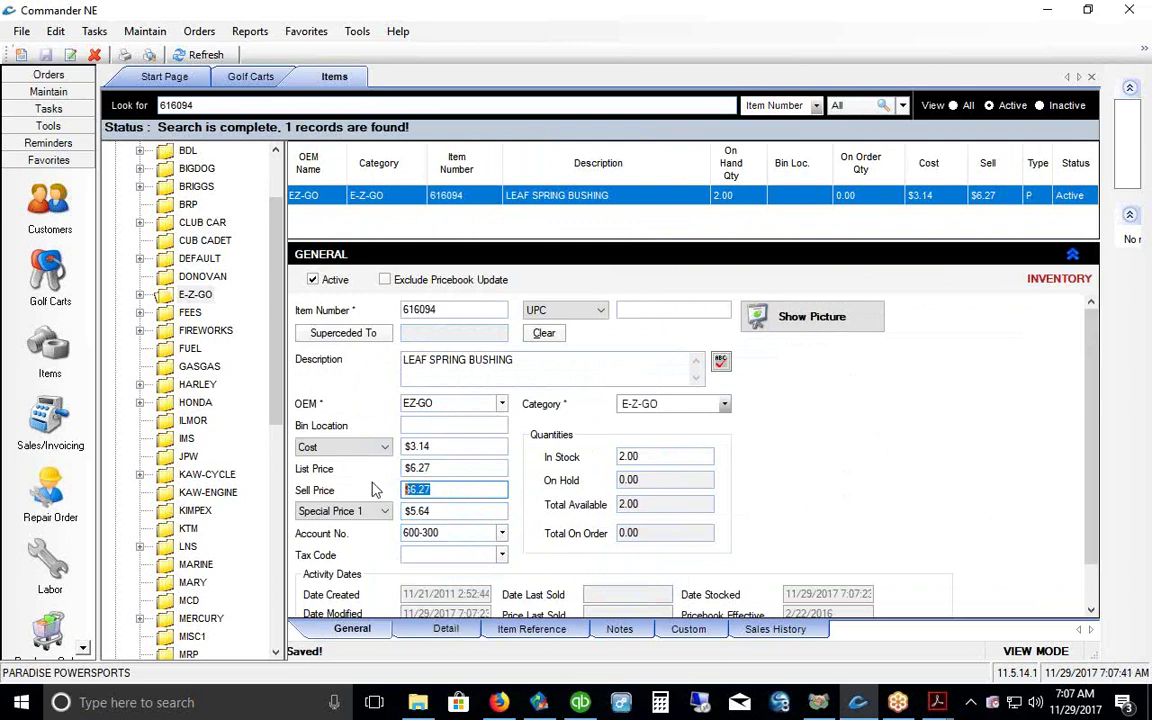
left_click(383, 511)
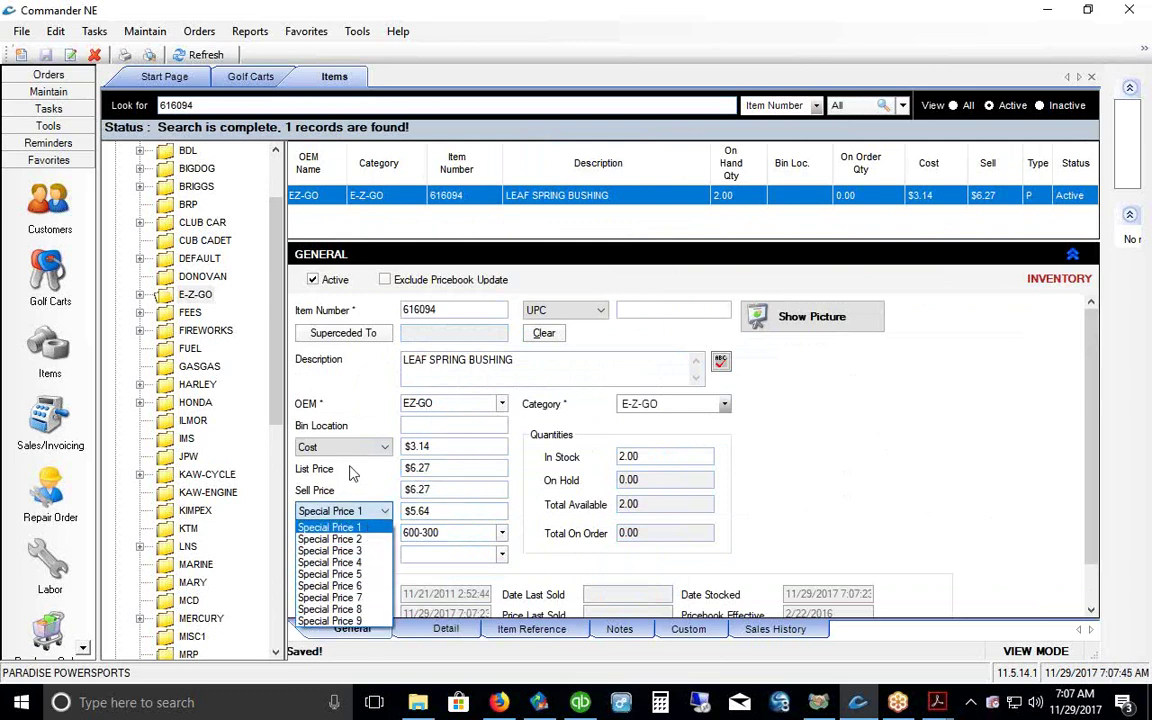
left_click(369, 533)
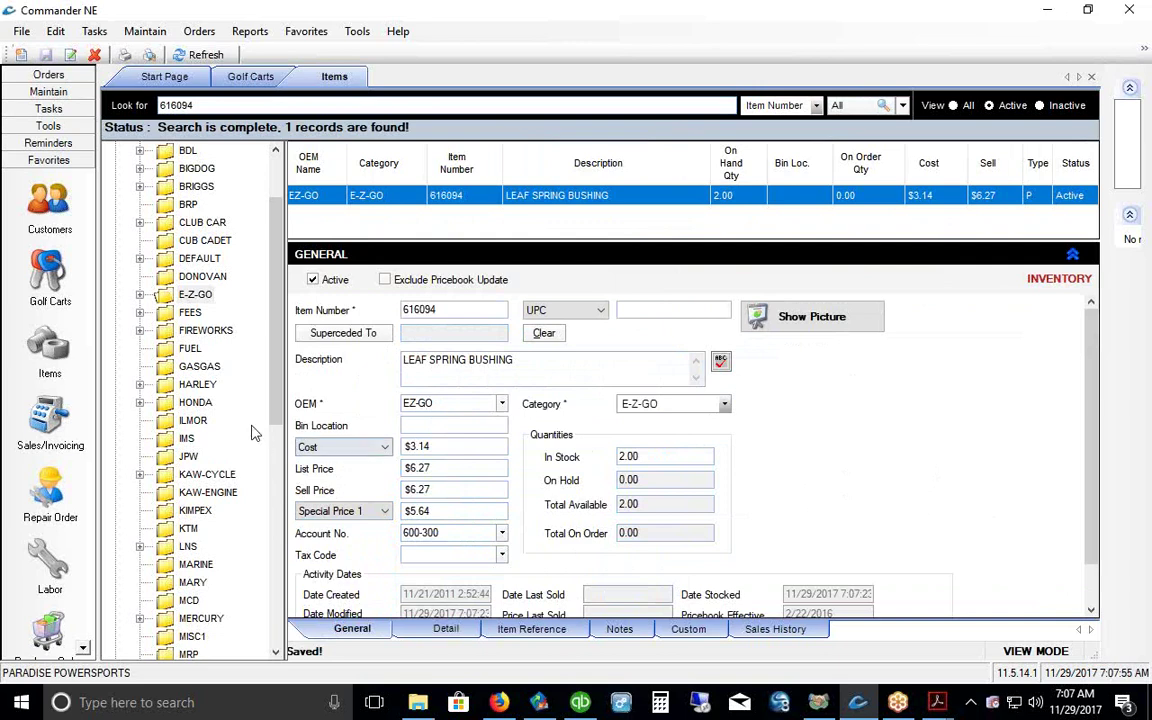
Step: Open the Category Detail window for E-Z-GO and move it clear of the window edge
left_click(163, 296)
right_click(164, 296)
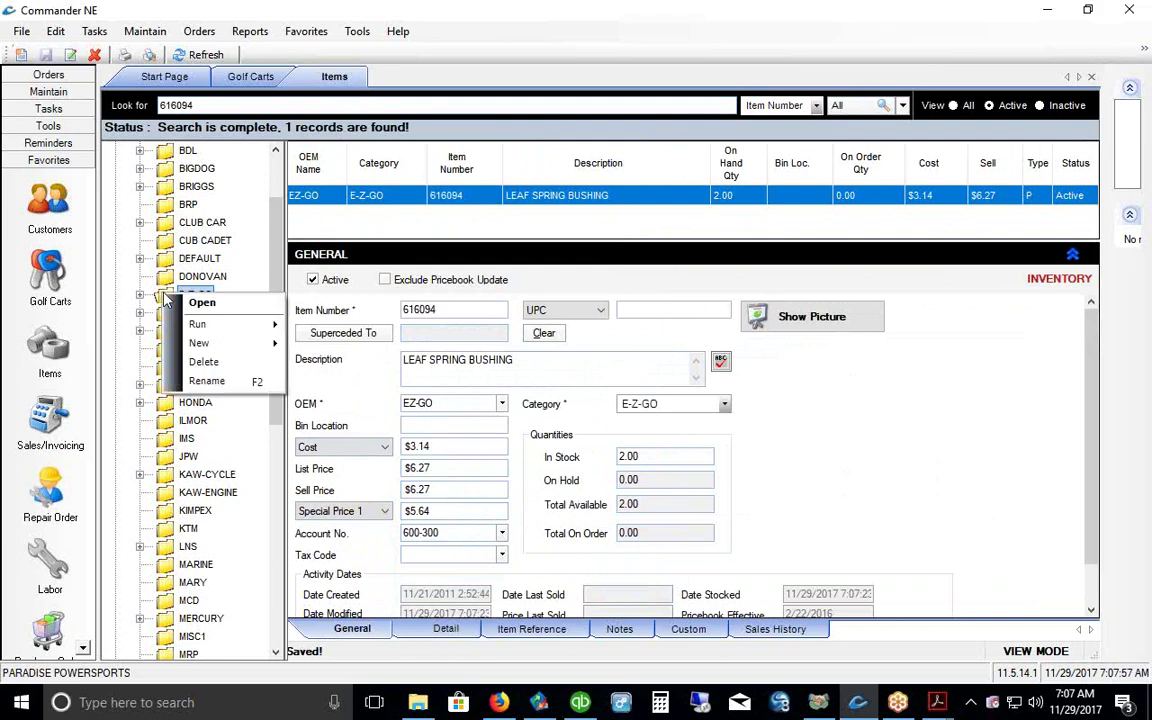
left_click(190, 301)
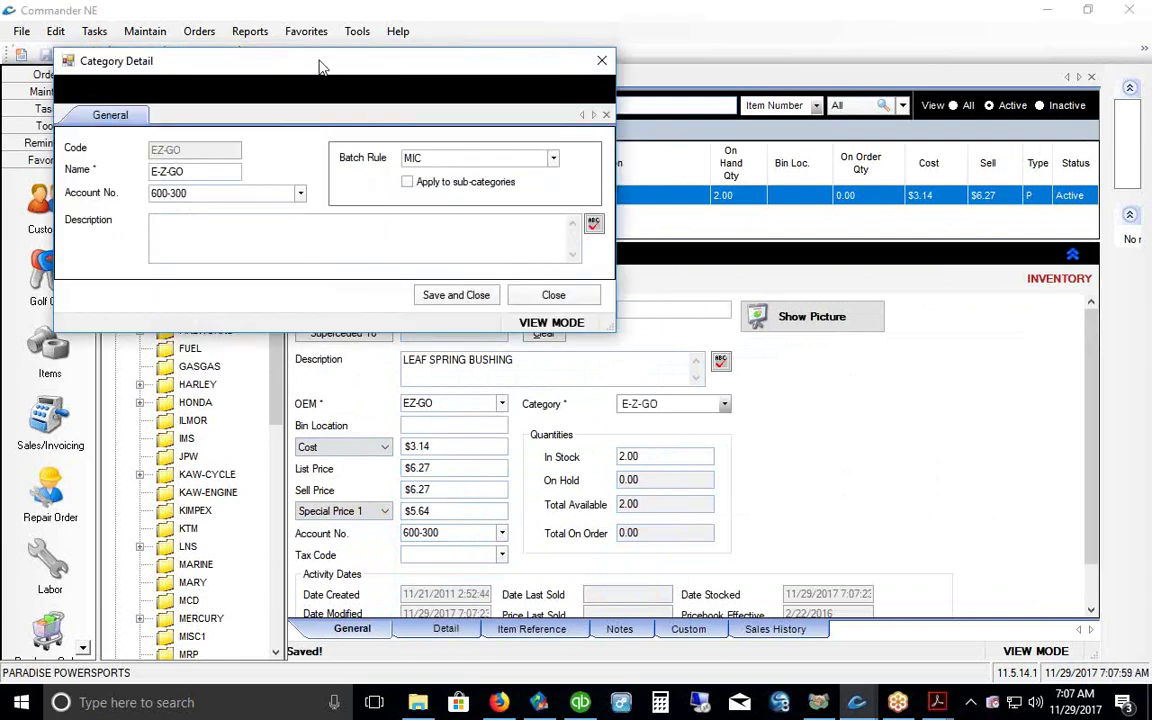
left_click_drag(298, 67, 408, 143)
Step: Open the category's MIC batch rule to examine its pricebook update and price calculation rules, then close both windows without saving
left_click(661, 235)
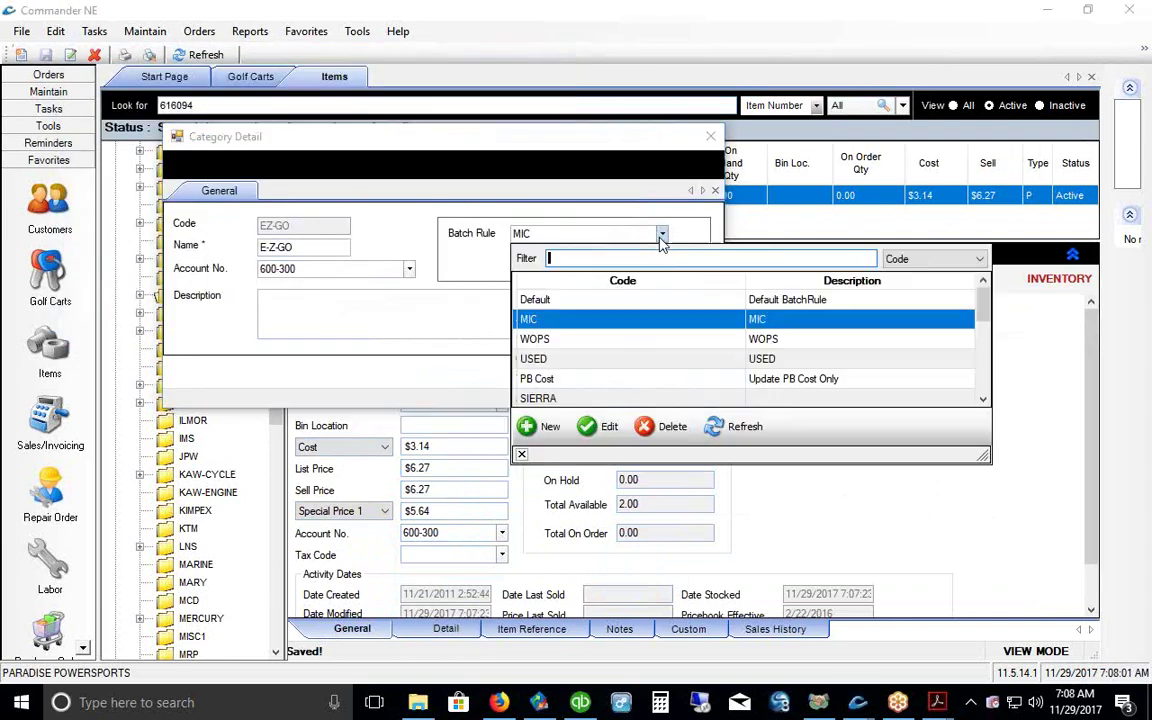
left_click(600, 424)
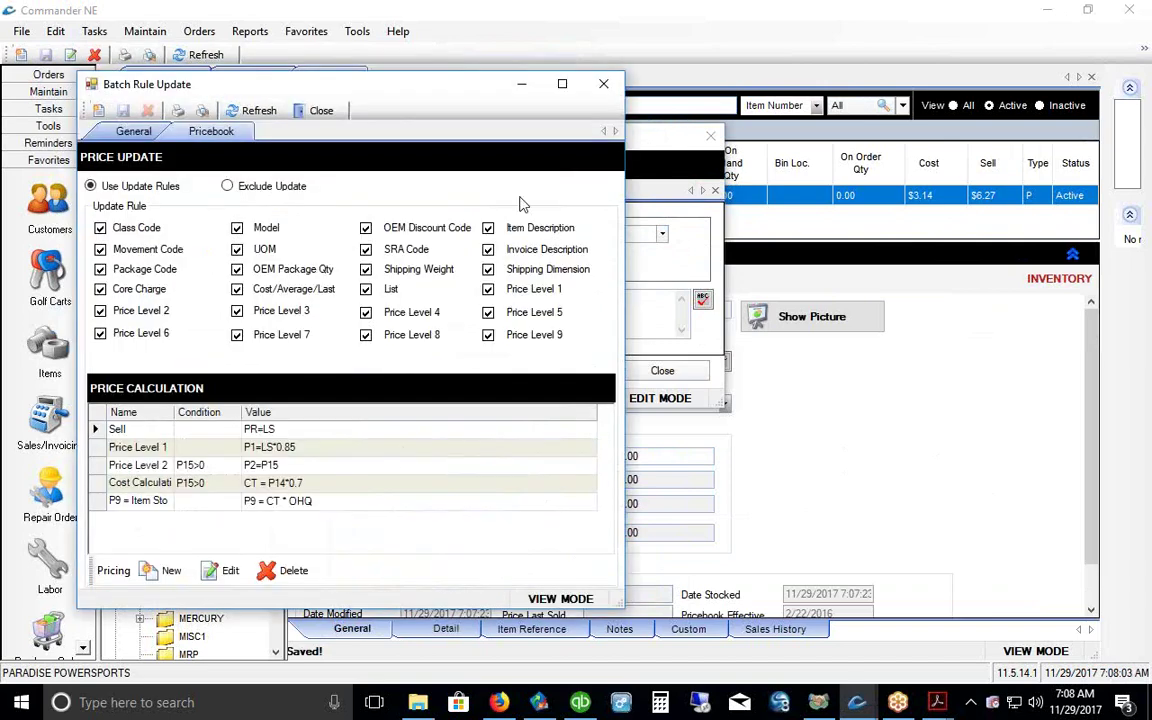
left_click_drag(365, 86, 605, 99)
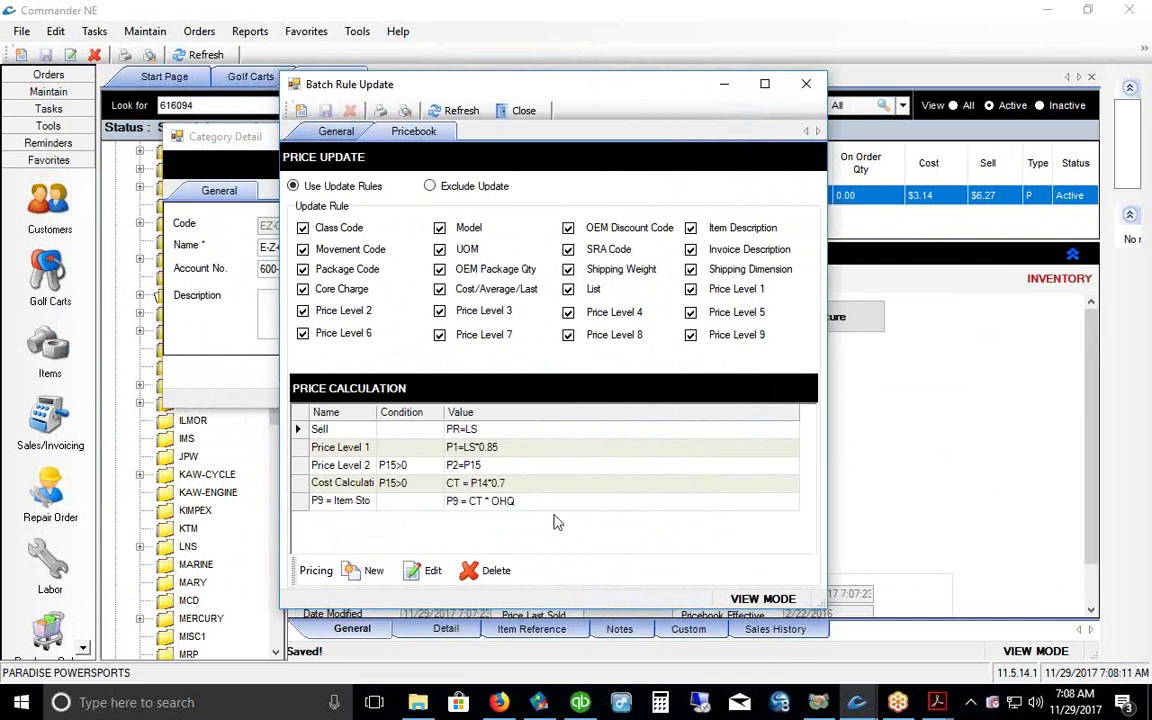
left_click(812, 88)
left_click(668, 376)
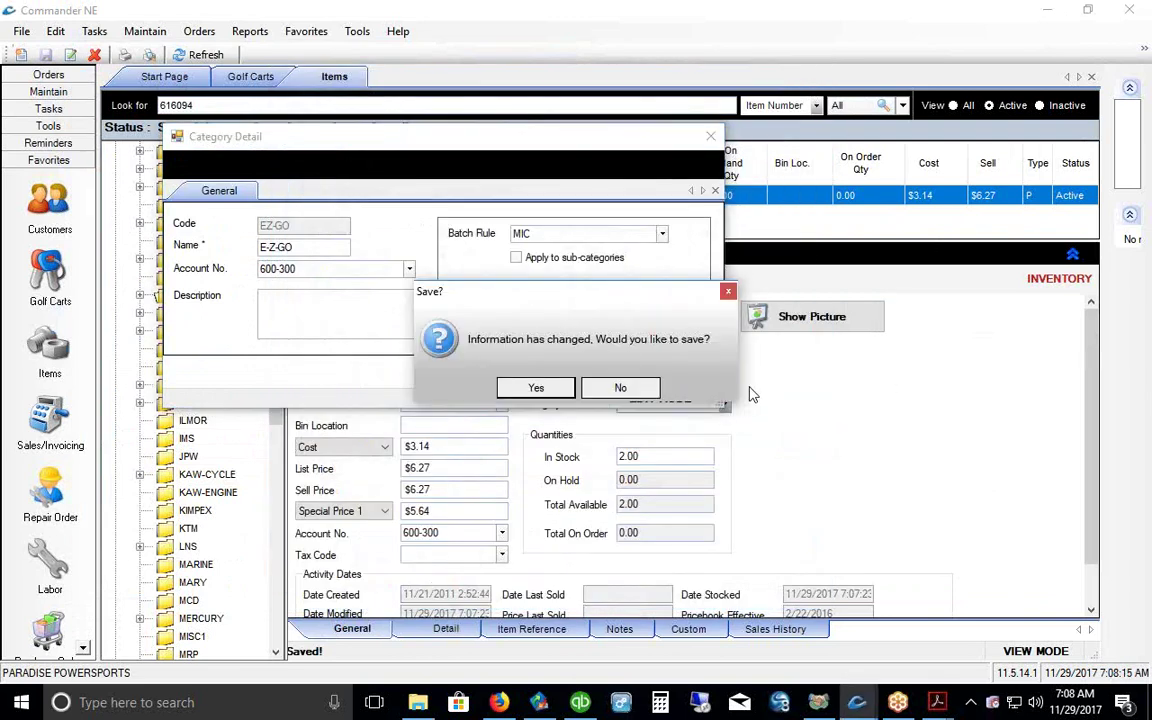
left_click(628, 388)
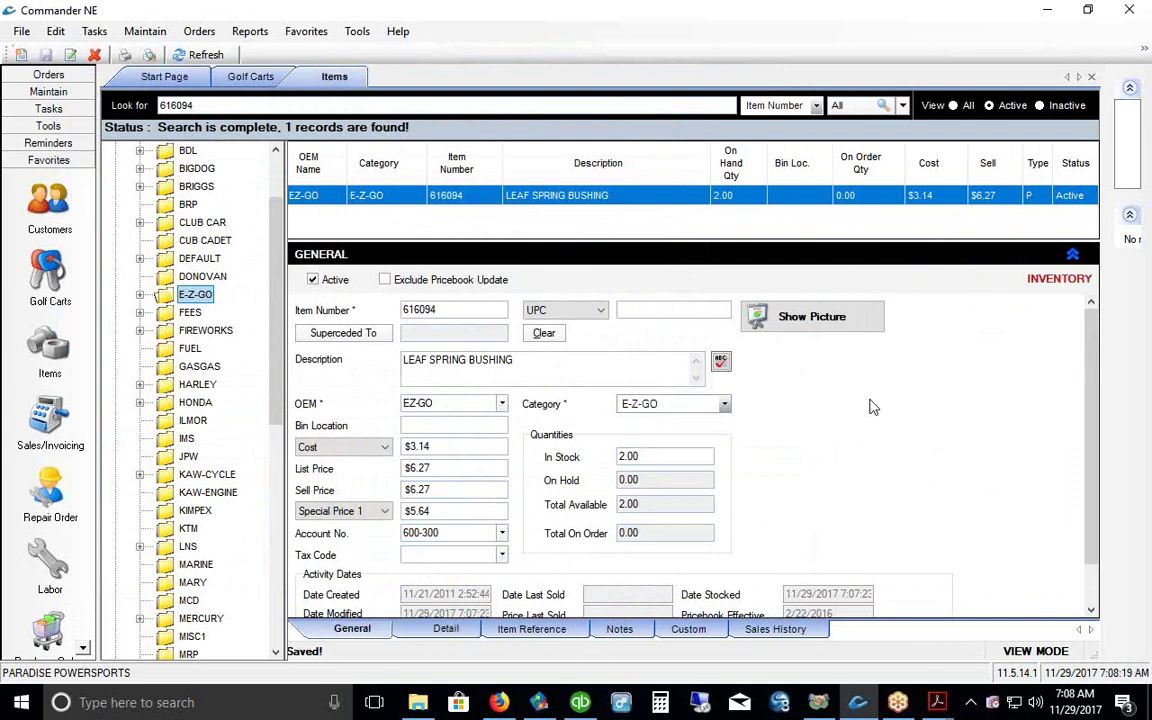
Step: Show the barcode label printing options for item 616094 and dismiss them without printing
right_click(427, 200)
mouse_move(560, 280)
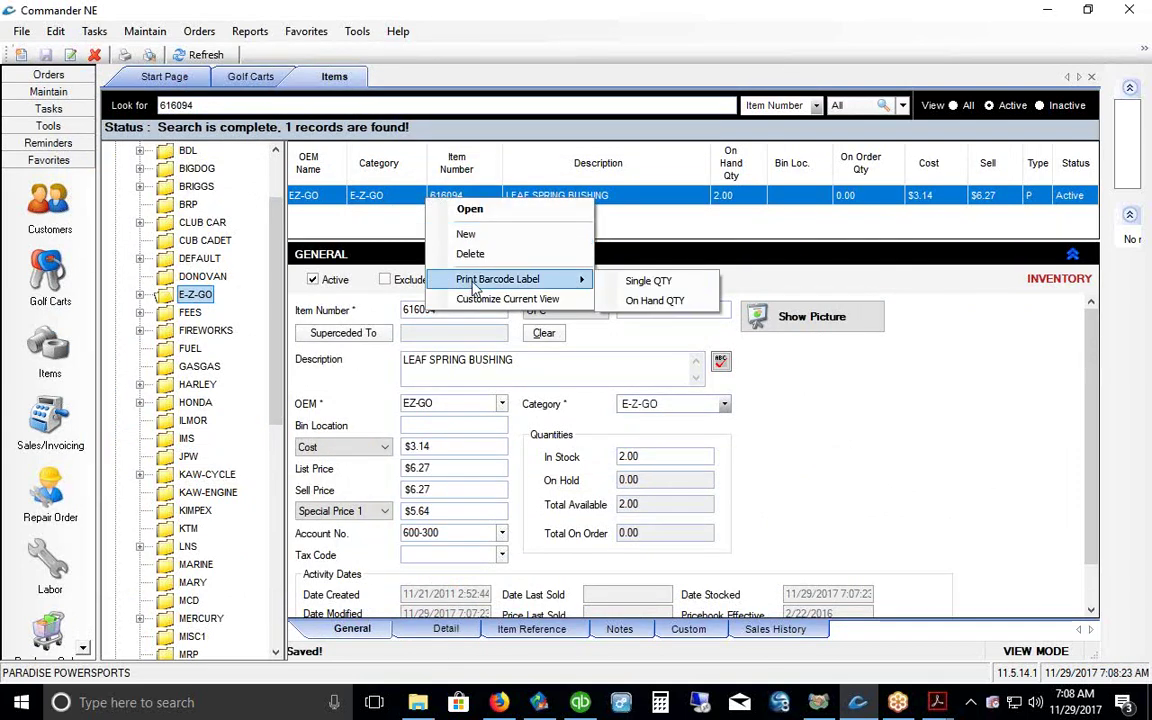
left_click(885, 420)
Step: Switch to 2017 Demo.pdf in Adobe Acrobat Reader and advance to page 5, the Commander System Specifications
mouse_move(940, 706)
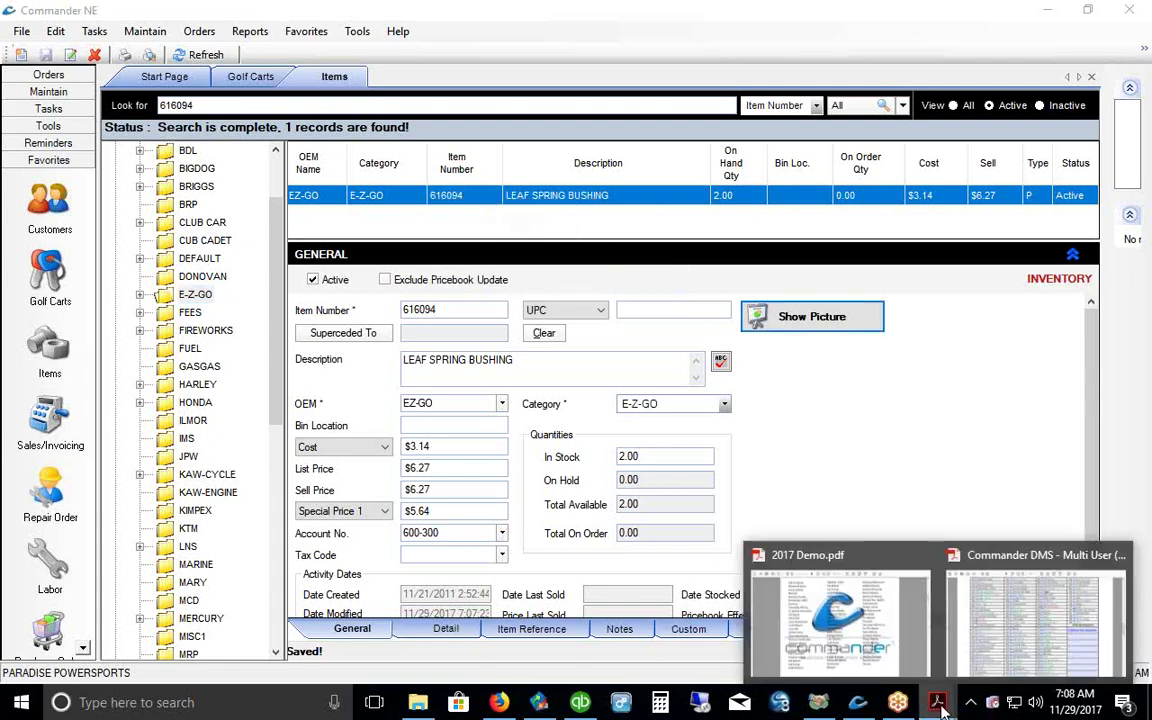
left_click(848, 638)
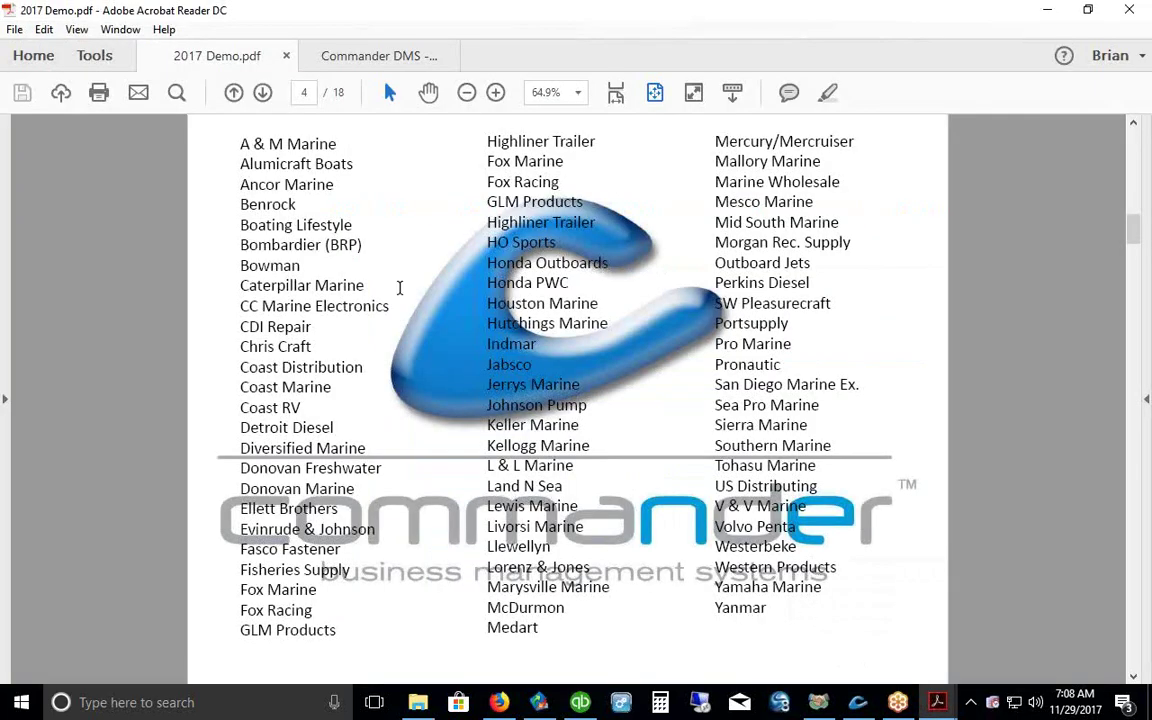
left_click(262, 92)
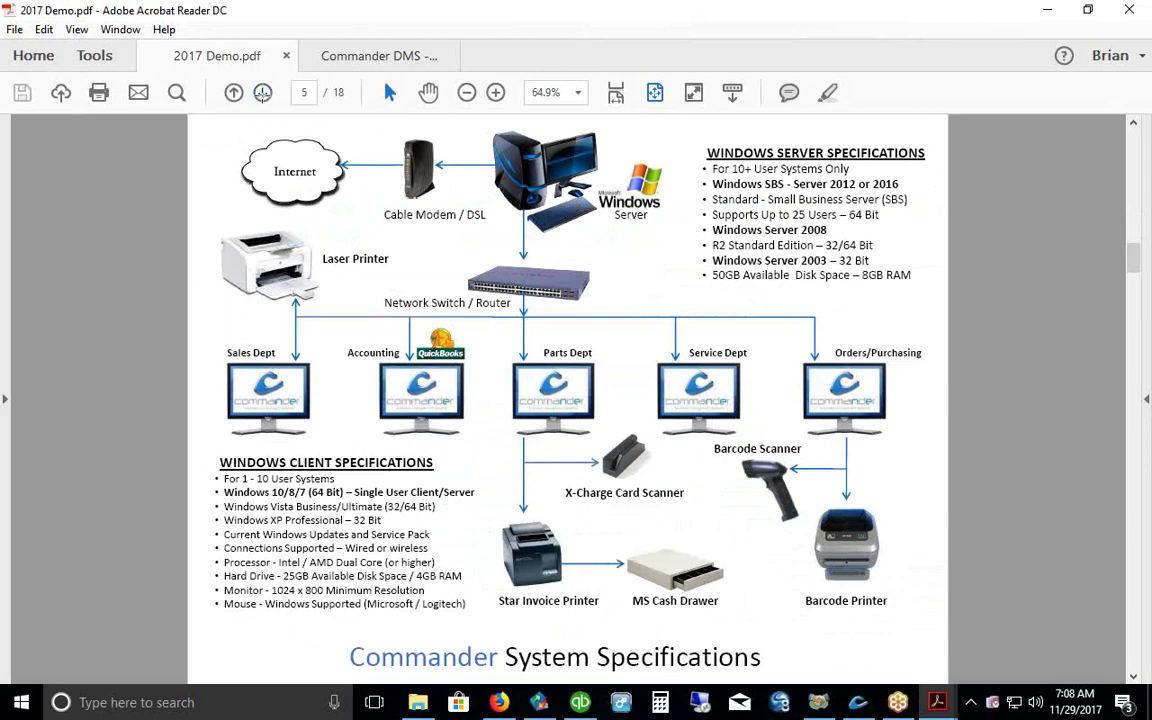
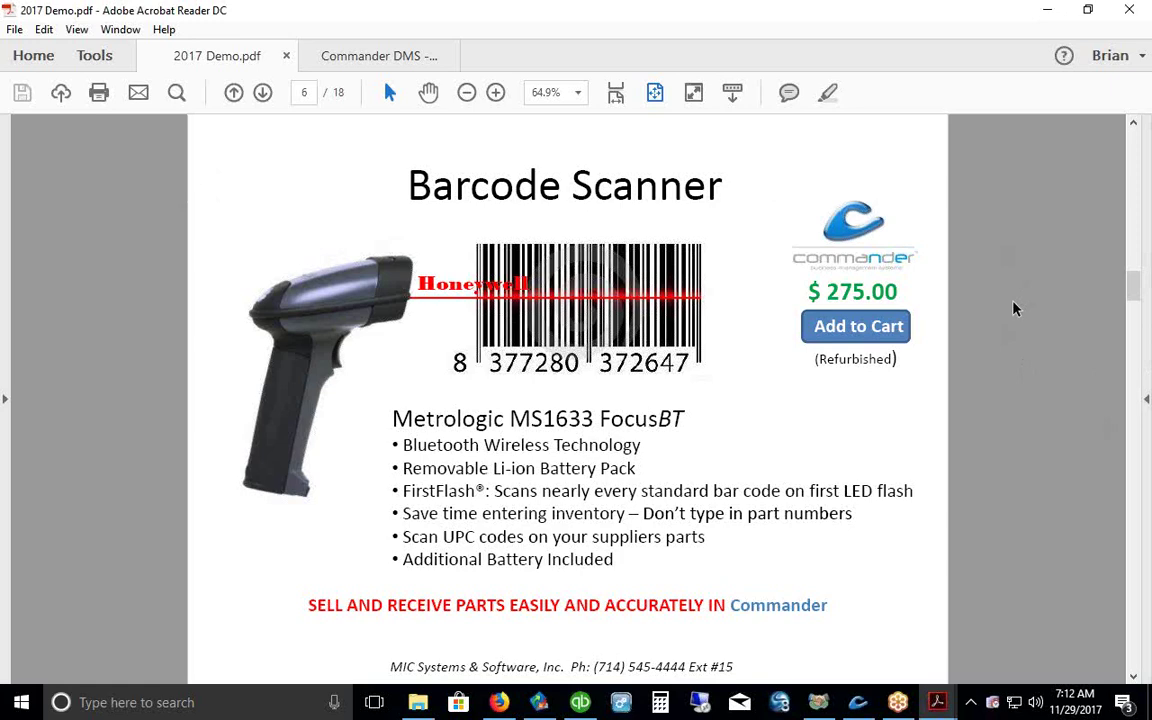
Step: Switch to Firefox and search the web in a new tab for HONEYWELL 1902 IMAGES, using the corrected spelling
left_click(498, 702)
left_click(977, 16)
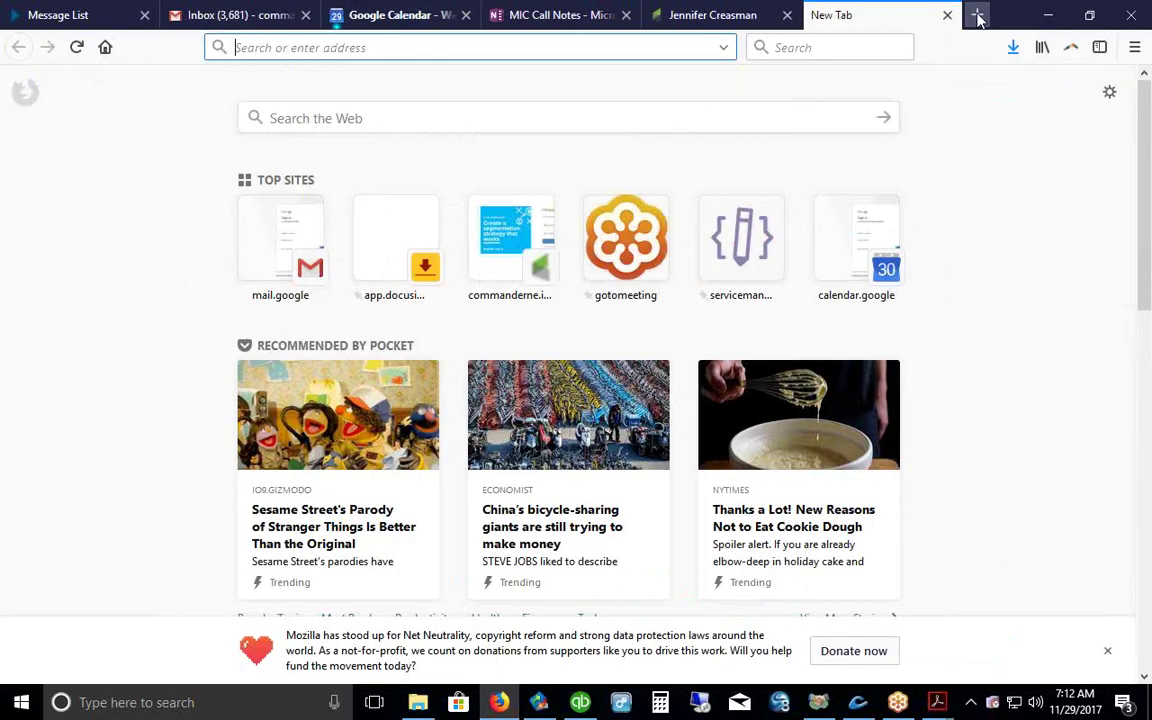
left_click(350, 118)
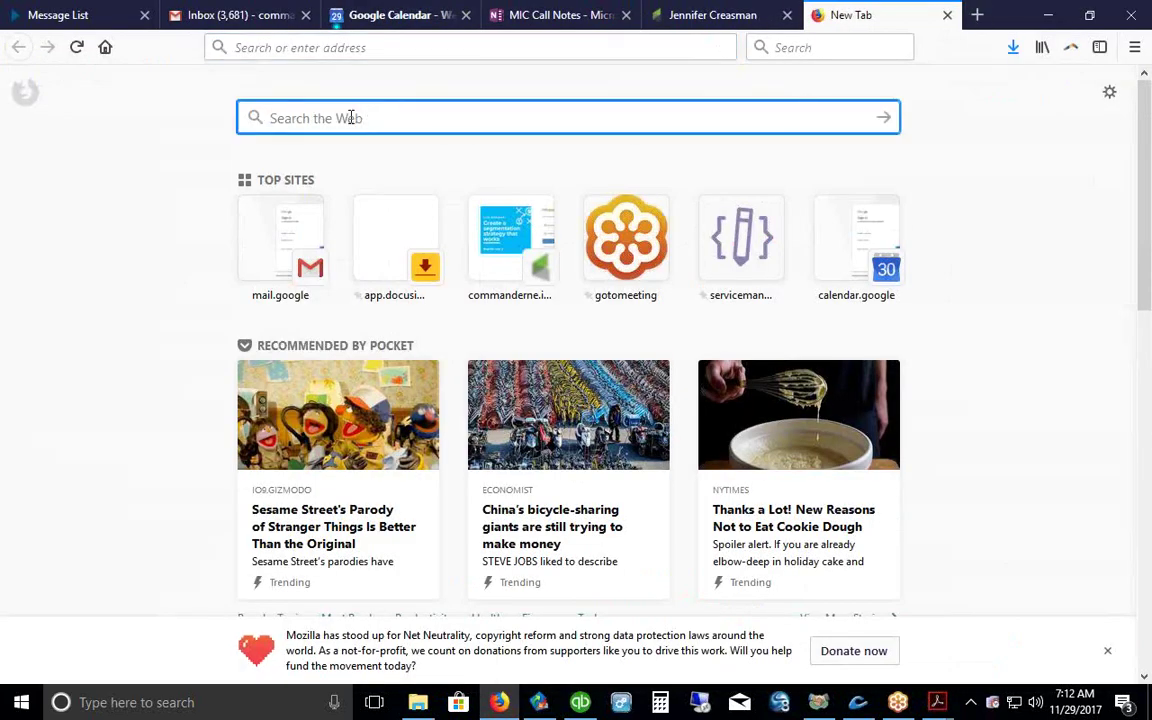
type("HONETWE")
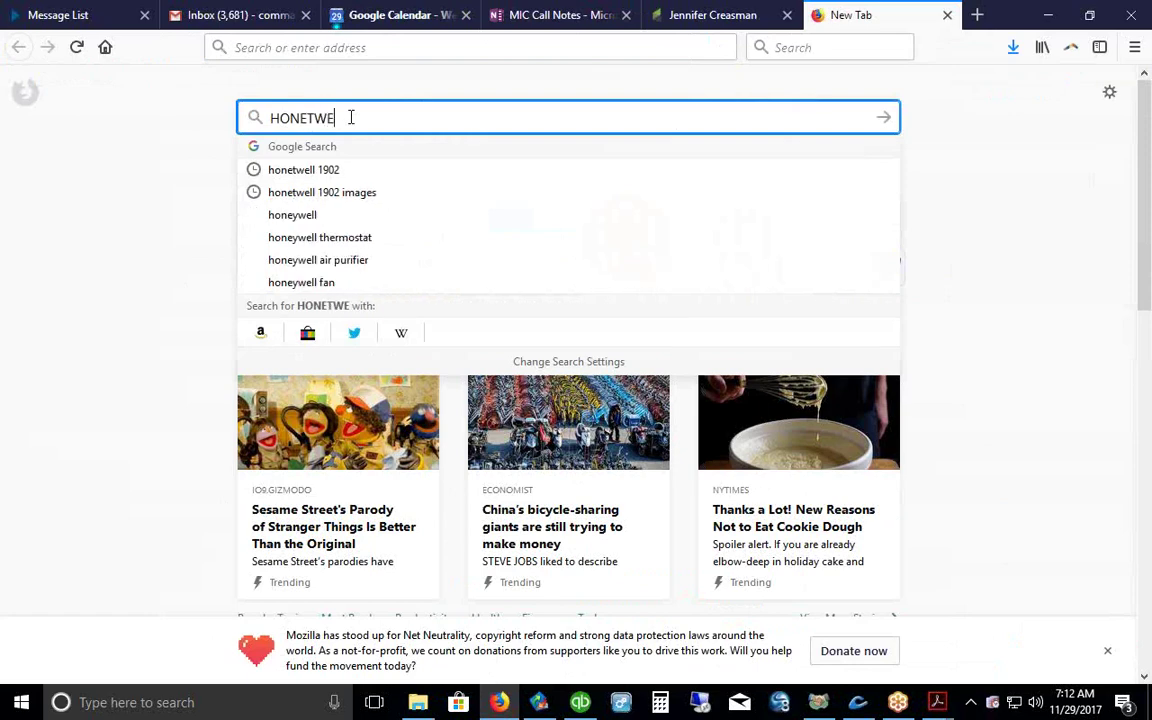
type("LL 1902 IMAGES")
key("Return")
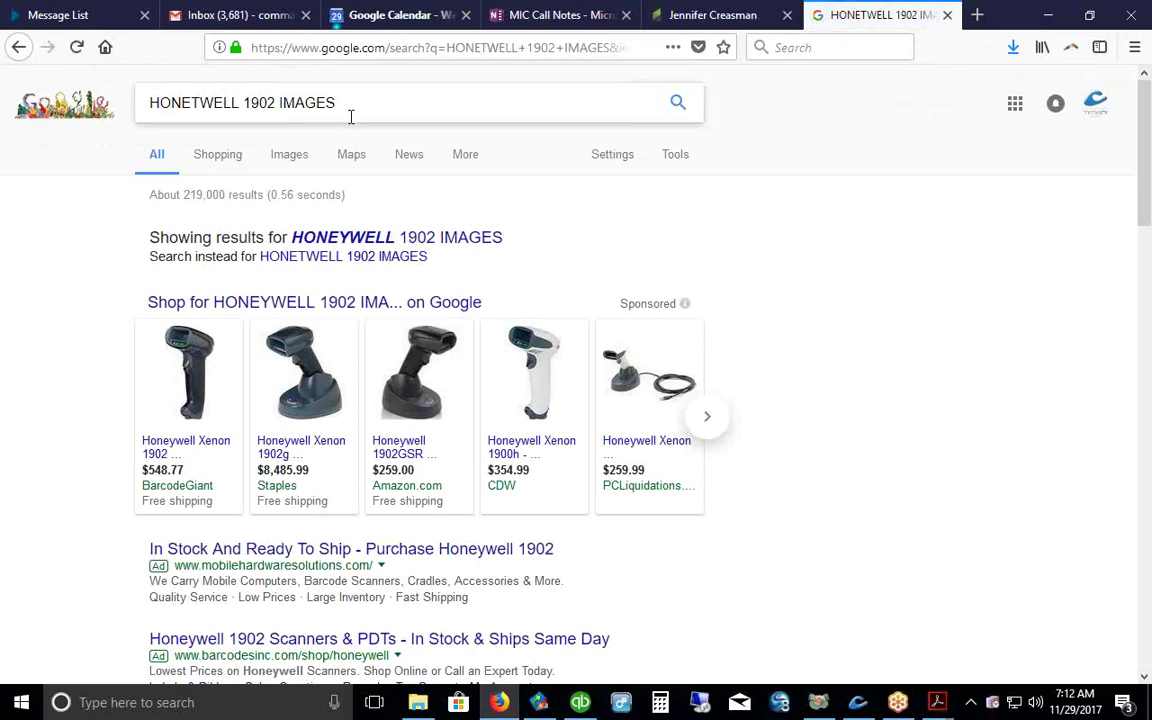
left_click(358, 236)
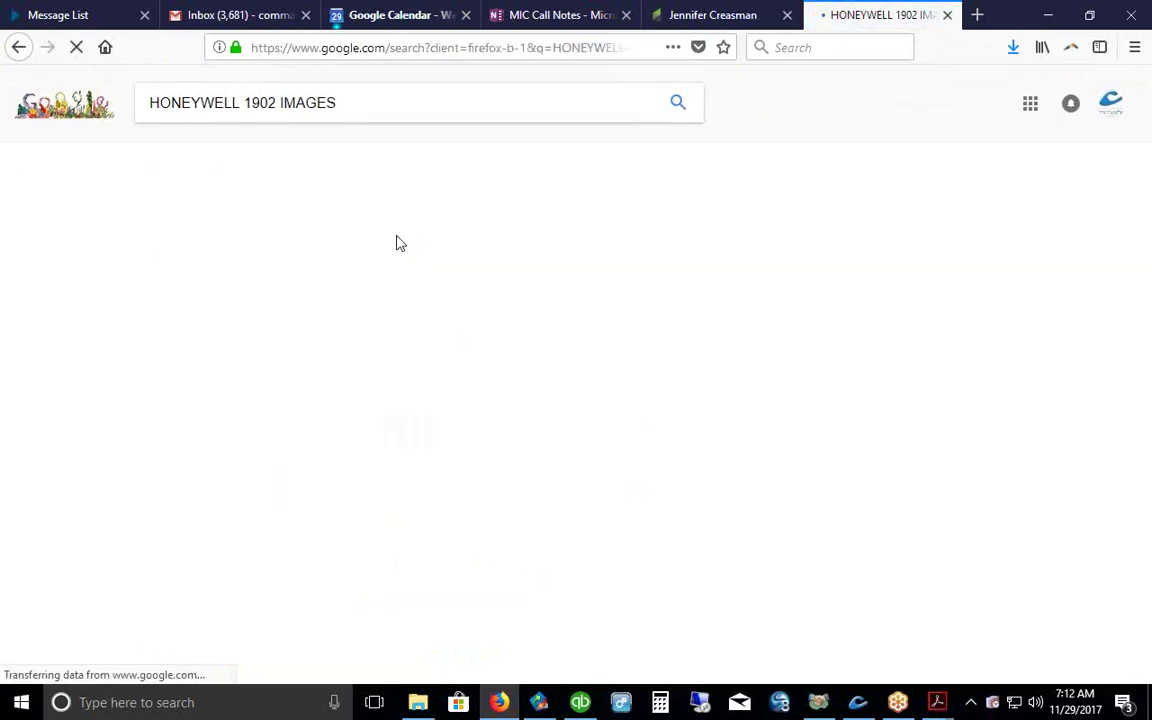
Step: Browse the image results for the Honeywell 1902 and enlarge the picture of the dark Xenon 1902 wireless scanner in its cradle
scroll(820, 267, "down", 2)
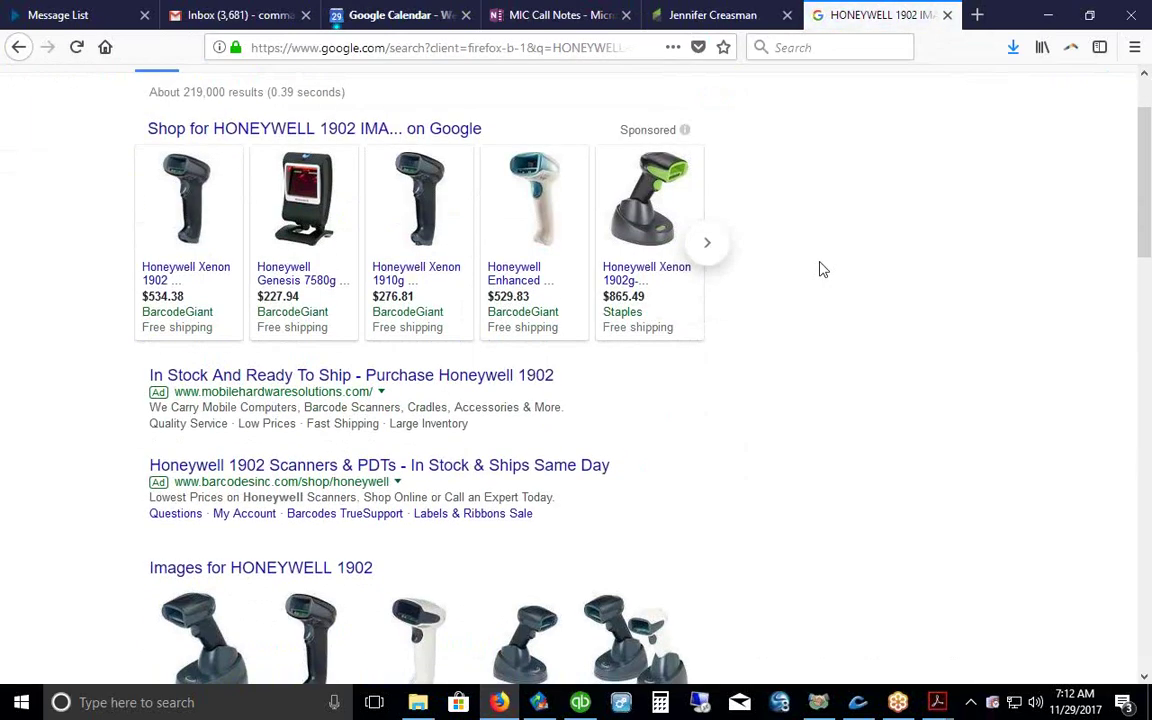
scroll(820, 267, "down", 4)
left_click(217, 366)
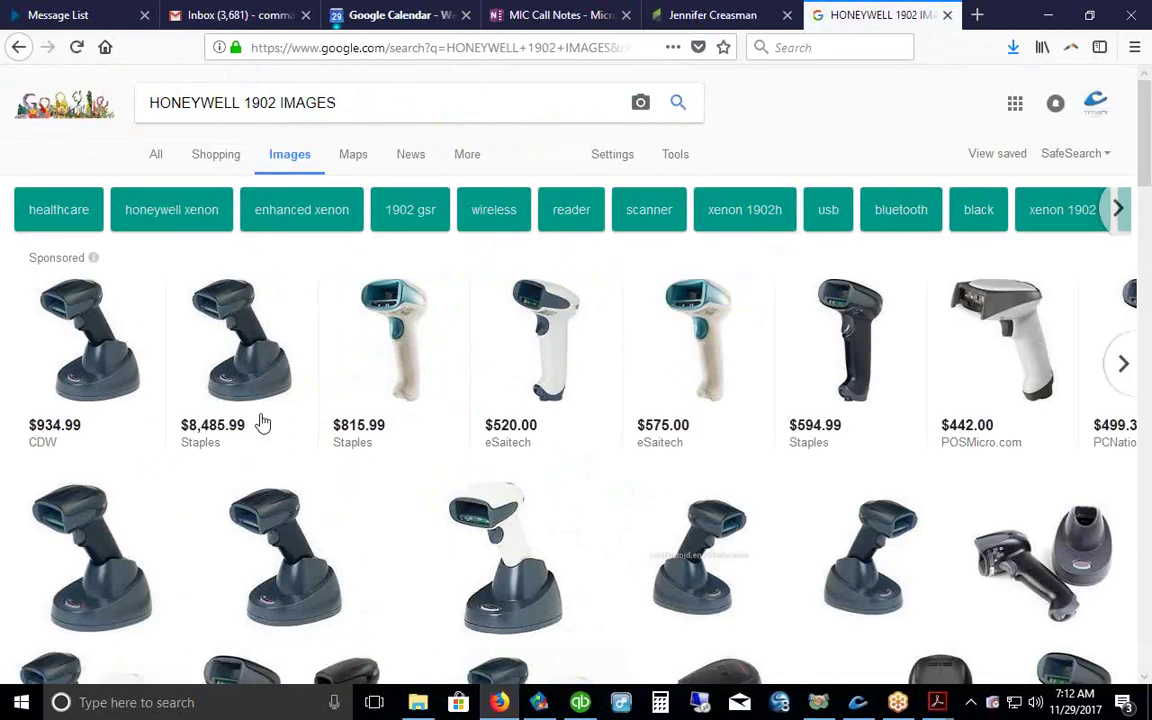
scroll(450, 398, "down", 8)
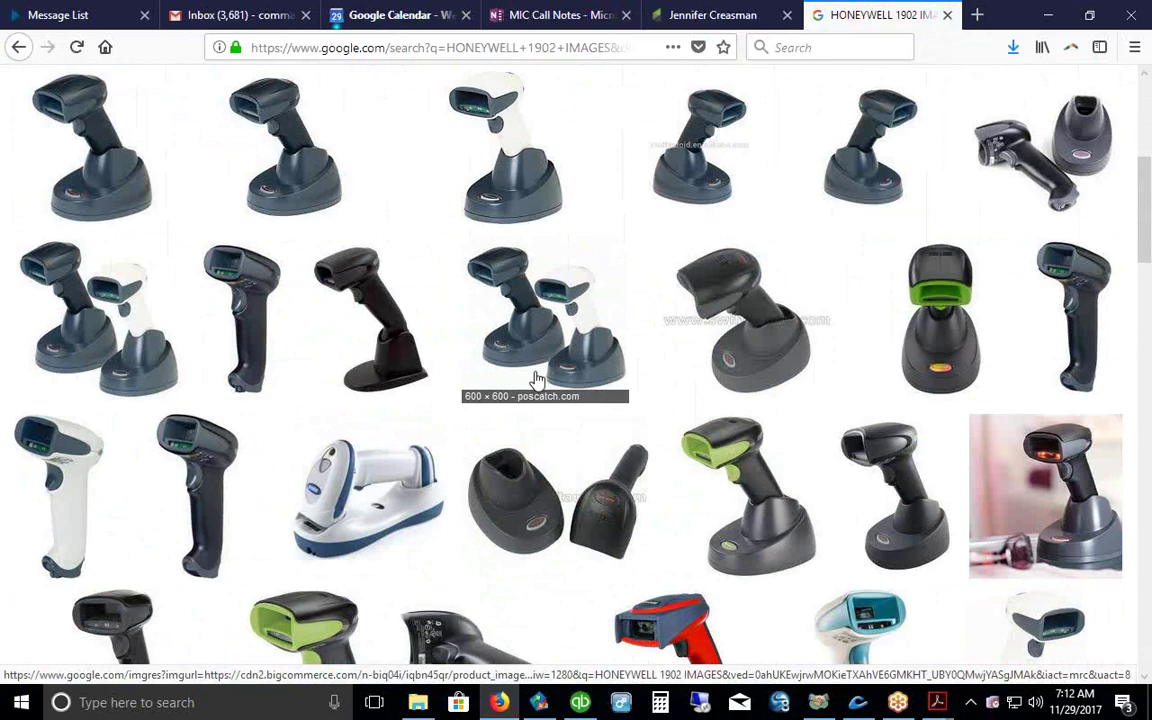
scroll(537, 380, "up", 6)
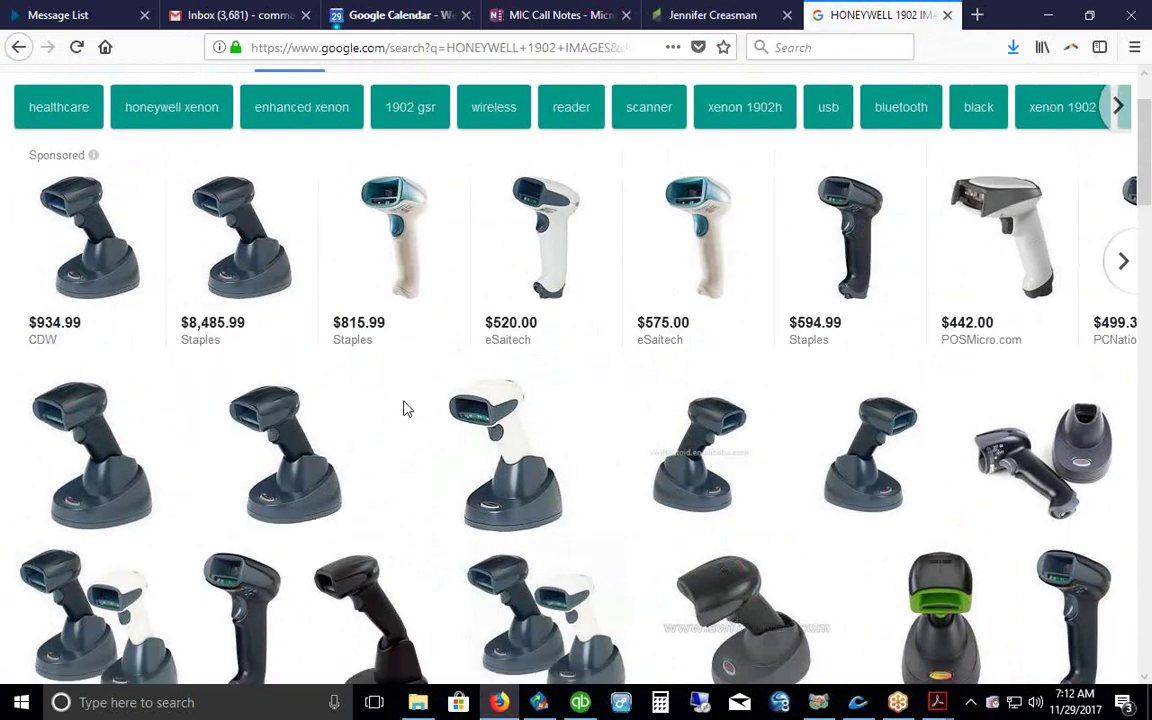
scroll(403, 406, "down", 4)
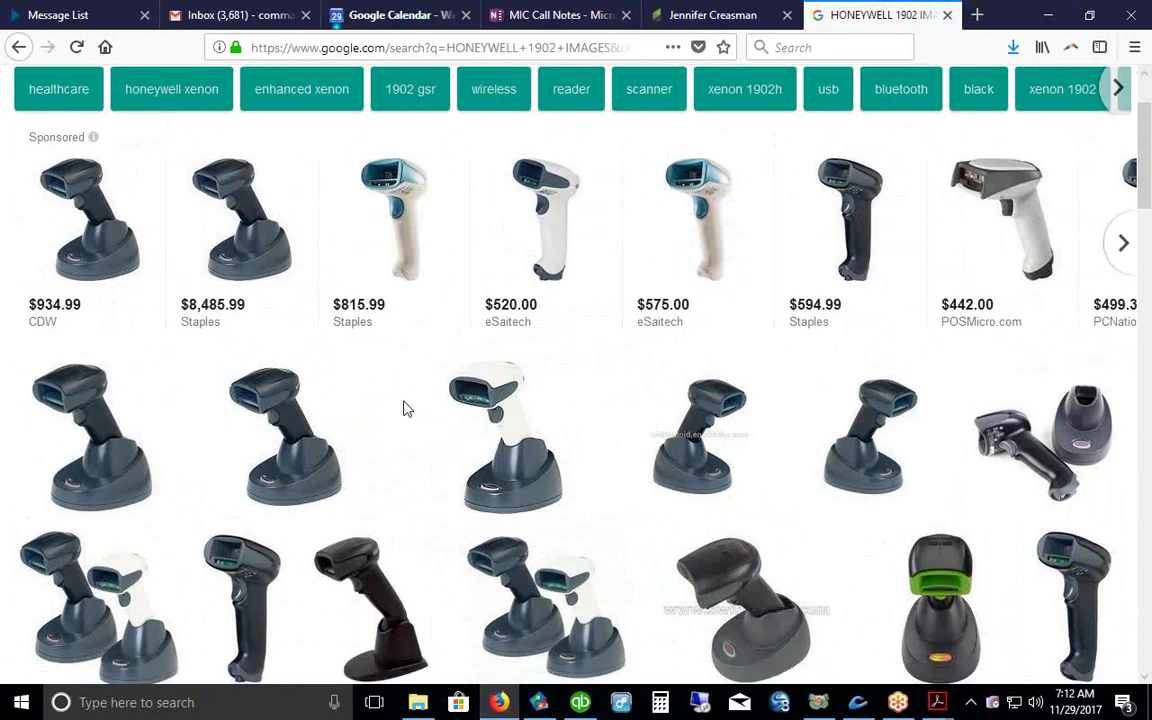
left_click(307, 264)
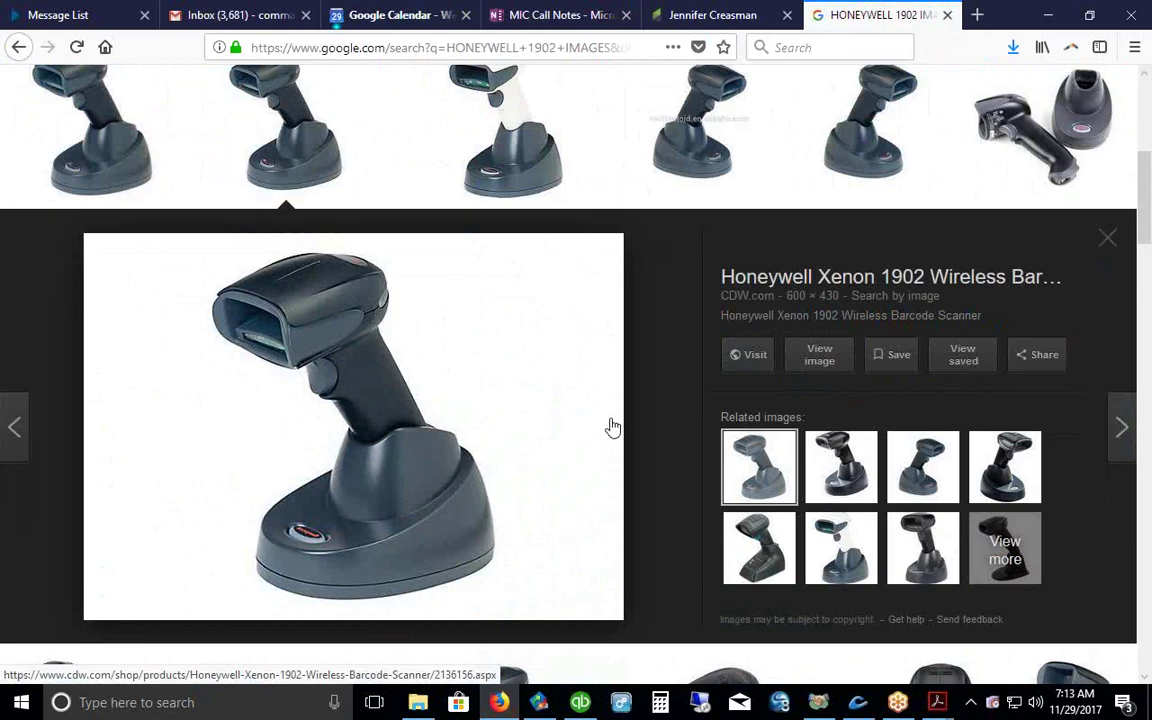
Step: Switch to Commander NE, show the Import Scan form, and close it without importing anything
key("alt+Tab")
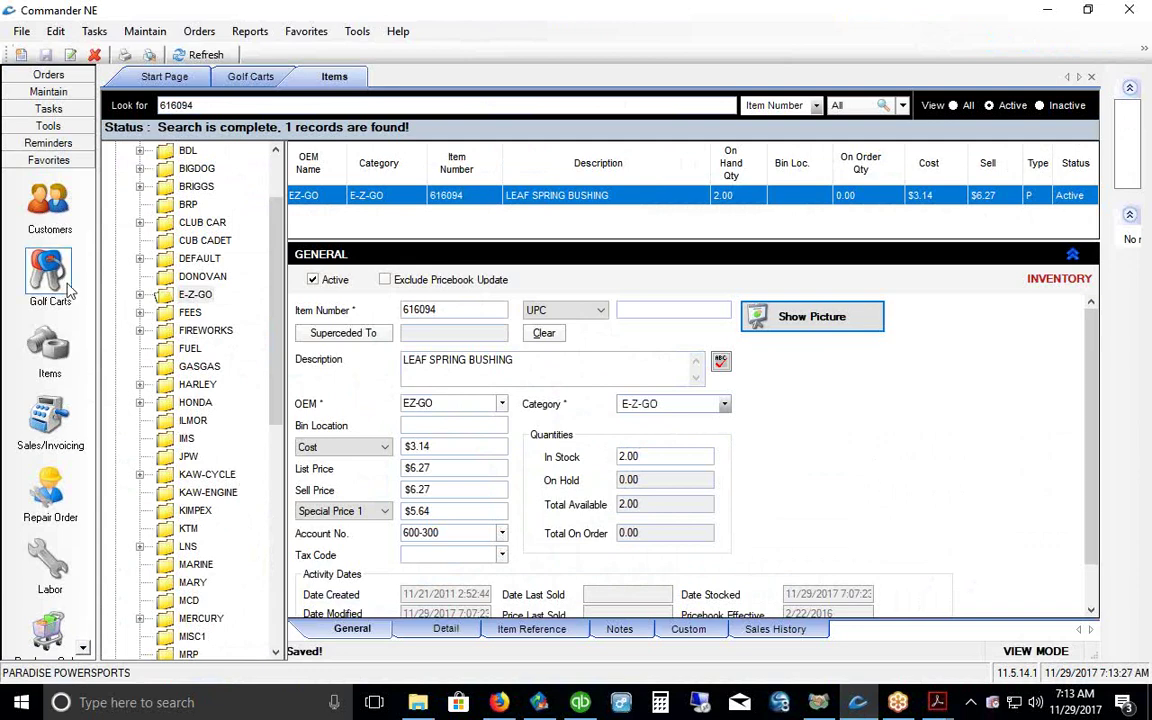
left_click(48, 126)
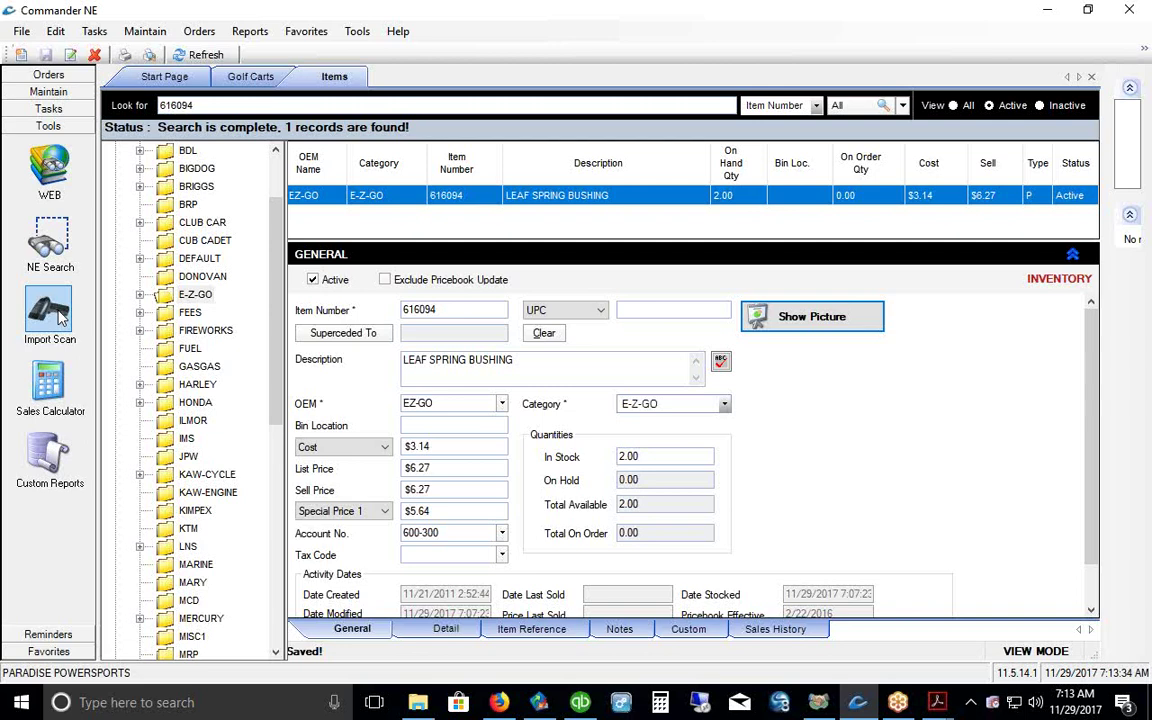
left_click(55, 314)
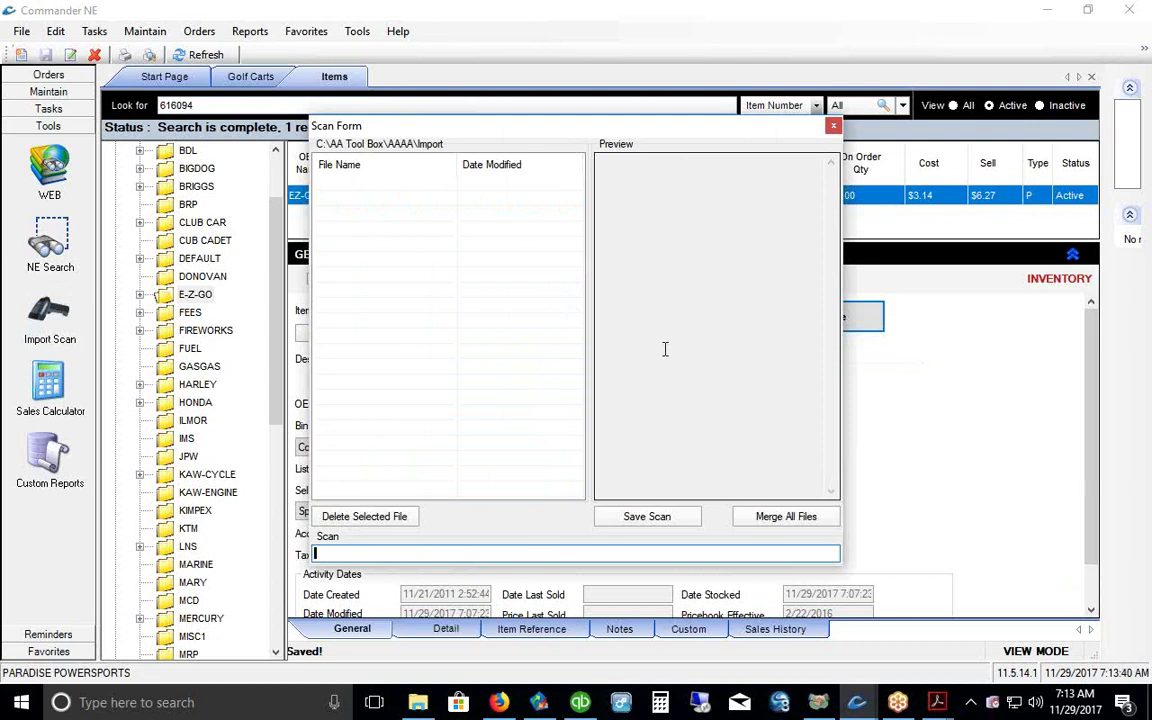
left_click(834, 128)
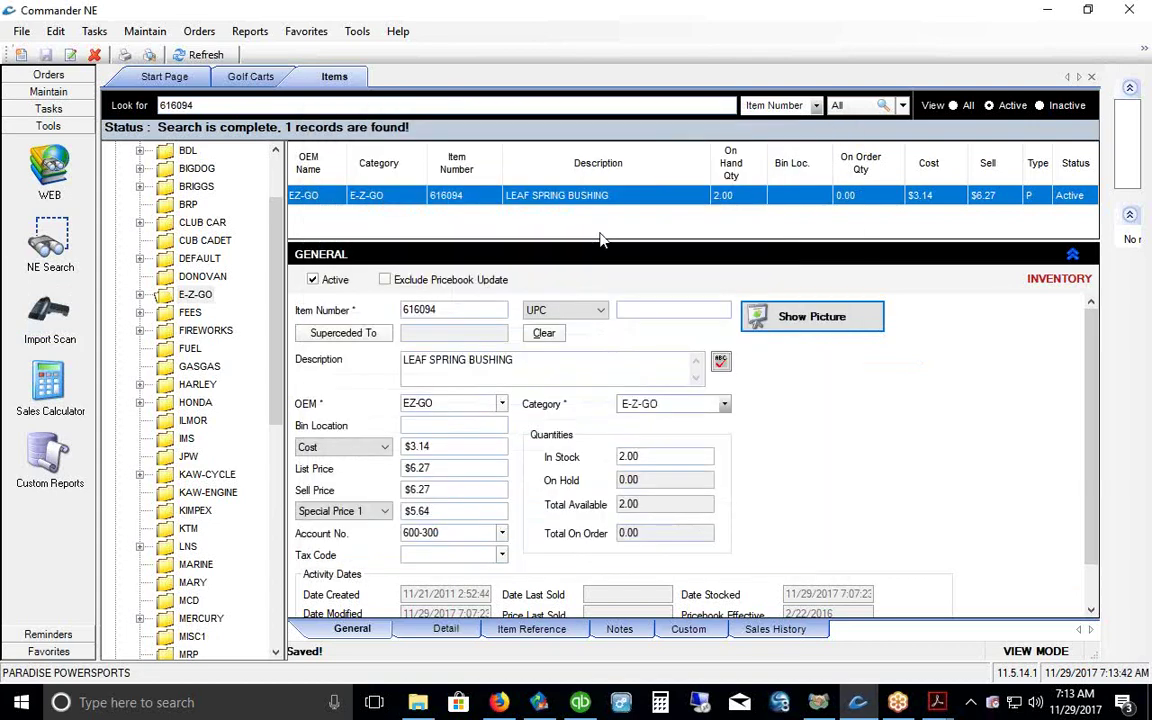
Step: Open Physical Inventory and show the filter and sort options for generating a new count sheet, then dismiss them
left_click(141, 33)
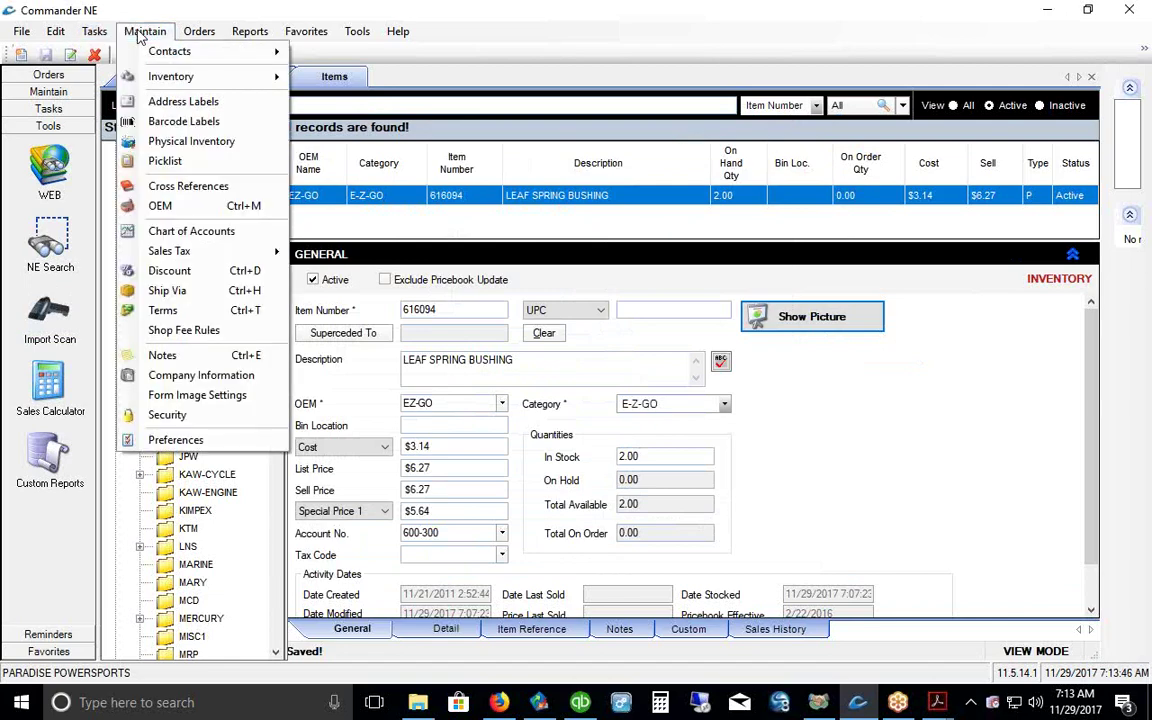
left_click(175, 143)
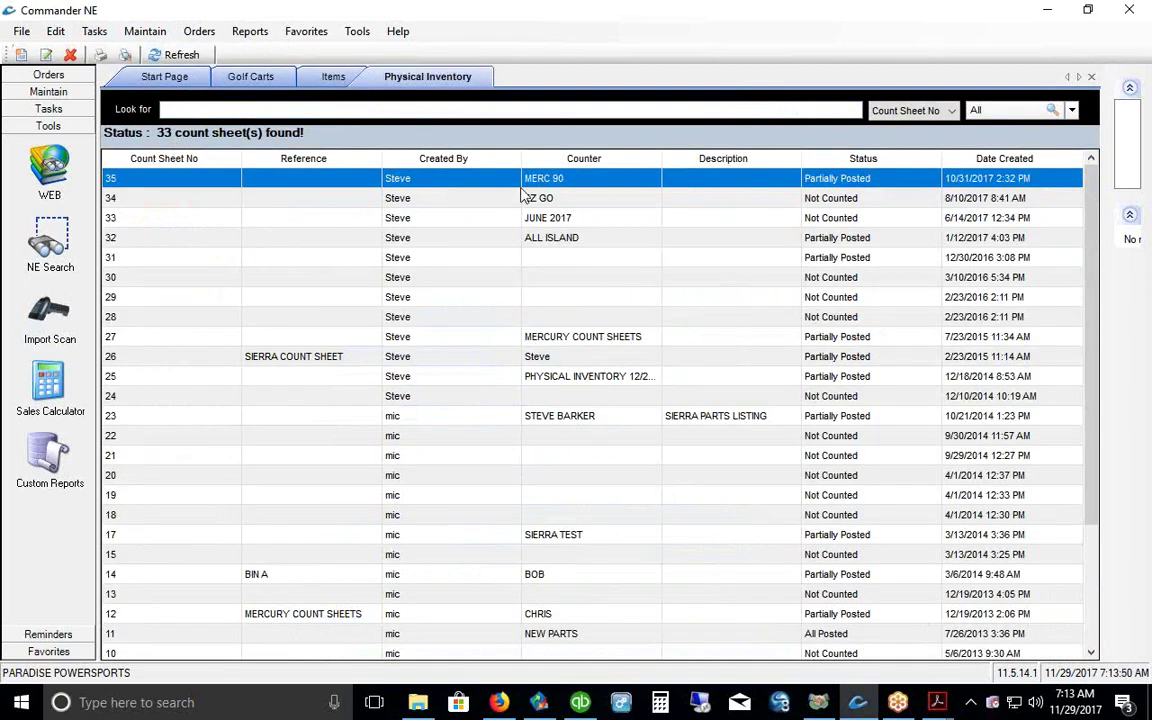
right_click(488, 358)
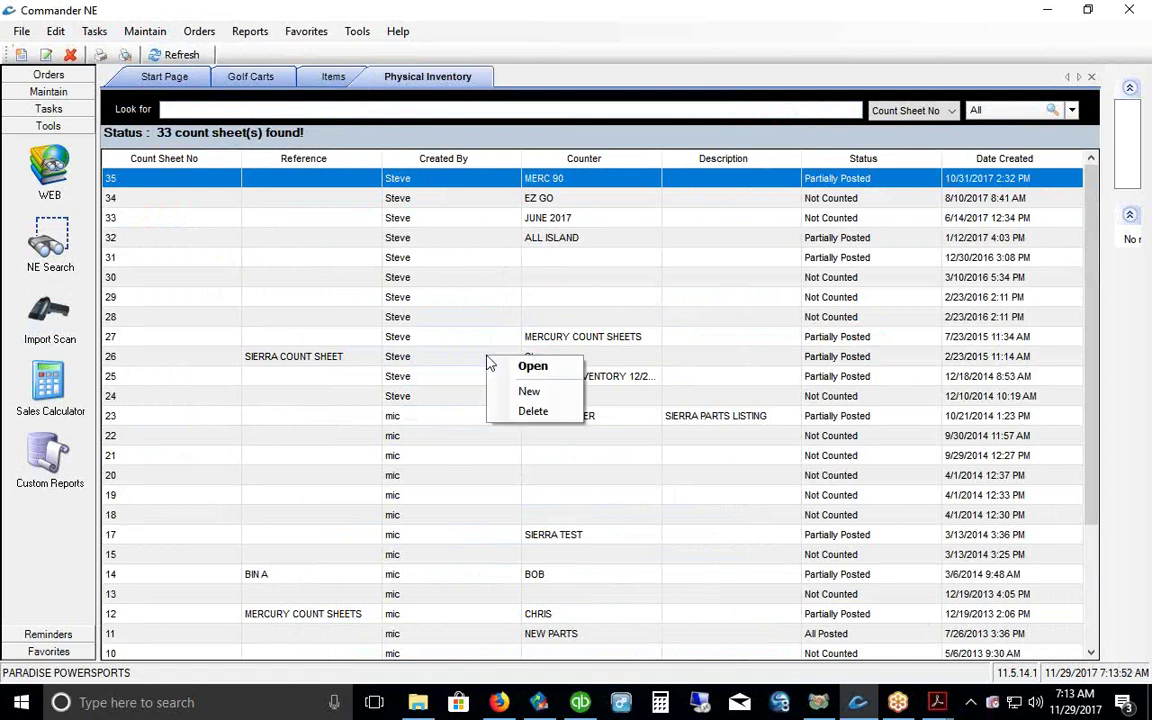
left_click(520, 392)
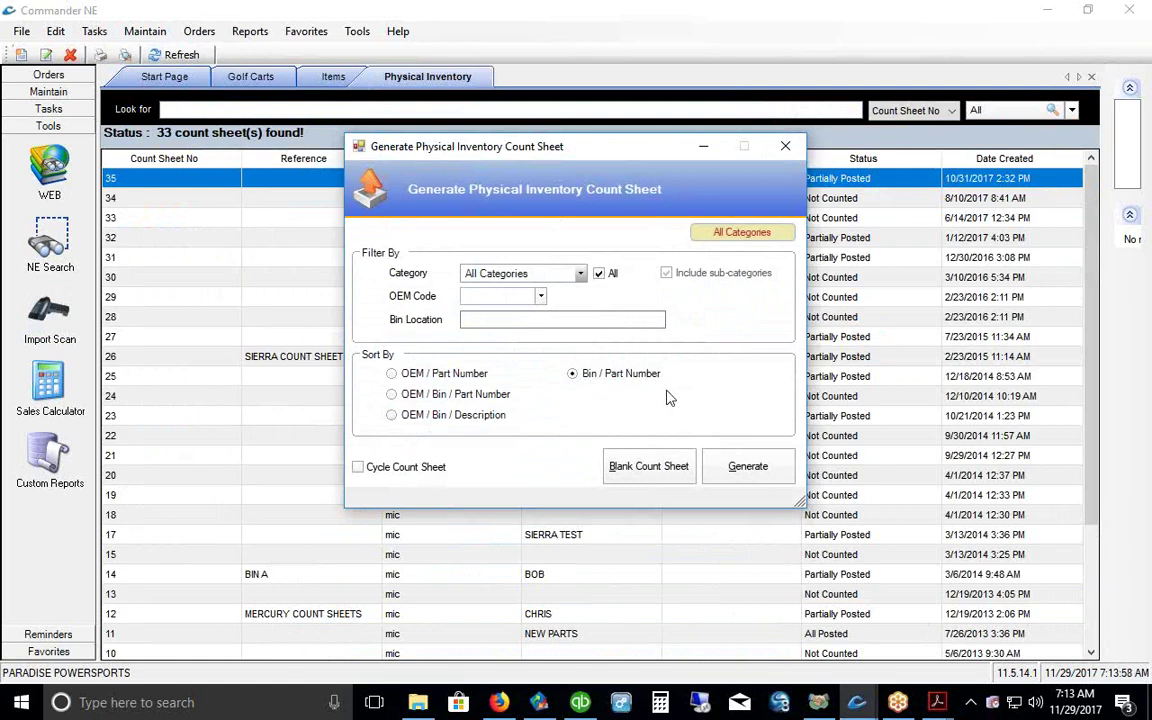
left_click(741, 466)
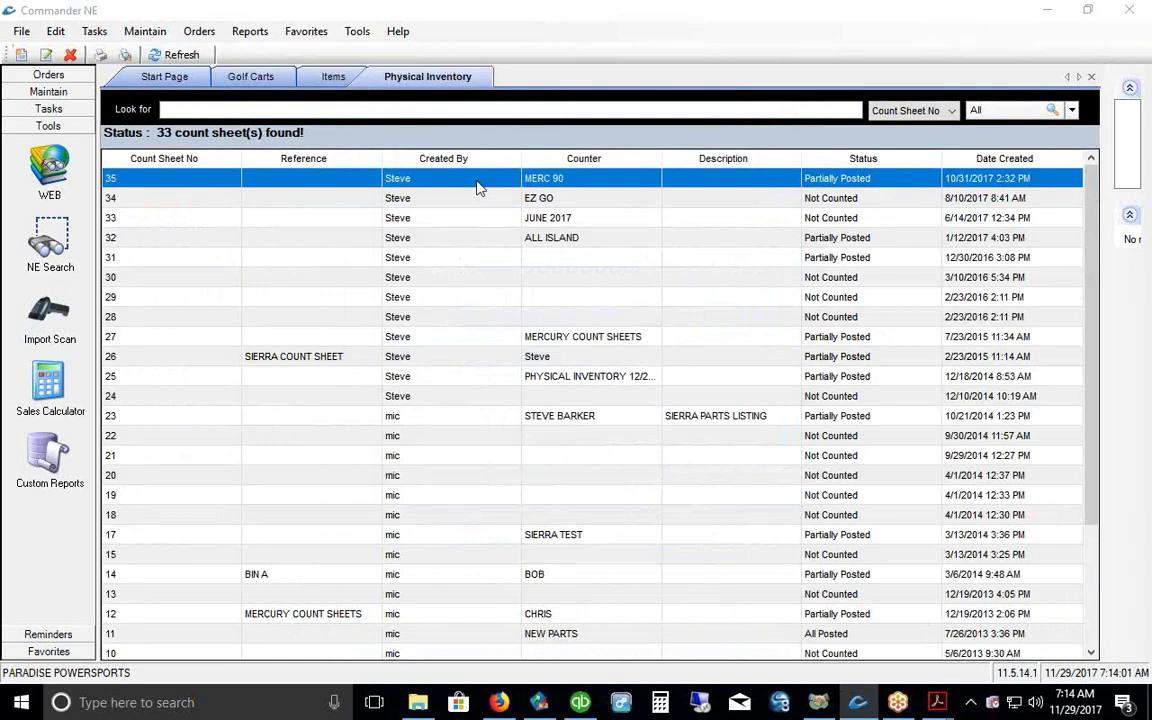
Step: Open count sheet 35, preview its printable report through page 2, and examine the count column before closing the sheet
double_click(474, 180)
left_click(310, 39)
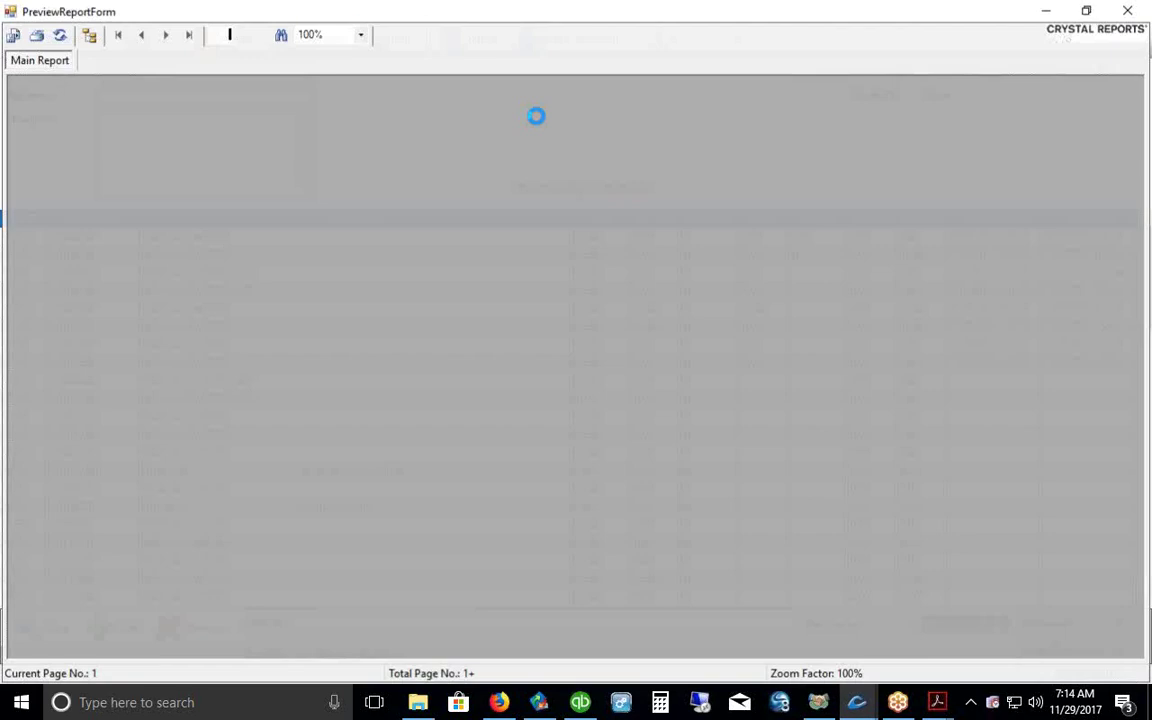
left_click(164, 34)
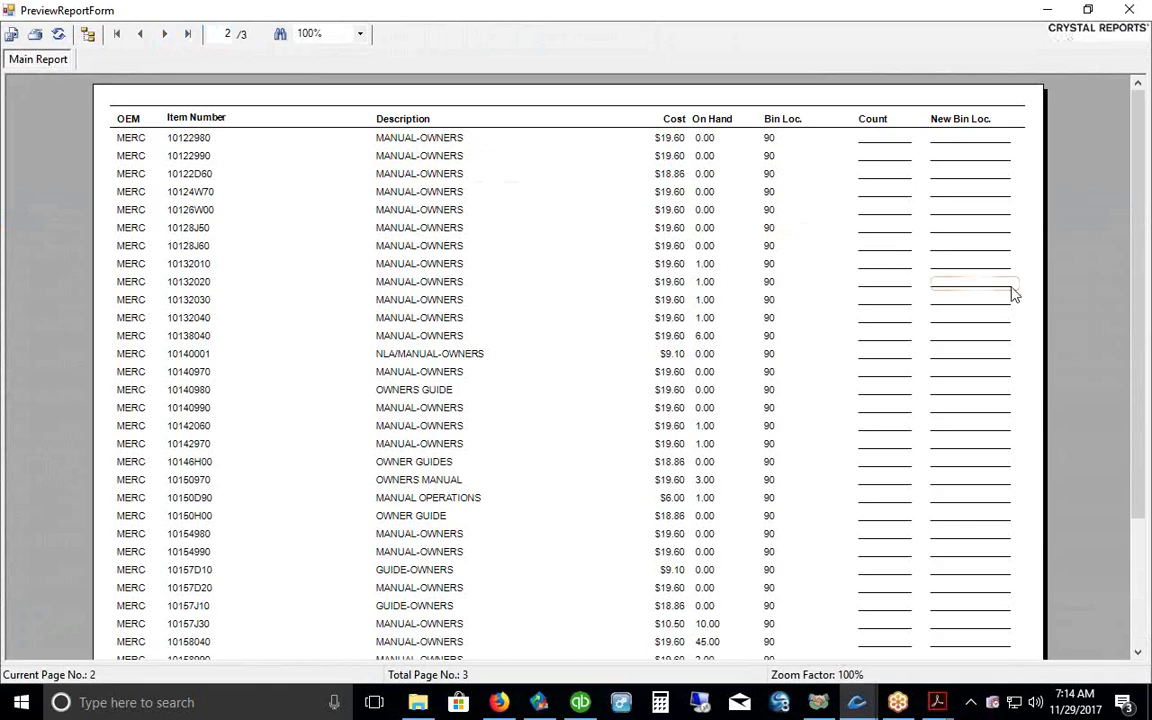
left_click(1030, 10)
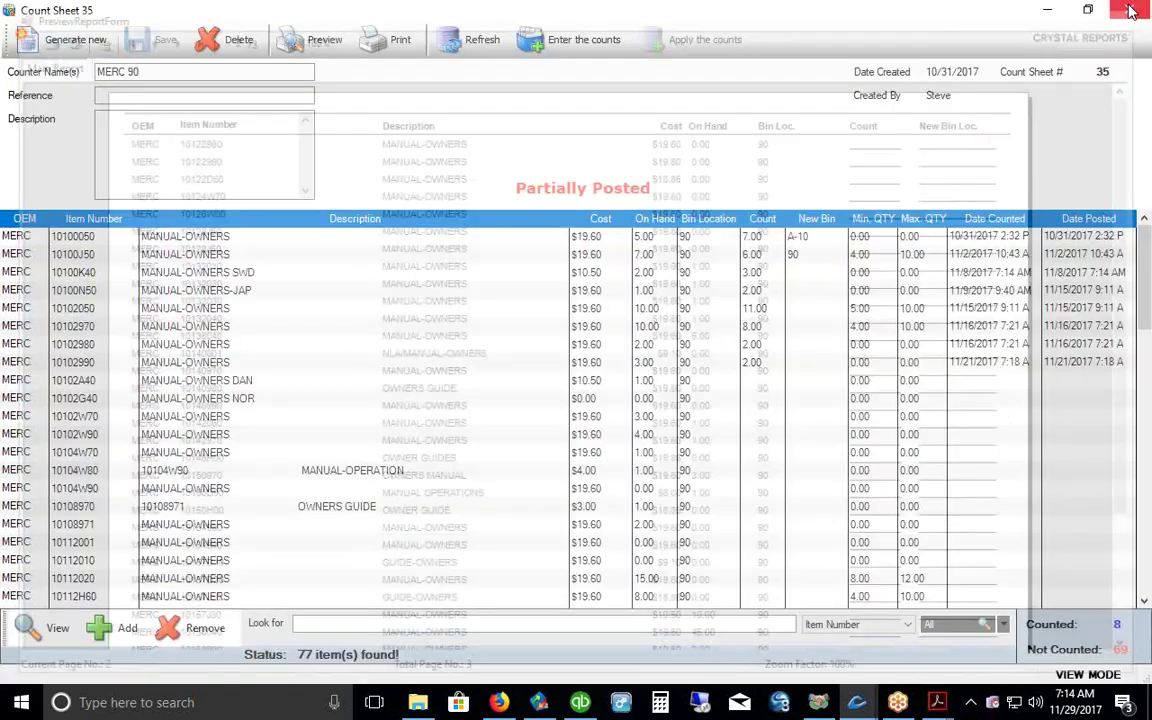
left_click_drag(756, 230, 756, 392)
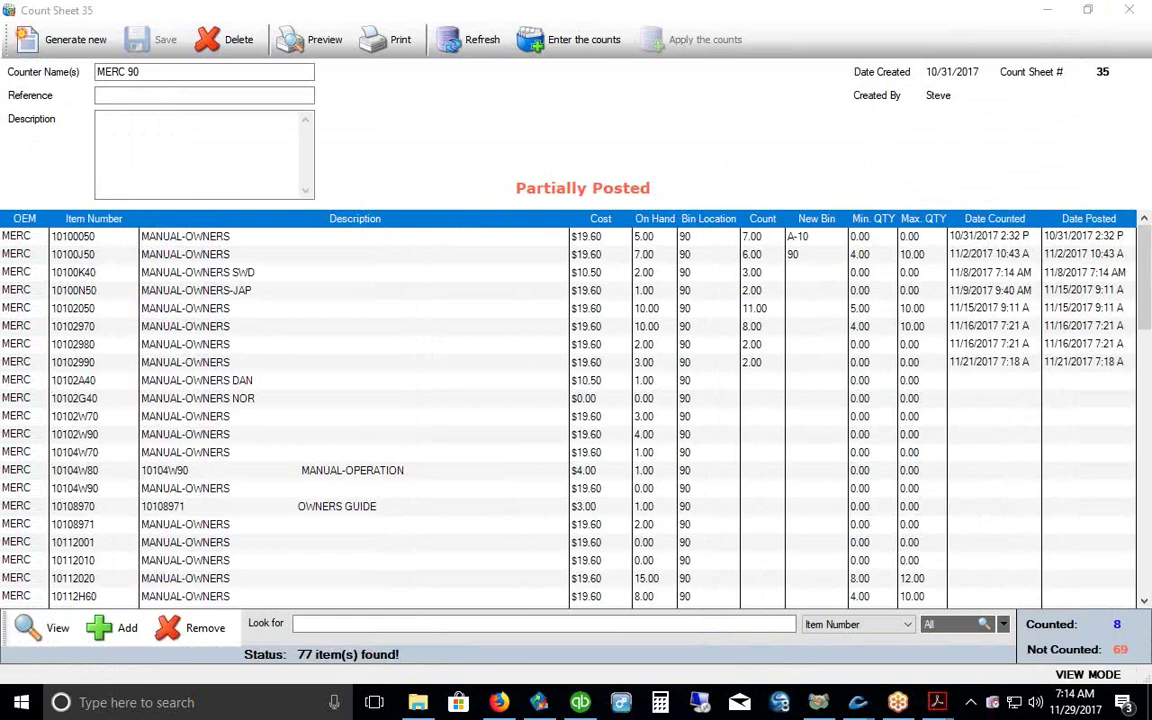
key("Escape")
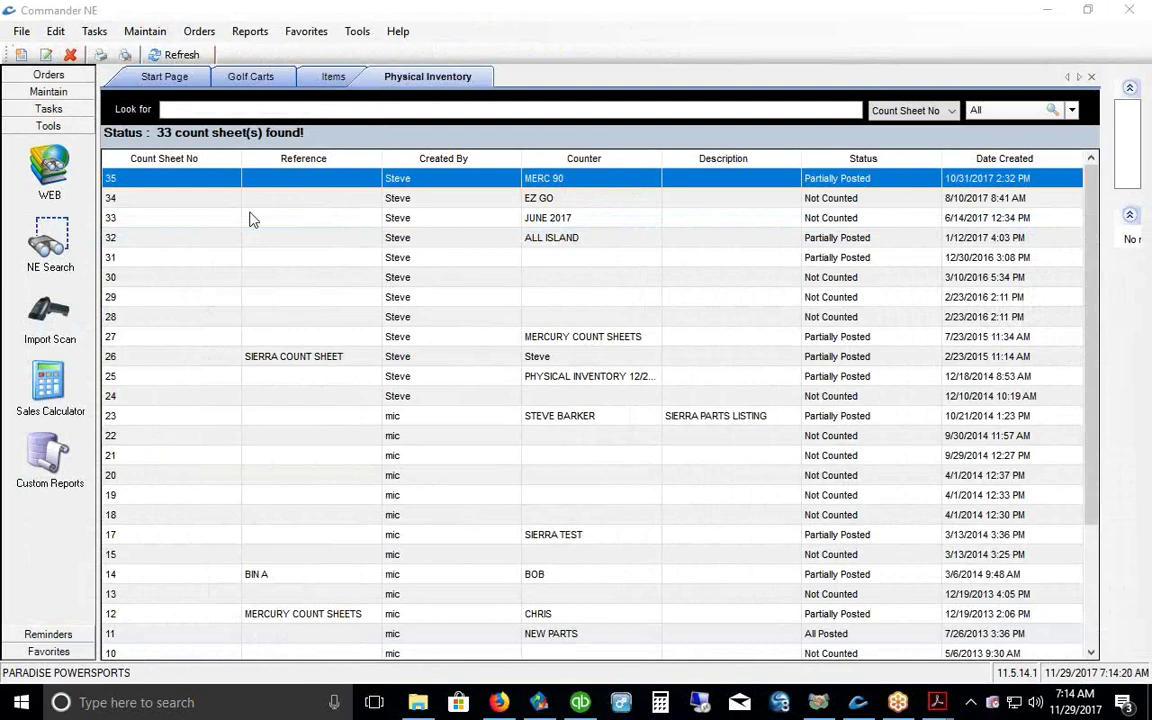
Step: Open count sheet 7, SIERRA PARTS, and preview its Plus/Minus Adjustments Report down to the grand total
scroll(350, 262, "down", 1)
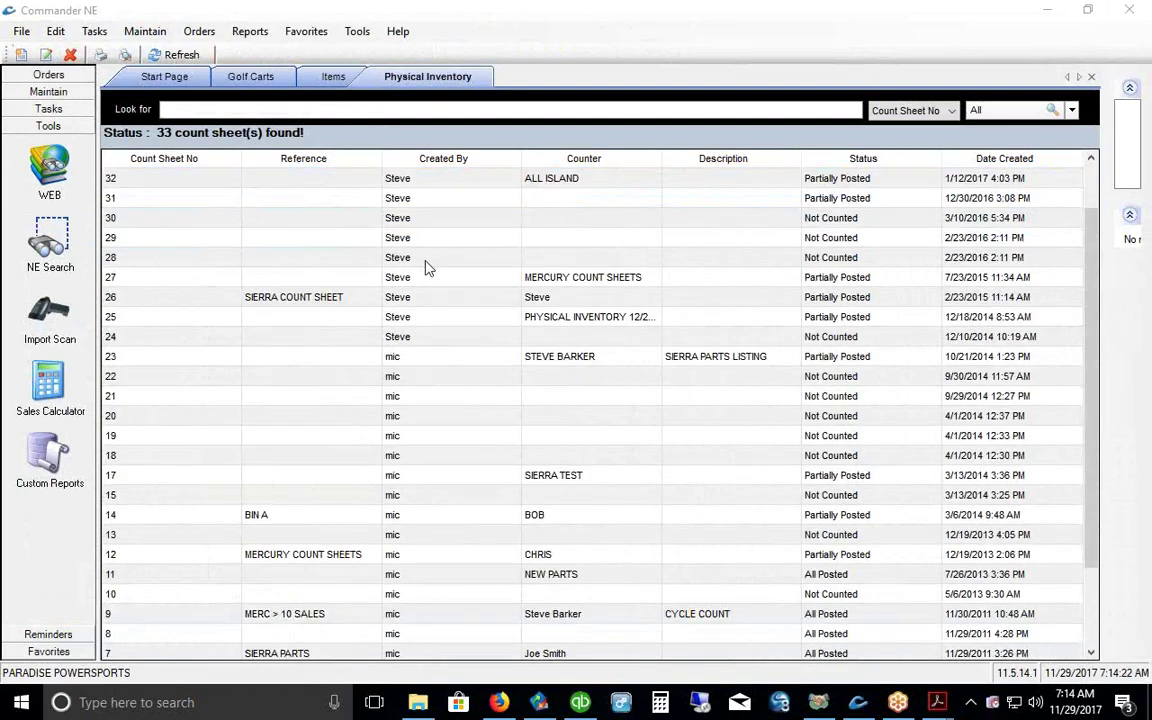
scroll(499, 546, "down", 2)
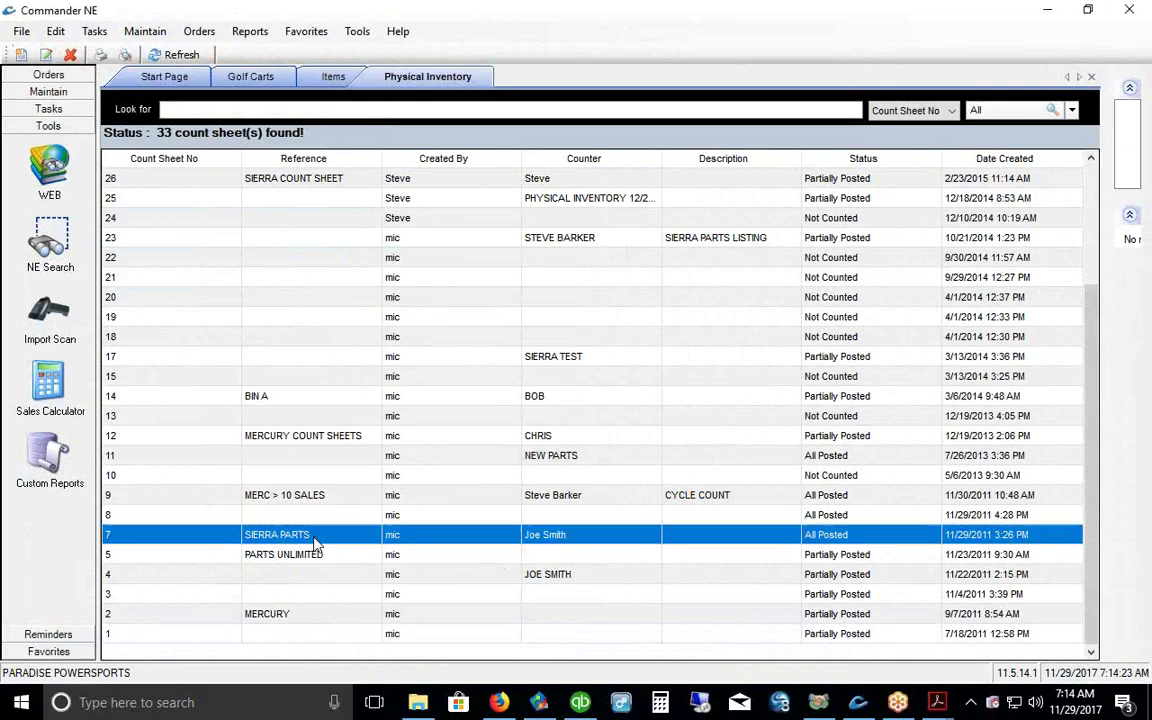
double_click(313, 544)
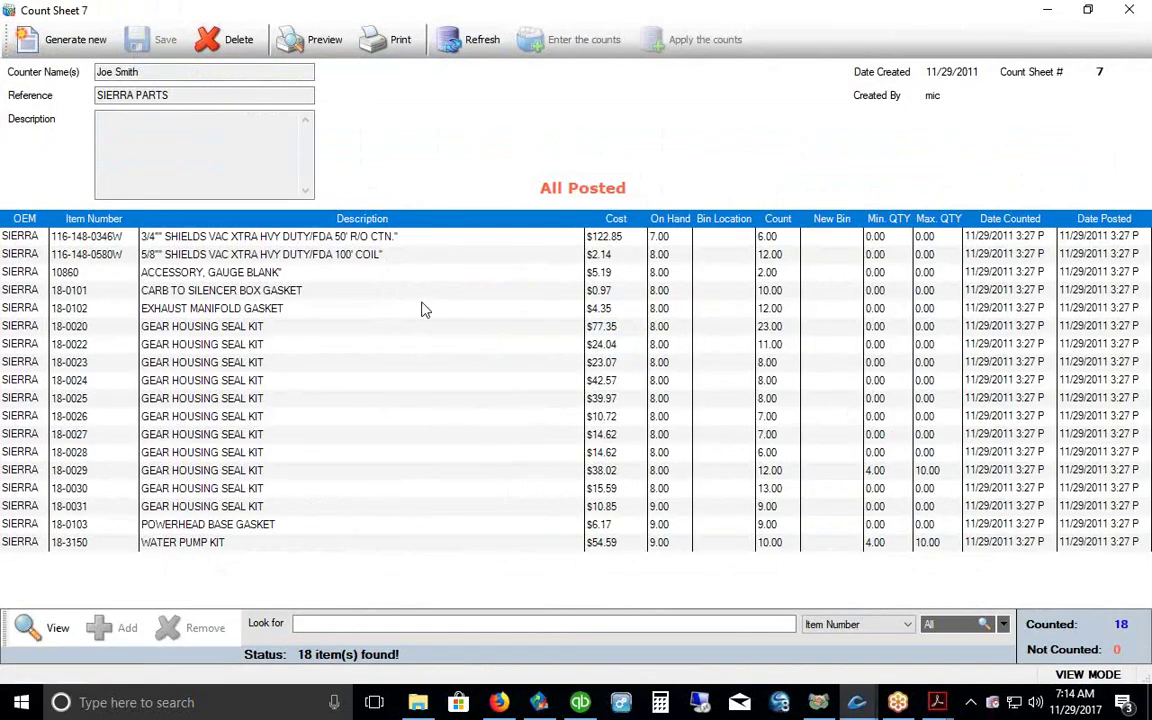
left_click(286, 46)
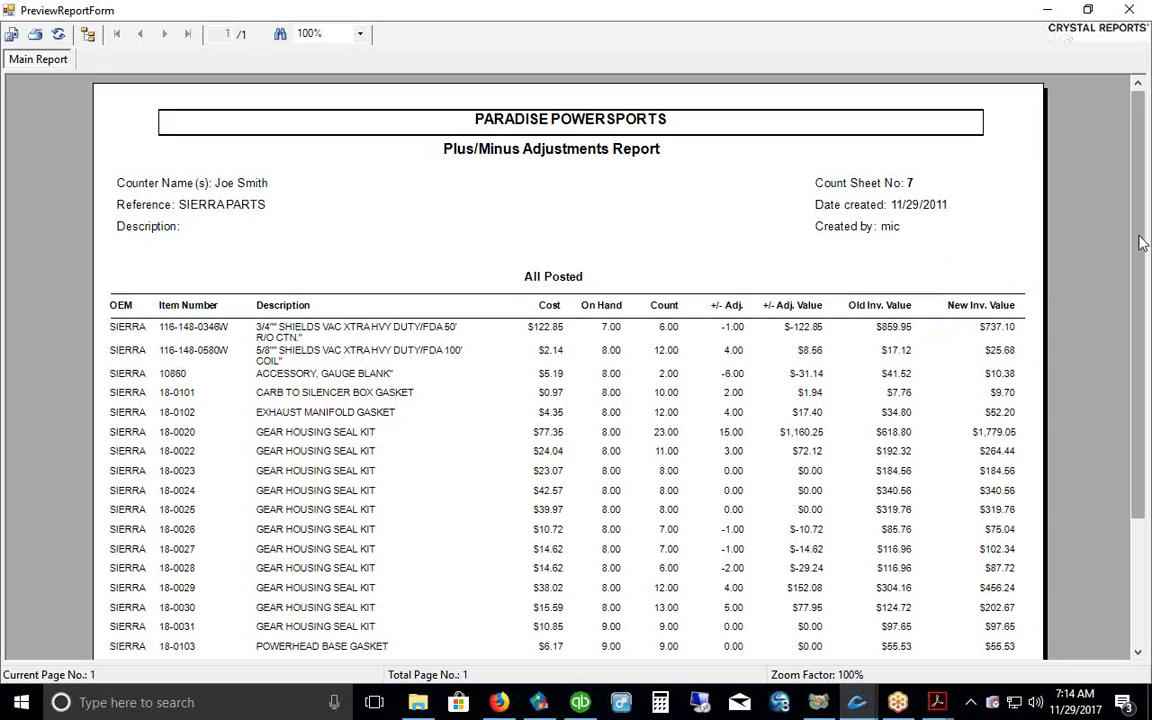
scroll(1118, 330, "down", 3)
scroll(1118, 330, "down", 1)
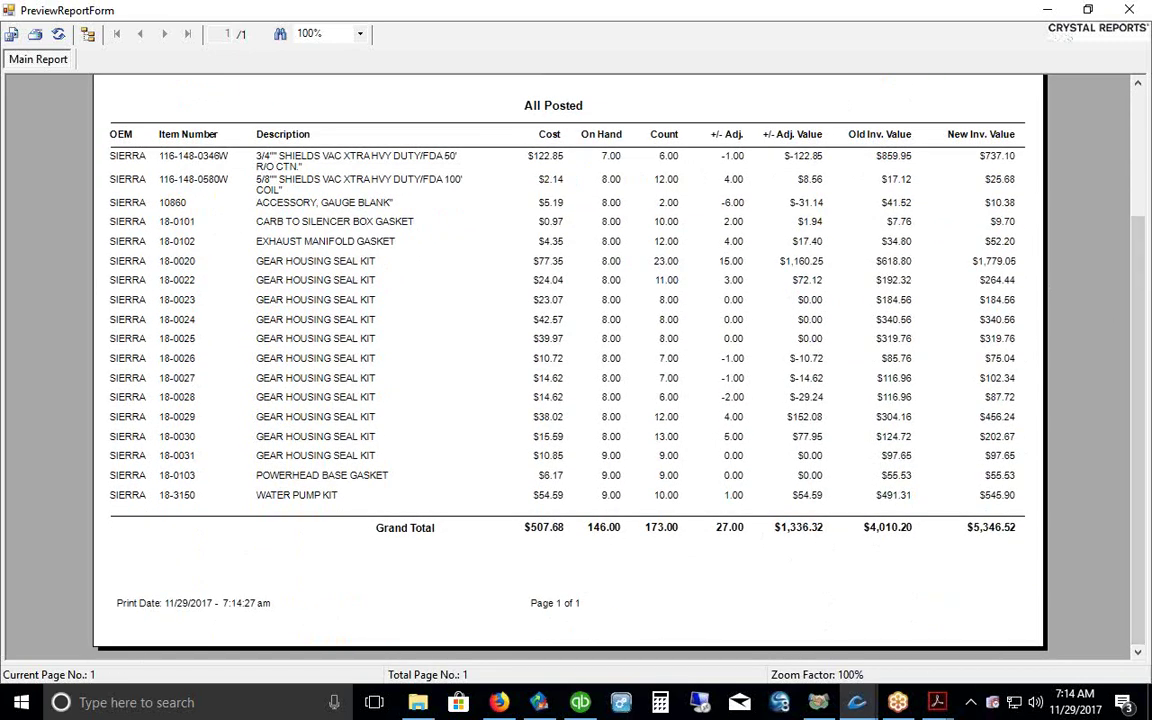
Step: Examine the first item's cost, on hand, count, adjustment and inventory value figures in the report, then close the preview
left_click_drag(524, 176, 682, 178)
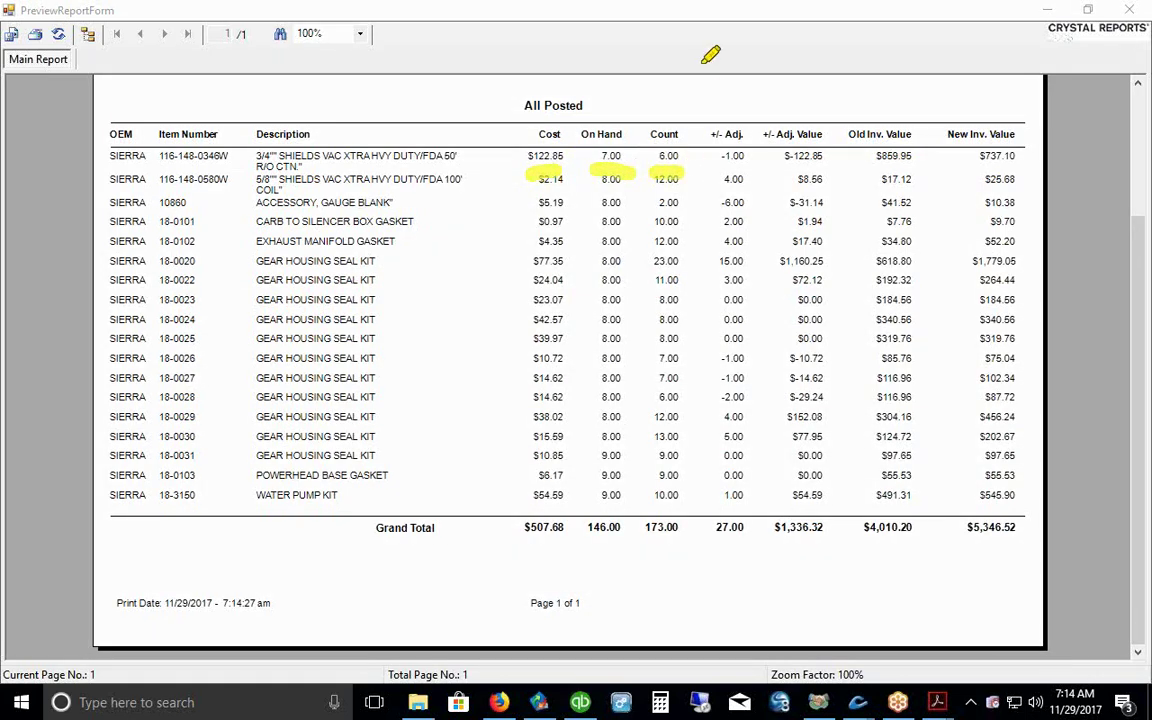
left_click_drag(718, 178, 822, 178)
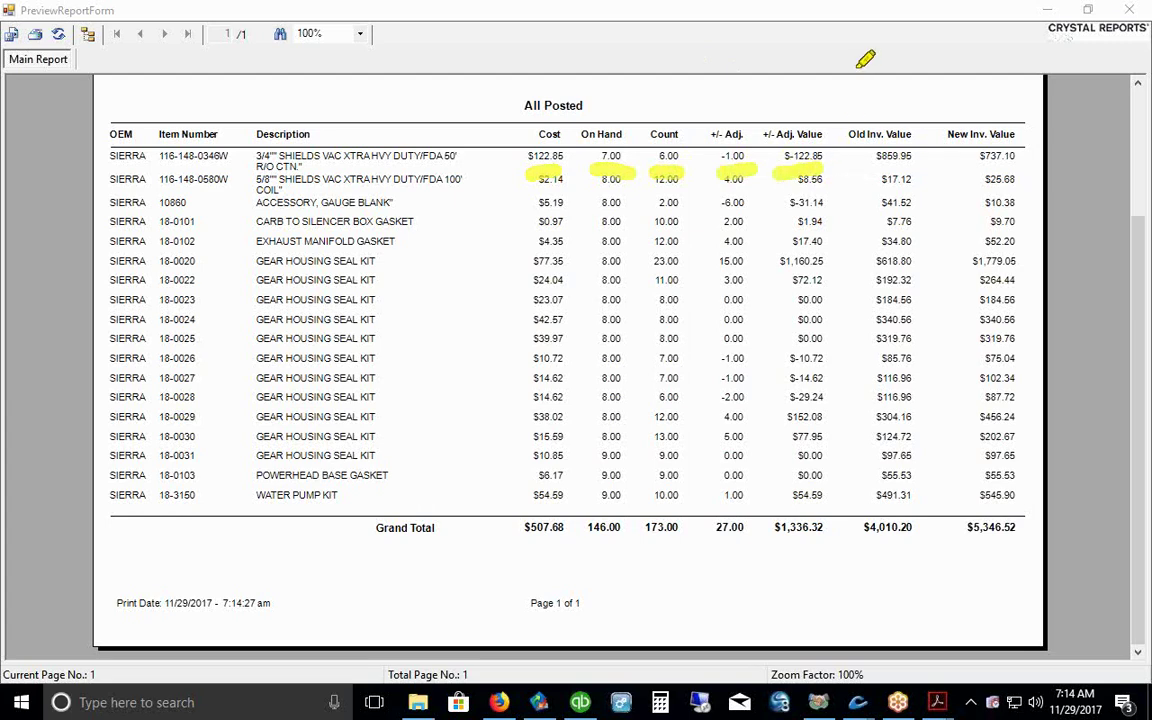
left_click_drag(866, 178, 1018, 178)
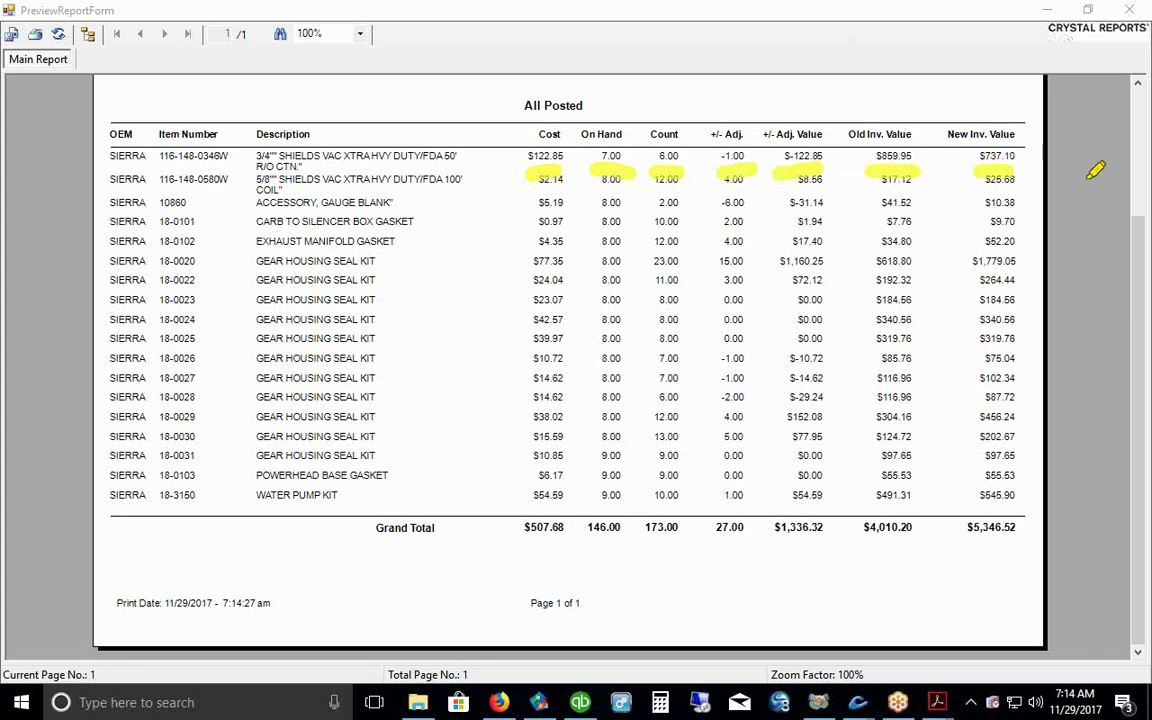
key("Escape")
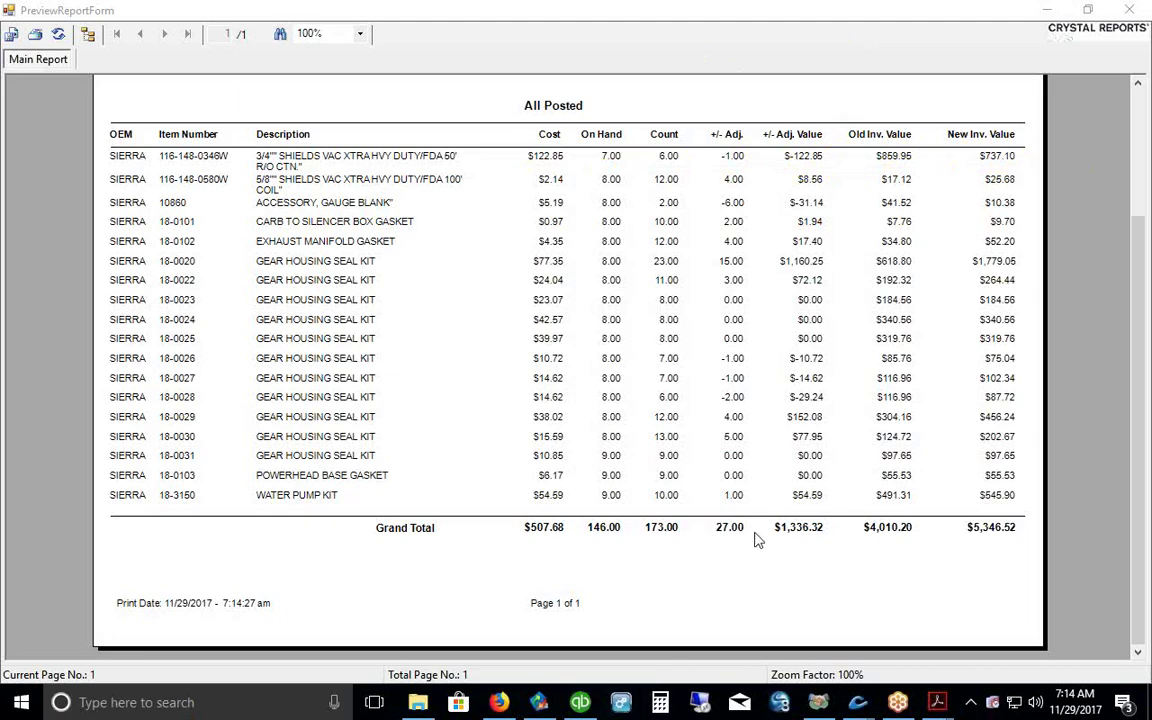
left_click(1129, 9)
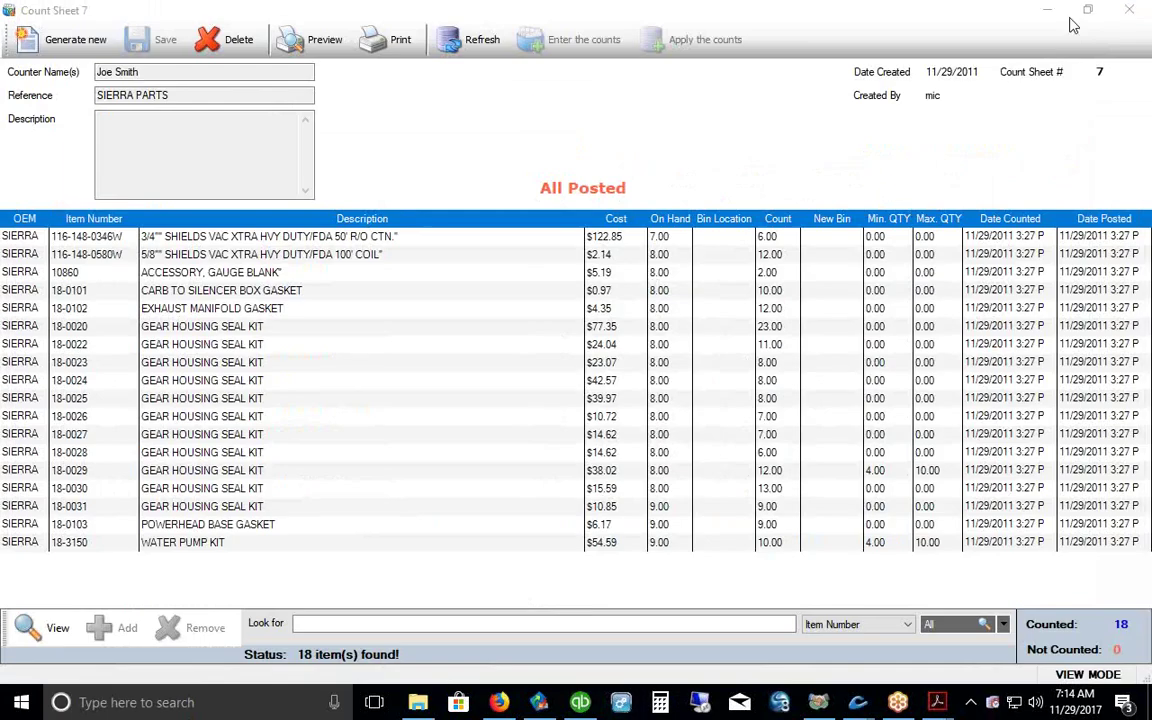
Step: Close count sheet 7 and switch to Acrobat Reader to display the Zebra Label Printer page of 2017 Demo.pdf
key("Escape")
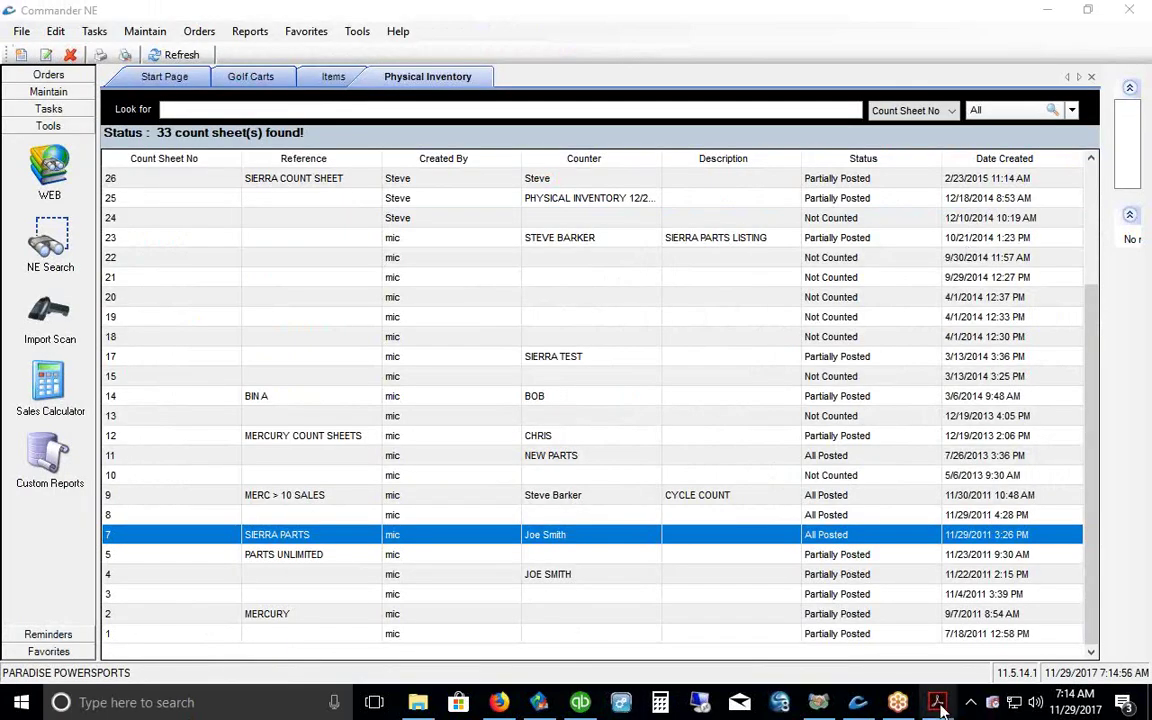
mouse_move(937, 702)
left_click(866, 645)
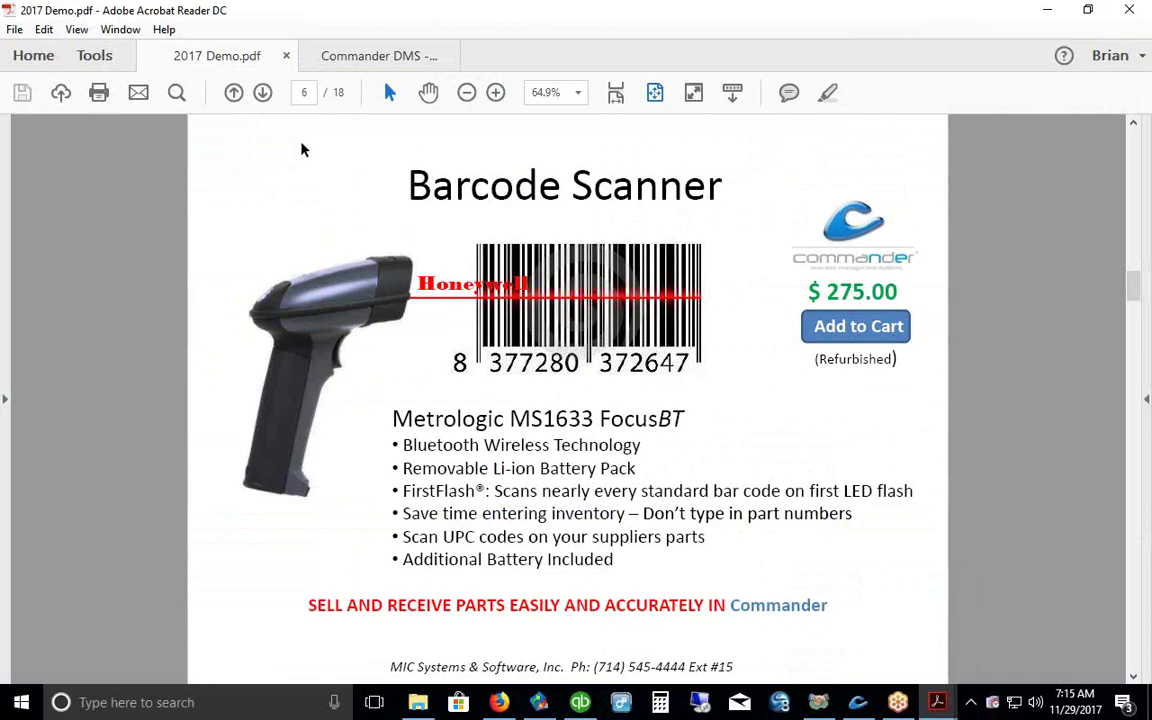
left_click(263, 94)
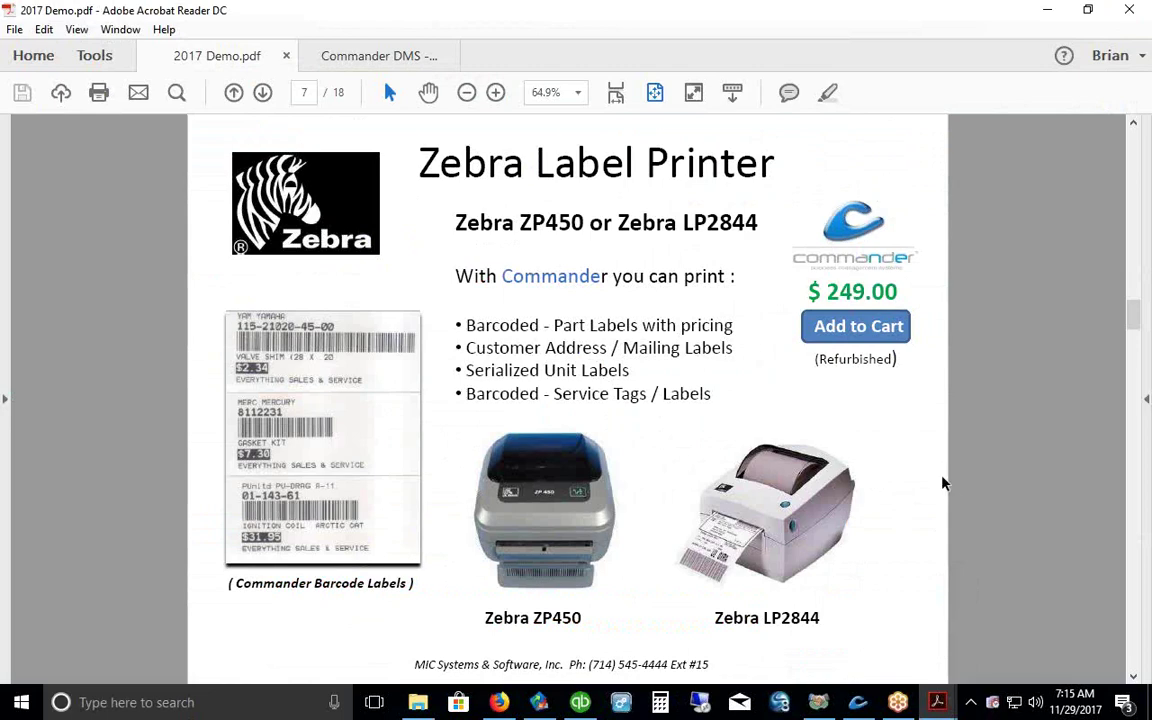
Step: Examine the item number, barcode and price on the sample Commander barcode labels shown on the Zebra Label Printer page
mouse_move(862, 708)
left_click_drag(222, 315, 387, 355)
left_click(420, 265)
left_click_drag(324, 322, 388, 318)
left_click(441, 266)
left_click_drag(230, 320, 282, 375)
left_click(491, 448)
Step: Switch back to Commander NE and bring up the re-ordering rules in the details of item 616094, LEAF SPRING BUSHING
left_click(858, 702)
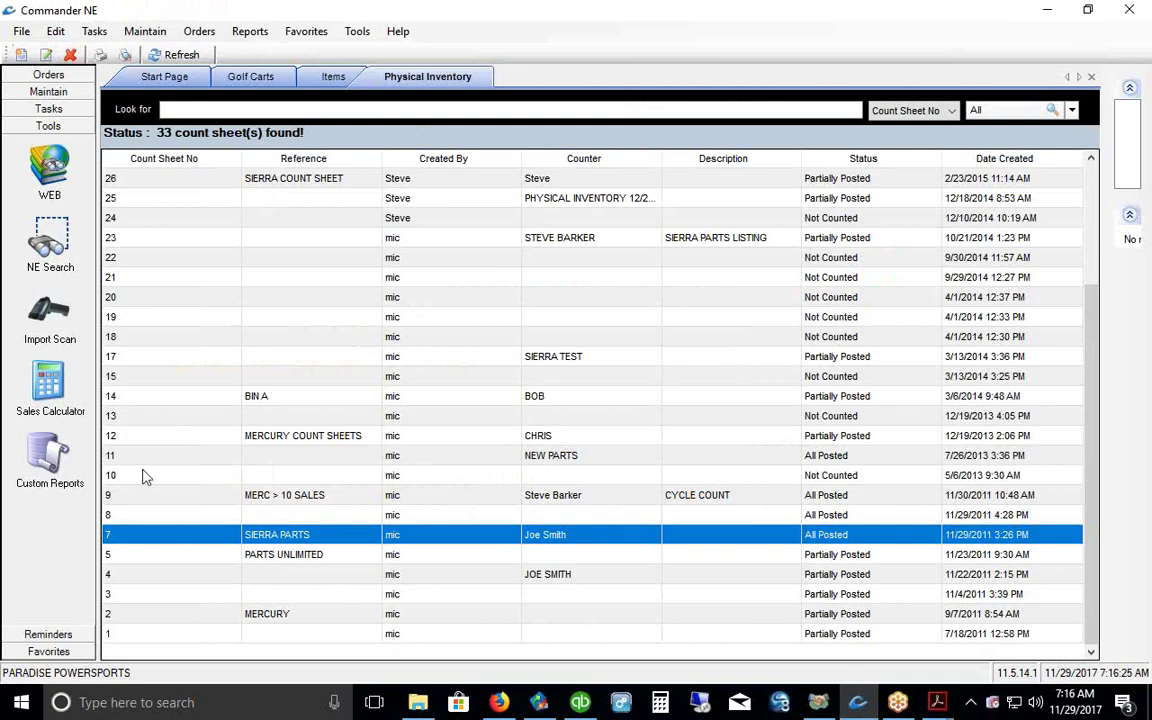
left_click(48, 651)
left_click(40, 362)
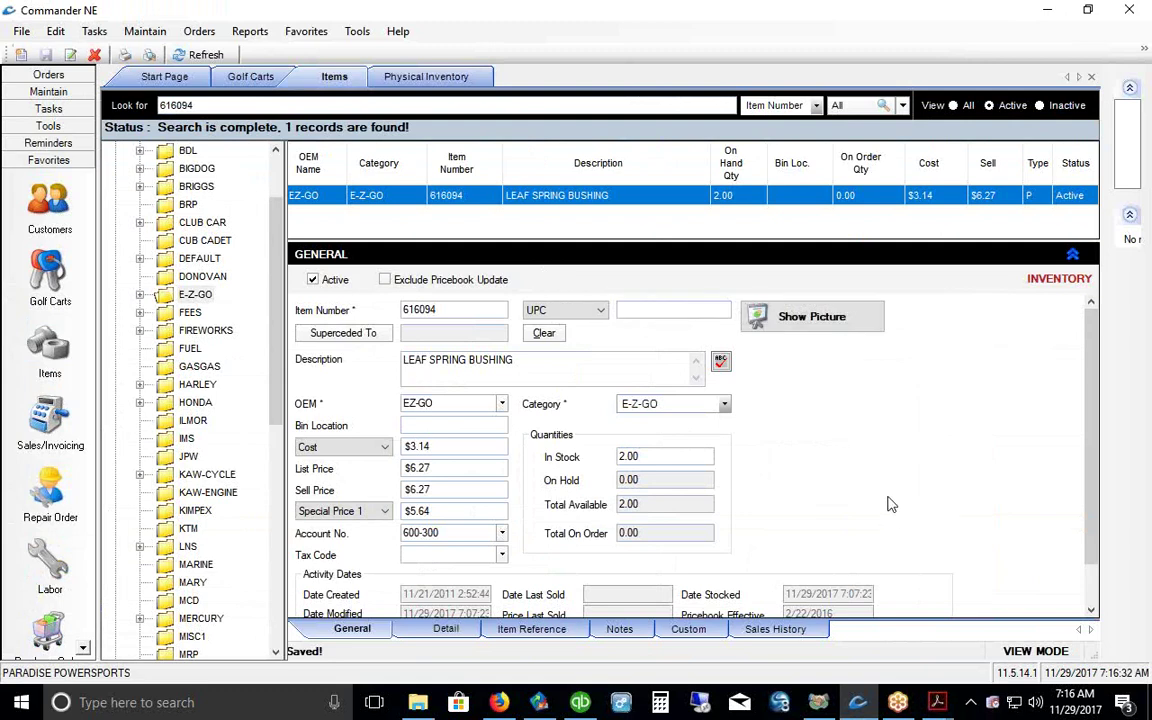
left_click_drag(1093, 387, 1095, 454)
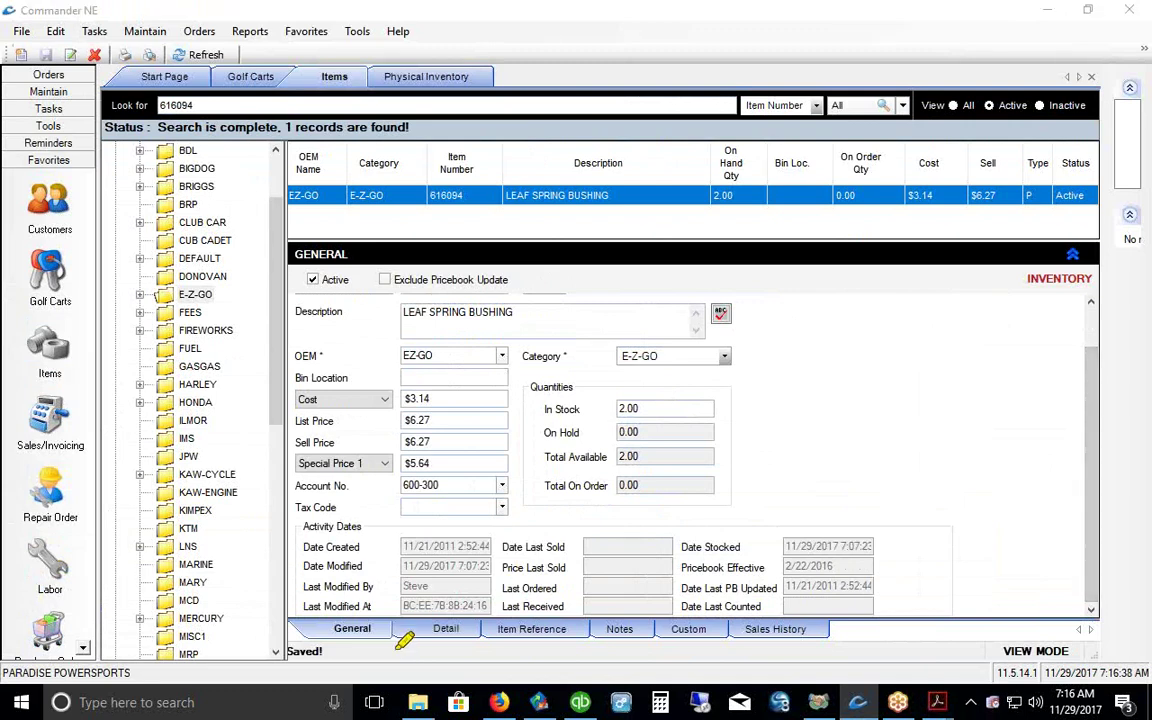
left_click_drag(408, 654, 468, 650)
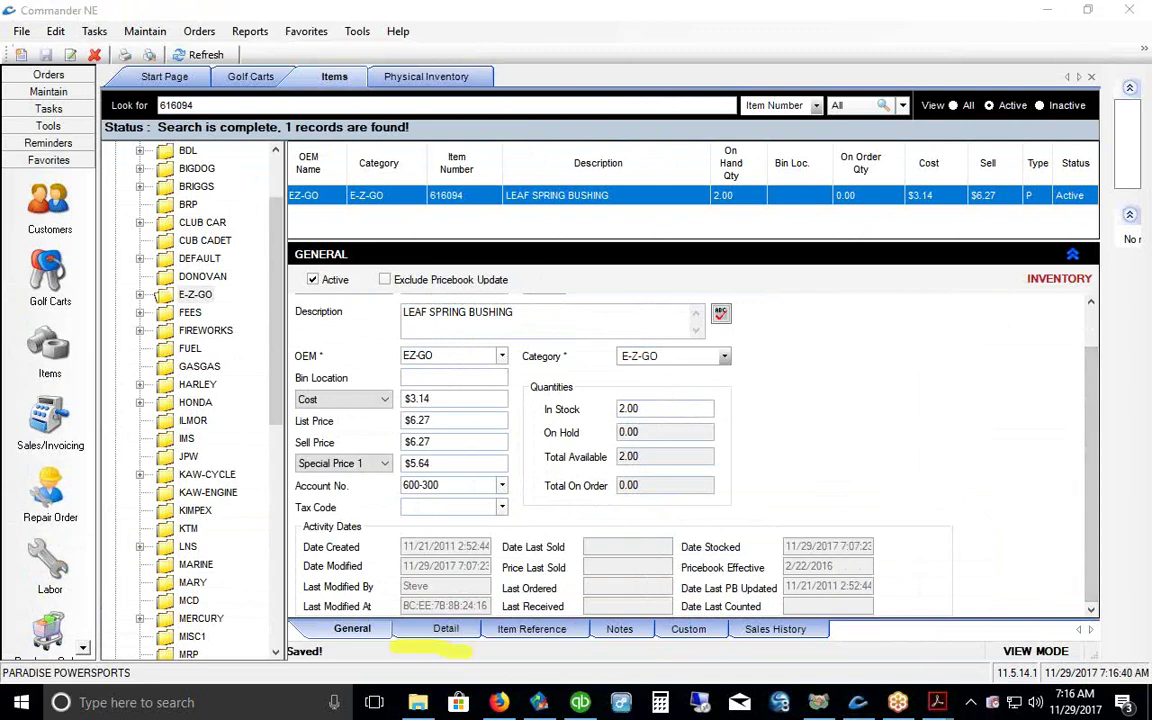
left_click(444, 630)
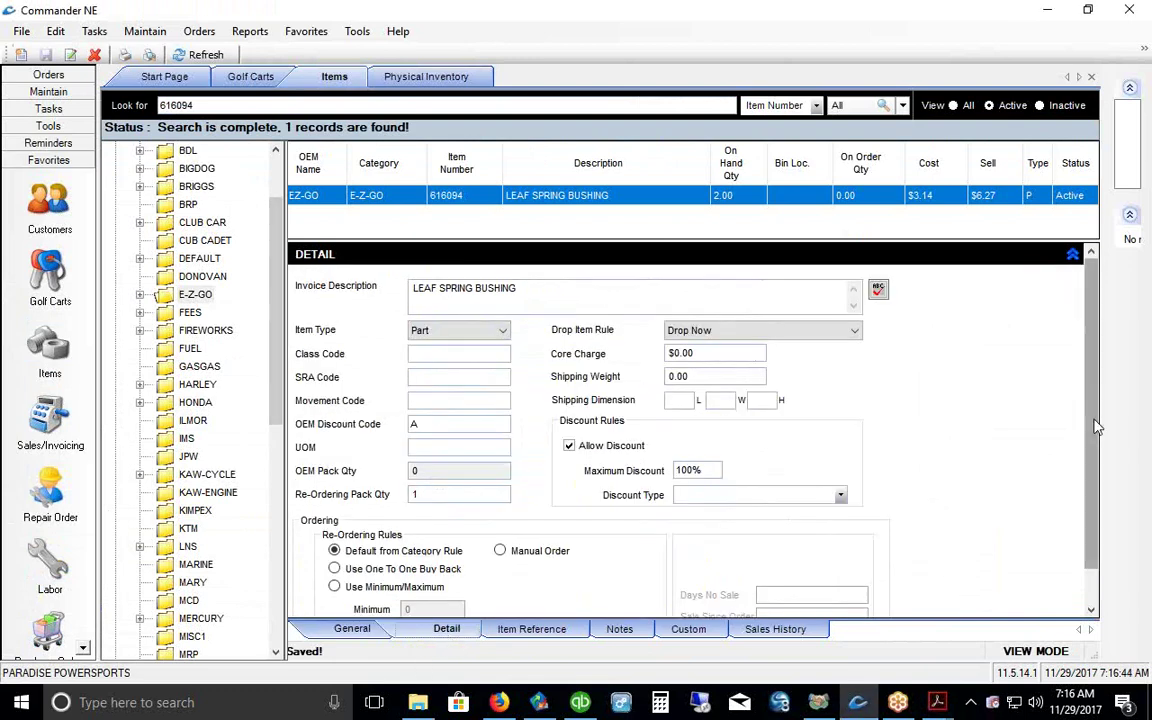
scroll(1095, 428, "down", 1)
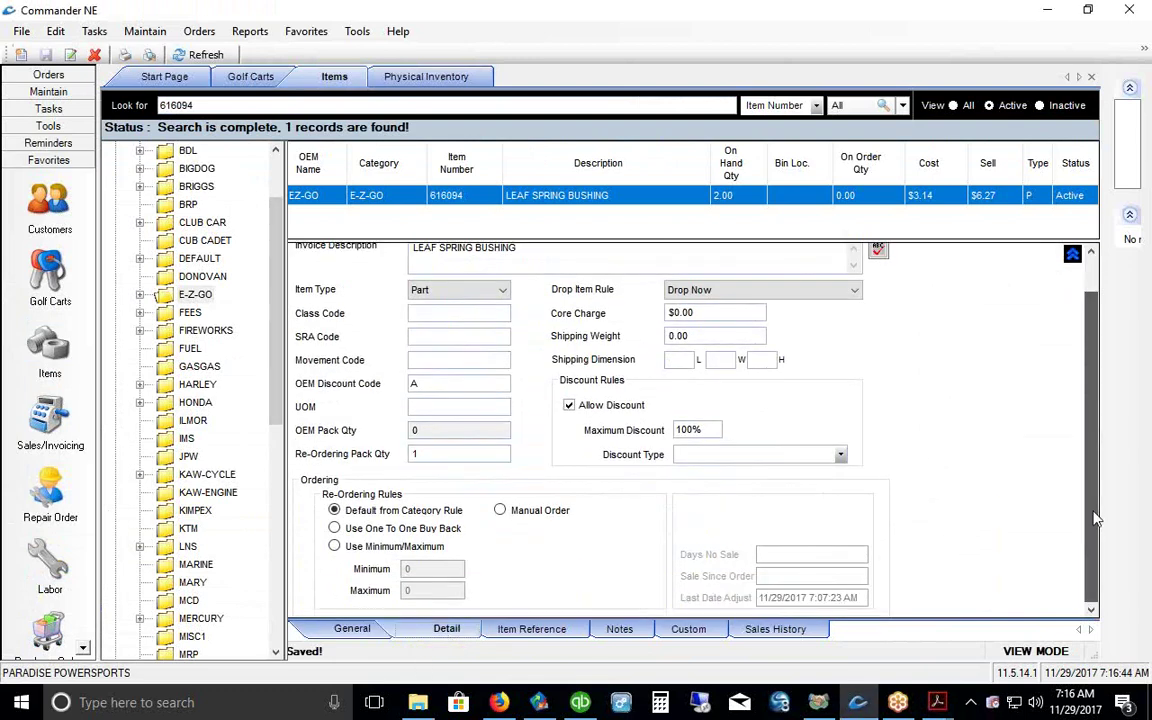
Step: Set the item's re-ordering rule to Use Minimum/Maximum with a minimum of 2 and a maximum of 4, and save it
left_click(335, 548)
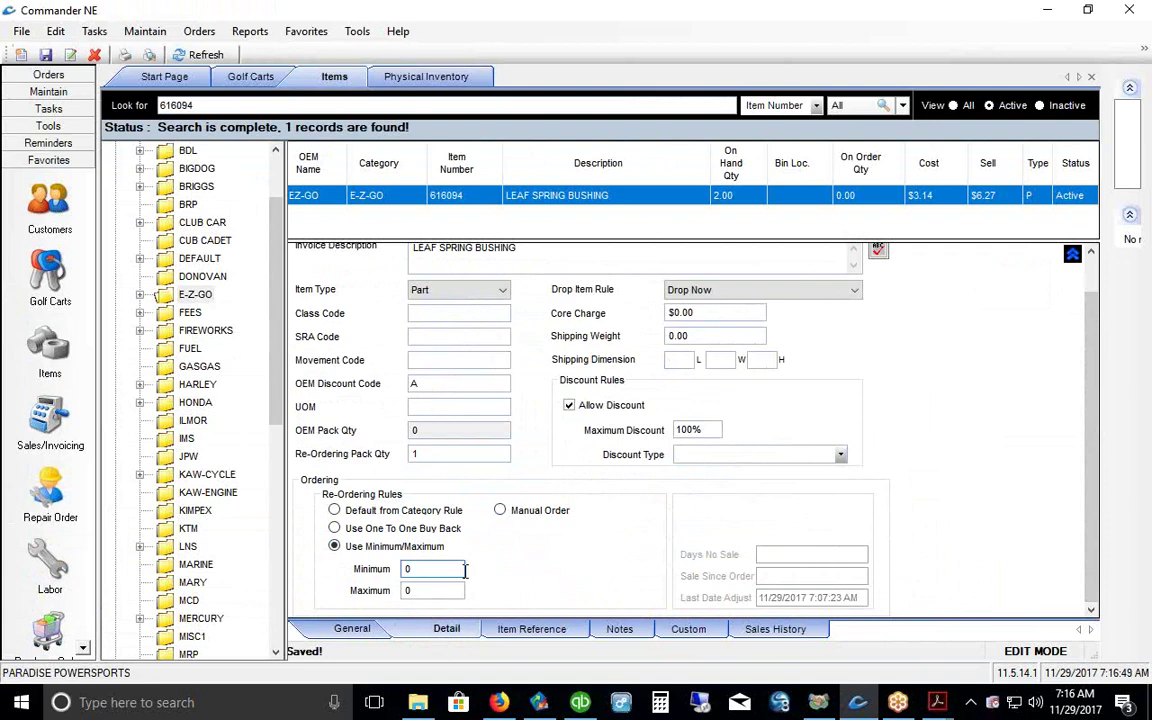
key("Tab")
type("2")
key("Tab")
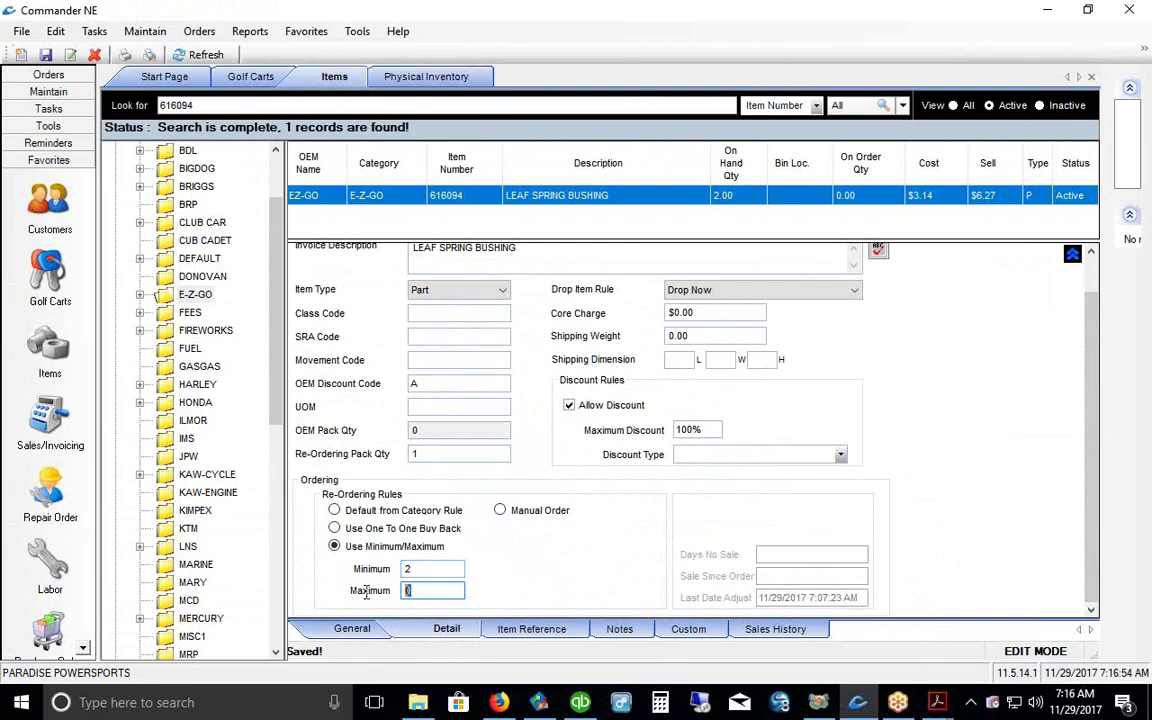
type("4")
left_click(45, 55)
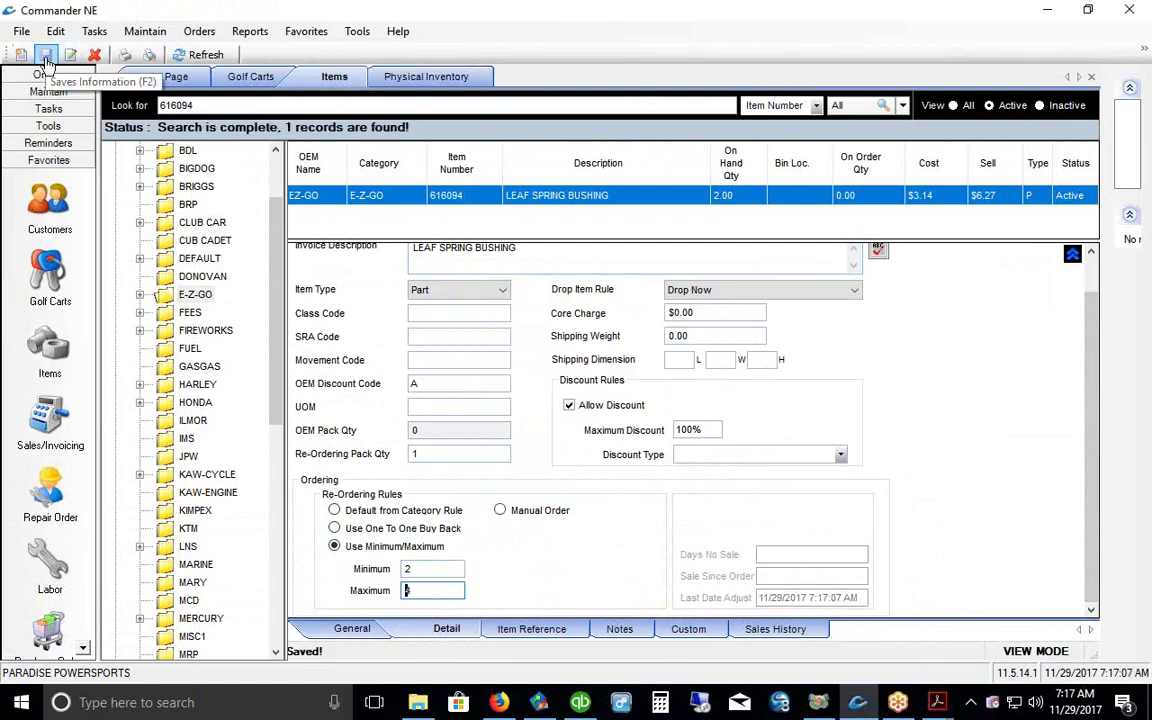
Step: Copy the item number 616094 from the item search text
double_click(178, 105)
right_click(175, 107)
left_click(210, 168)
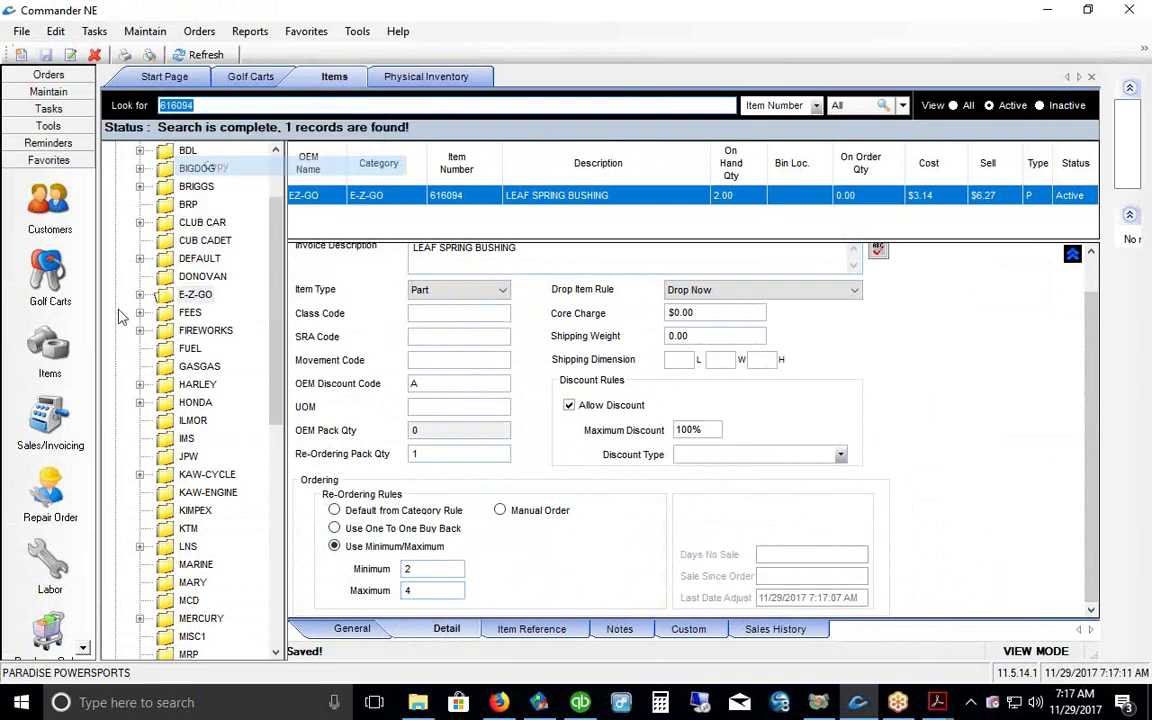
Step: Create a new sales invoice, entering the sales rep's login code, and collapse its Special Order / Back Order section
left_click(50, 420)
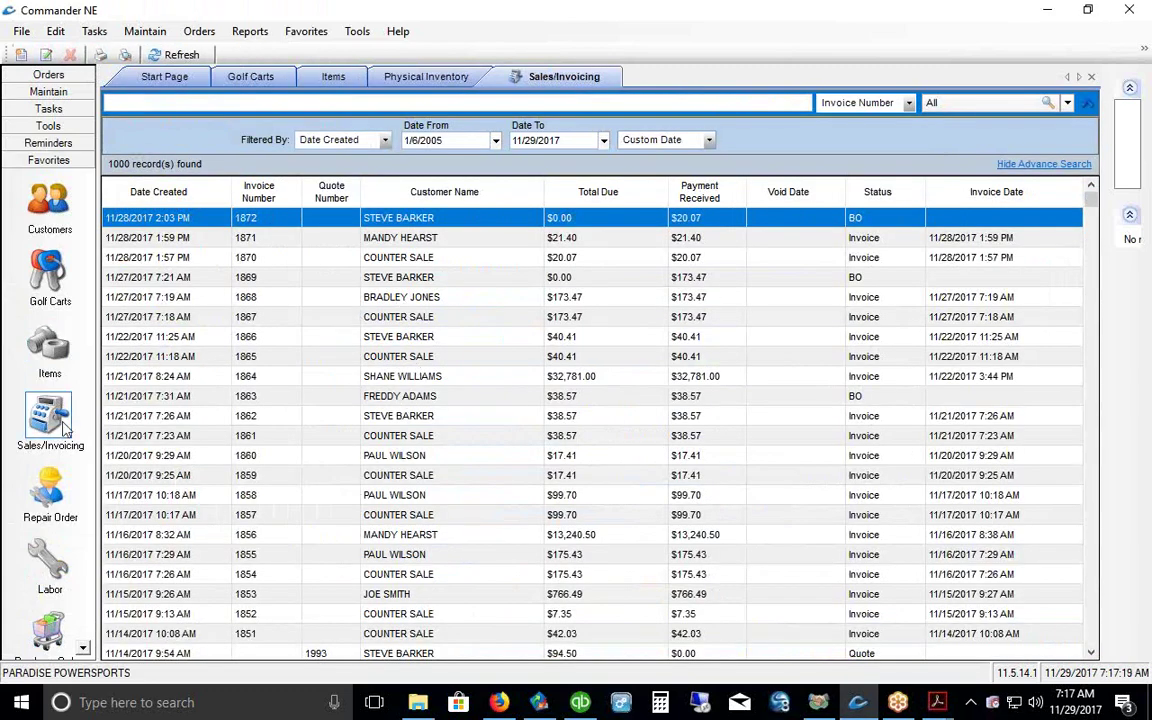
right_click(416, 299)
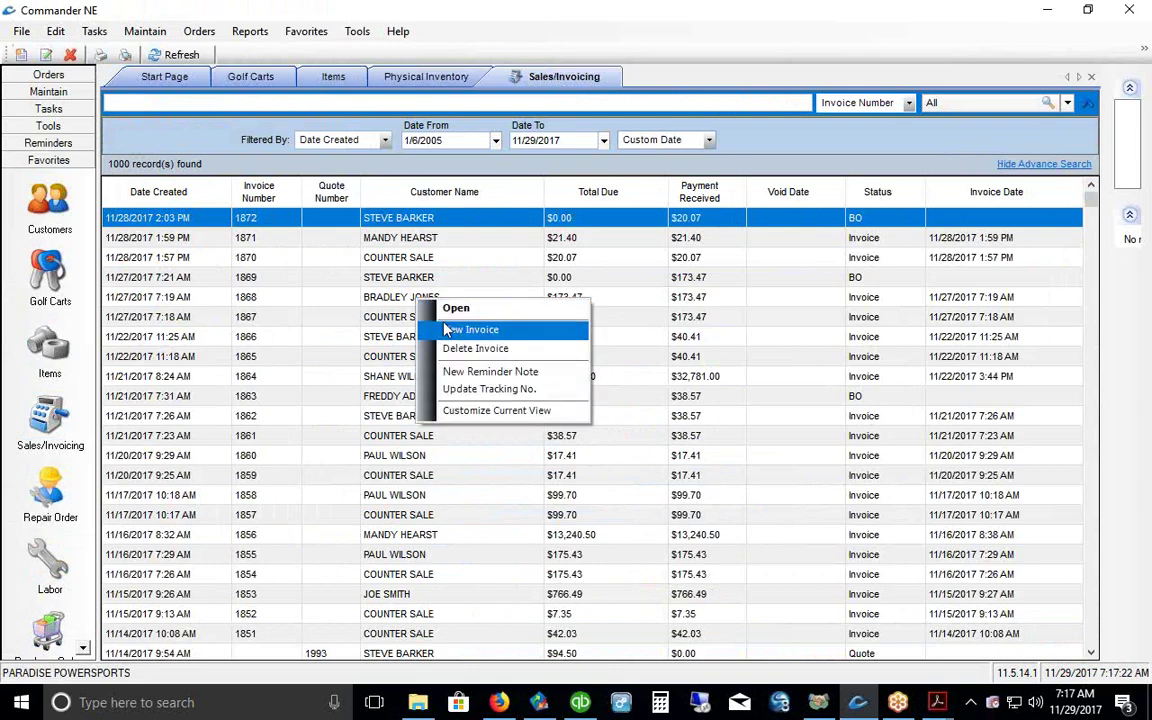
left_click(450, 330)
type("11")
key("Return")
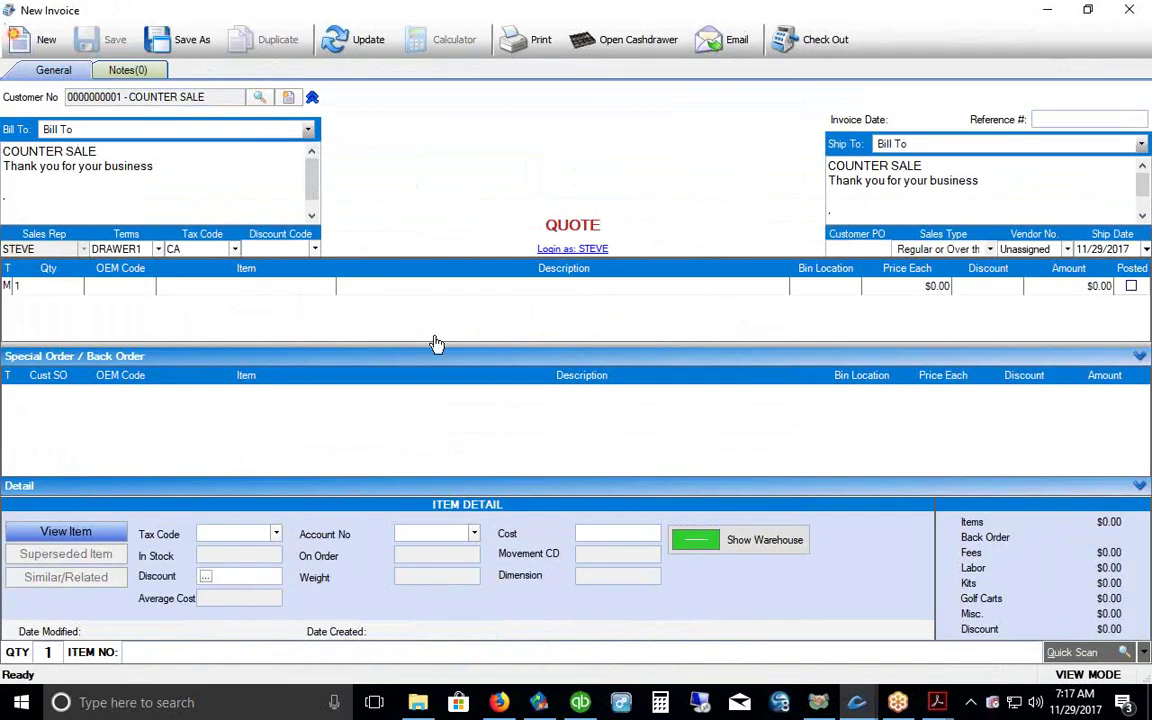
left_click(399, 358)
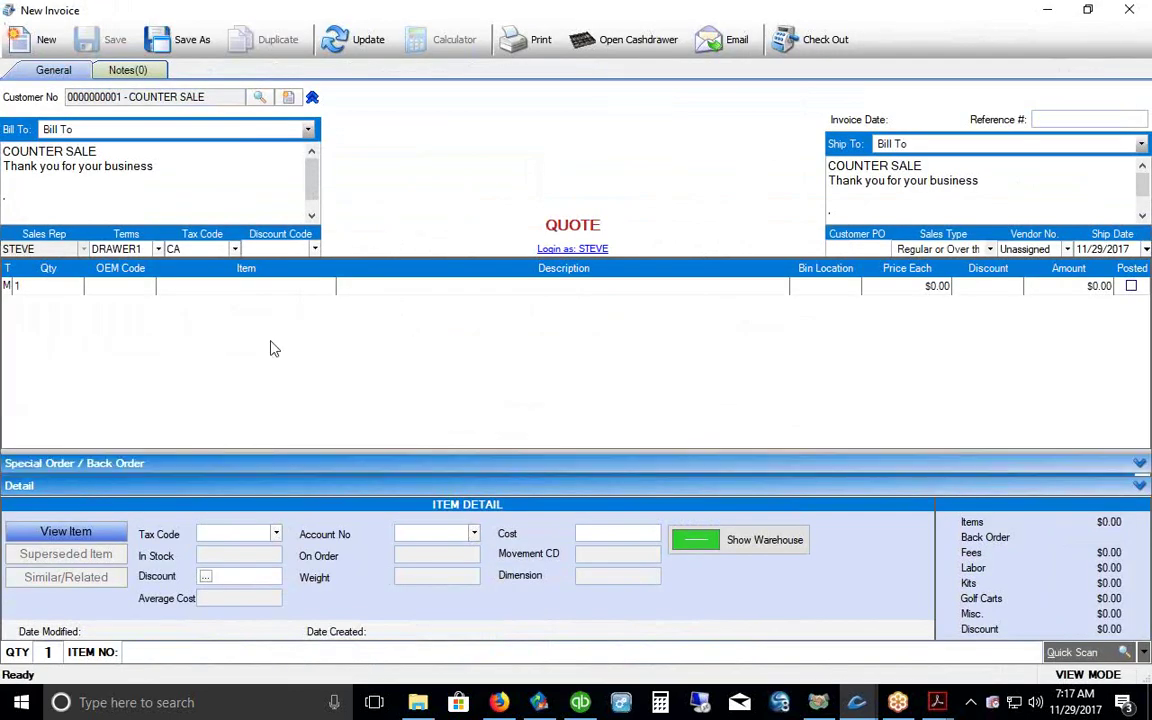
Step: Add the copied item number 616094 to the invoice's first line, choosing the EZ-GO part from the duplicates
left_click(188, 290)
right_click(186, 289)
left_click(206, 367)
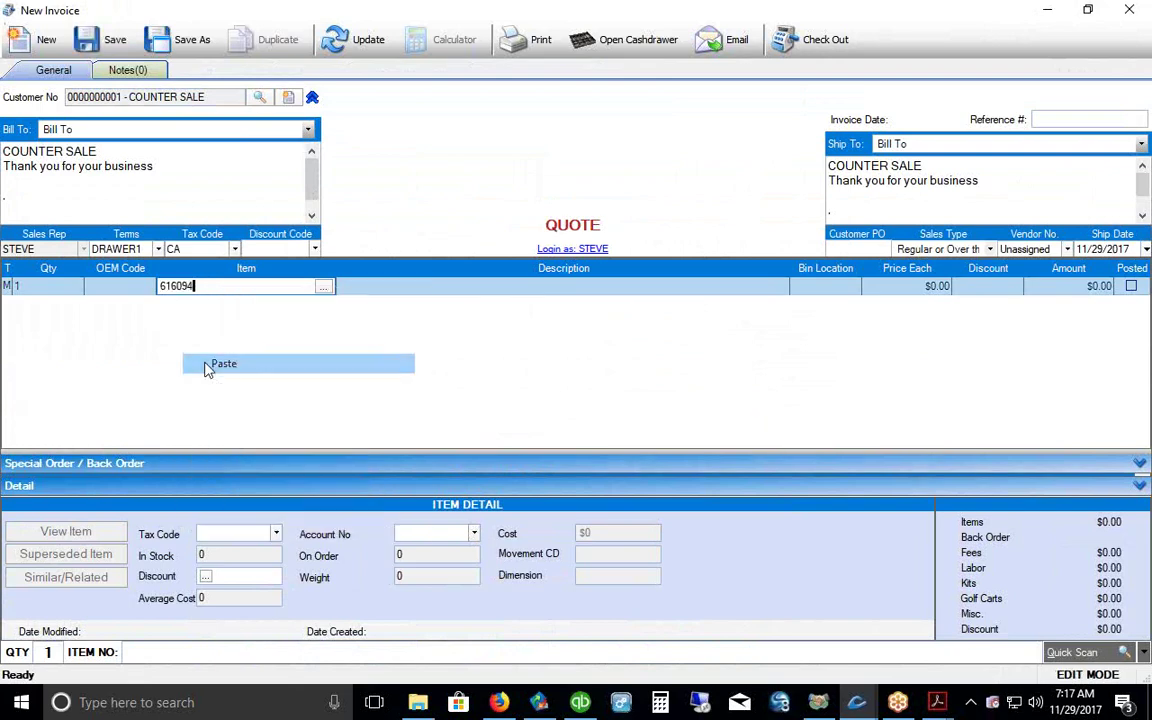
key("Return")
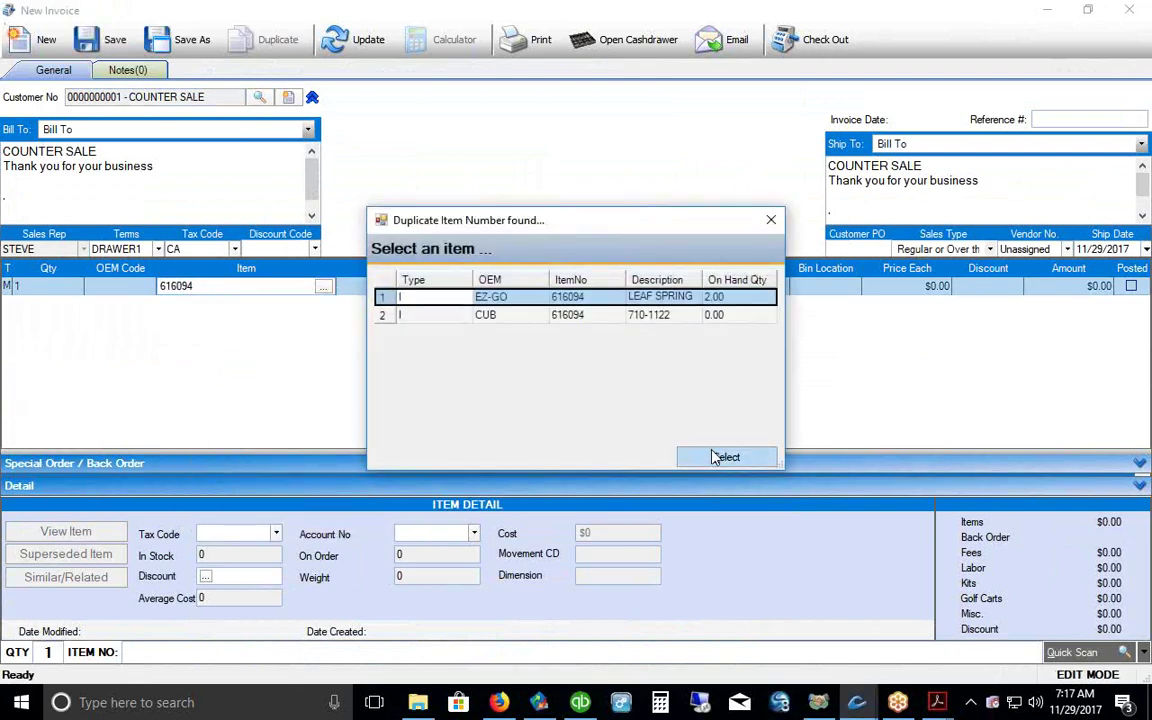
left_click(722, 457)
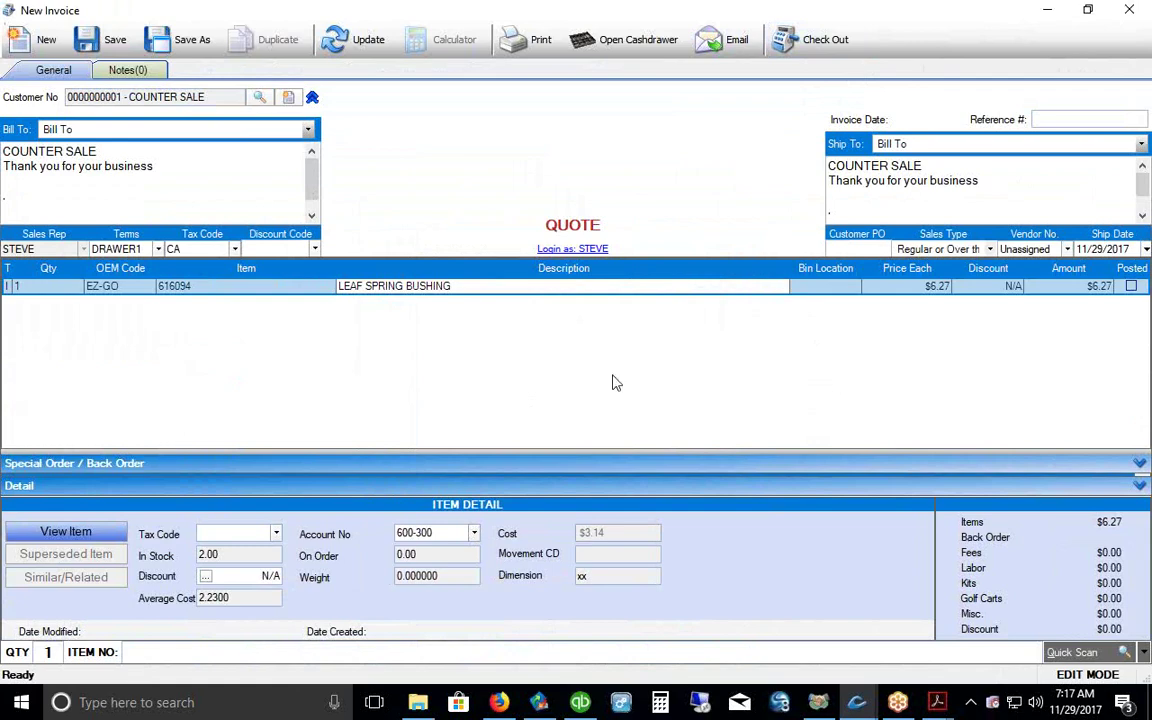
Step: Show the invoice's COUNTER SALE billing details and the blank form for adding a customer, then close the form
left_click_drag(158, 166, 3, 140)
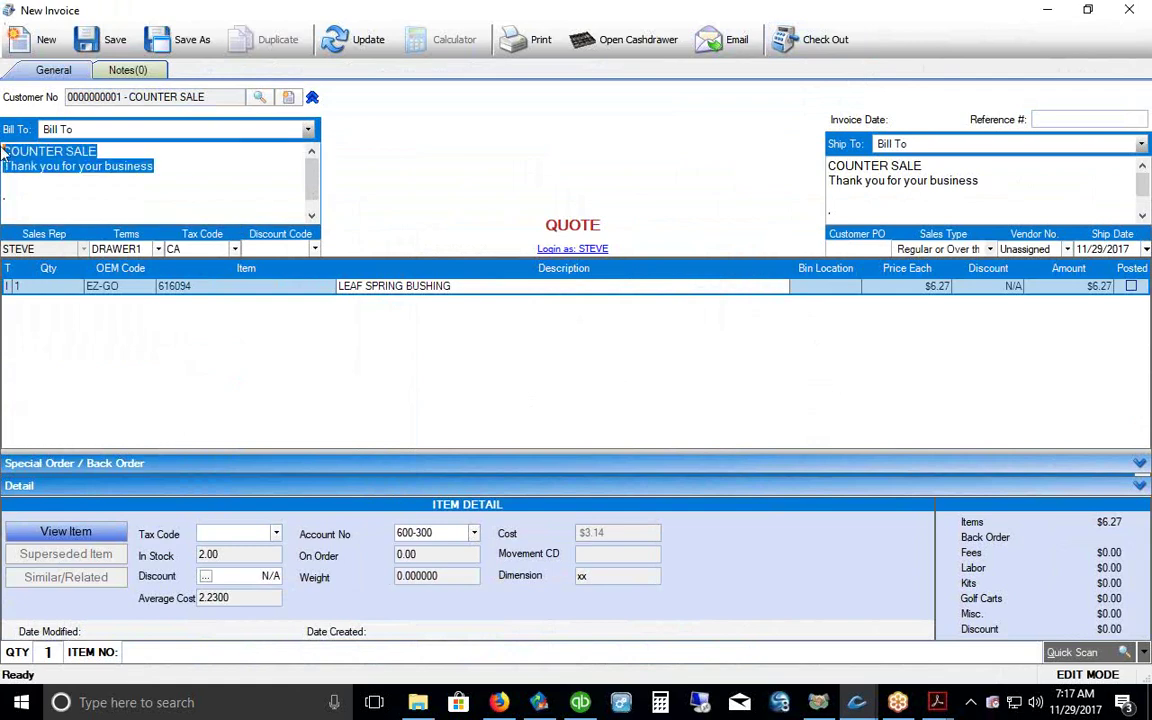
left_click(169, 158)
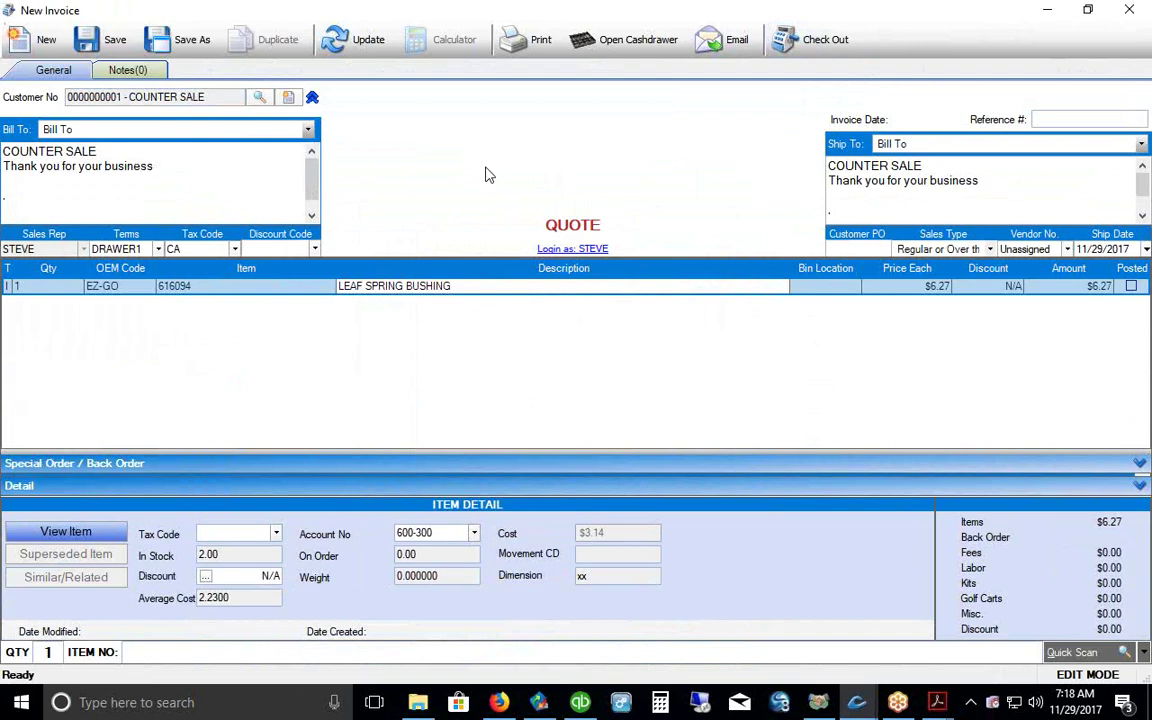
left_click(288, 97)
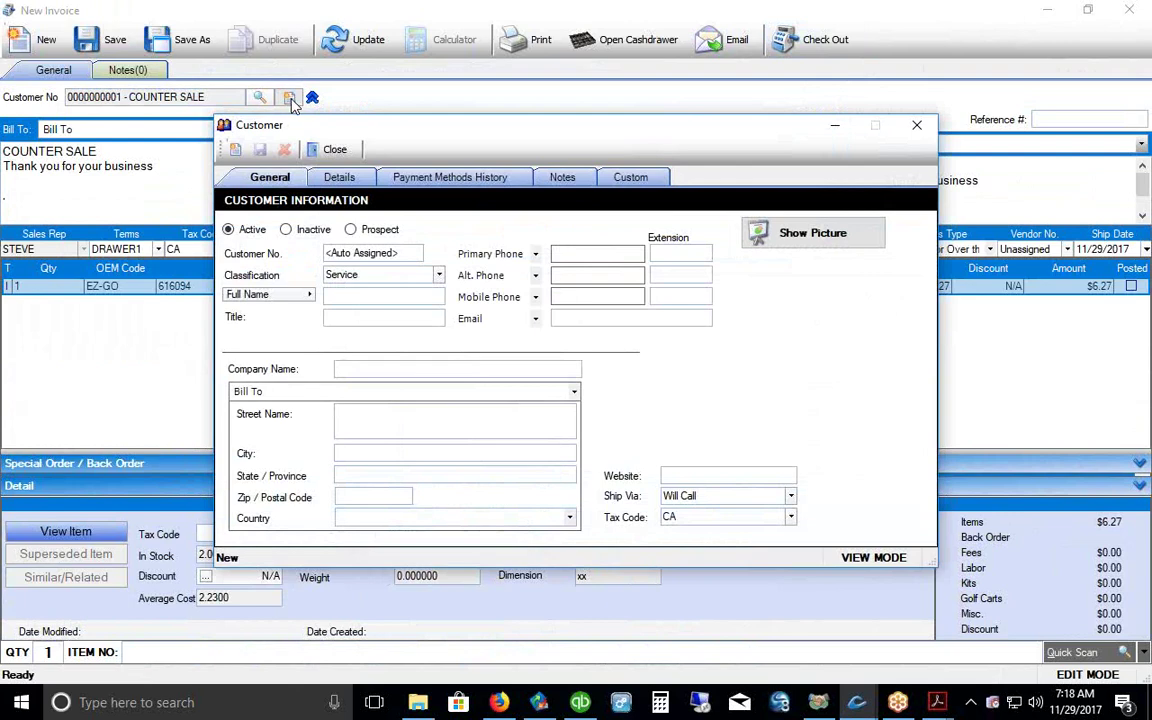
left_click_drag(541, 131, 550, 106)
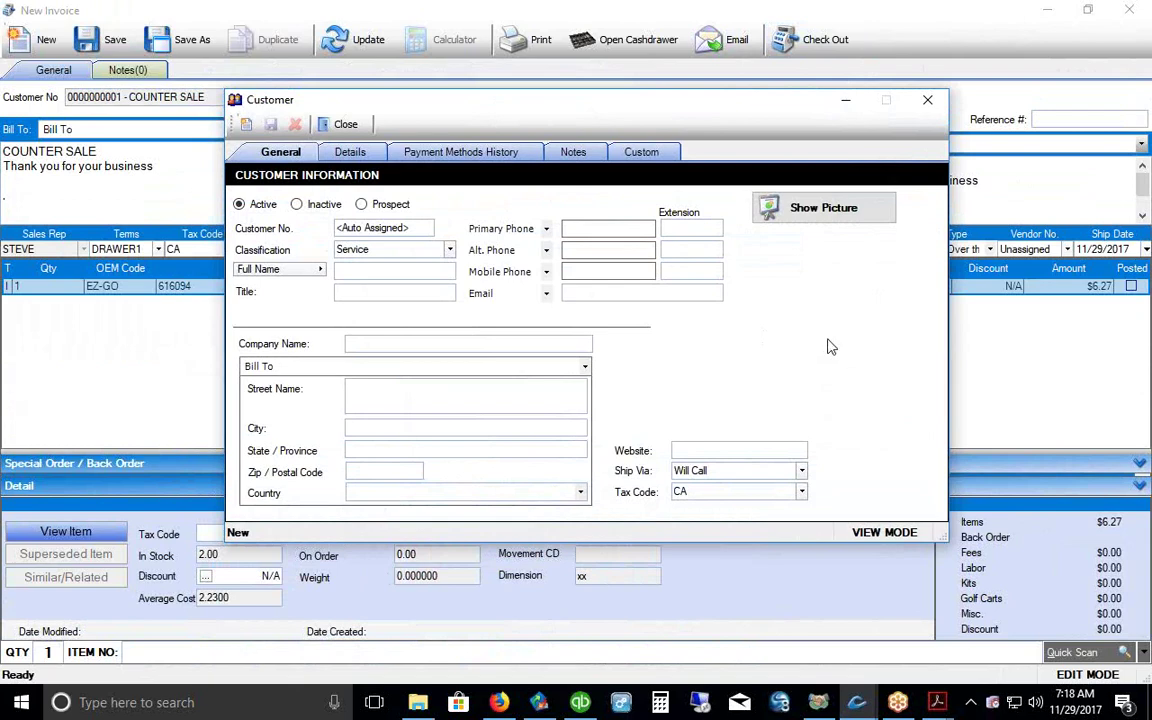
left_click(343, 126)
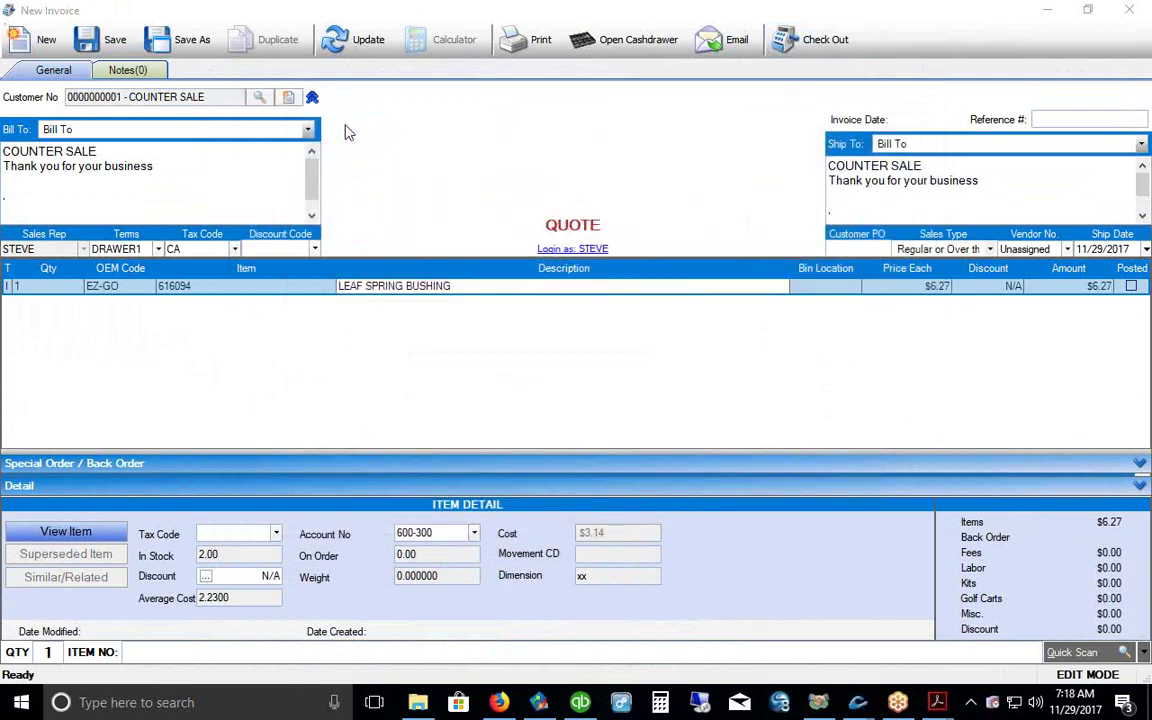
Step: Search the contacts by the customer's last name and assign the TUNAS BOARDWALK MARINA LLC customer to the invoice
left_click(260, 100)
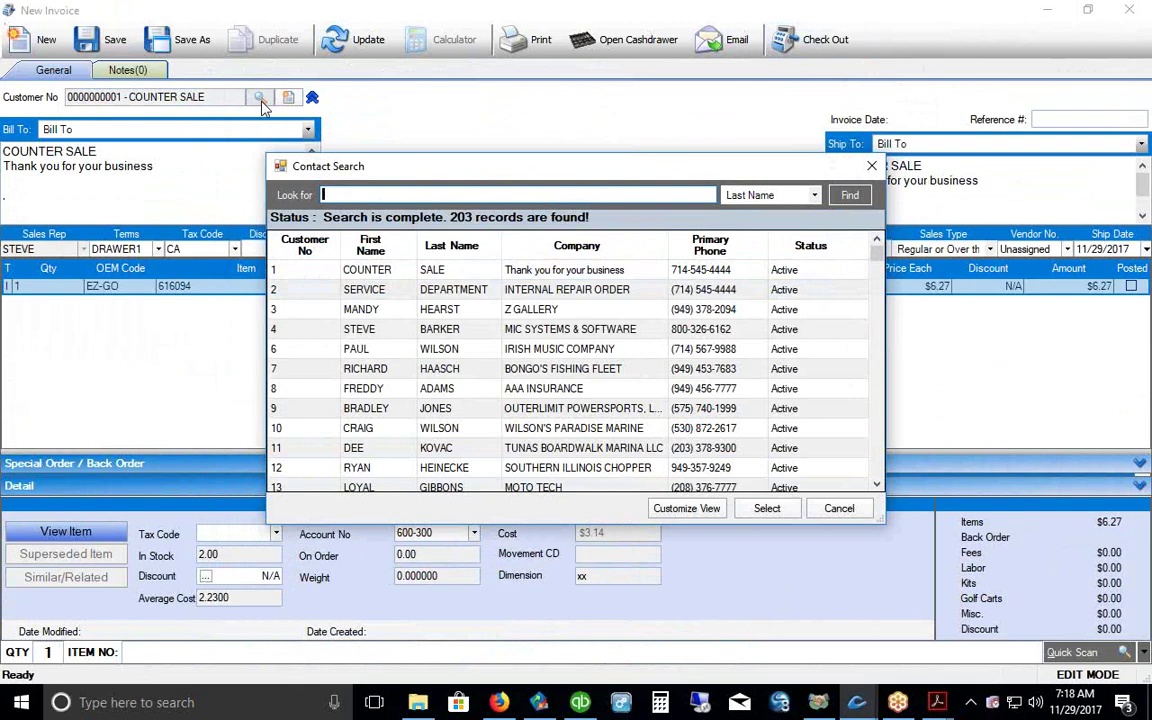
type("KOVAC")
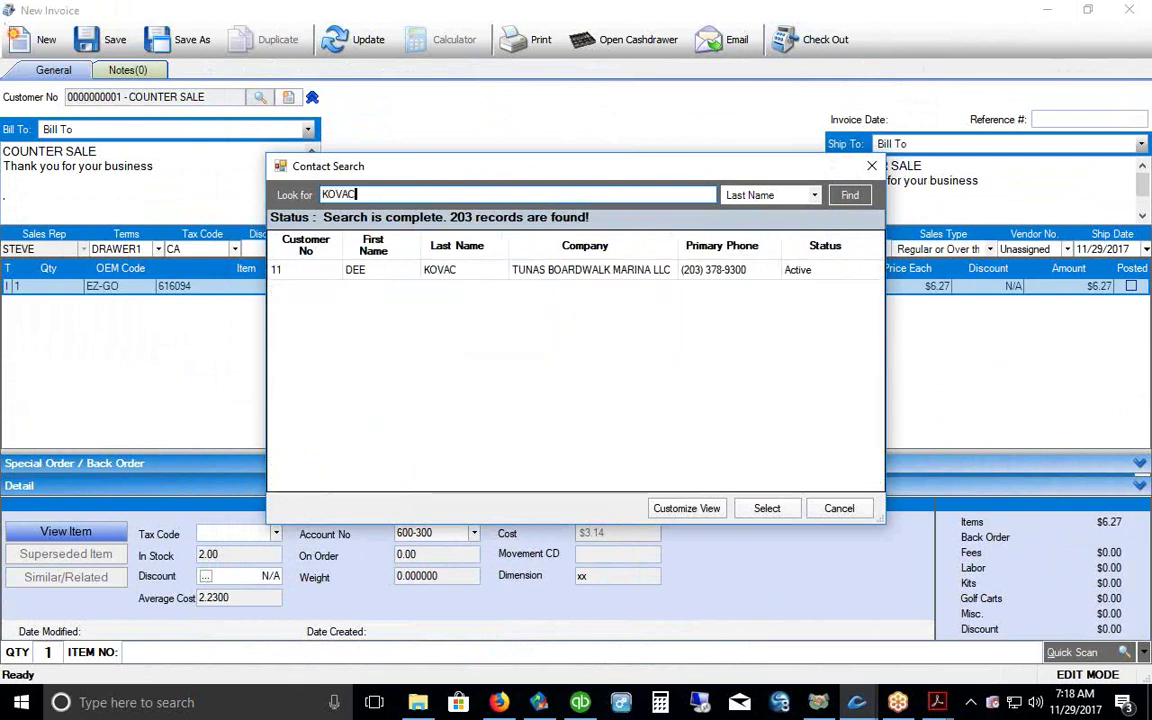
left_click(560, 270)
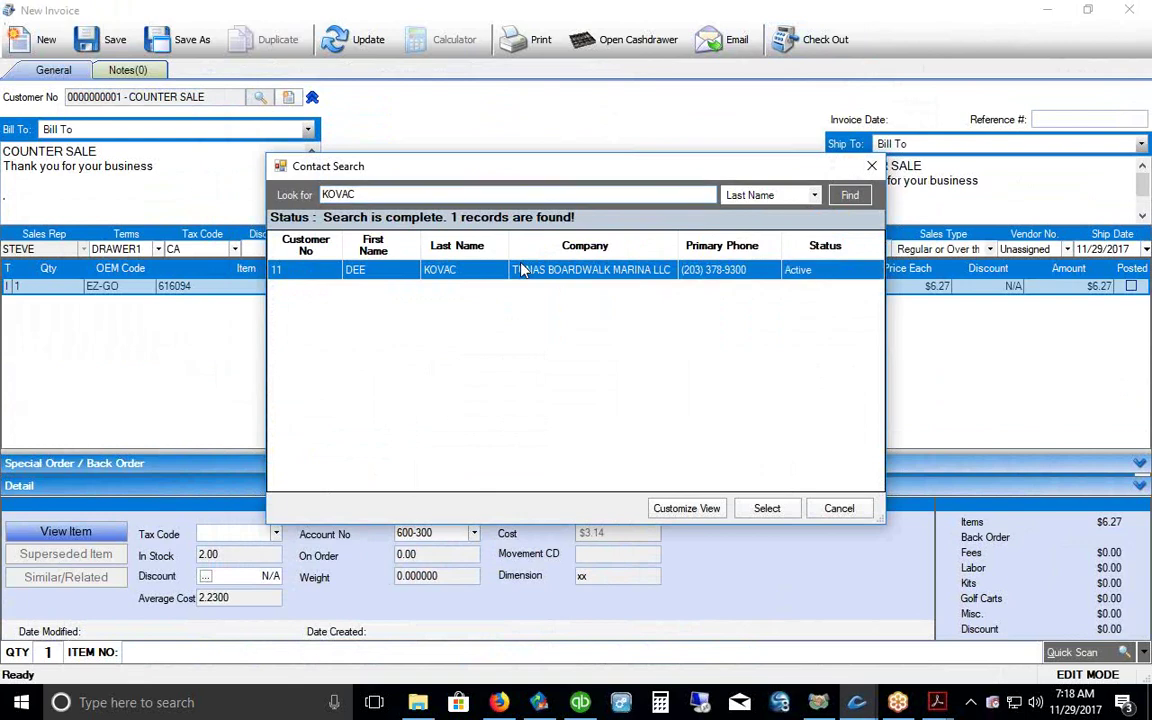
left_click(765, 509)
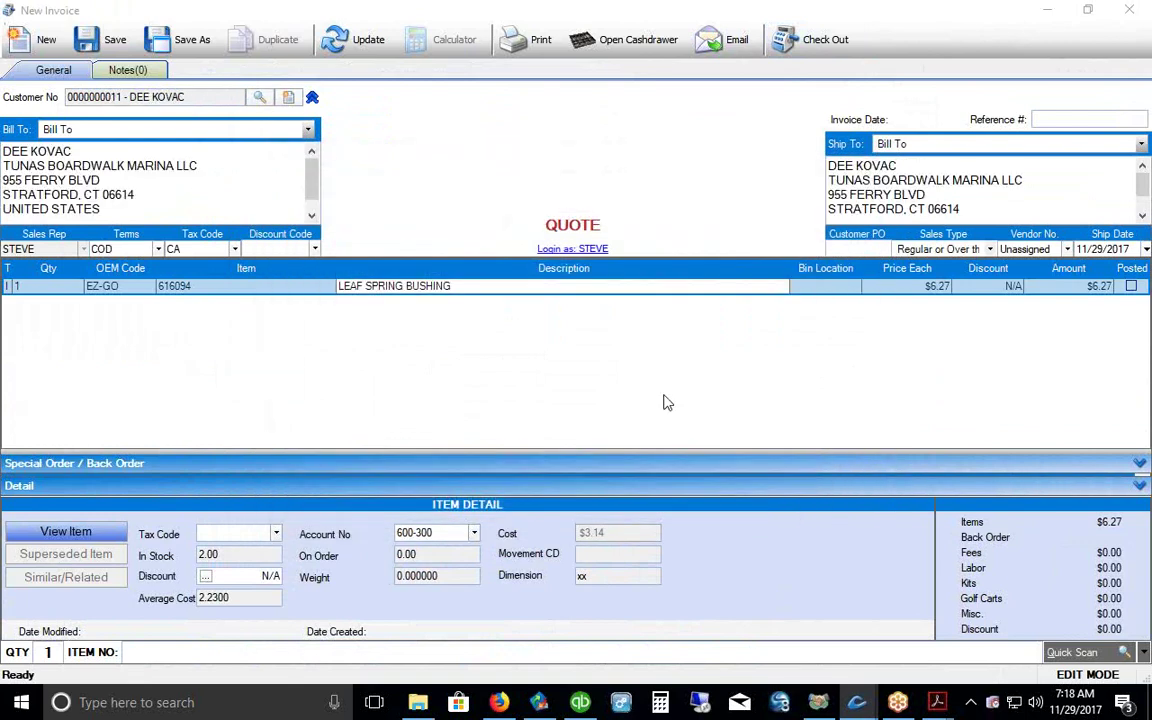
Step: Open the invoice's check out and examine the QB balance, balance due, payment options and amount received
left_click(808, 40)
left_click_drag(598, 35, 579, 19)
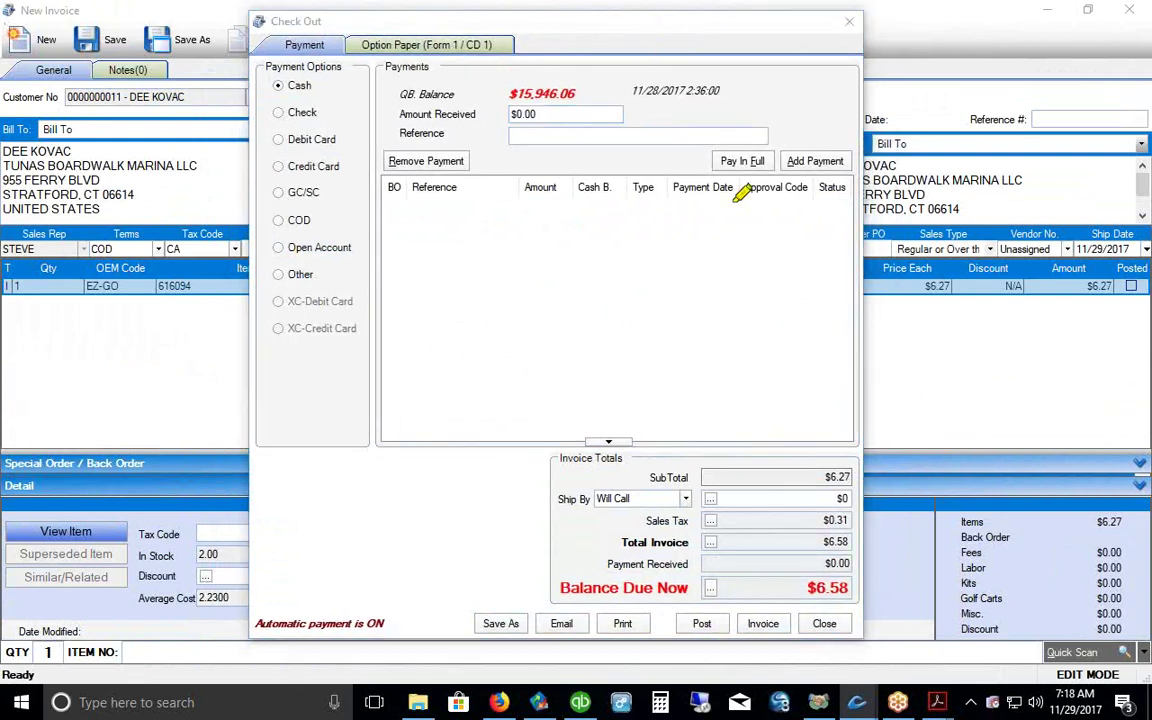
left_click_drag(510, 94, 570, 93)
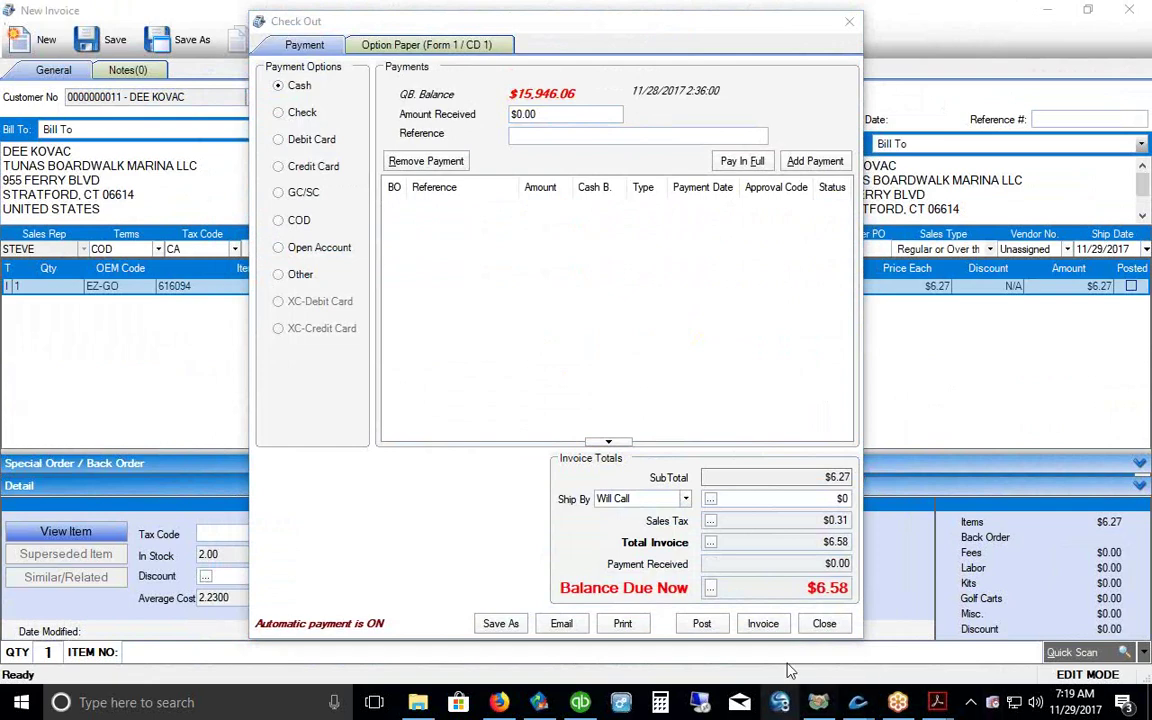
left_click_drag(805, 588, 883, 594)
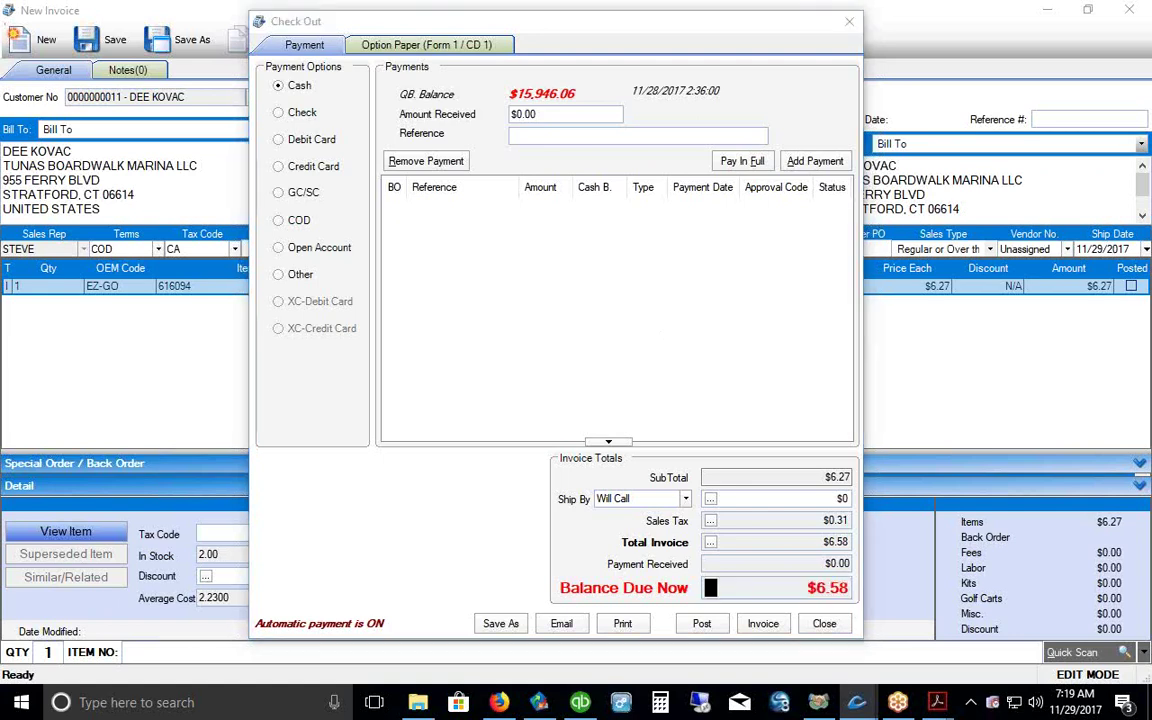
left_click_drag(250, 63, 250, 195)
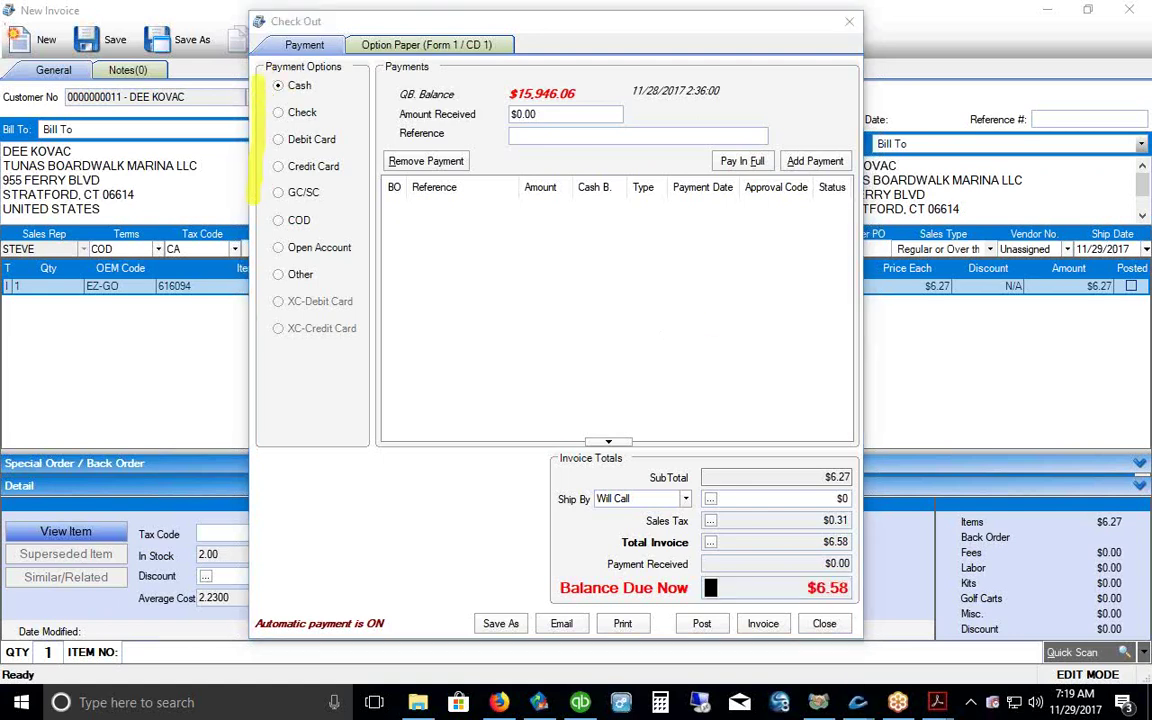
key("Escape")
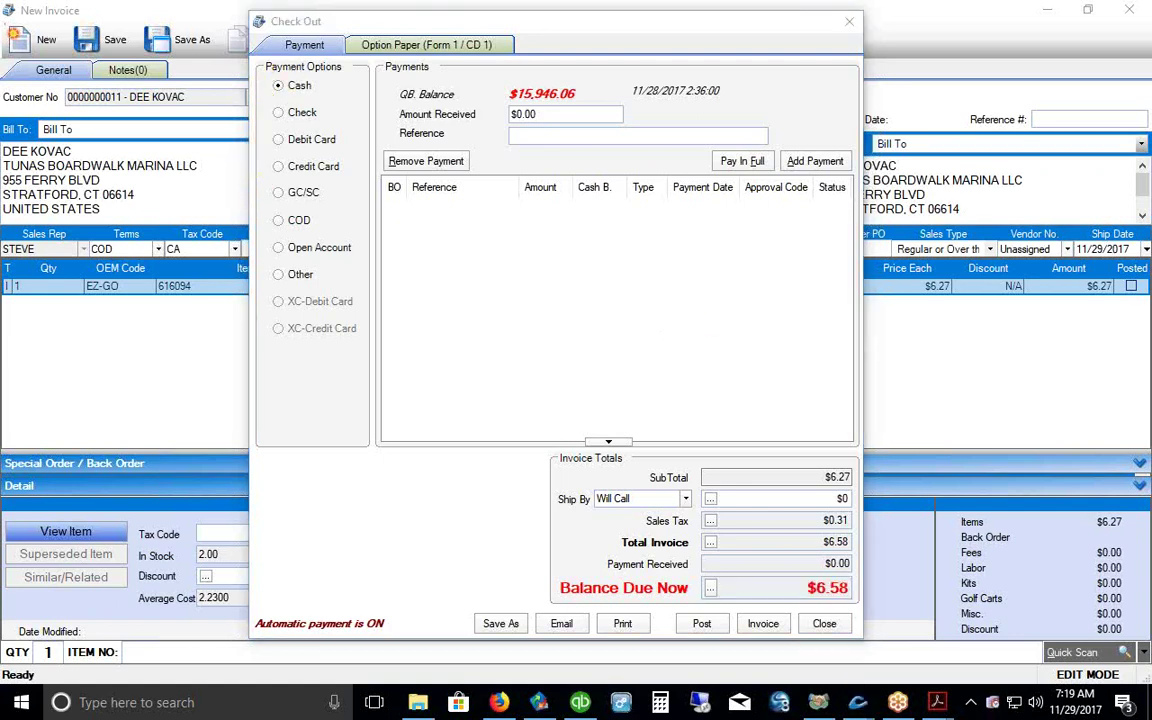
left_click(465, 116)
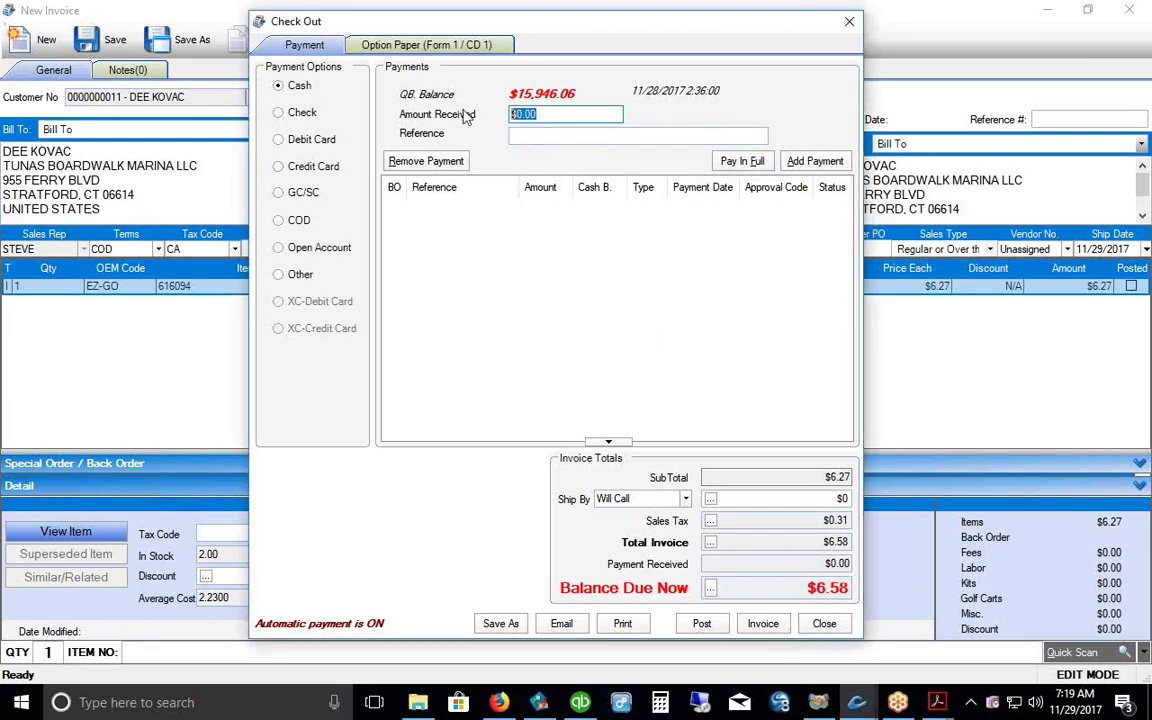
Step: Add a $20 cash payment to the check out and remove that payment again
type("20")
left_click(722, 160)
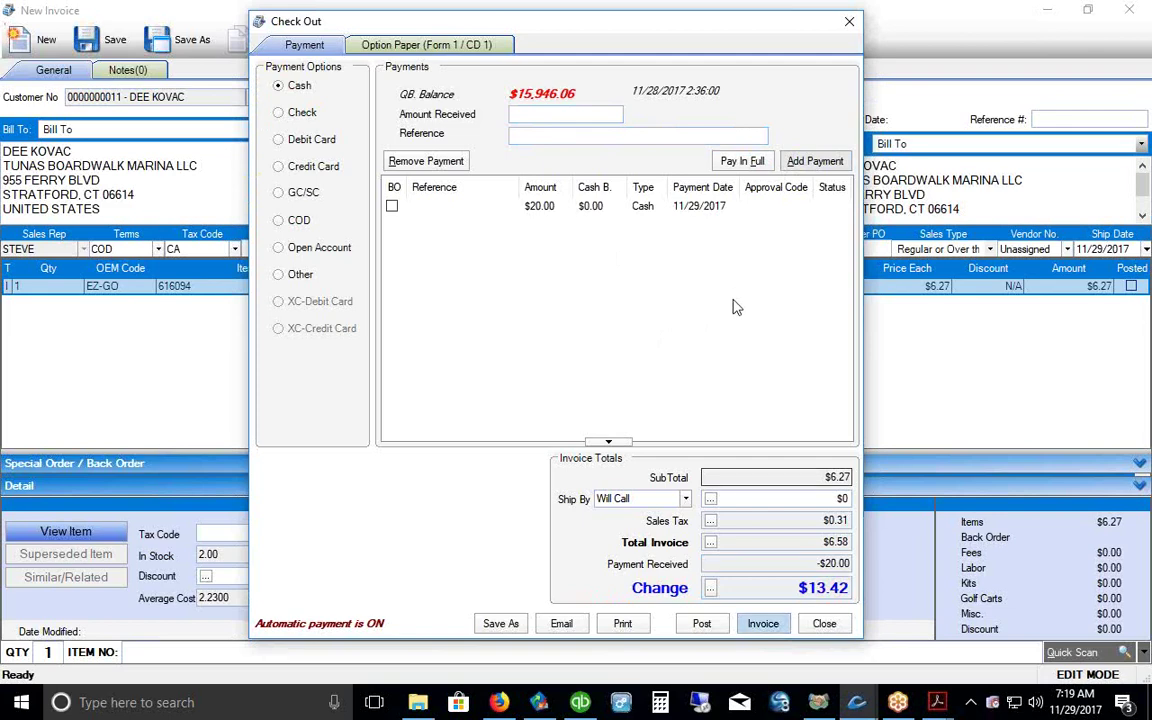
left_click(541, 208)
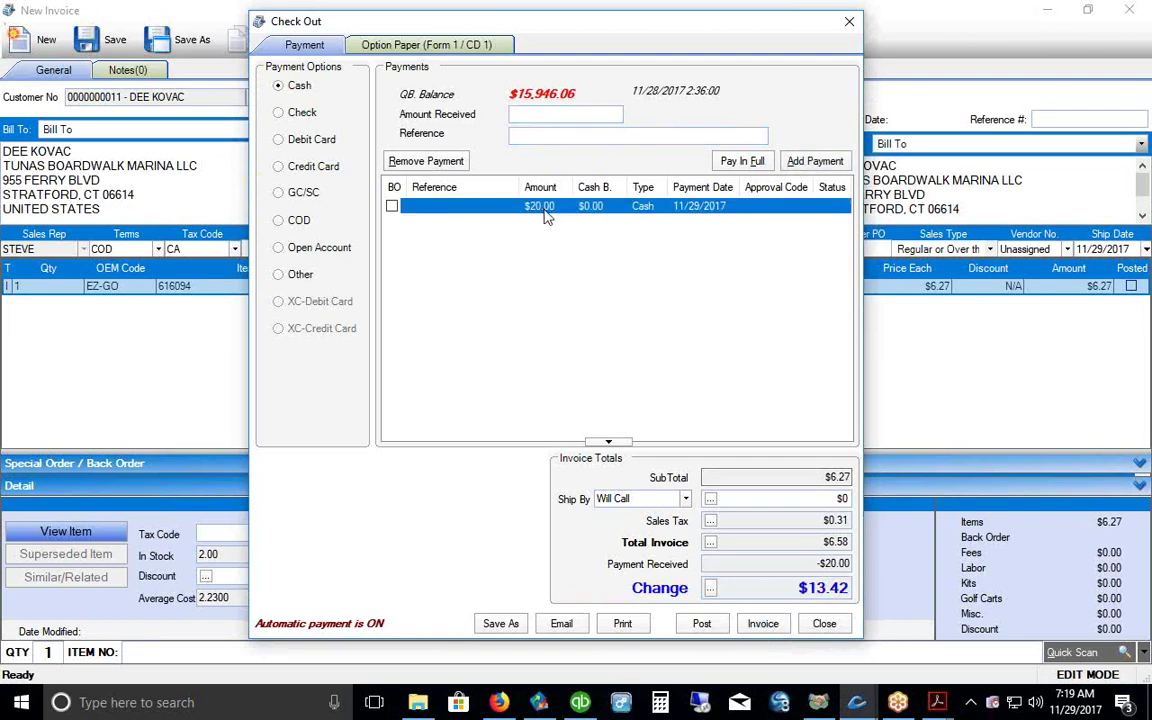
left_click(424, 162)
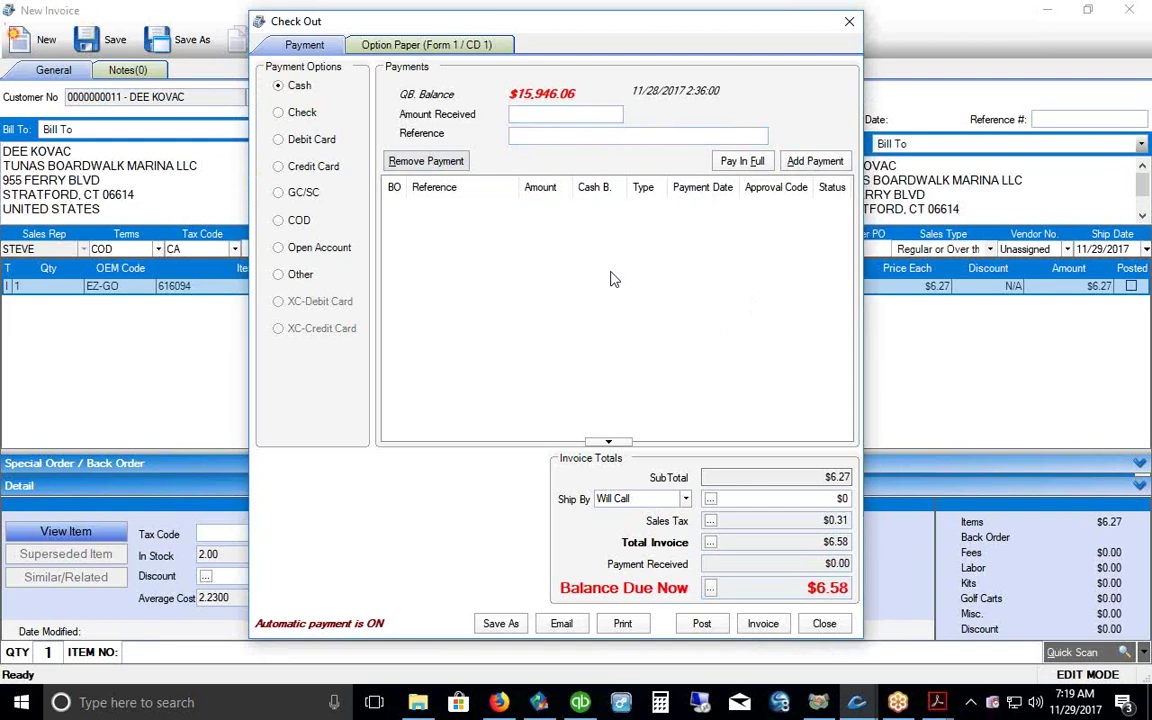
Step: Record a $20 cash payment, finalize the check out as an invoice, and dismiss the change notice
left_click(338, 249)
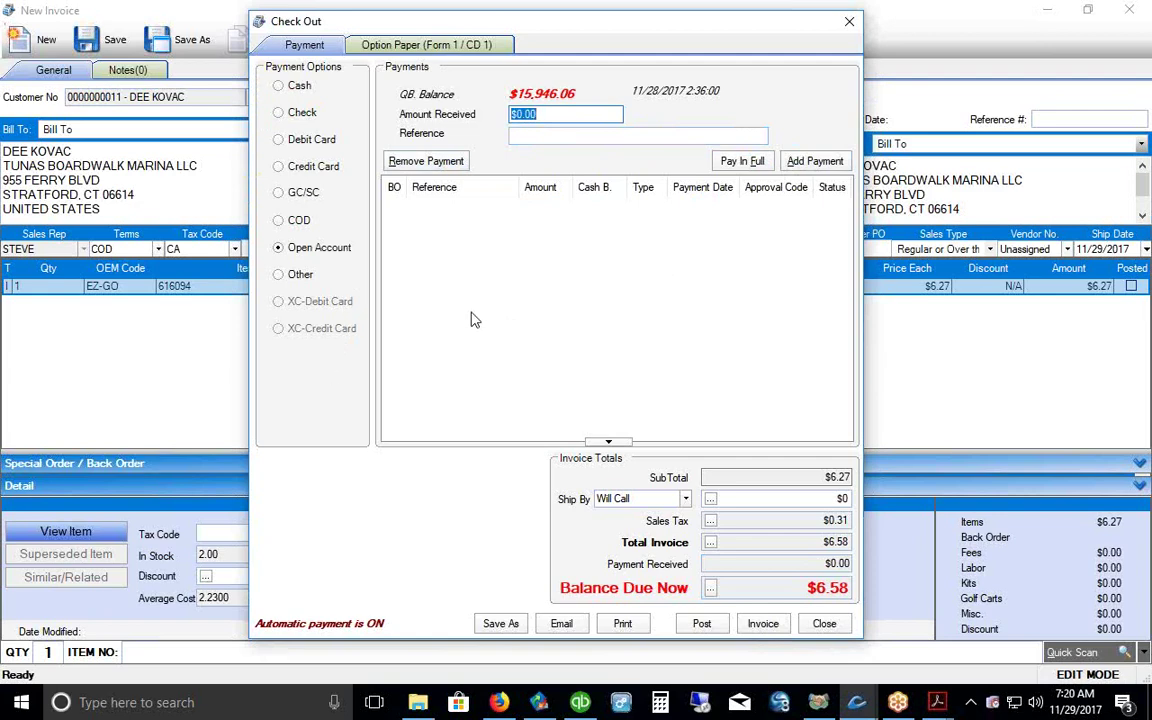
left_click(299, 86)
type("20")
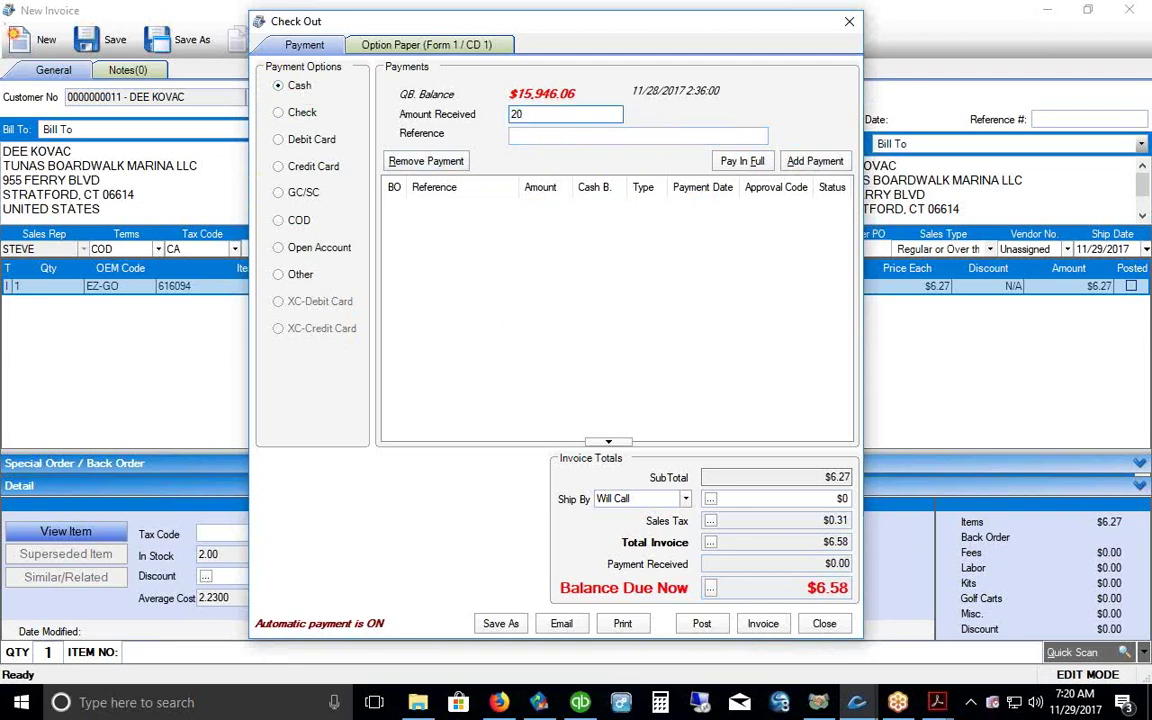
left_click(805, 162)
left_click(775, 628)
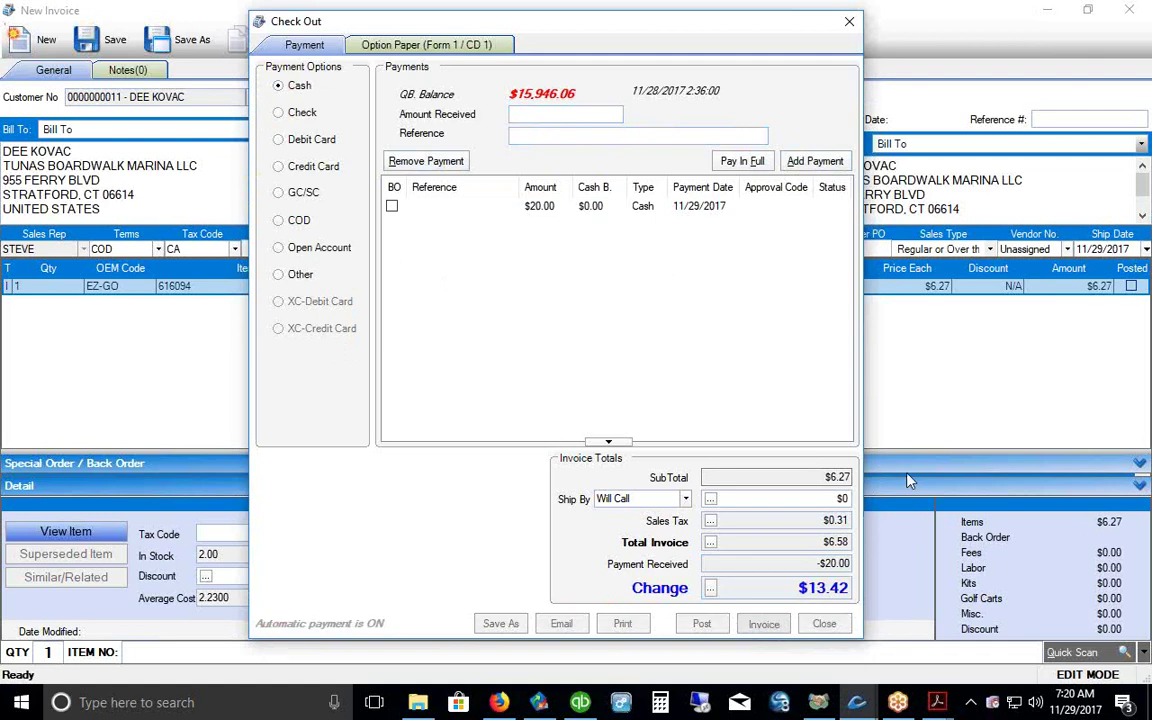
left_click(505, 389)
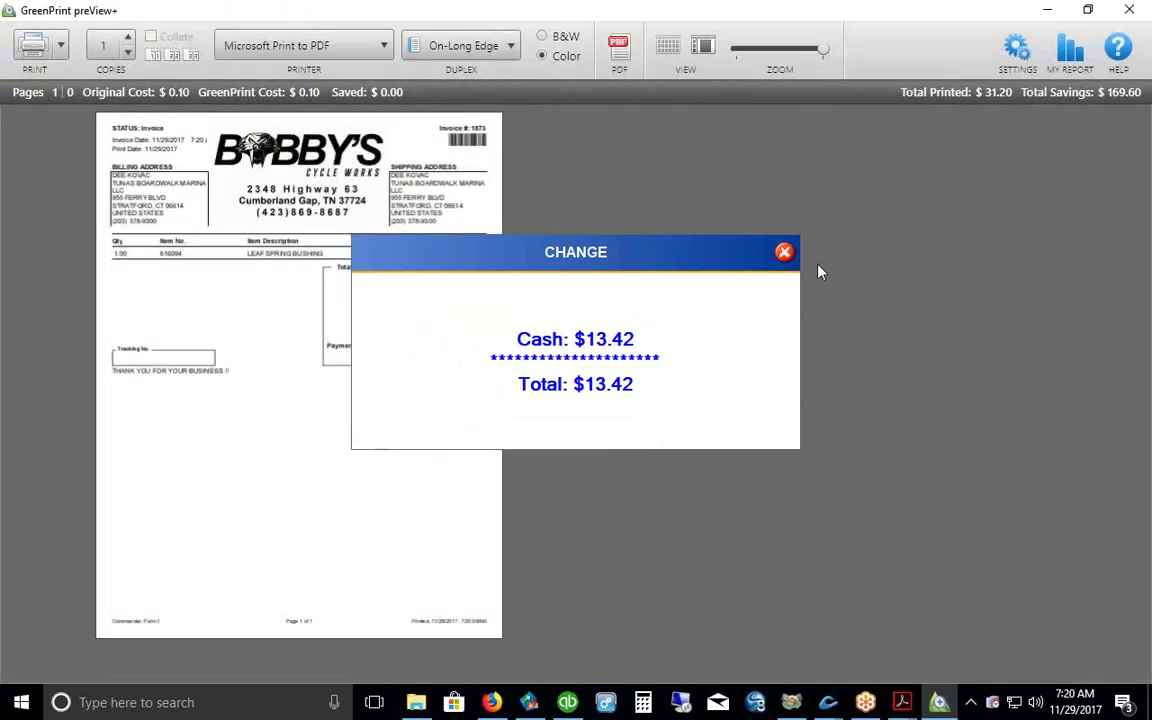
left_click(784, 252)
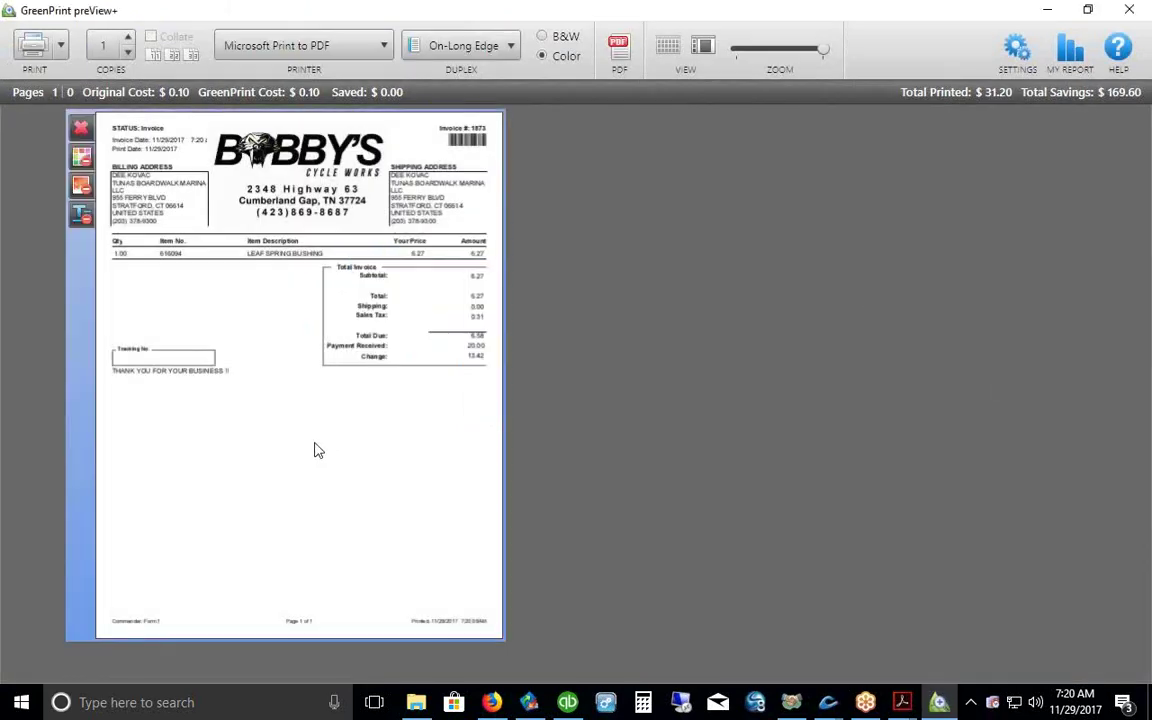
Step: Examine the enlarged print preview of the invoice, from its header and addresses to its totals, and cancel the print job
left_click(170, 143)
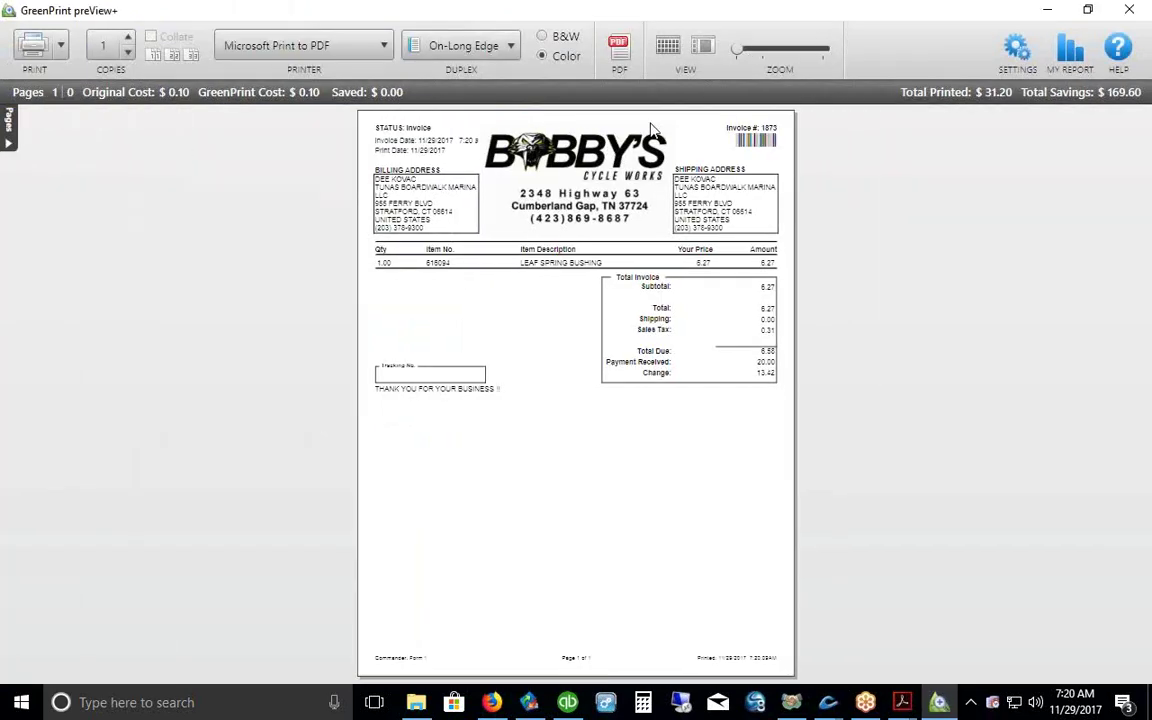
left_click_drag(736, 50, 752, 52)
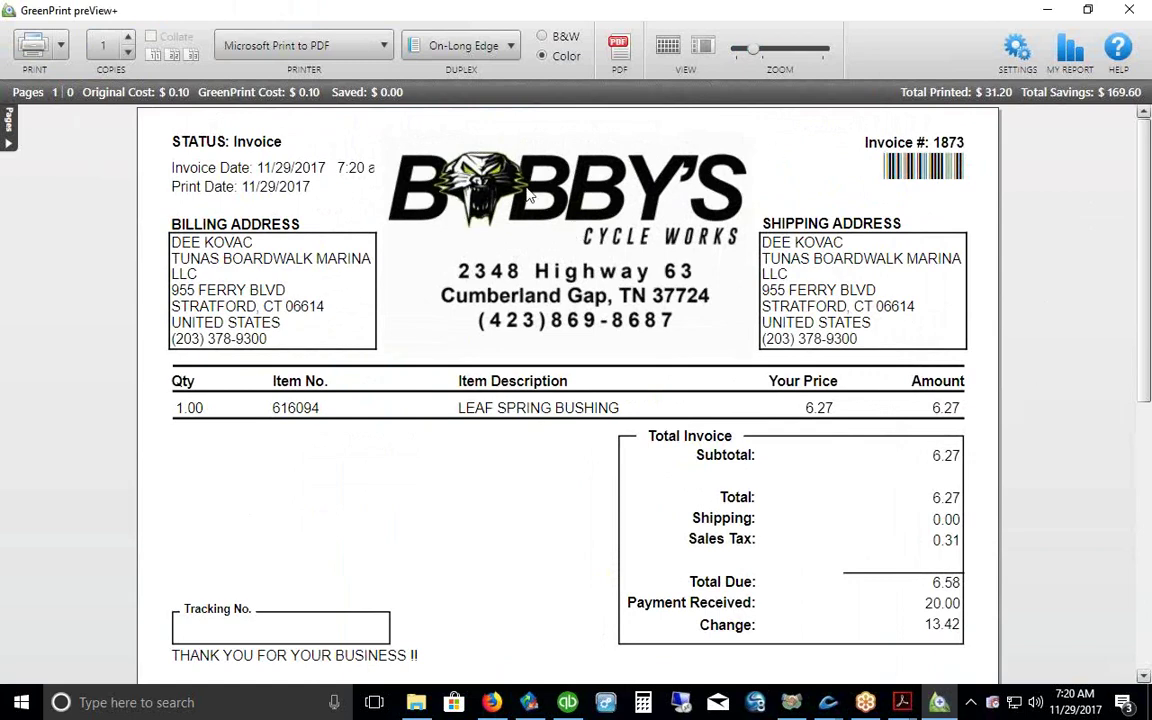
scroll(1147, 222, "down", 1)
left_click_drag(1147, 222, 1145, 272)
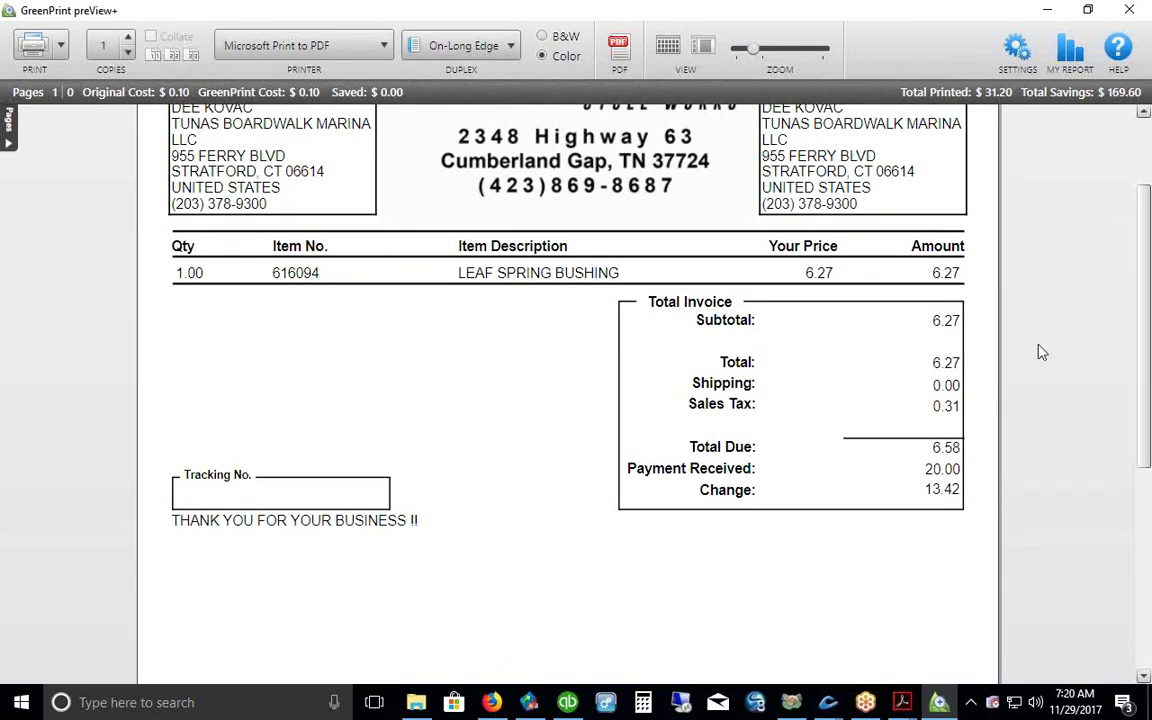
key("Escape")
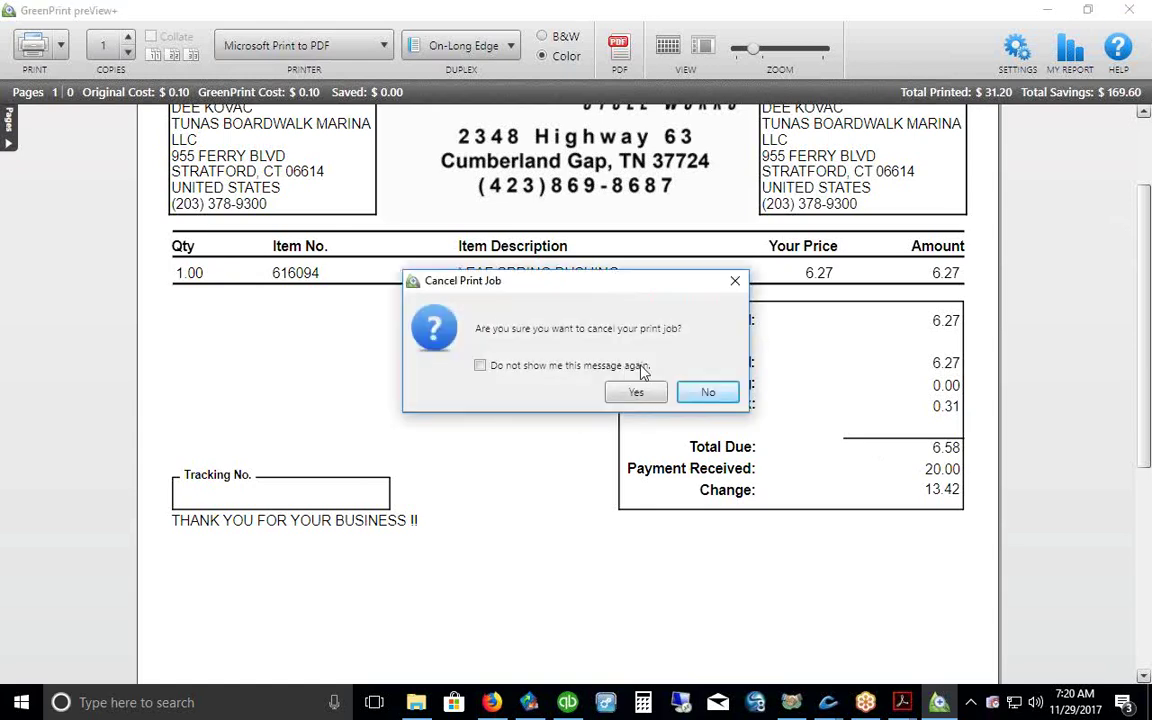
left_click(640, 393)
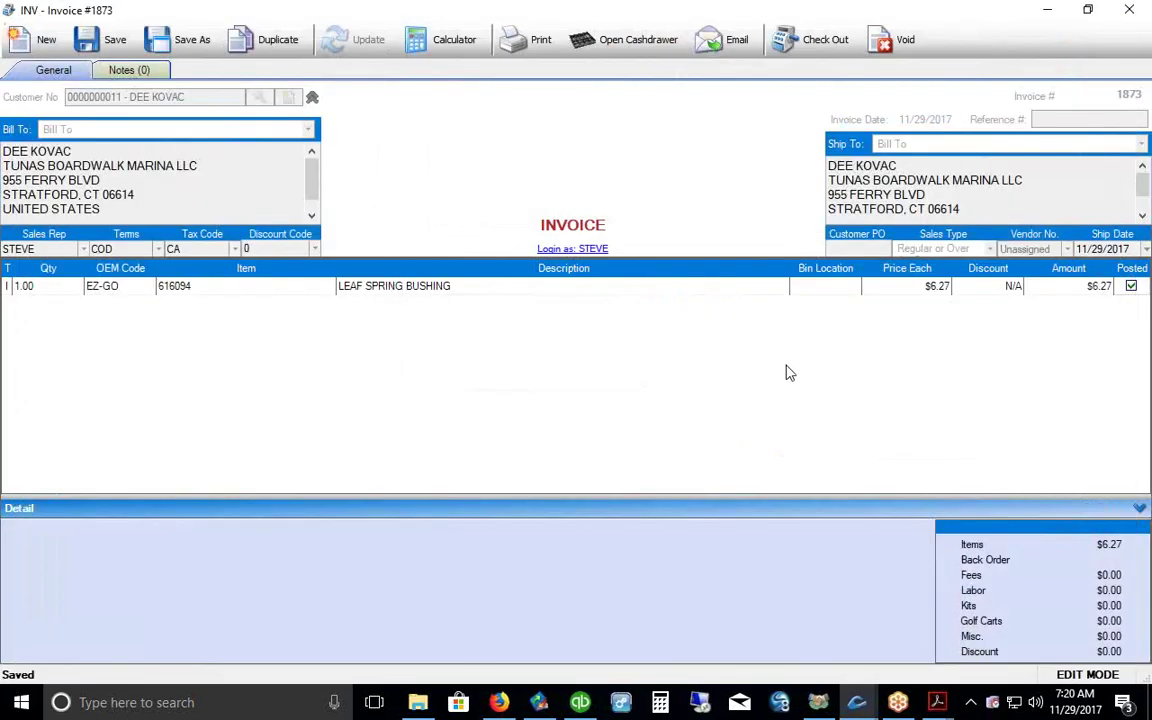
Step: Switch to 2017 Demo.pdf in Adobe Acrobat Reader and examine the Receipt Printer page with its sample parts receipt
left_click(937, 702)
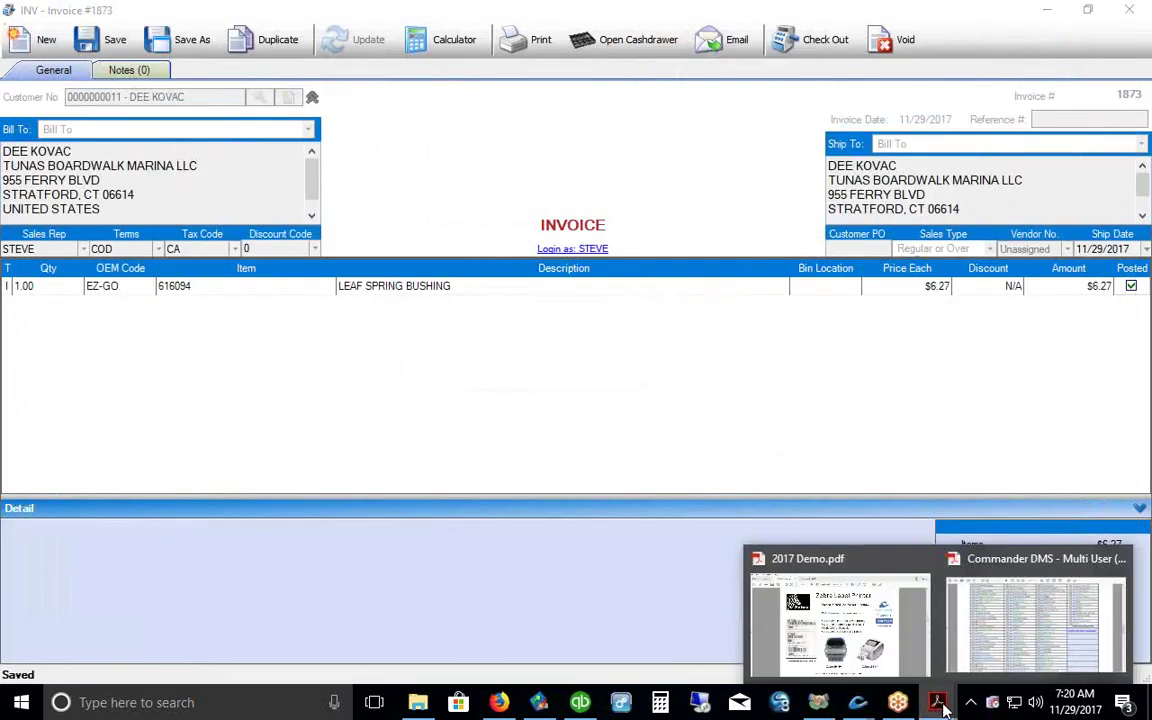
left_click(870, 655)
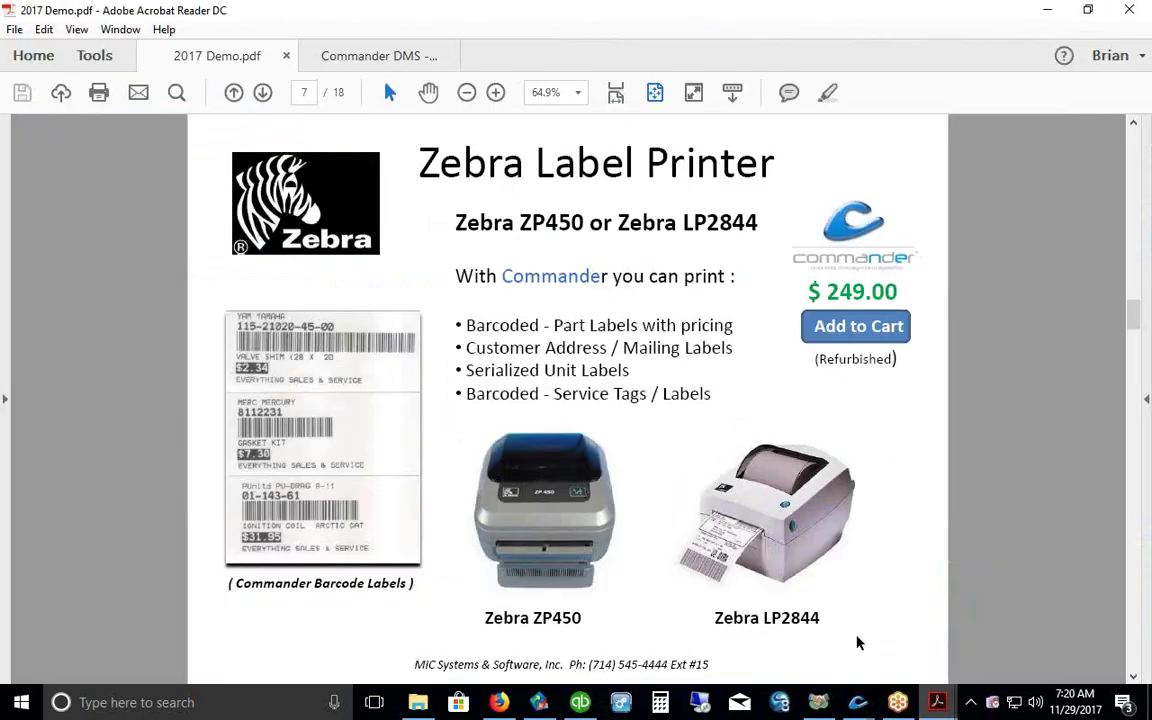
left_click(263, 92)
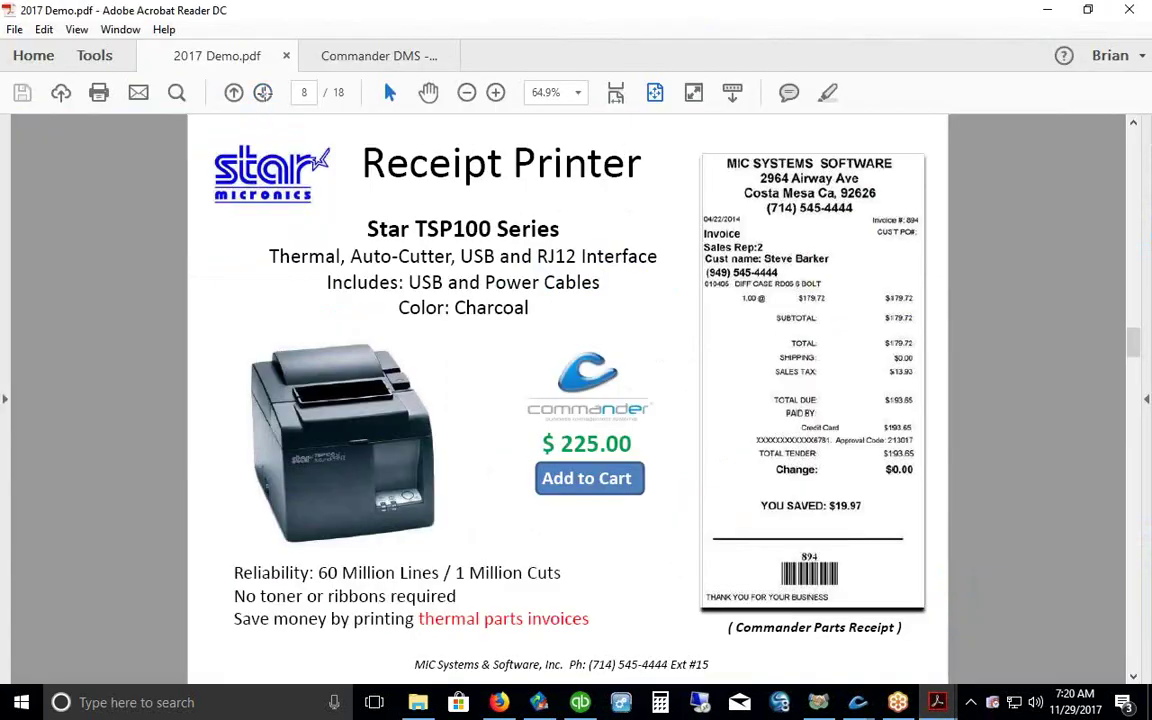
left_click(385, 451)
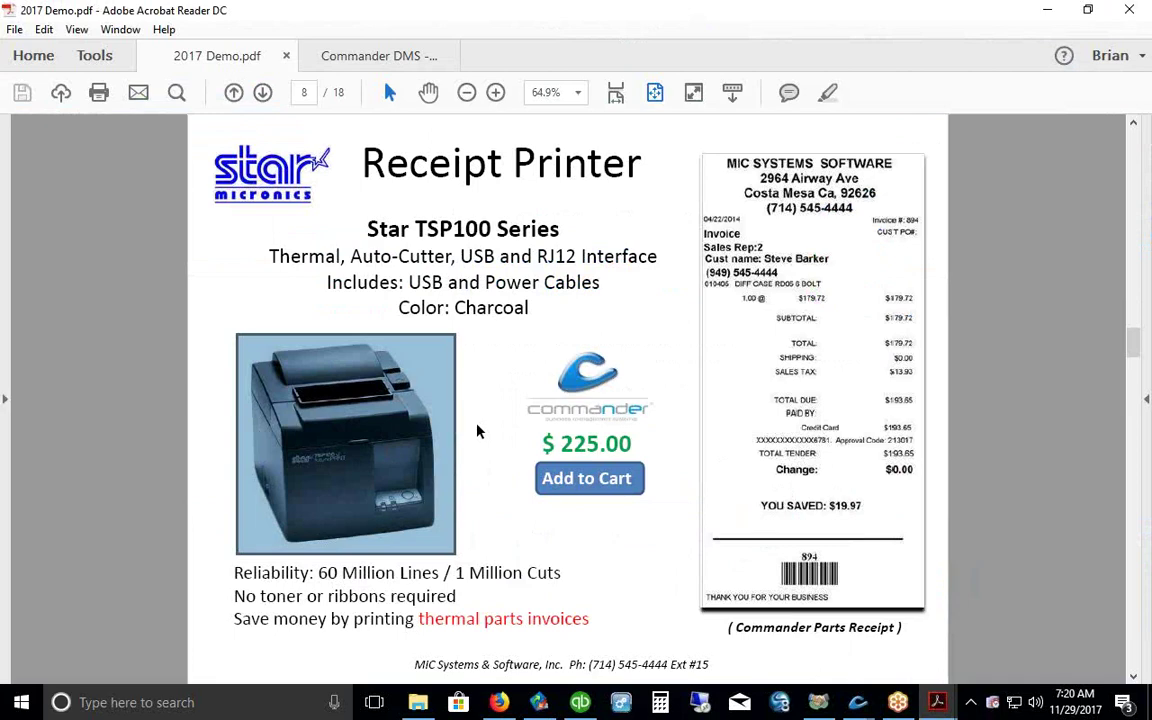
left_click(706, 322)
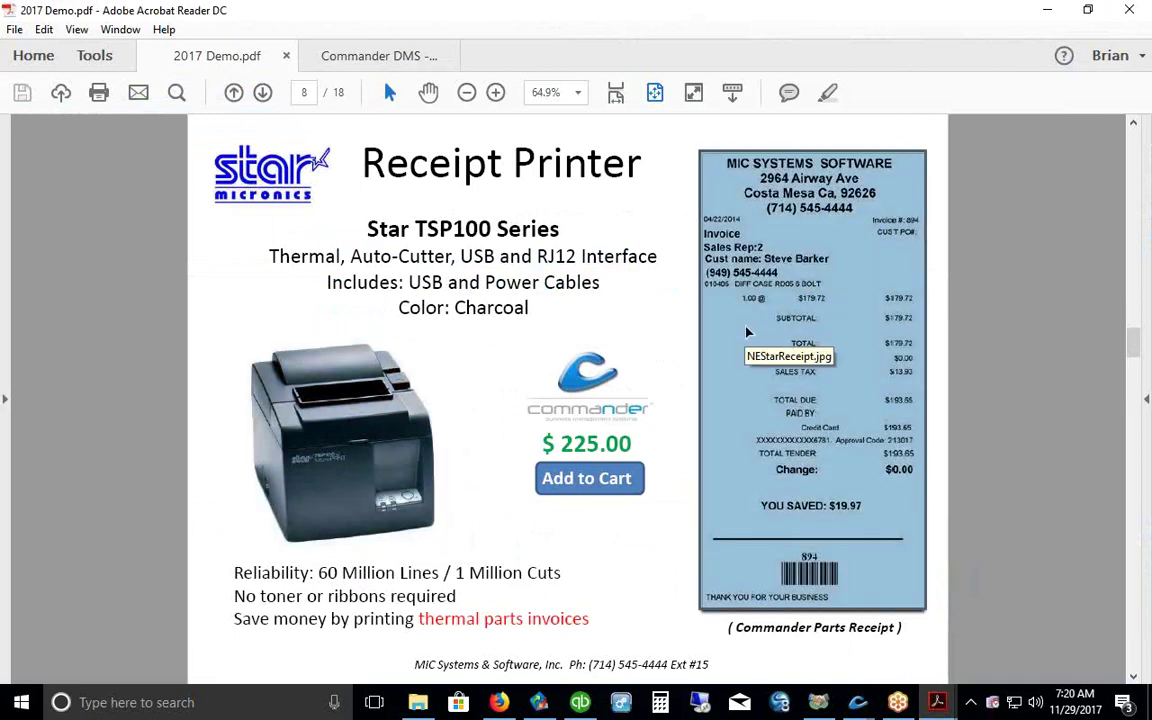
left_click(578, 543)
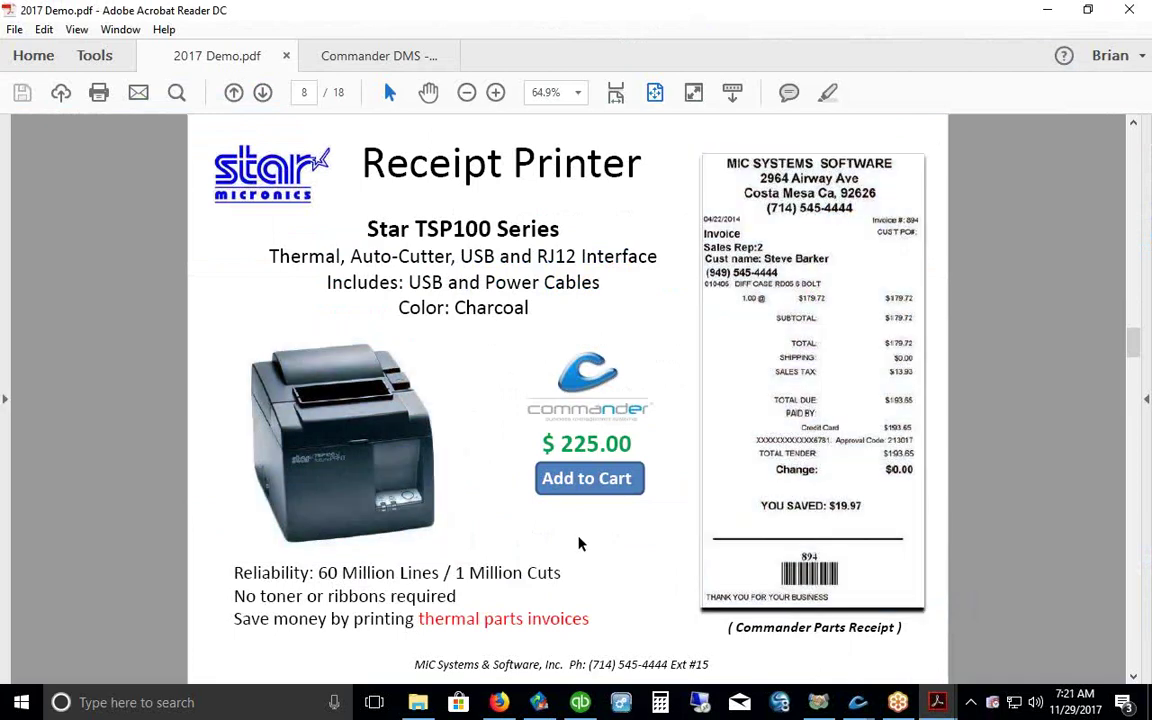
Step: Examine the Cash Drawer and Create Professional Repair Orders pages of the PDF, and return to the Receipt Printer page
left_click(264, 94)
left_click(645, 402)
left_click(565, 398)
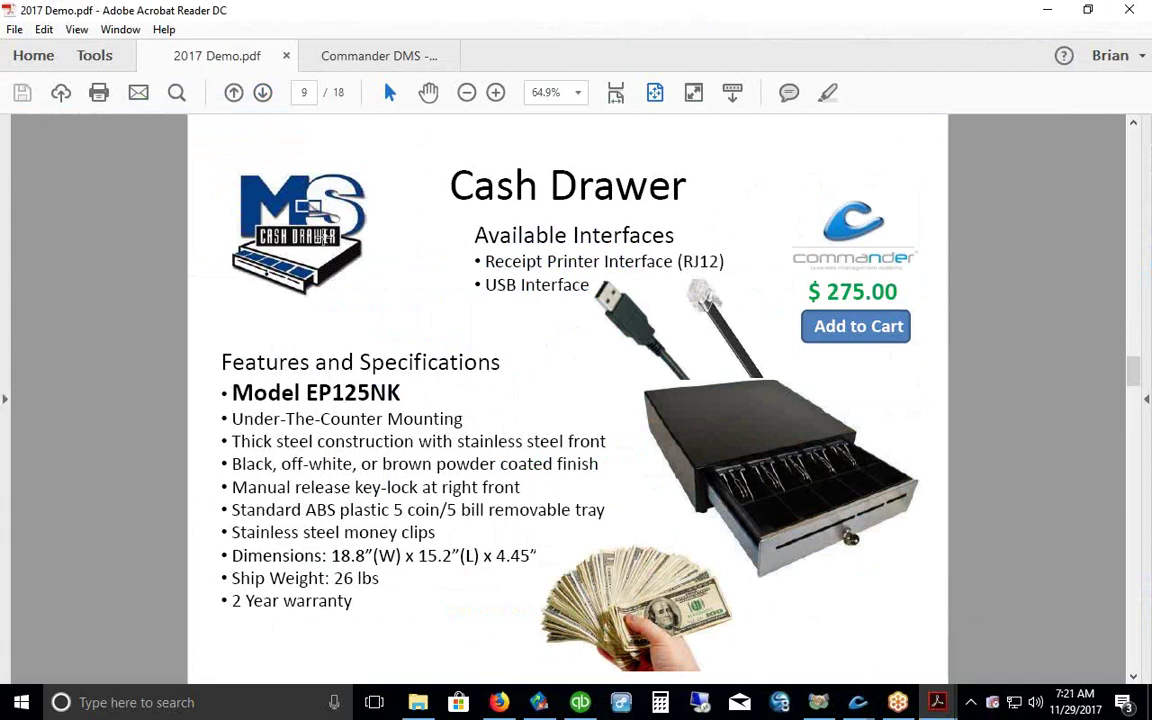
left_click(263, 92)
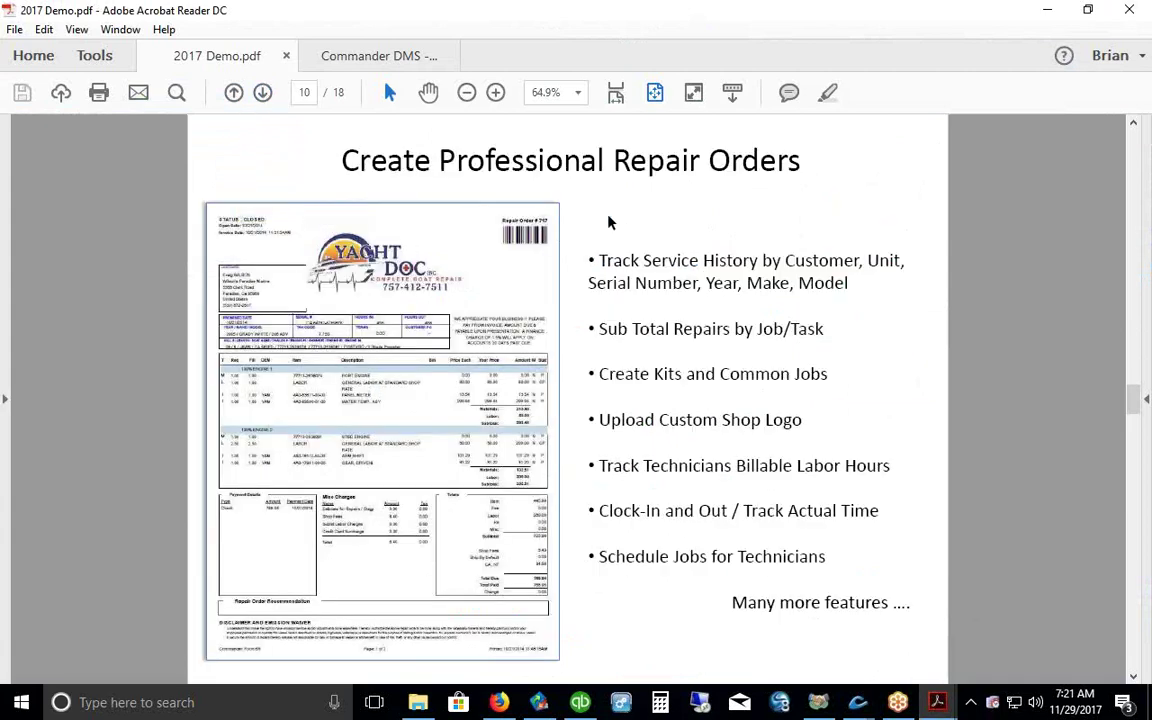
left_click(522, 267)
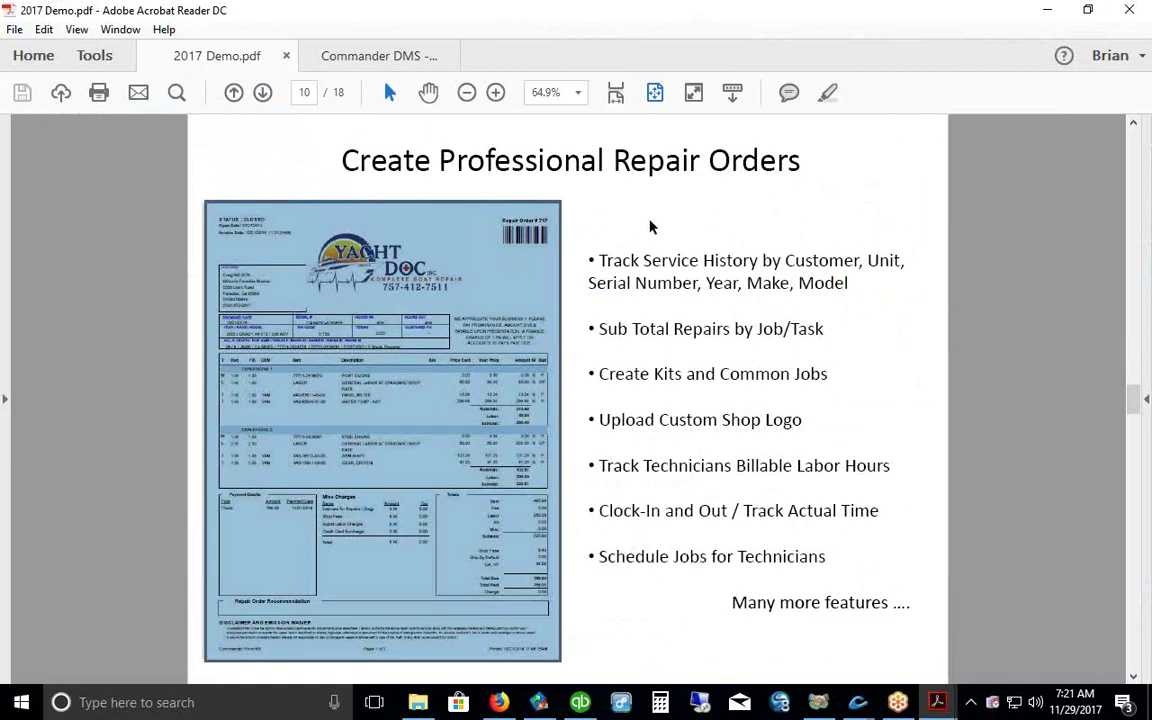
left_click(650, 227)
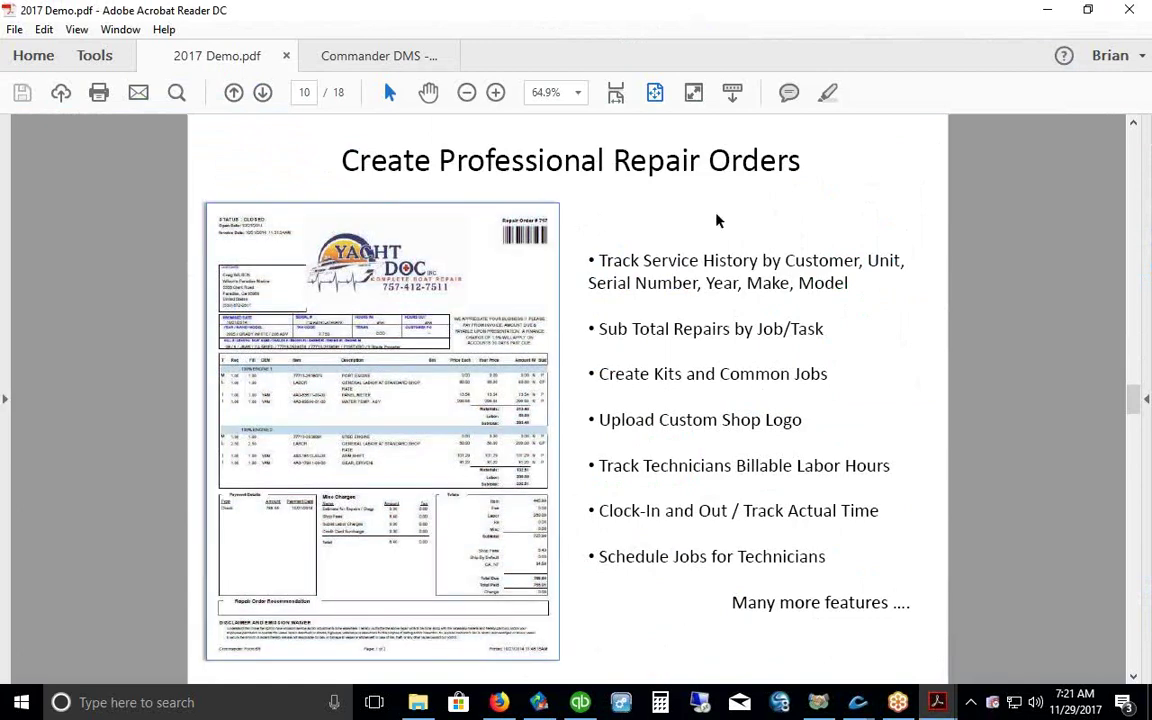
left_click(233, 93)
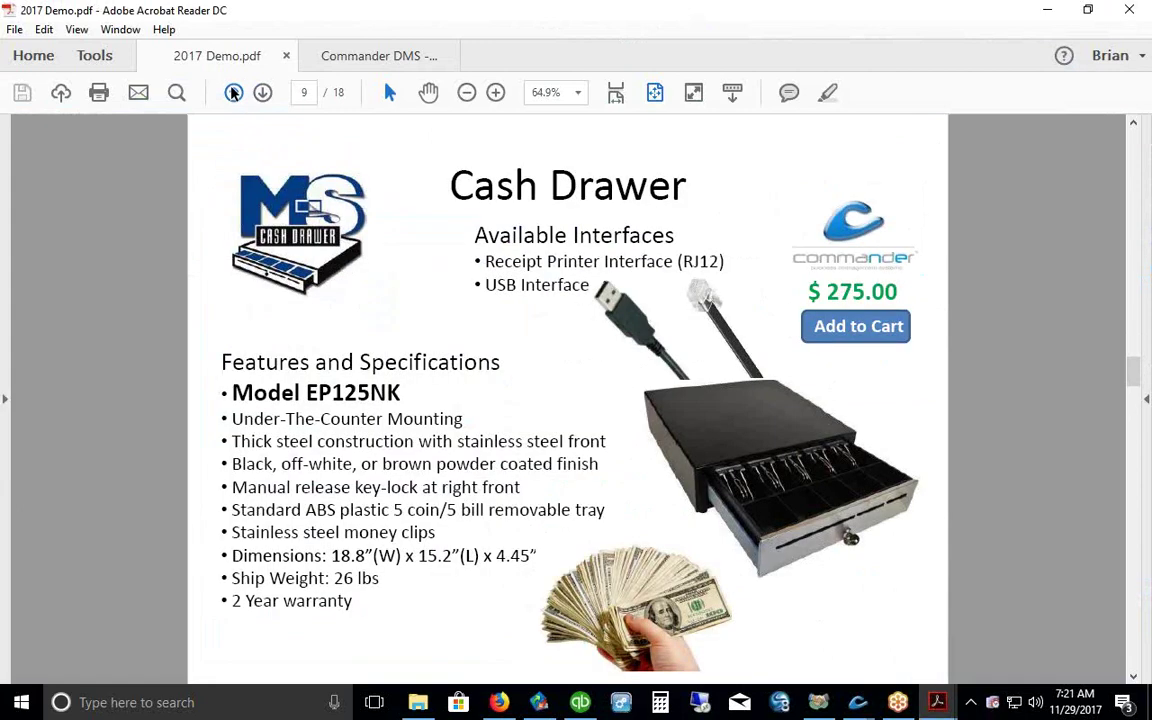
left_click(232, 90)
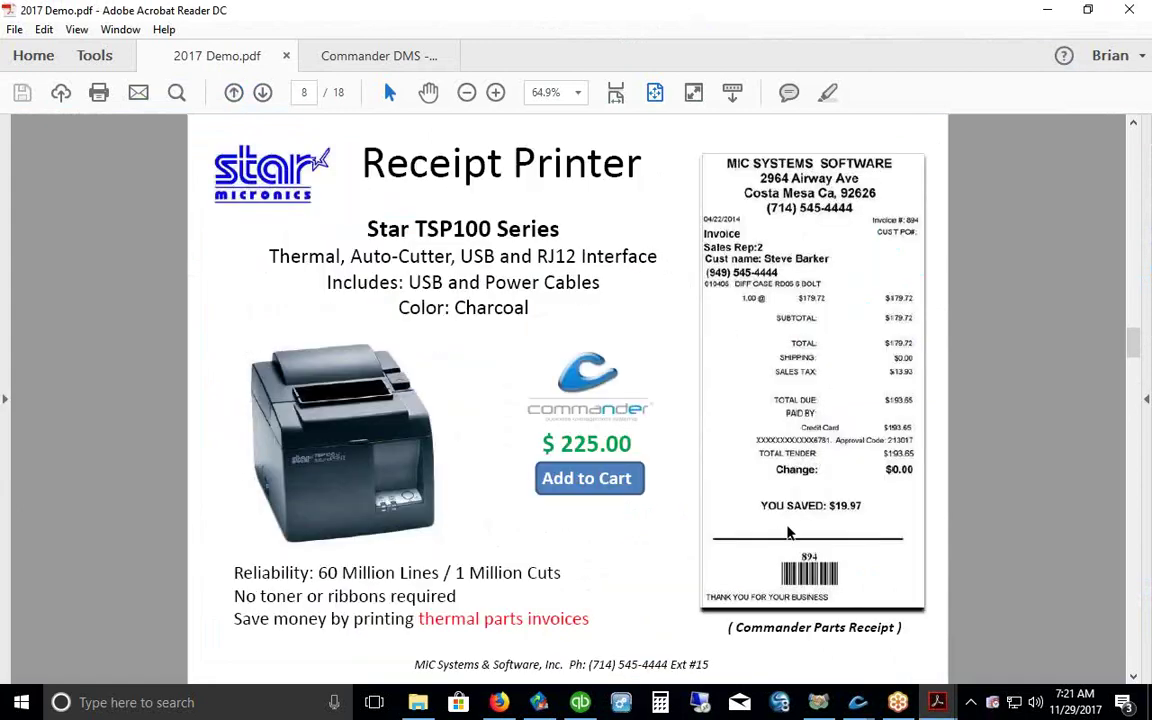
Step: Switch back to Commander NE, close the finished invoice, and return to the Sales/Invoicing list
mouse_move(857, 702)
left_click(931, 654)
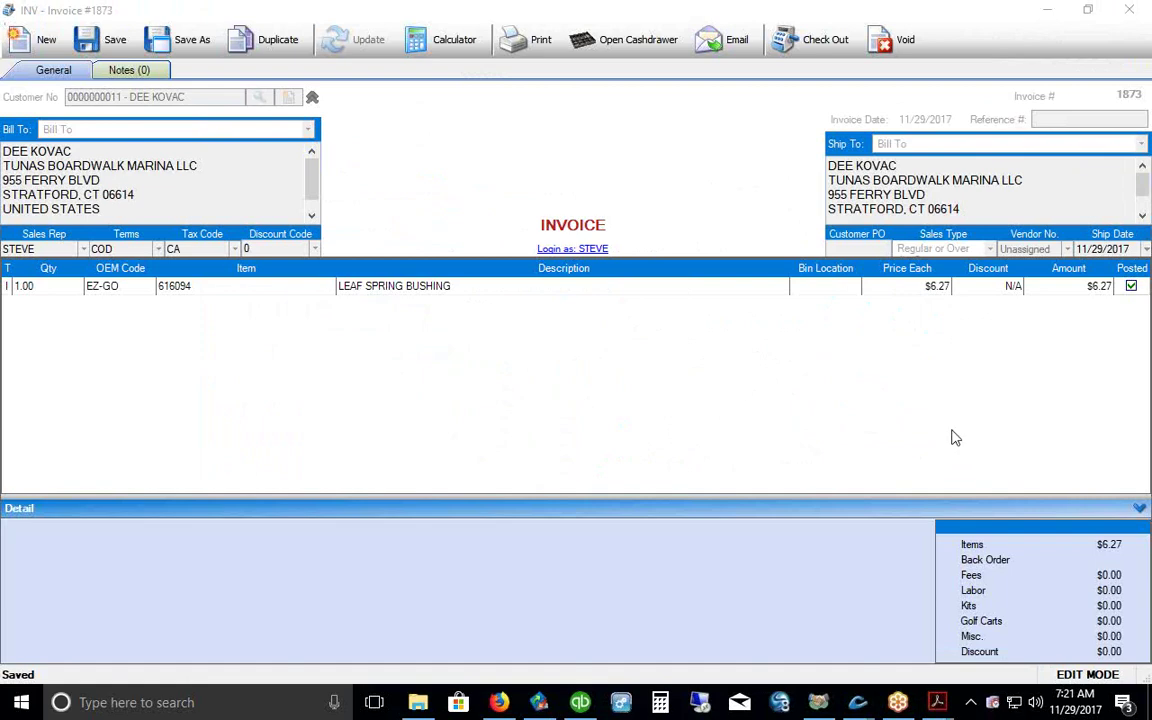
left_click(1129, 12)
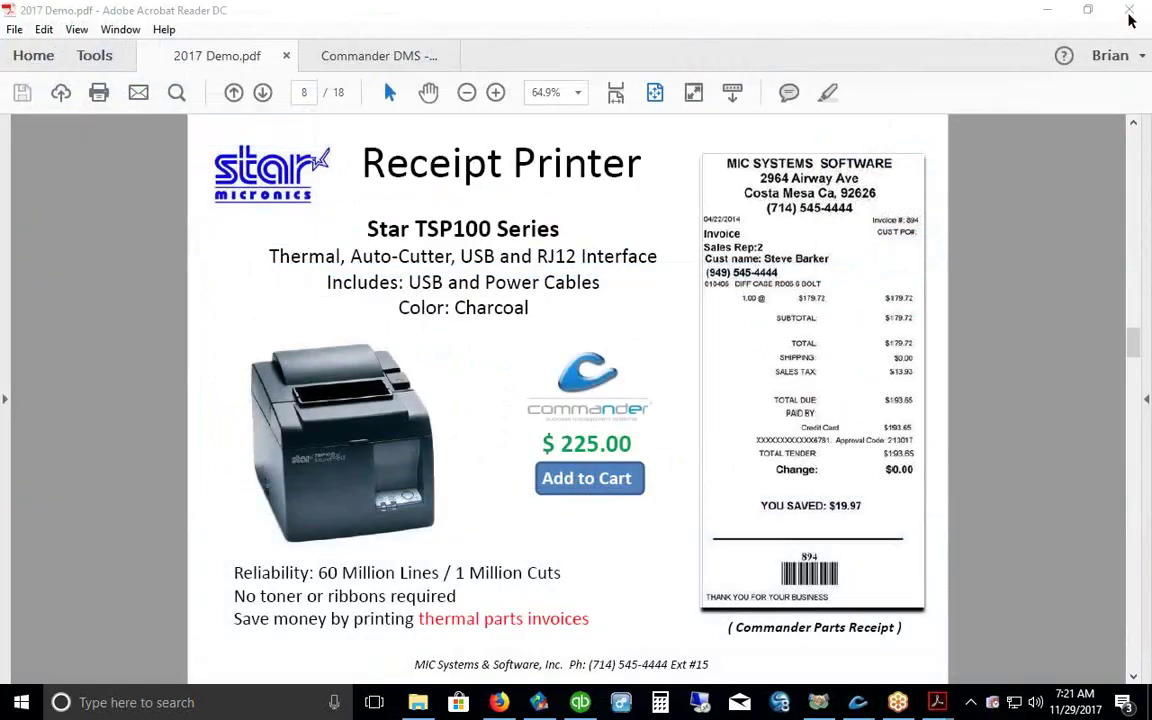
left_click(858, 702)
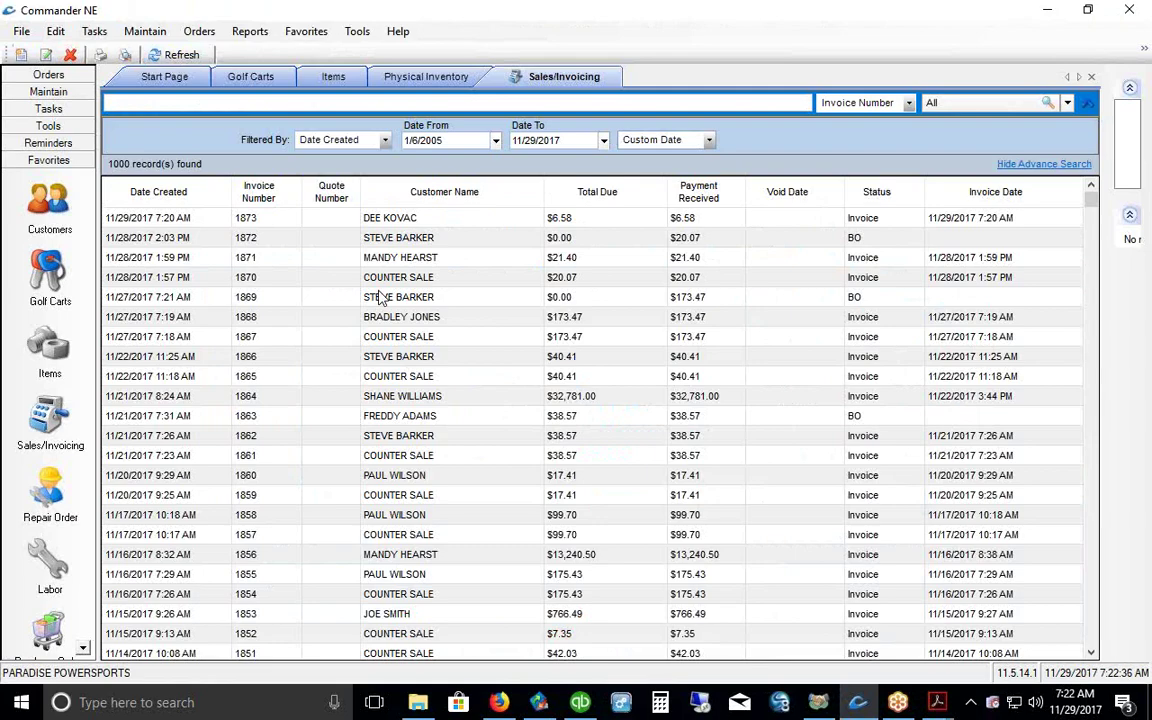
Step: Generate the accounting Payments report by payment date for the Month To Date period, covering all payments
left_click(247, 33)
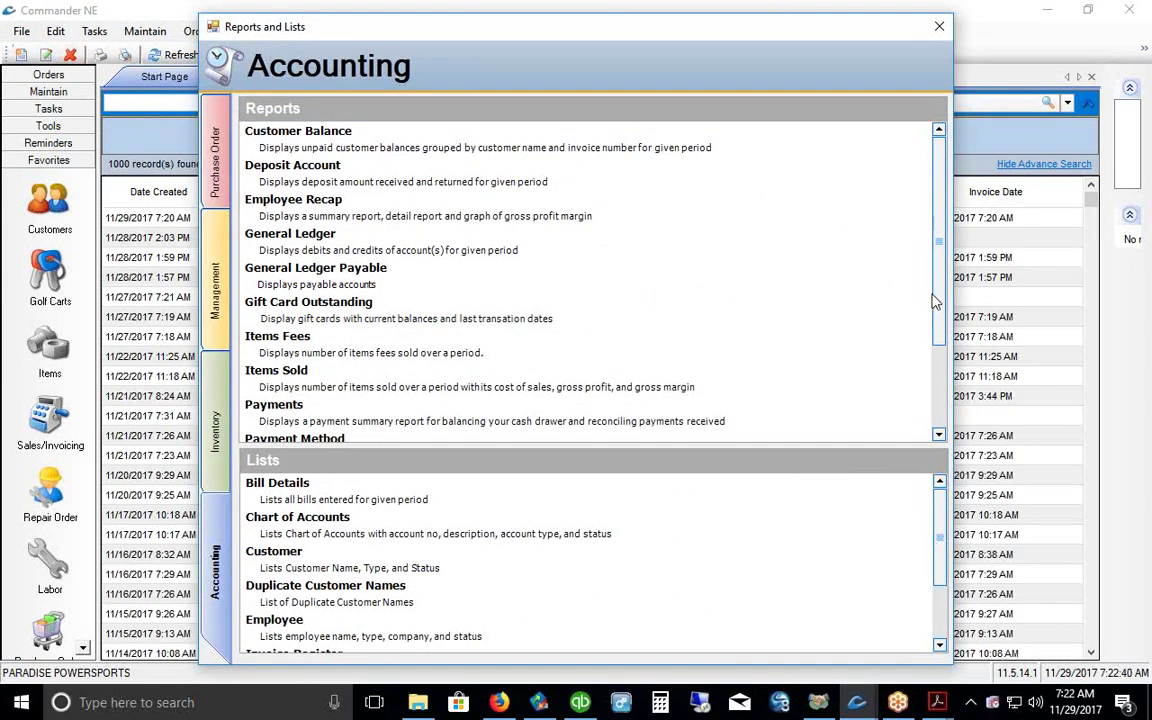
left_click_drag(940, 288, 953, 405)
double_click(430, 288)
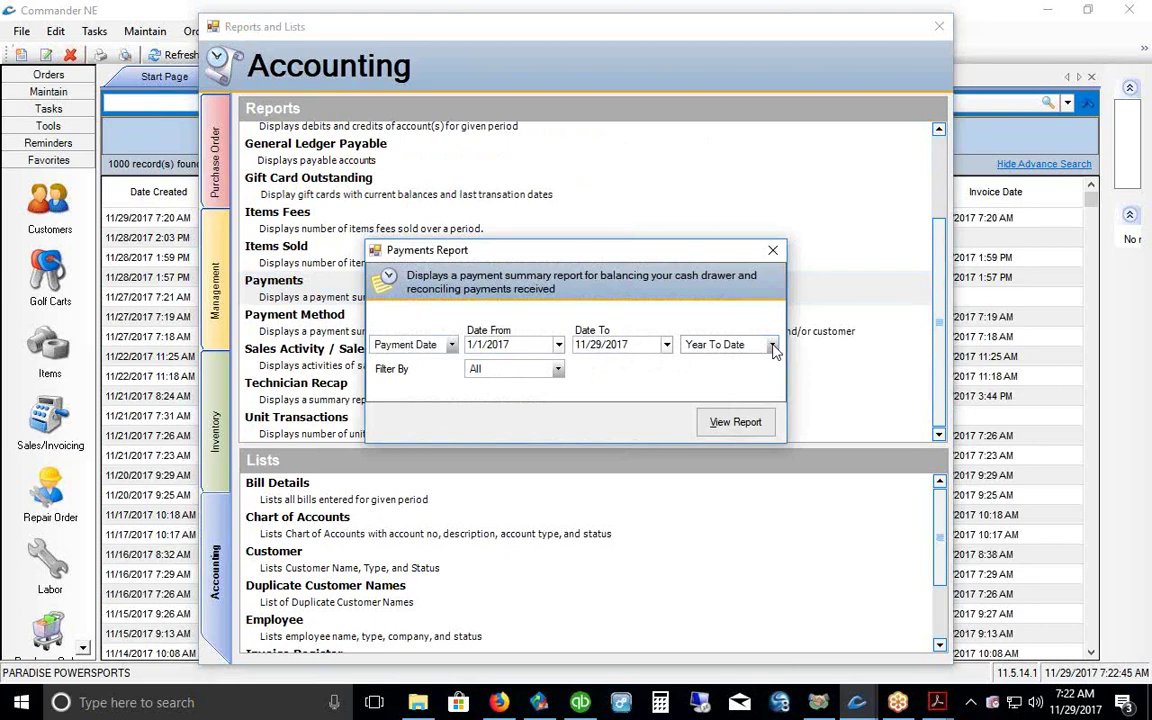
left_click(772, 346)
left_click(740, 376)
left_click(745, 424)
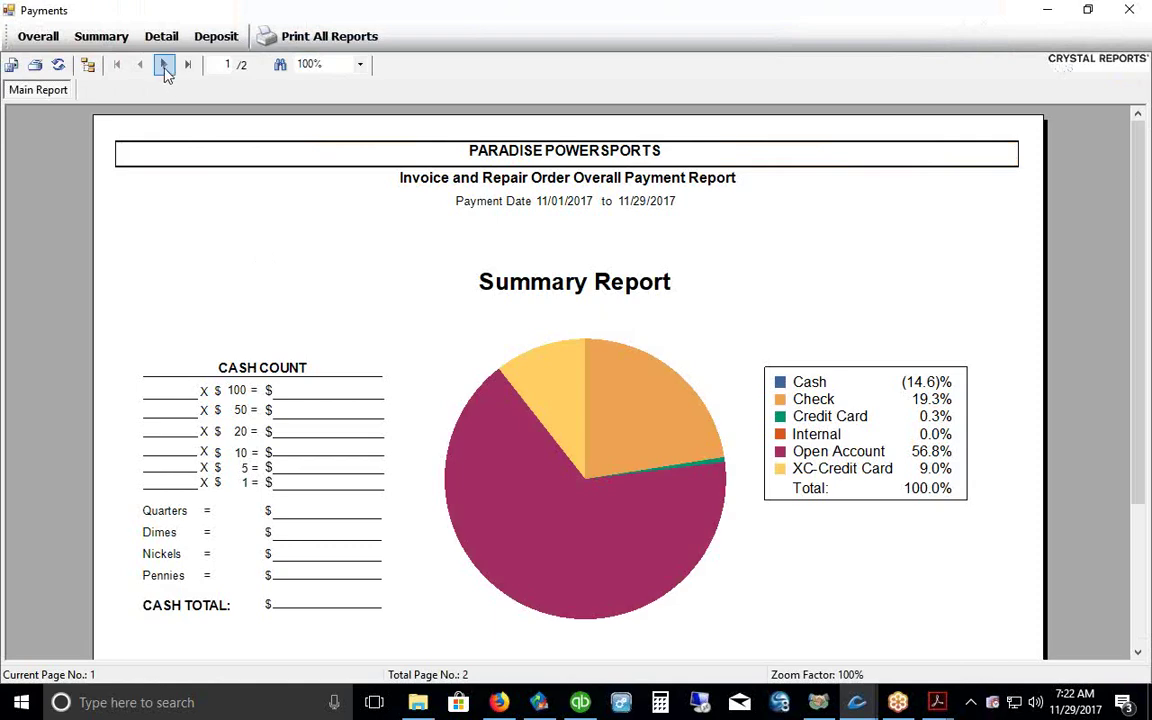
Step: Examine the report's payment reconciliation page, close the report and its options, and look through the available accounting reports
left_click(165, 66)
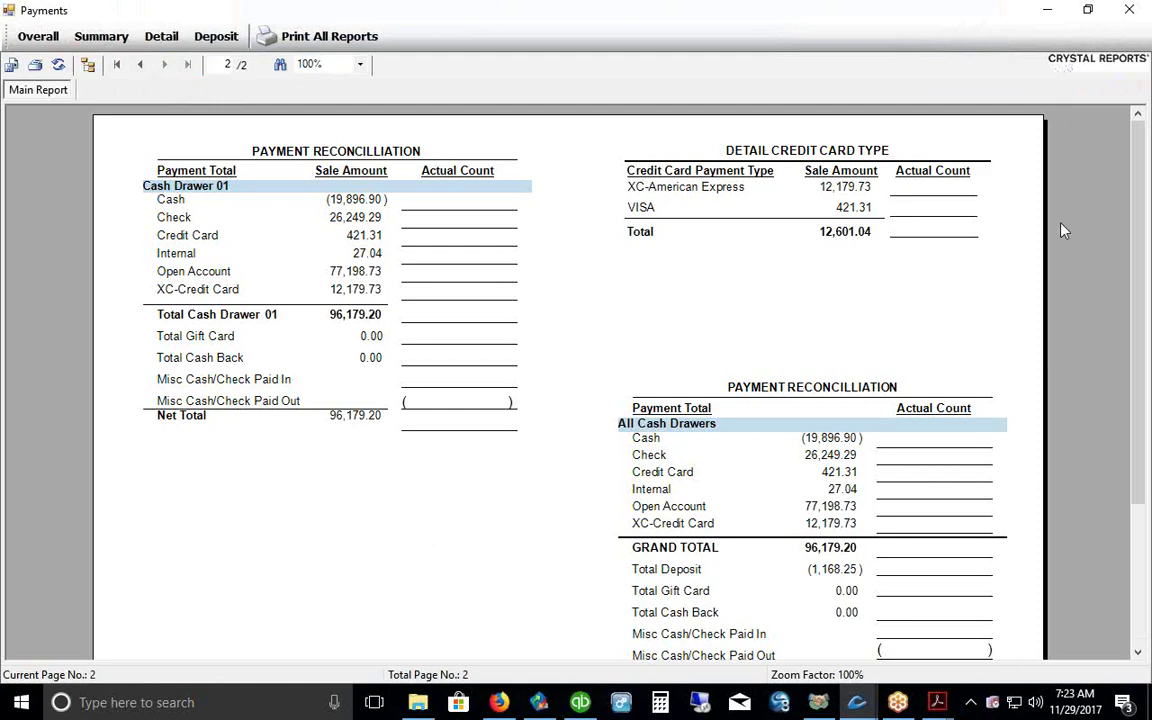
left_click(1133, 10)
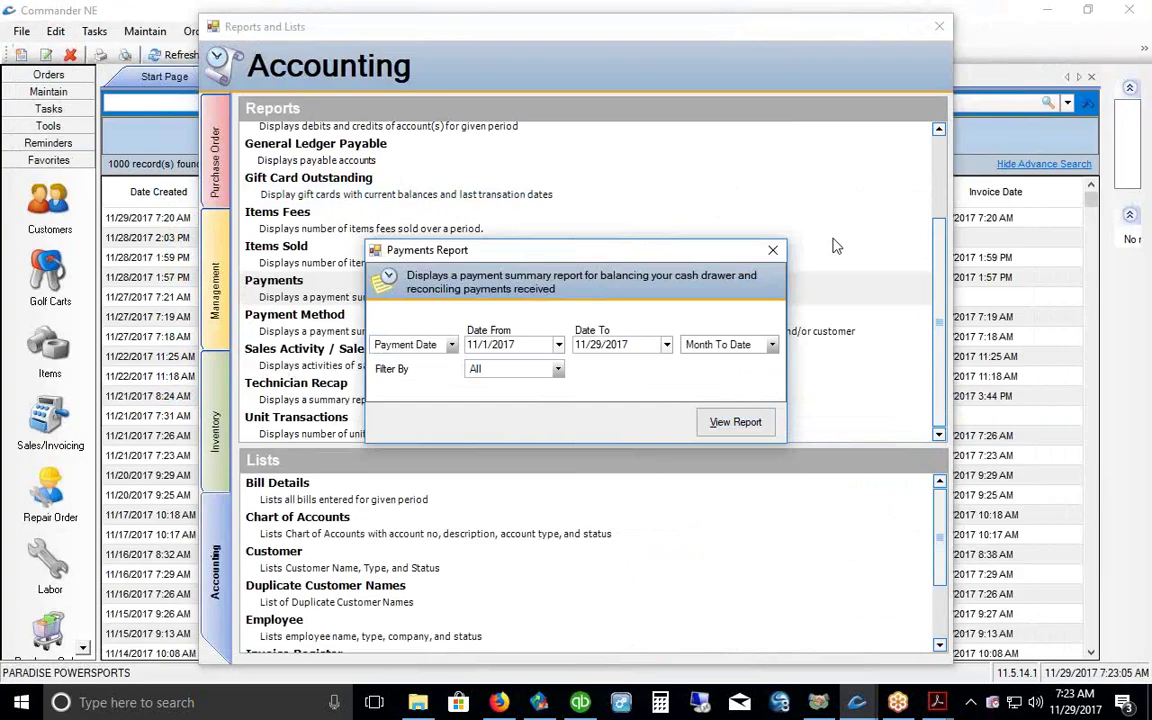
left_click(772, 249)
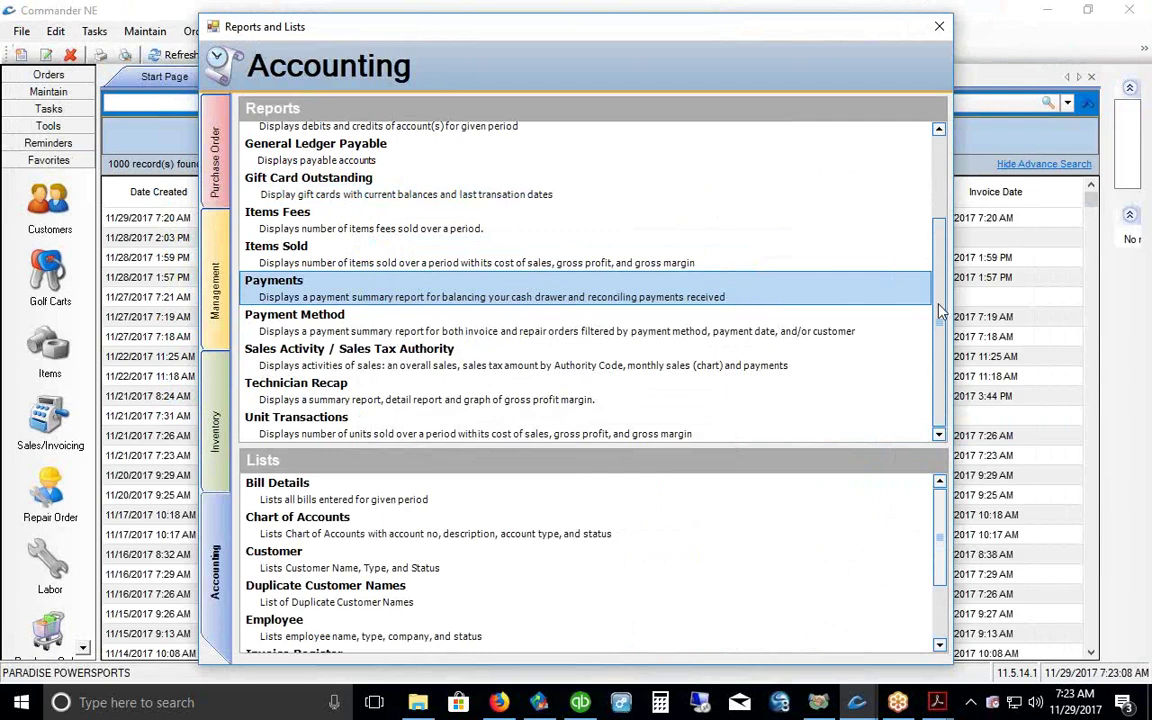
scroll(948, 218, "up", 3)
scroll(841, 307, "down", 3)
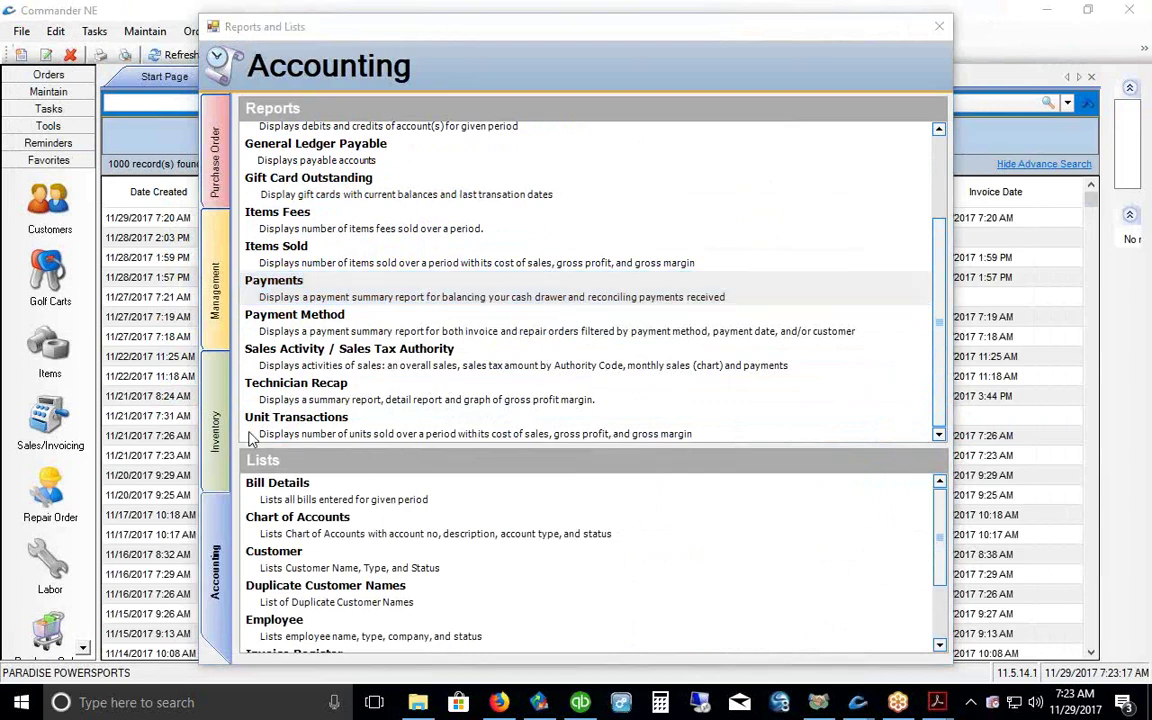
Step: Generate the Inventory Cost list from the inventory lists, limited to items with an on-hand quantity greater than 0
left_click(218, 432)
left_click(300, 456)
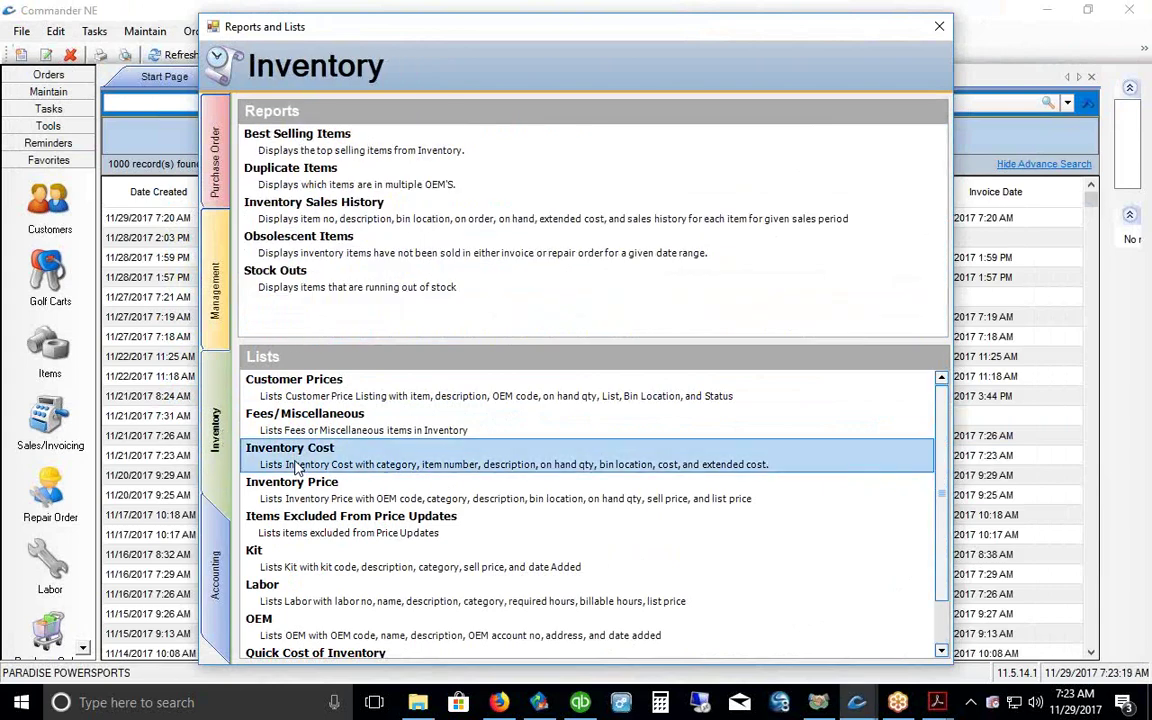
double_click(425, 460)
left_click(588, 391)
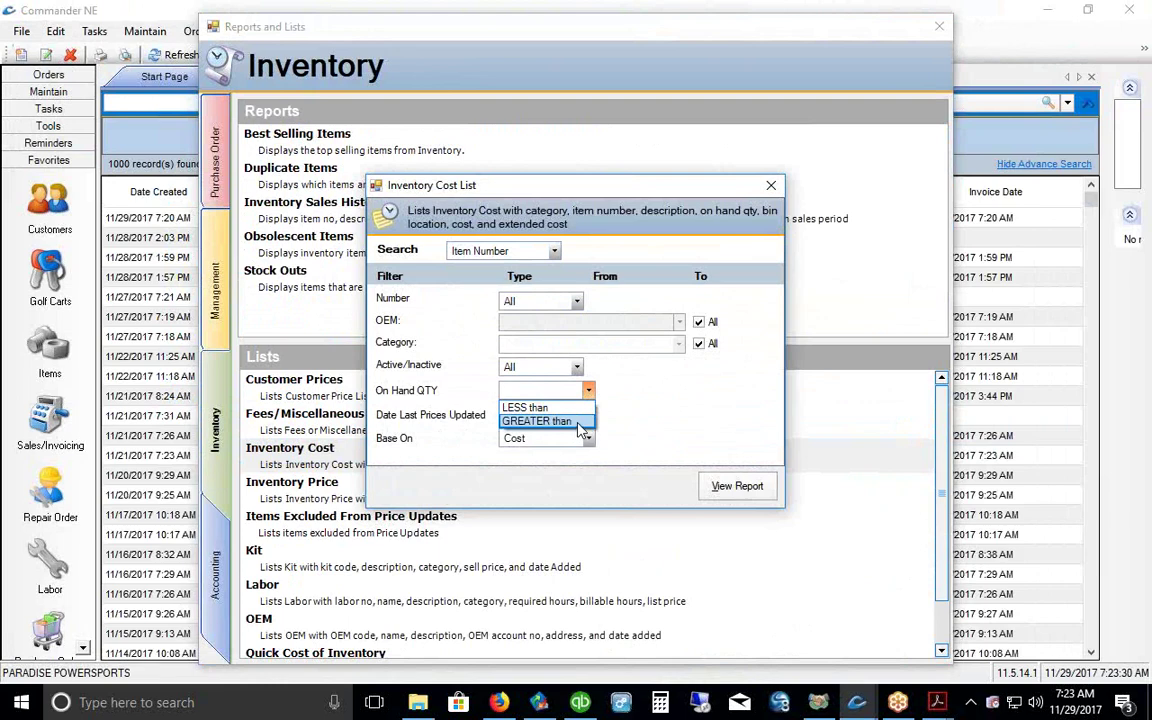
left_click(580, 422)
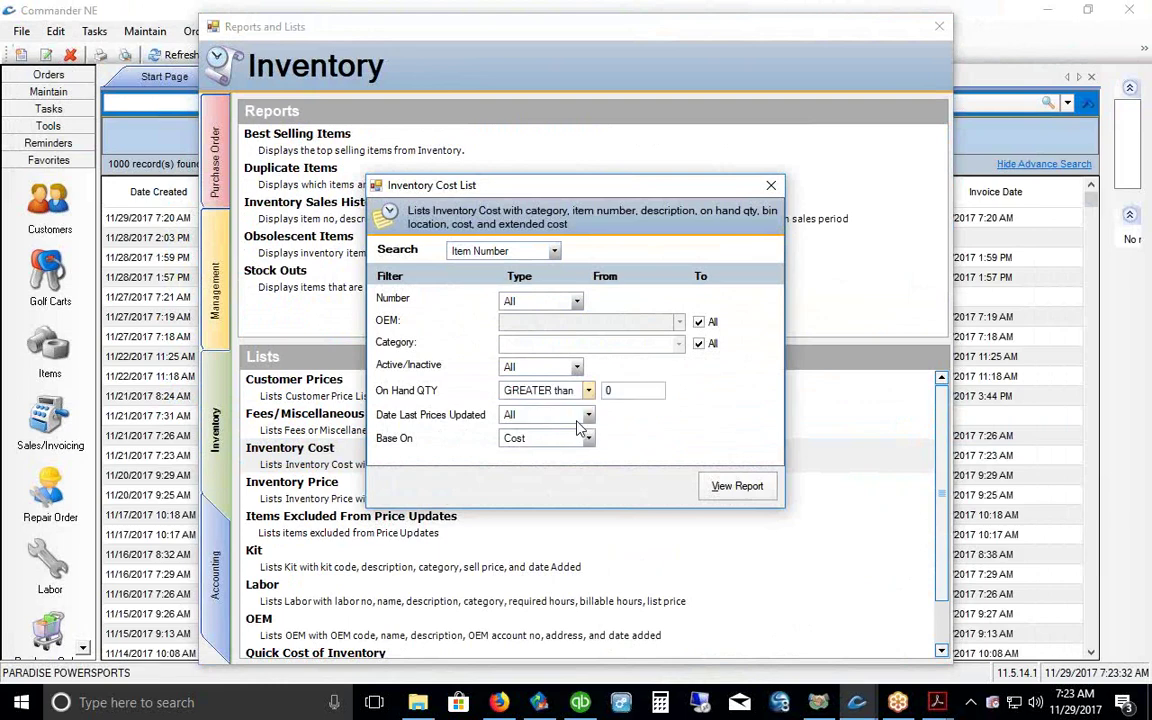
double_click(612, 391)
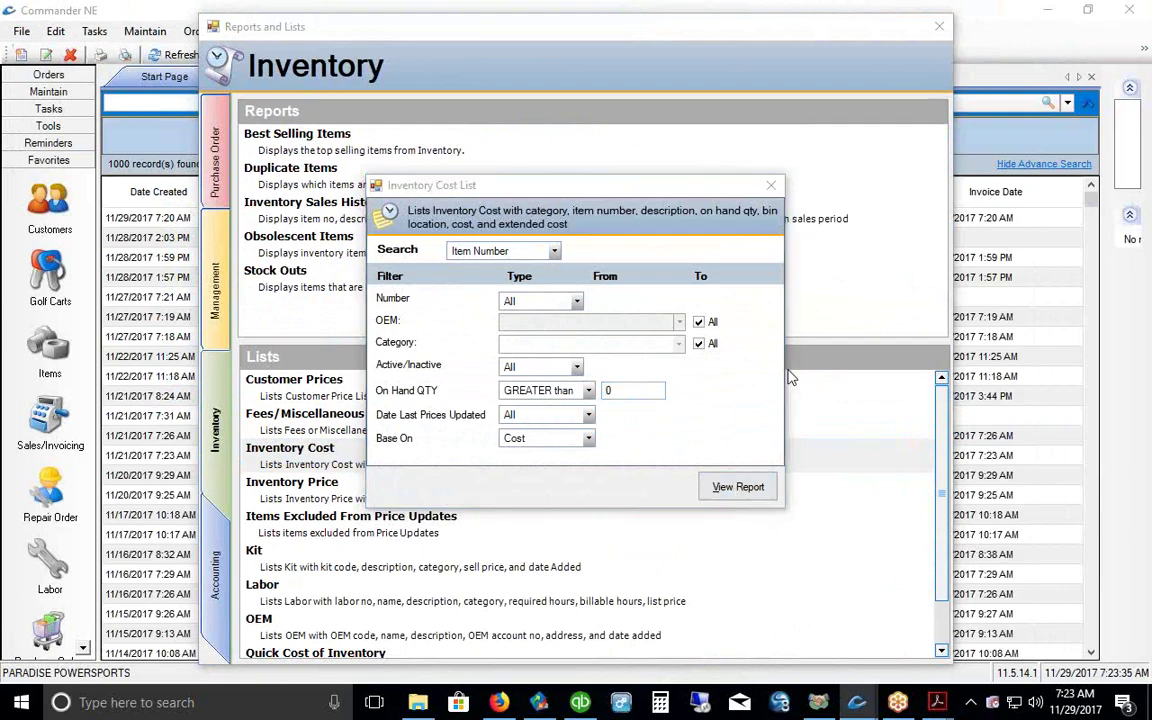
left_click(722, 487)
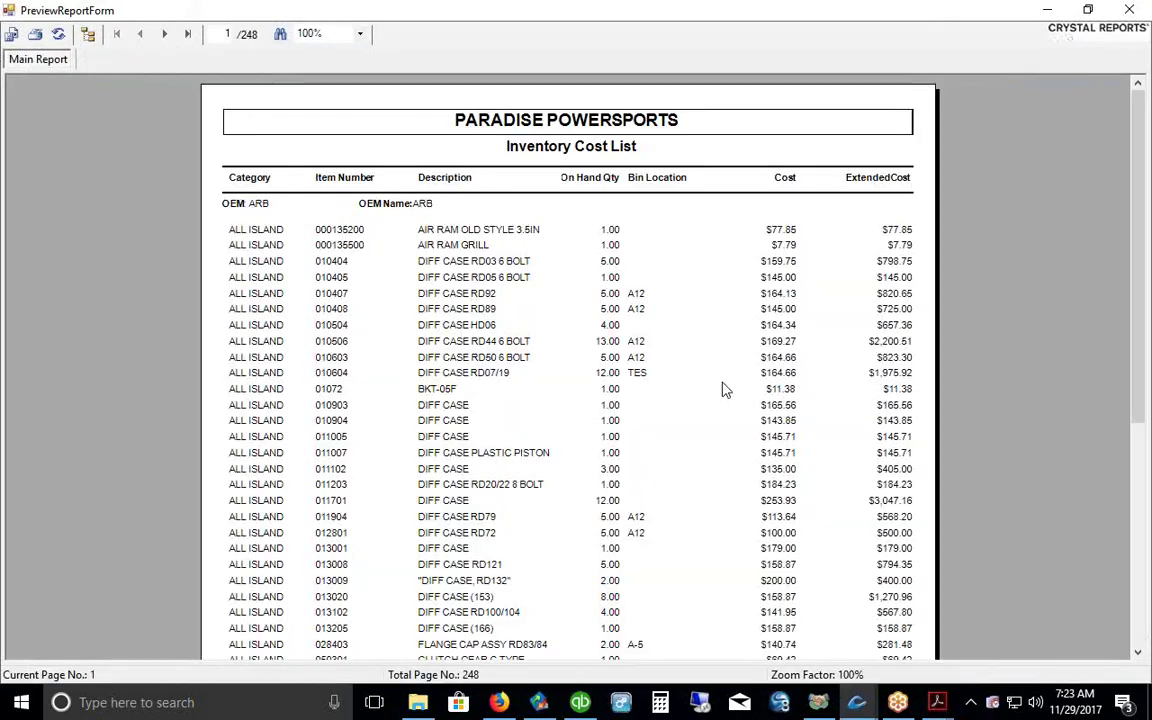
Step: Examine the first page of the Inventory Cost List, including the ARB group's total quantity and extended cost
scroll(913, 314, "down", 5)
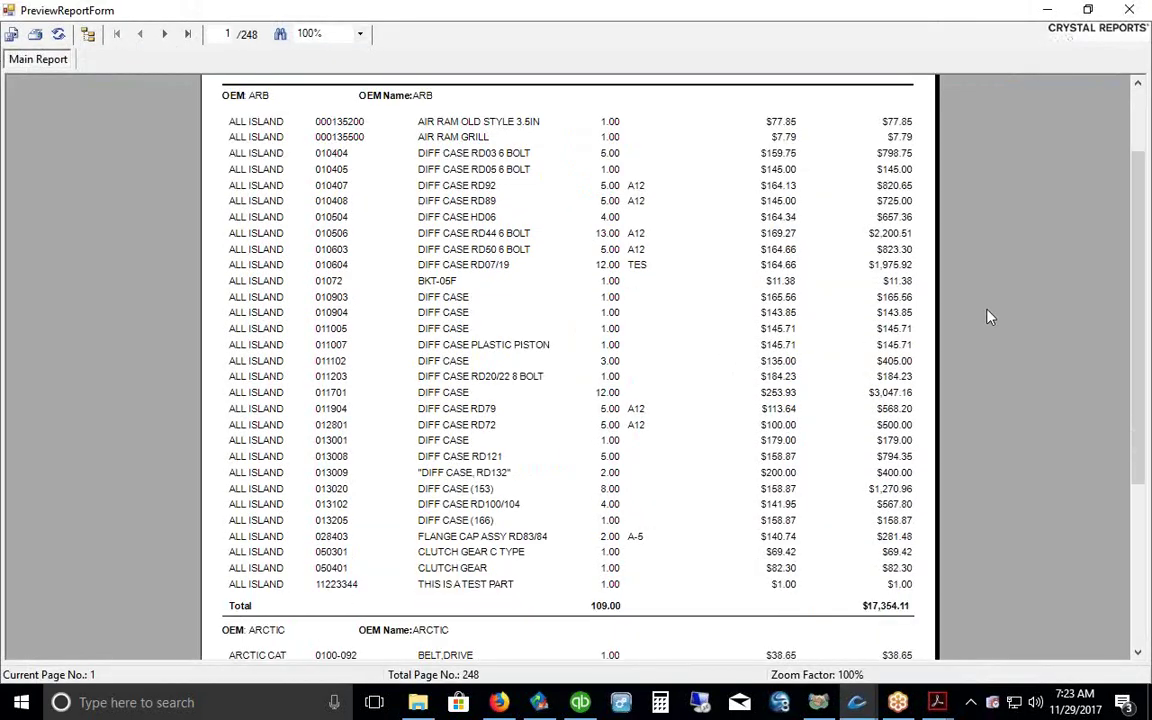
scroll(988, 316, "down", 4)
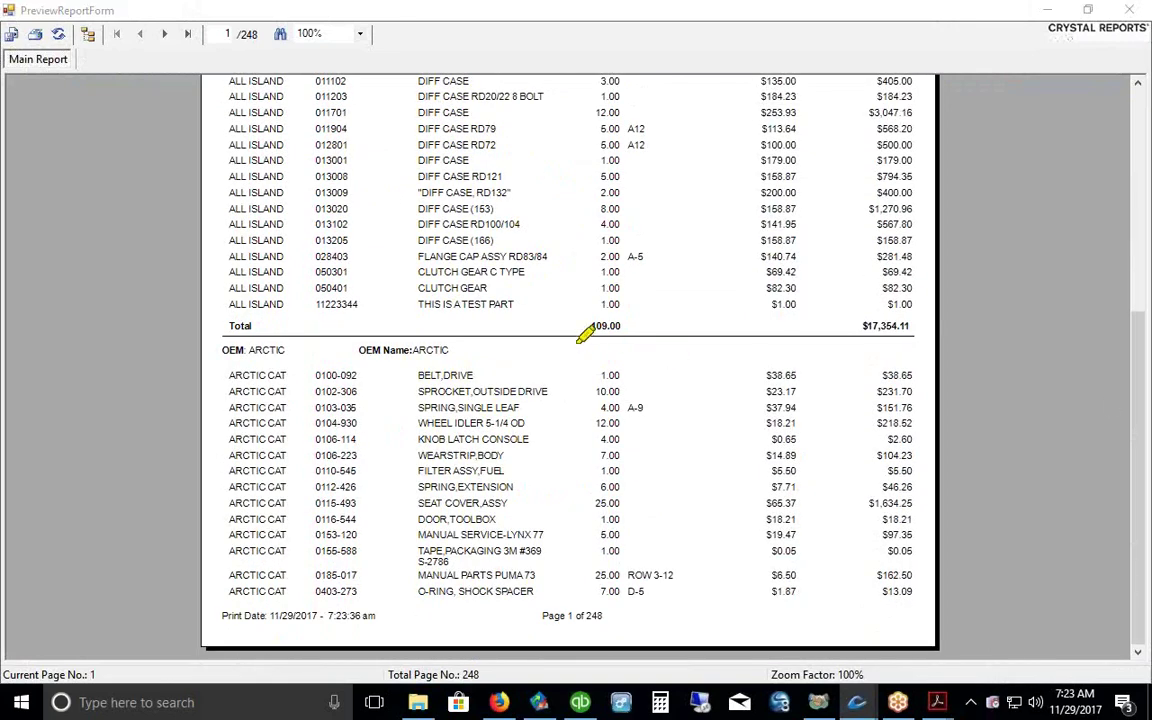
left_click_drag(636, 341, 576, 340)
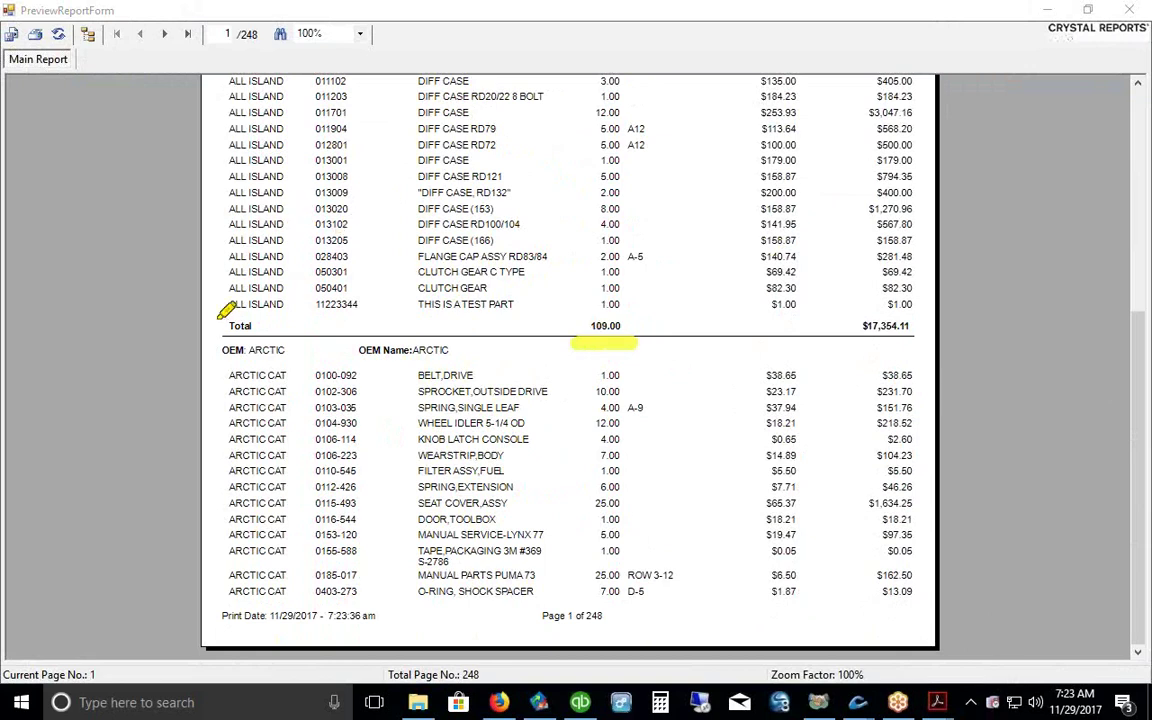
left_click_drag(229, 298, 290, 298)
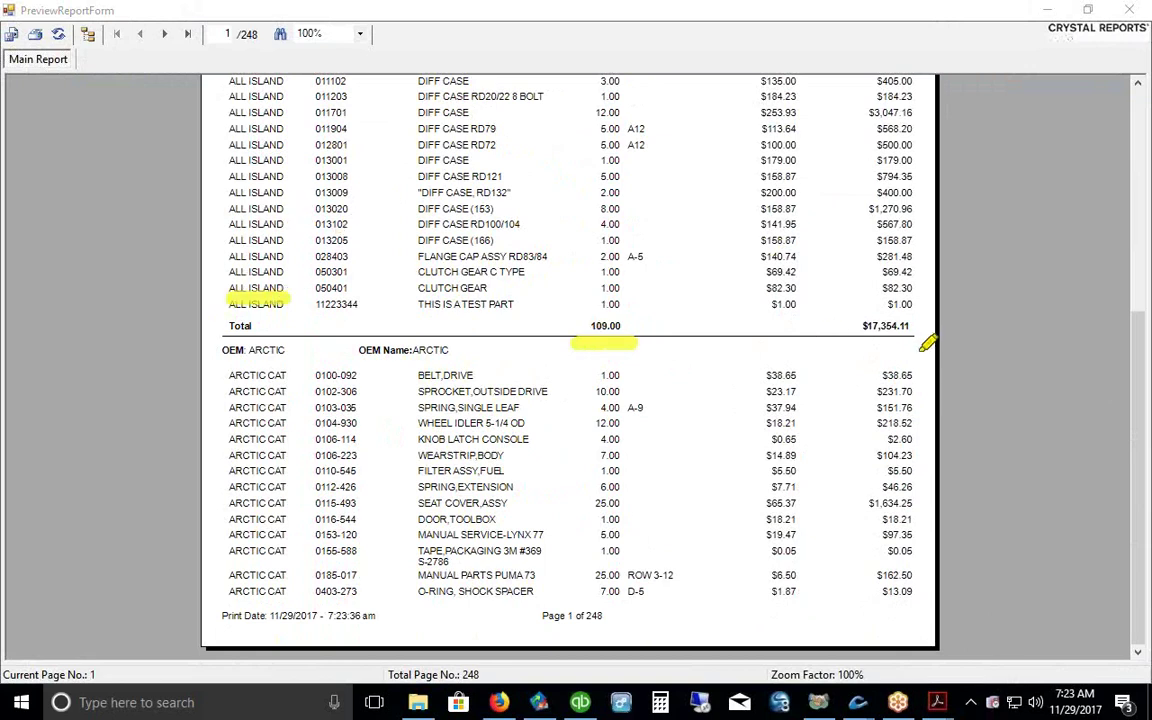
left_click_drag(848, 341, 922, 341)
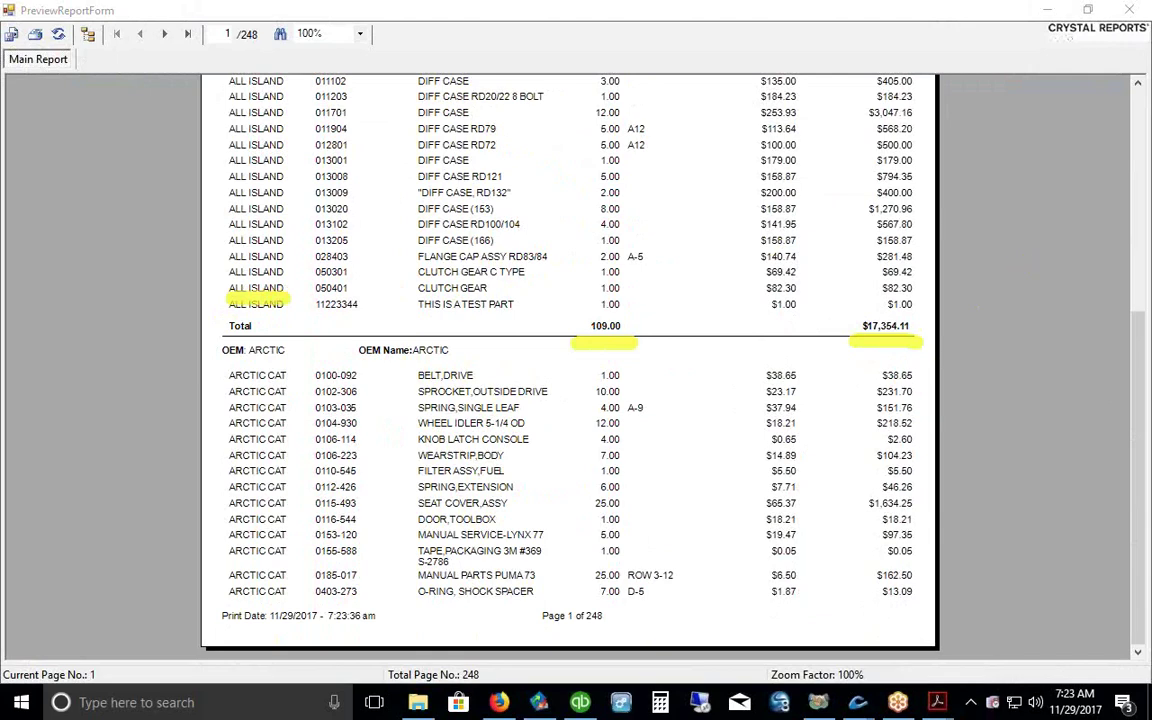
key("Escape")
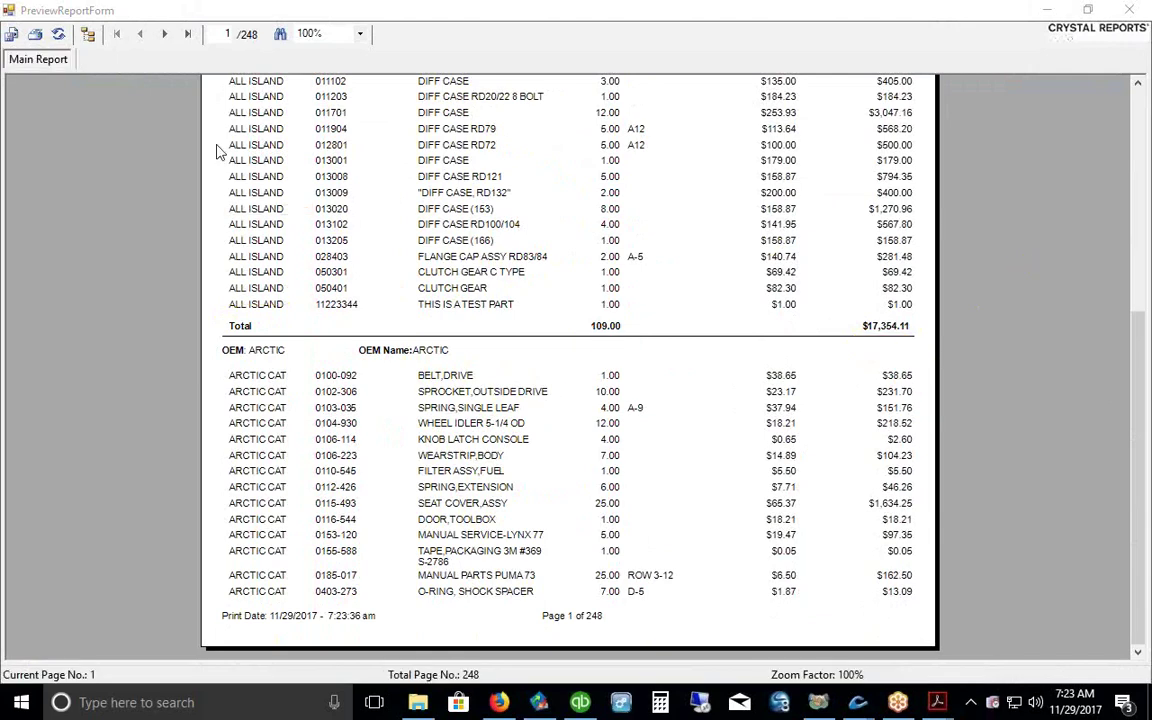
Step: Page through the Inventory Cost List to its last page and examine the grand total of quantity and extended cost
left_click(164, 34)
left_click(164, 34)
left_click(164, 34)
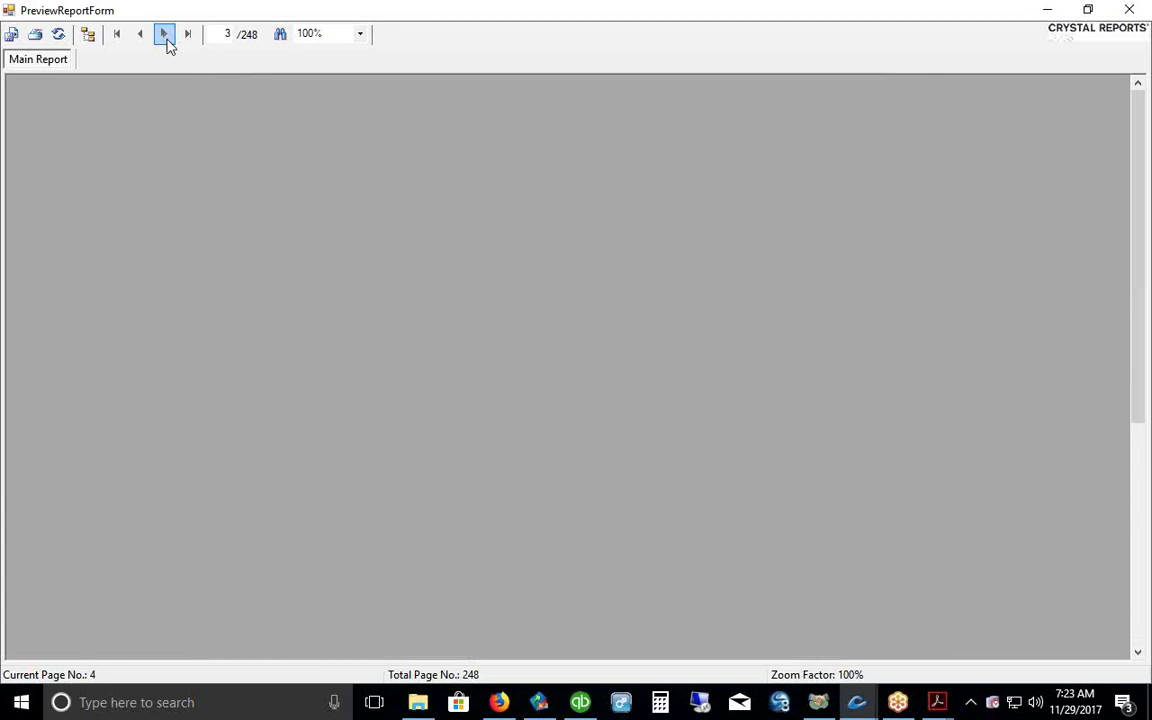
left_click(164, 34)
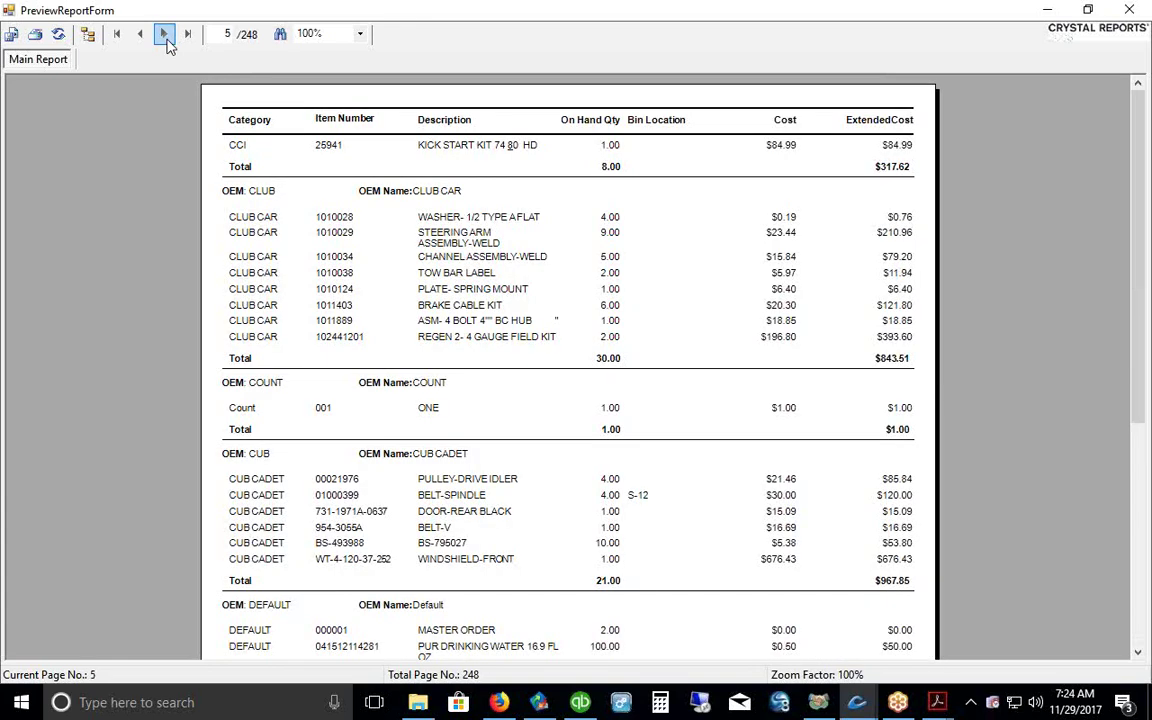
left_click(164, 34)
left_click(164, 34)
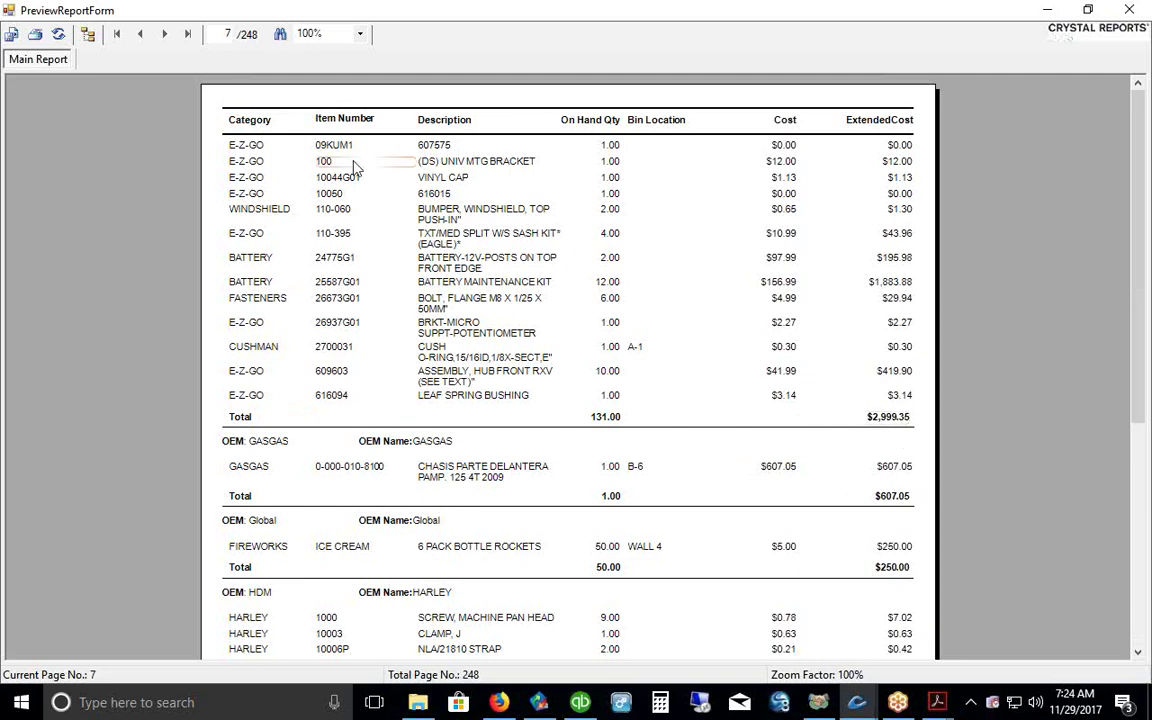
left_click(188, 36)
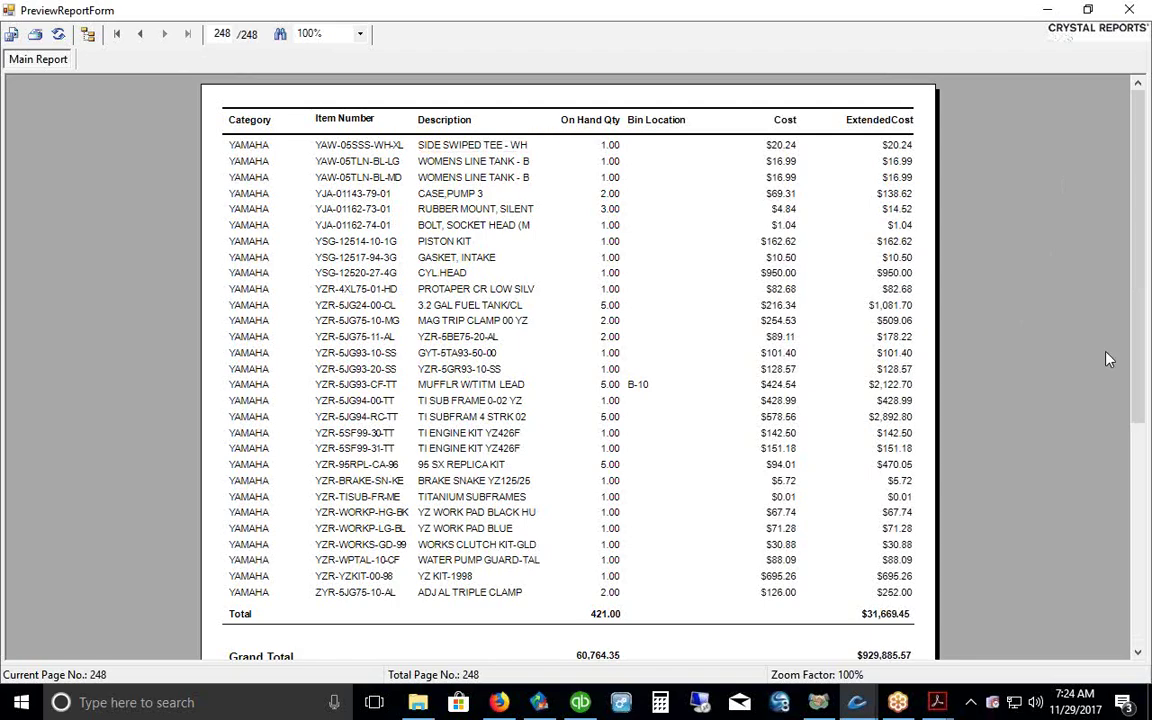
left_click_drag(1140, 287, 1095, 320)
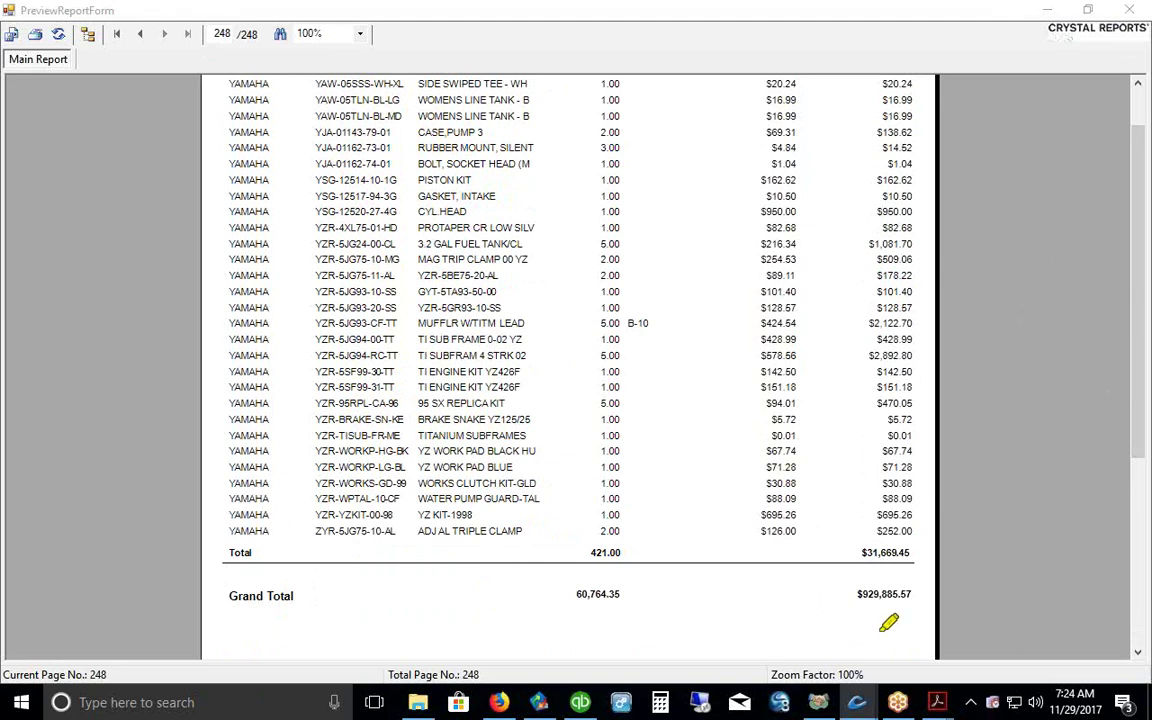
left_click_drag(853, 616, 928, 616)
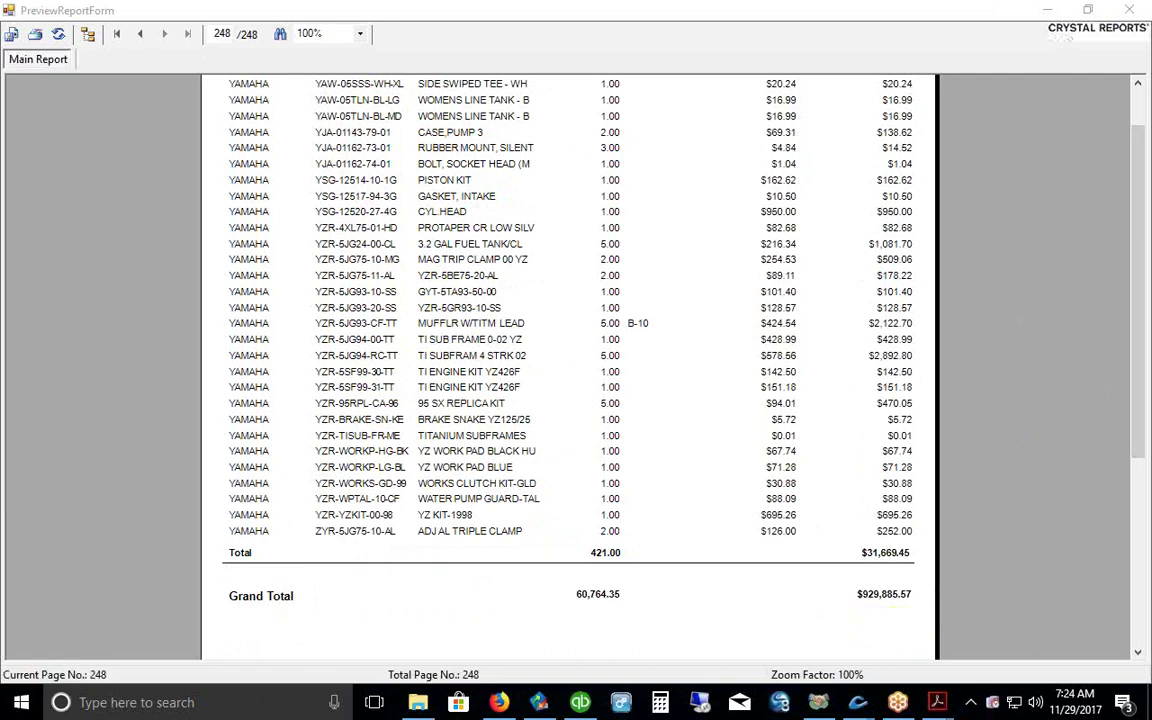
left_click_drag(188, 57, 265, 56)
Step: Close the Inventory Cost List report, its filter options and the Reports and Lists window
left_click(1141, 12)
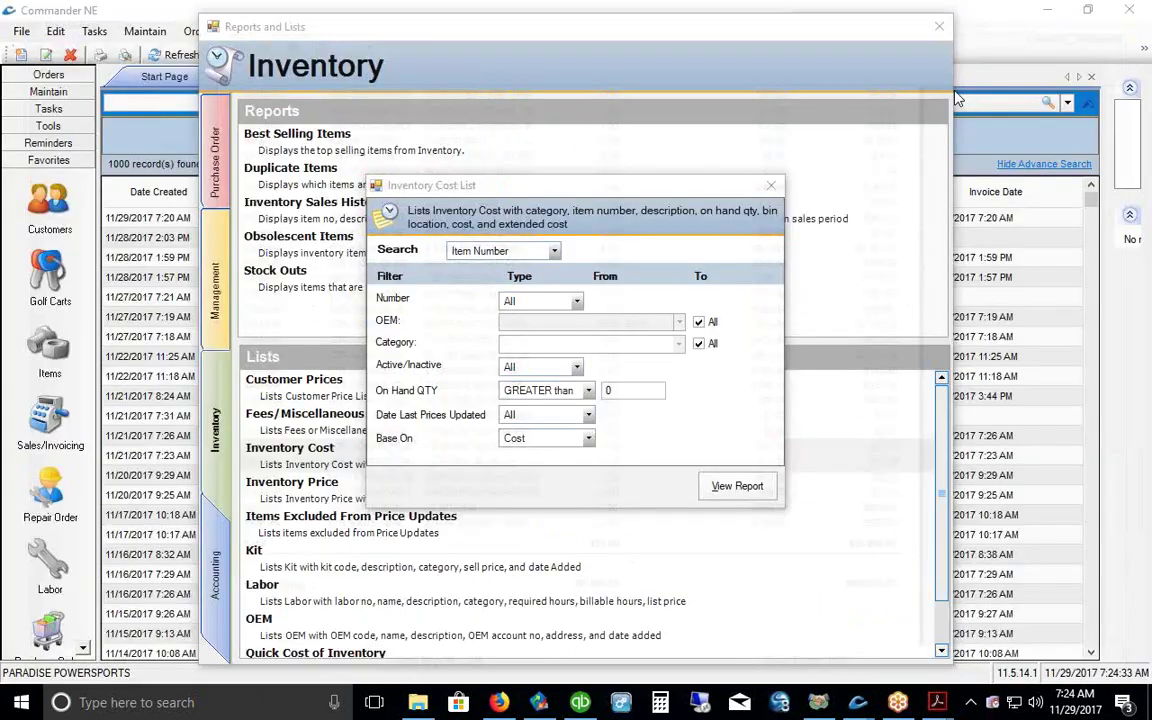
left_click(771, 187)
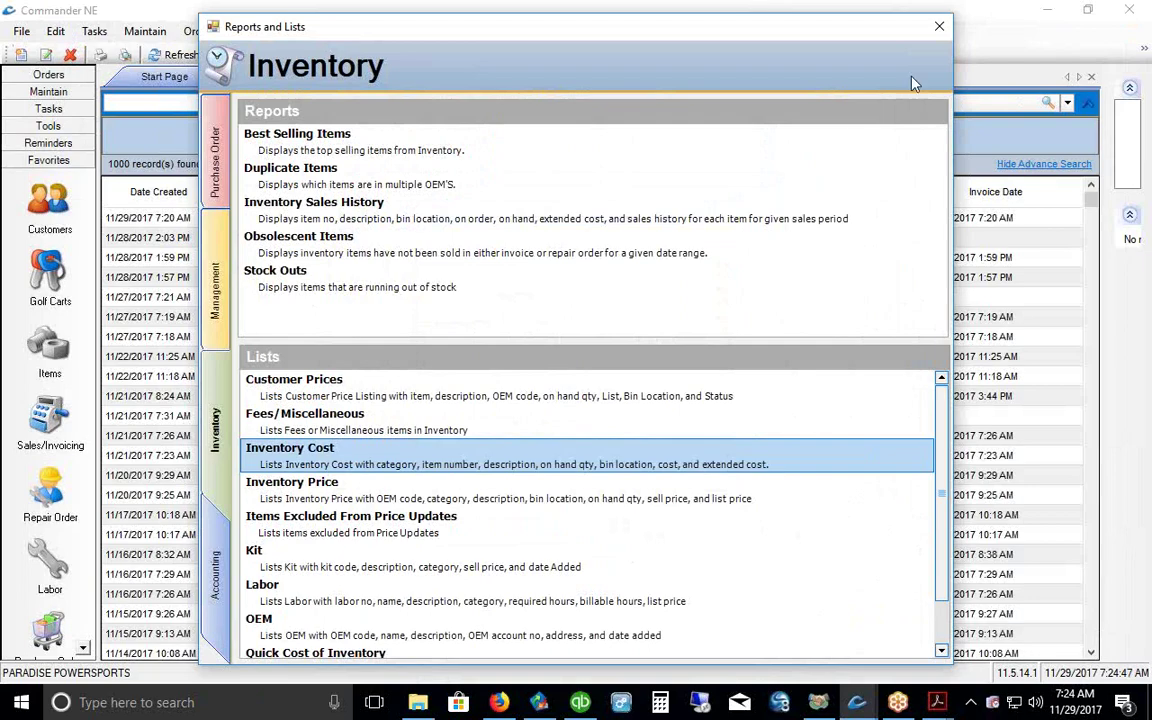
left_click(938, 29)
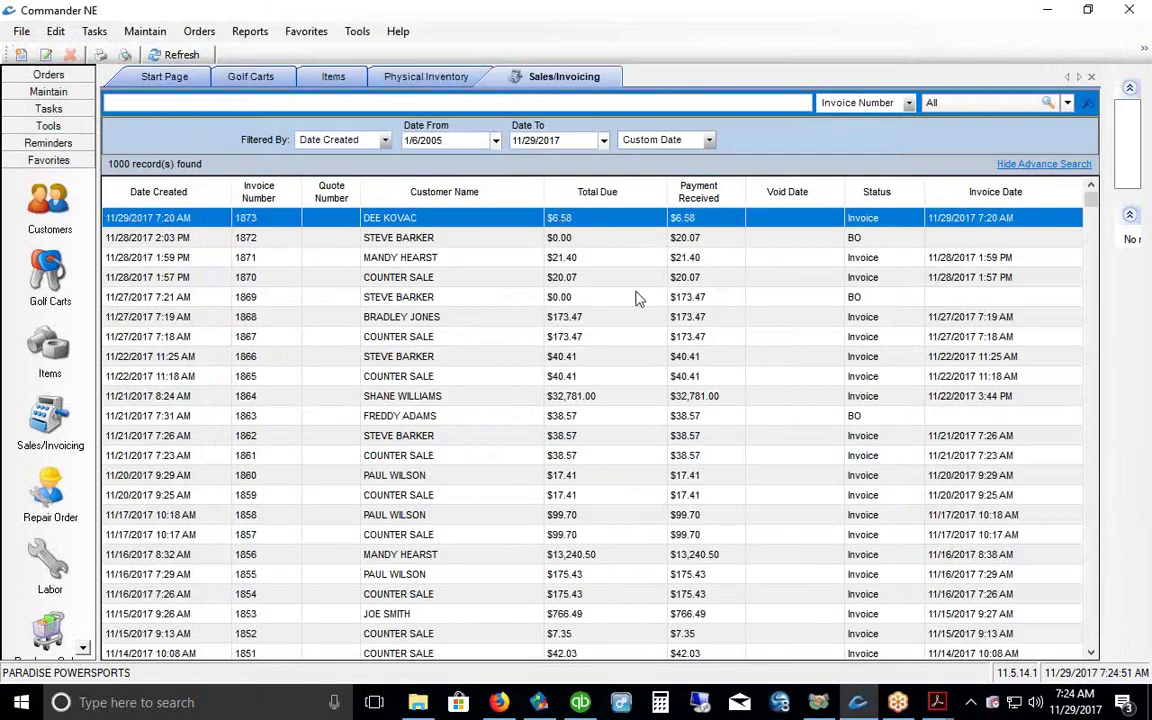
Step: Return to the Items list, check the general details of item 616094, and display its year-to-date sales history
left_click(50, 350)
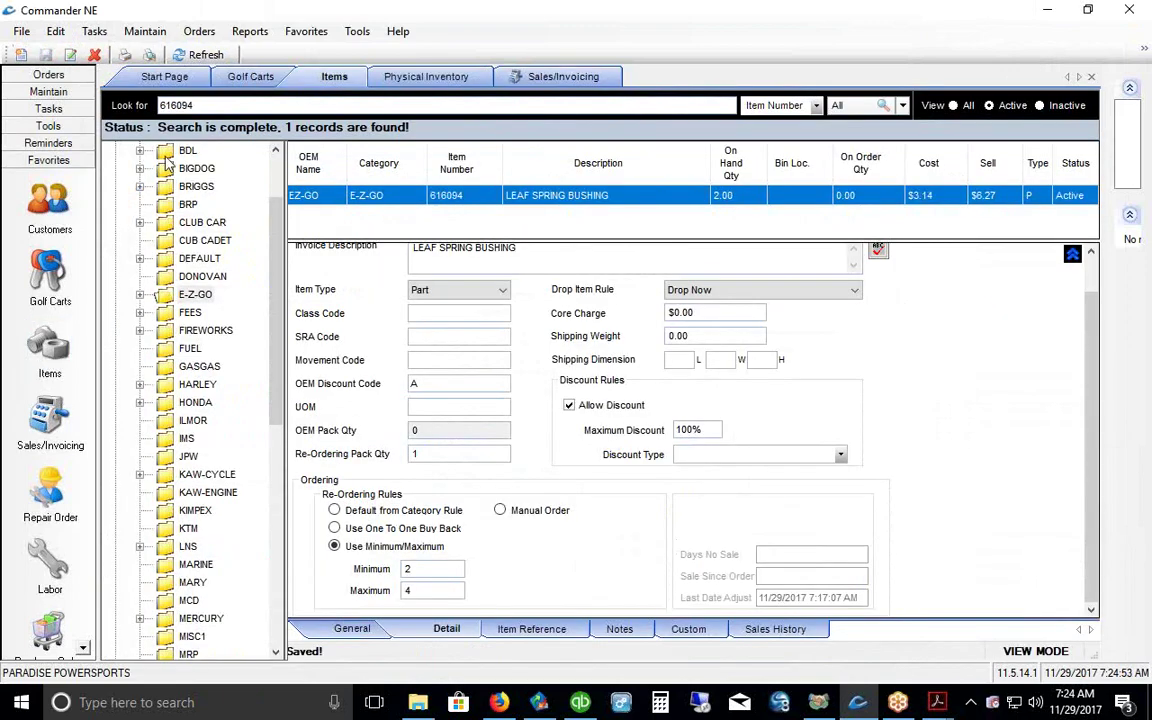
left_click(352, 628)
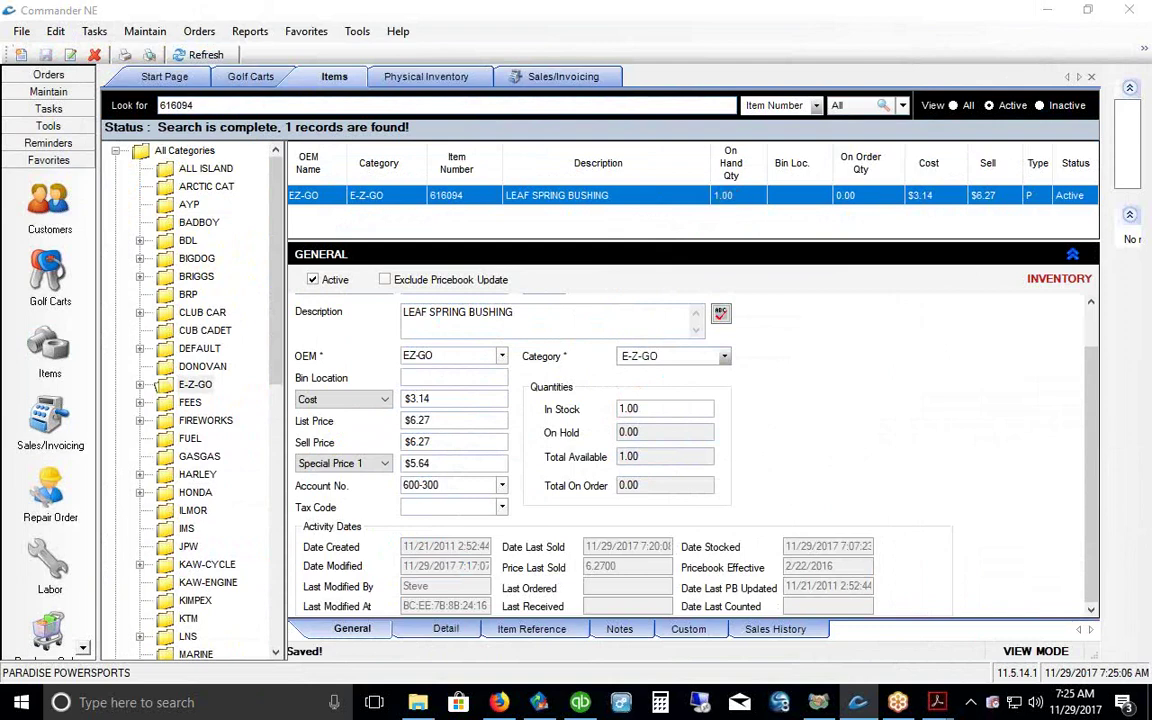
left_click_drag(729, 651, 822, 651)
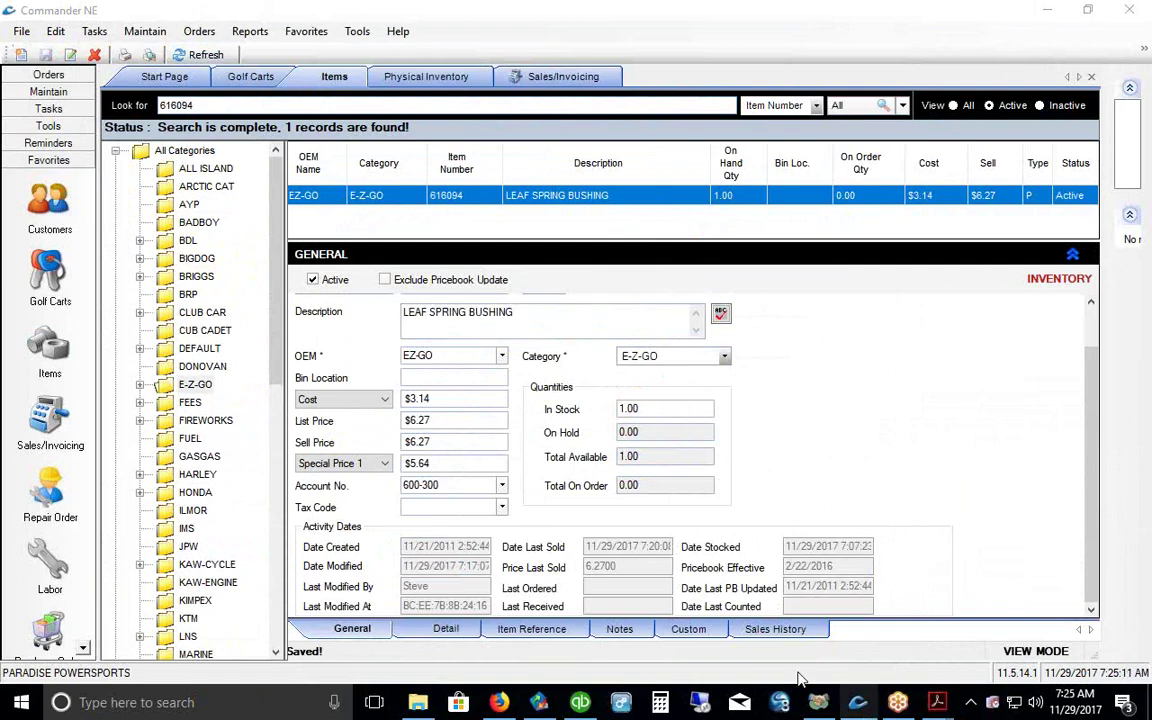
left_click(765, 636)
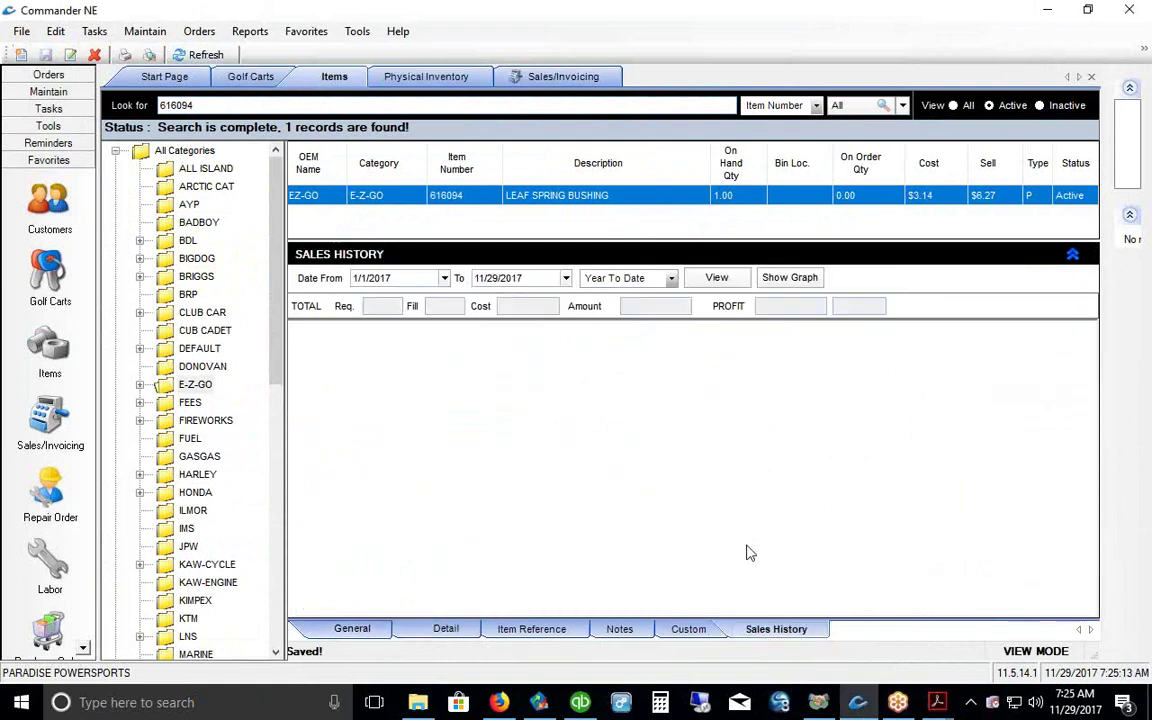
left_click(373, 278)
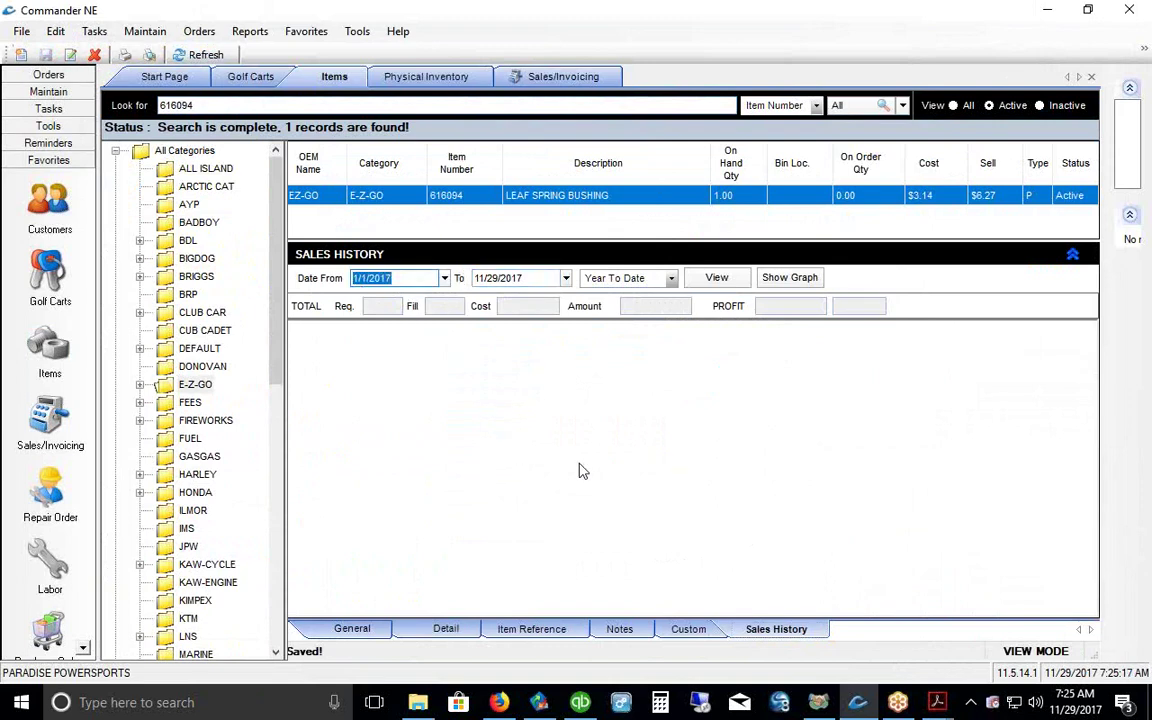
left_click(706, 283)
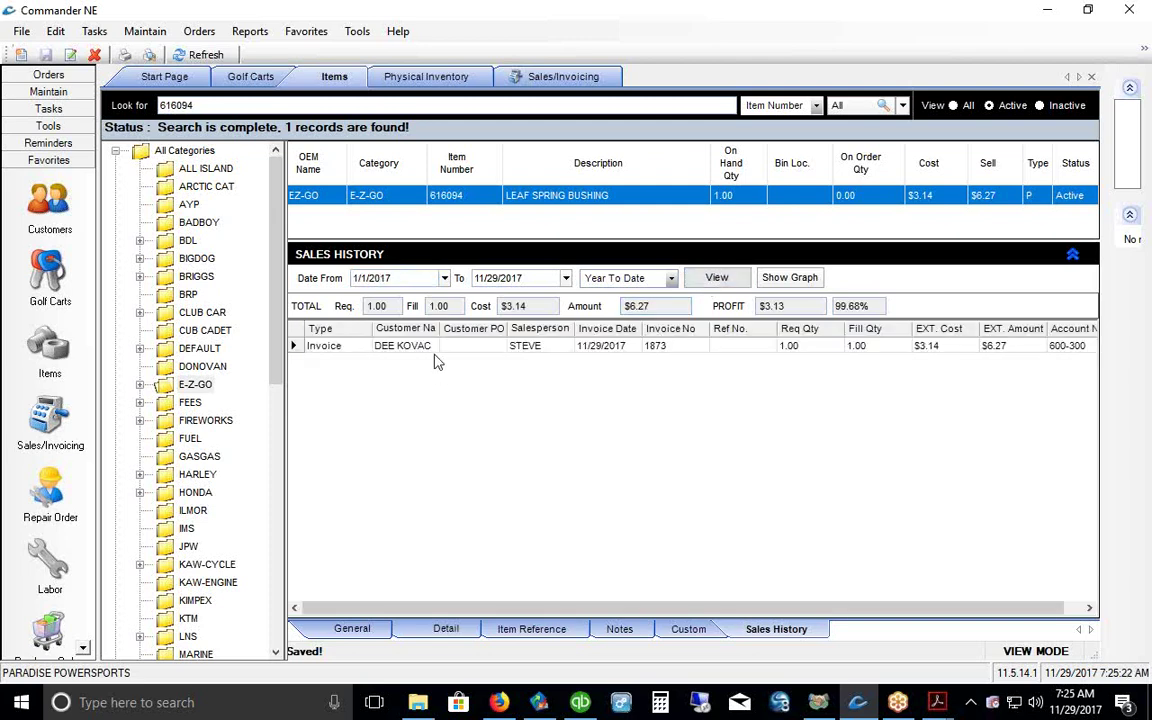
Step: Widen the Customer Name column of the sales history and examine the invoice row and the item's profit
left_click_drag(442, 329, 456, 330)
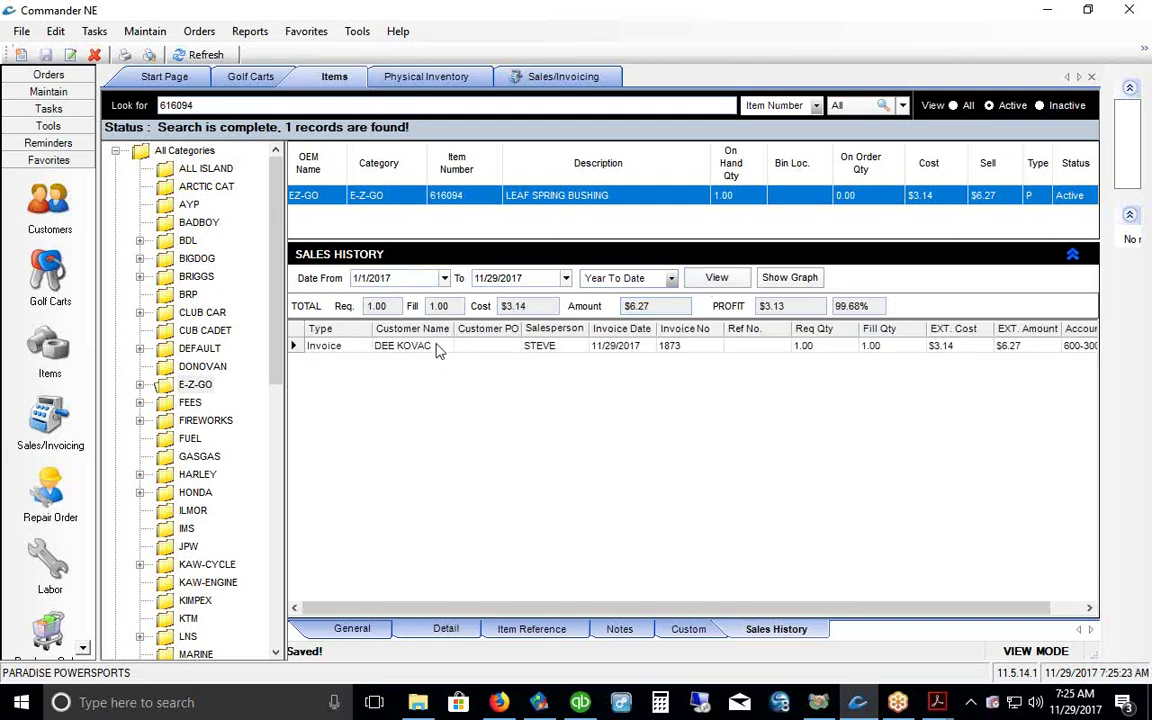
left_click(440, 350)
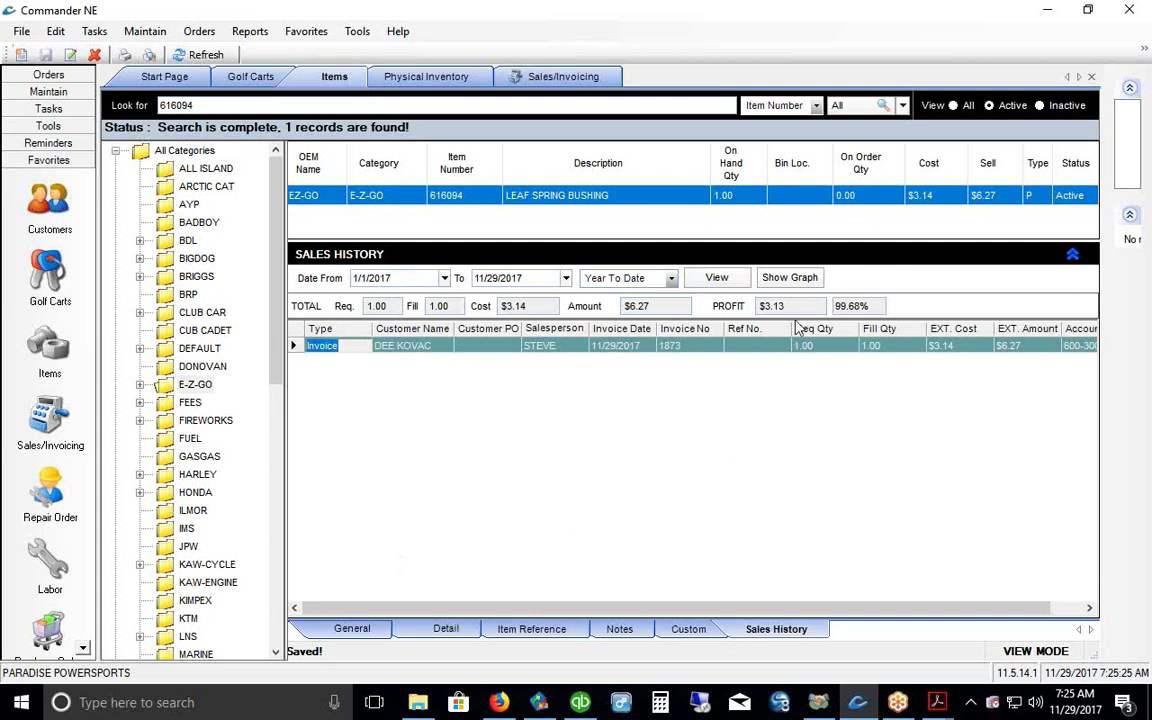
left_click(760, 308)
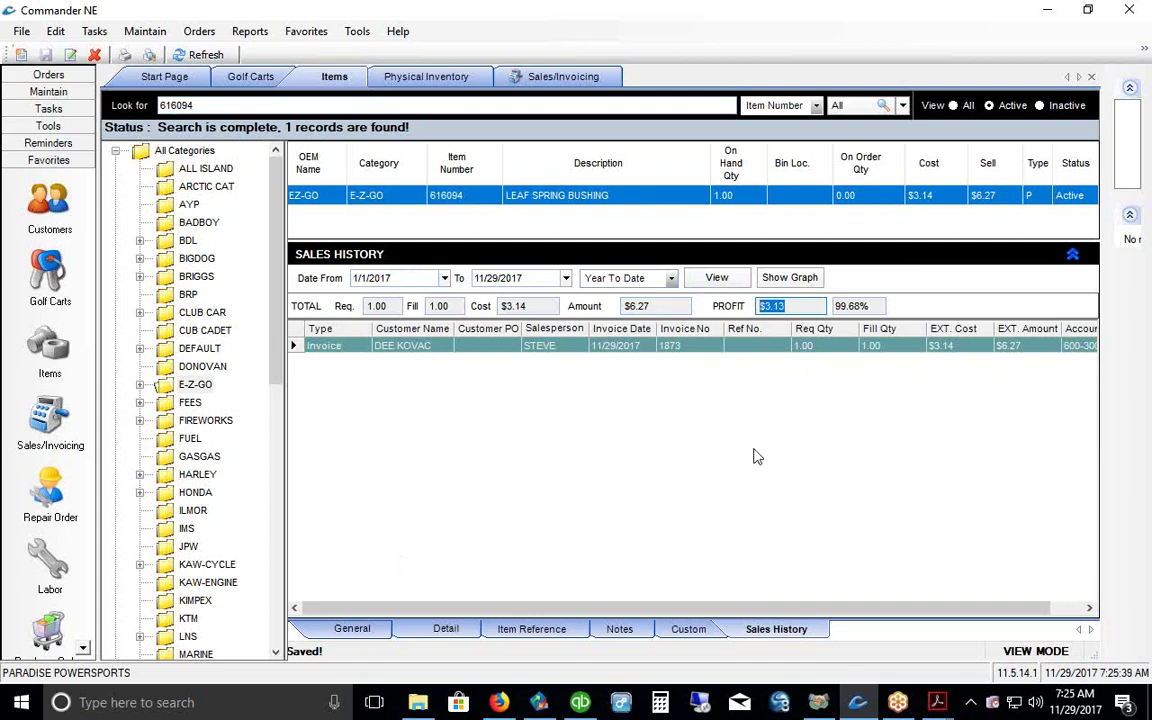
Step: Review the general details, minimum/maximum re-ordering rule and in-stock quantity of item 616094
left_click(358, 626)
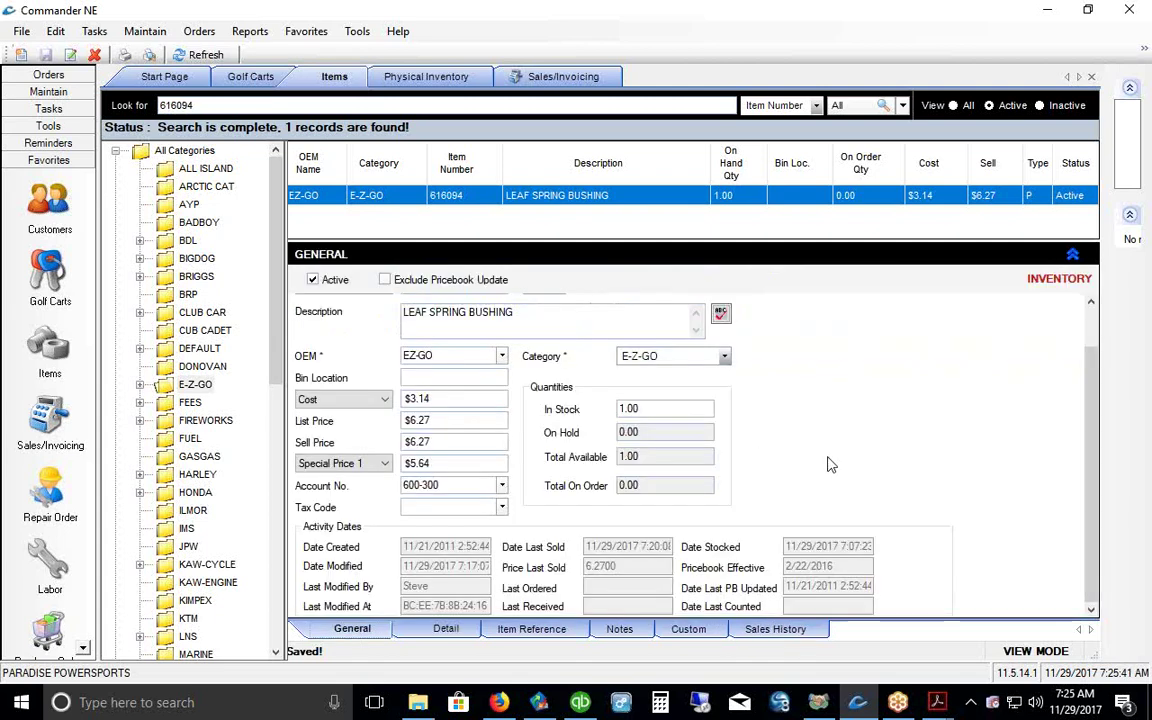
scroll(990, 412, "up", 1)
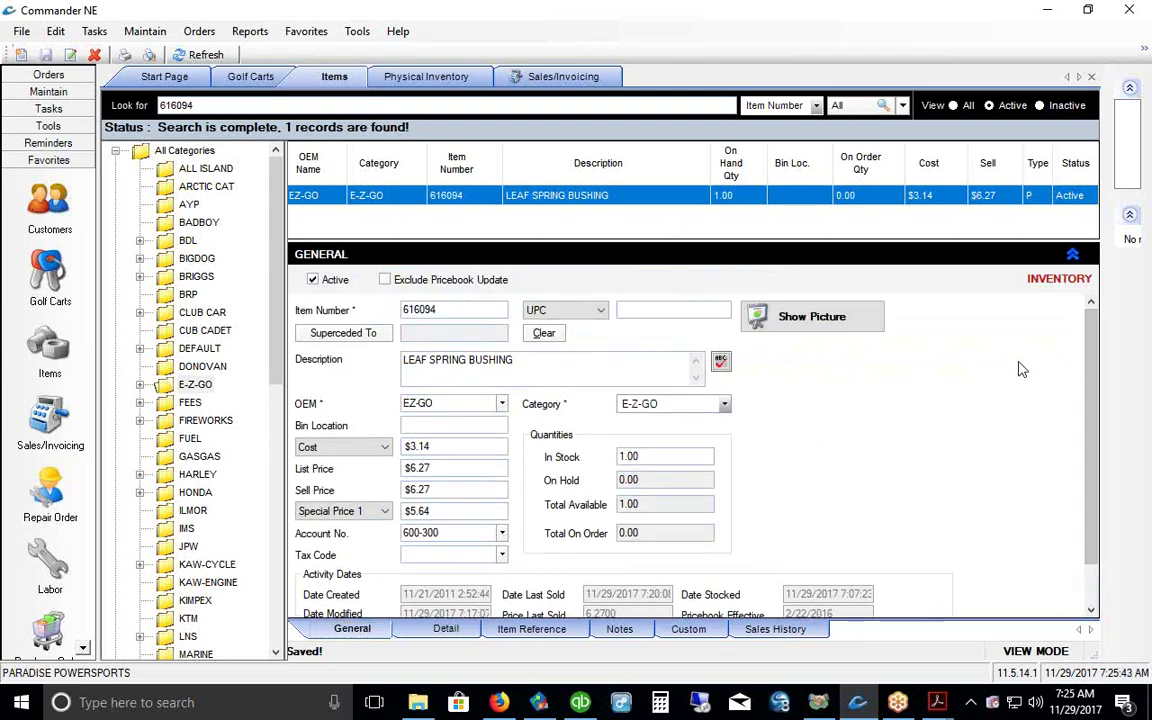
left_click(444, 629)
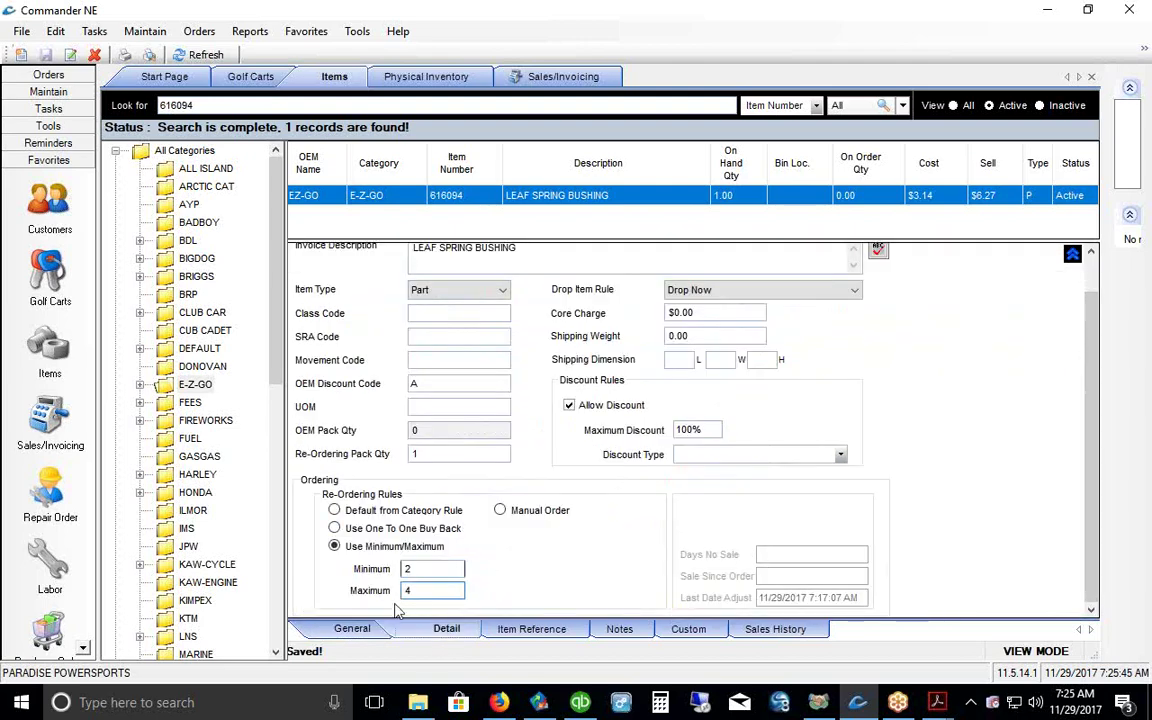
left_click(340, 629)
left_click(642, 453)
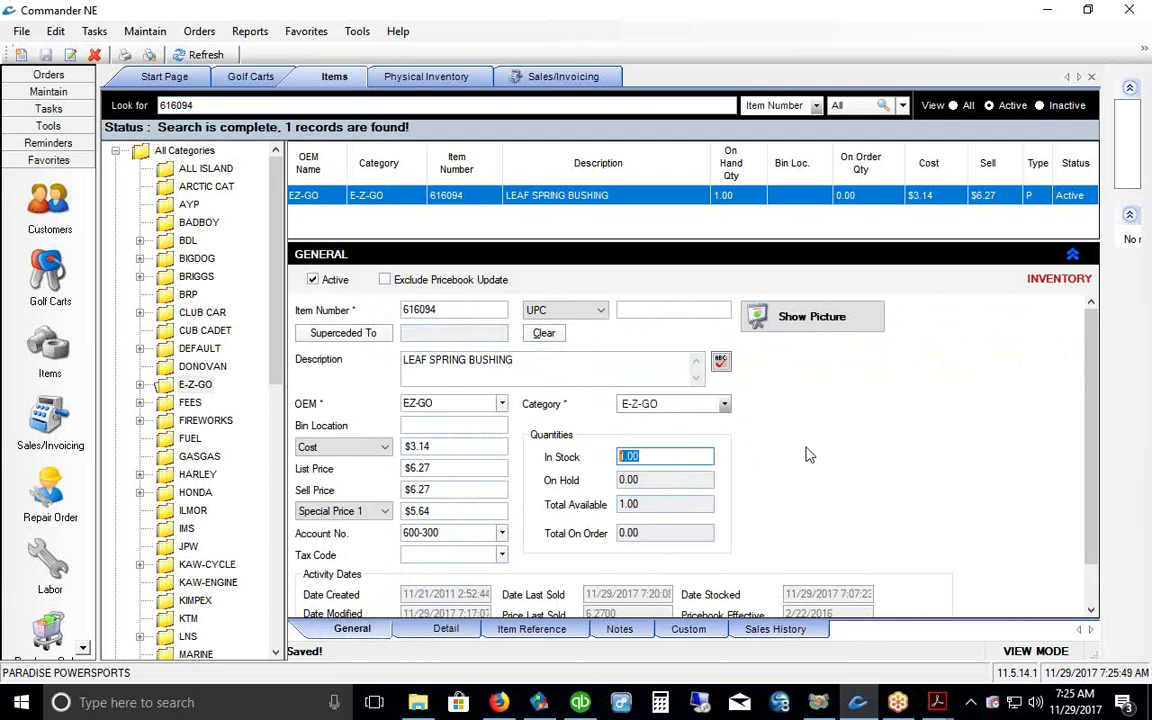
Step: Open Generate Stock Orders and preview the Min/Max orders for all categories, including sub-categories
left_click(199, 31)
left_click(212, 53)
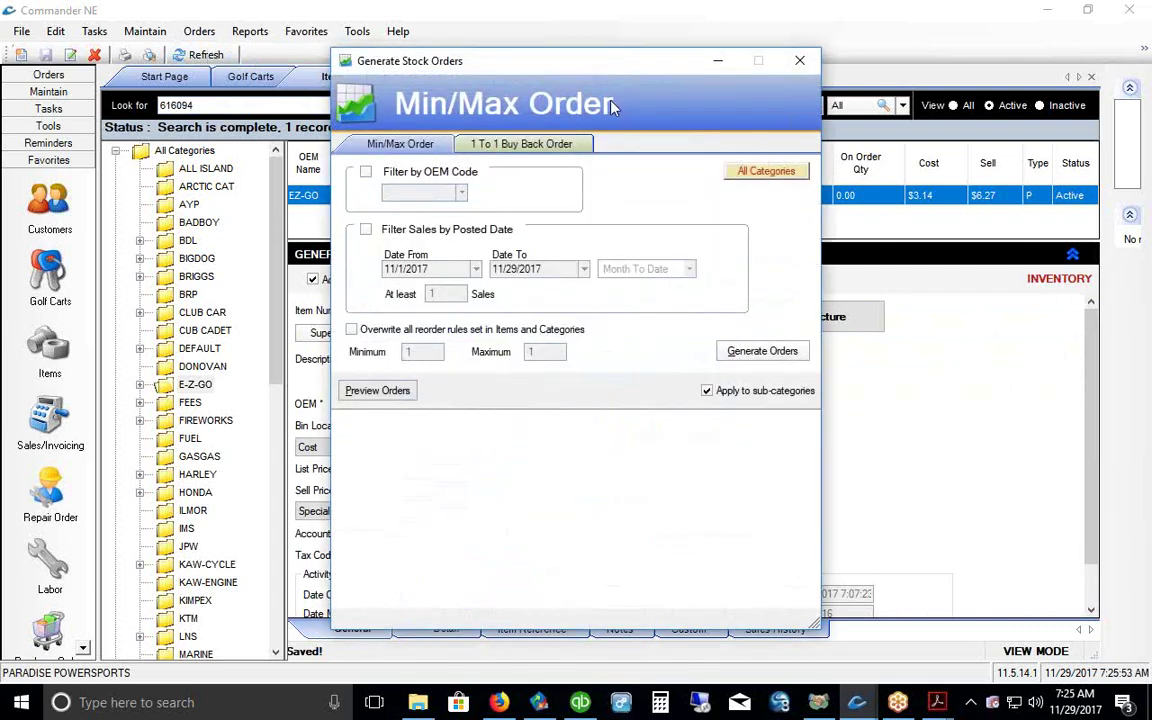
left_click(378, 390)
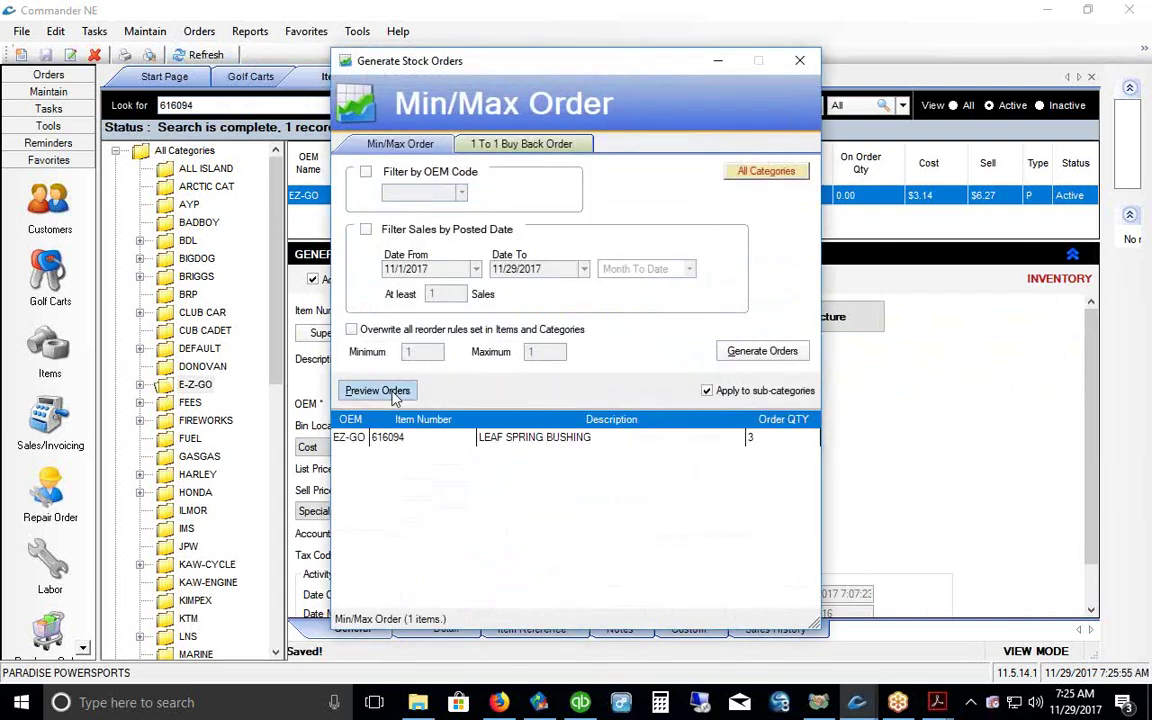
Step: Select the previewed LEAF SPRING BUSHING line and generate the Min/Max stock order for it
left_click(400, 440)
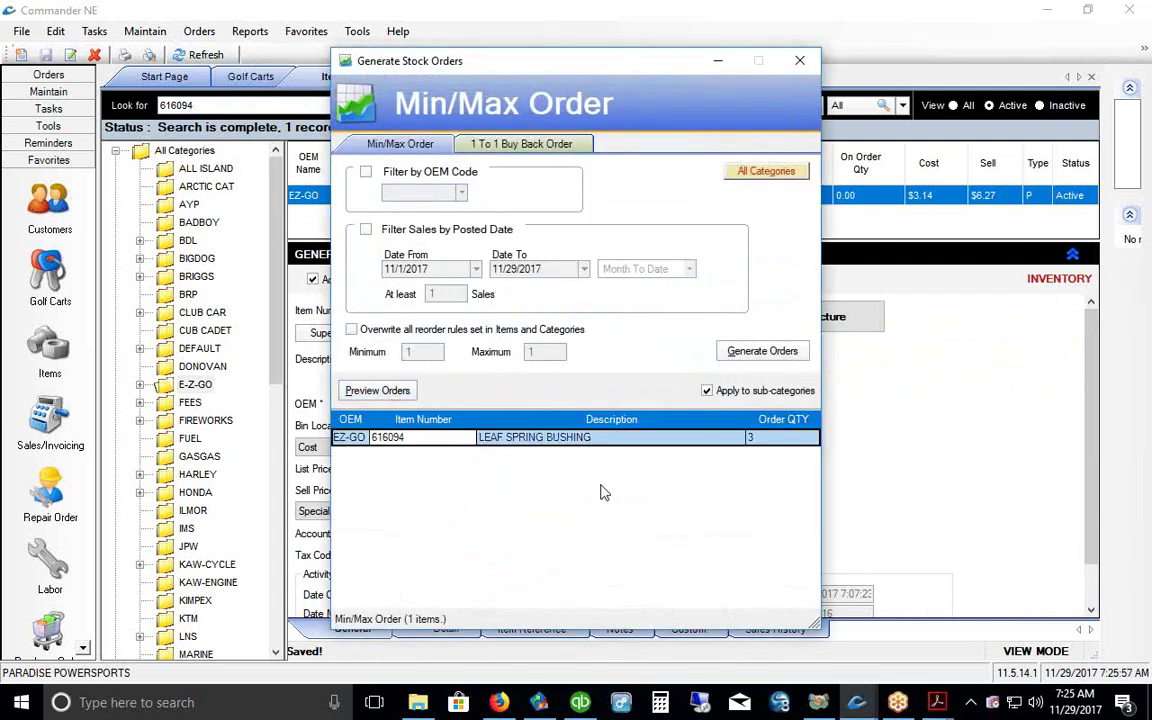
left_click(745, 351)
left_click(595, 381)
Step: Open the PO Pad, enlarge its detail pane and select the order line for item 616094
left_click(40, 70)
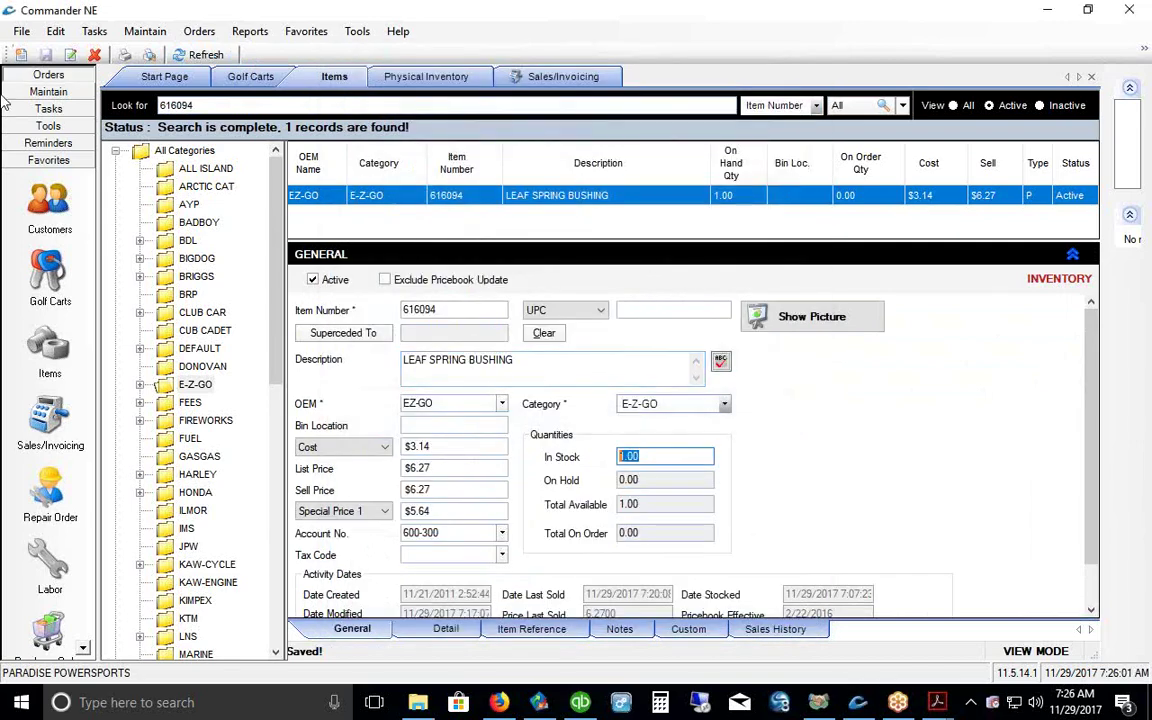
left_click(42, 115)
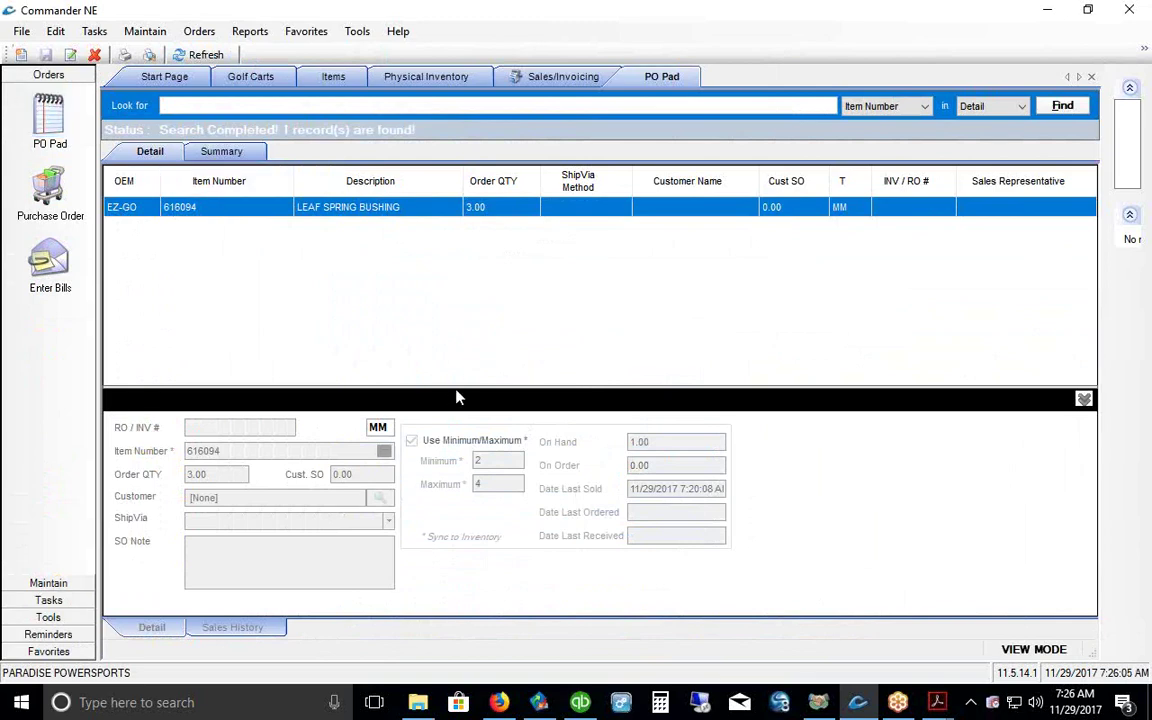
left_click_drag(455, 386, 455, 305)
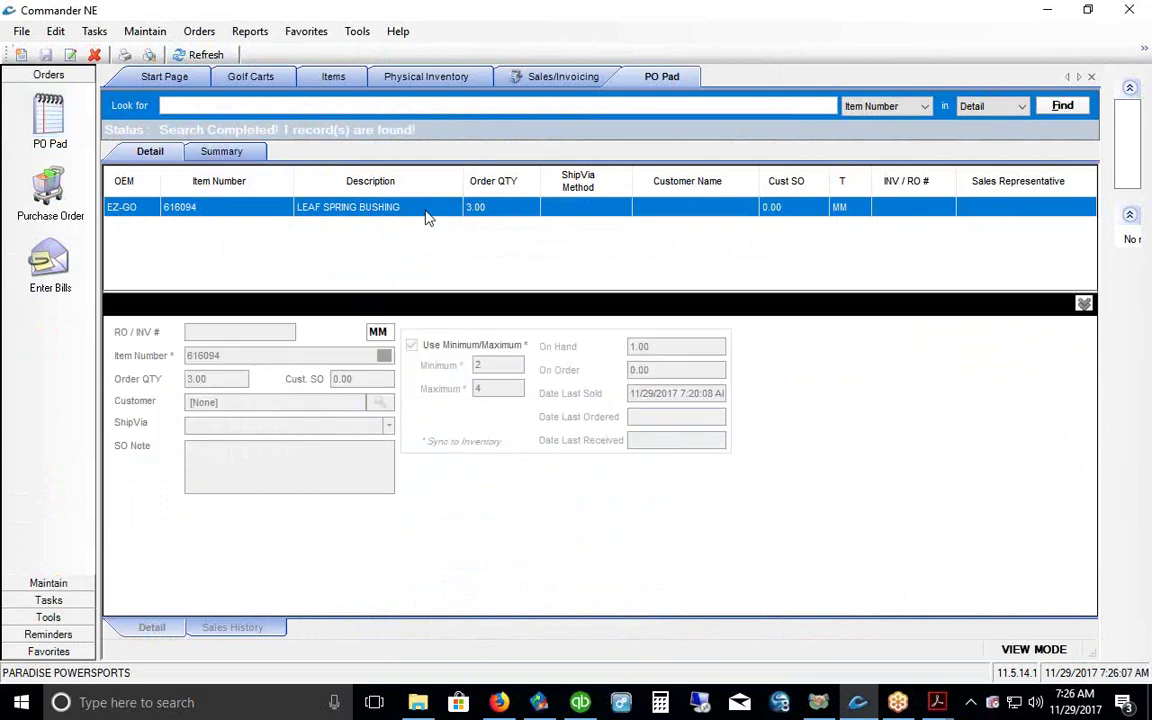
left_click(510, 210)
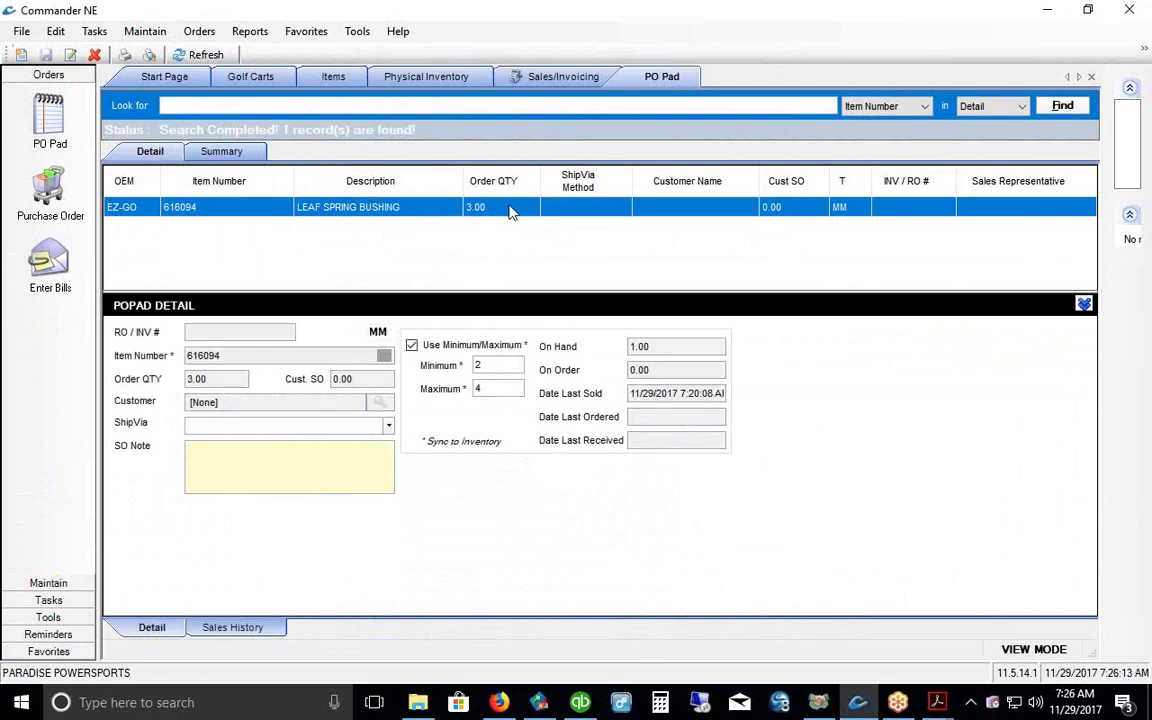
Step: View the year-to-date sales history of the PO Pad line for item 616094, then return to its details
left_click(236, 630)
left_click(533, 334)
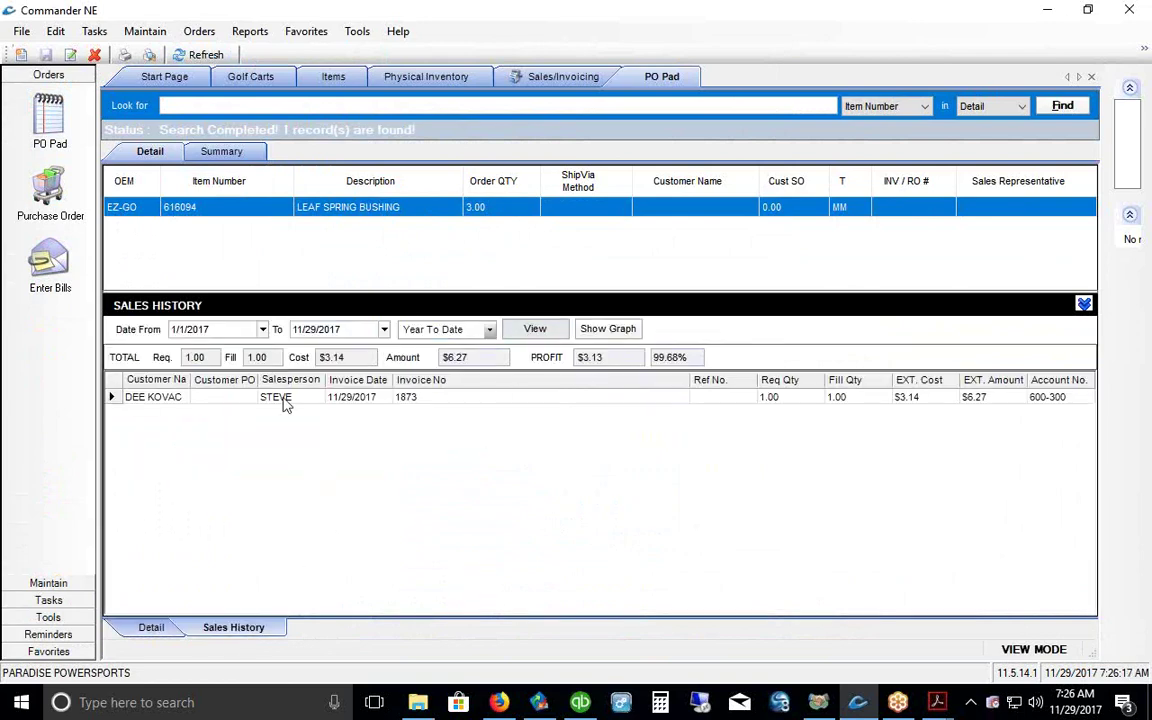
left_click(275, 400)
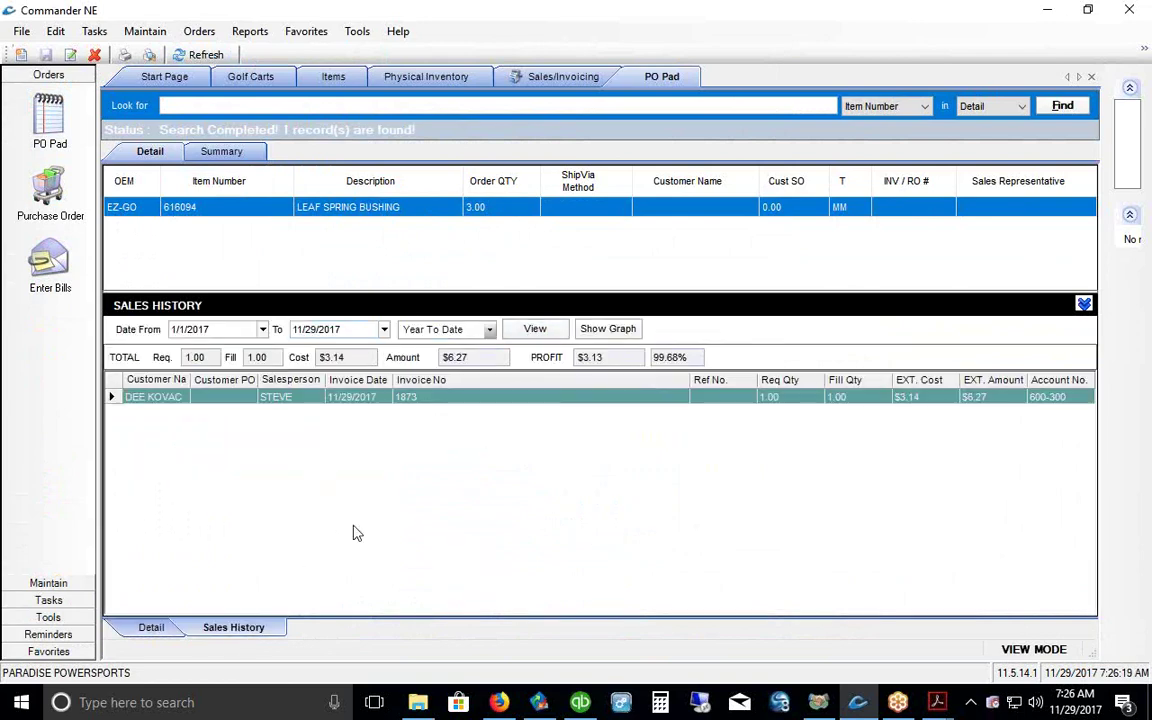
left_click(142, 628)
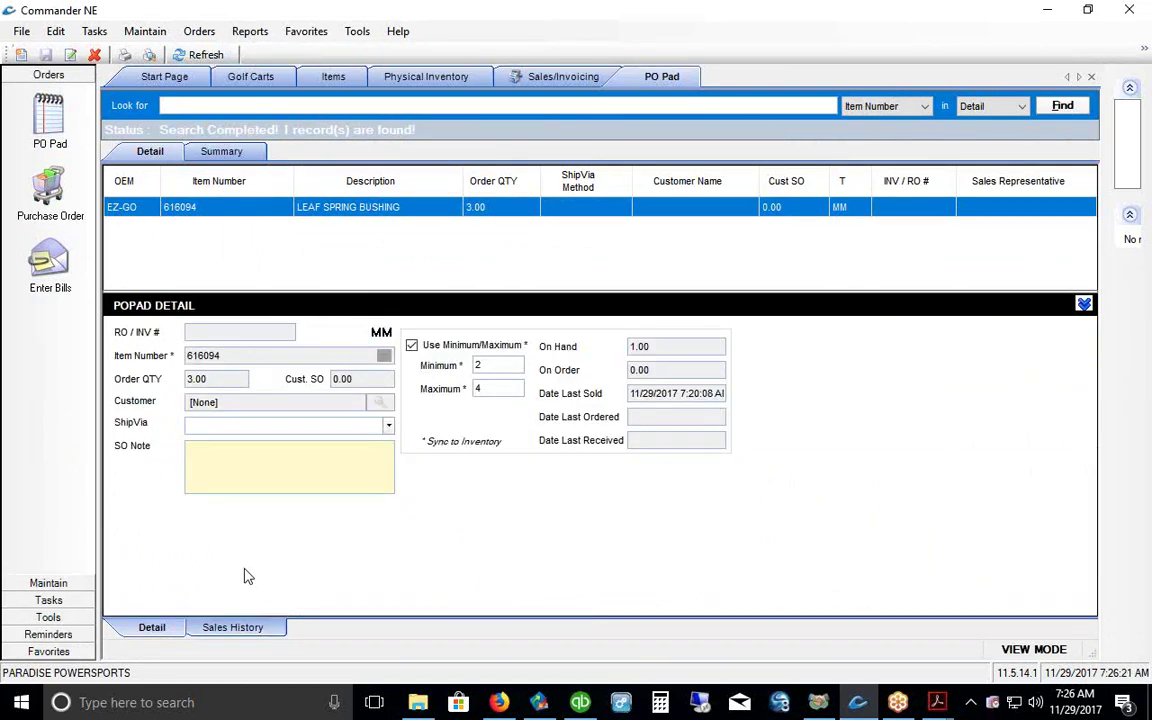
Step: Check the maximum, on-hand quantity and order quantity in the PO Pad details of item 616094
double_click(480, 388)
left_click(645, 347)
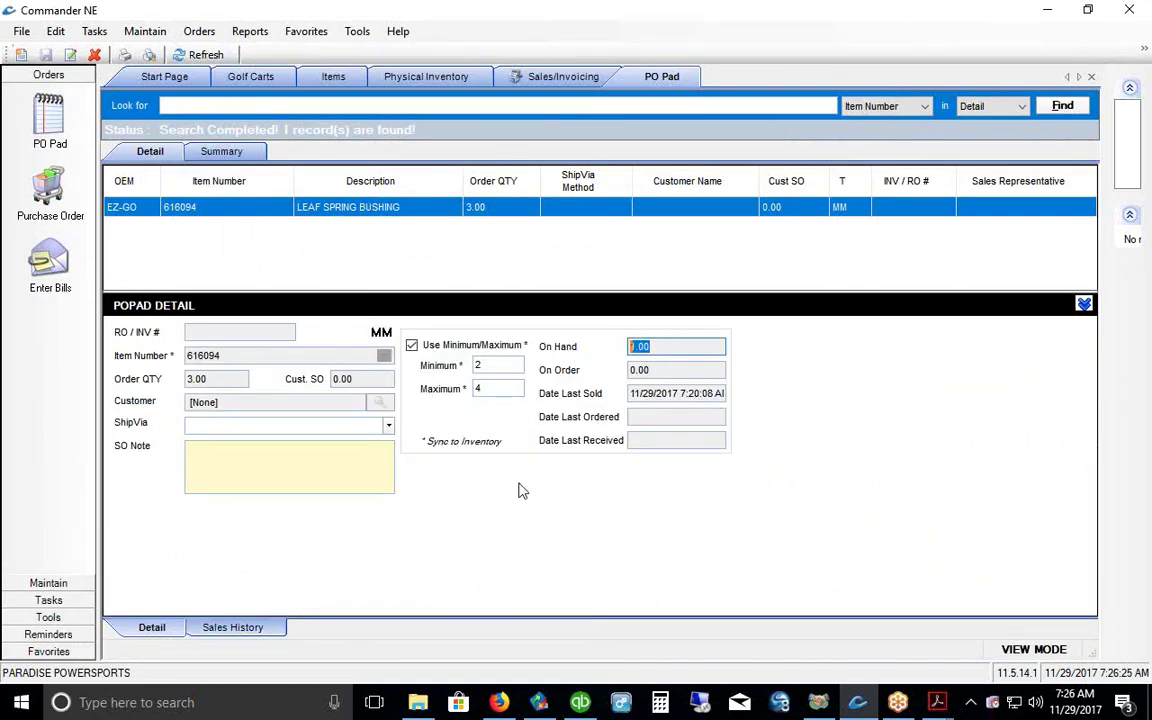
key("shift+Tab")
left_click(195, 379)
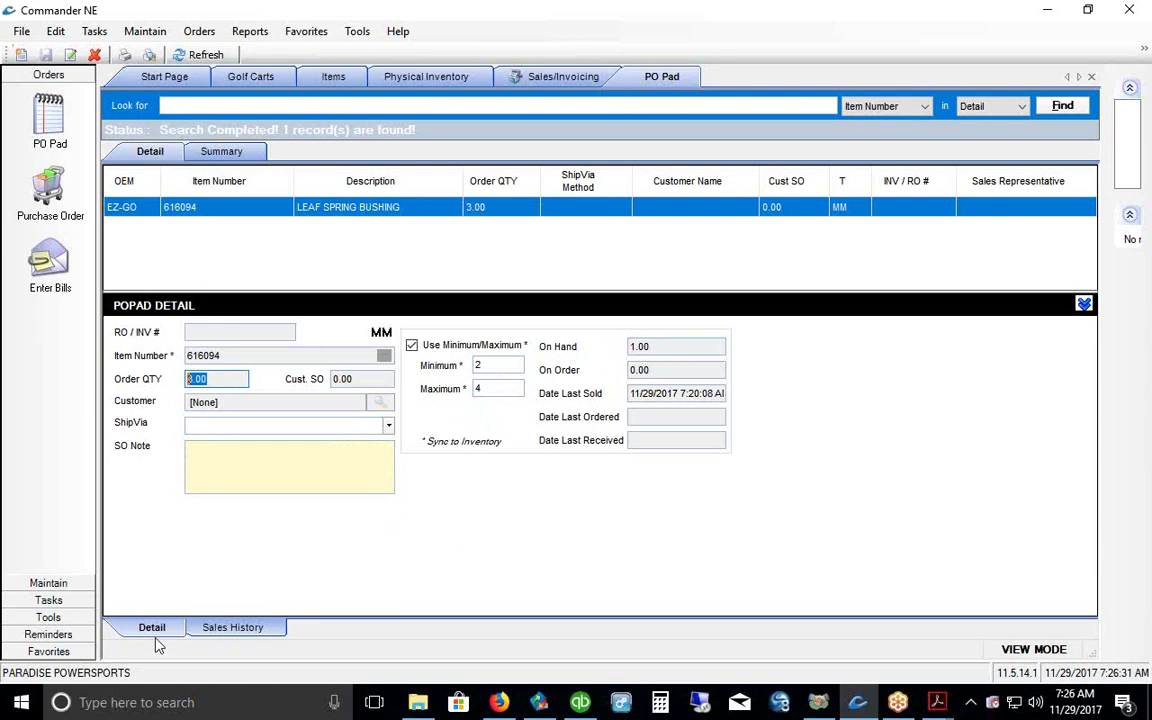
left_click(160, 564)
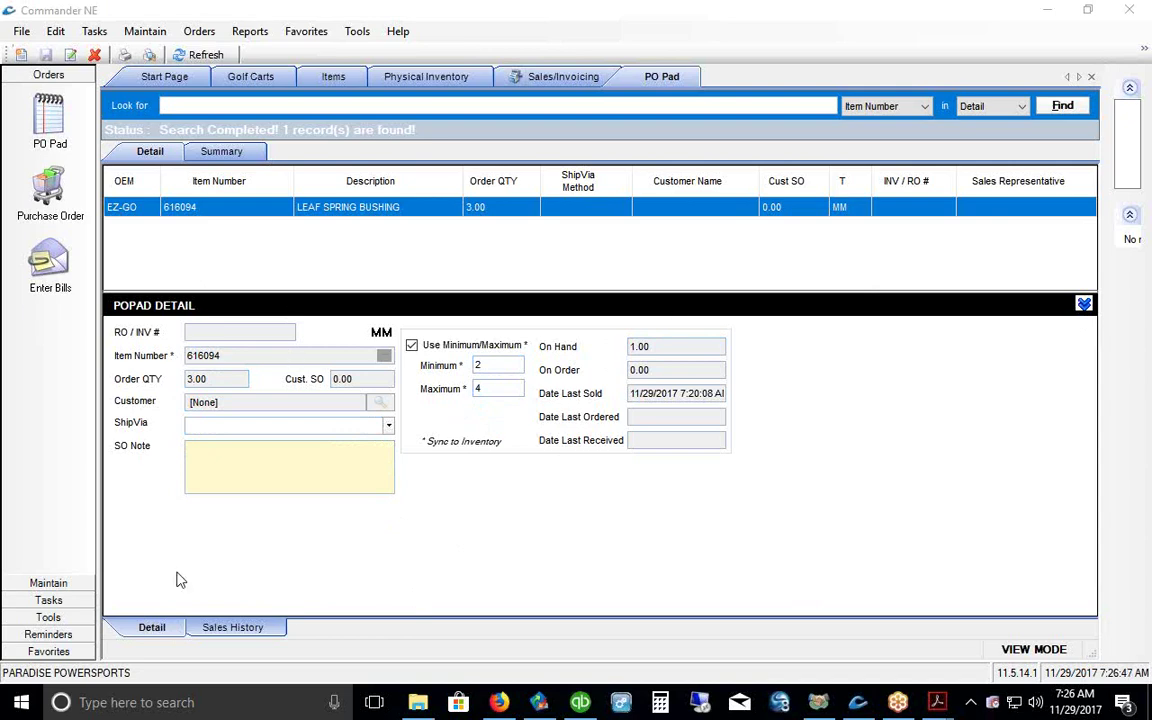
left_click(138, 568)
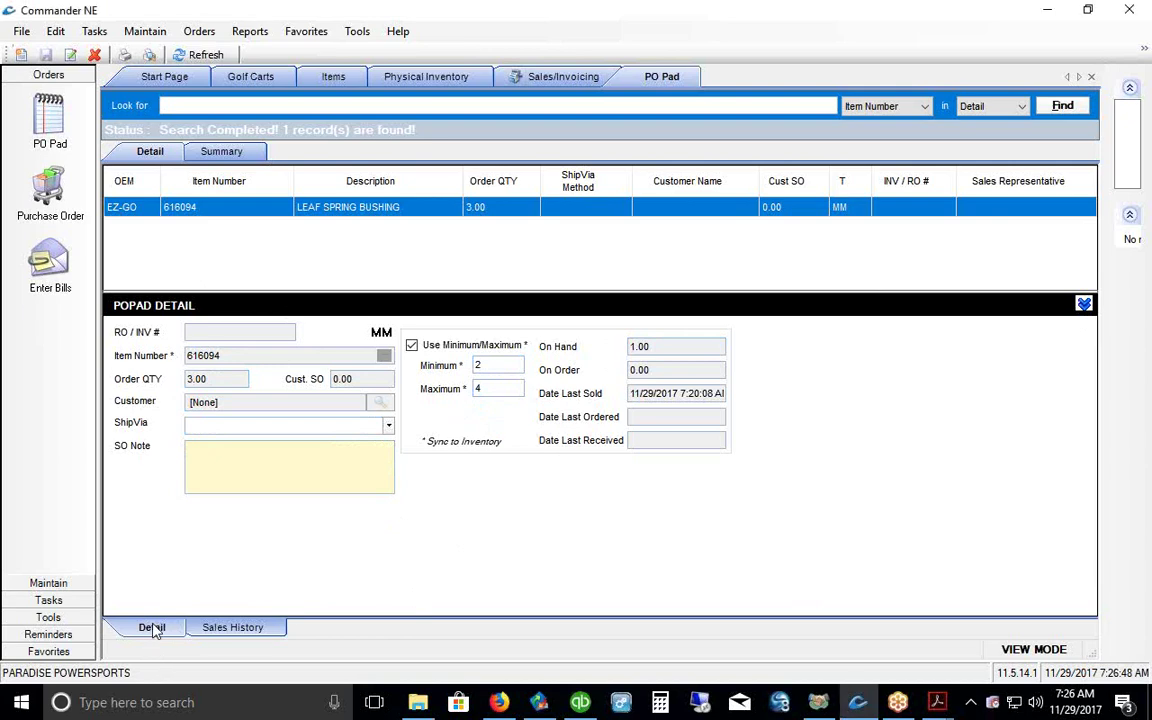
Step: Open the Repair Order list from the favorites and widen its Open Date column to fit the contents
left_click(48, 651)
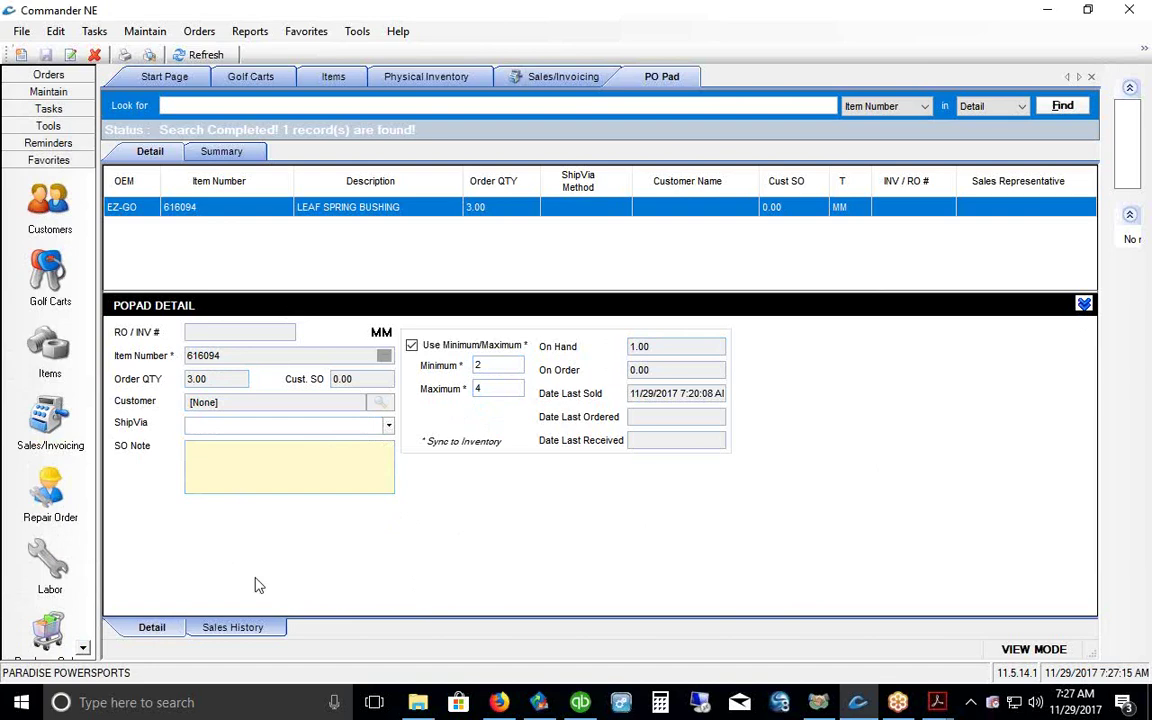
left_click(49, 504)
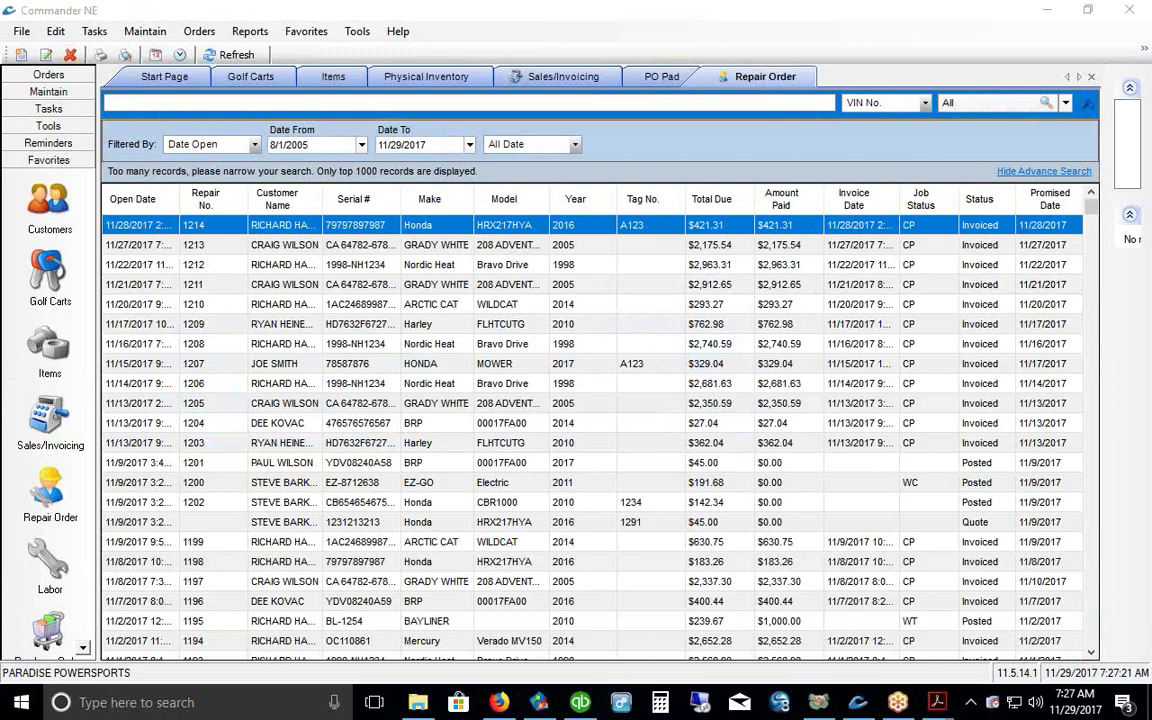
double_click(188, 199)
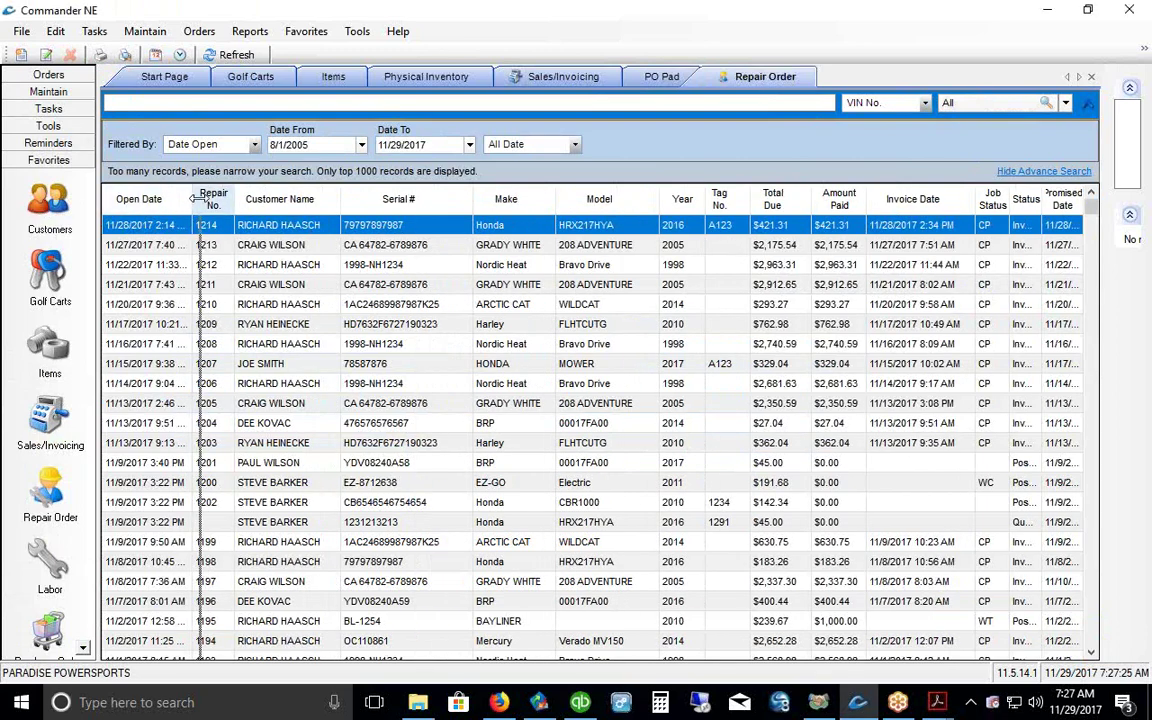
double_click(191, 199)
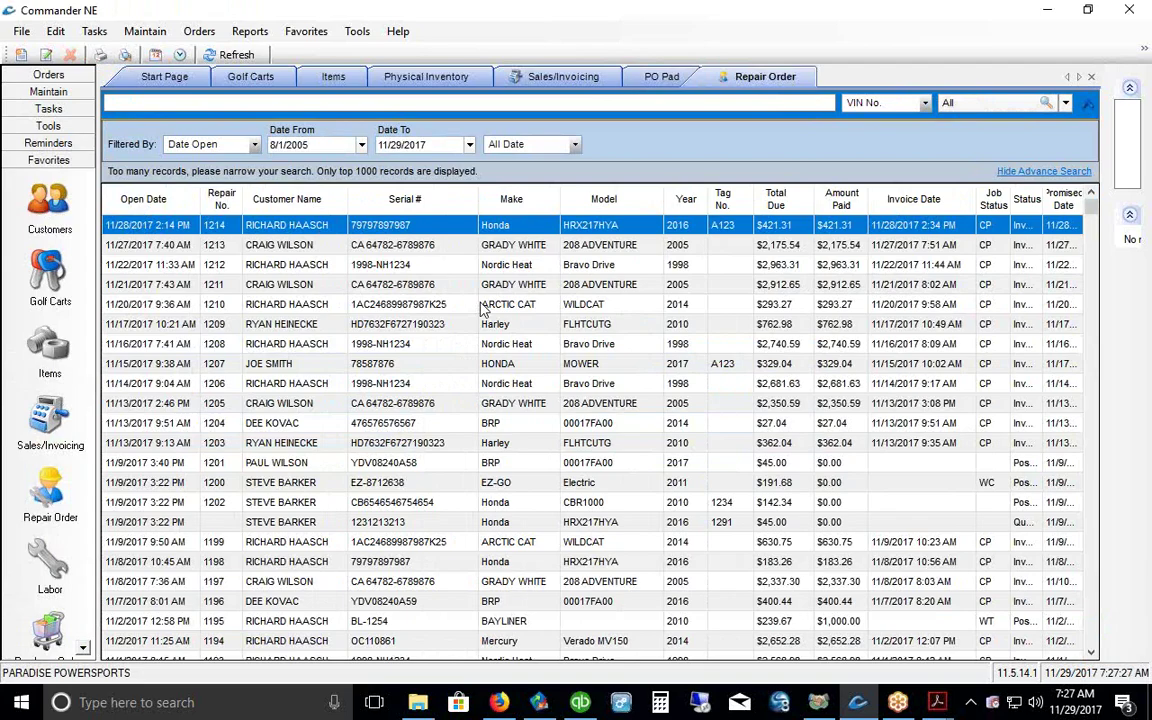
Step: Browse the repair orders from newest to oldest, highlighting the EZ-GO Electric entries and the oldest record, and return to the newest
scroll(483, 311, "down", 2)
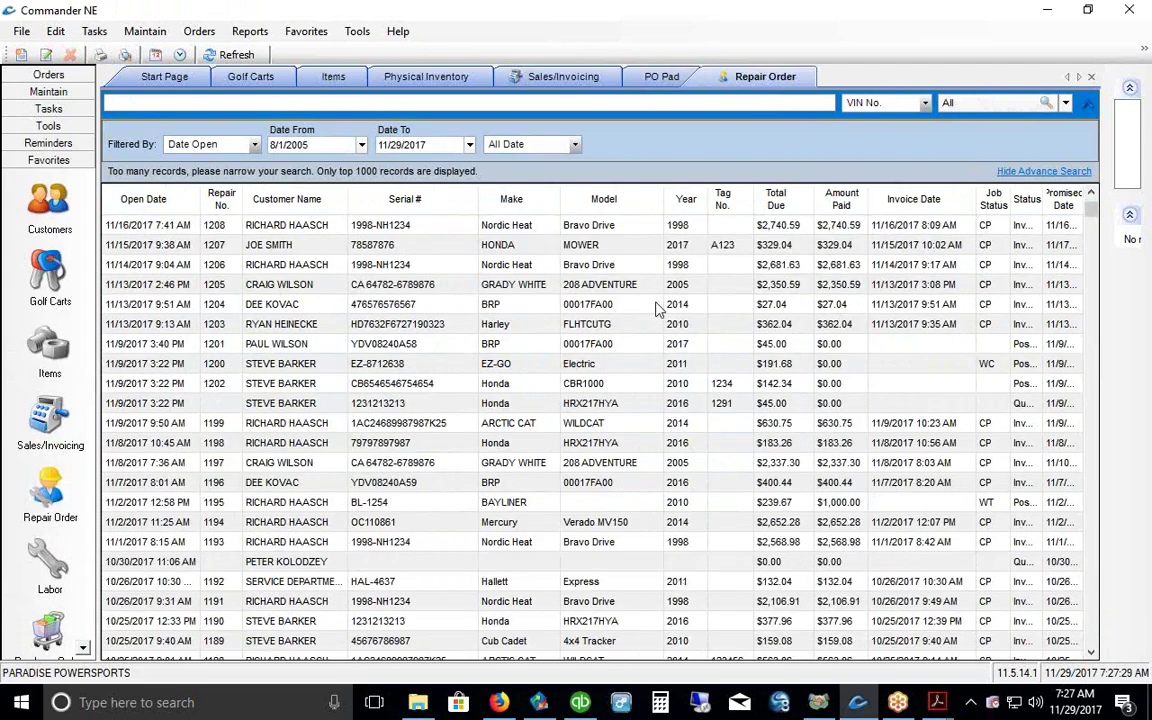
scroll(658, 311, "down", 7)
scroll(658, 311, "down", 3)
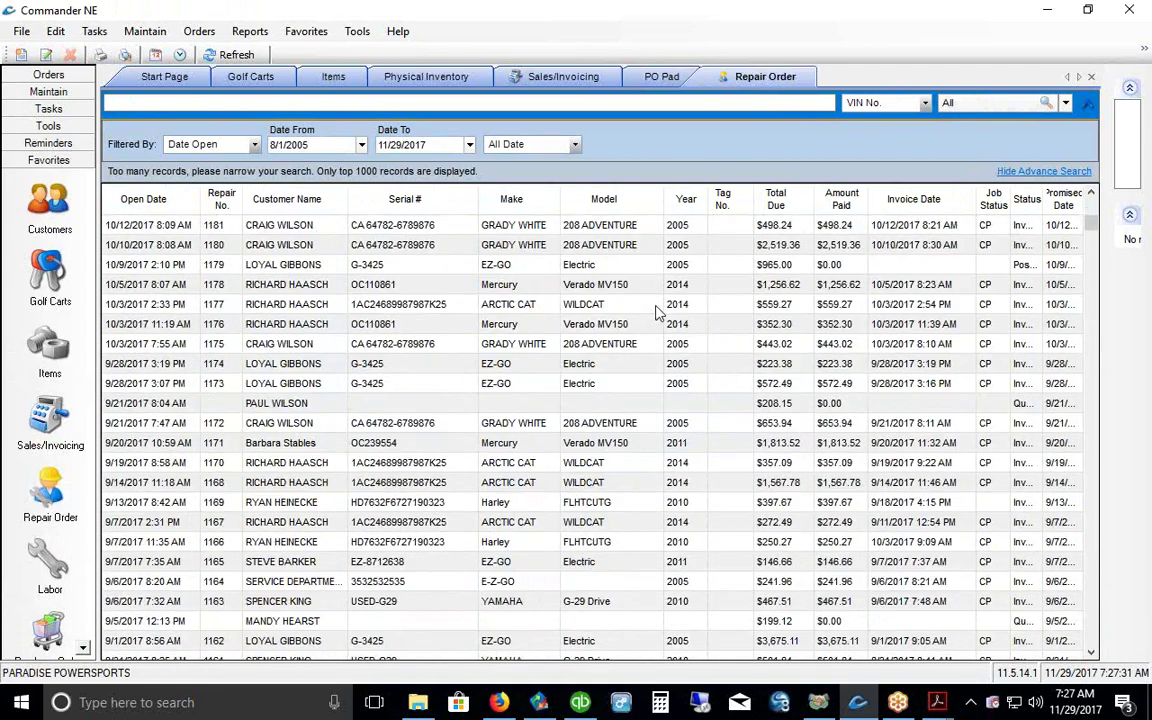
left_click(535, 366)
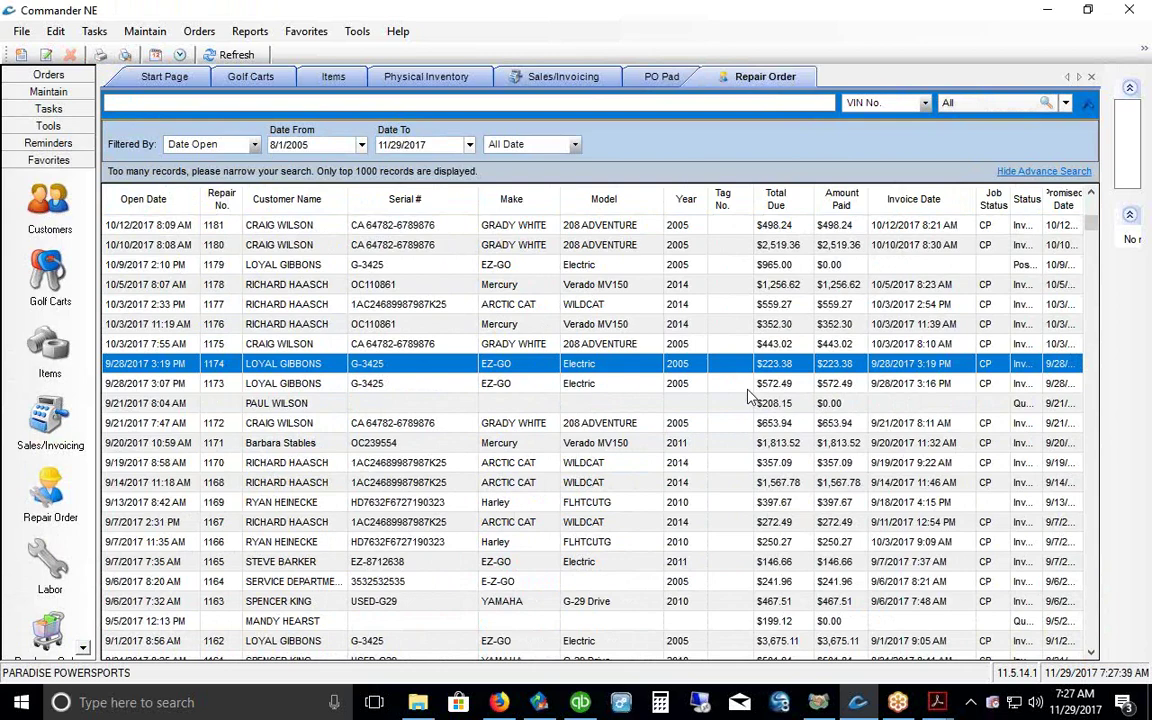
scroll(648, 362, "up", 10)
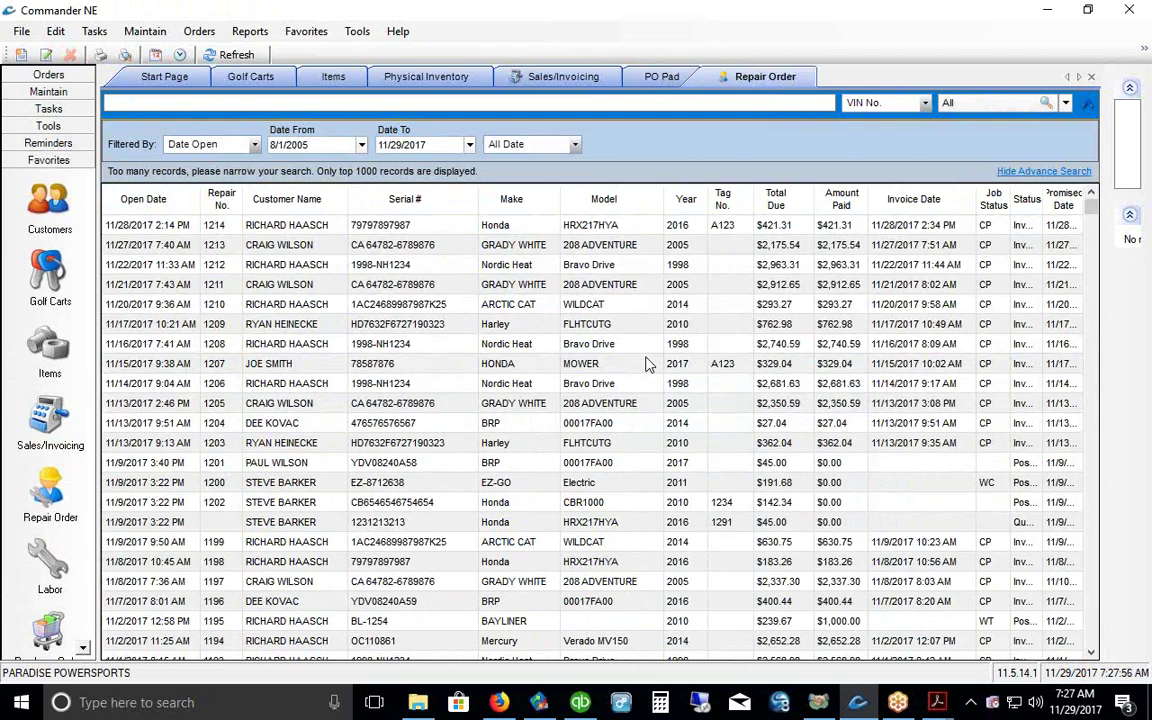
scroll(645, 363, "down", 1)
left_click(540, 424)
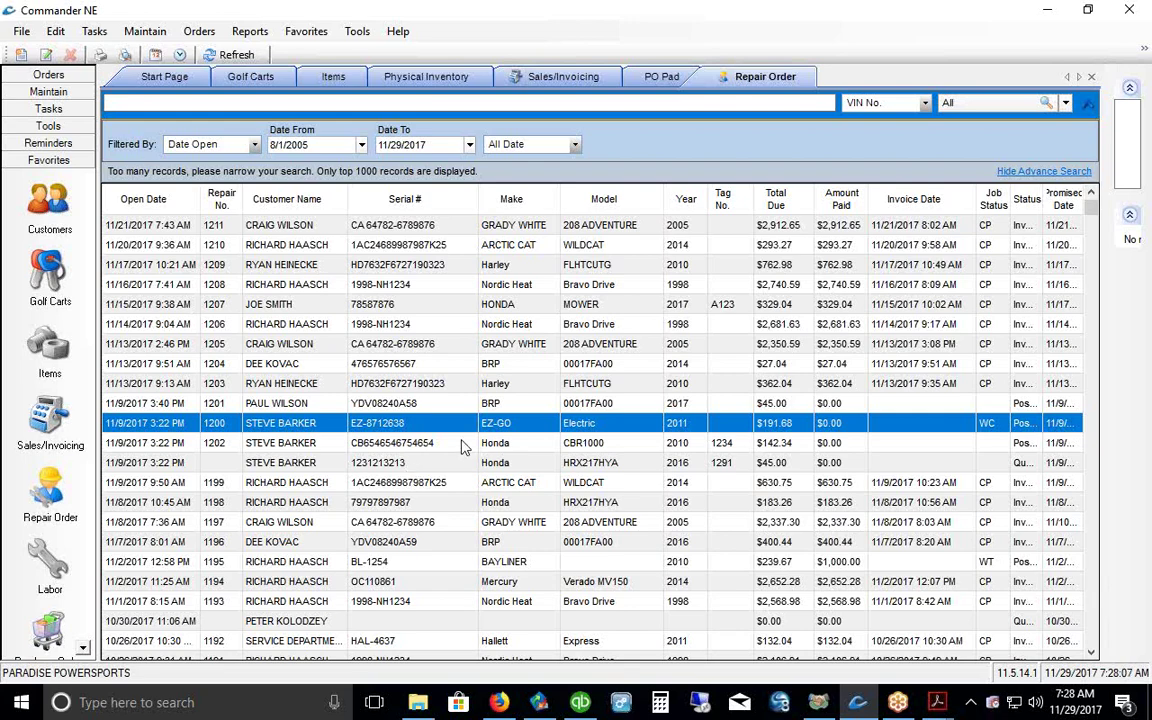
scroll(463, 447, "up", 1)
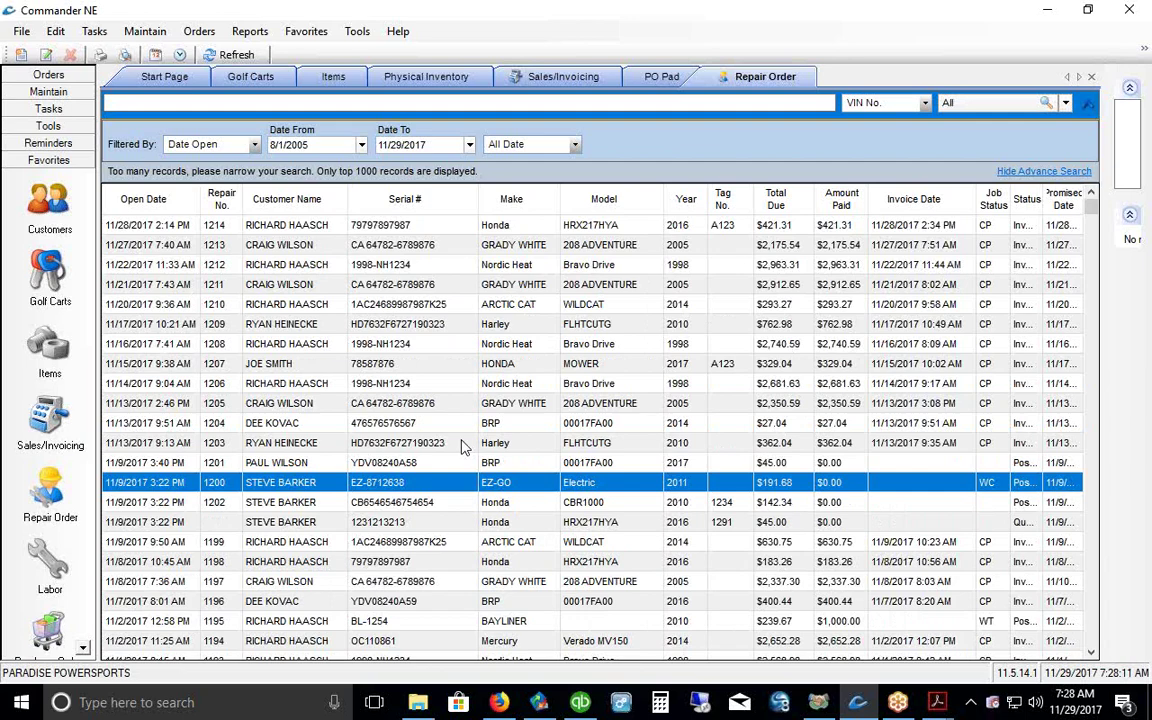
left_click_drag(1092, 212, 1092, 645)
left_click(172, 641)
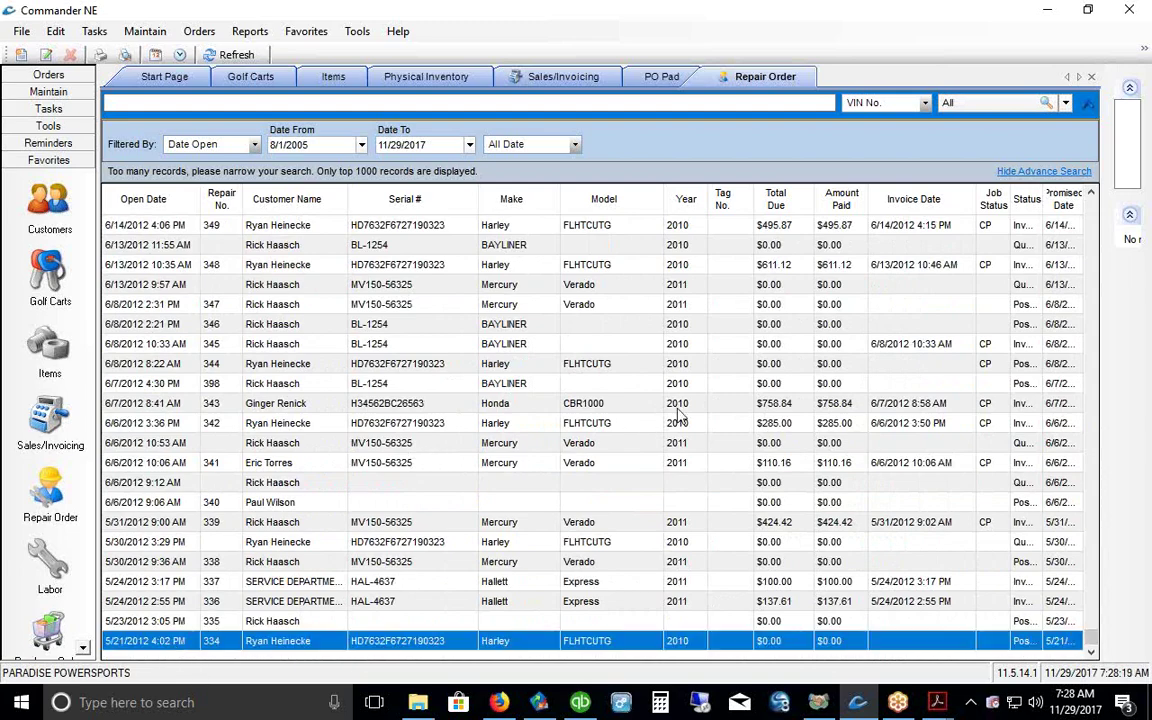
left_click_drag(1092, 645, 726, 287)
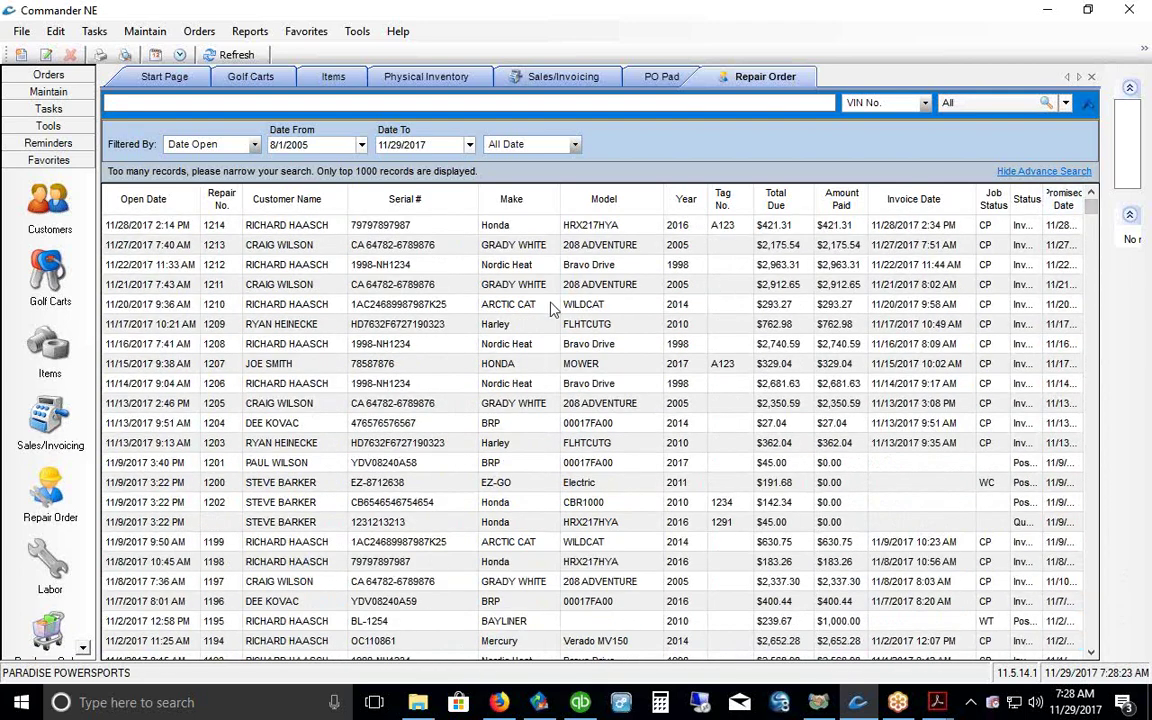
Step: Start a new repair order, search the contacts by last name and assign the OZARK GOLF CARS & UTV'S customer
right_click(470, 327)
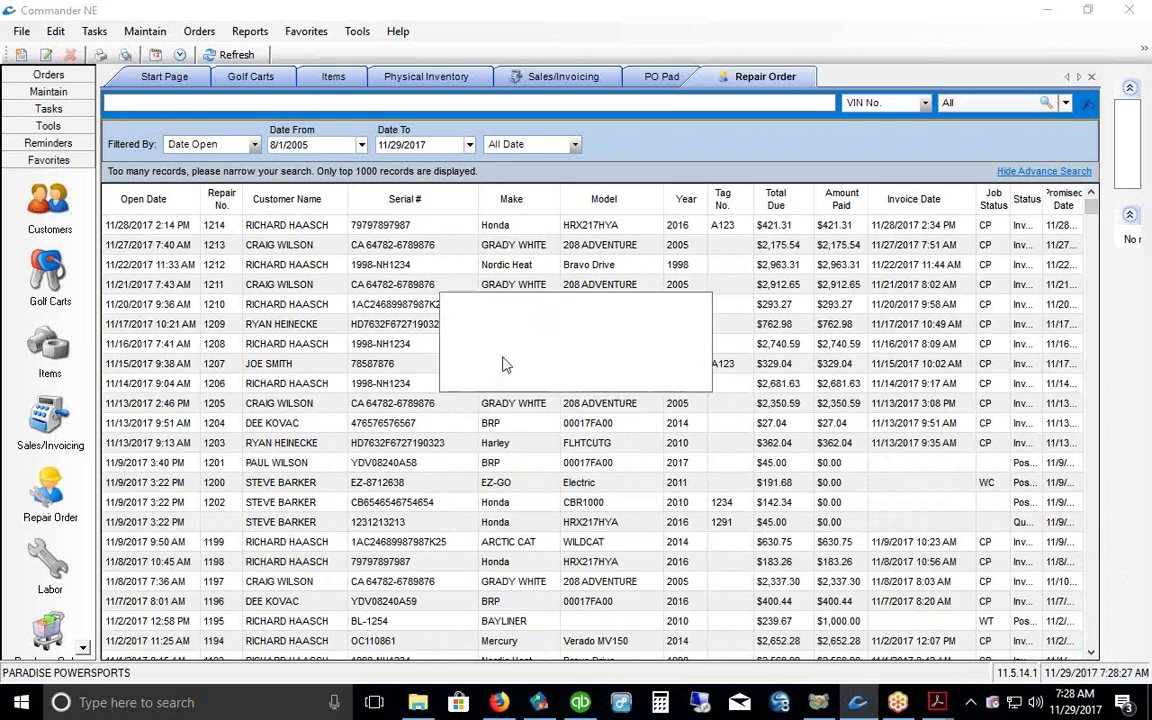
left_click(508, 359)
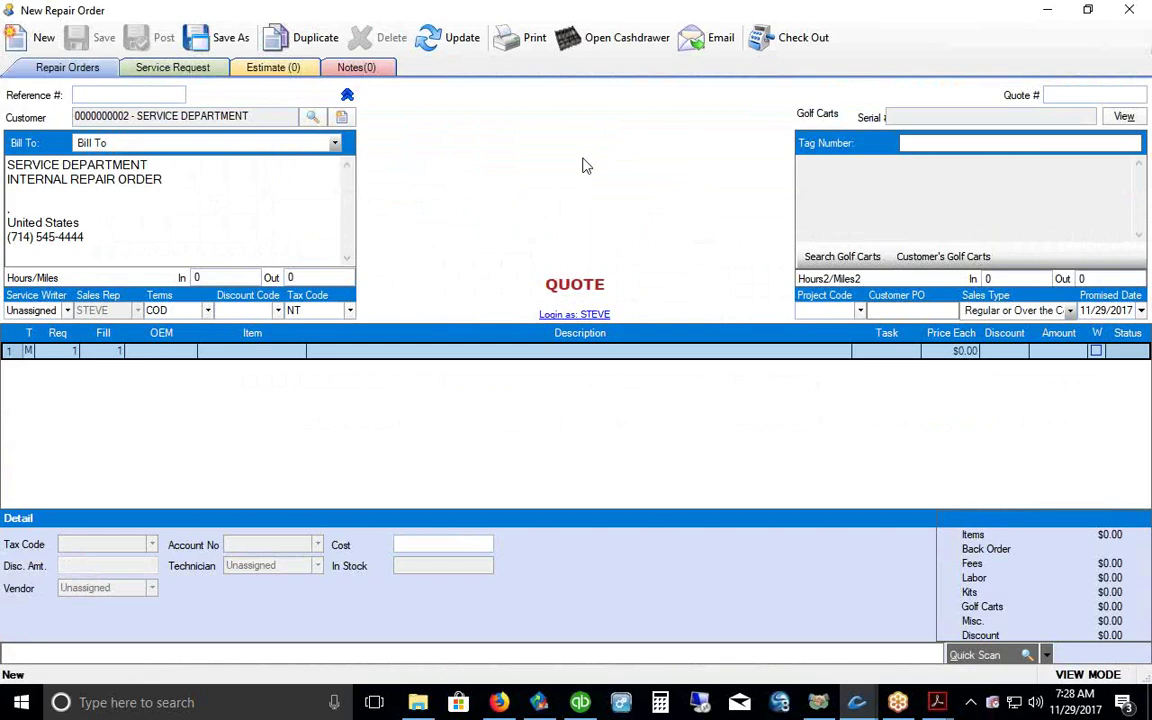
left_click(313, 118)
type("KING")
key("Return")
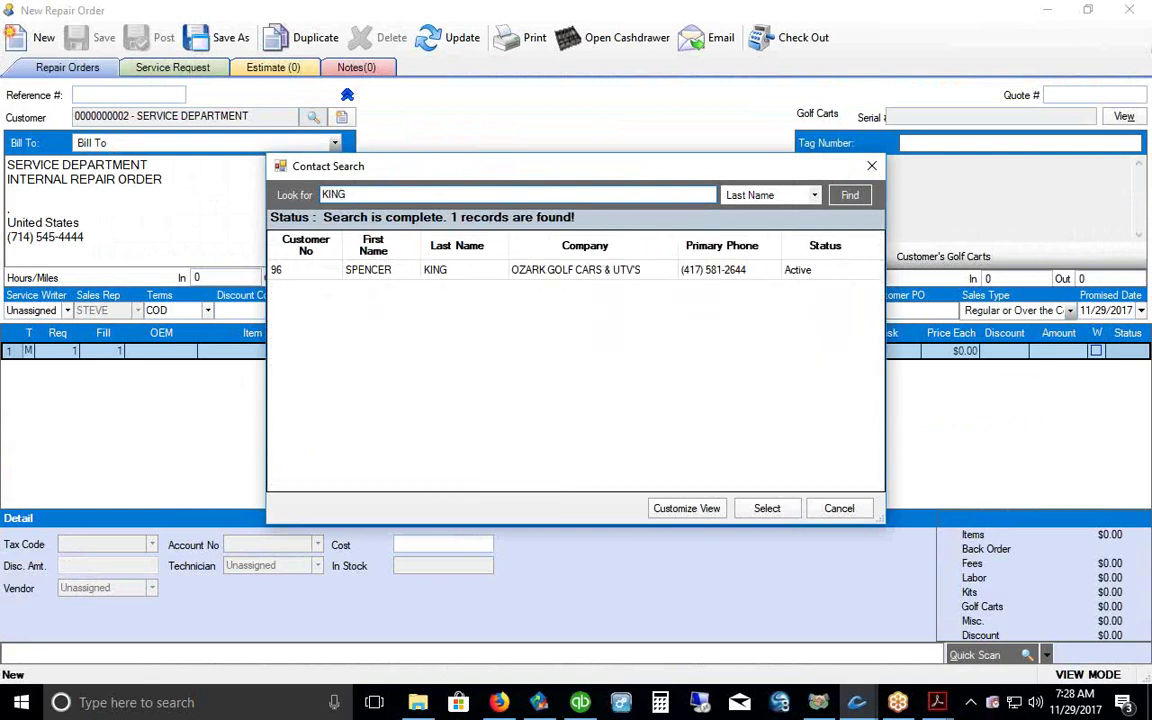
left_click(378, 272)
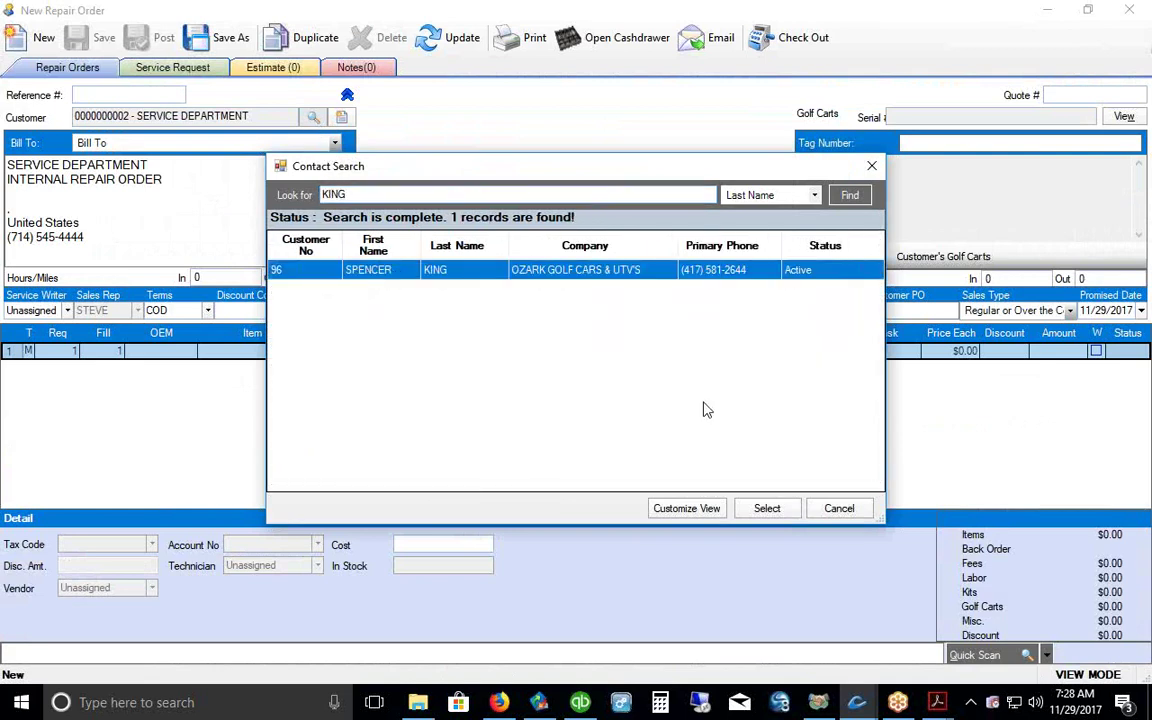
left_click(757, 506)
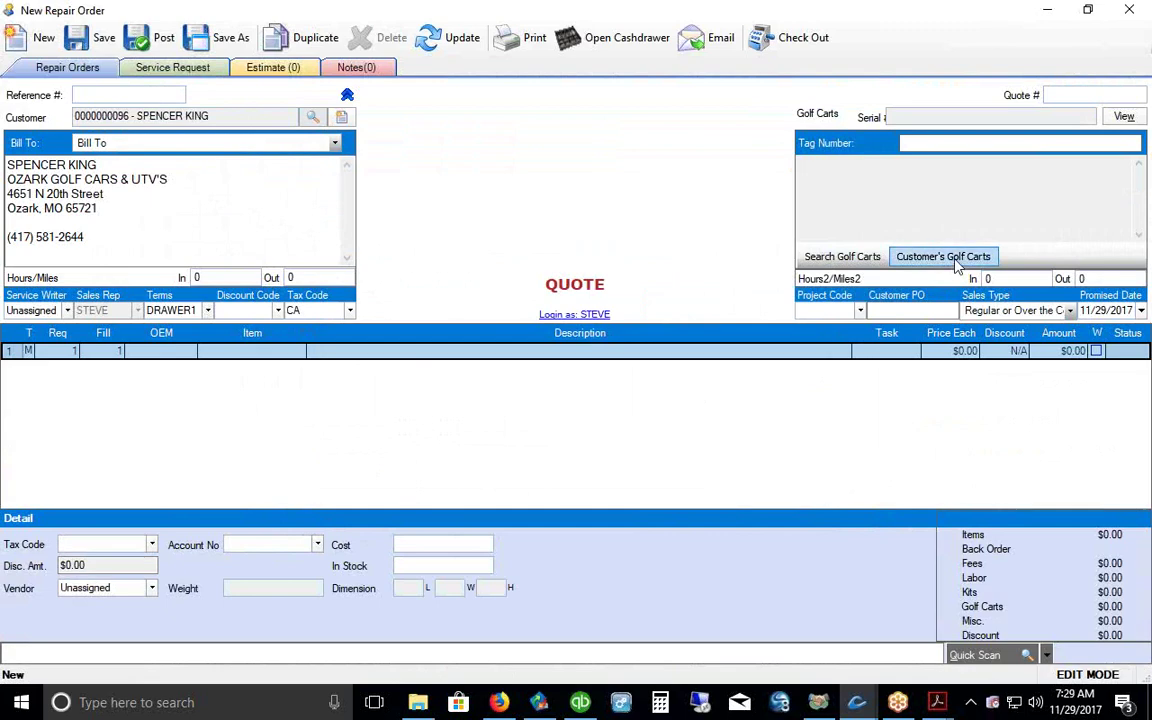
Step: Filter the unit search to the customer's units, sort by category and add the 2016 YAMAHA Demon Club Car
left_click(855, 260)
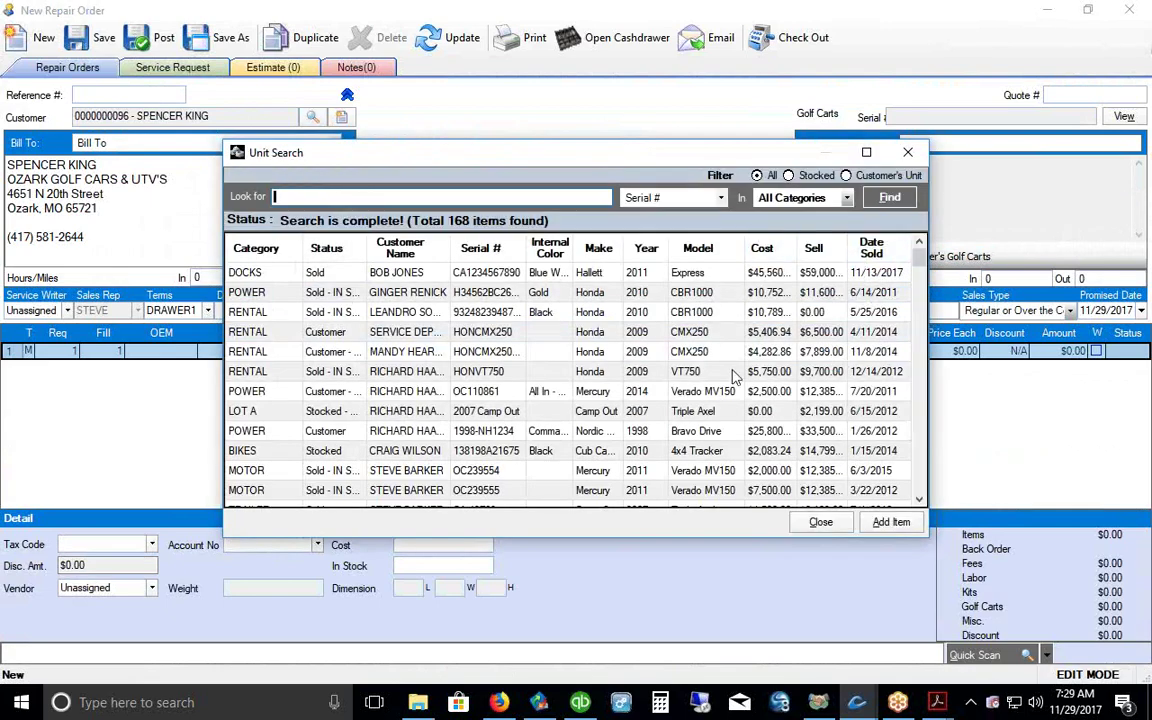
left_click(846, 176)
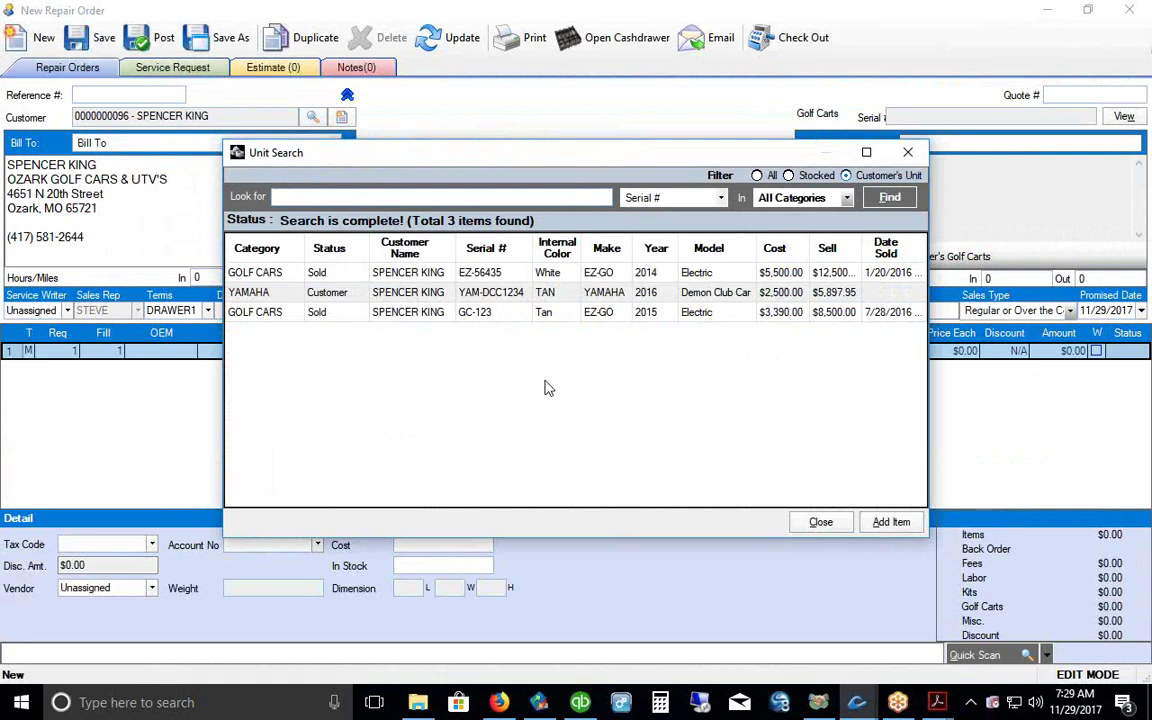
left_click(257, 248)
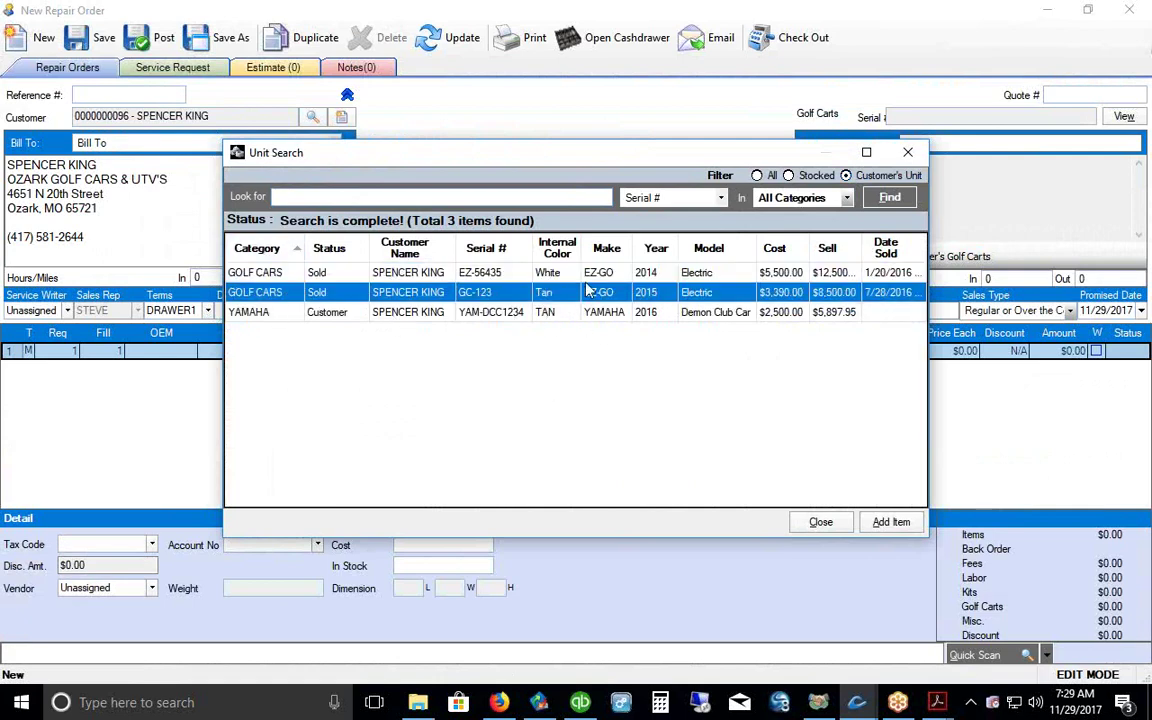
left_click(580, 312)
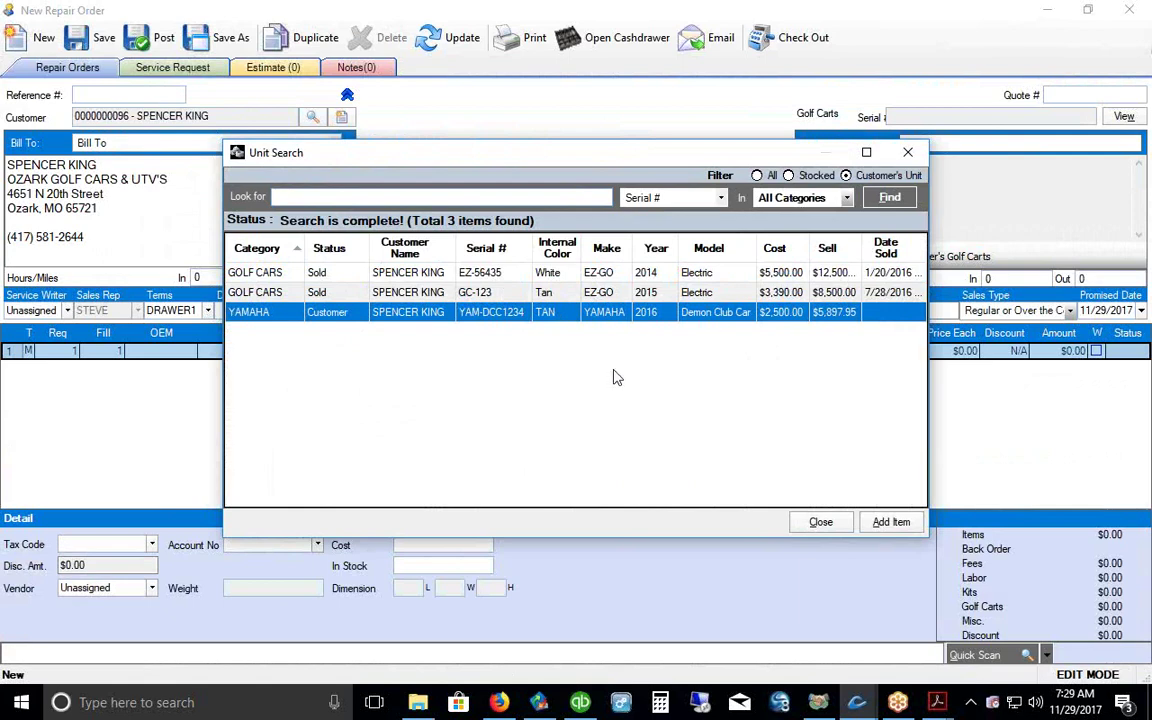
left_click(889, 522)
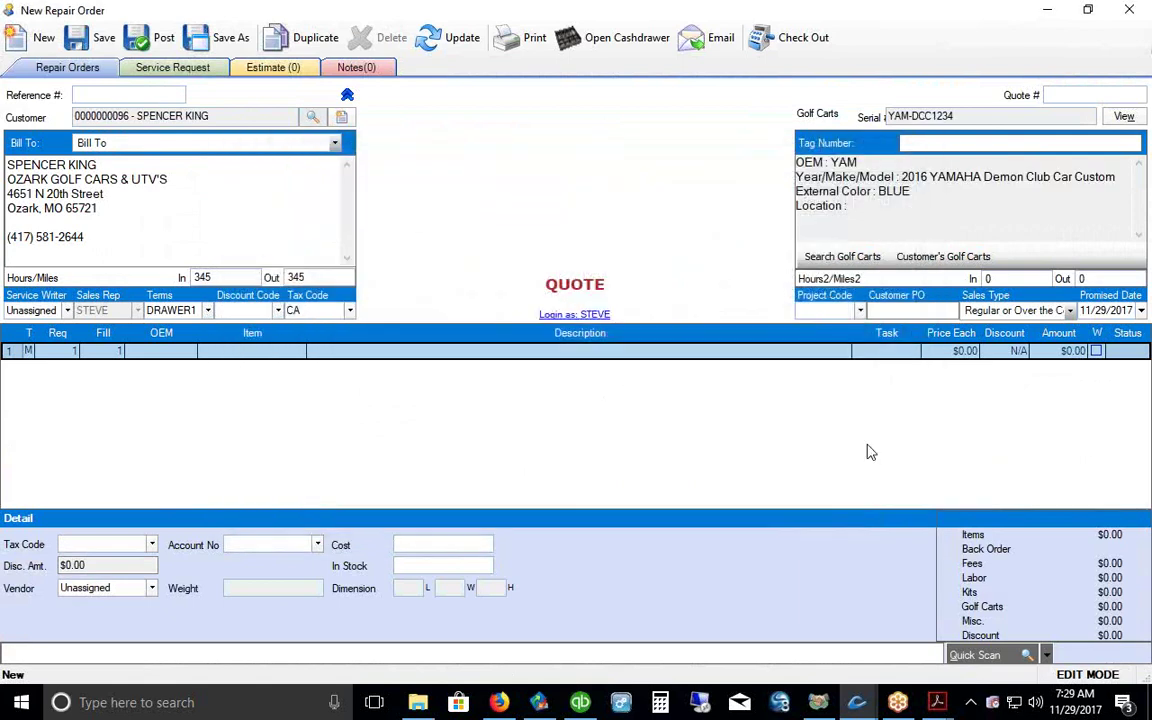
Step: View the assigned golf cart's unit record, show its picture and look at it in the full-size preview
left_click(1126, 117)
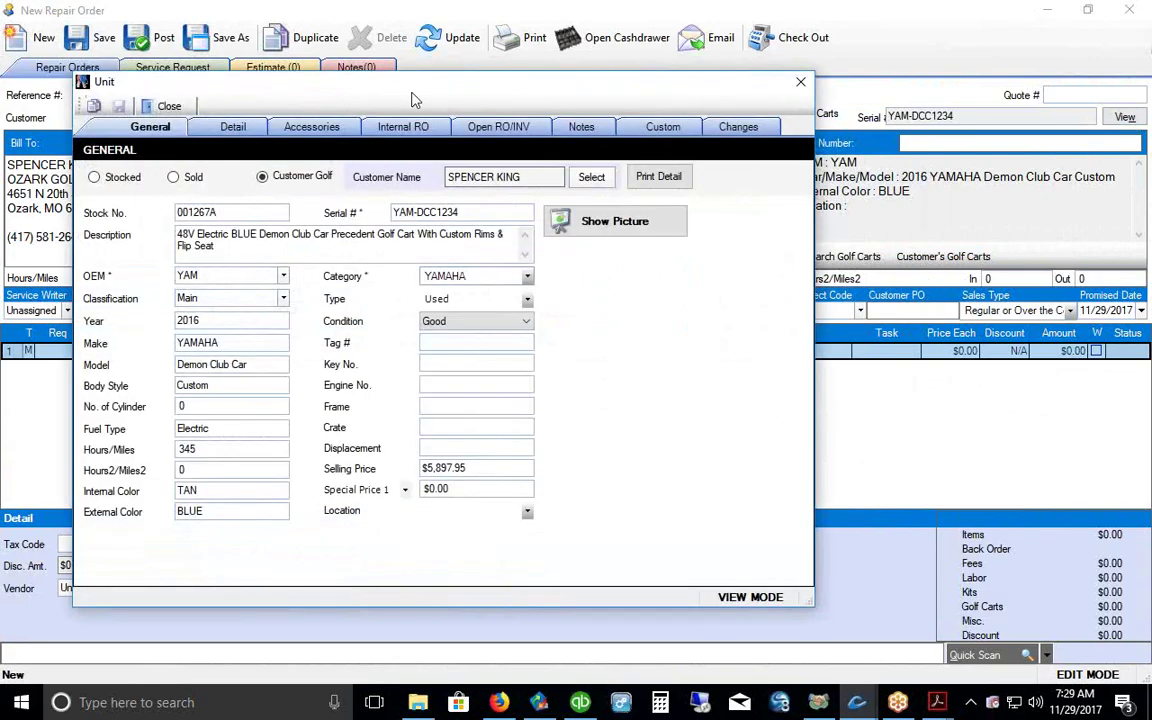
left_click_drag(415, 97, 558, 82)
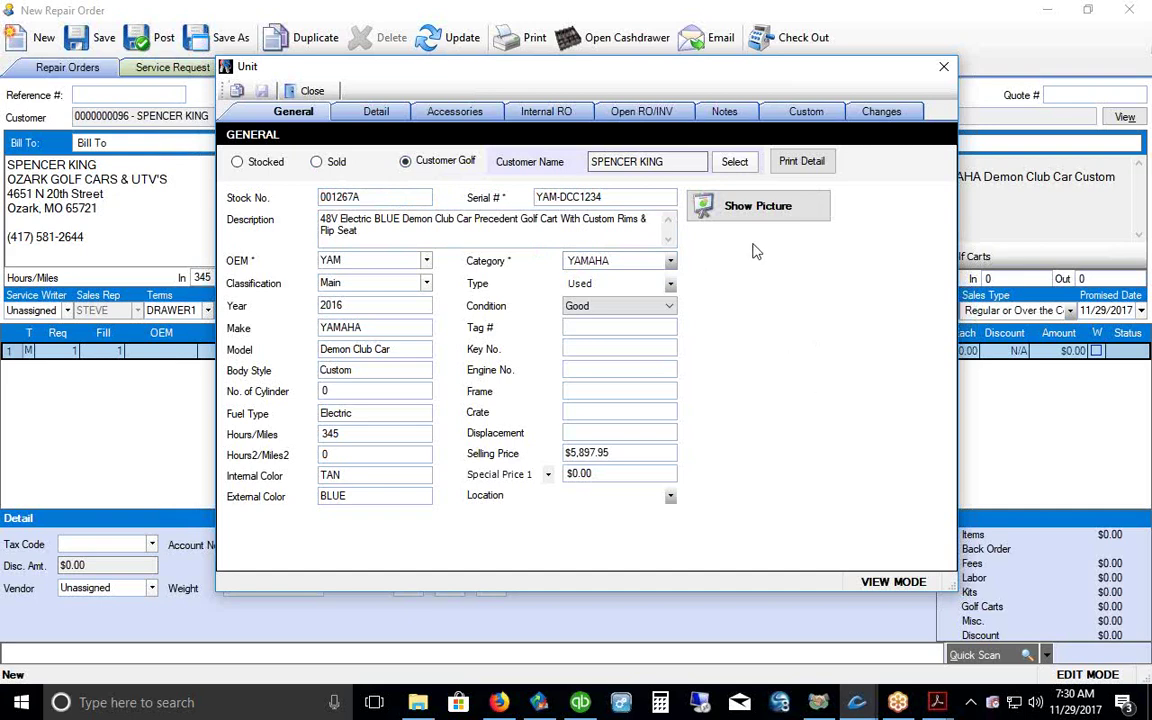
left_click(760, 208)
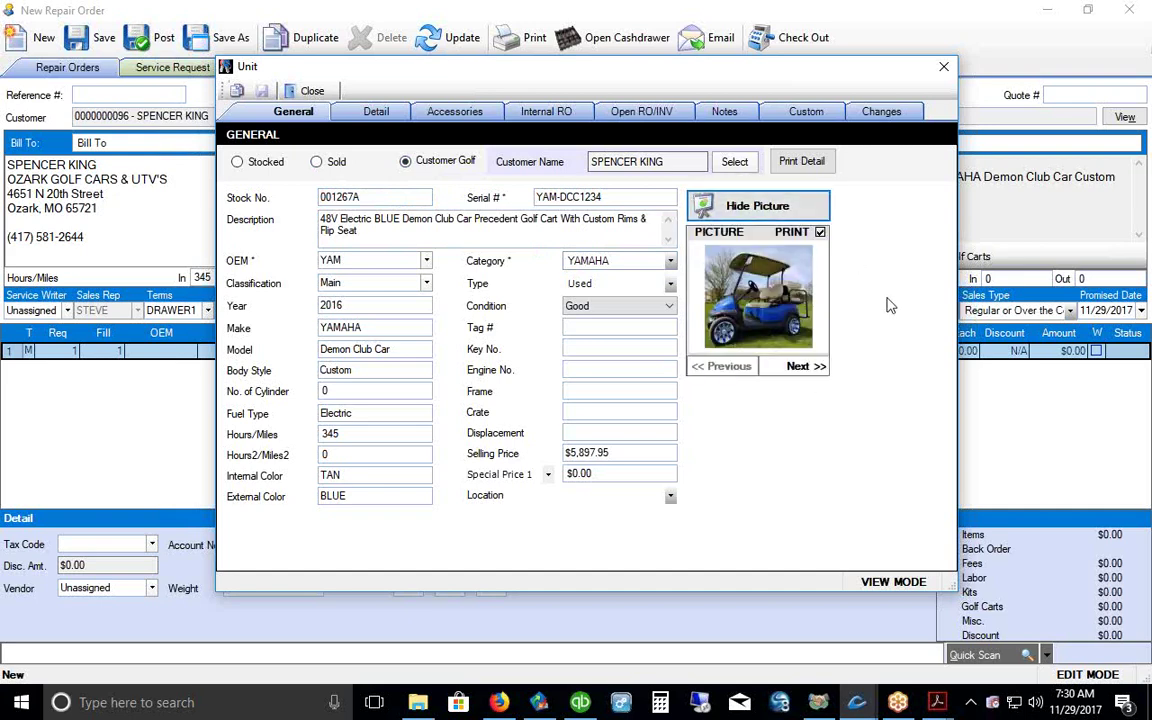
double_click(768, 313)
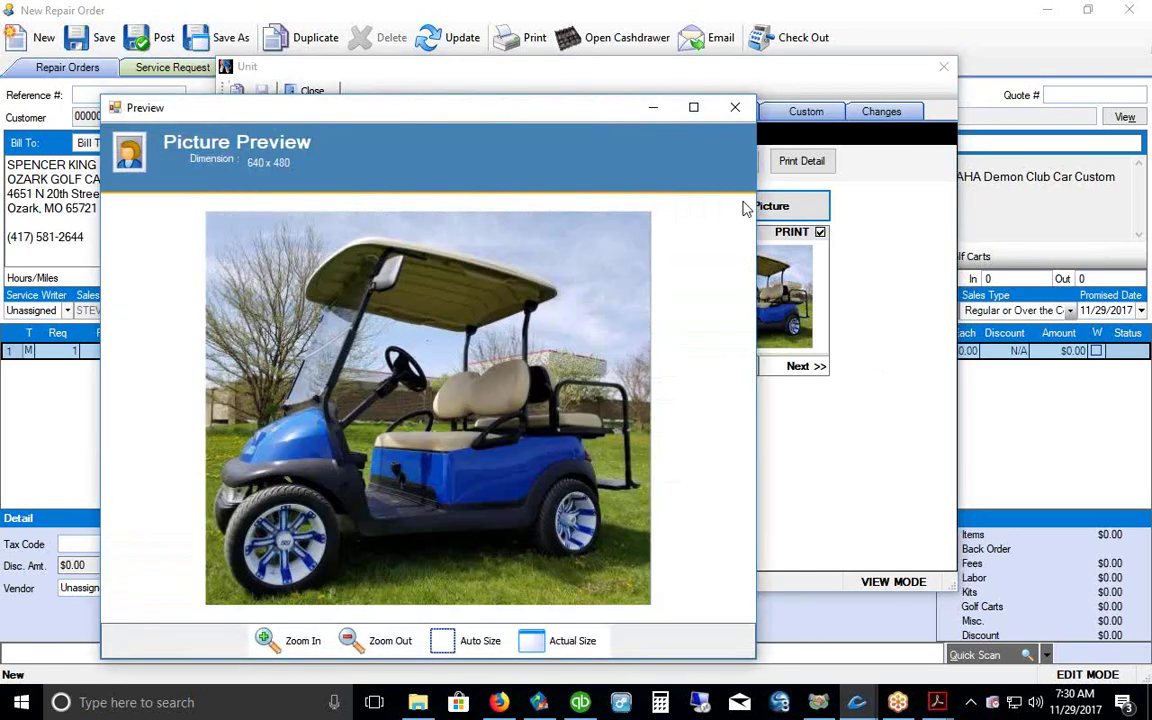
left_click_drag(493, 113, 497, 77)
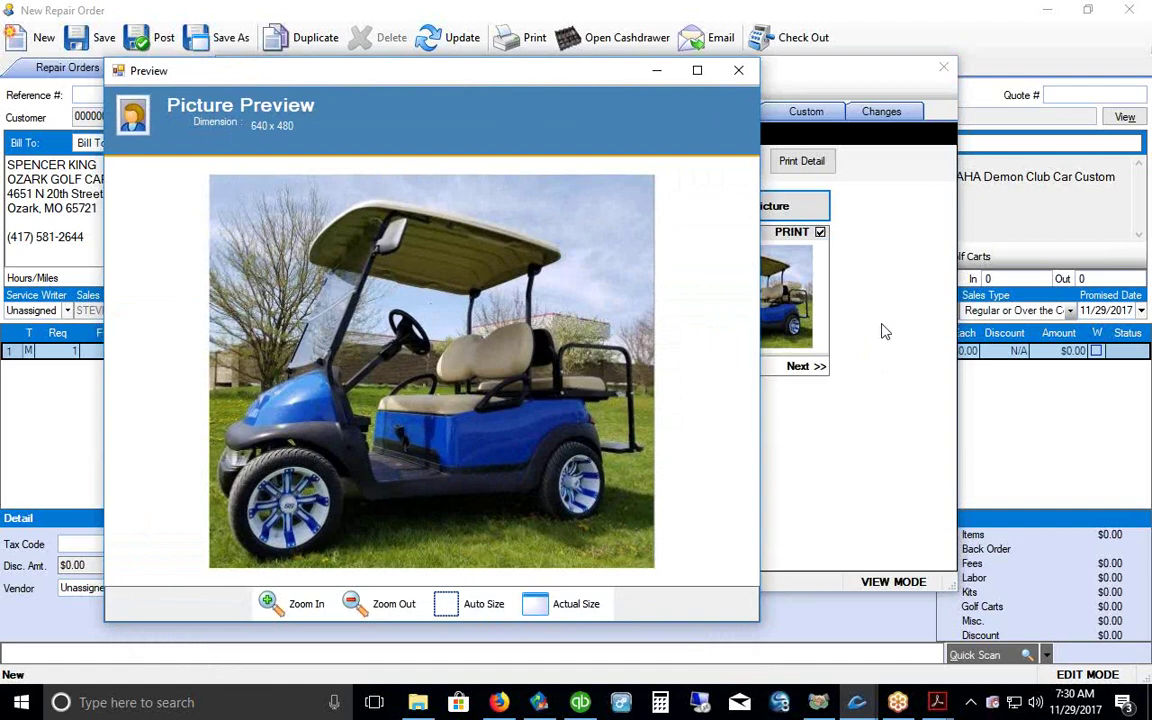
left_click(738, 70)
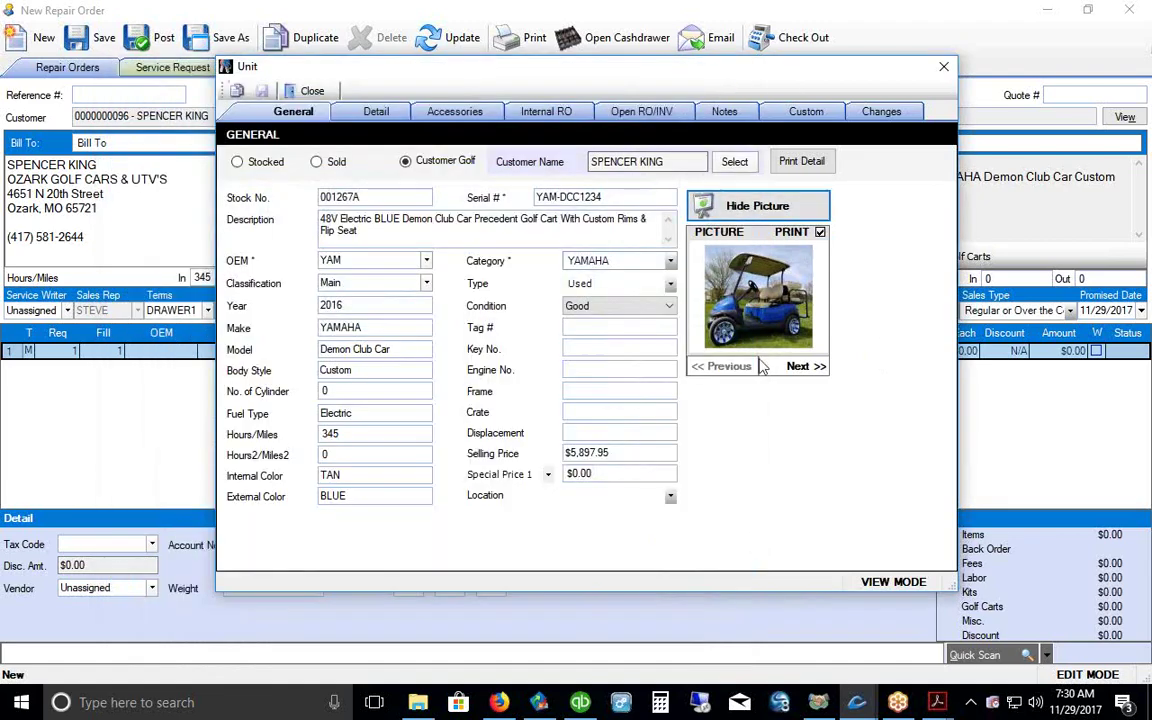
Step: Check the unit's empty picture slot, return to the first picture and hide it, and save the unit record
left_click(806, 366)
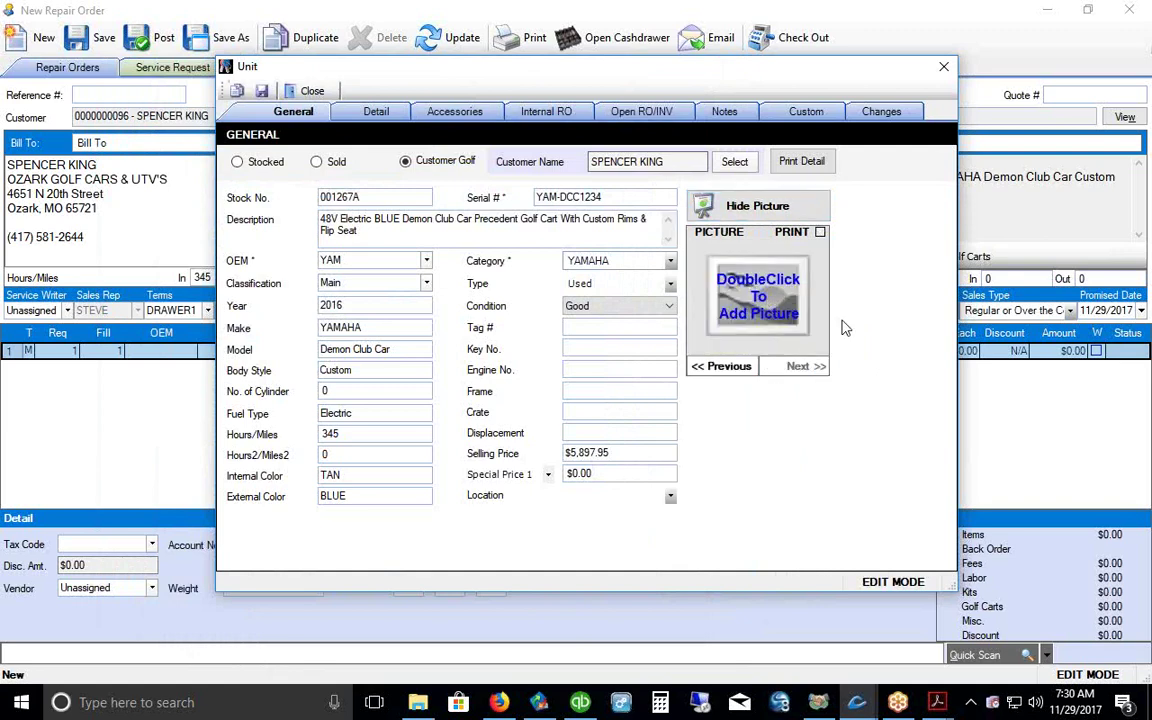
left_click(728, 367)
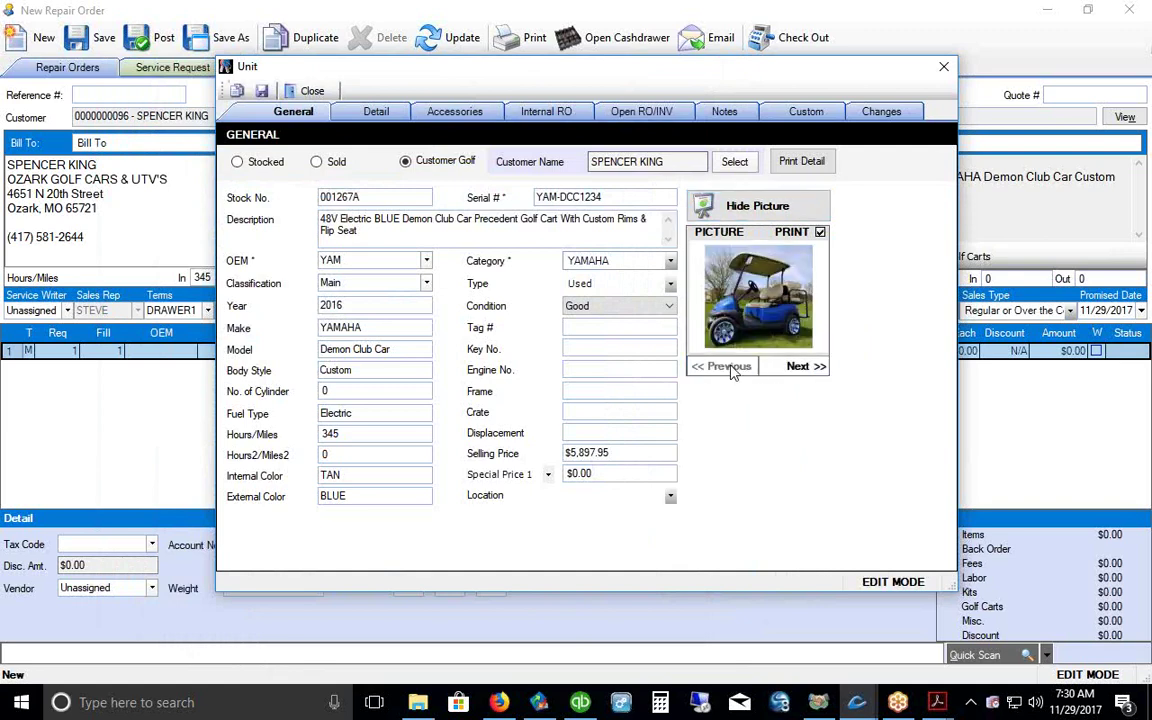
left_click(767, 208)
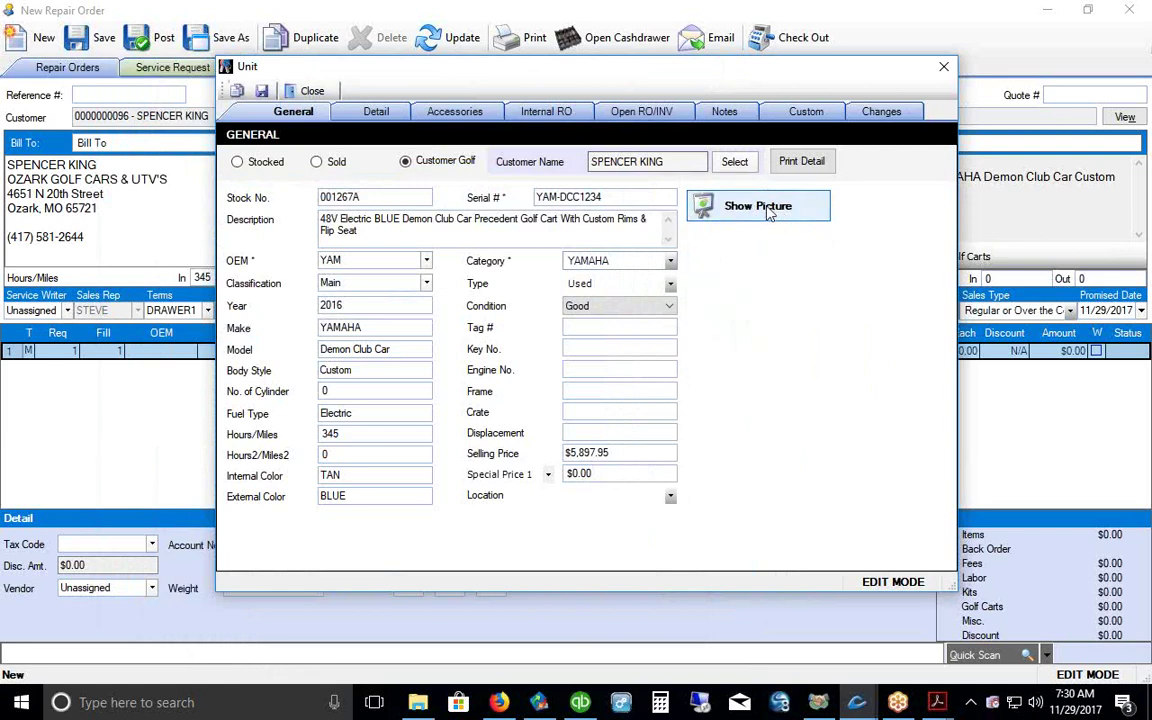
left_click(261, 91)
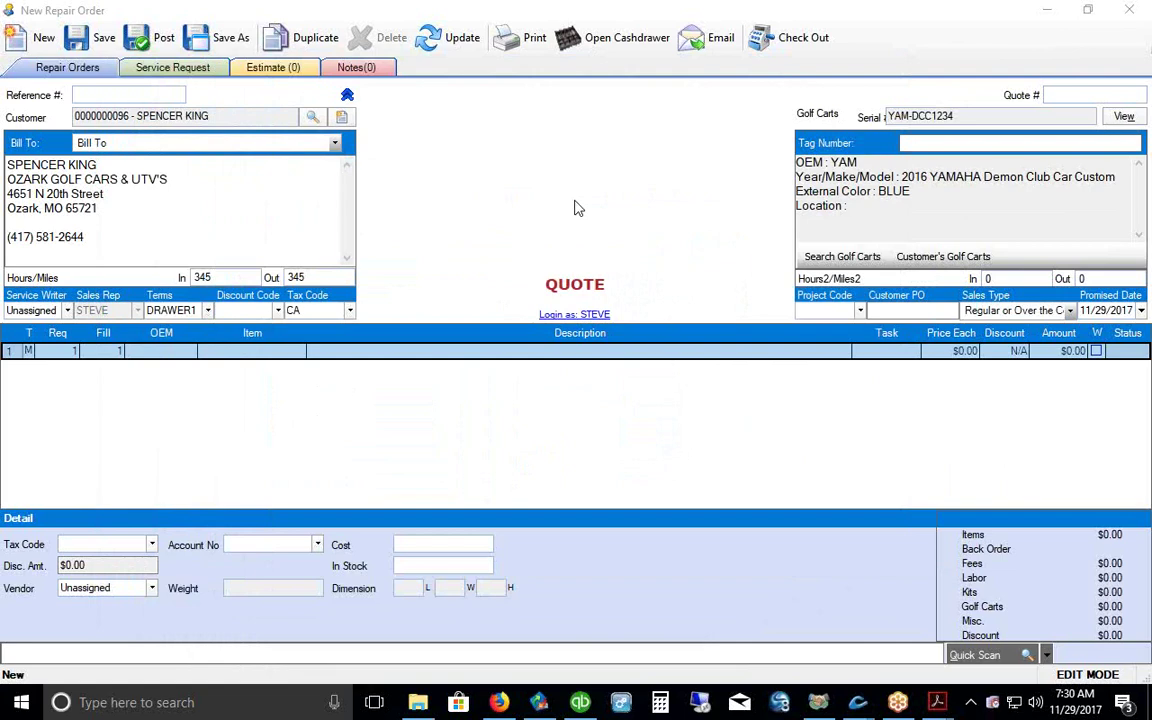
Step: Enter the service request lines NEW WINDSHIELD and REPLACE BATTERY, save the repair order and return to its main page to point out the quote status
left_click(190, 69)
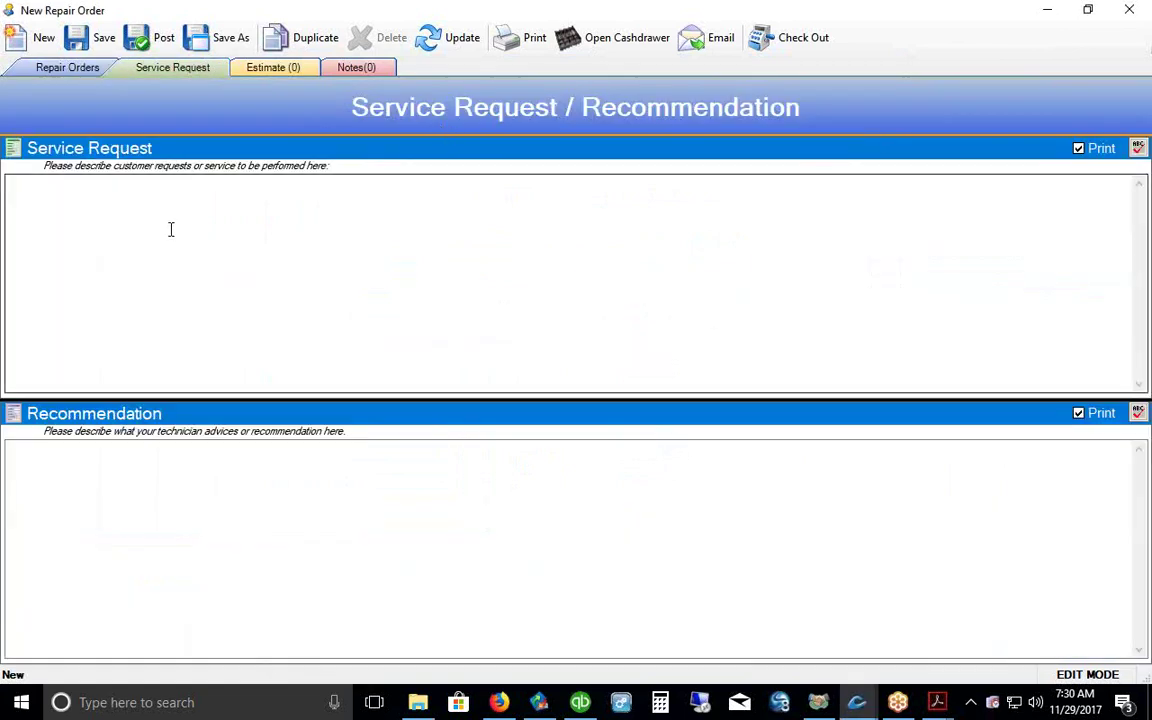
left_click(155, 203)
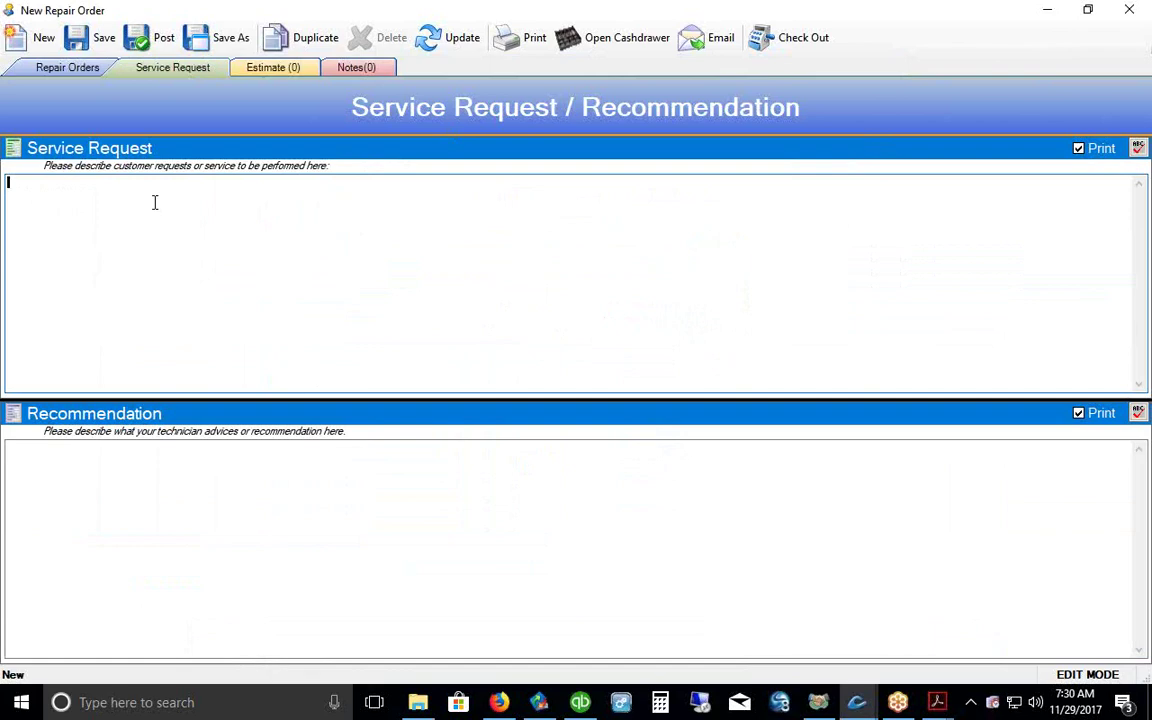
type("NEW WINDSHI")
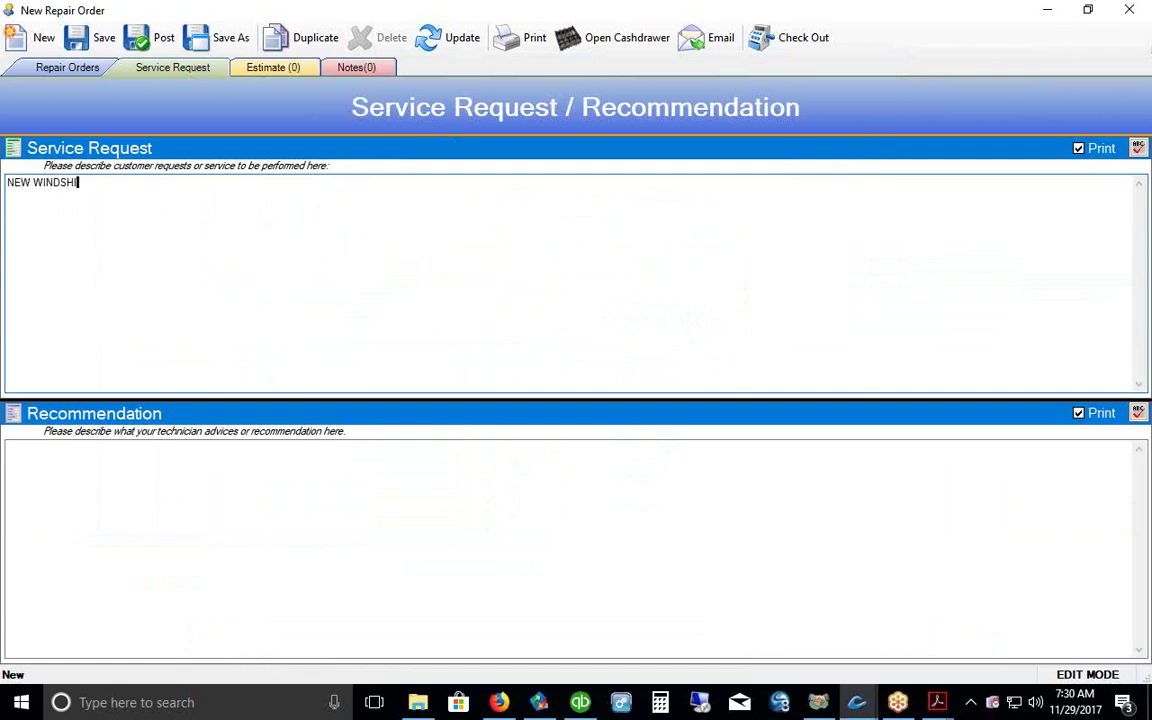
type("ELD")
key("Return")
type("REPLACE BA")
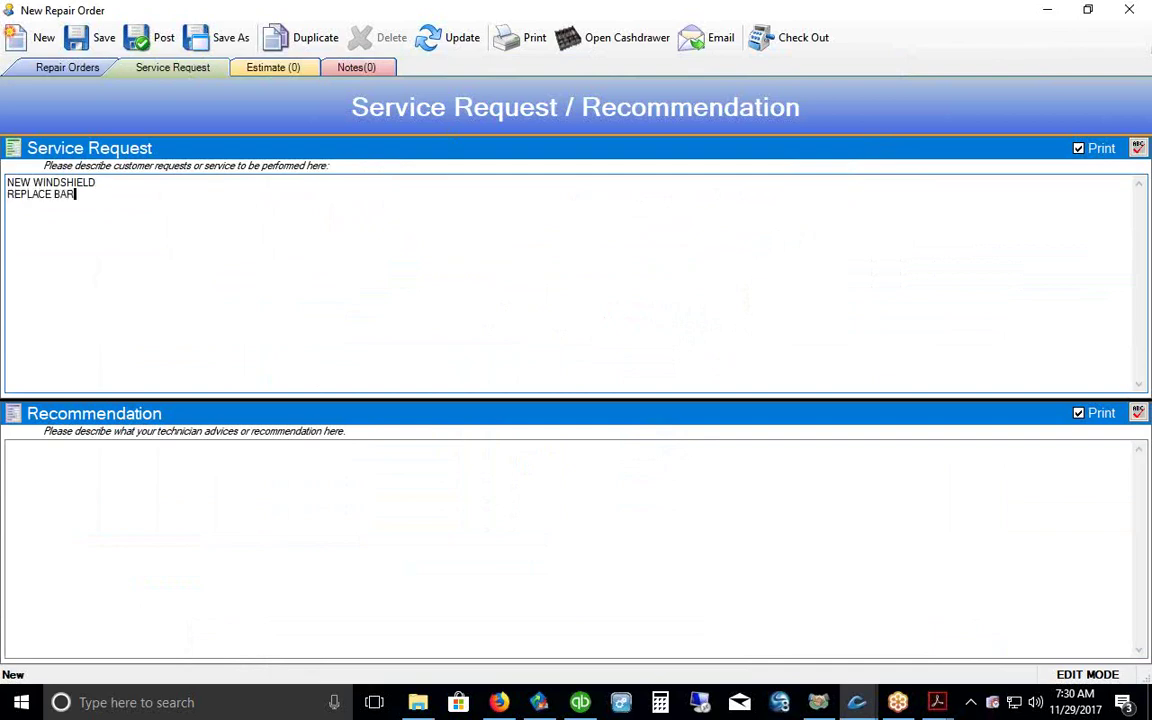
type("TTERY")
left_click(100, 38)
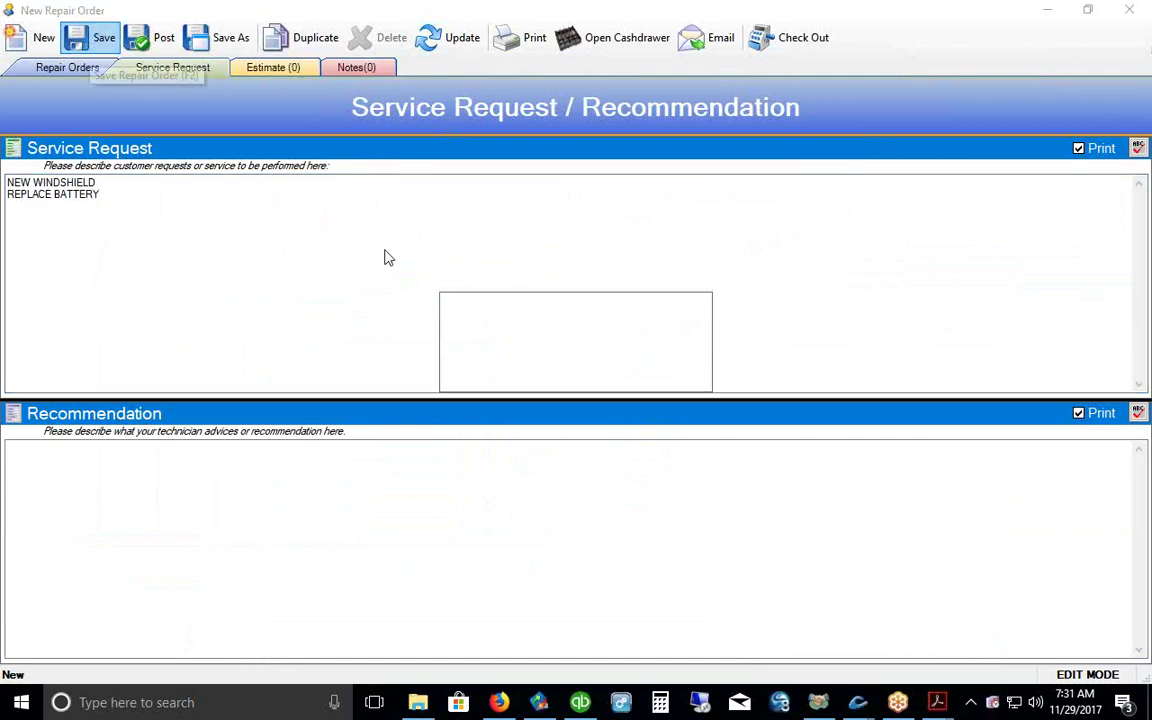
left_click(76, 64)
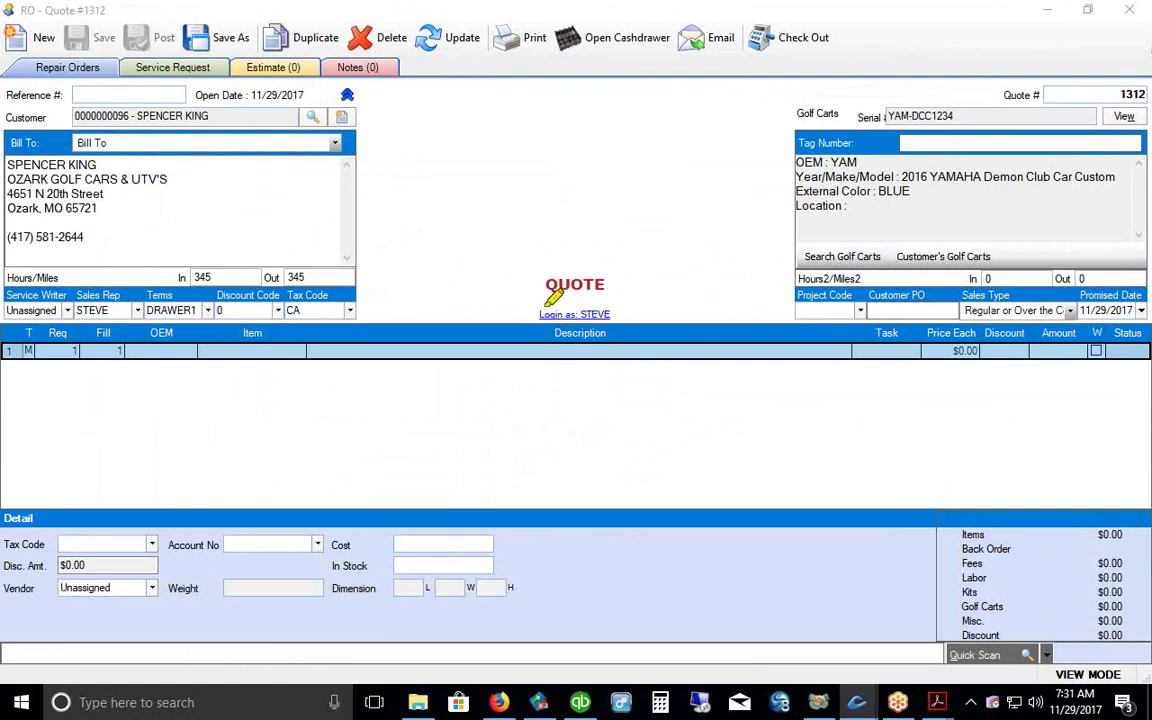
left_click_drag(546, 298, 606, 294)
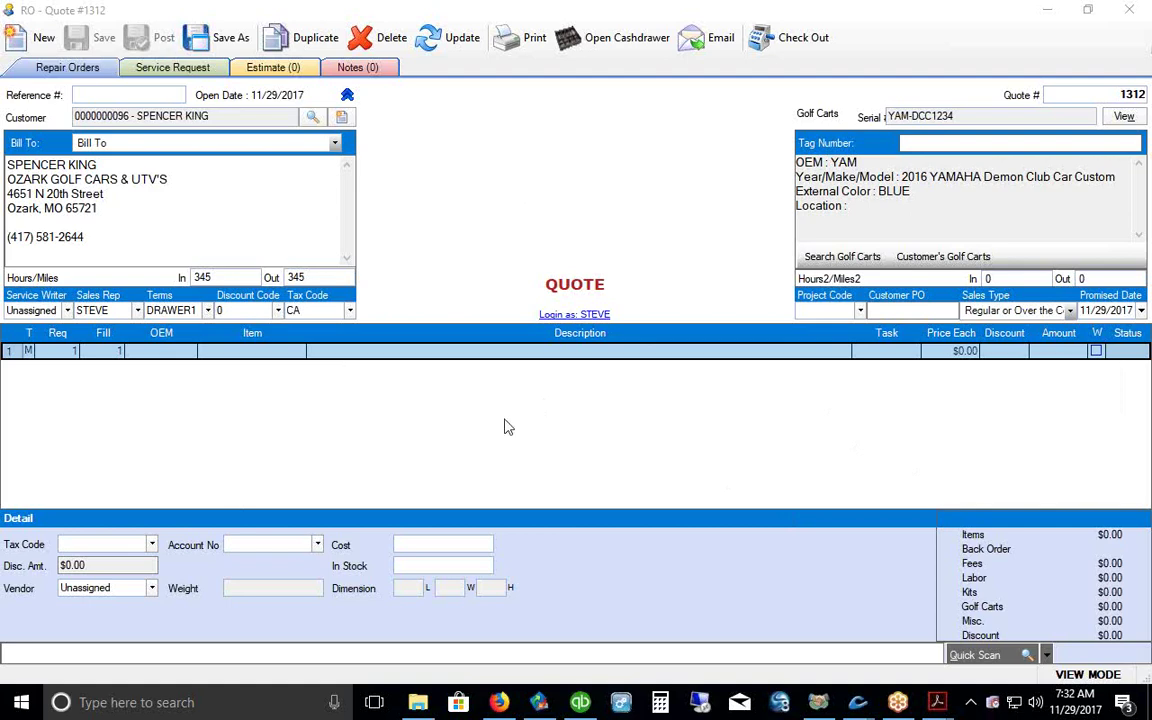
Step: Switch to HLSM's OEM Parts Finder, decline the previous pick list import and open the 2014 Yamaha Golf Cart model GOLF CAR ELECTRIC [DRIVE YDREX4] (JW95)
left_click(621, 703)
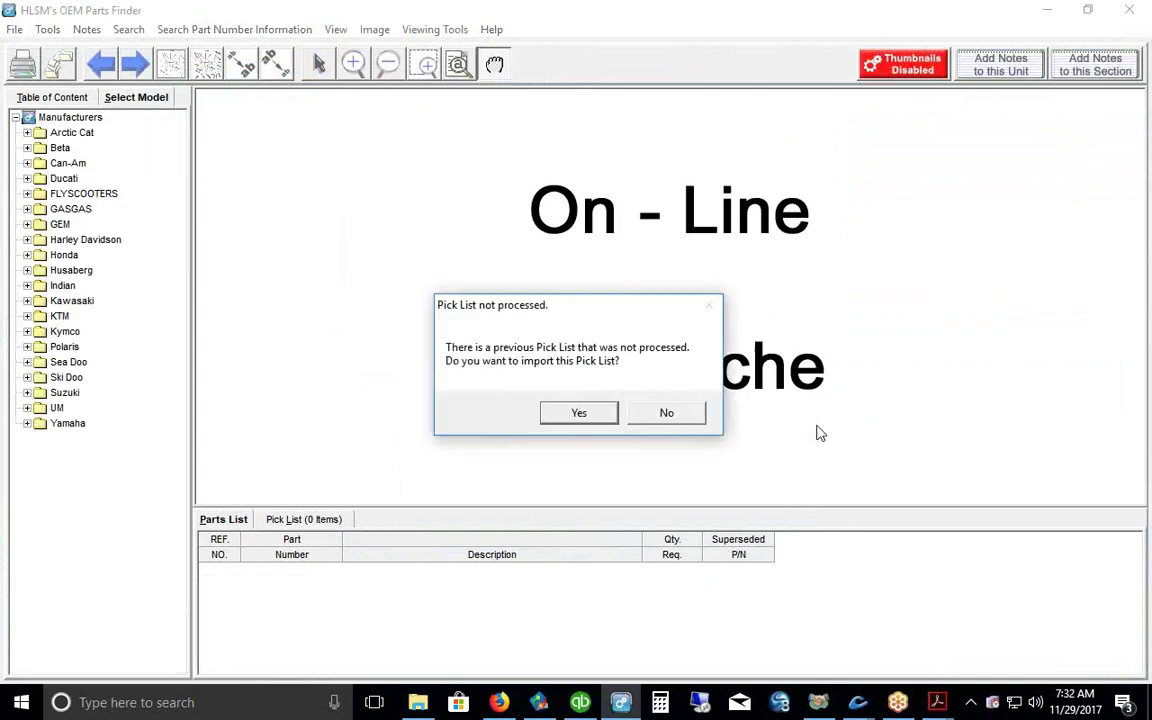
left_click(663, 411)
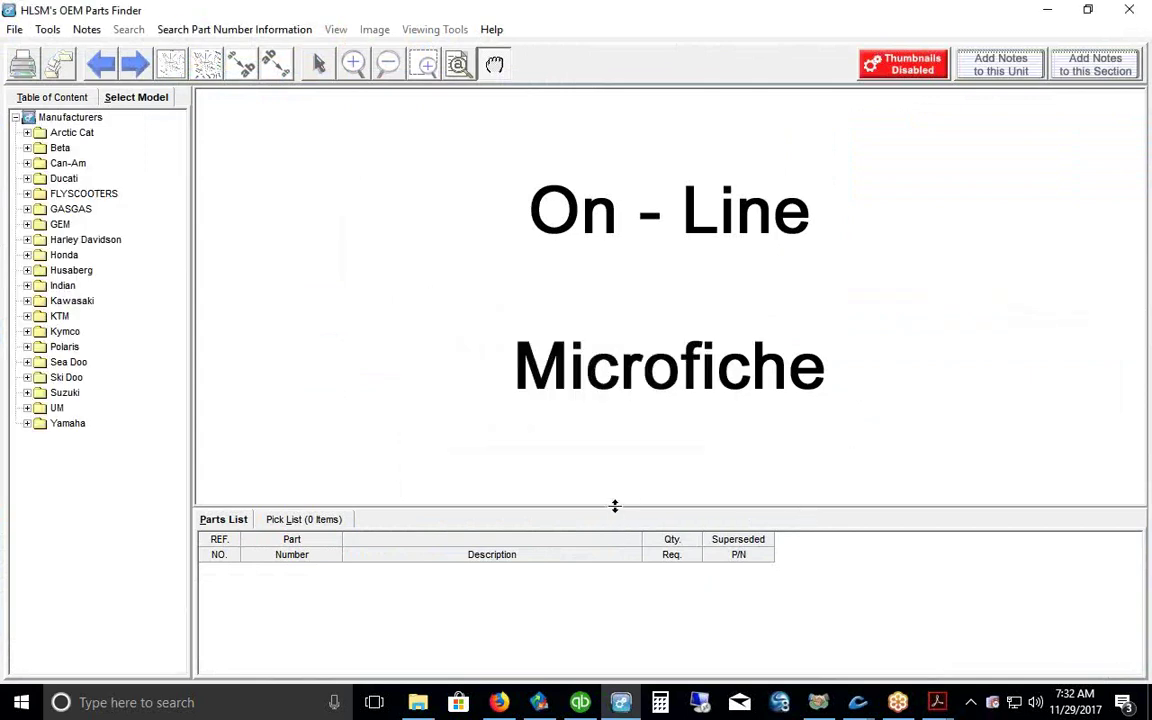
left_click(26, 423)
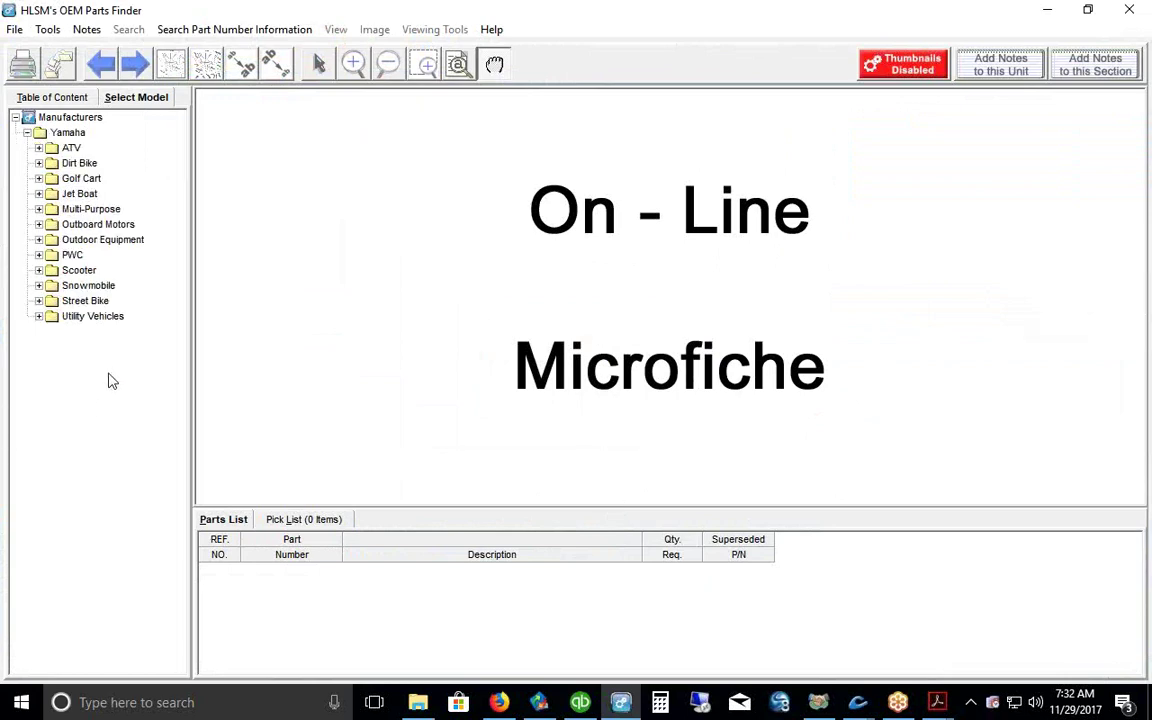
left_click(37, 178)
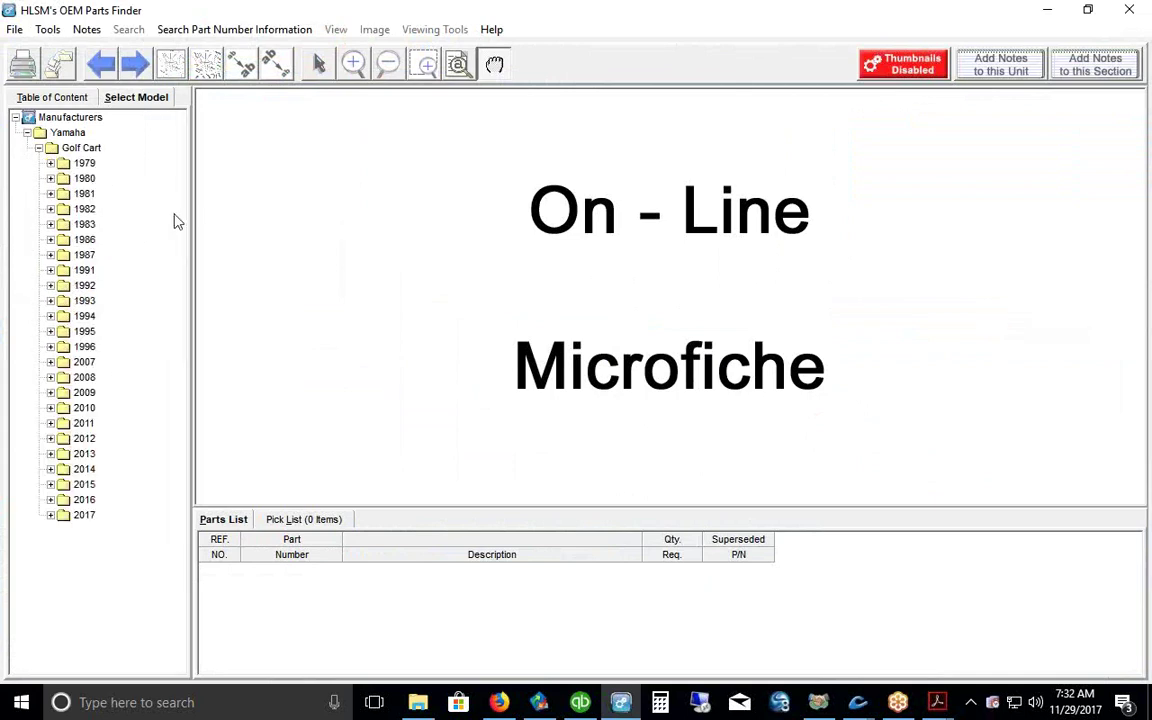
left_click(61, 468)
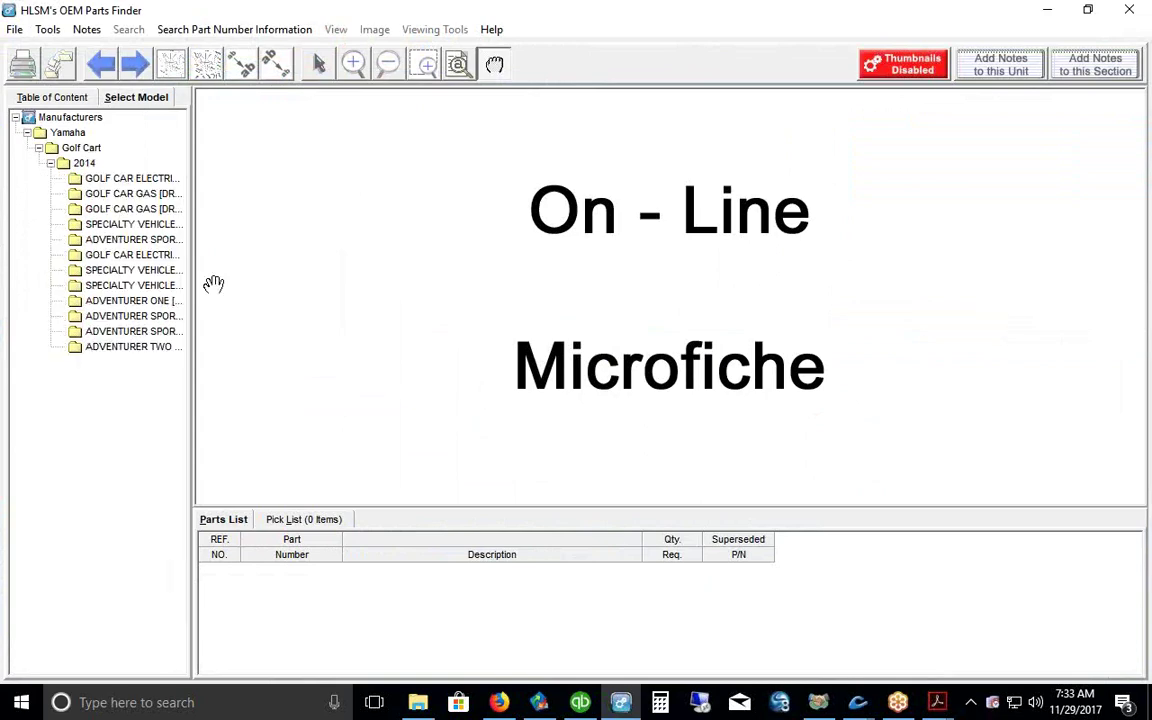
left_click_drag(190, 275, 327, 324)
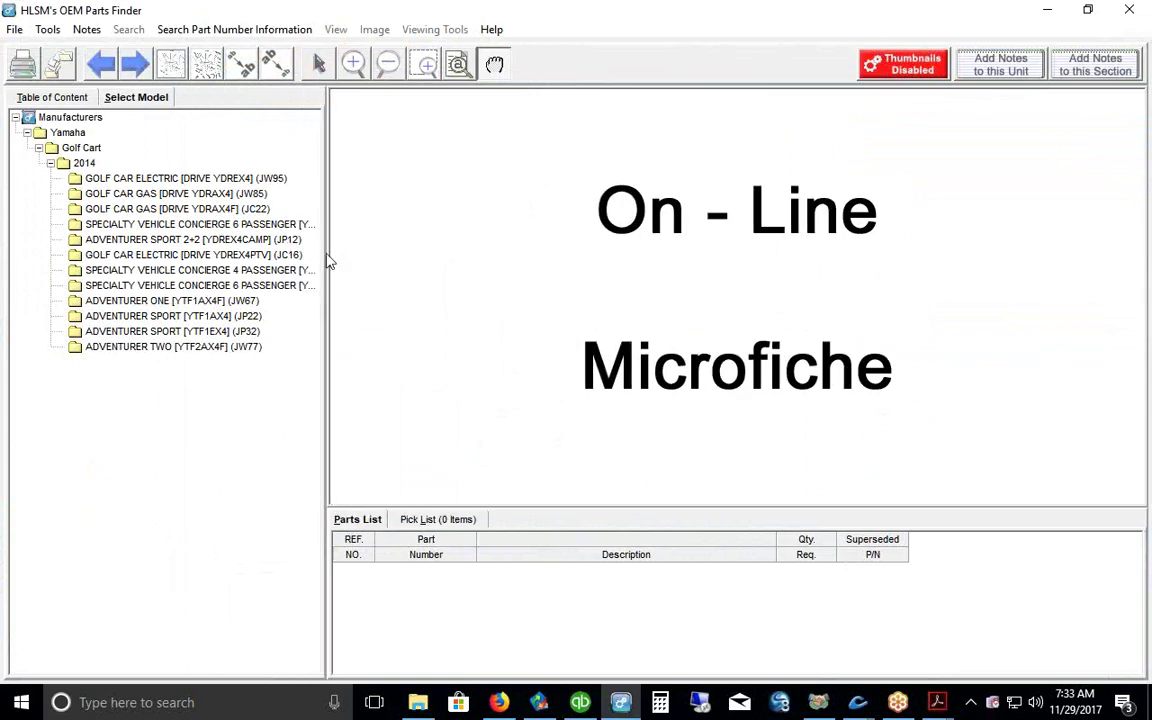
double_click(159, 178)
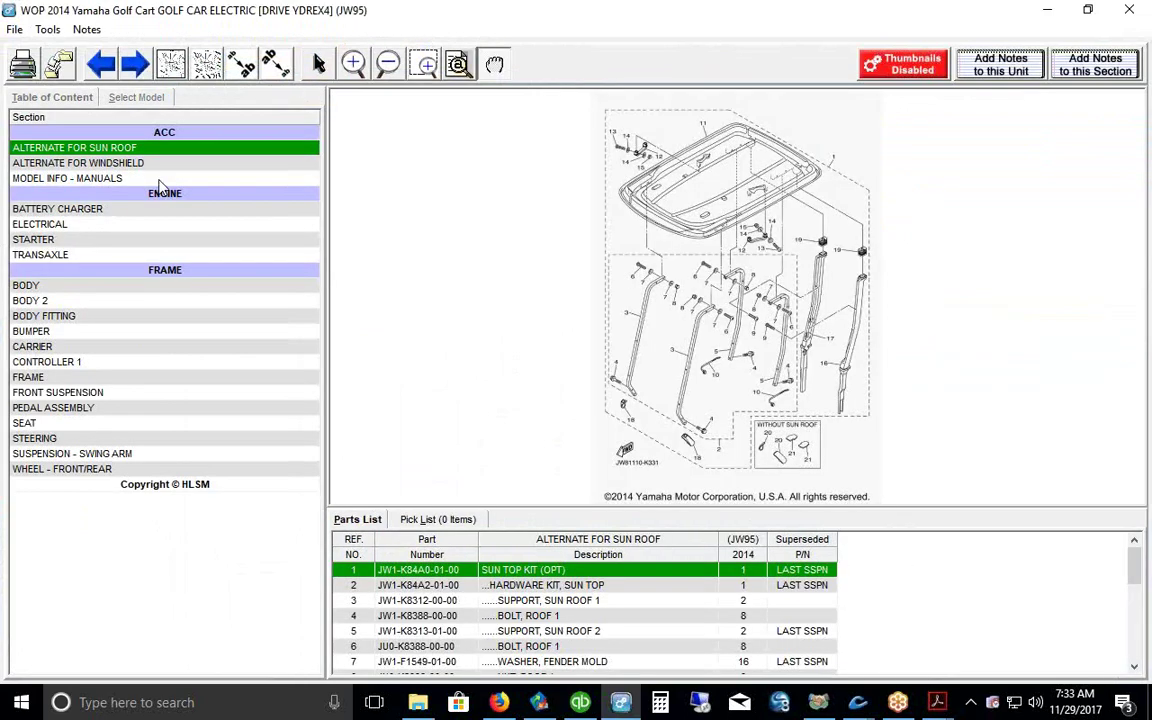
Step: Magnify the sun roof diagram to examine its parts and enlarge the parts list area
left_click(353, 63)
left_click(388, 181)
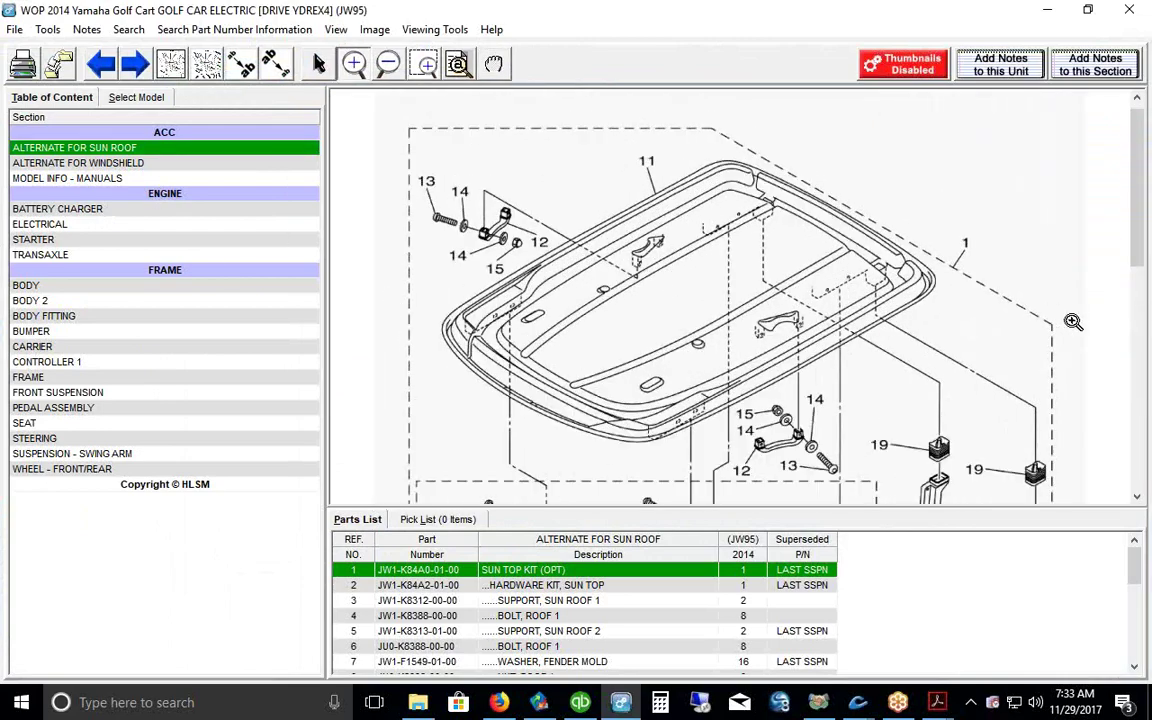
left_click_drag(1136, 182, 1124, 299)
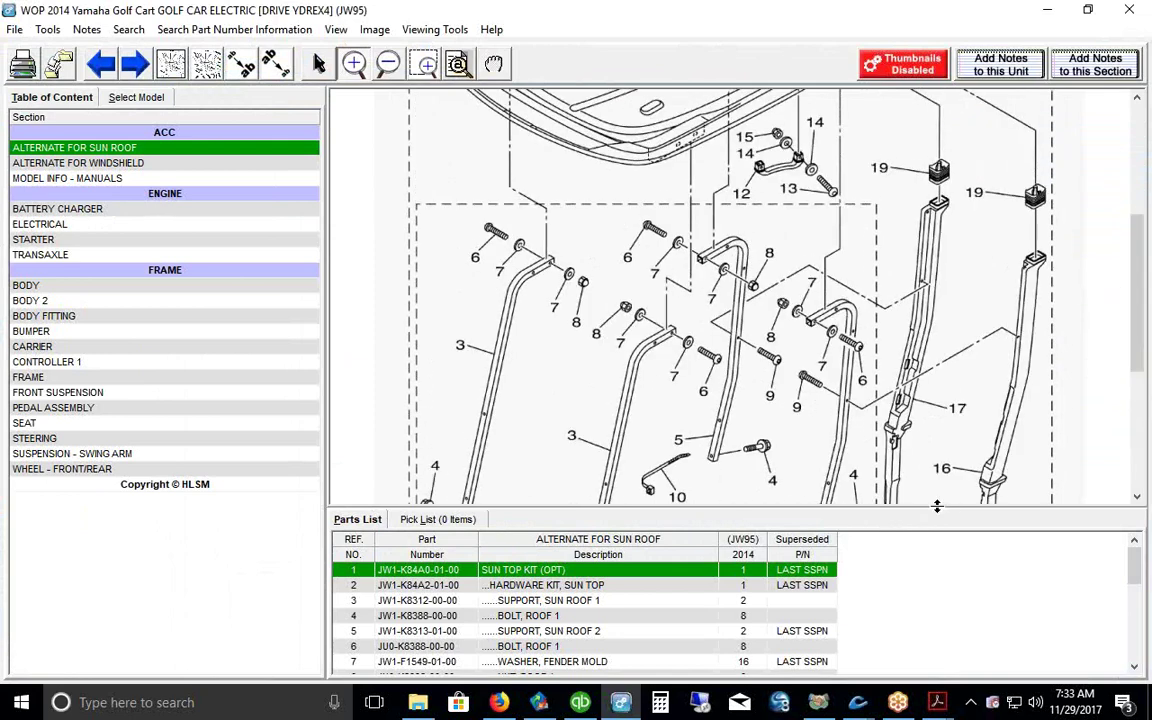
left_click_drag(937, 507, 836, 337)
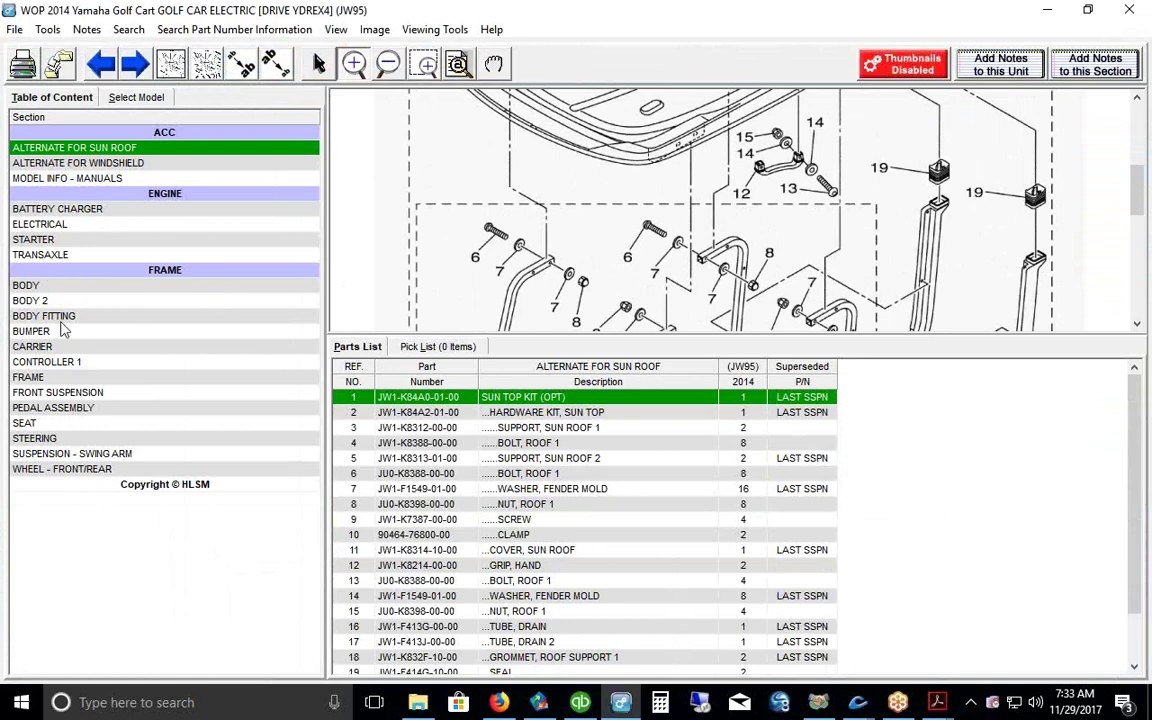
Step: Look through the starter and battery charger sections, magnify the charger diagram and check the part details of CHARGER, BATTERY without adding it to the pick list
left_click(42, 237)
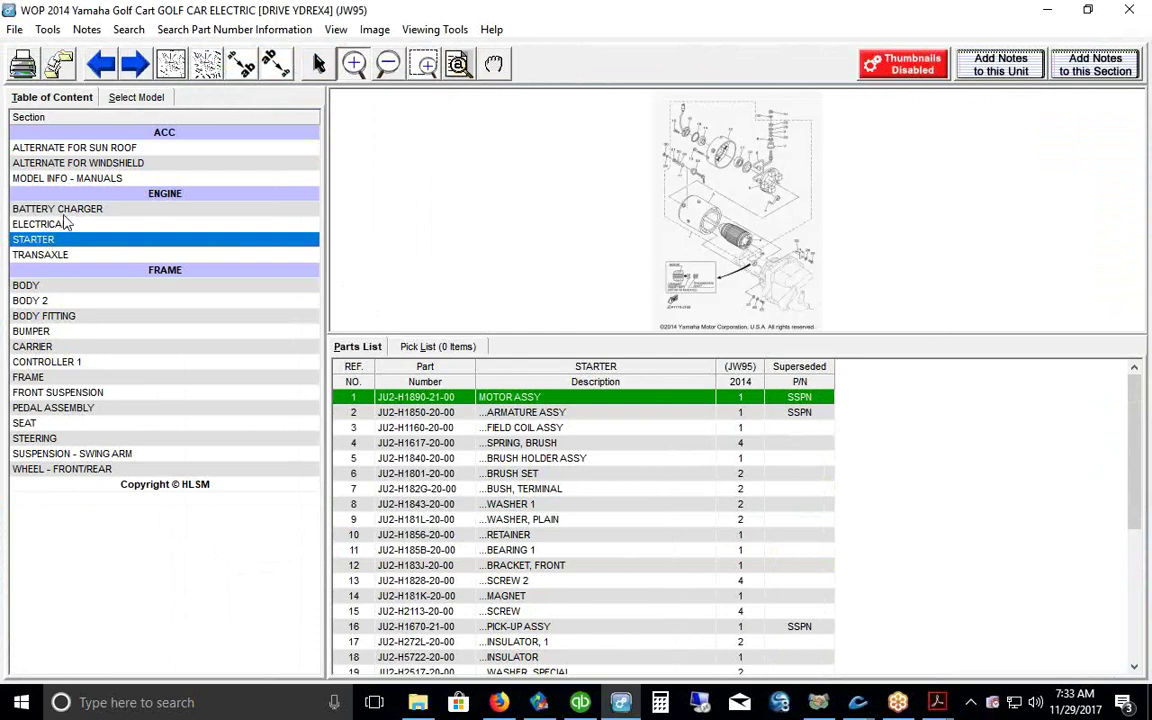
left_click(60, 208)
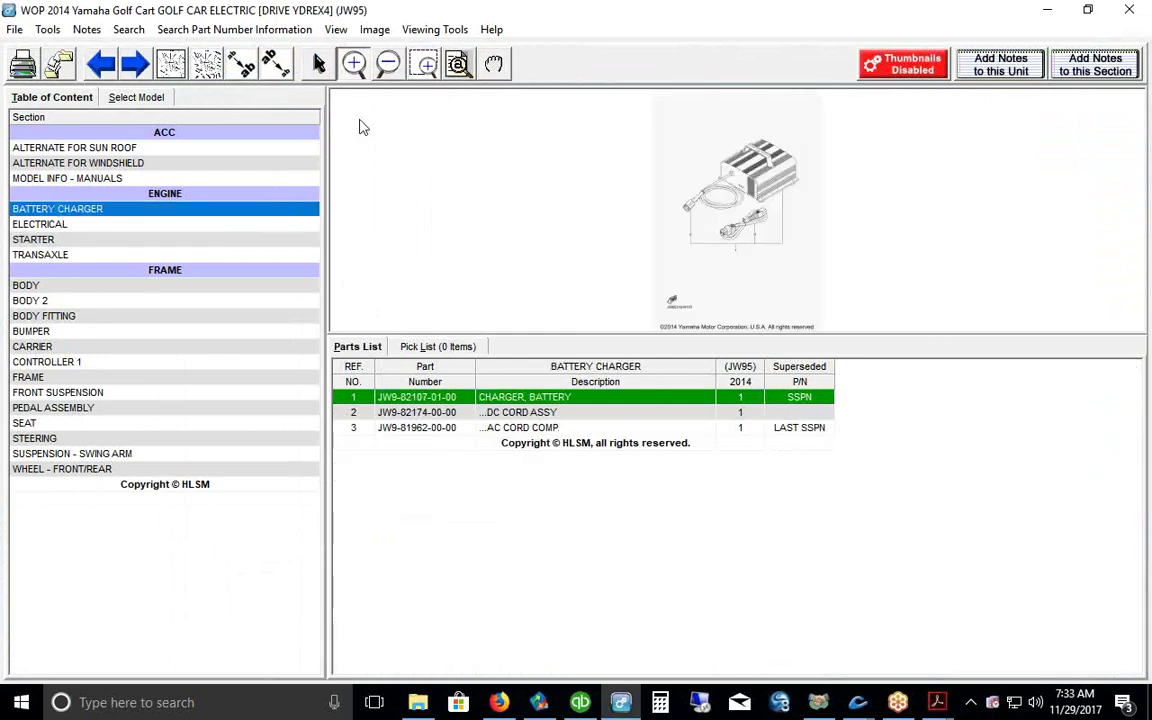
left_click(353, 63)
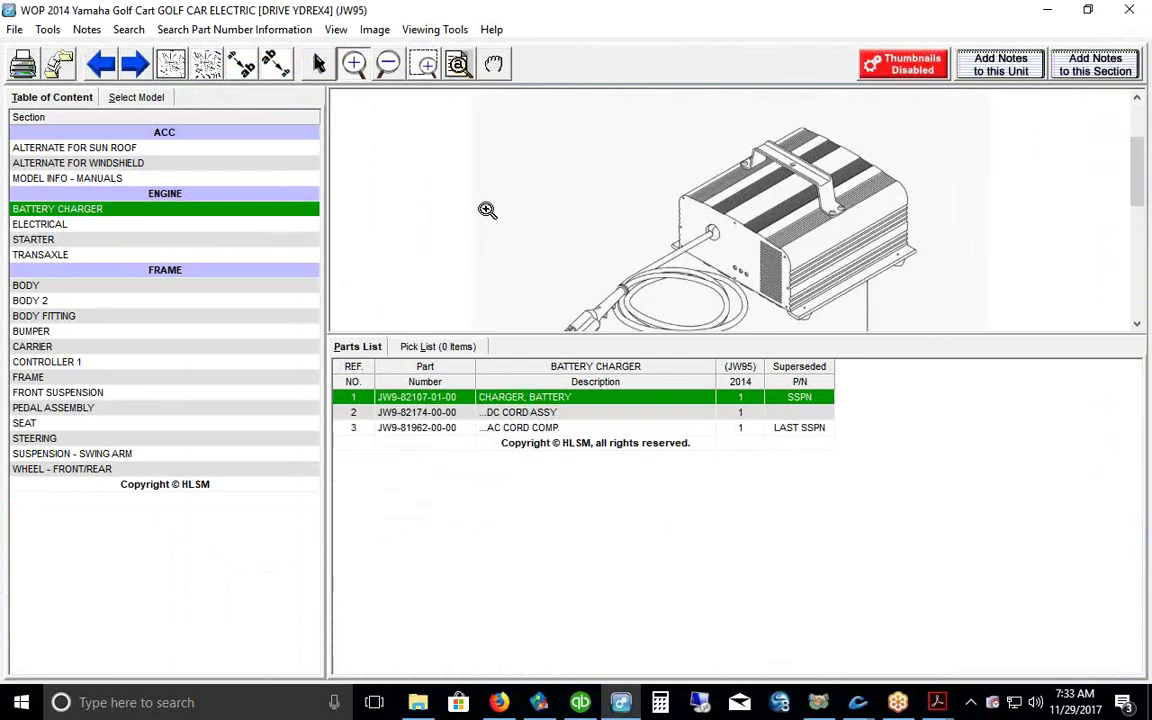
left_click(487, 210)
mouse_move(1126, 185)
left_mouse_down()
mouse_move(1135, 200)
mouse_move(1134, 180)
left_mouse_up()
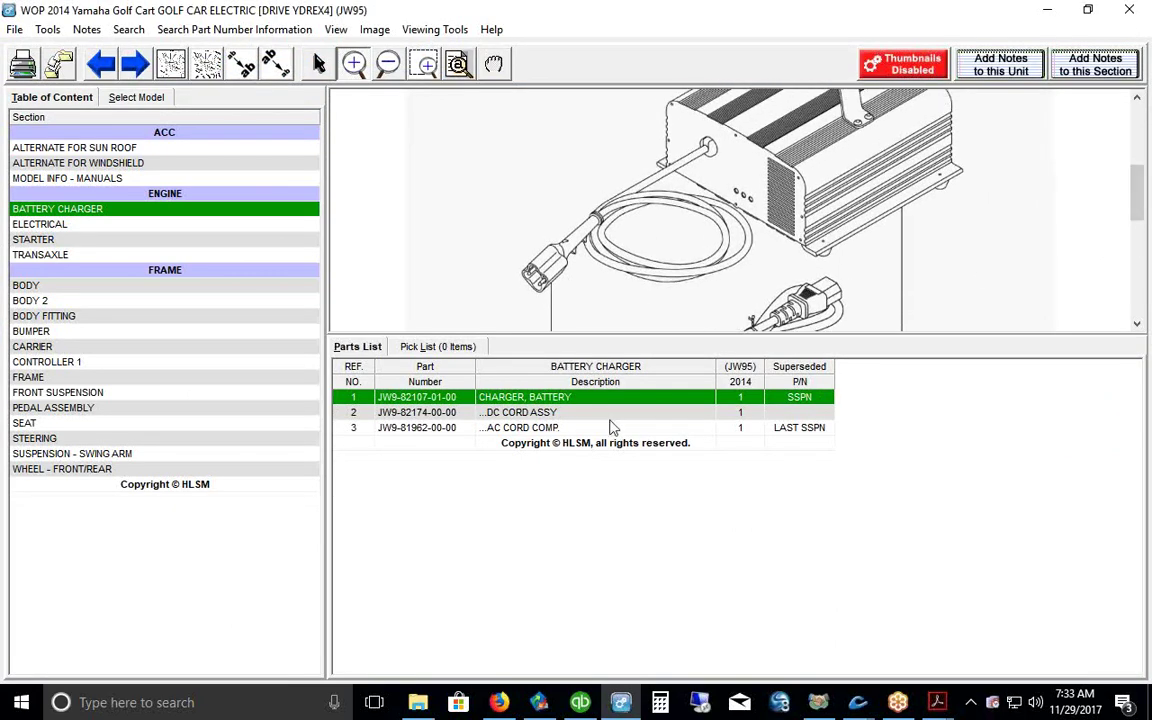
left_click(560, 398)
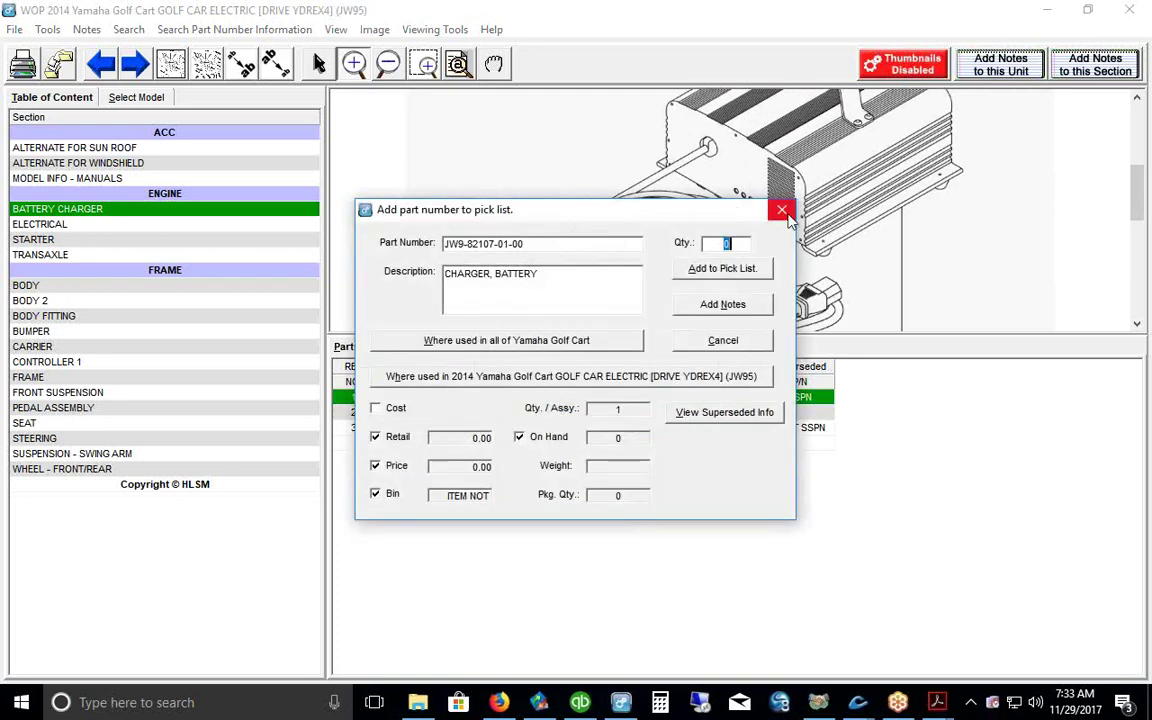
key("Escape")
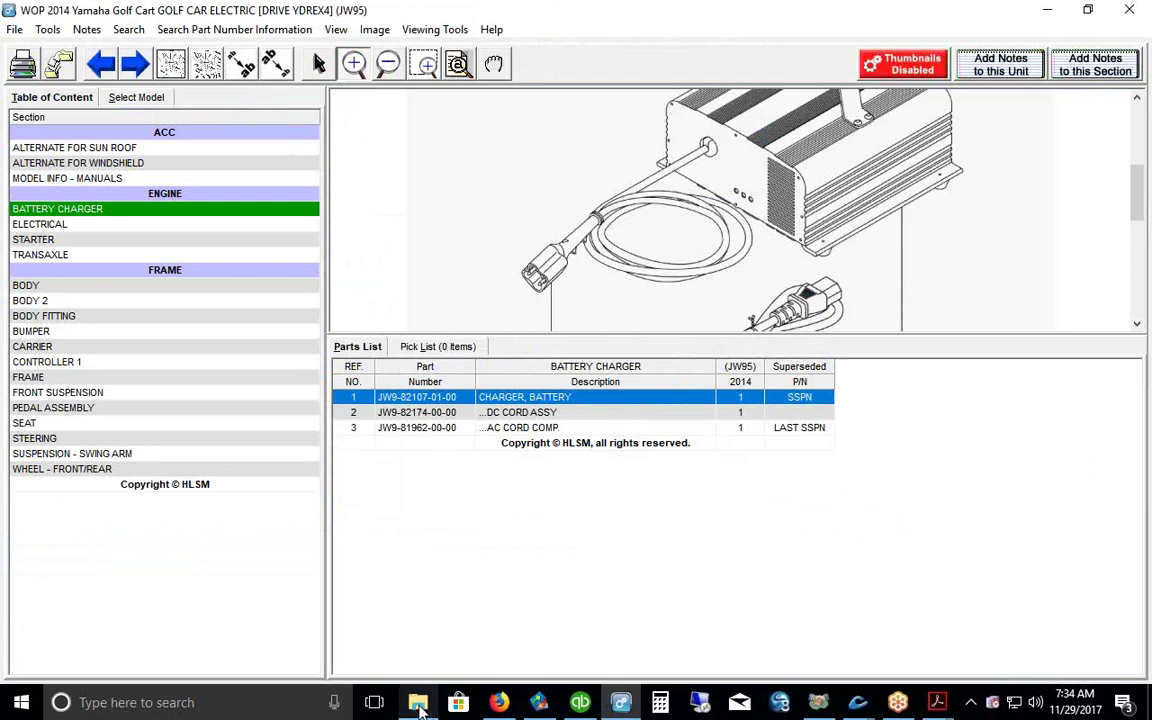
Step: Open the NE configuration settings file in C:\Program Files (x86)\MIC Systems\NE2008\HLSM using File Explorer
mouse_move(418, 706)
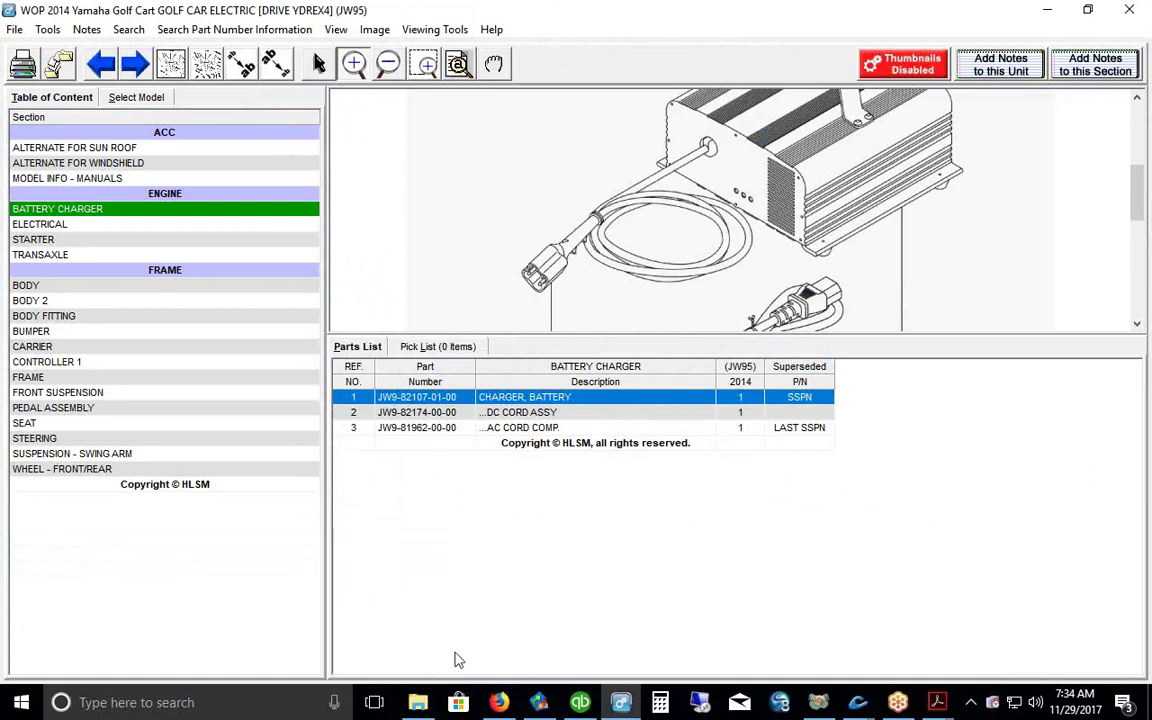
left_click(418, 706)
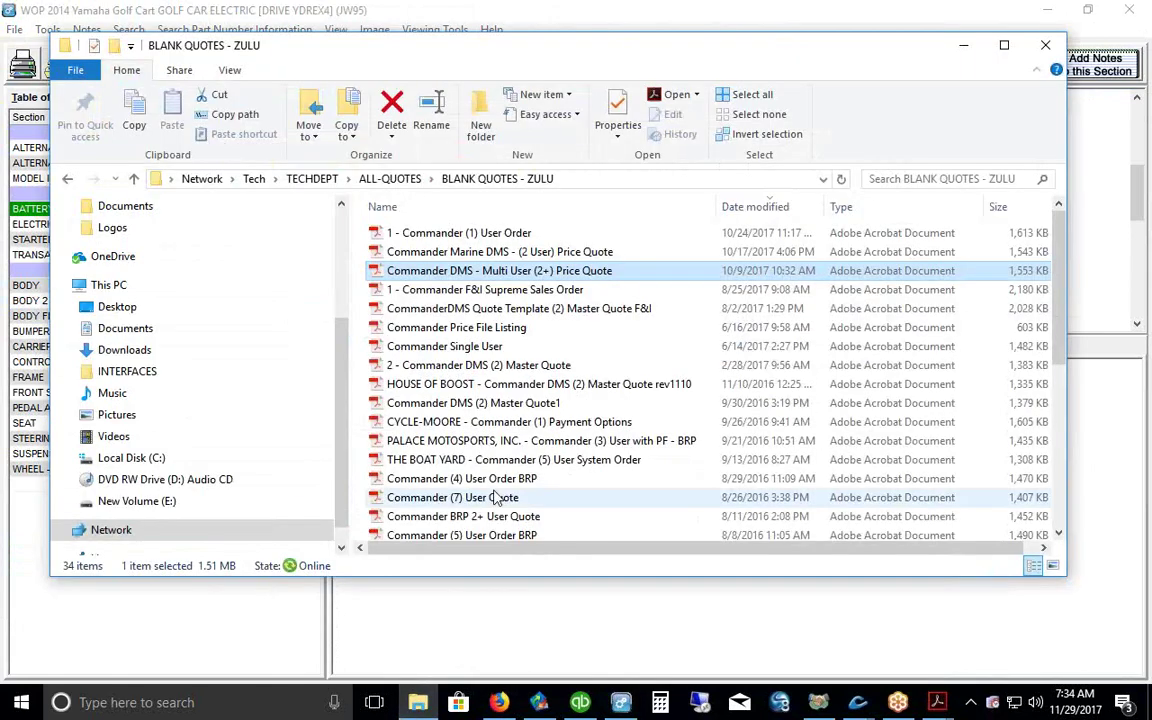
left_click(152, 458)
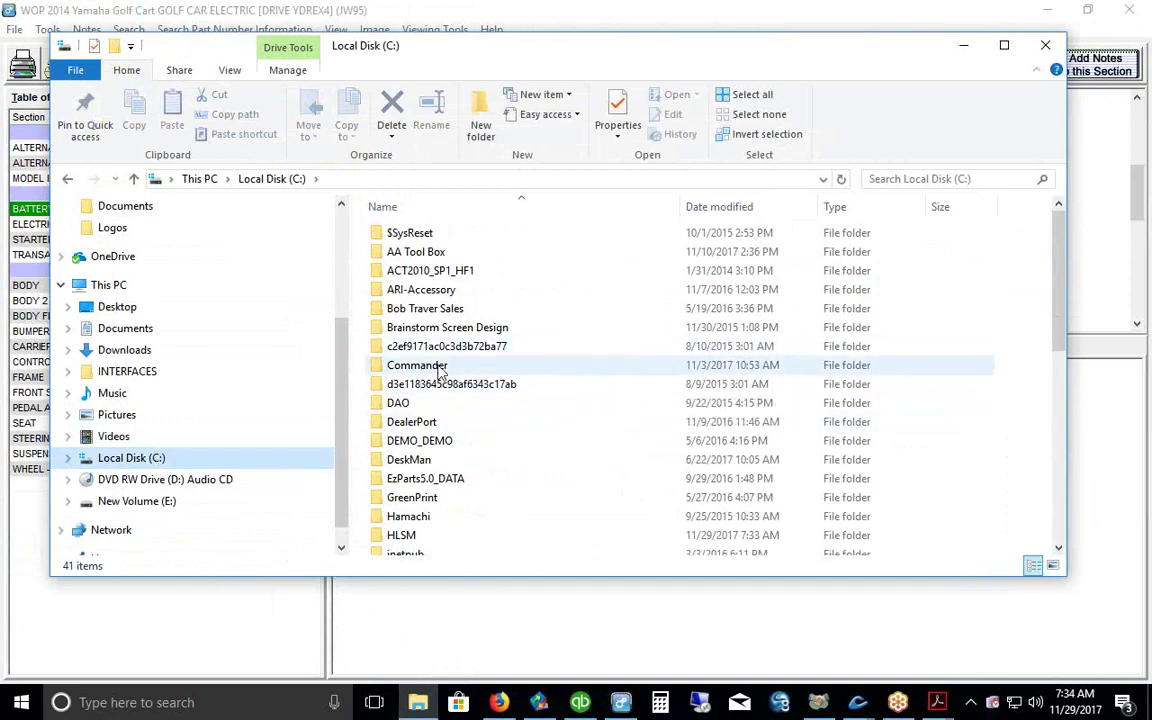
scroll(458, 372, "down", 5)
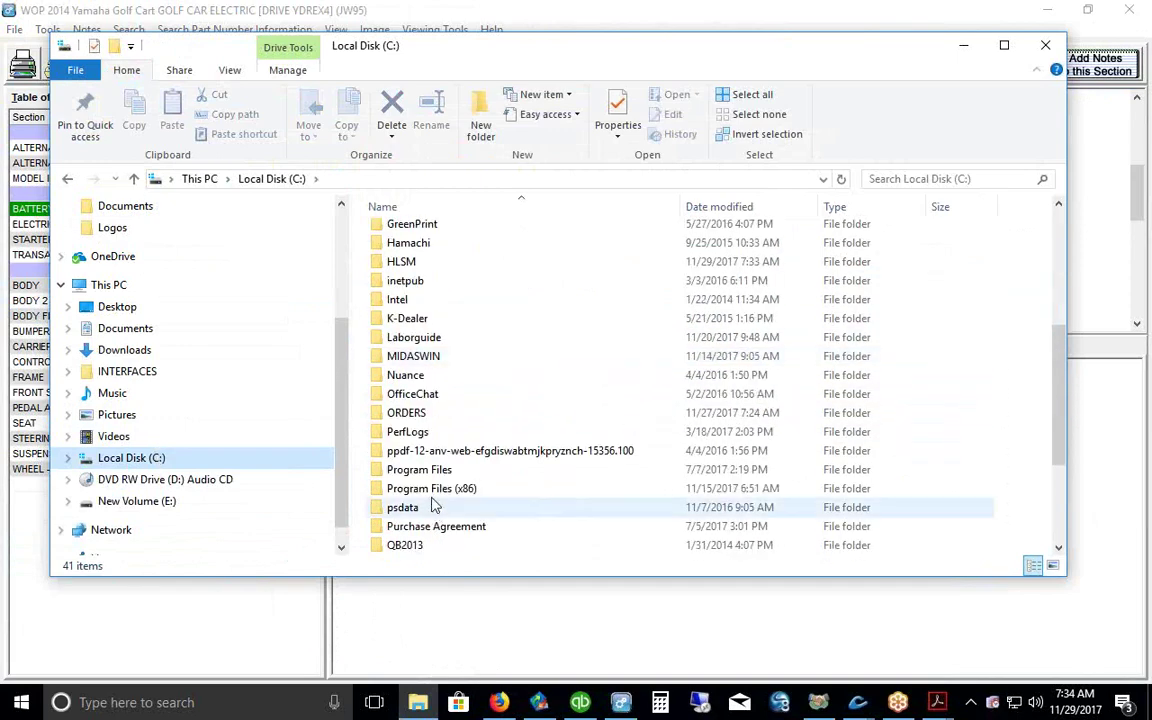
left_click(430, 490)
double_click(430, 497)
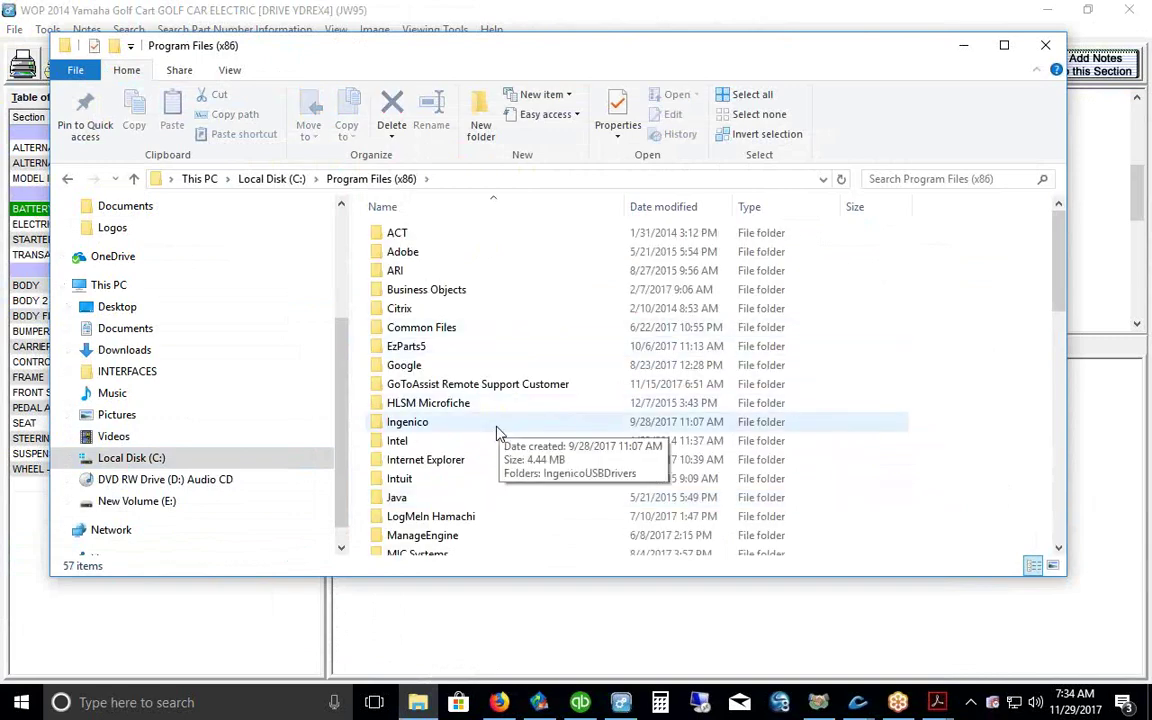
scroll(518, 420, "down", 1)
scroll(518, 420, "down", 1)
double_click(519, 450)
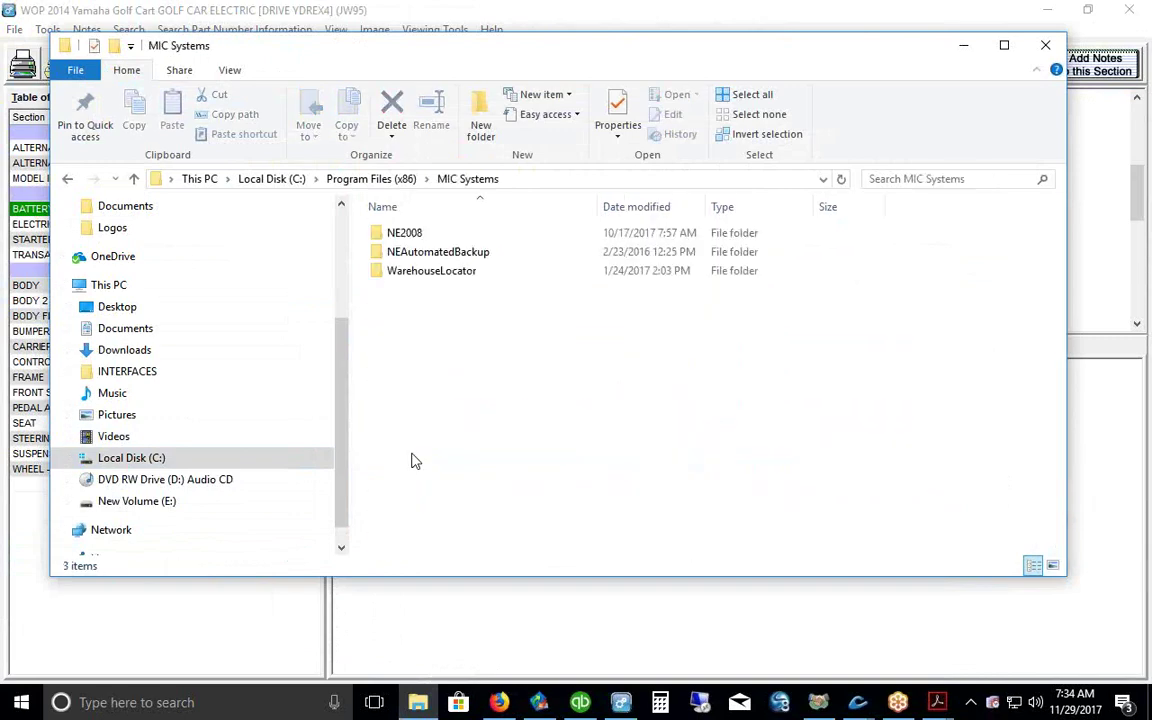
double_click(406, 236)
double_click(401, 346)
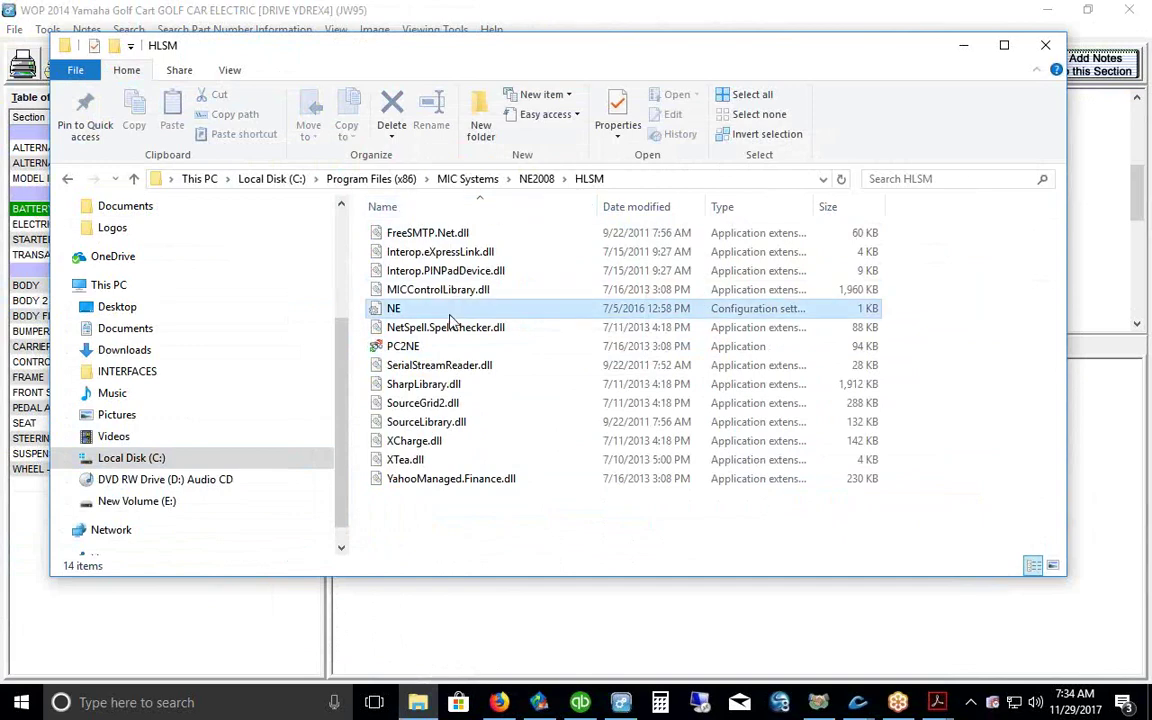
double_click(398, 308)
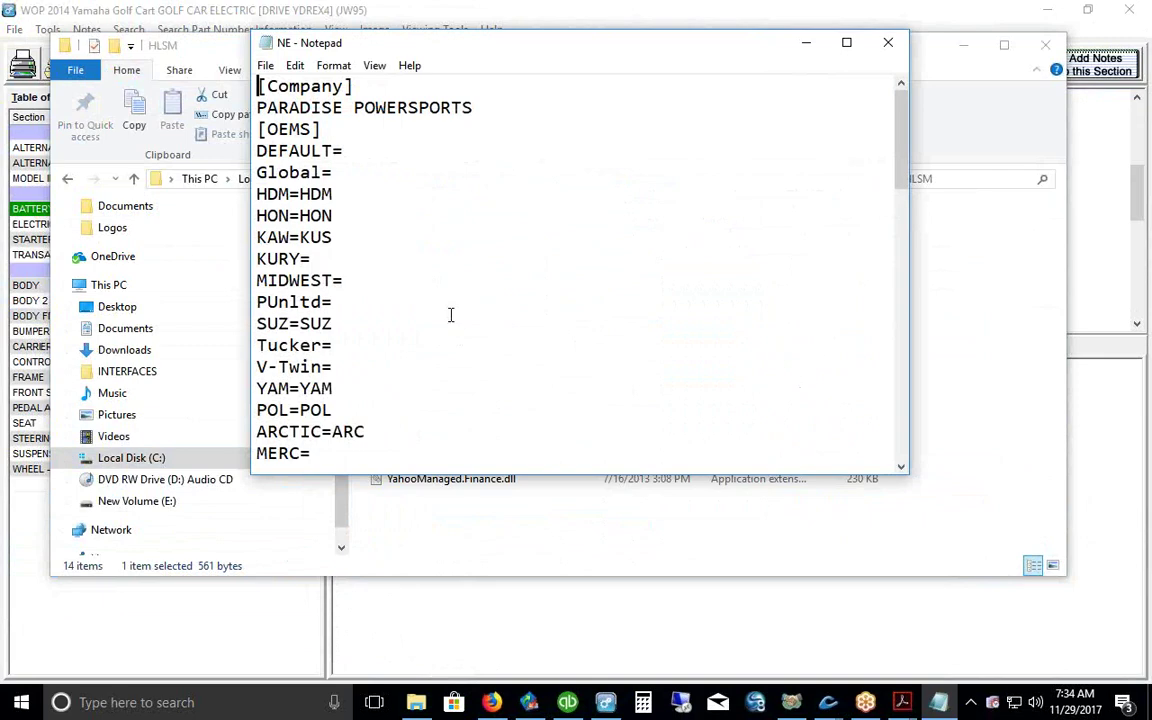
Step: Check the YAM=YAM mapping, remove the YAMAHA=YAM line from the OEM list, then save and close the file and minimize File Explorer
left_click_drag(343, 389, 257, 389)
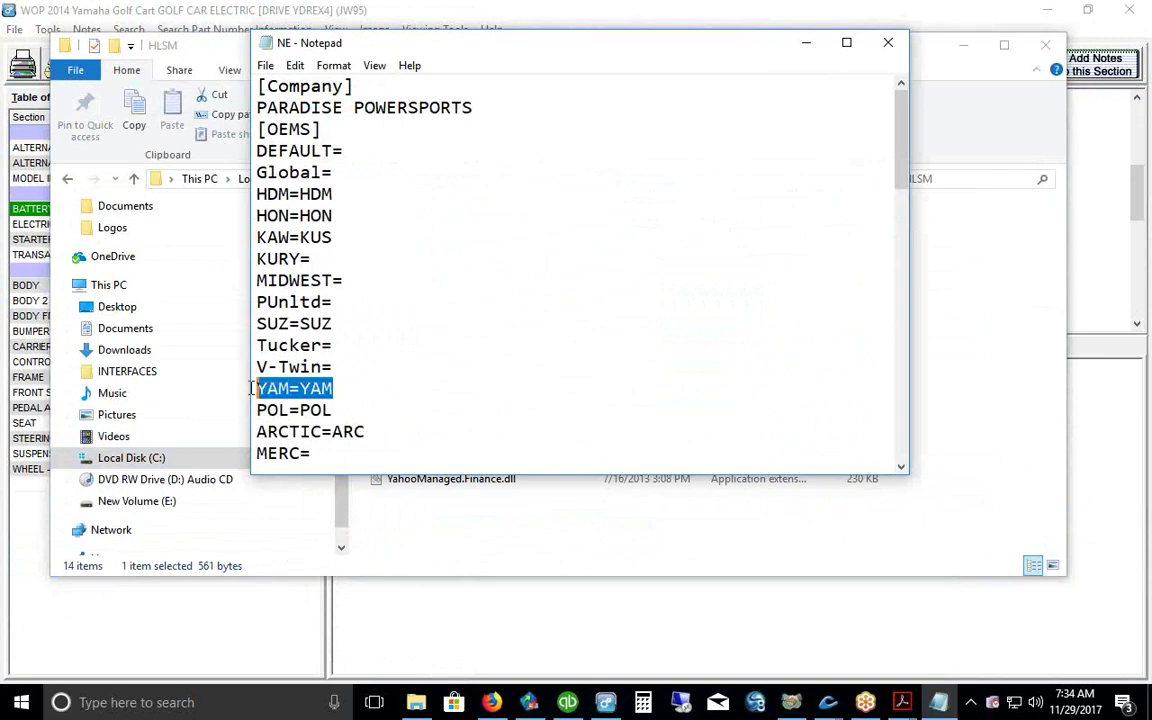
left_click_drag(901, 167, 874, 221)
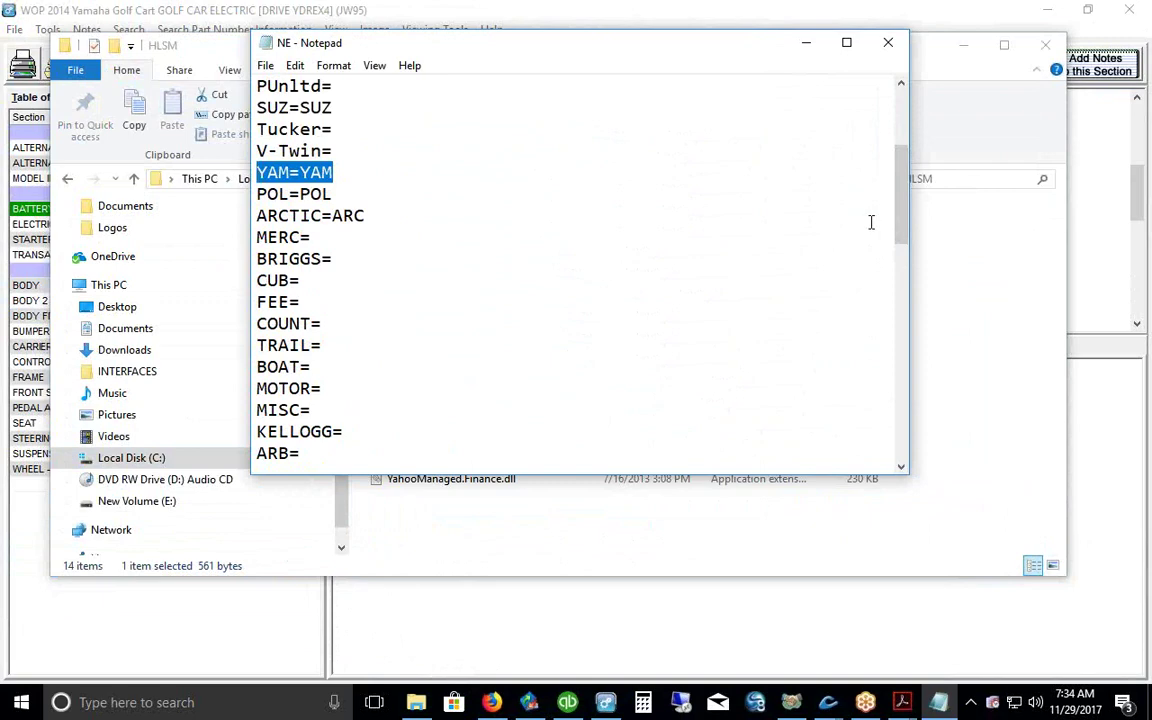
scroll(597, 258, "down", 7)
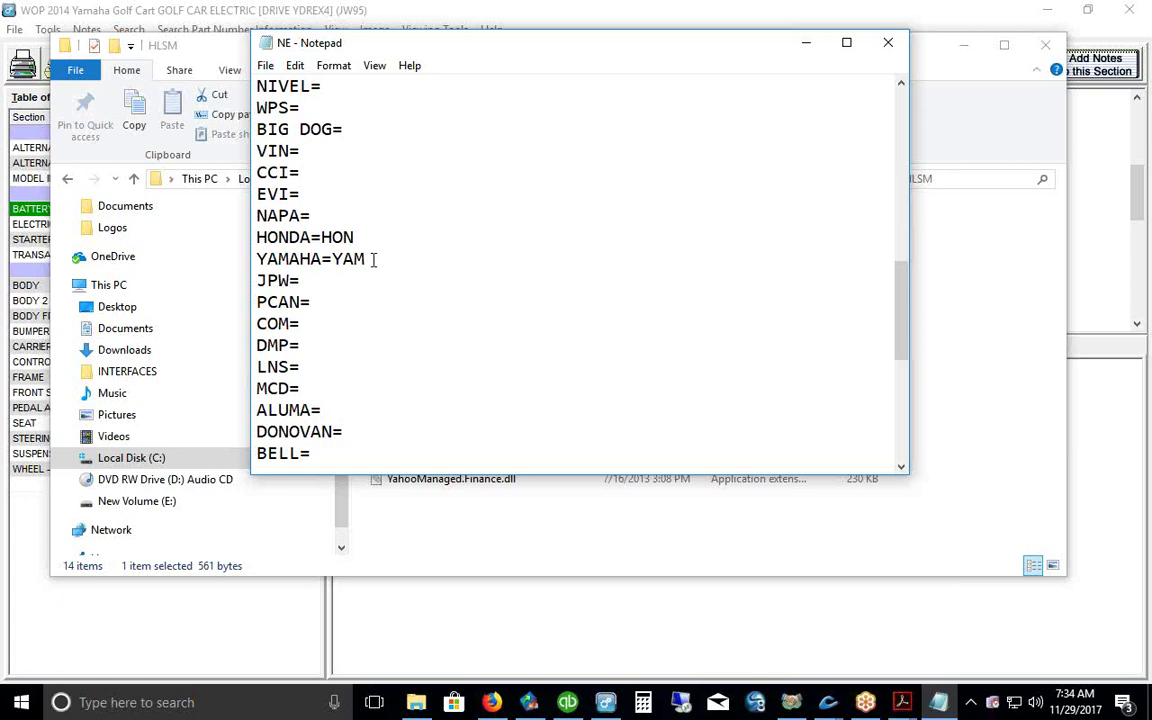
left_click_drag(373, 259, 211, 265)
key("Delete")
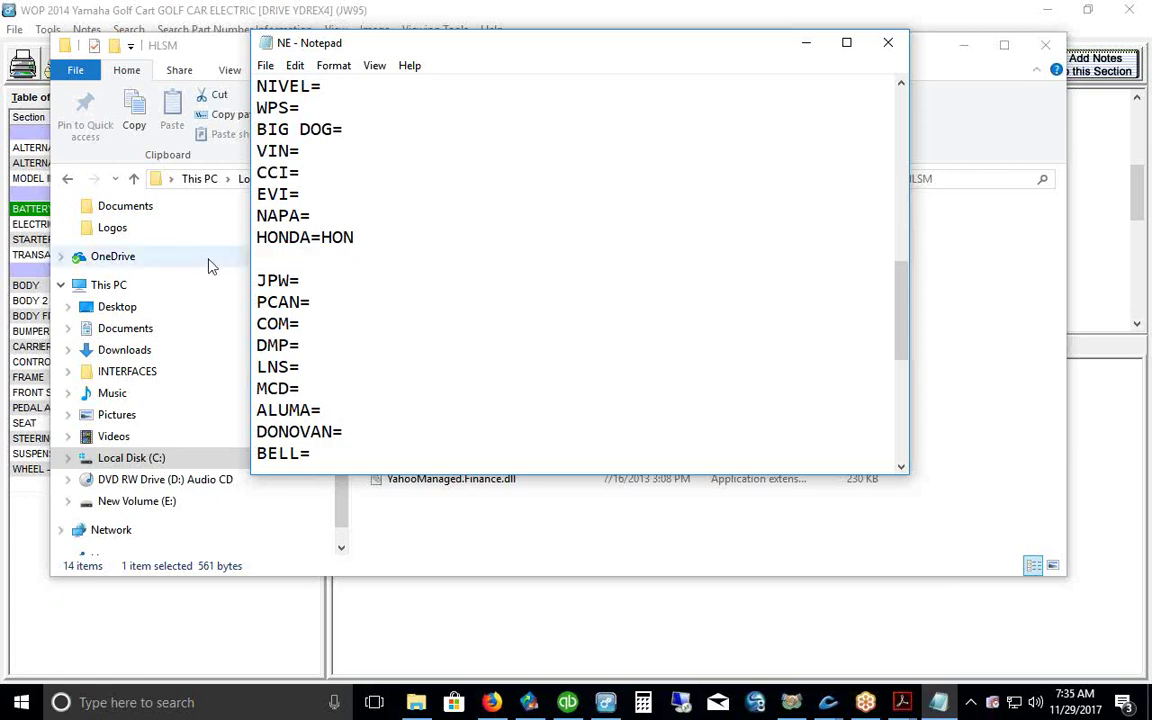
key("Delete")
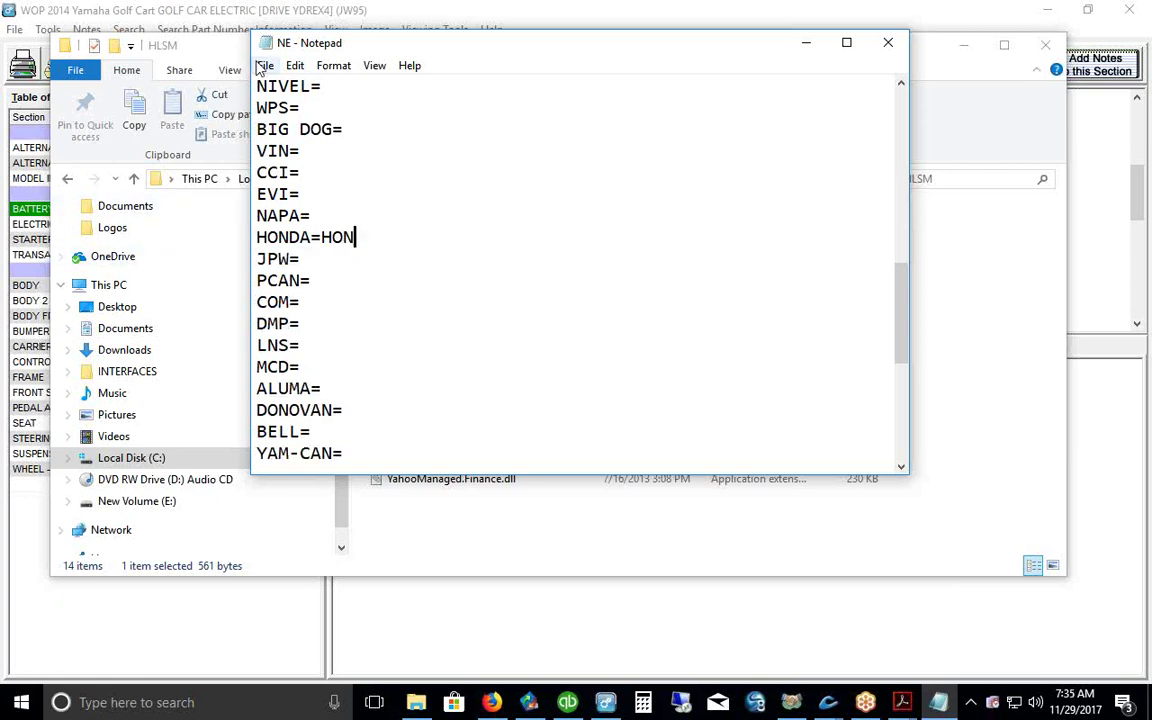
left_click(265, 66)
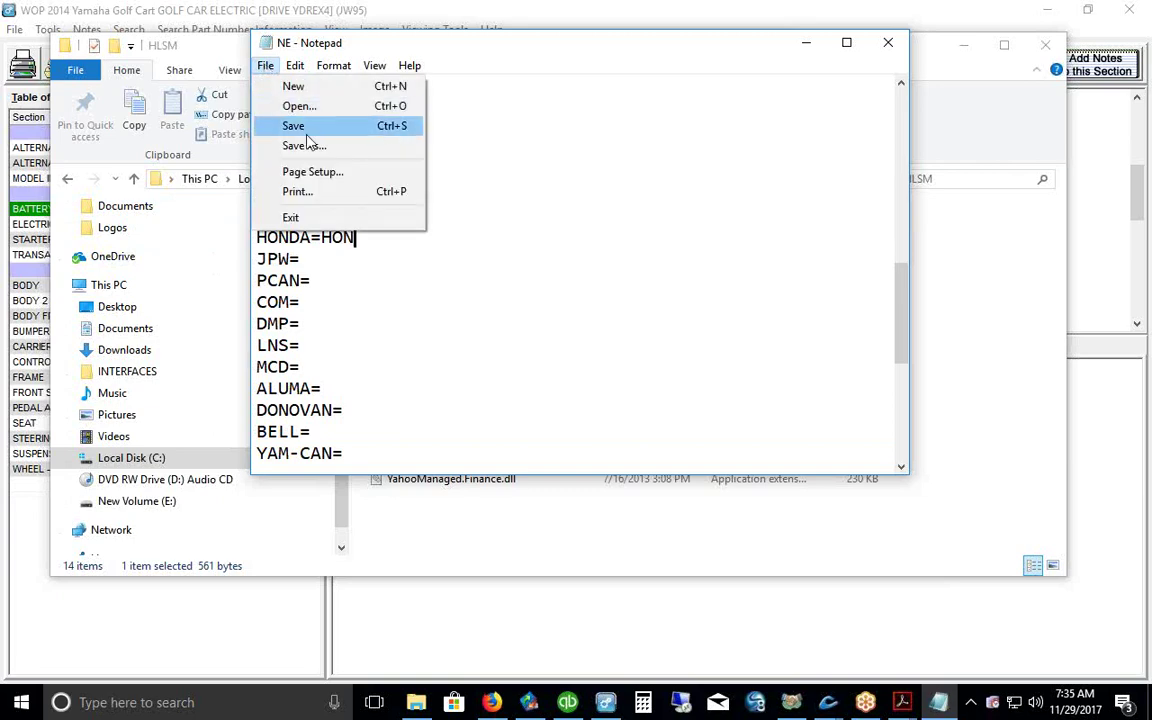
left_click(278, 124)
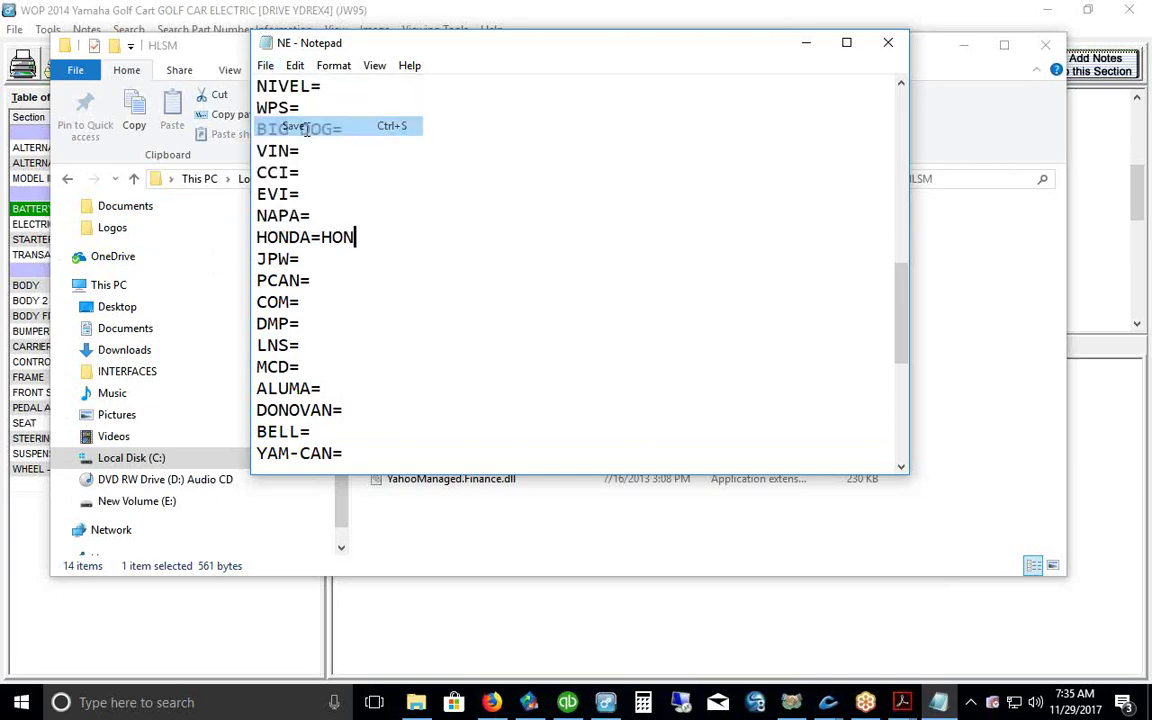
left_click(887, 45)
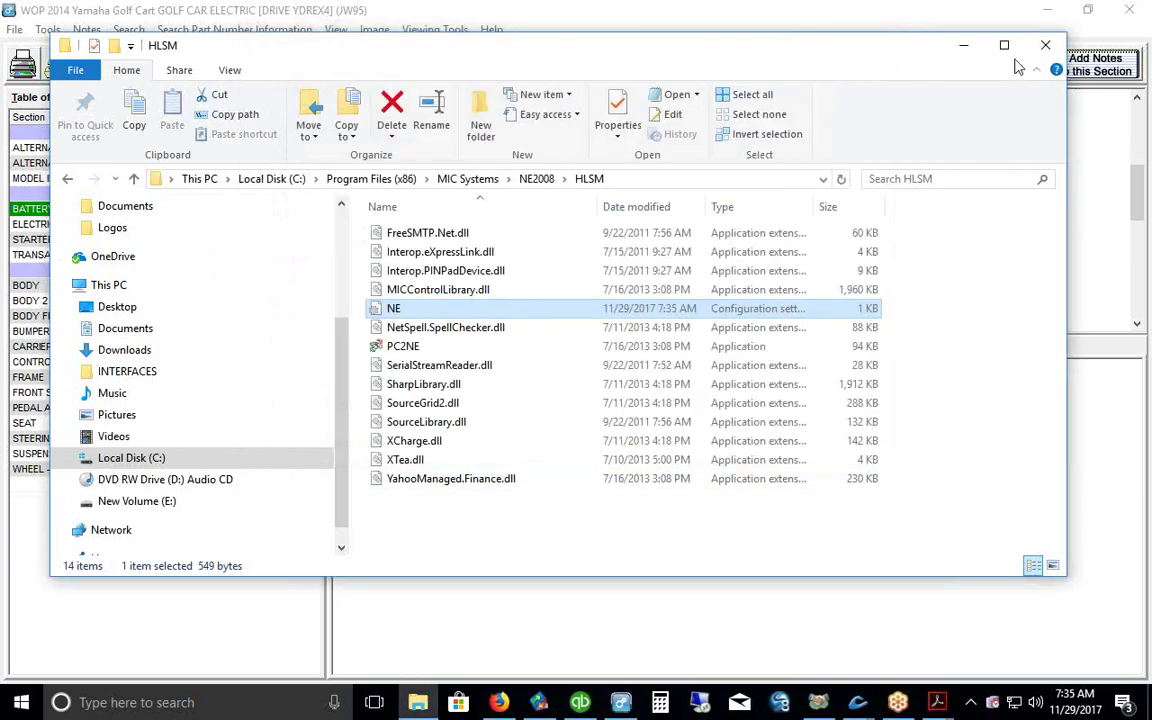
left_click(965, 52)
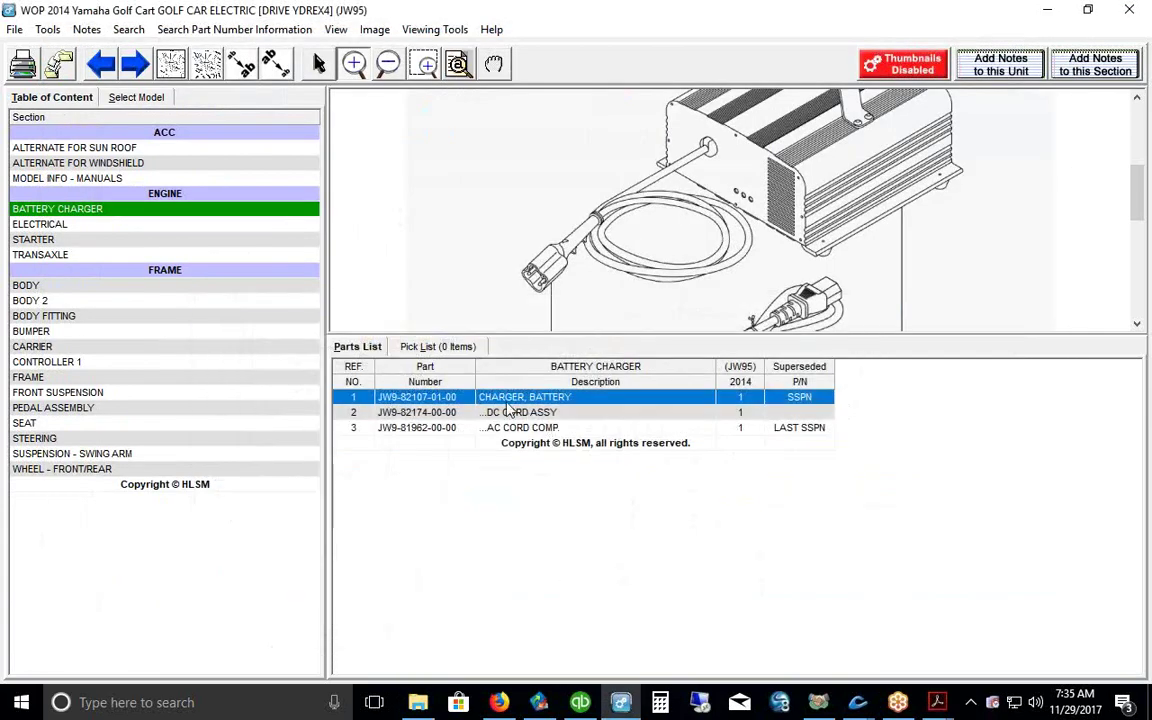
Step: Recheck the price, bin and on-hand details of CHARGER, BATTERY in the parts finder, reopening its part entry once
double_click(505, 398)
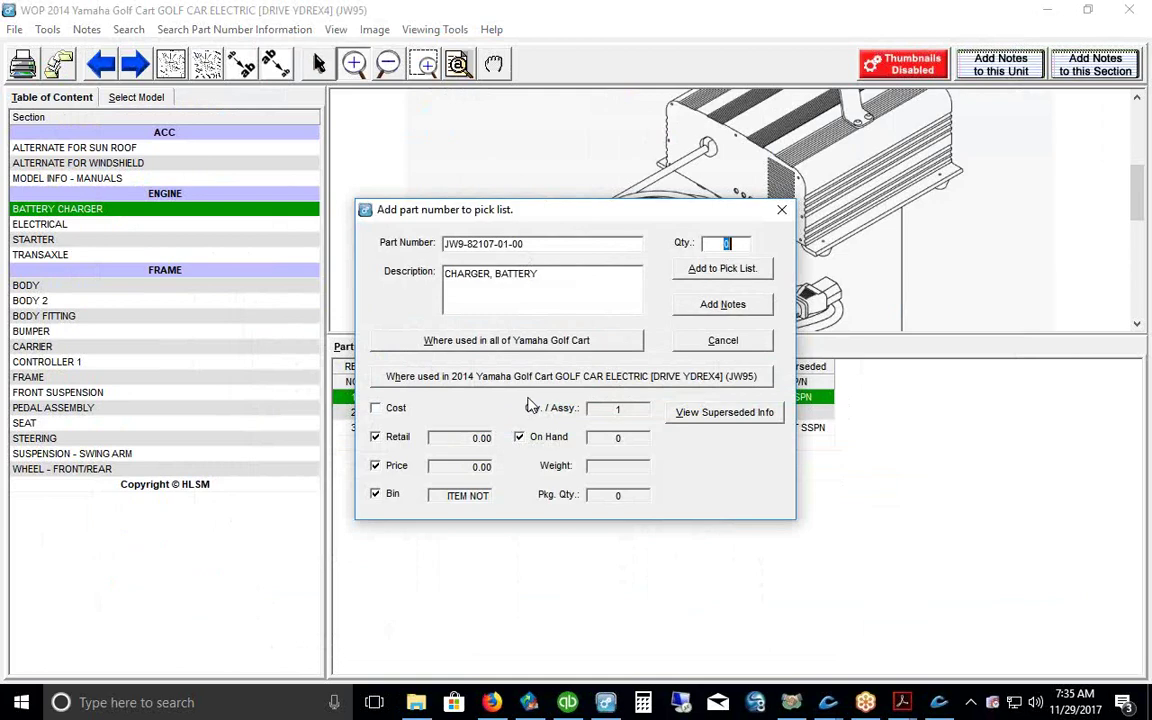
left_click(781, 209)
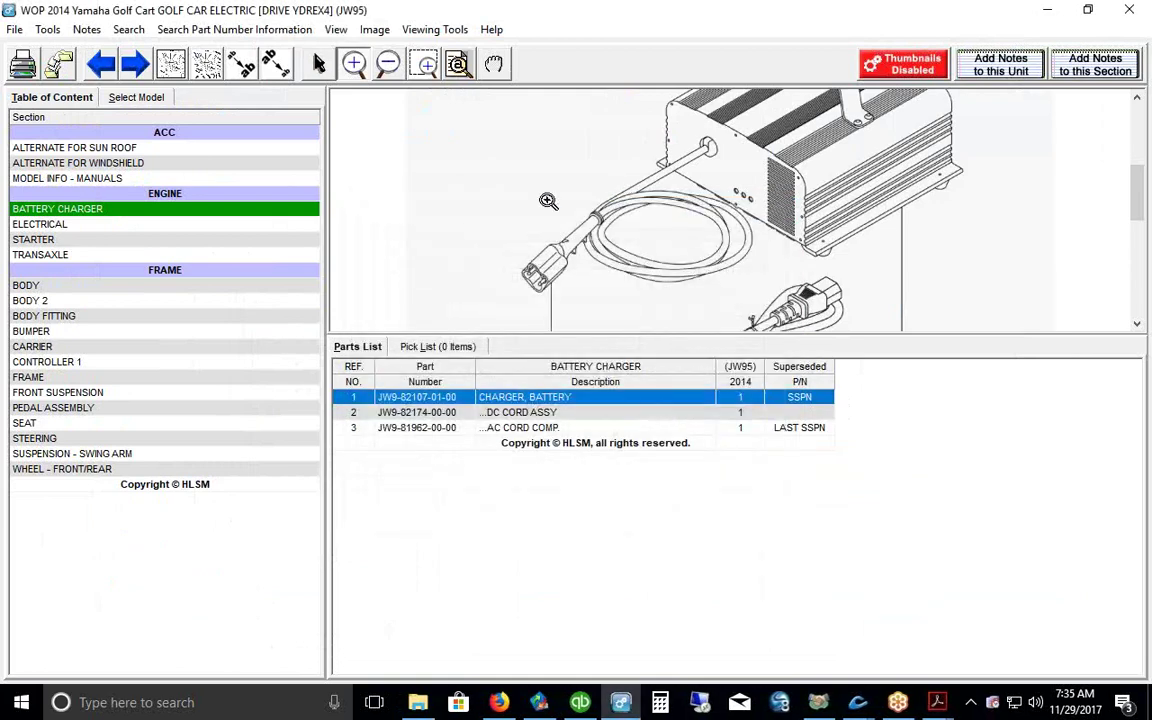
double_click(500, 397)
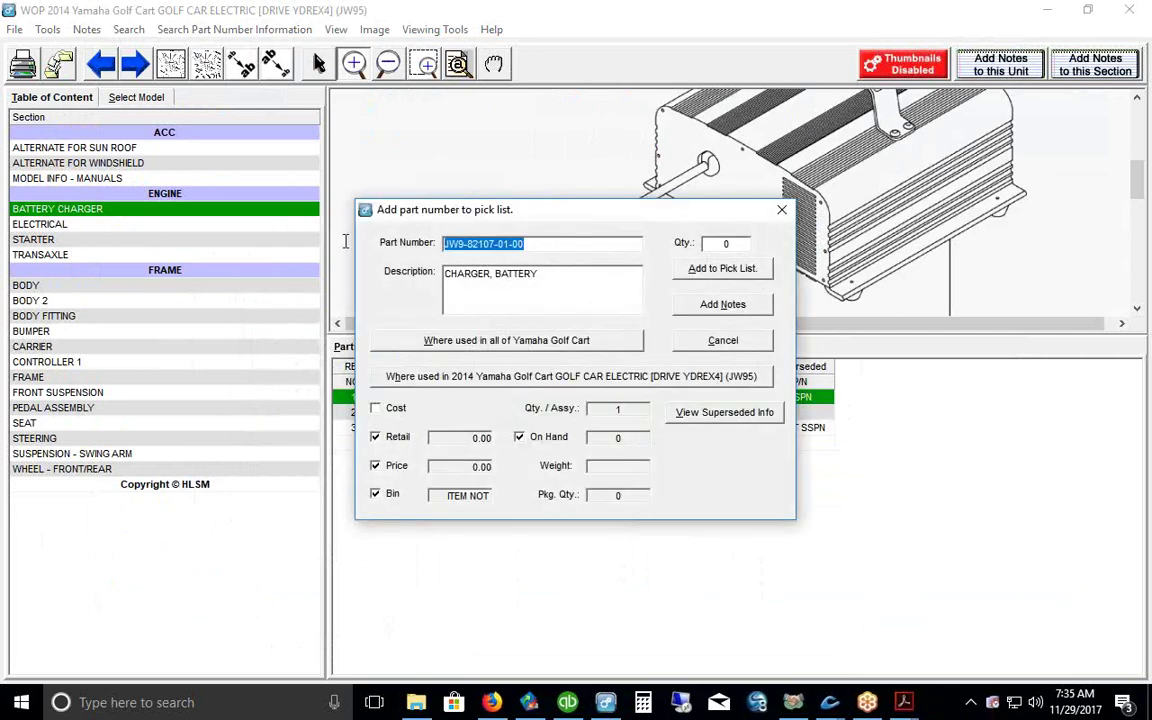
key("Tab")
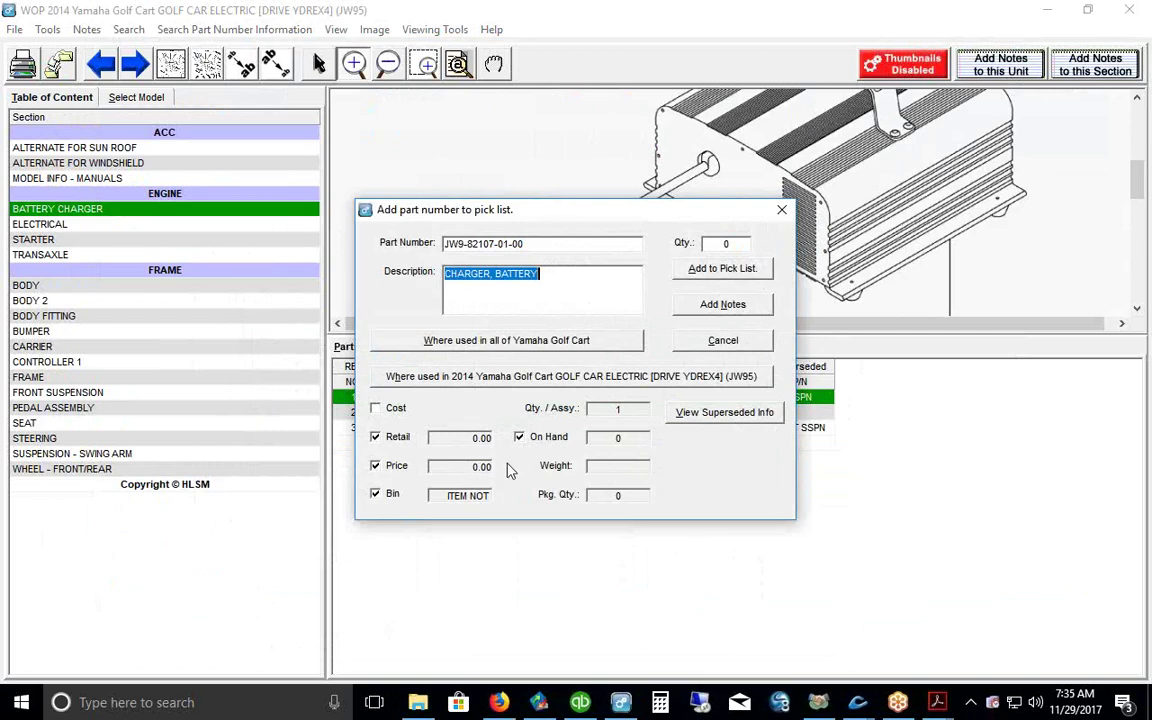
left_click_drag(536, 248, 418, 243)
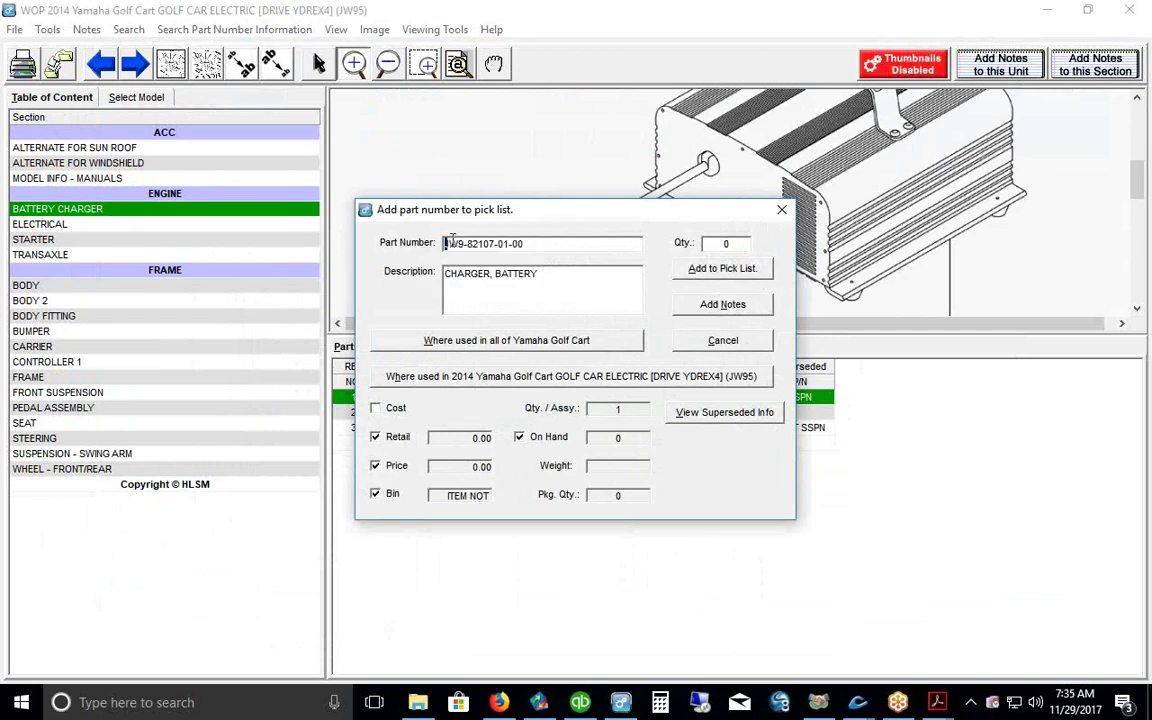
right_click(457, 248)
left_click(470, 301)
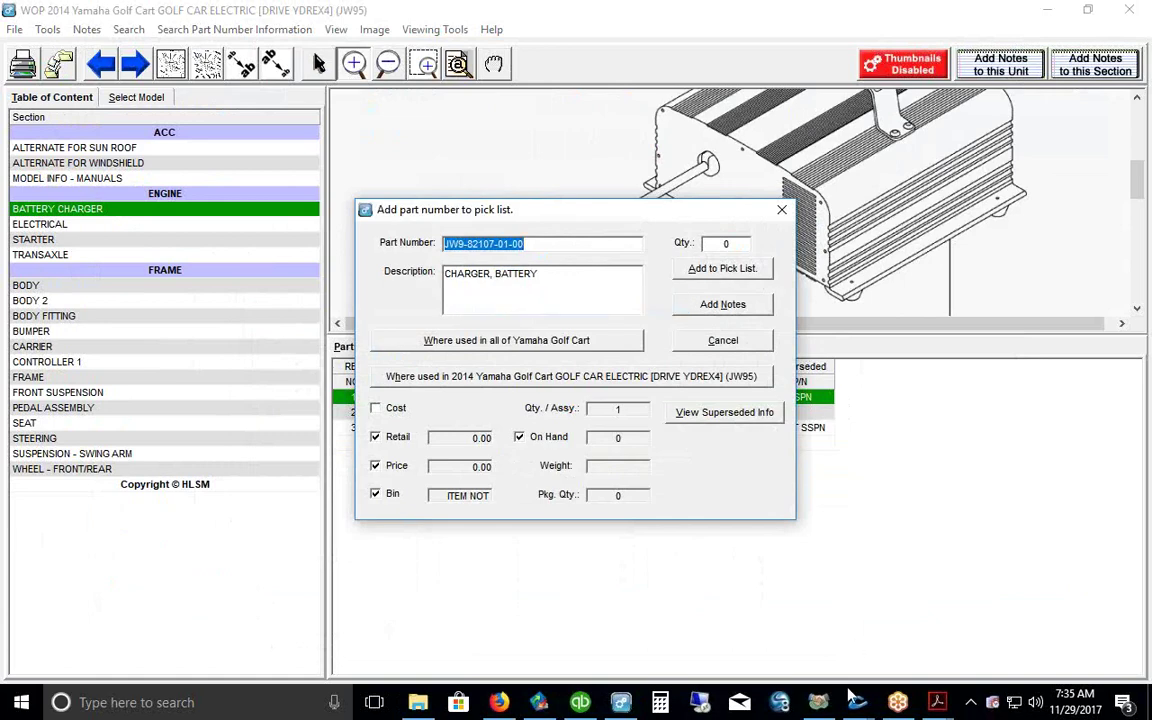
mouse_move(857, 702)
left_click(905, 590)
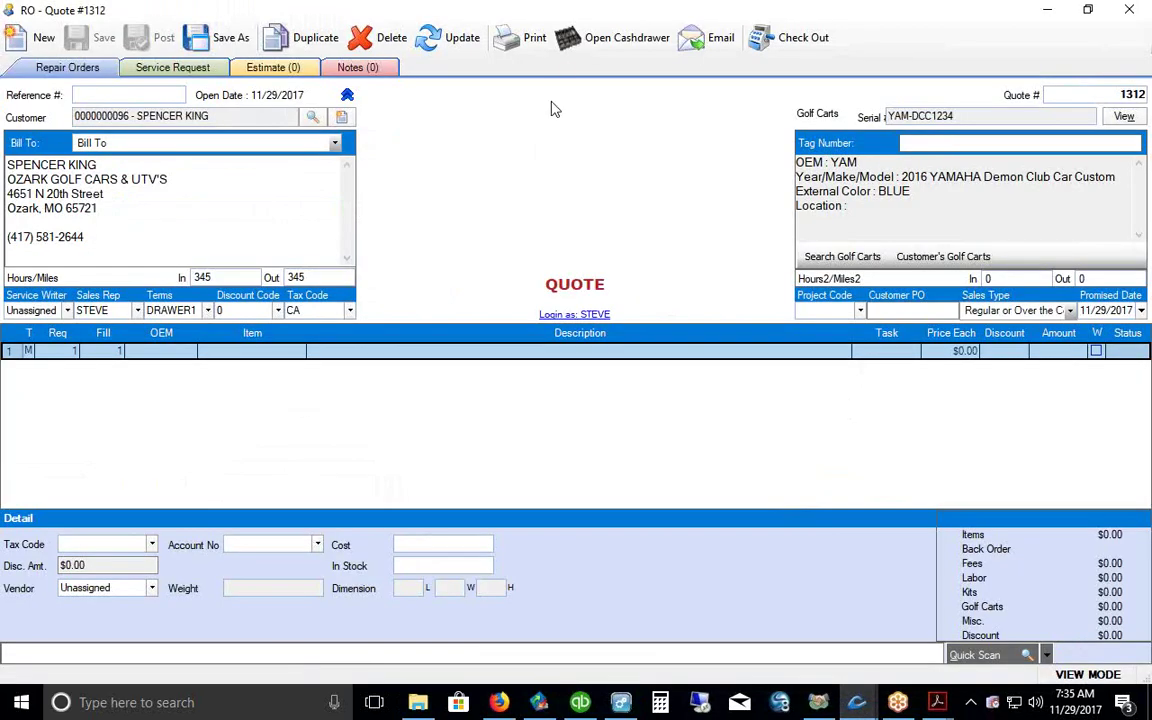
left_click(234, 351)
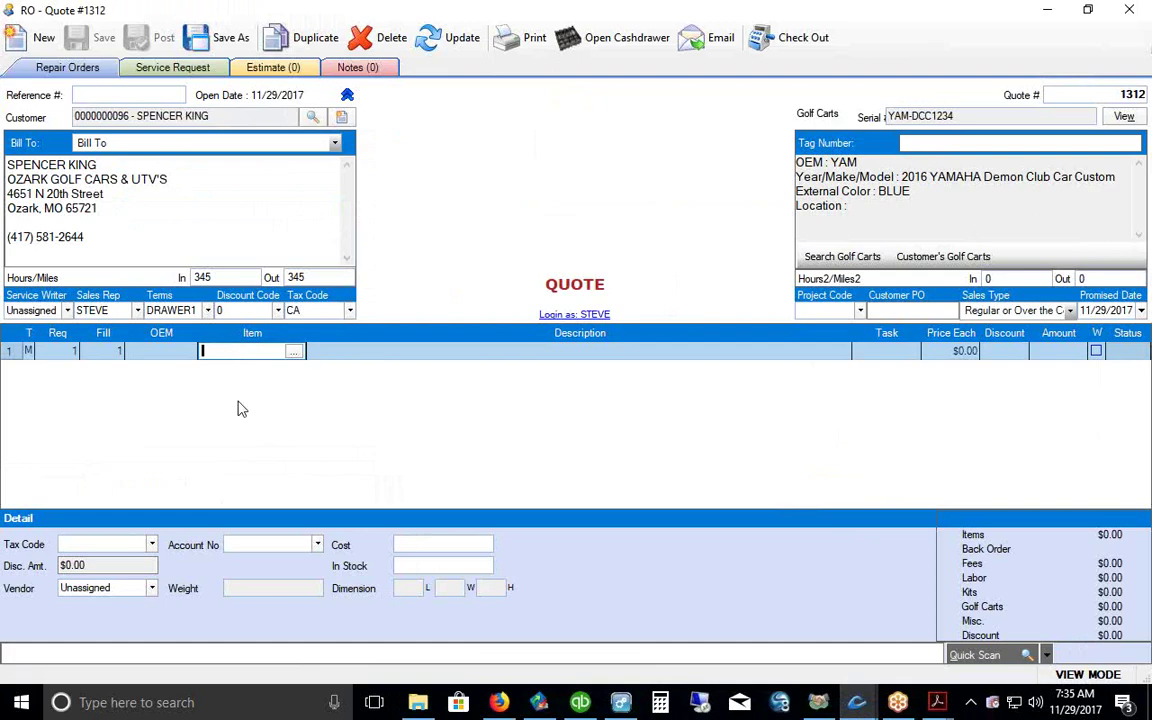
right_click(231, 351)
left_click(256, 434)
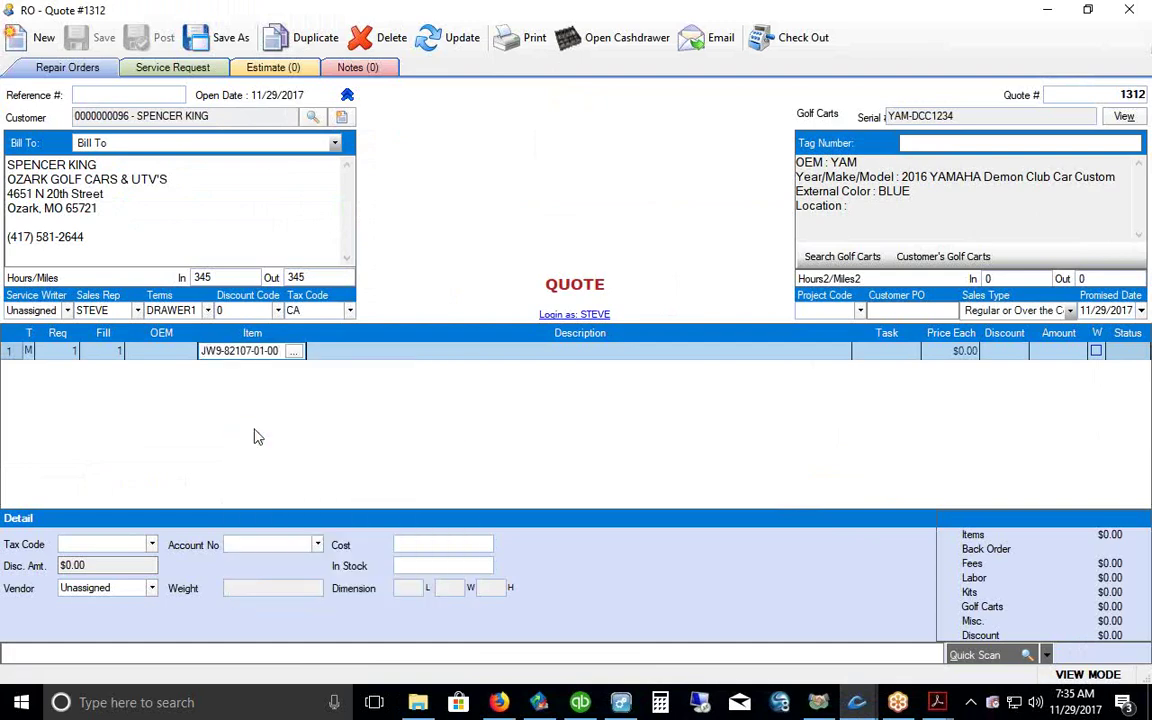
key("Return")
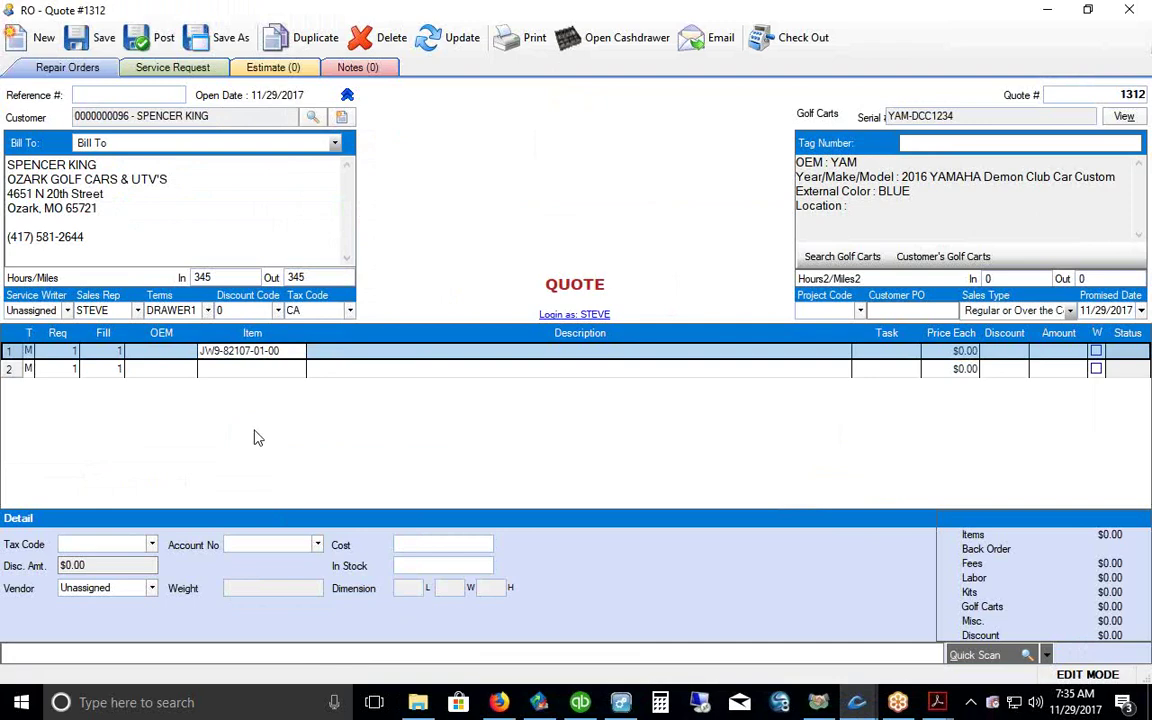
left_click(207, 369)
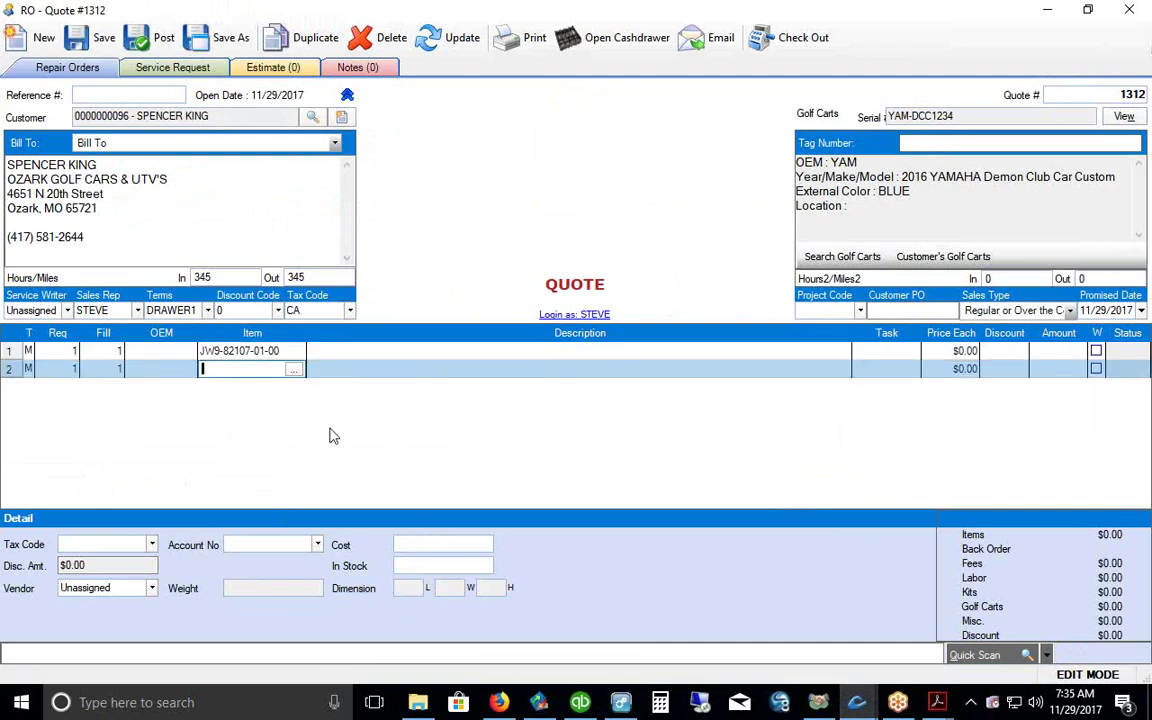
Step: Switch from the repair order quote to the main Commander NE window
left_click(857, 703)
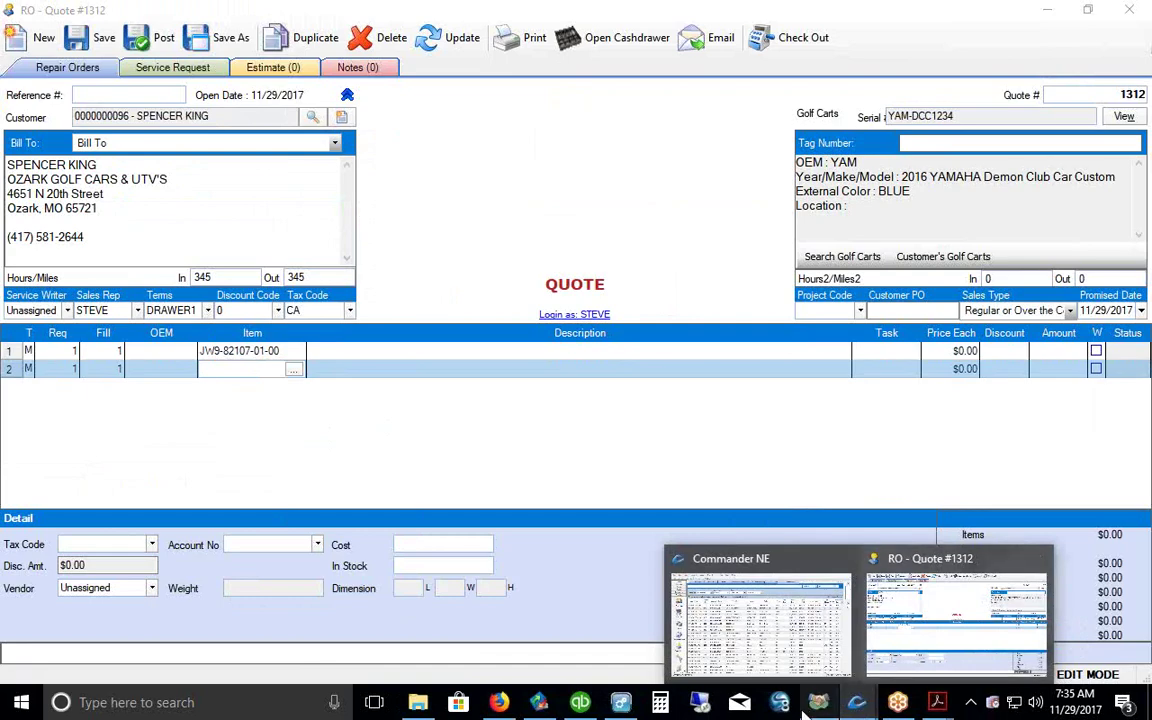
Step: Switch to the WOP parts catalog, dismiss the battery charger entry and open the 2014 GOLF CAR GAS [DRIVE YDRAX4] (JW85) model
left_click(621, 703)
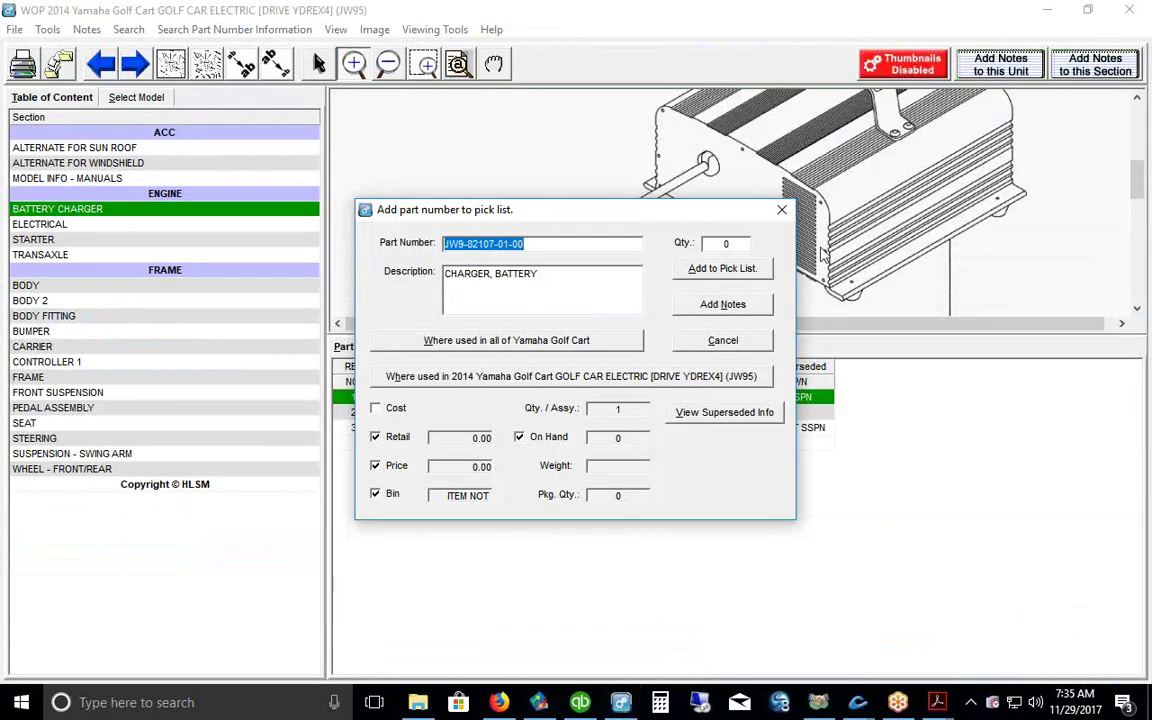
left_click(782, 211)
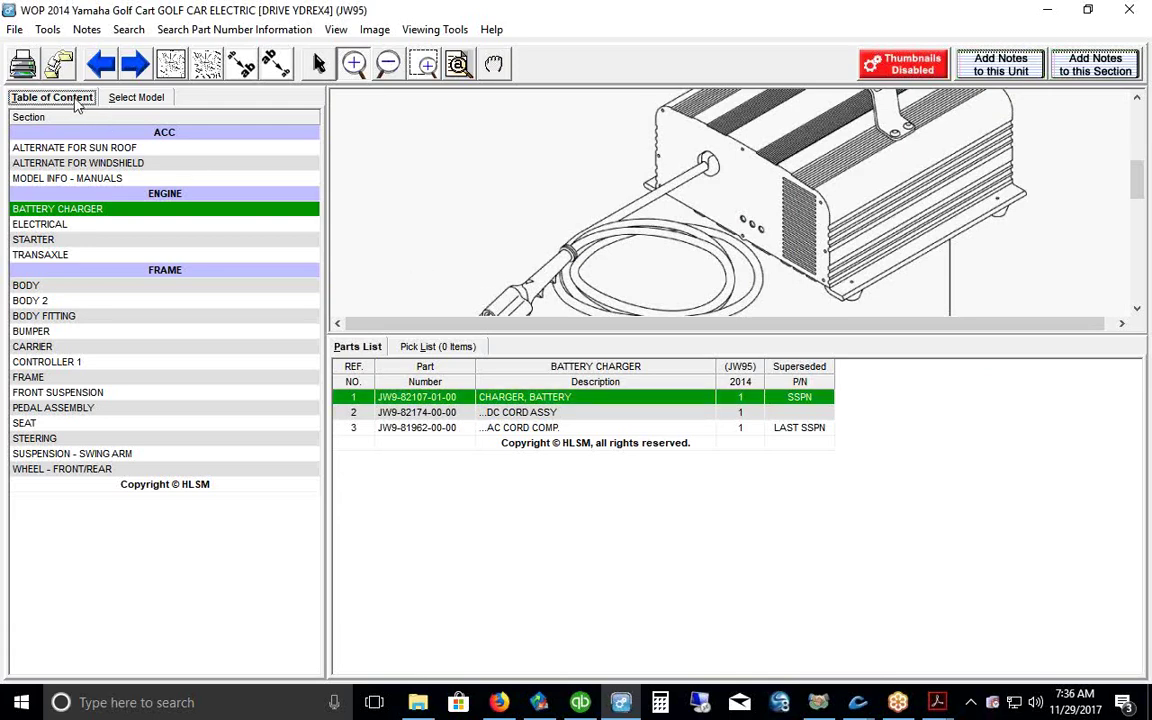
left_click(140, 98)
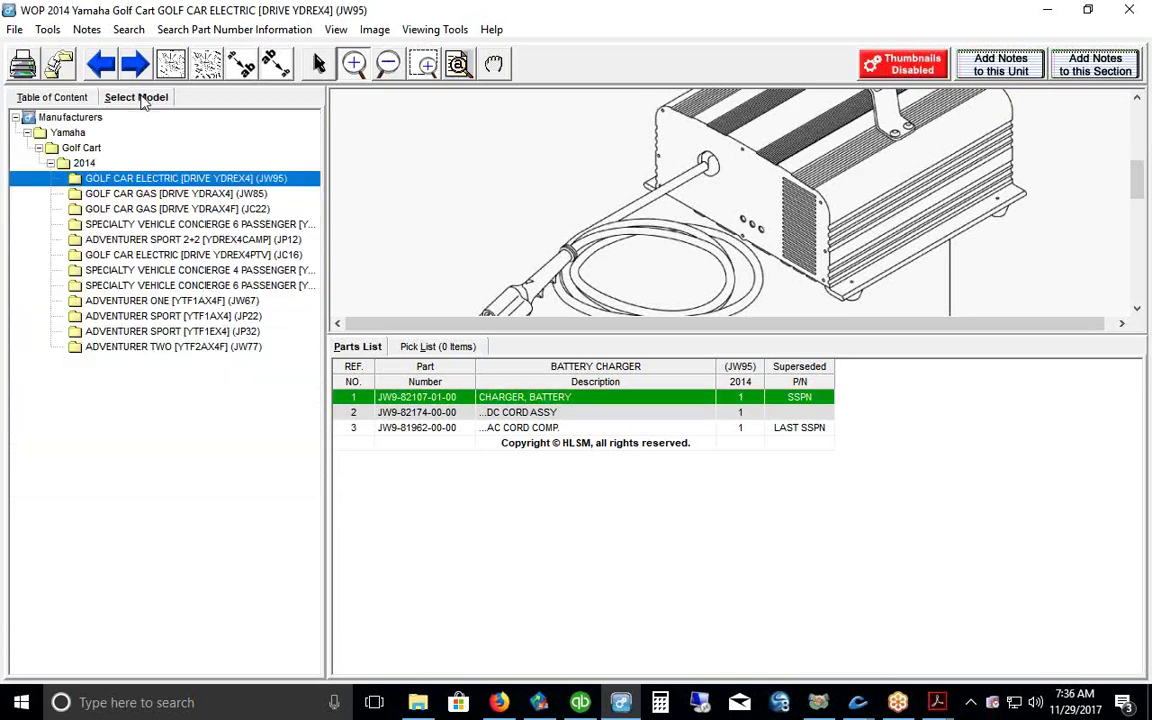
double_click(130, 193)
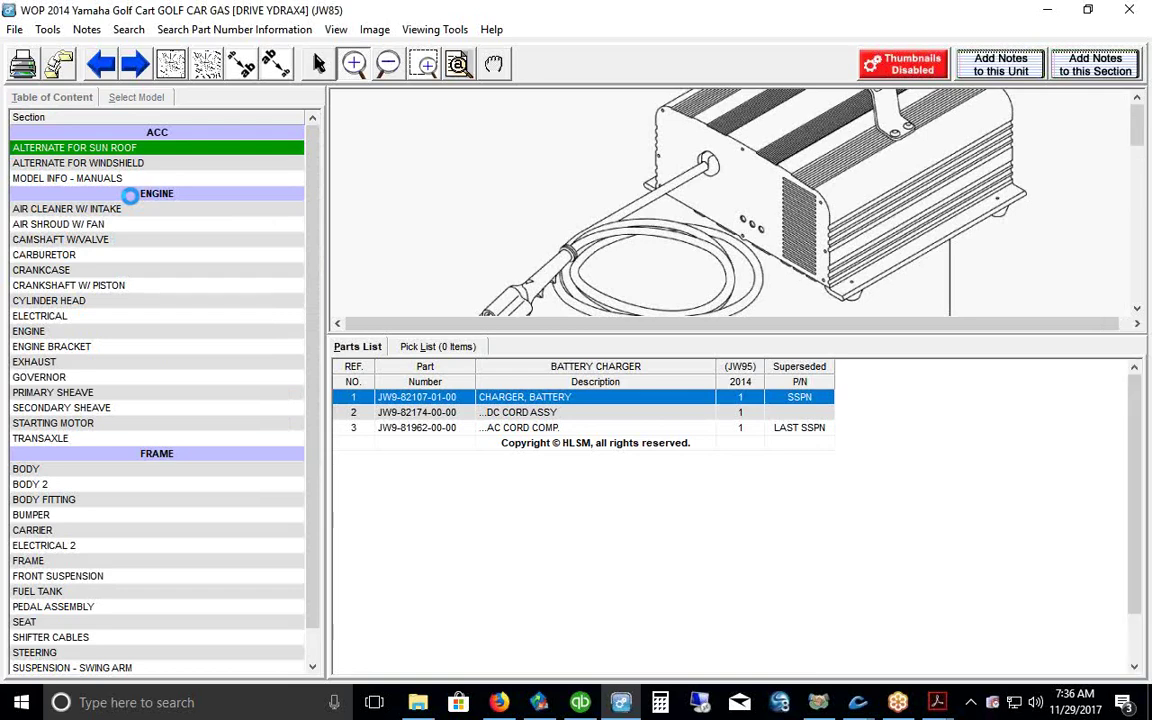
Step: Open the CARBURETOR section and examine the parts in its enlarged exploded diagram
left_click(65, 255)
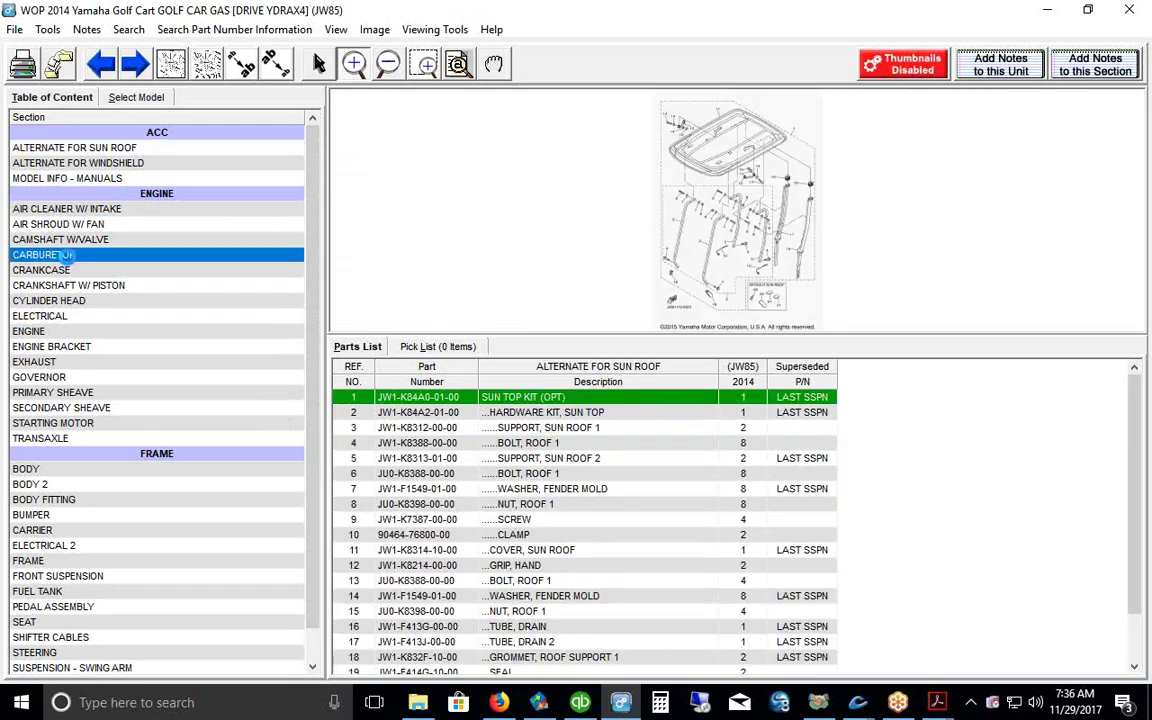
left_click(354, 64)
left_click(553, 206)
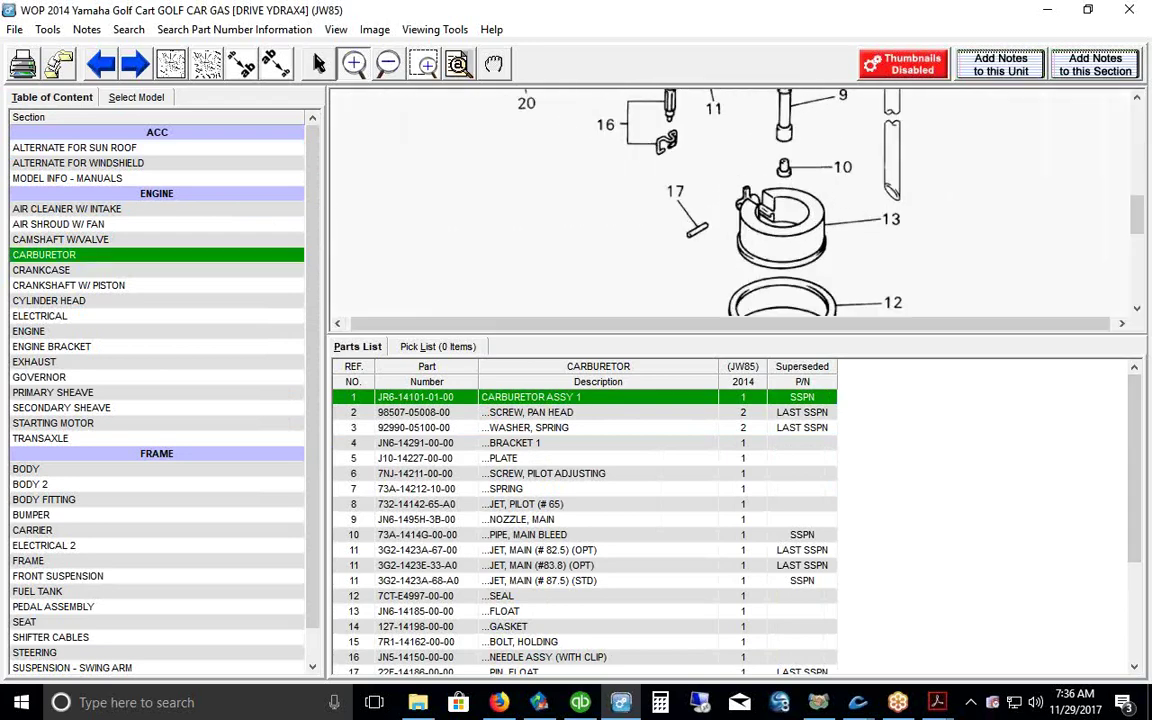
left_click_drag(1137, 213, 1135, 150)
scroll(1010, 148, "down", 3)
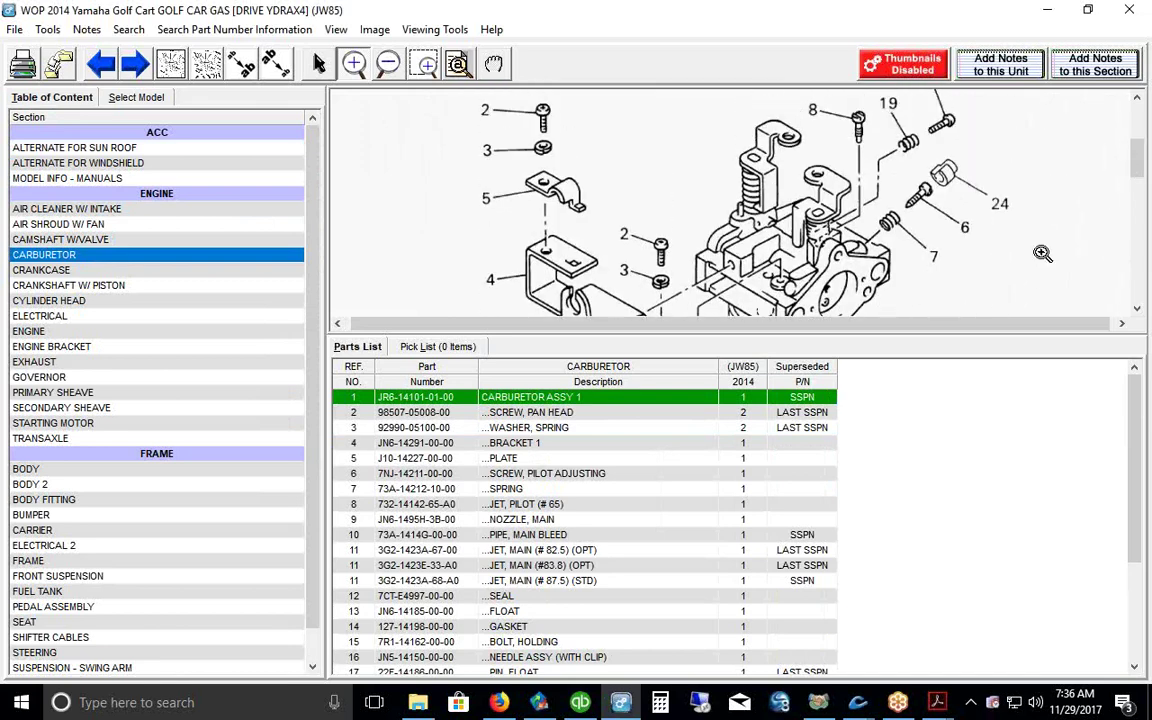
left_click_drag(1005, 336, 1010, 406)
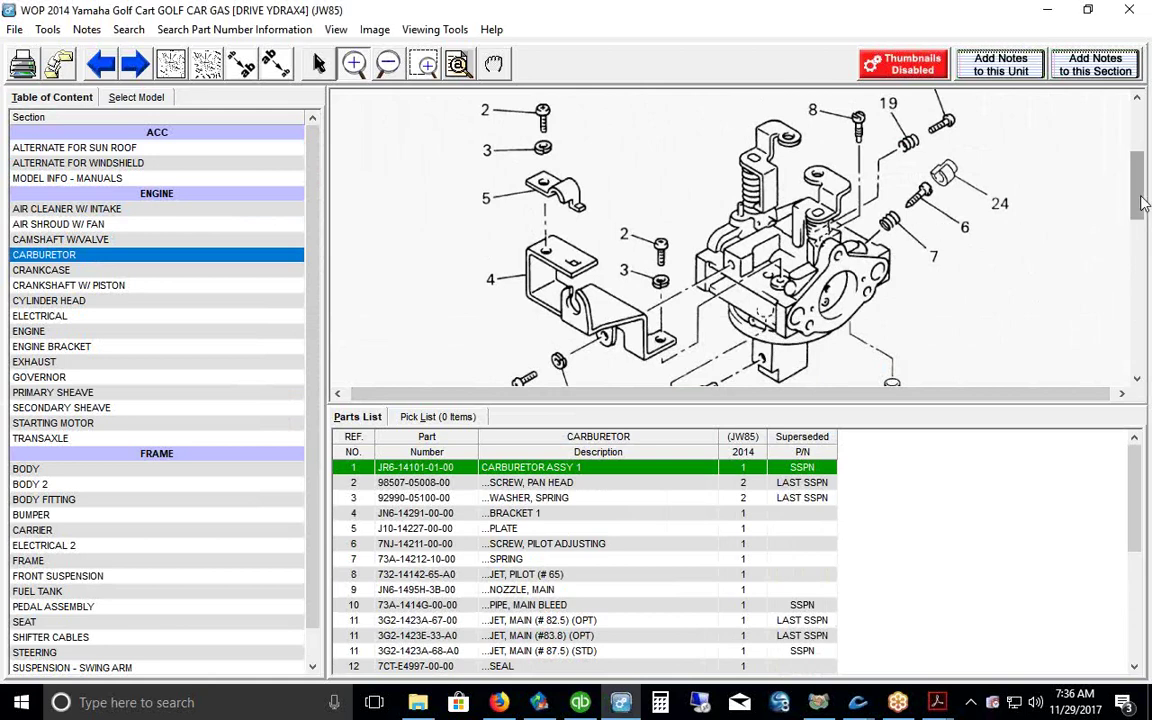
left_click_drag(1140, 196, 1140, 231)
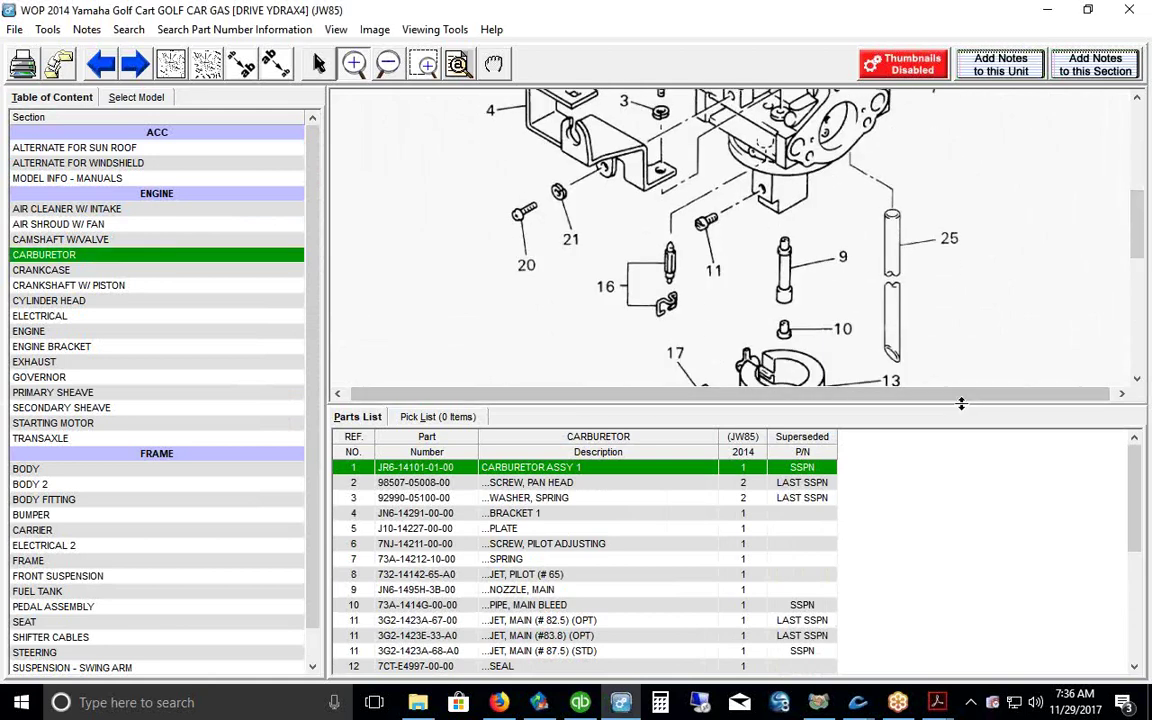
left_click_drag(961, 403, 961, 343)
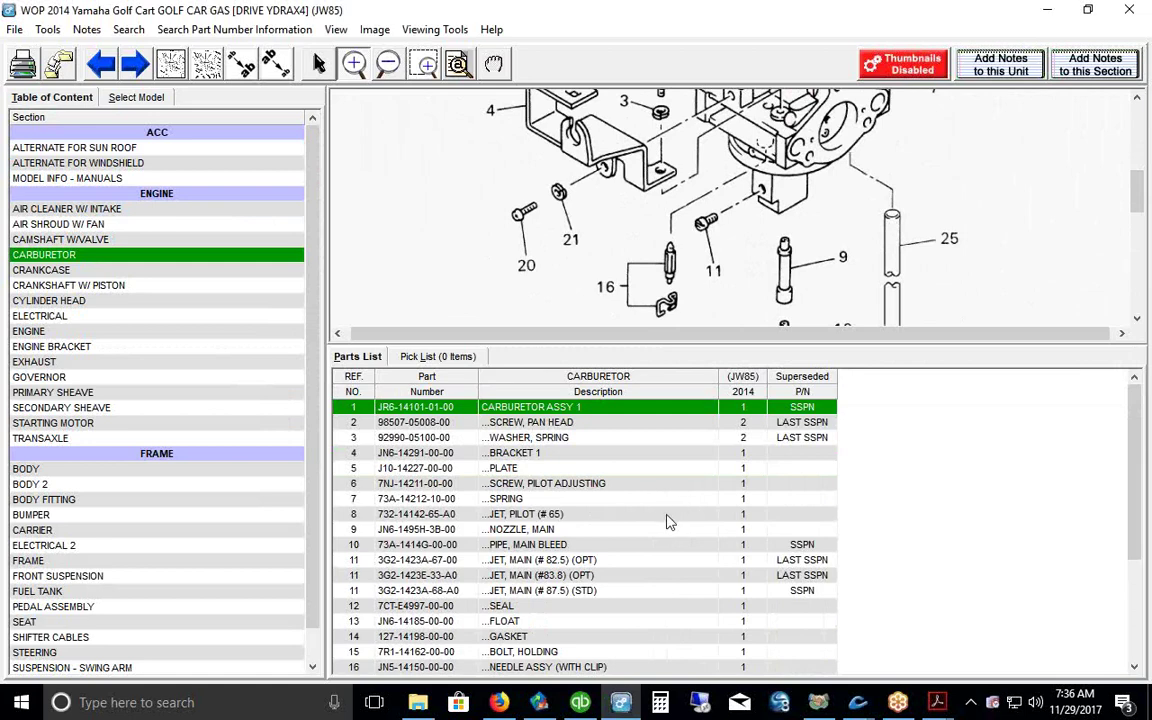
Step: Add the NOZZLE, MAIN part (JN6-1495H-3B-00) to the pick list with quantity 1
left_click(524, 532)
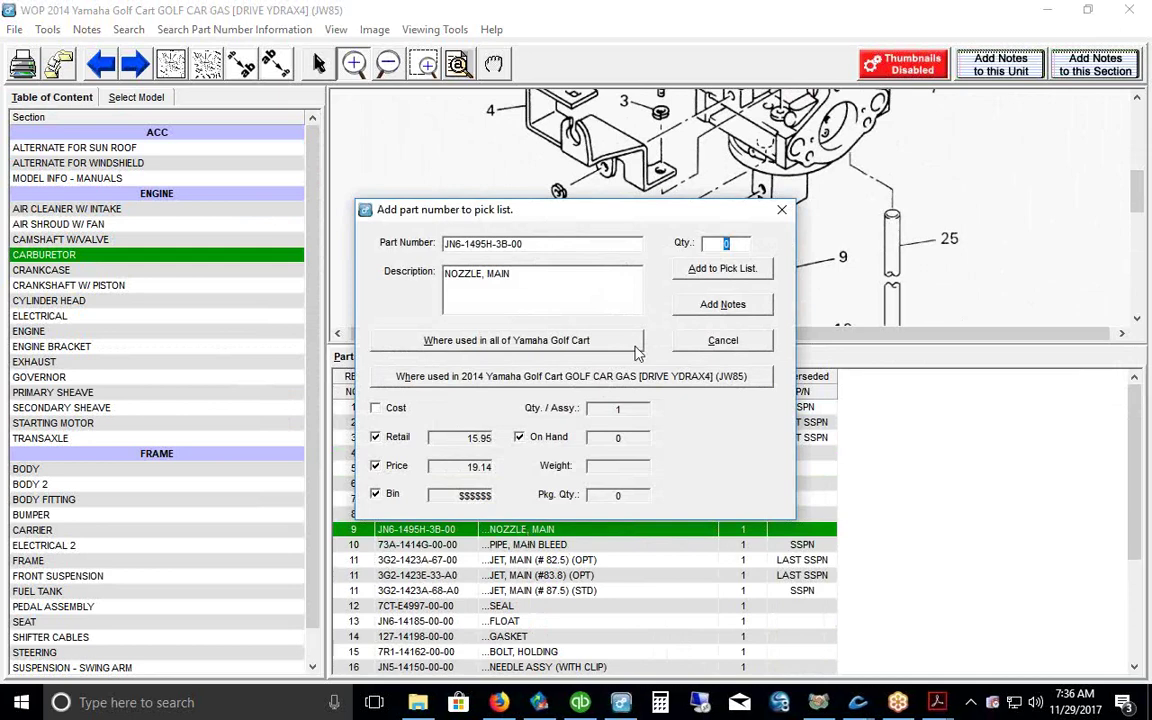
left_click_drag(600, 212, 655, 168)
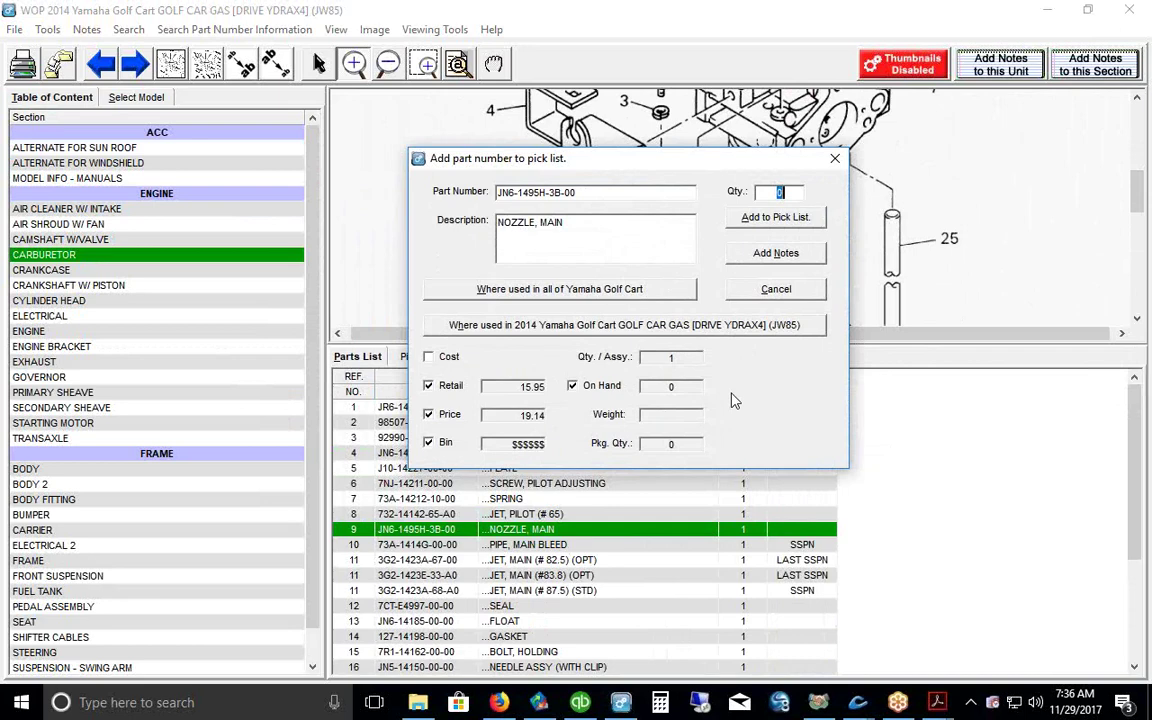
left_click(776, 217)
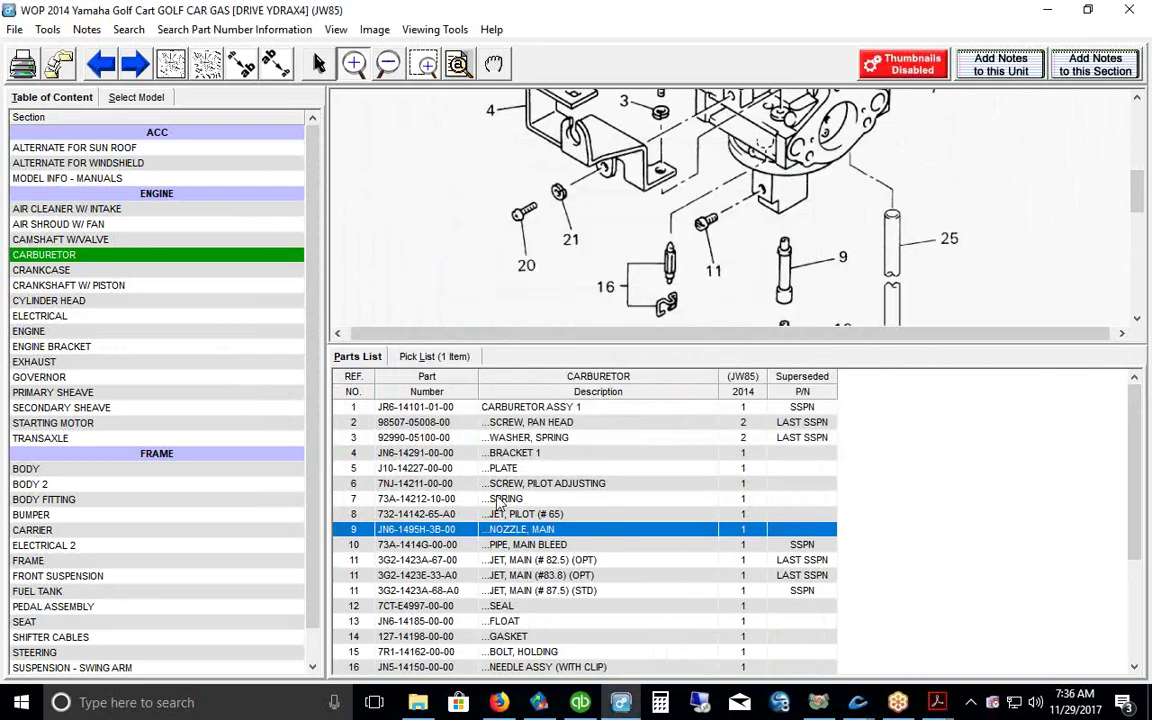
left_click(508, 407)
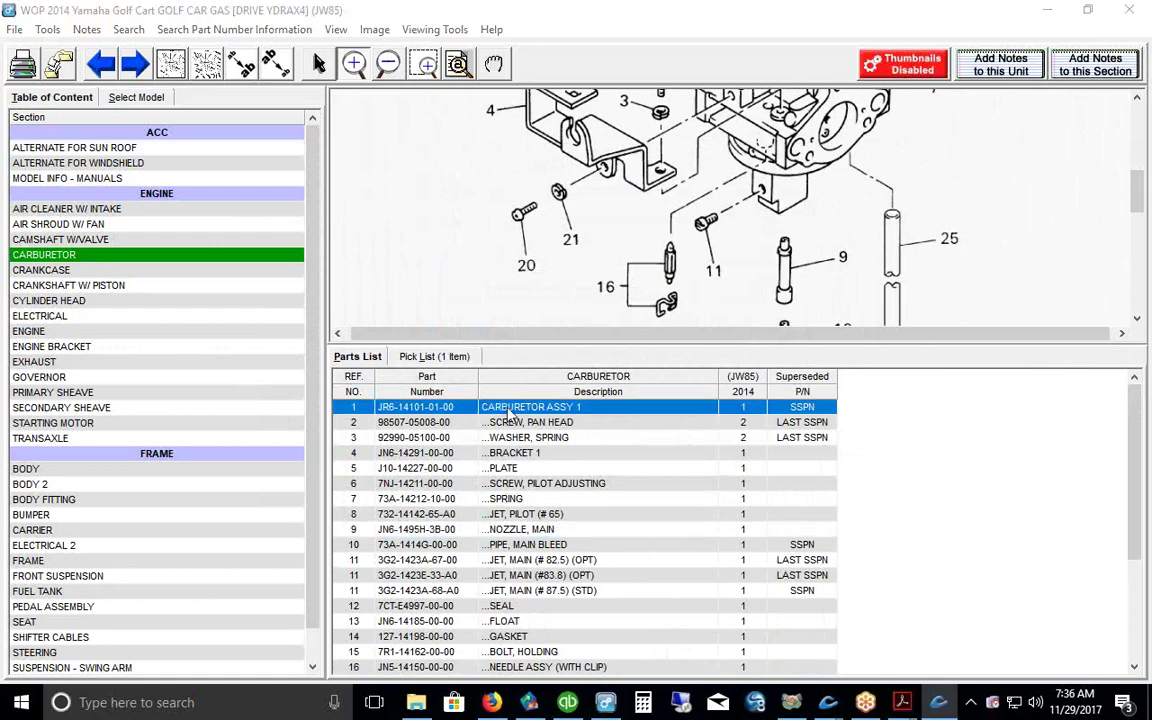
double_click(508, 407)
left_click(752, 272)
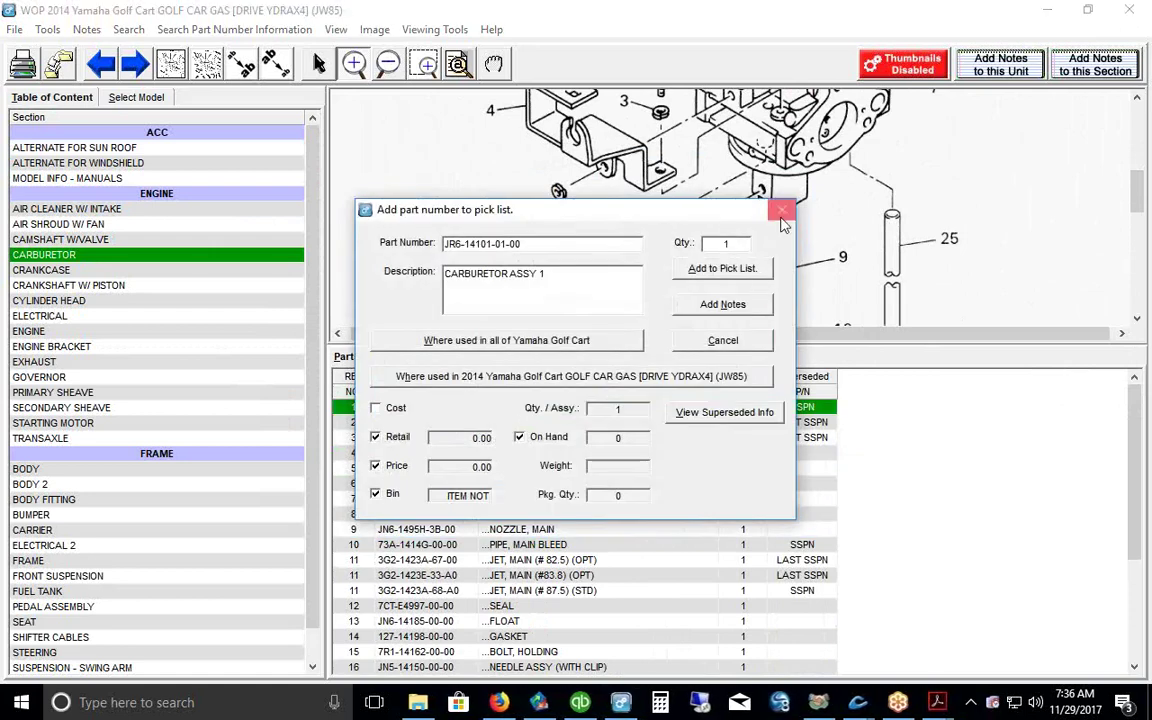
left_click(782, 210)
scroll(590, 452, "down", 3)
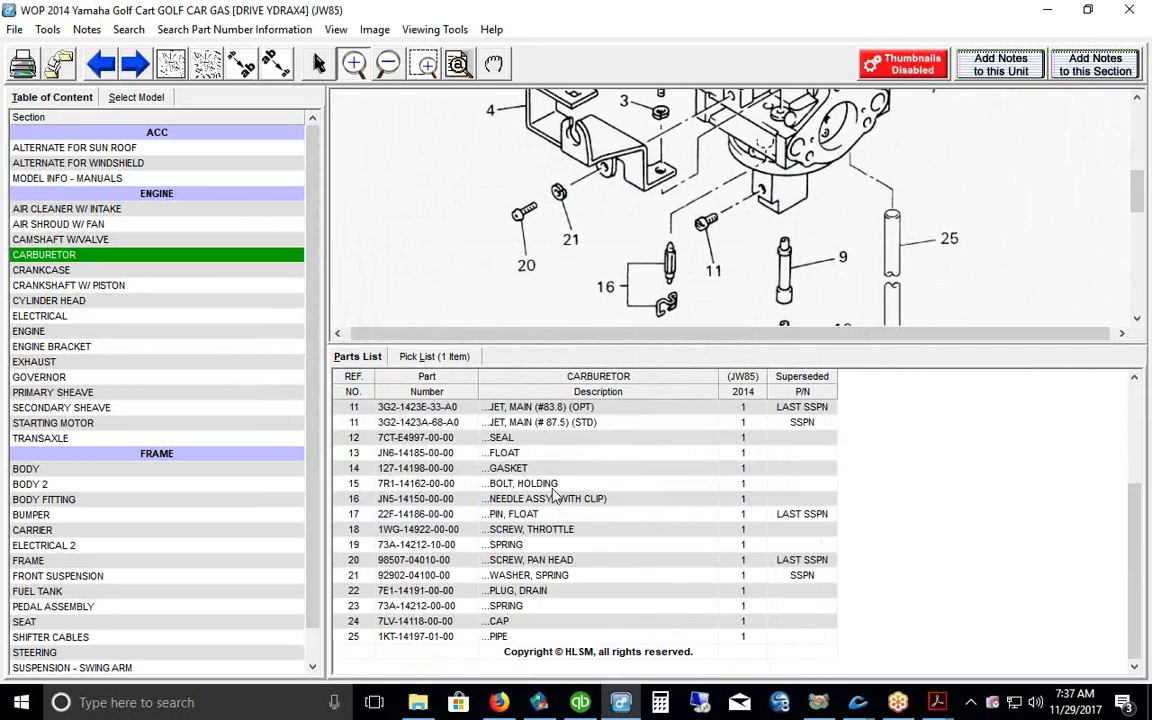
left_click(545, 483)
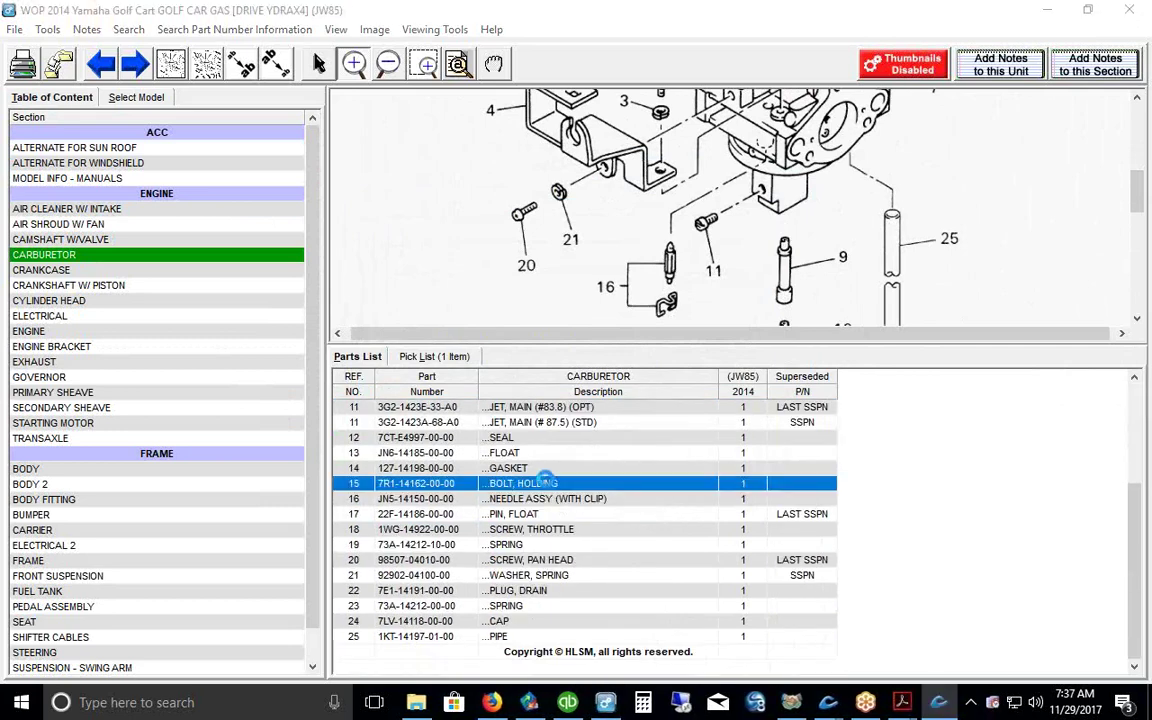
left_click(676, 268)
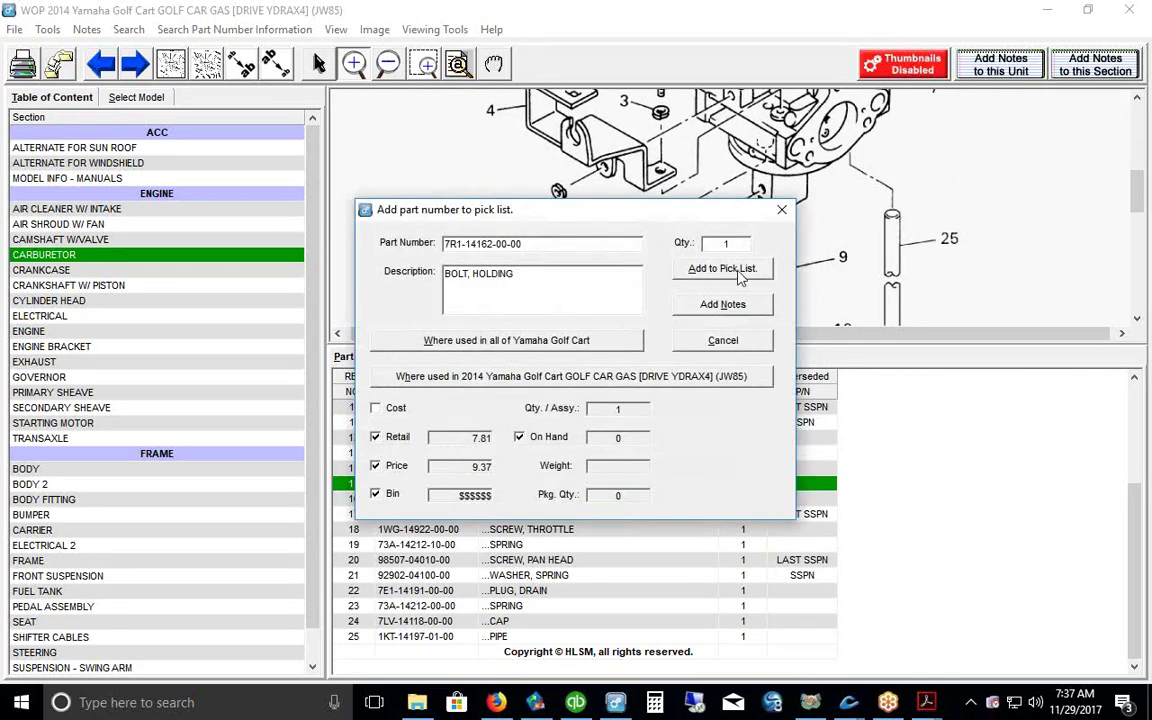
left_click(527, 514)
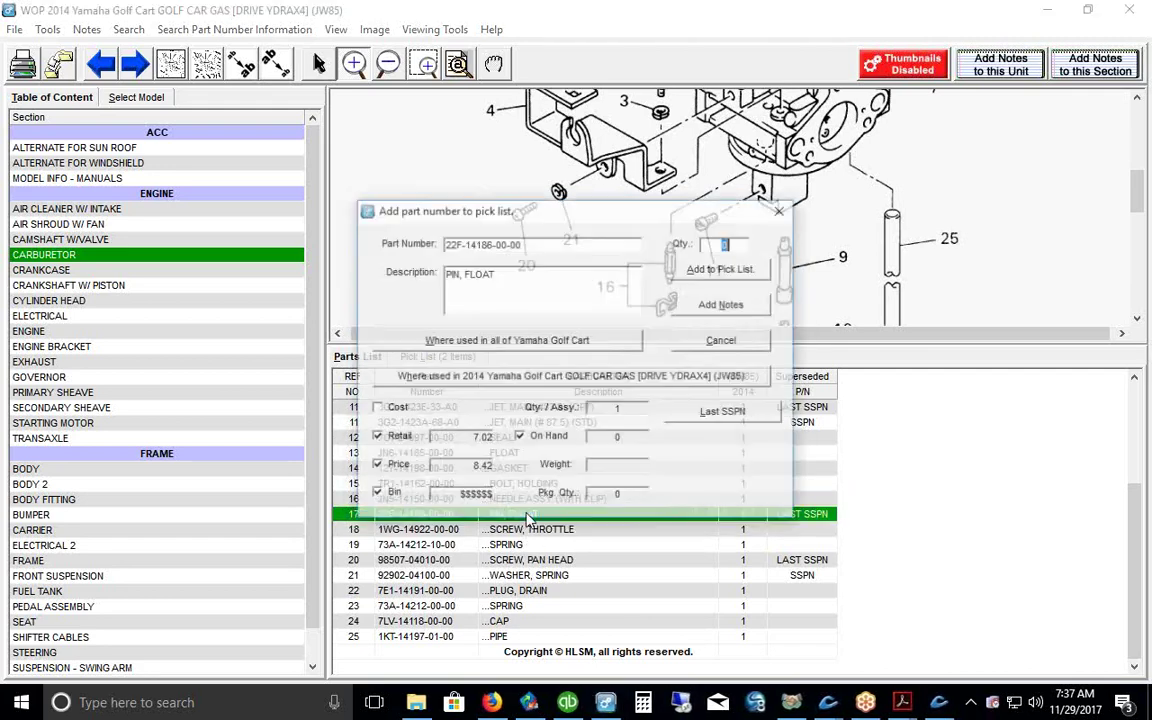
left_click(723, 269)
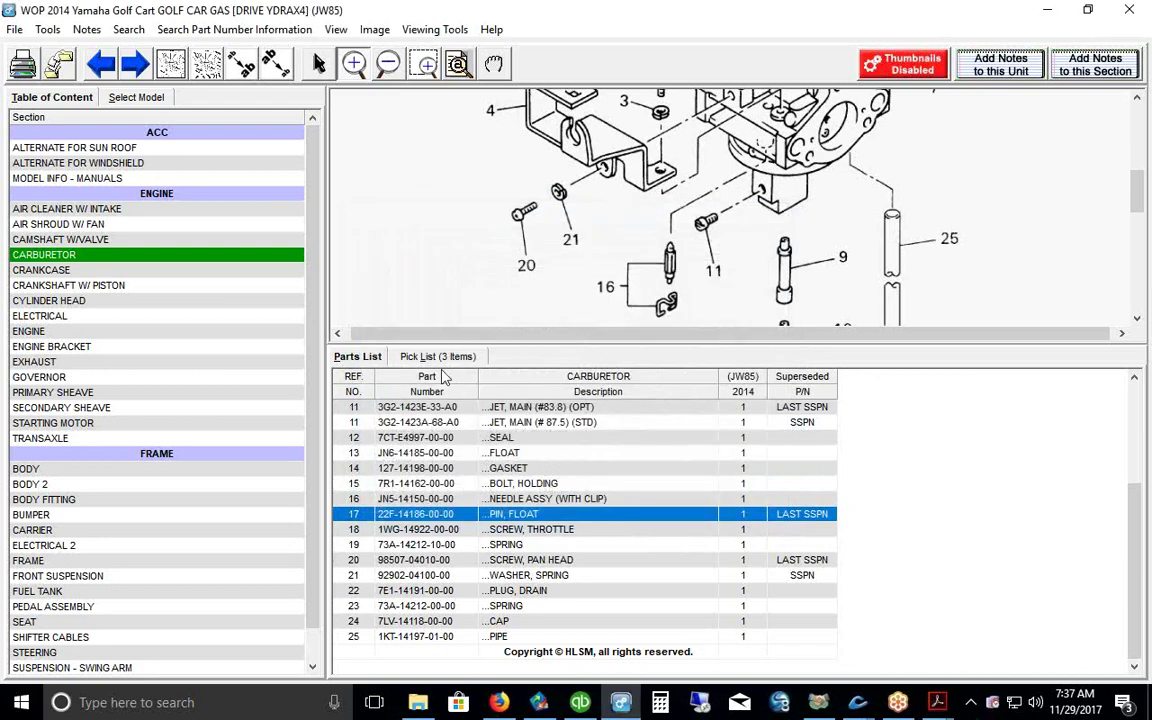
Step: Post the three-item pick list as an Invoice / Work Order under its suggested name
left_click(420, 356)
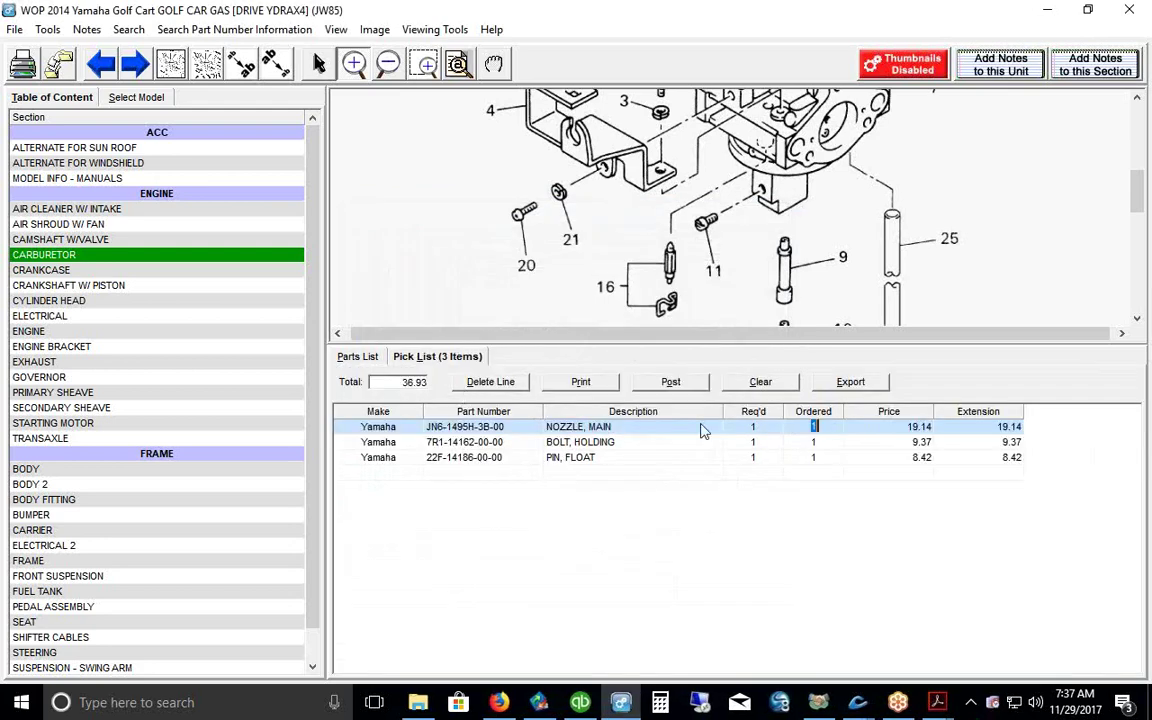
left_click(672, 390)
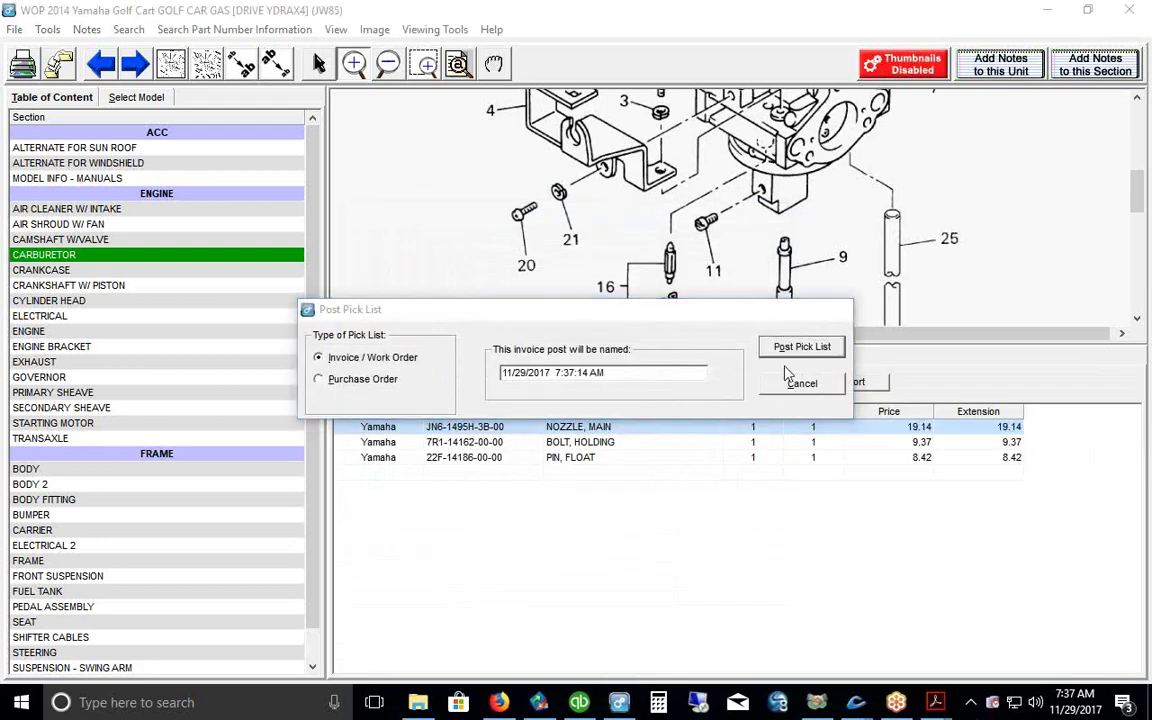
left_click(805, 346)
Step: Switch back to the open quote in Commander NE and bring in the posted pick list parts as lines
mouse_move(857, 700)
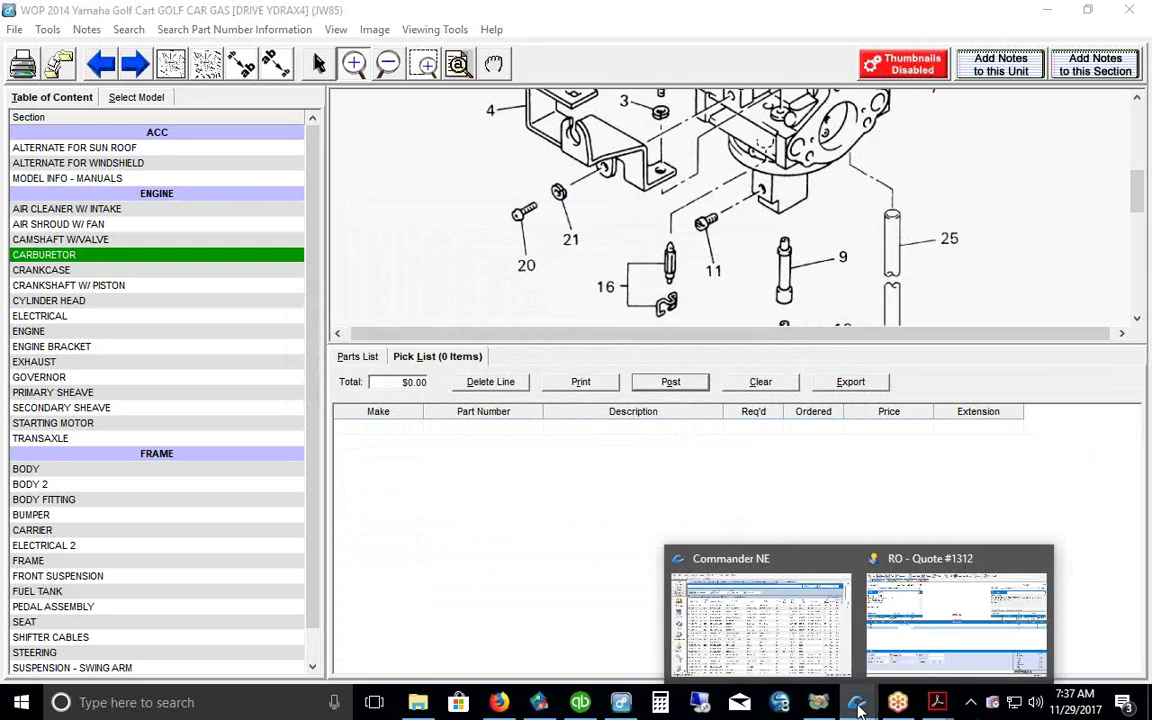
left_click(955, 625)
left_click(596, 40)
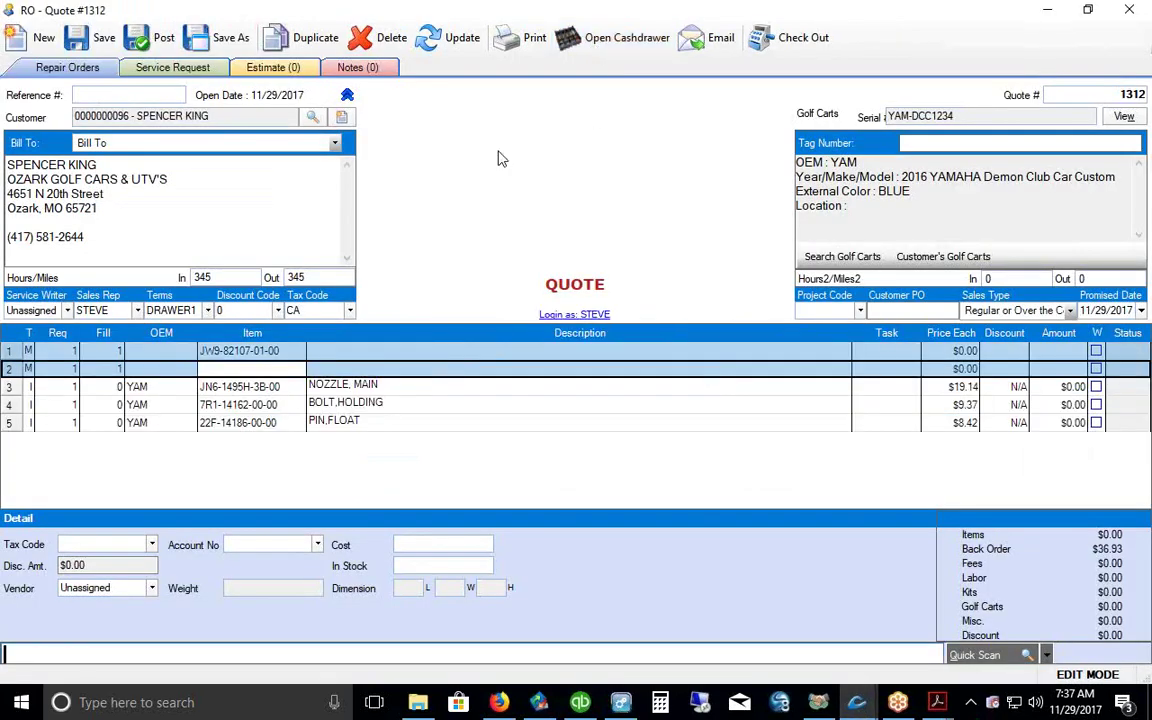
right_click(20, 351)
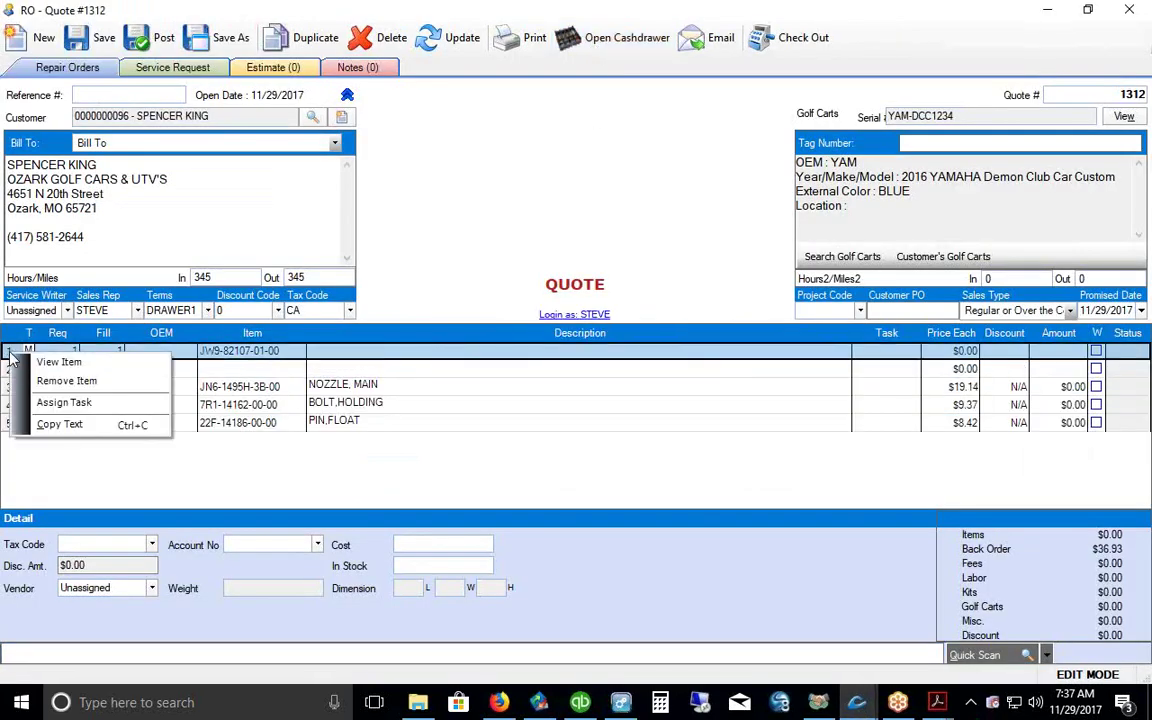
left_click(40, 388)
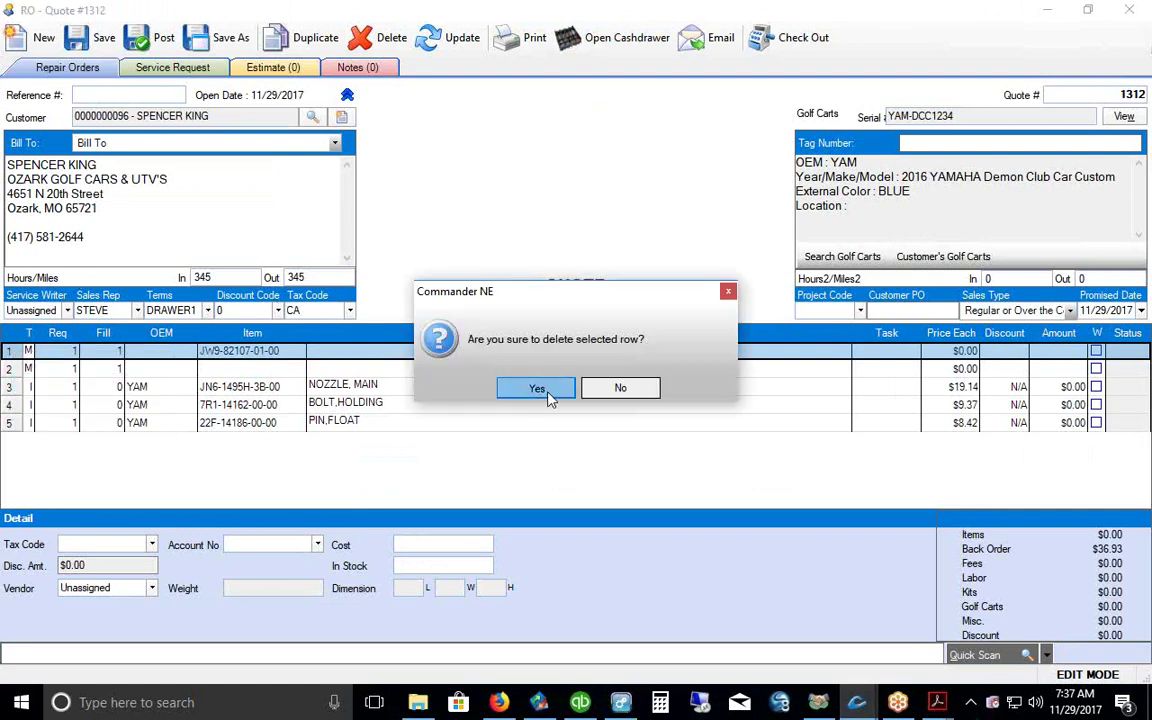
left_click(490, 350)
left_click(80, 42)
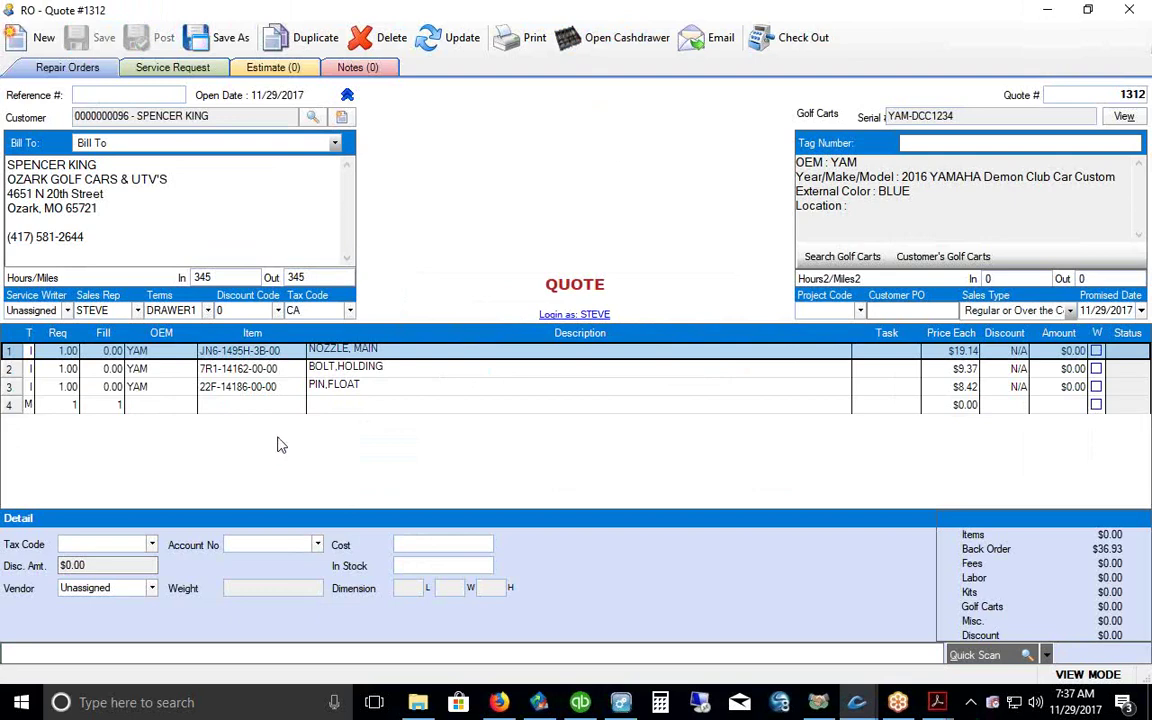
Step: Add a LABOR line to the quote's empty row using the item shortcut L
left_click(240, 404)
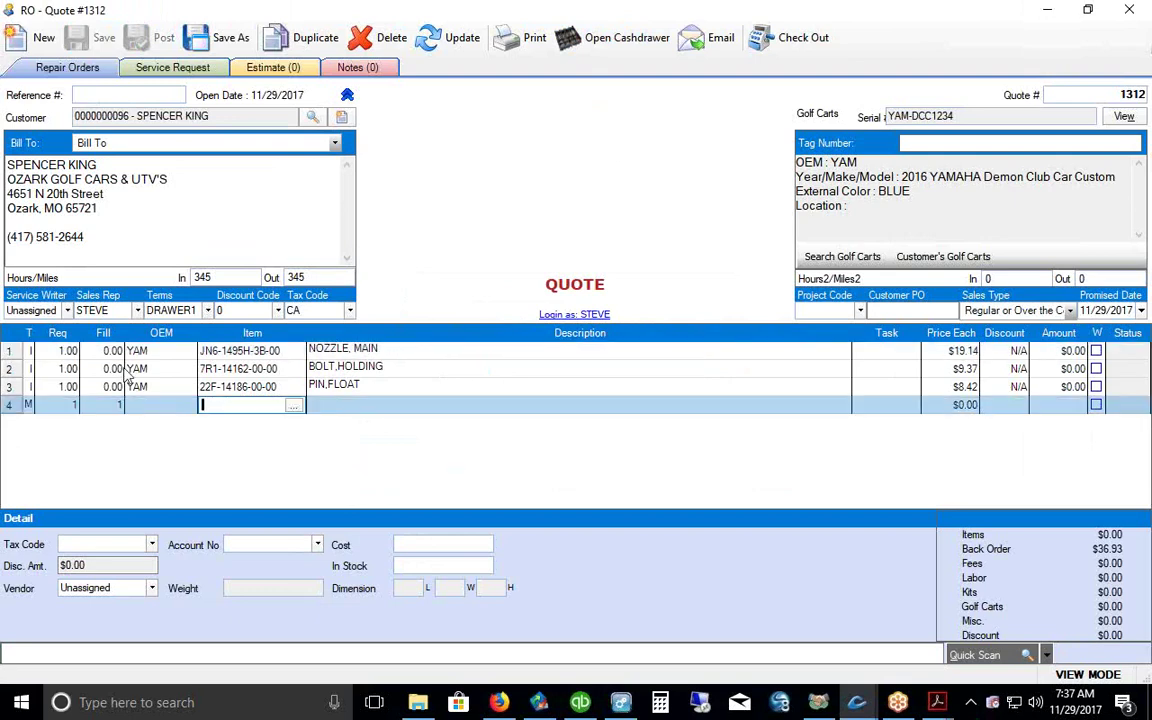
type("L")
key("Return")
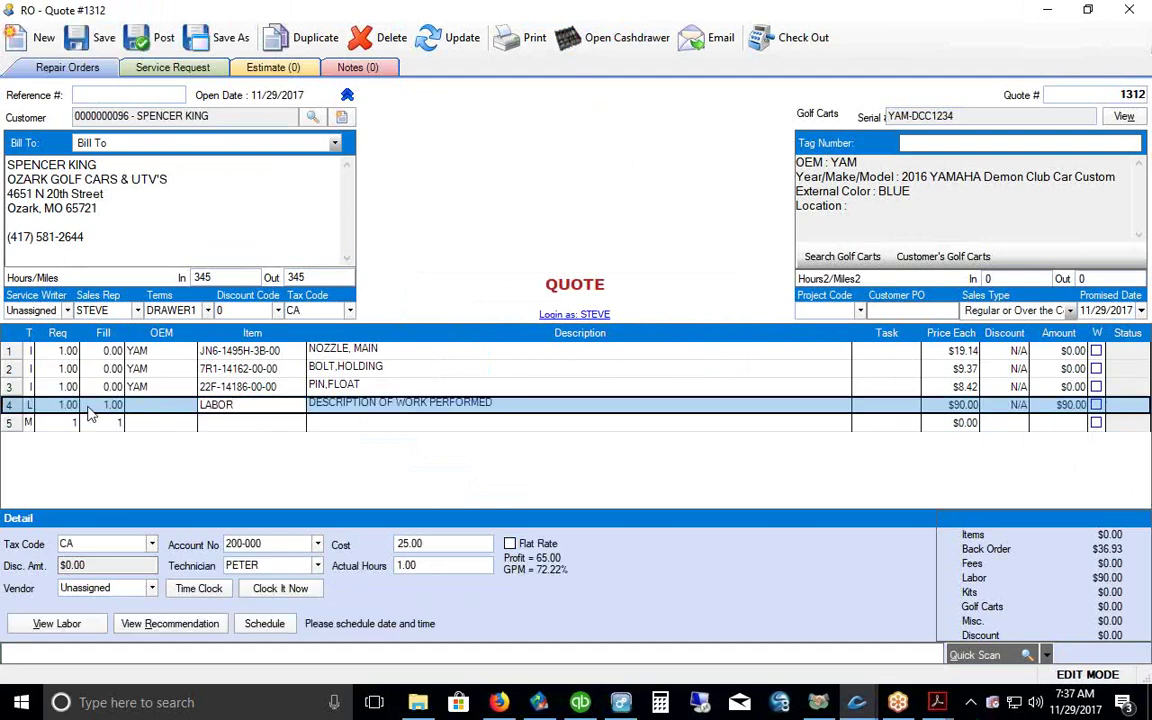
Step: Look up all labor items from the next empty quote row and add STANDARD SHOP LABOR as another line
left_click(208, 424)
left_click(295, 426)
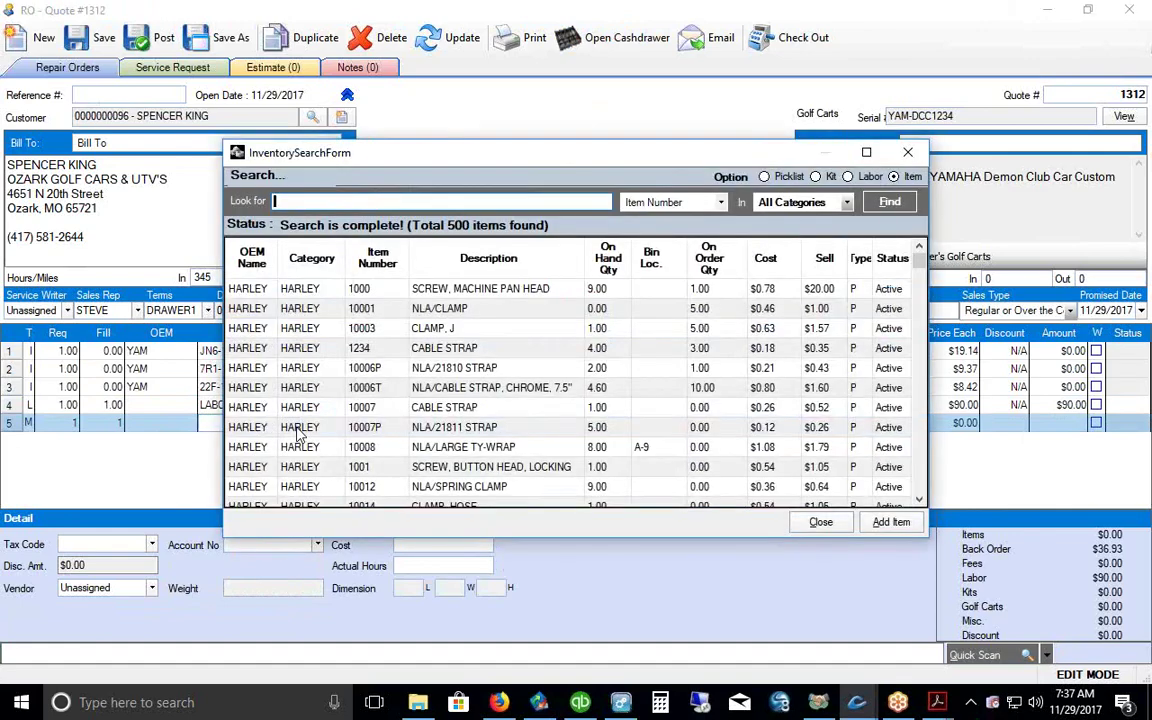
left_click(848, 176)
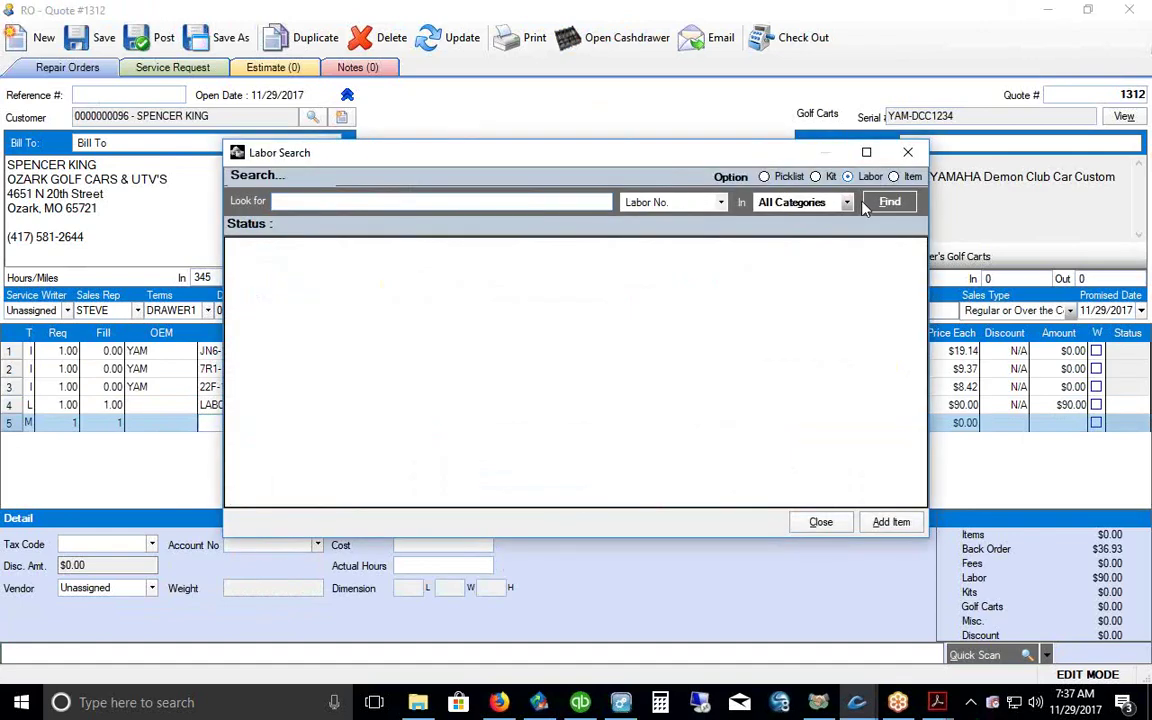
left_click(888, 203)
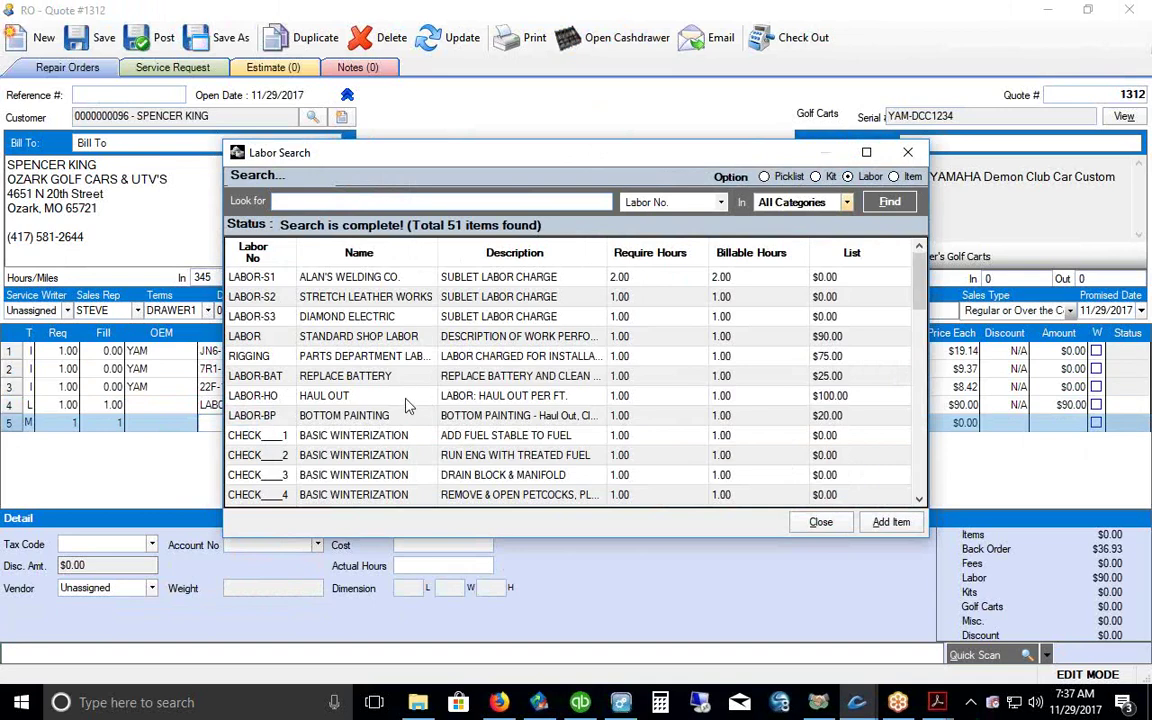
left_click(480, 376)
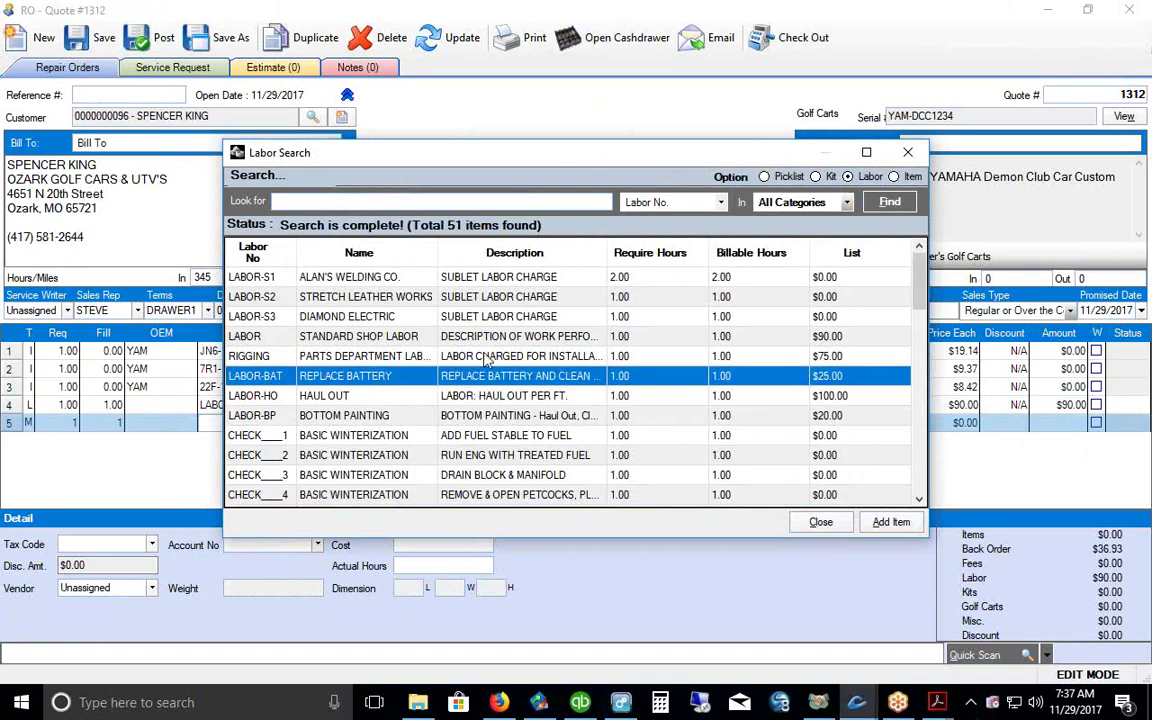
left_click(382, 336)
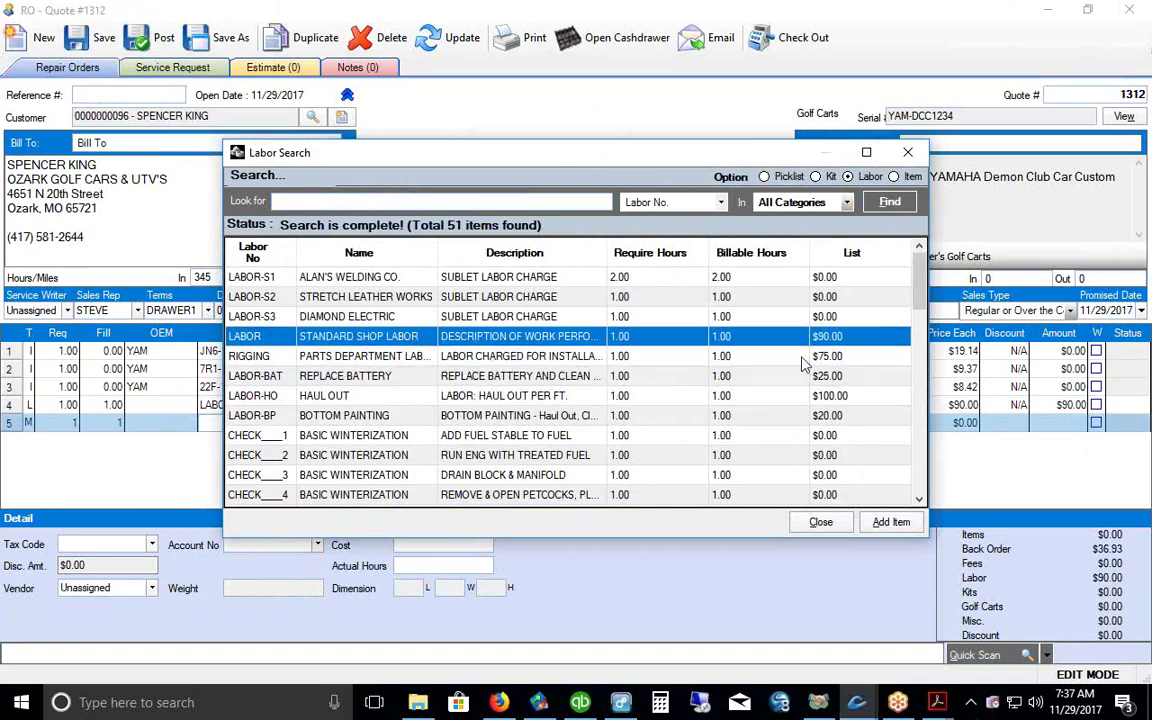
left_click(890, 522)
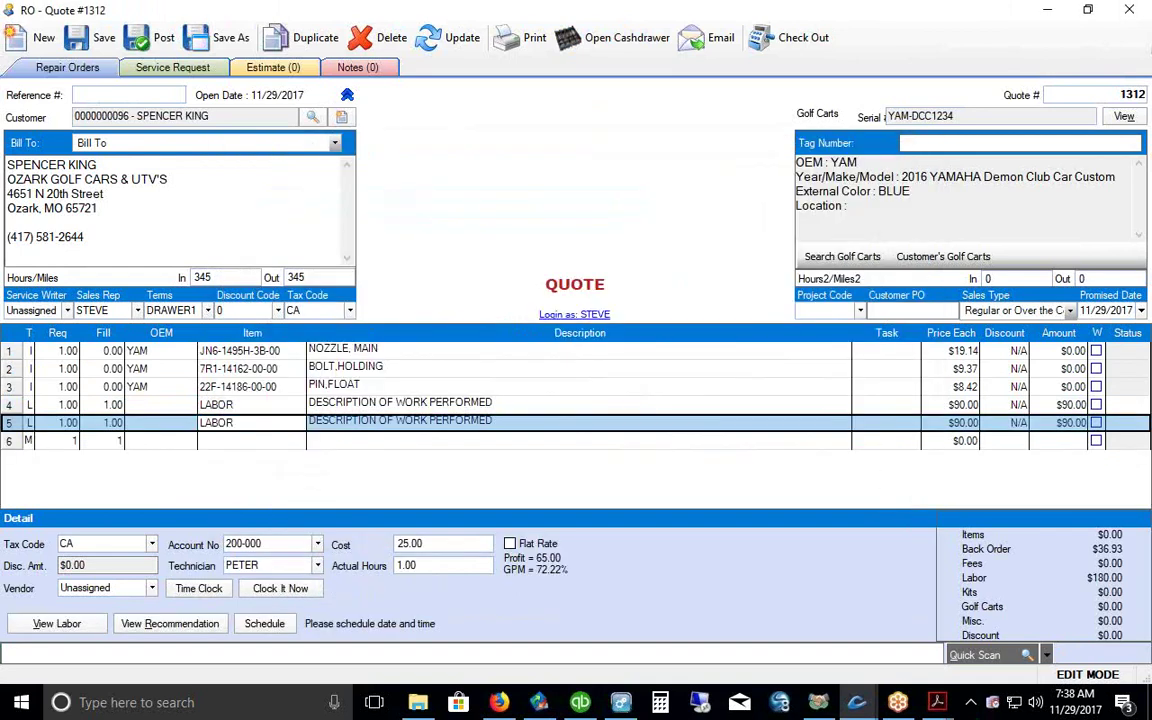
Step: Remove the duplicate labor line from the last filled row of the quote
right_click(20, 440)
left_click(60, 454)
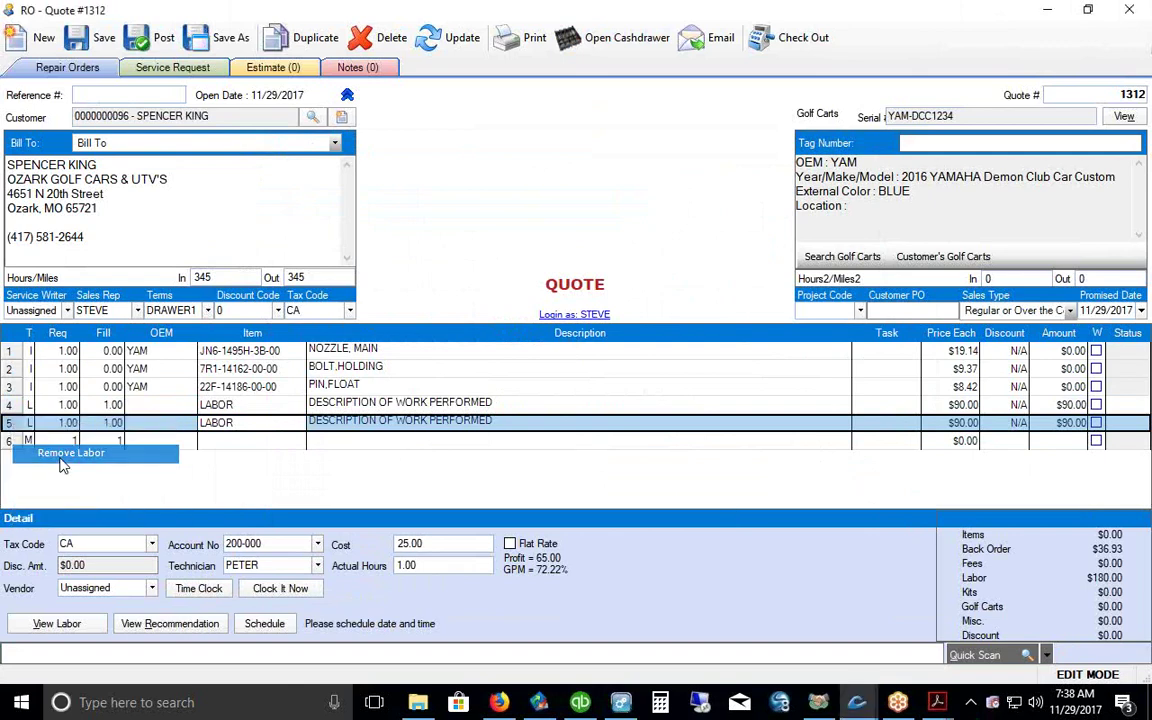
left_click(513, 380)
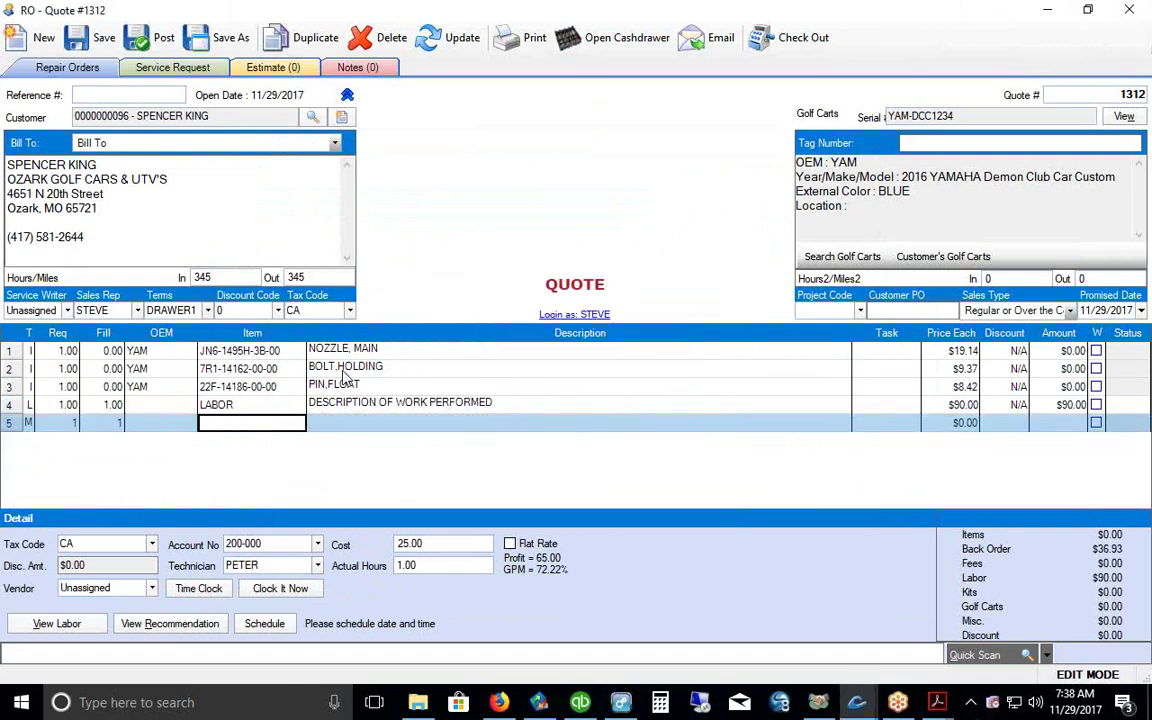
Step: Set the remaining LABOR line's required quantity to 2 and save the quote
left_click(70, 404)
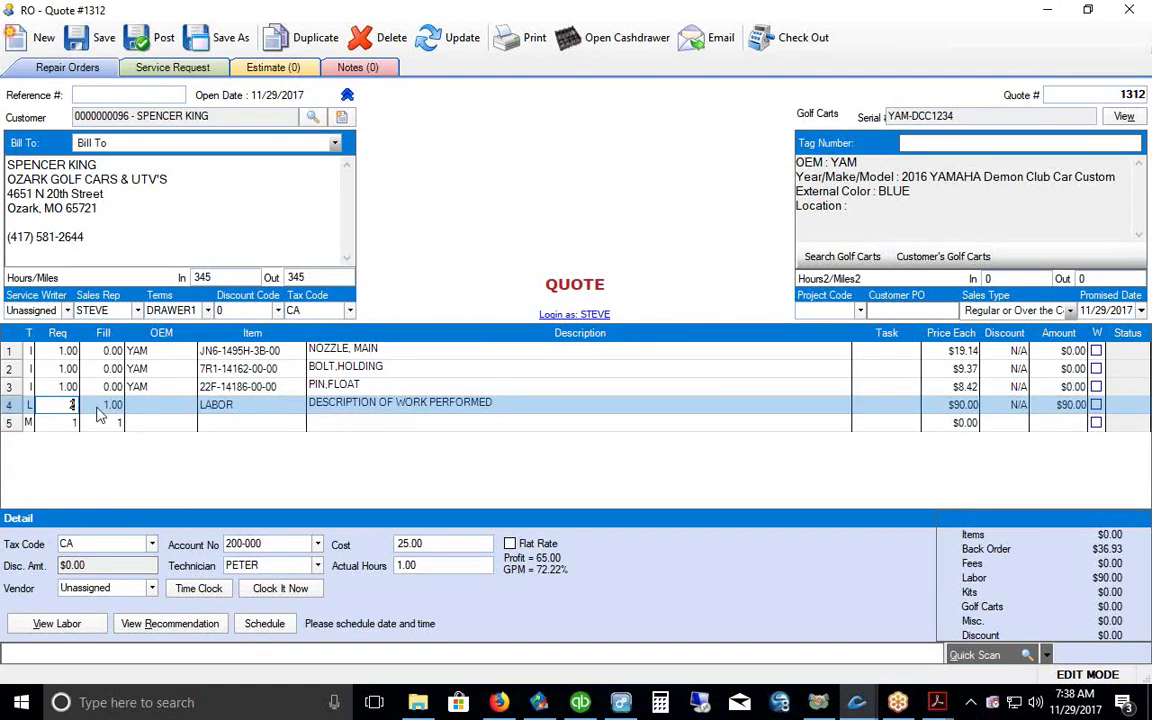
type("2")
key("Return")
left_click(100, 37)
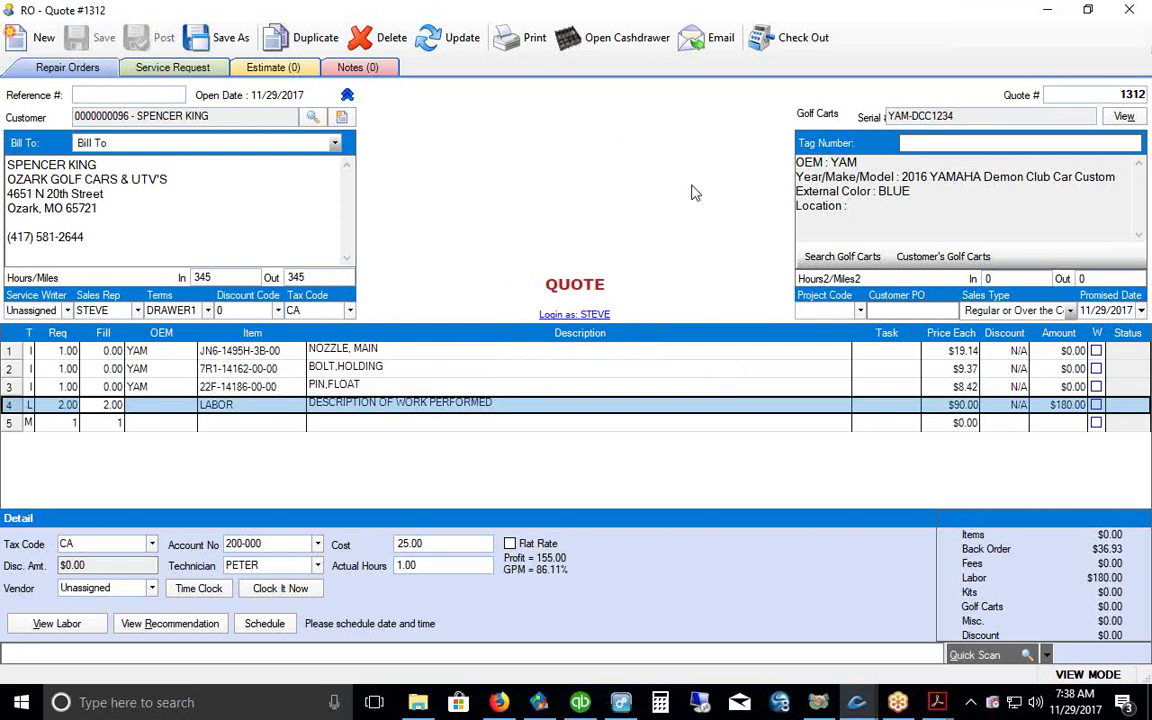
Step: Review the quote's check-out totals and close the payment window without taking a payment
left_click(800, 38)
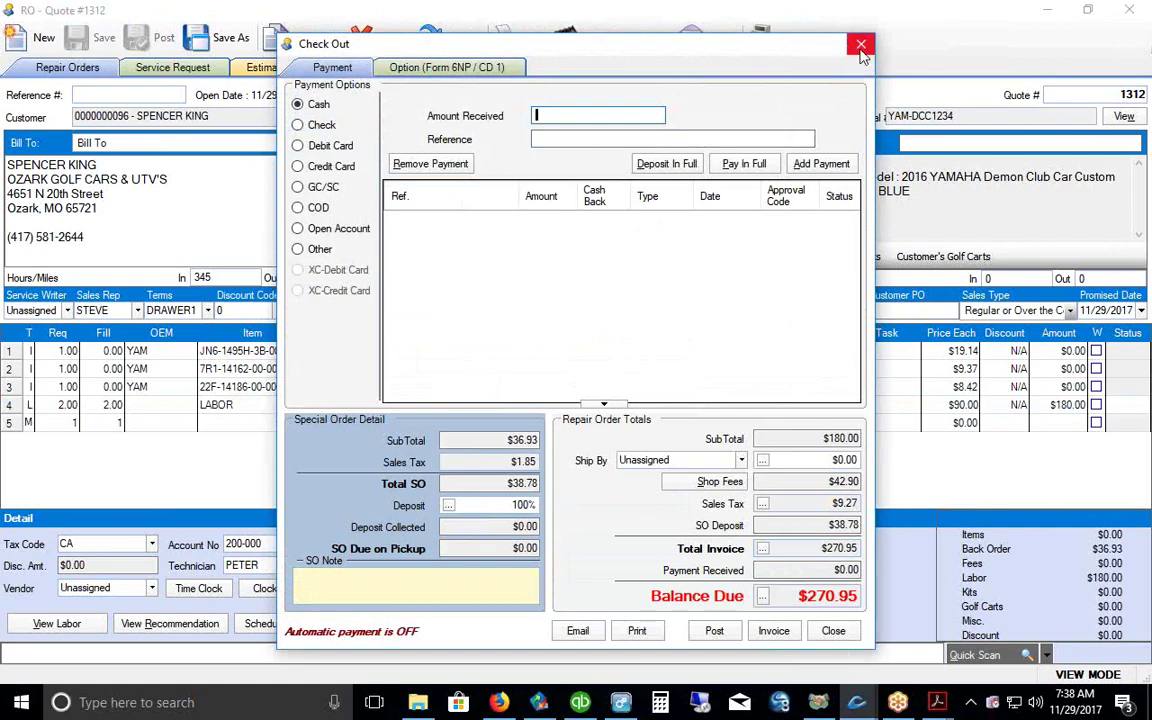
key("Escape")
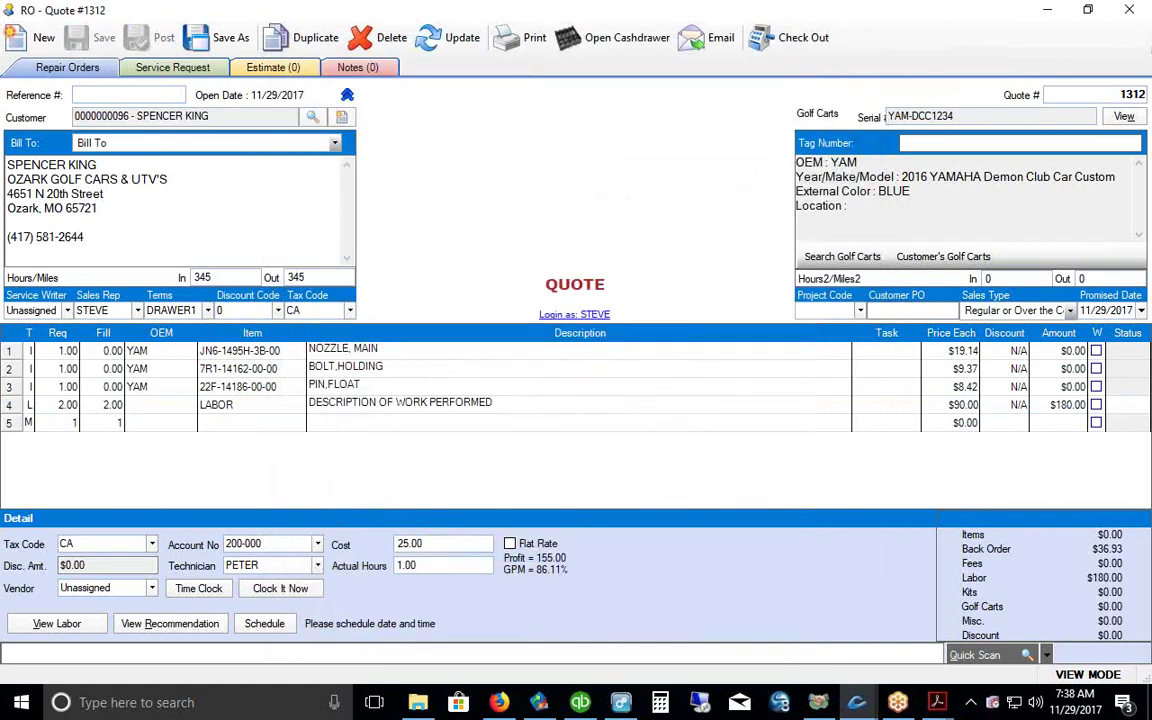
left_click_drag(662, 56, 720, 56)
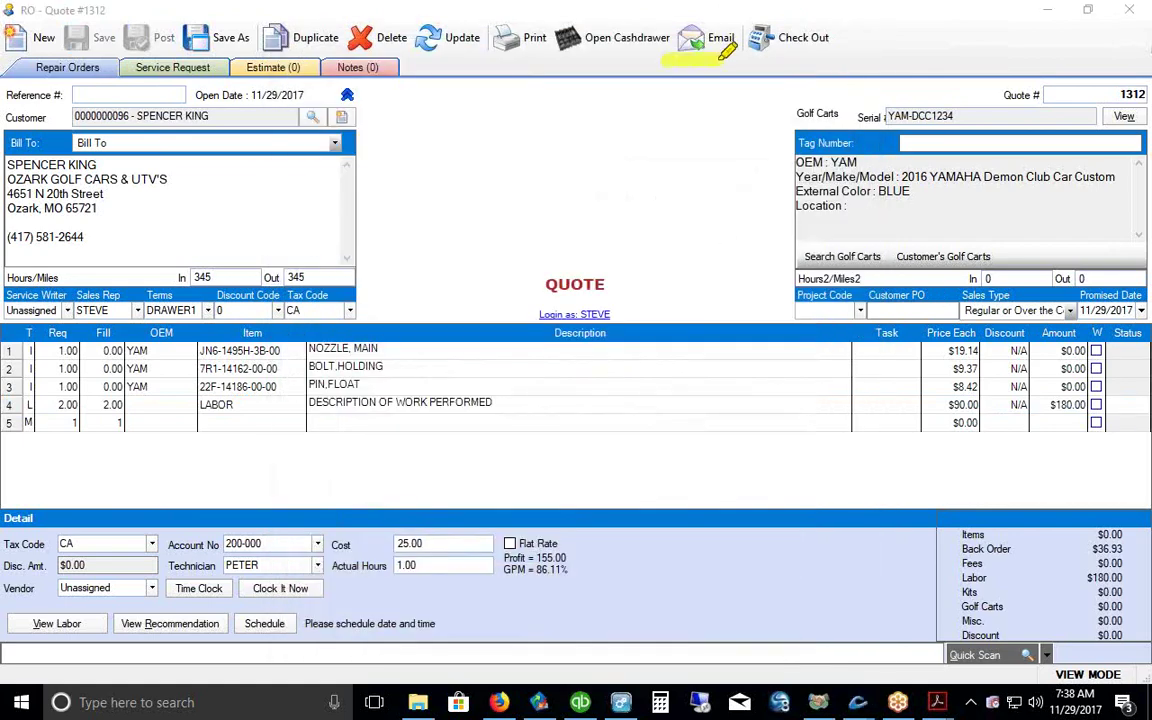
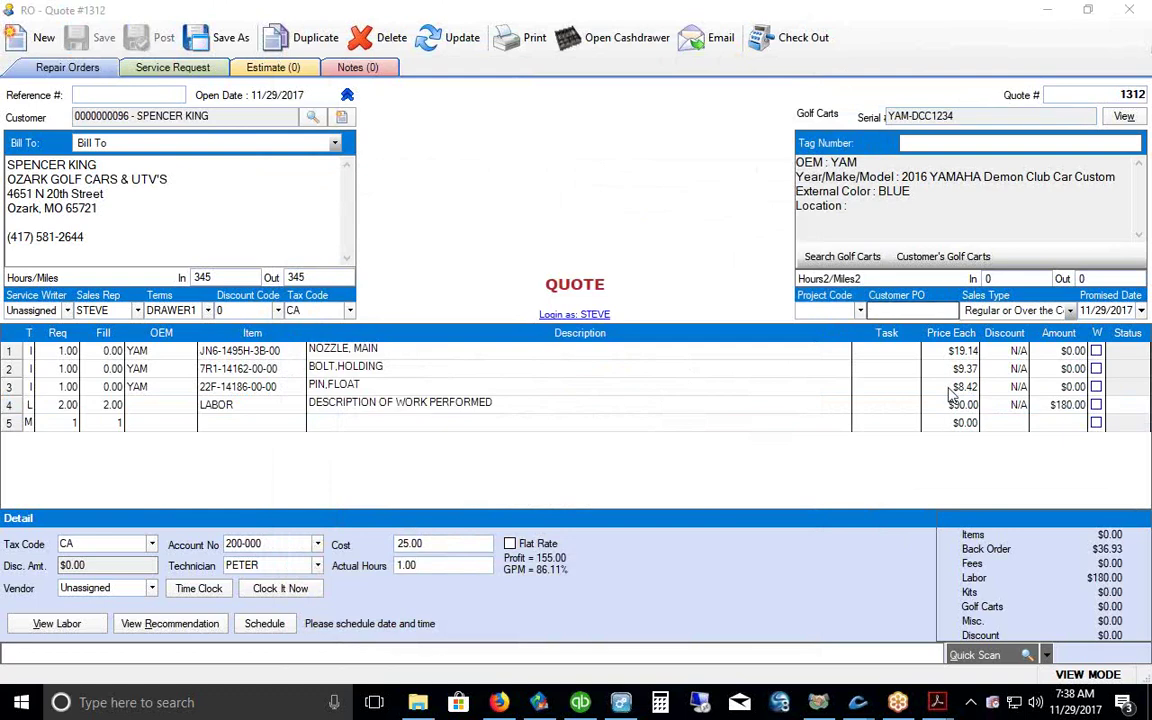
Step: Post the quote as a repair order so its out-of-stock Yamaha parts go on special order
left_click(845, 369)
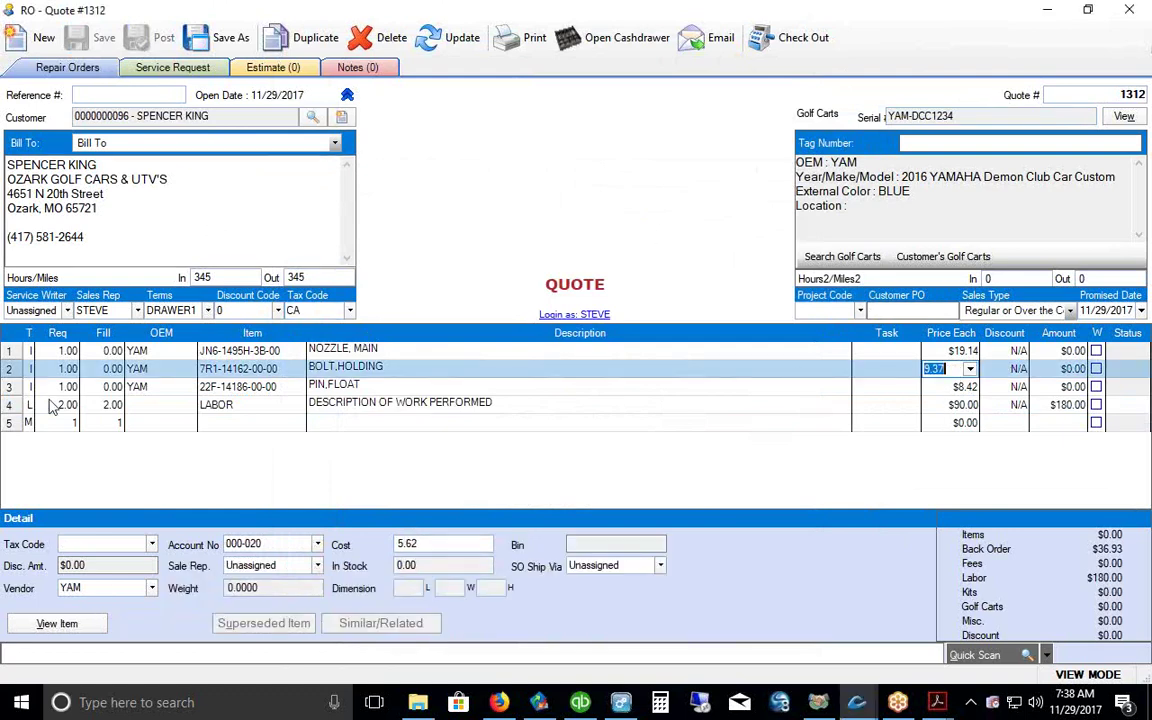
left_click(28, 350)
left_click(163, 38)
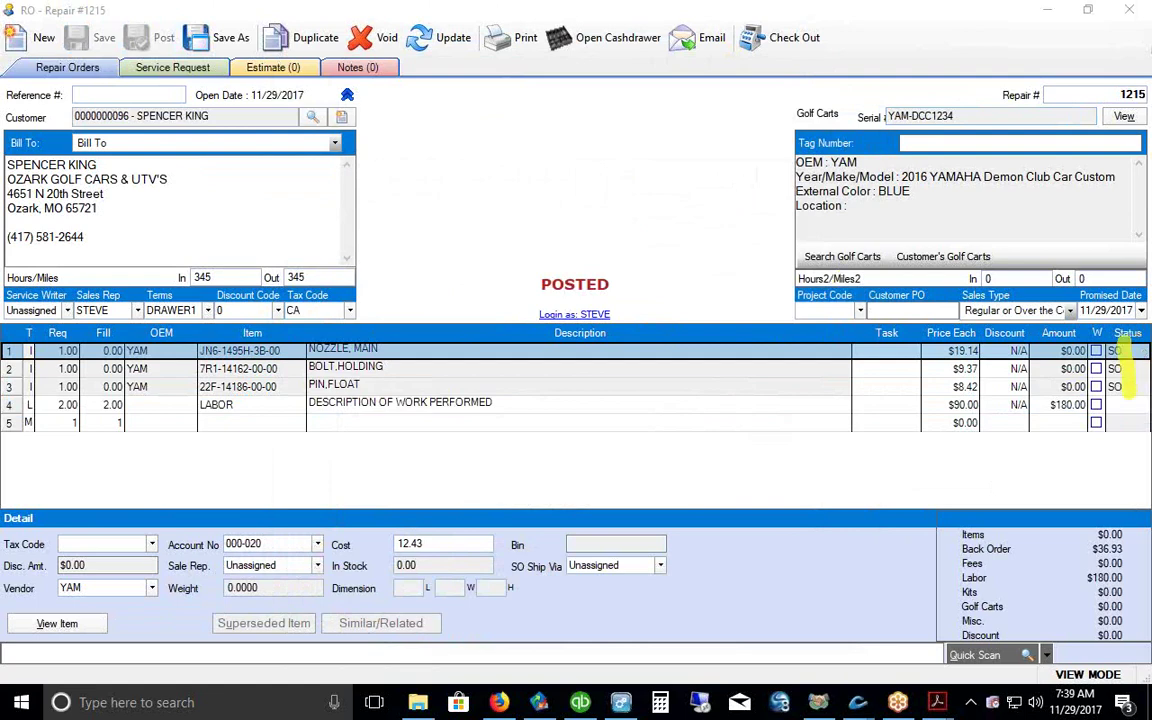
Step: Close the repair order, minimize the WOP parts catalog, and open the refreshed PO Pad in Commander NE
left_click(1119, 20)
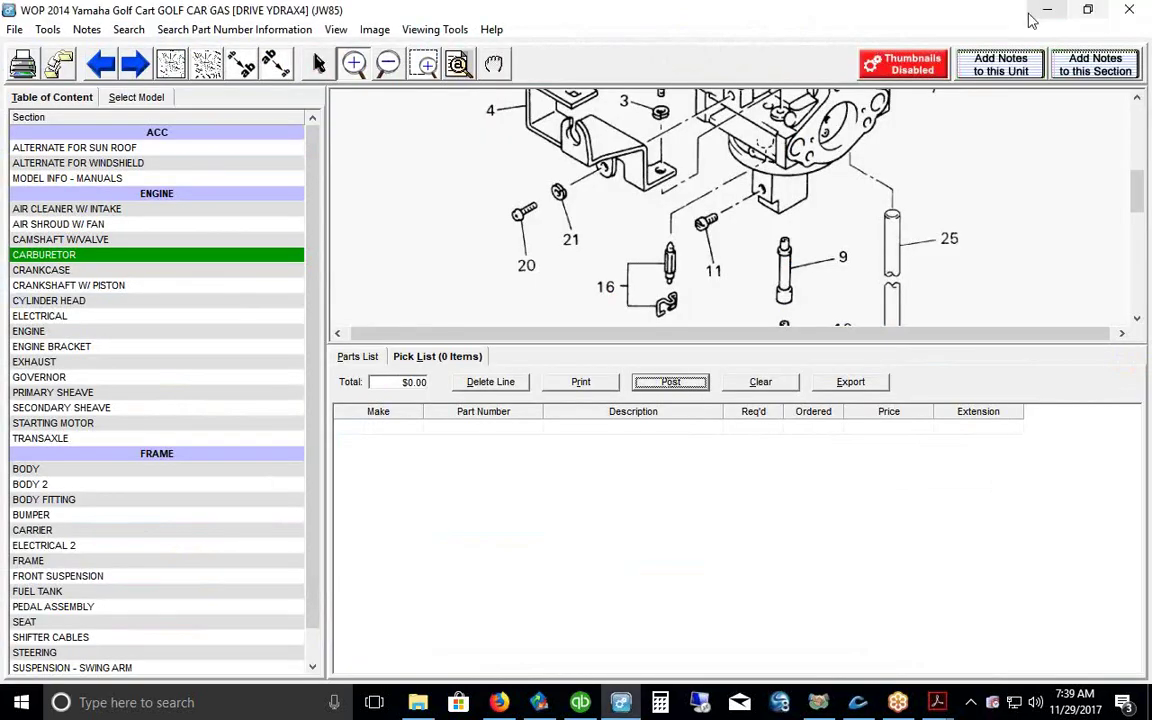
left_click(1046, 11)
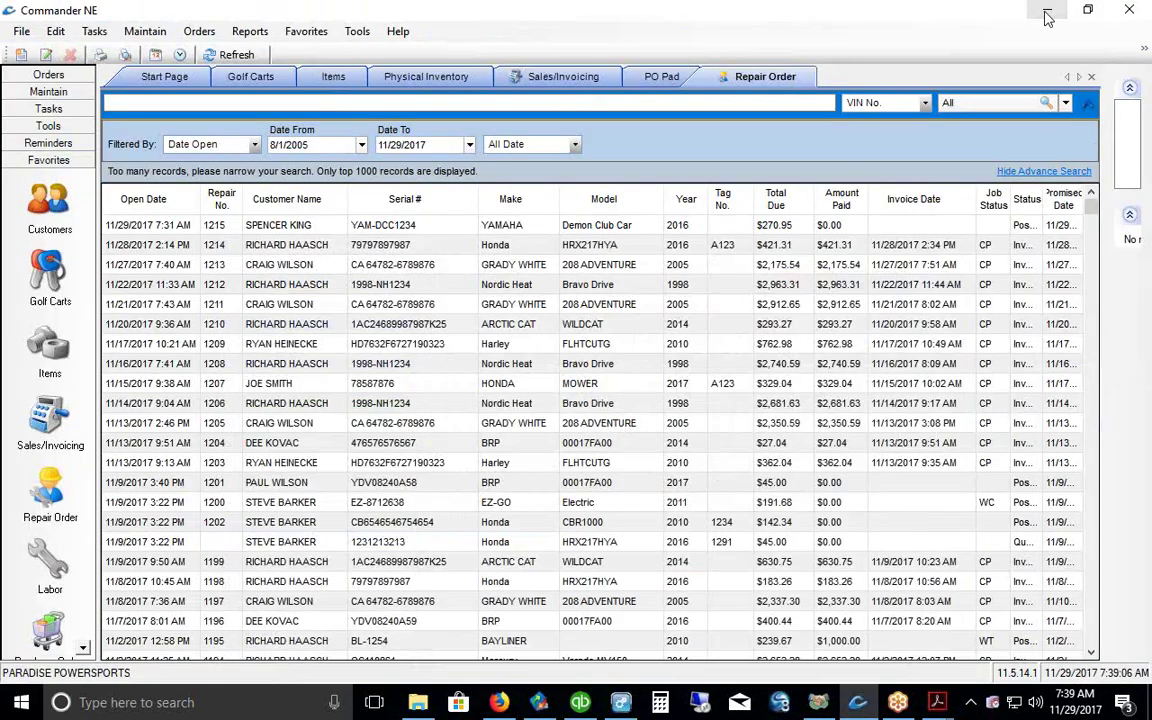
left_click(48, 76)
left_click(48, 115)
left_click(202, 56)
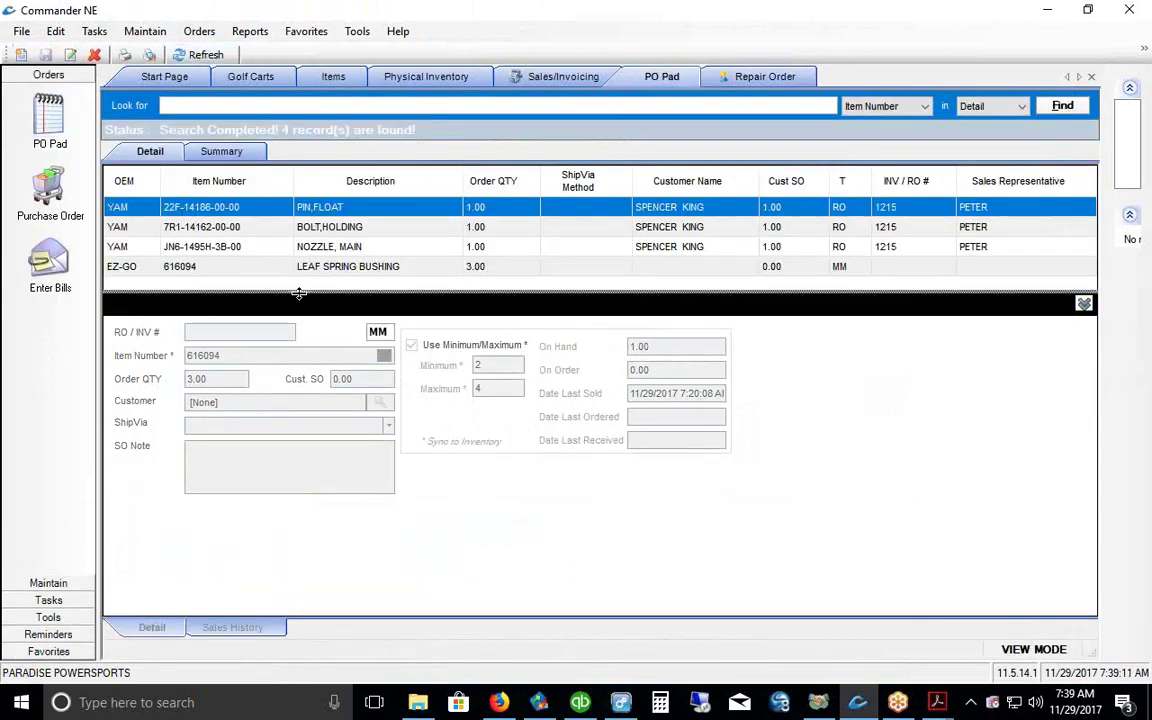
Step: Enlarge the PO Pad list and select the three YAM special-order parts to examine their details
left_click_drag(298, 293, 303, 352)
left_click(329, 247, "shift")
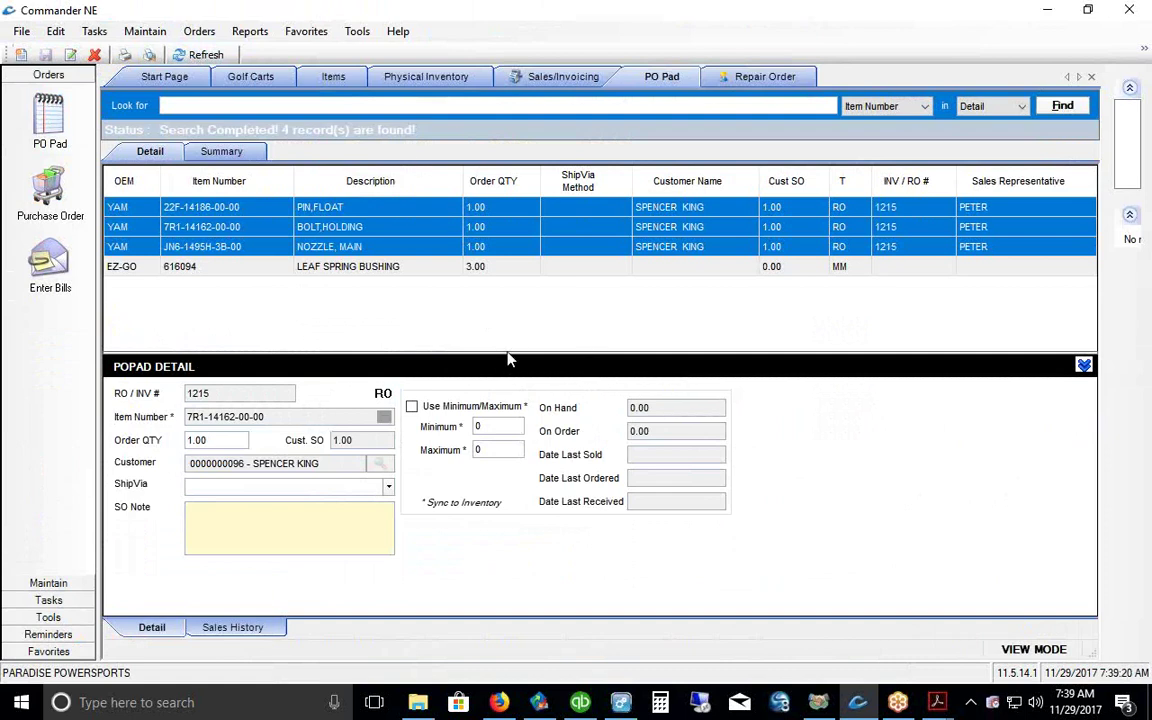
mouse_move(507, 353)
left_mouse_down()
mouse_move(505, 320)
mouse_move(505, 332)
left_mouse_up()
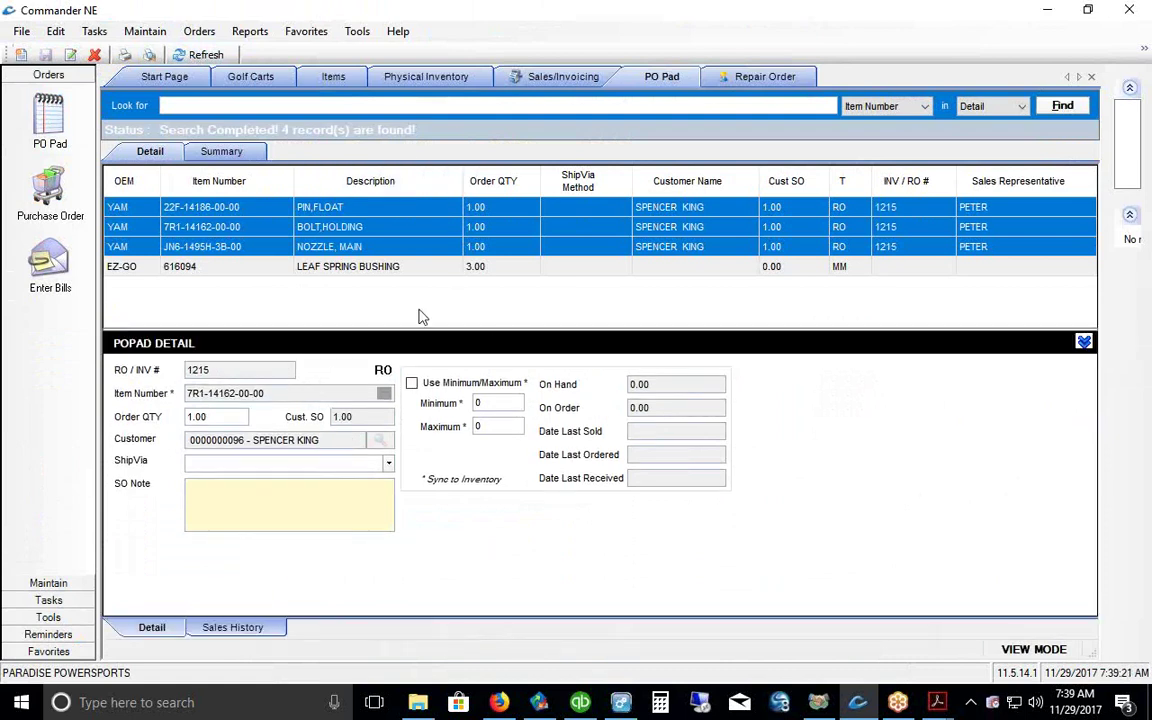
Step: Start a new purchase order and add the PIN,FLOAT, BOLT,HOLDING and NOZZLE, MAIN items from the PO Pad
left_click(53, 188)
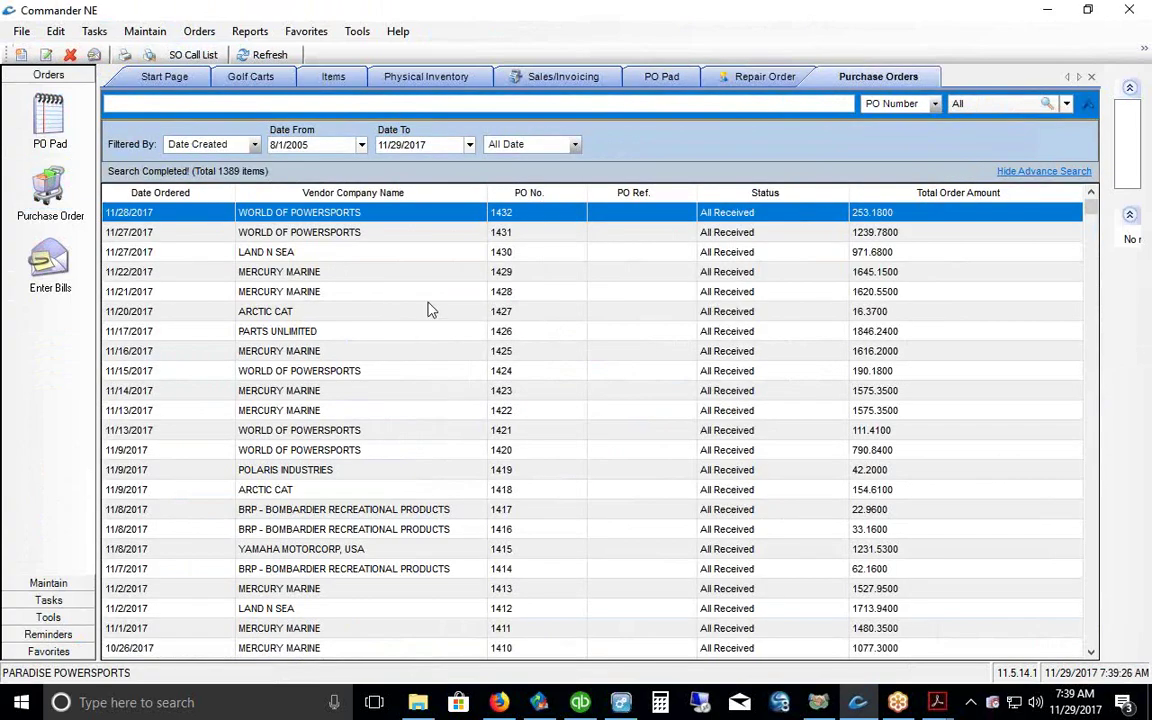
right_click(430, 311)
left_click(462, 333)
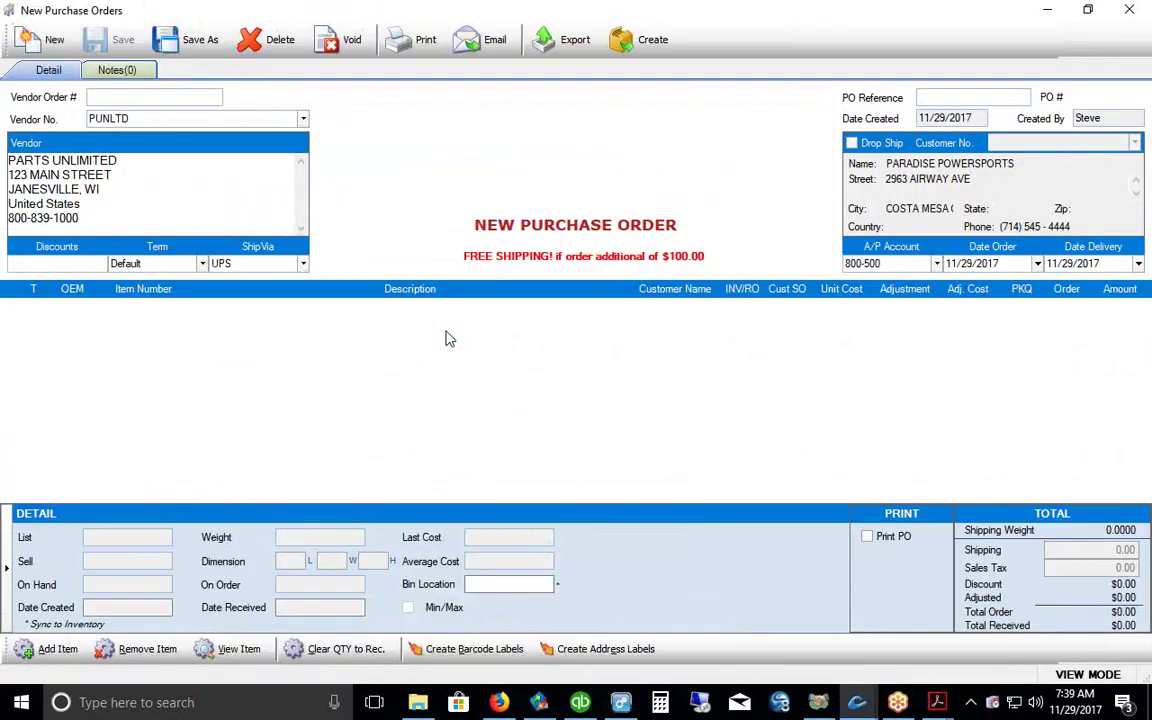
left_click(50, 648)
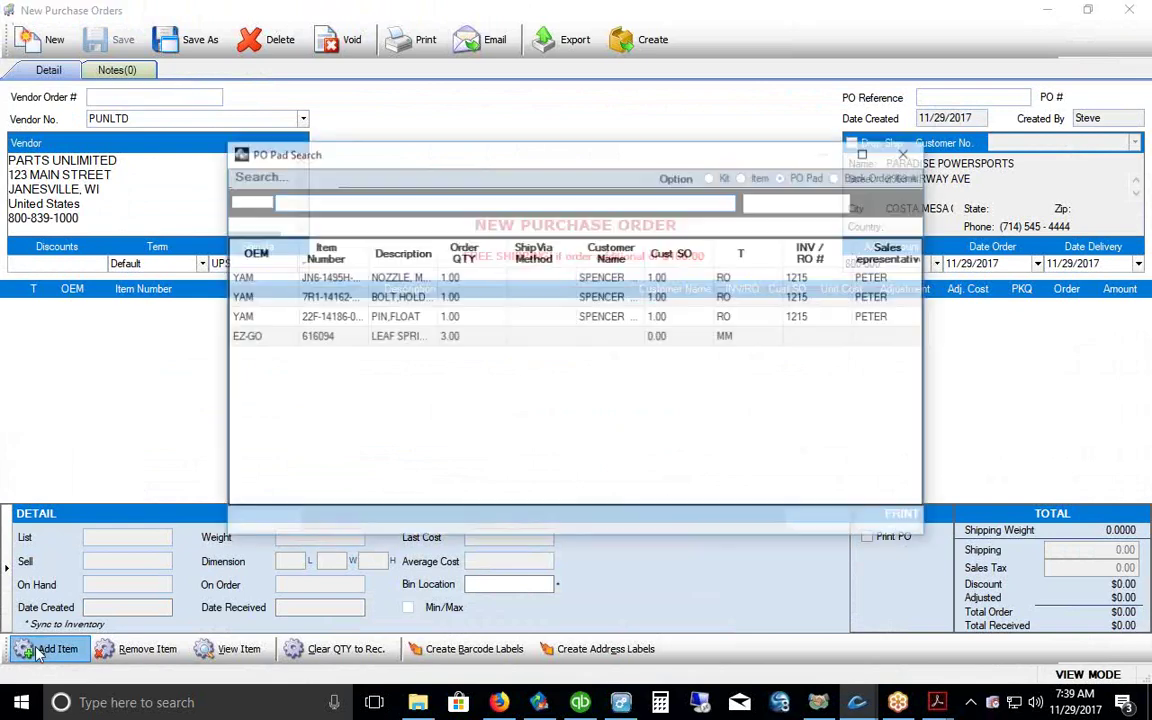
left_click_drag(236, 277, 236, 316)
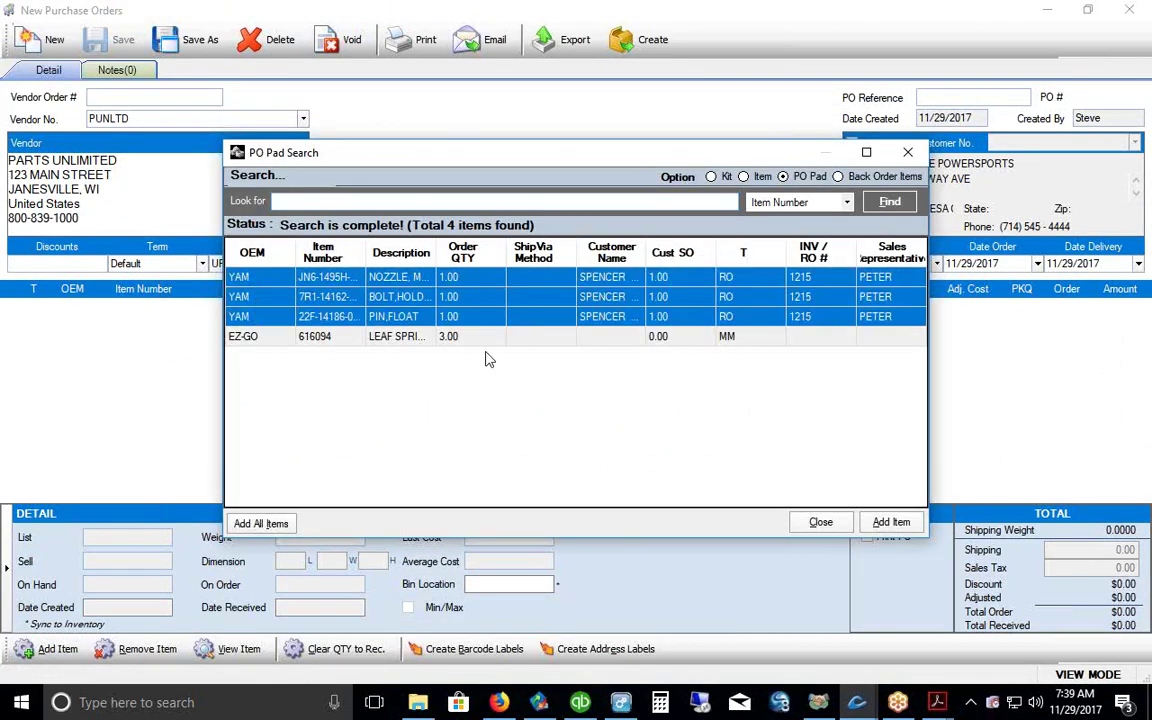
left_click(889, 522)
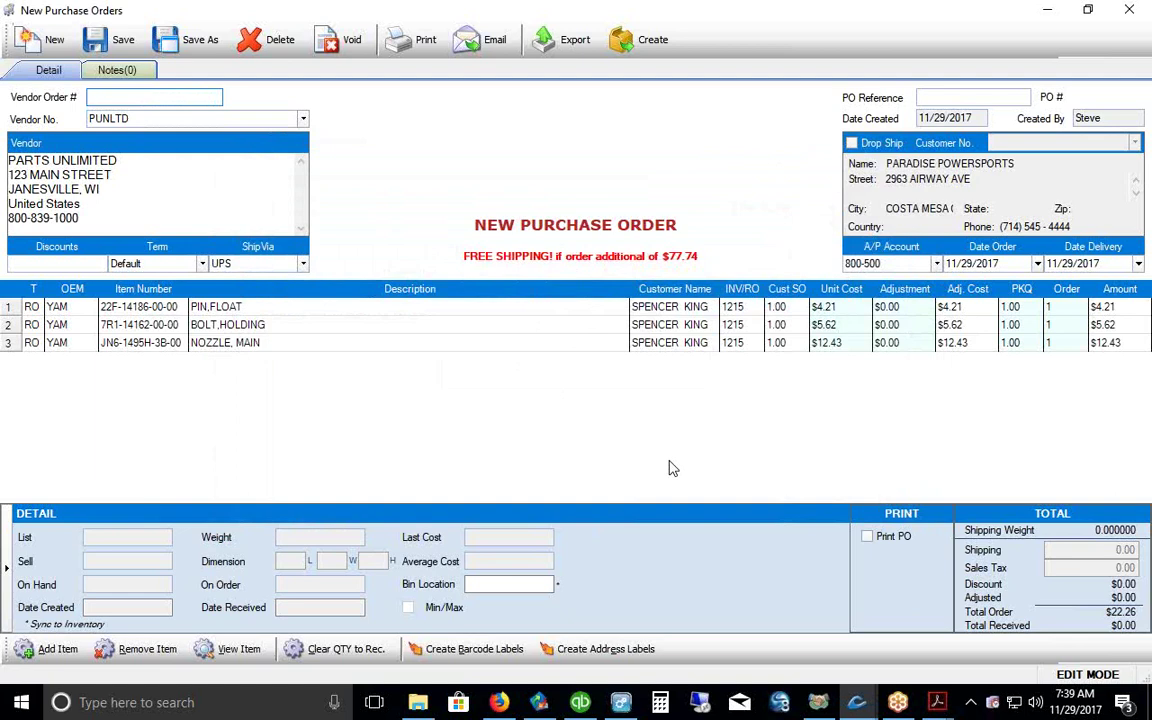
Step: Change the purchase order's vendor to YAM (Yamaha Motorcorp, USA) and create the order
left_click(304, 119)
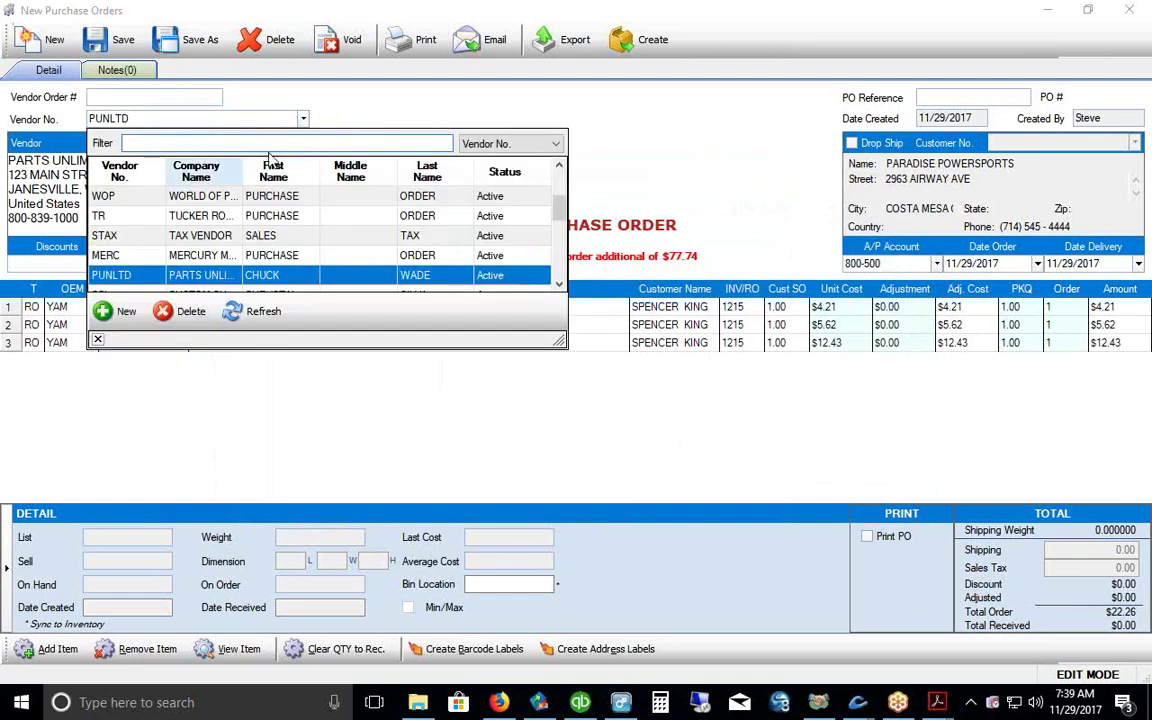
type("LNS")
scroll(505, 195, "up", 2)
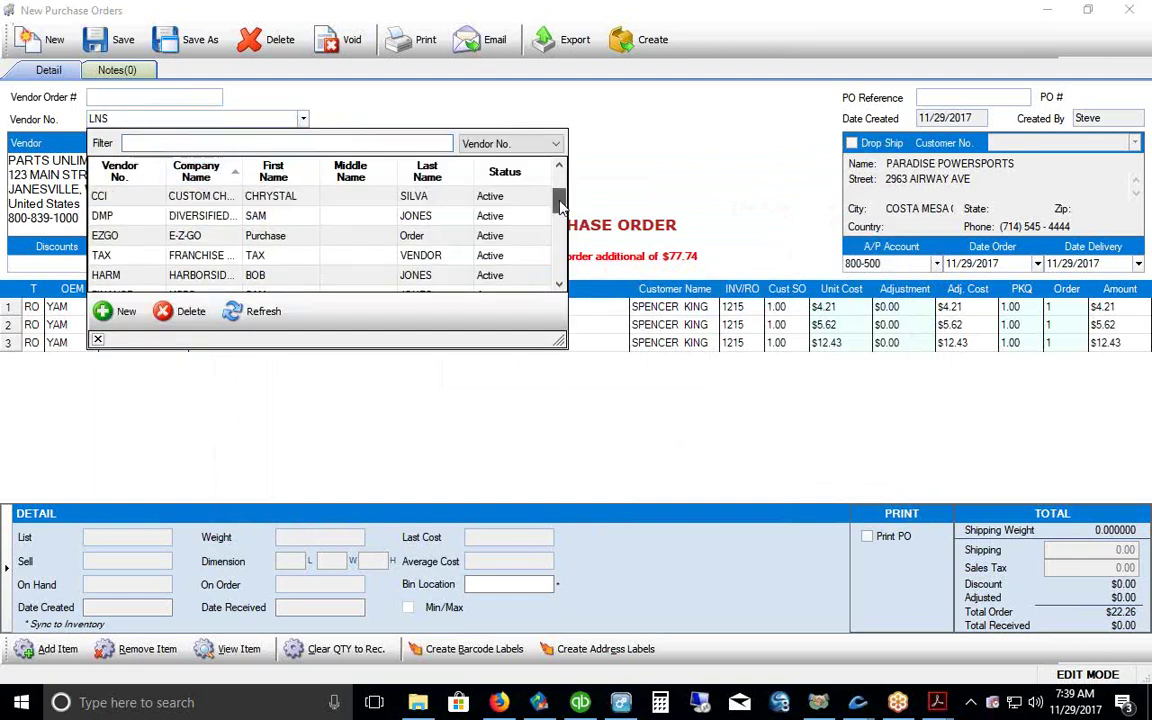
left_click(198, 172)
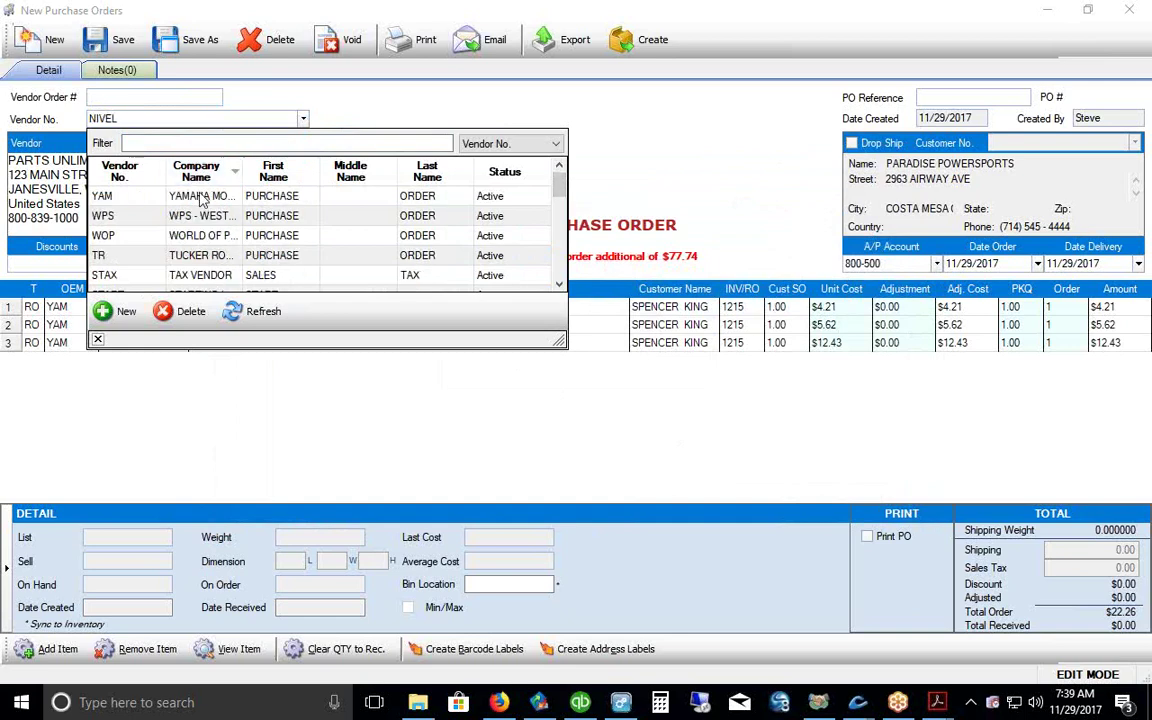
left_click(97, 340)
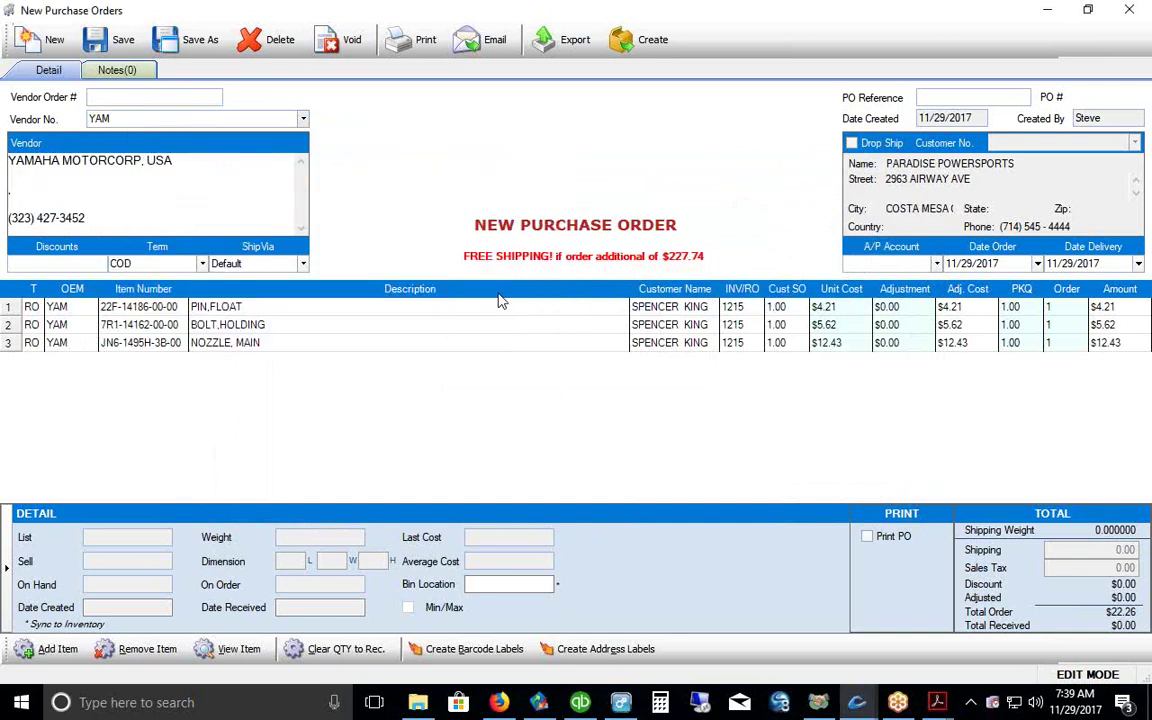
left_click(652, 42)
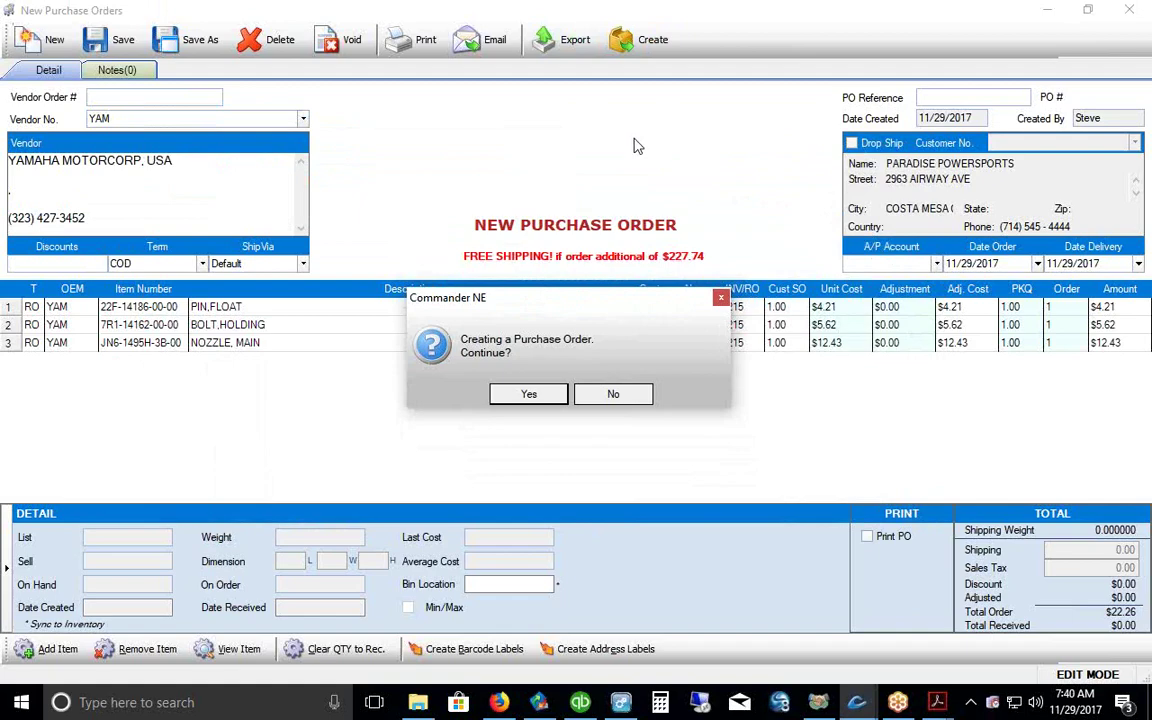
left_click(529, 395)
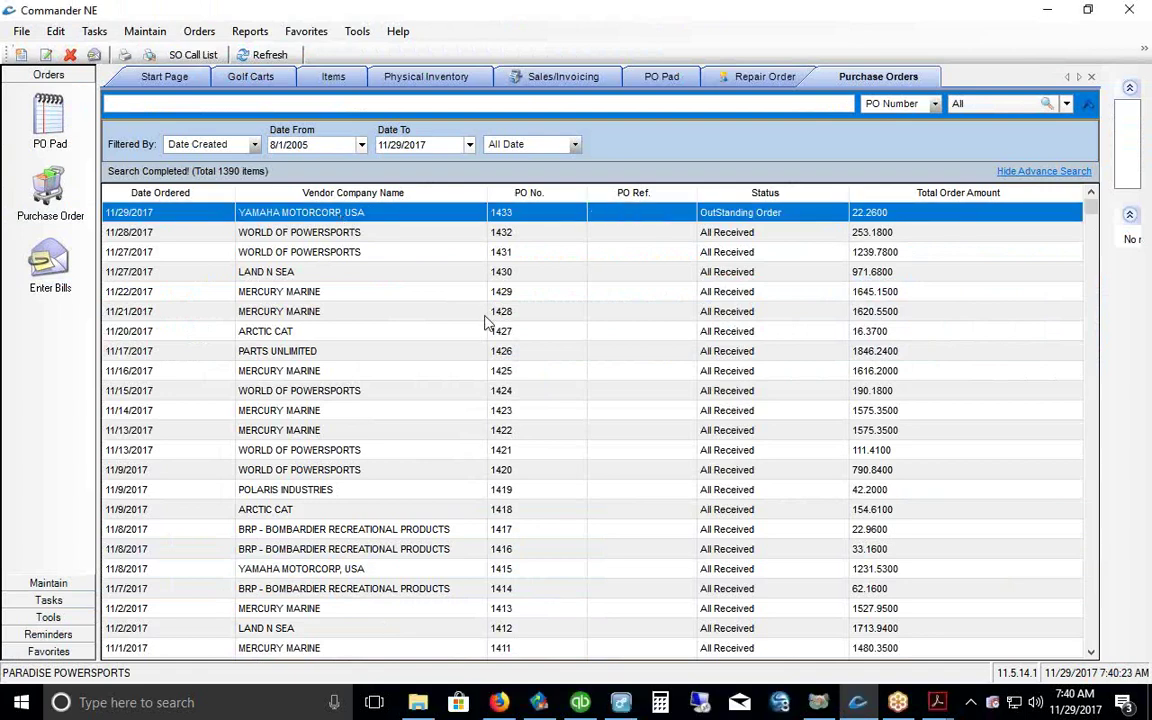
Step: Open the new Yamaha purchase order and export it in the Yamaha YDS / YMBS format to the C:\ORDERS folder
double_click(323, 215)
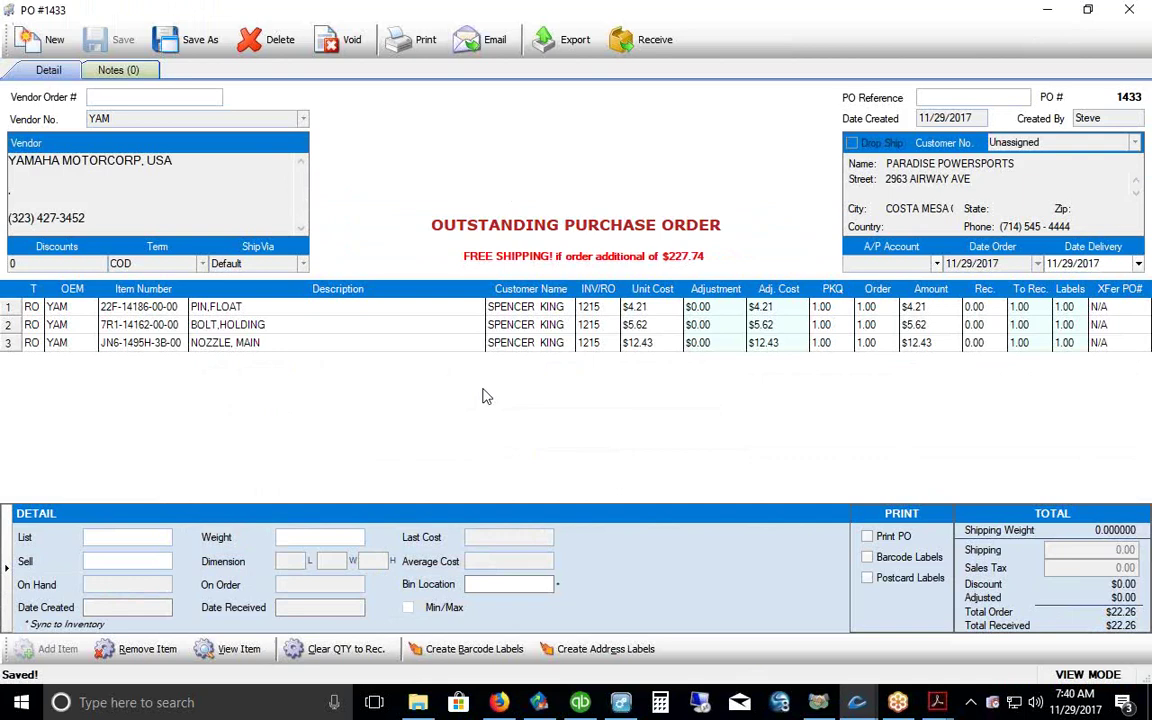
left_click(562, 46)
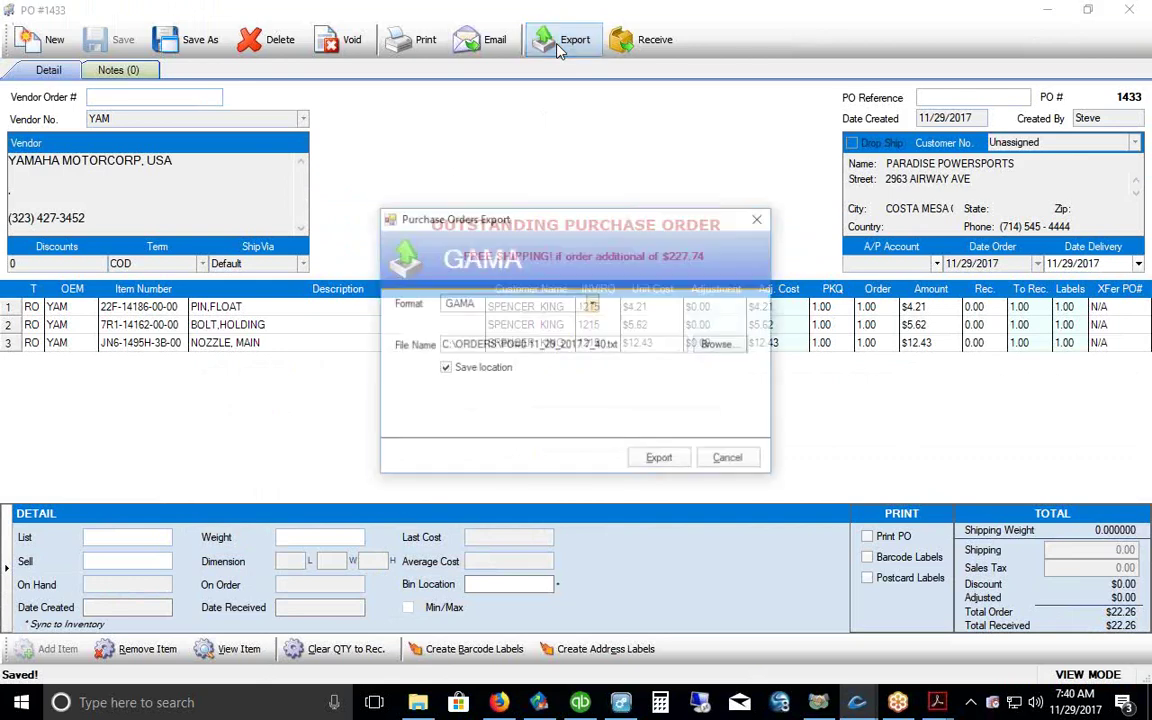
left_click(593, 302)
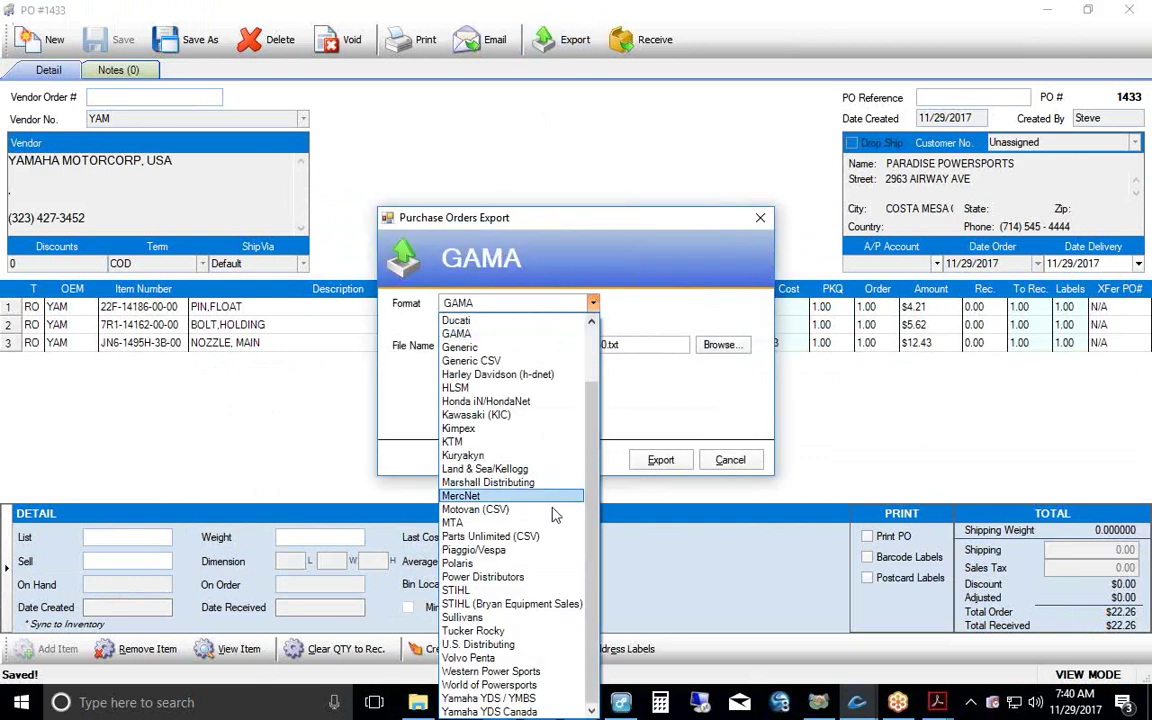
left_click(480, 698)
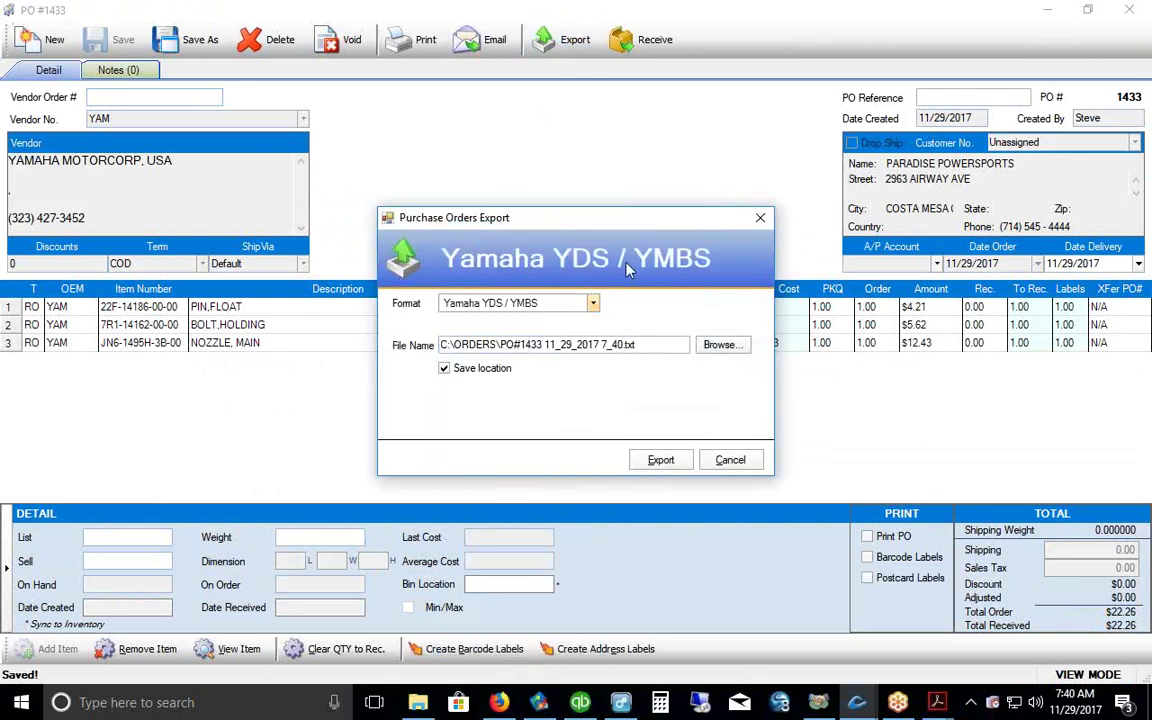
left_click_drag(581, 218, 577, 143)
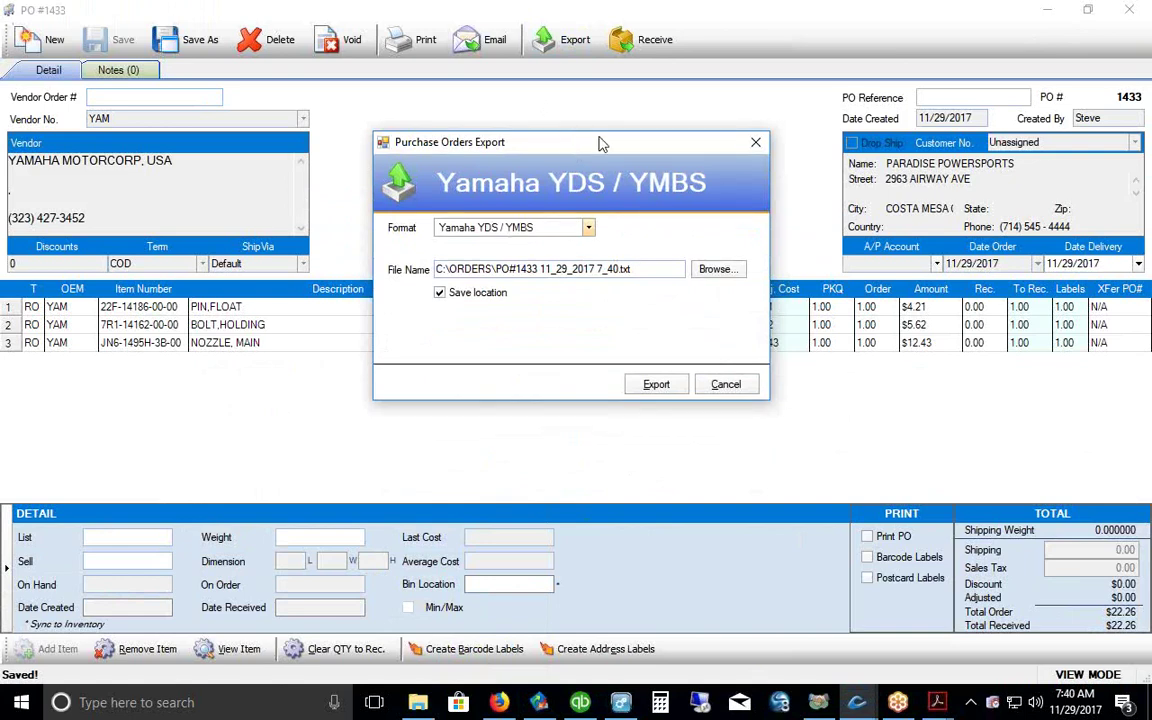
left_click(658, 386)
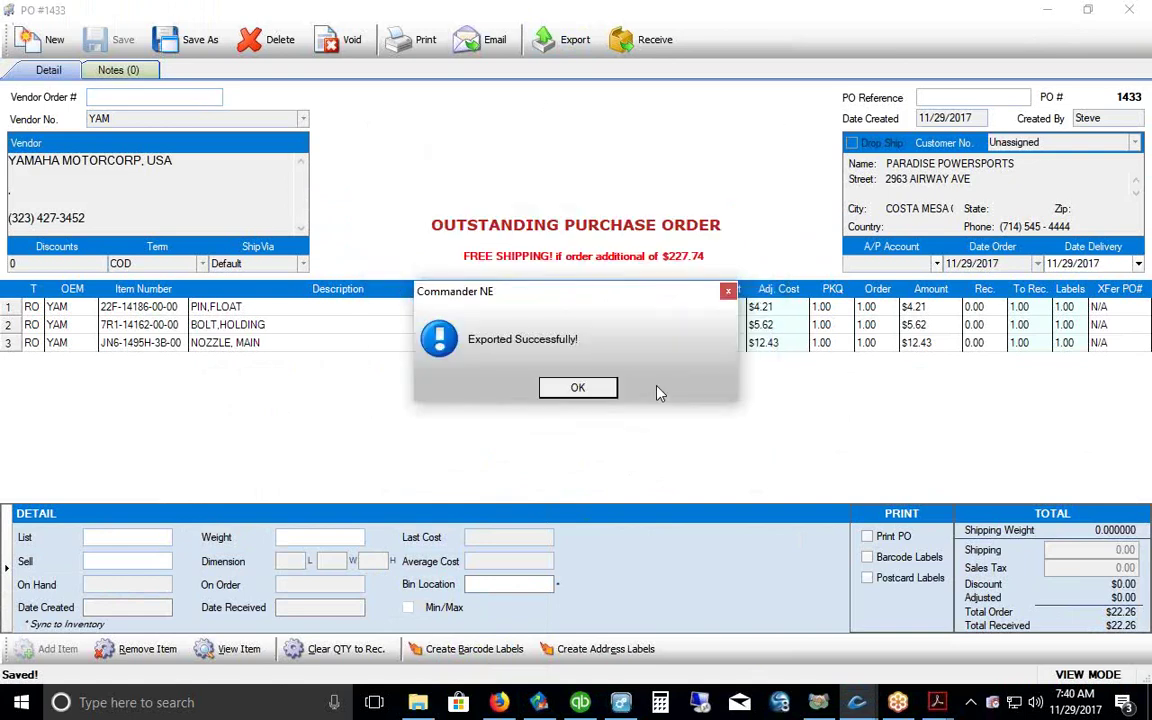
left_click(581, 389)
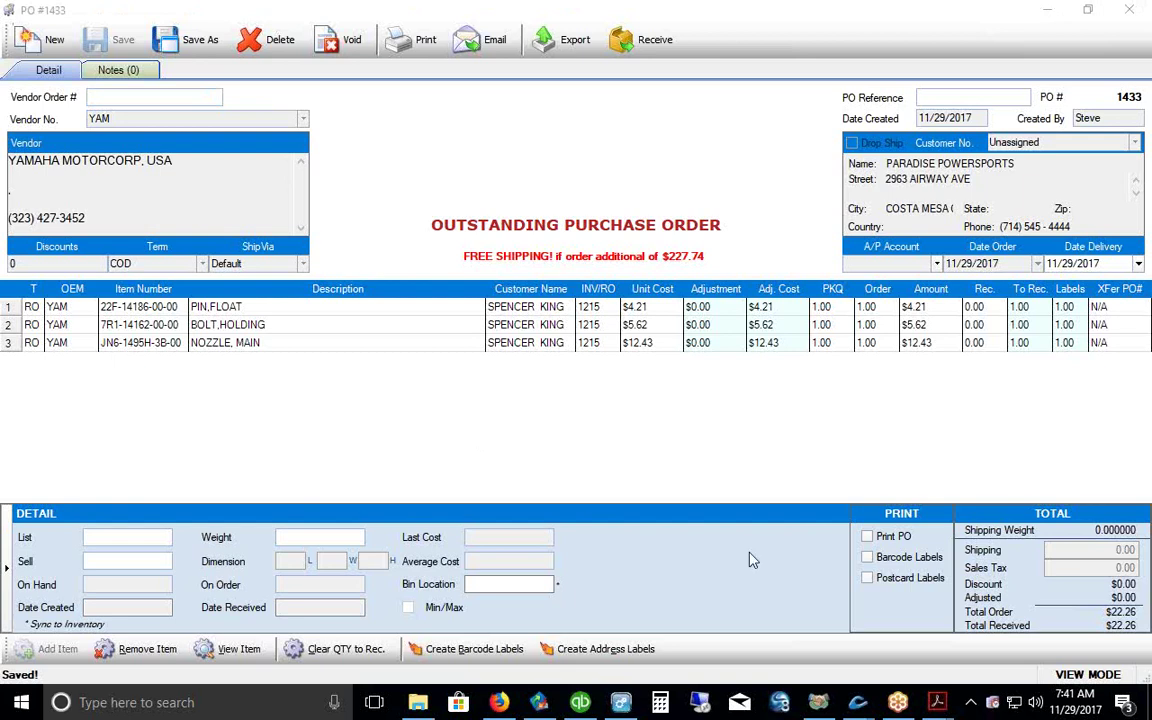
Step: Bring the outstanding Yamaha purchase order's window back to the front
mouse_move(857, 700)
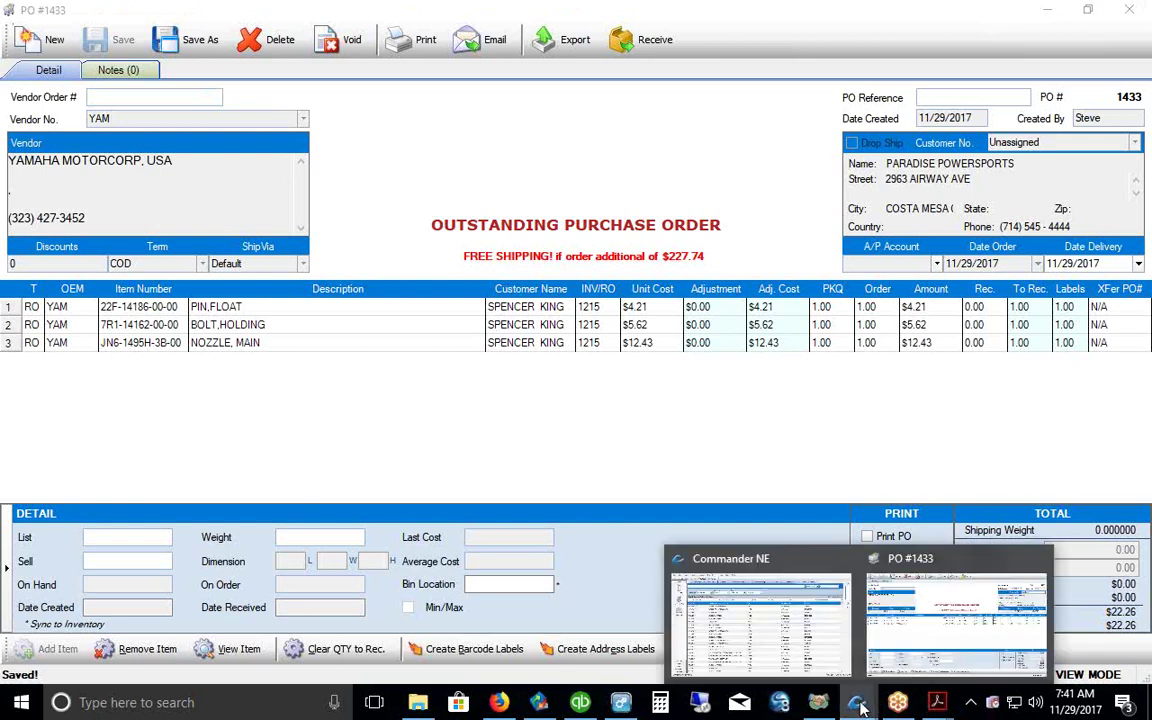
left_click(923, 615)
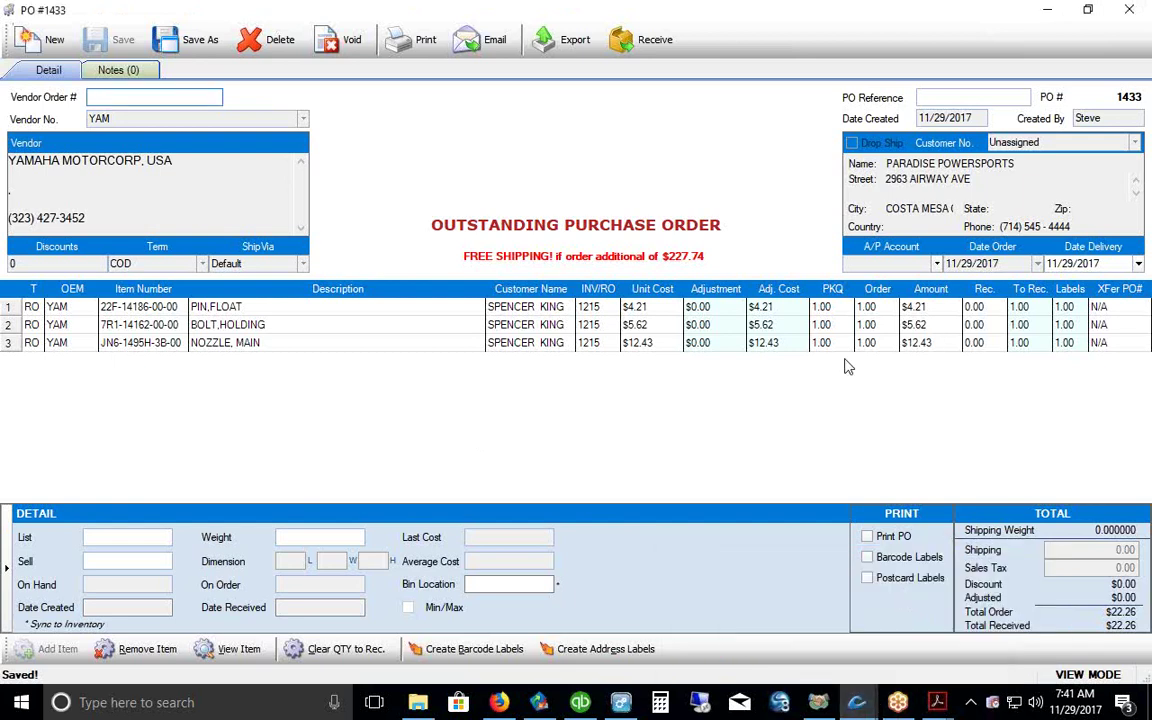
Step: Receive the outstanding Yamaha purchase order's items while skipping bills, and select that order in the purchase order list
left_click(645, 45)
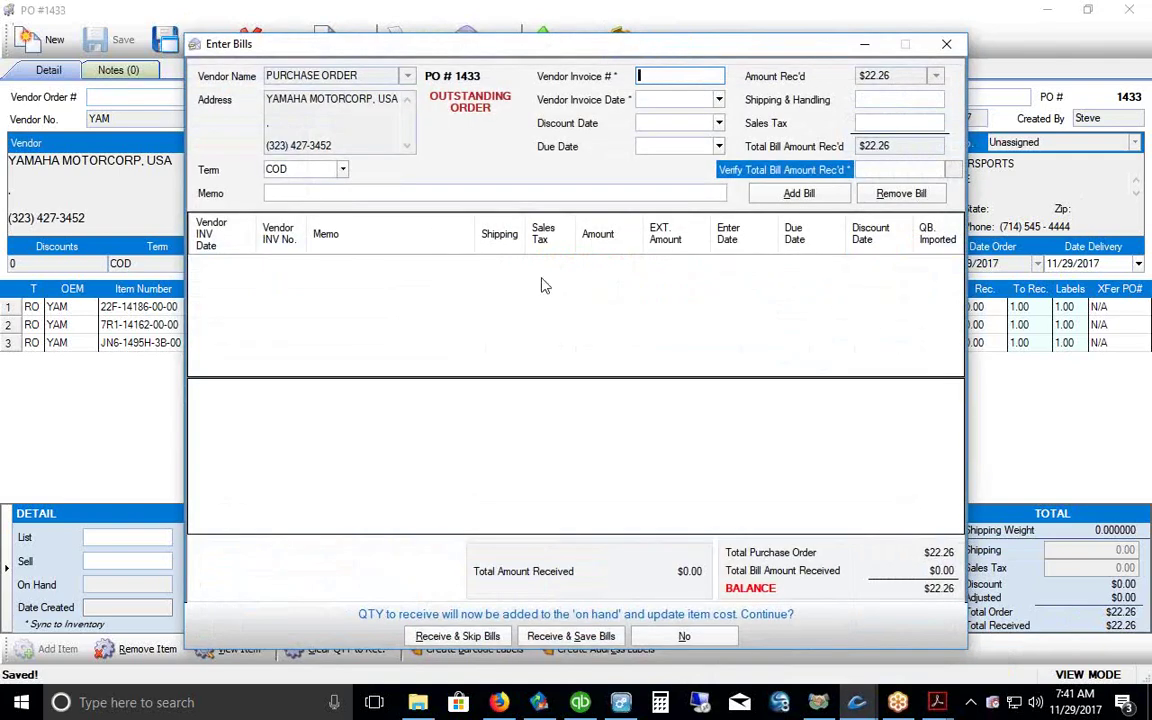
left_click(458, 637)
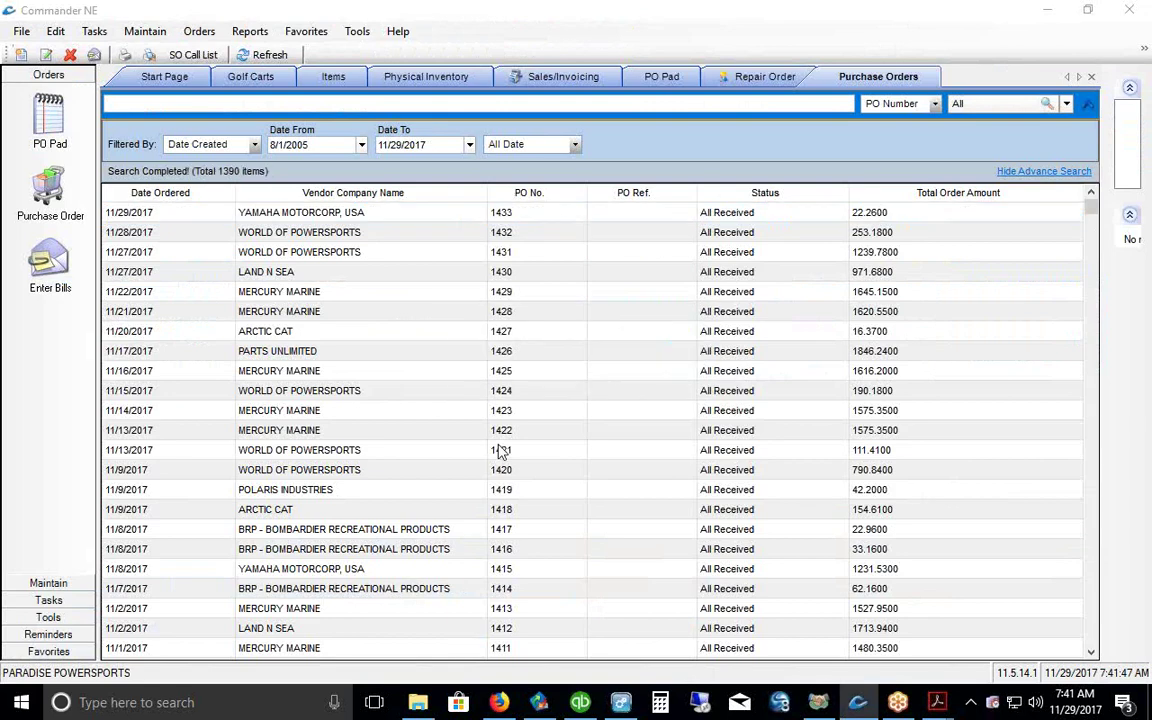
left_click(329, 212)
Step: View the Special Order Call List report for all customers with the received date set to Today
left_click(178, 55)
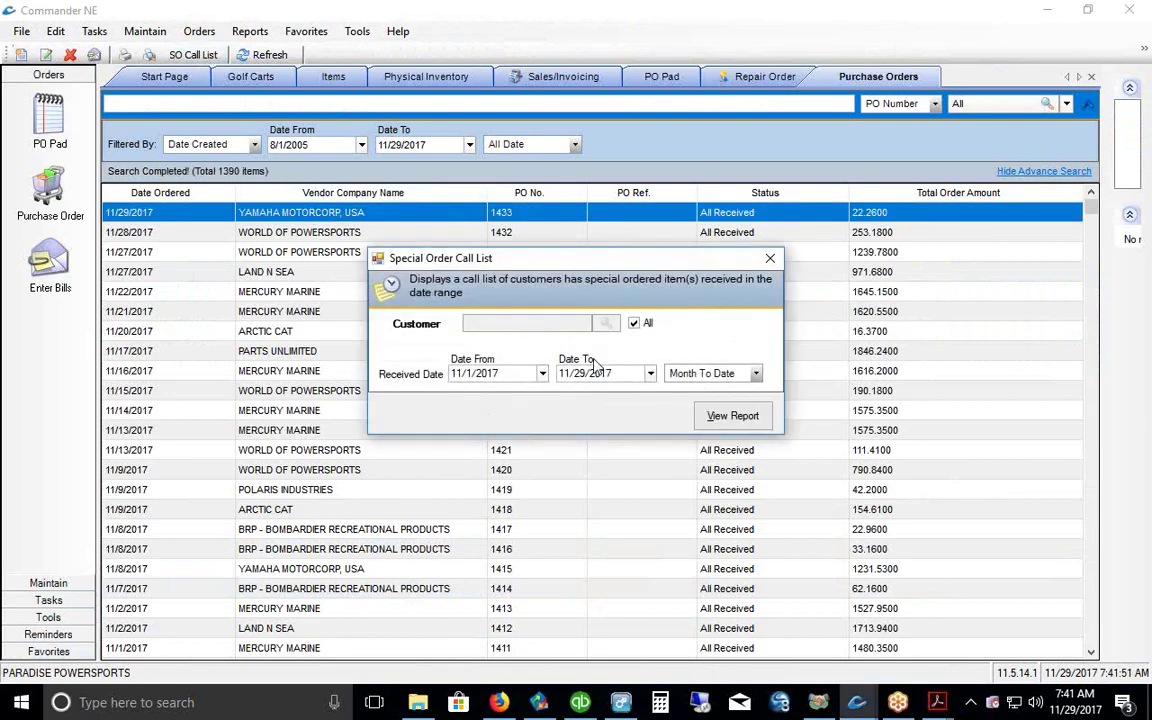
left_click(756, 373)
left_click(690, 390)
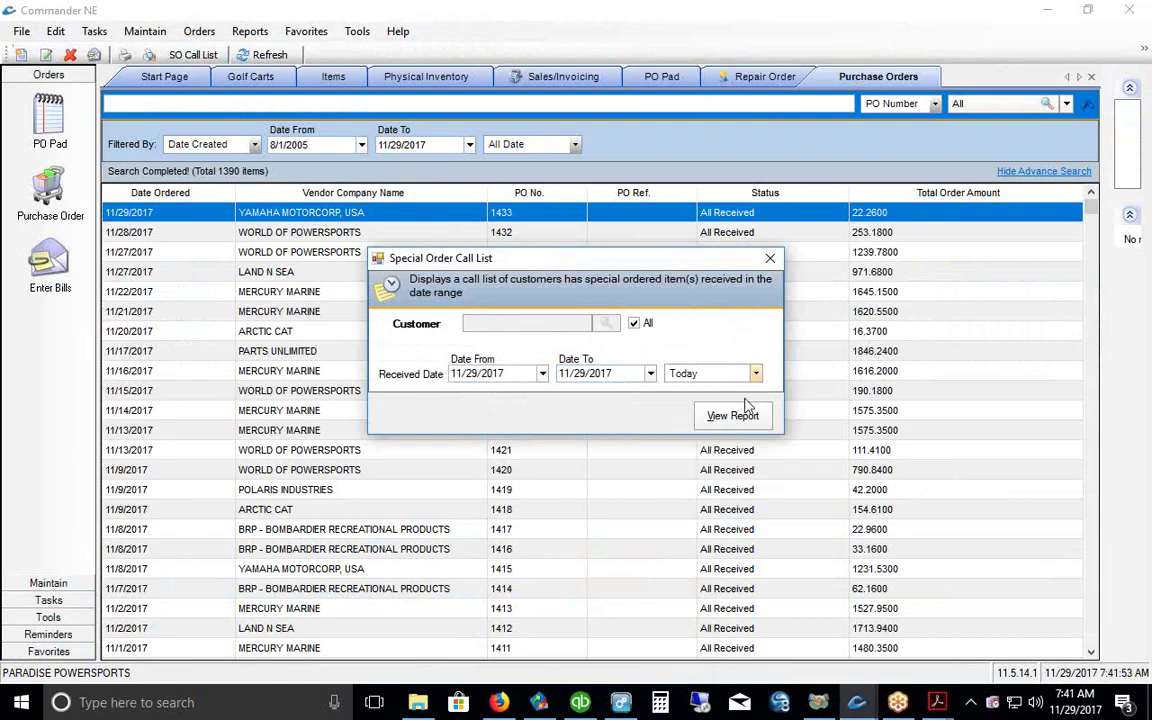
left_click(674, 414)
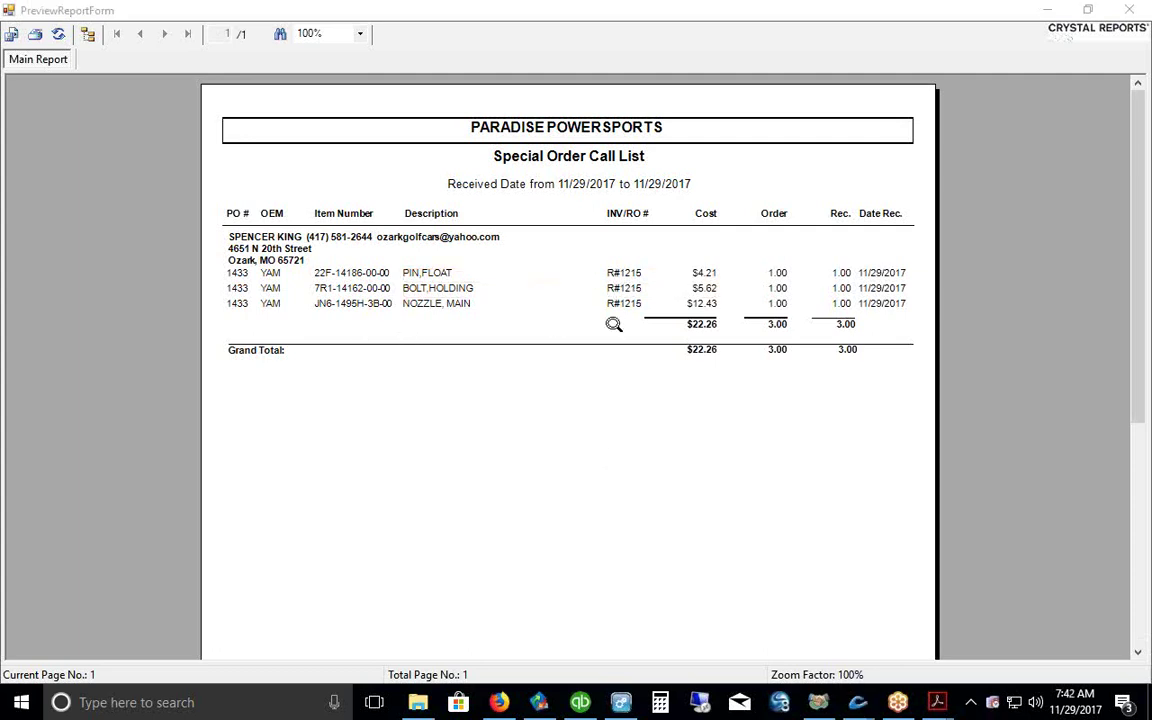
left_click(1129, 10)
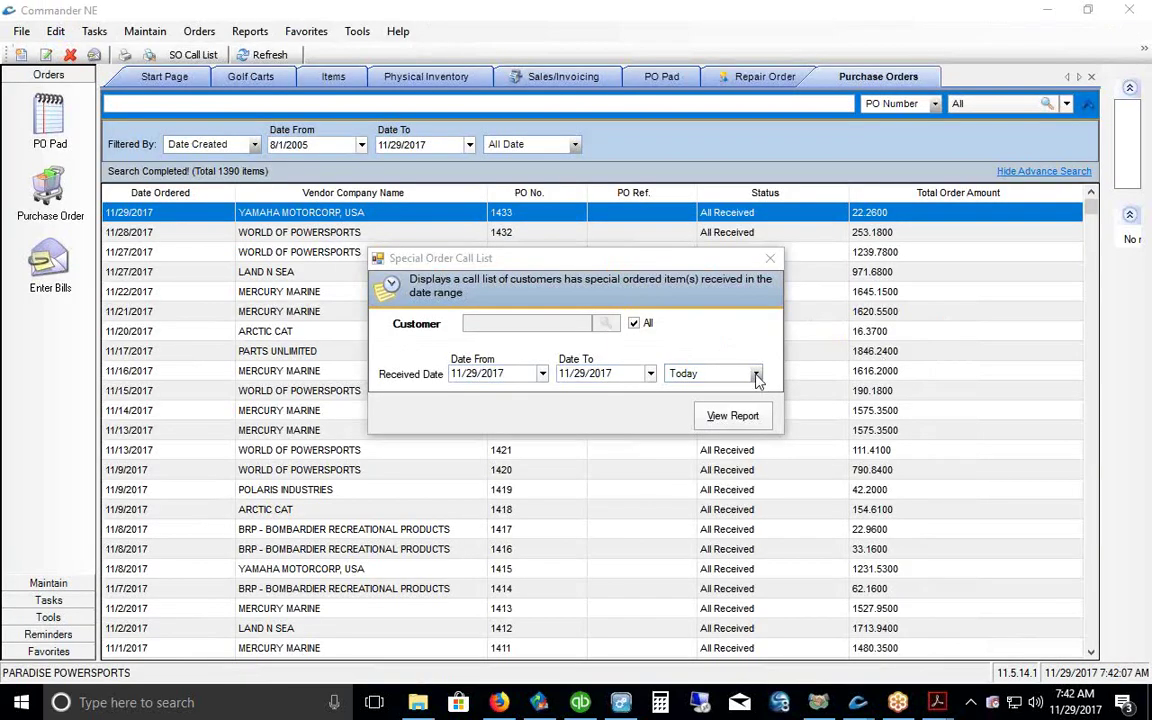
Step: View the Special Order Call List report for the Quarter To Date range, and close the report dialog
left_click(757, 375)
left_click(706, 412)
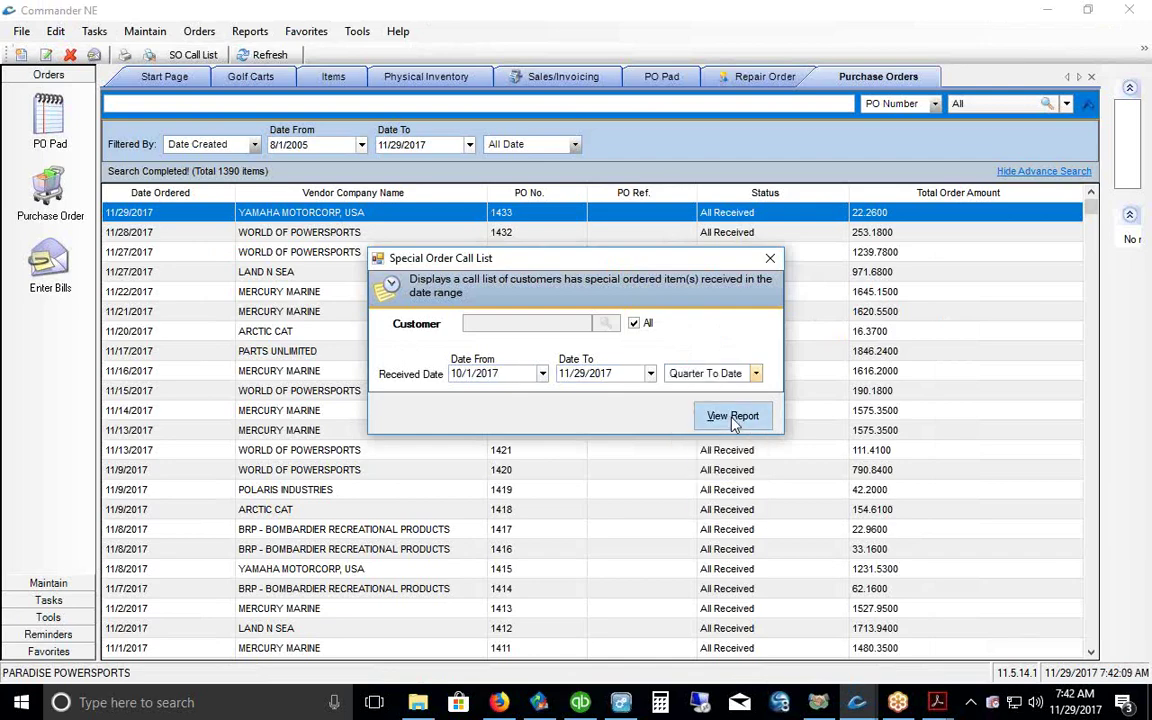
left_click(730, 418)
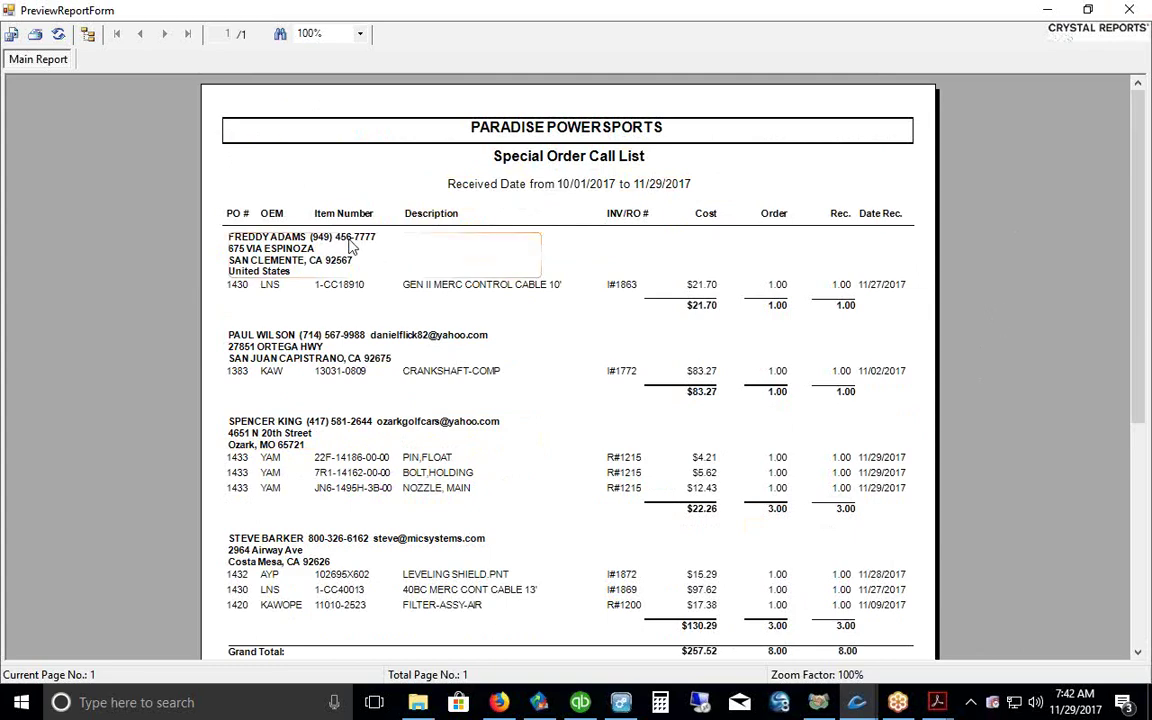
left_click(1122, 12)
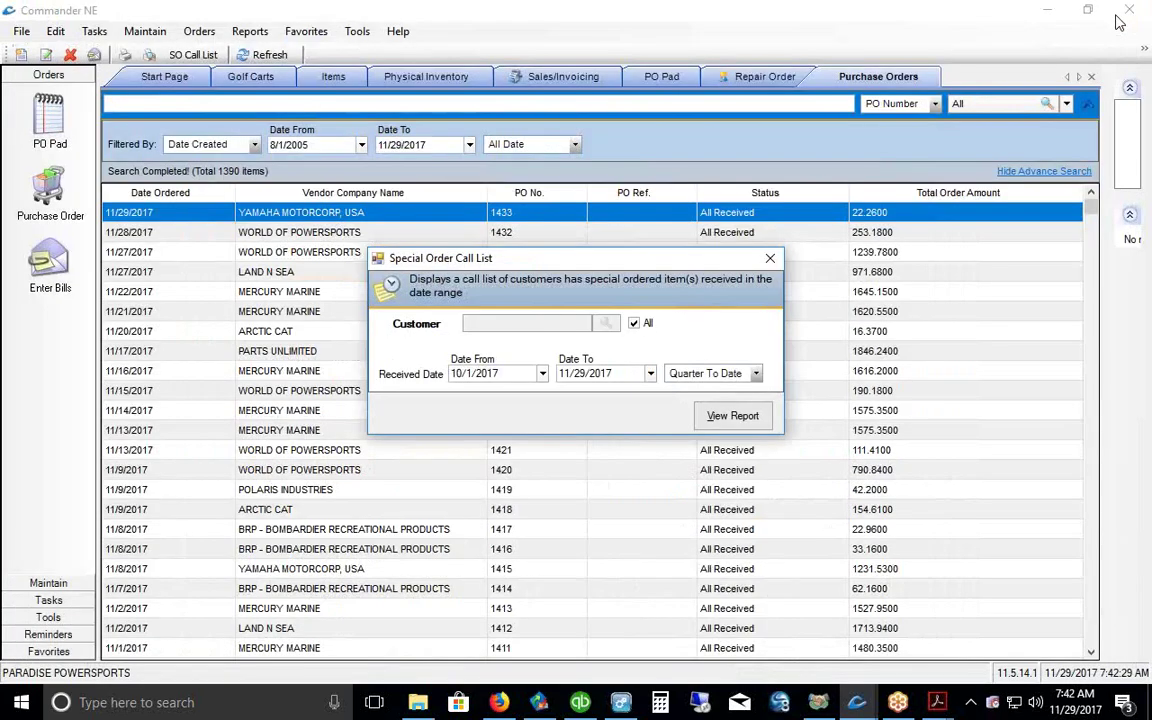
left_click(780, 261)
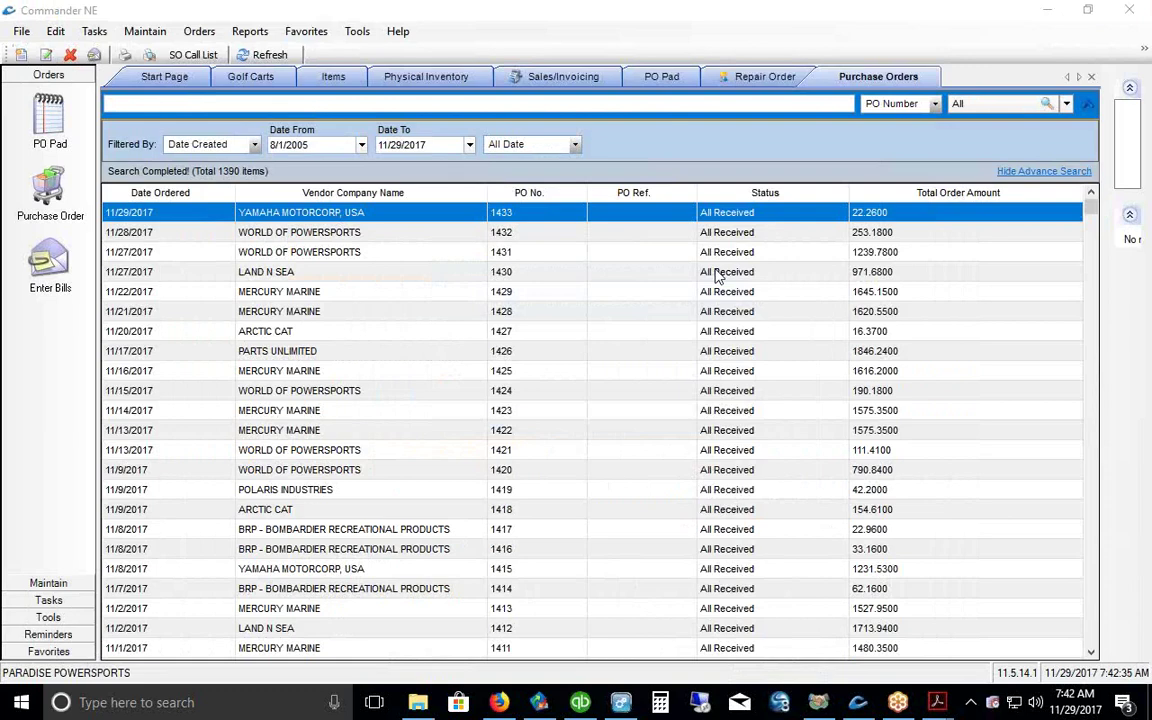
Step: Open the Yamaha Demon Club Car repair order, update it with the received parts, and post it again
left_click(45, 653)
left_click(49, 505)
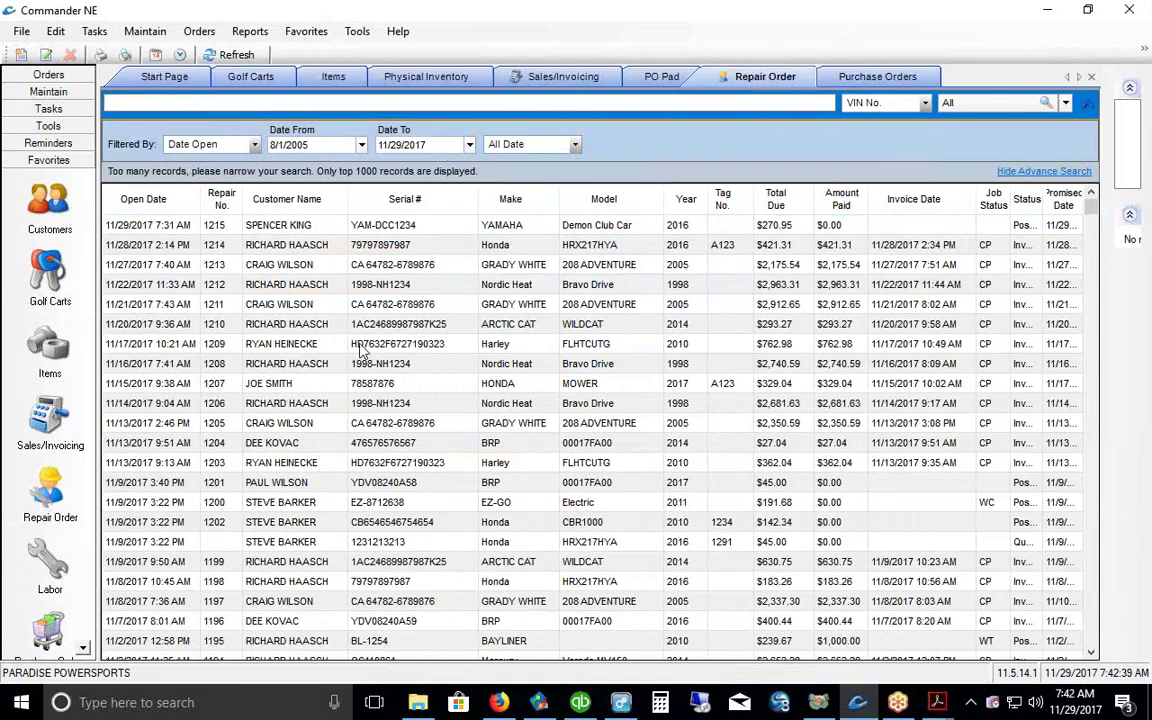
double_click(325, 233)
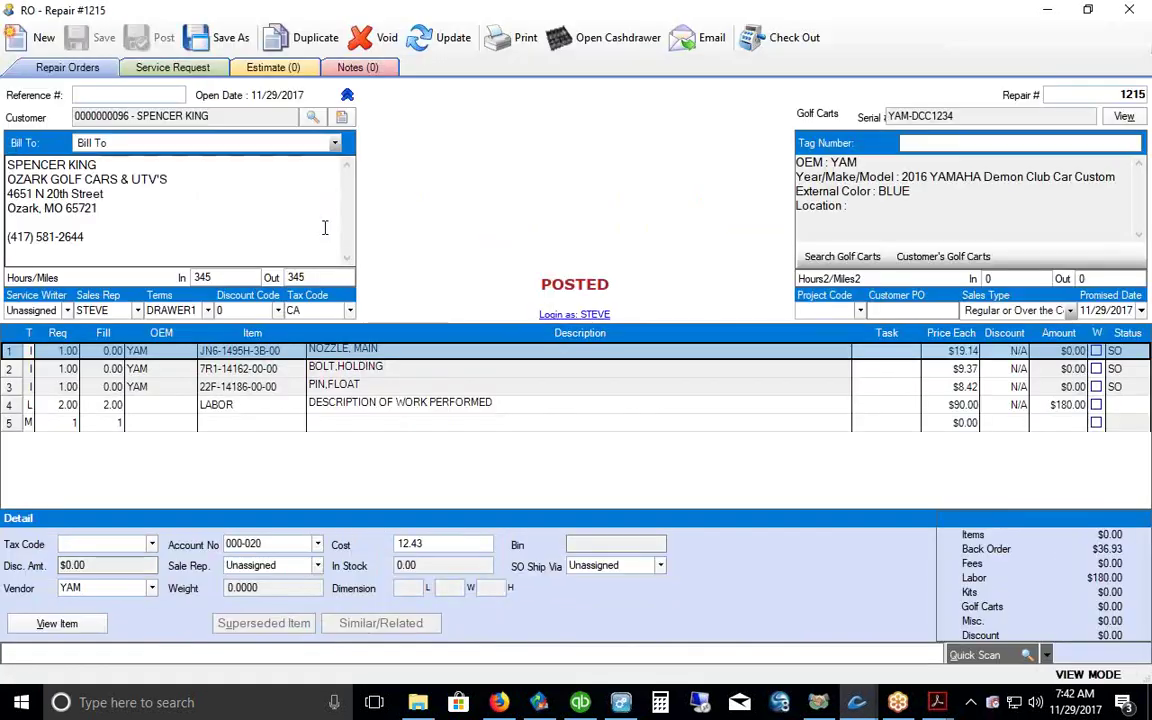
left_click(437, 38)
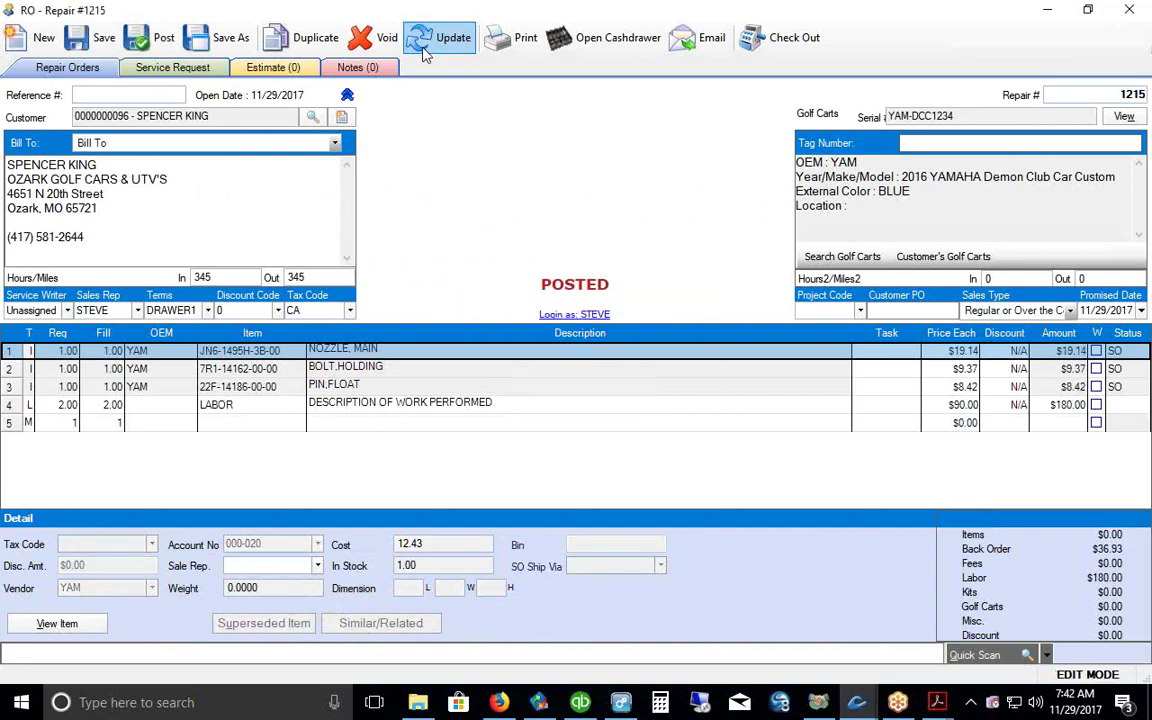
left_click(158, 38)
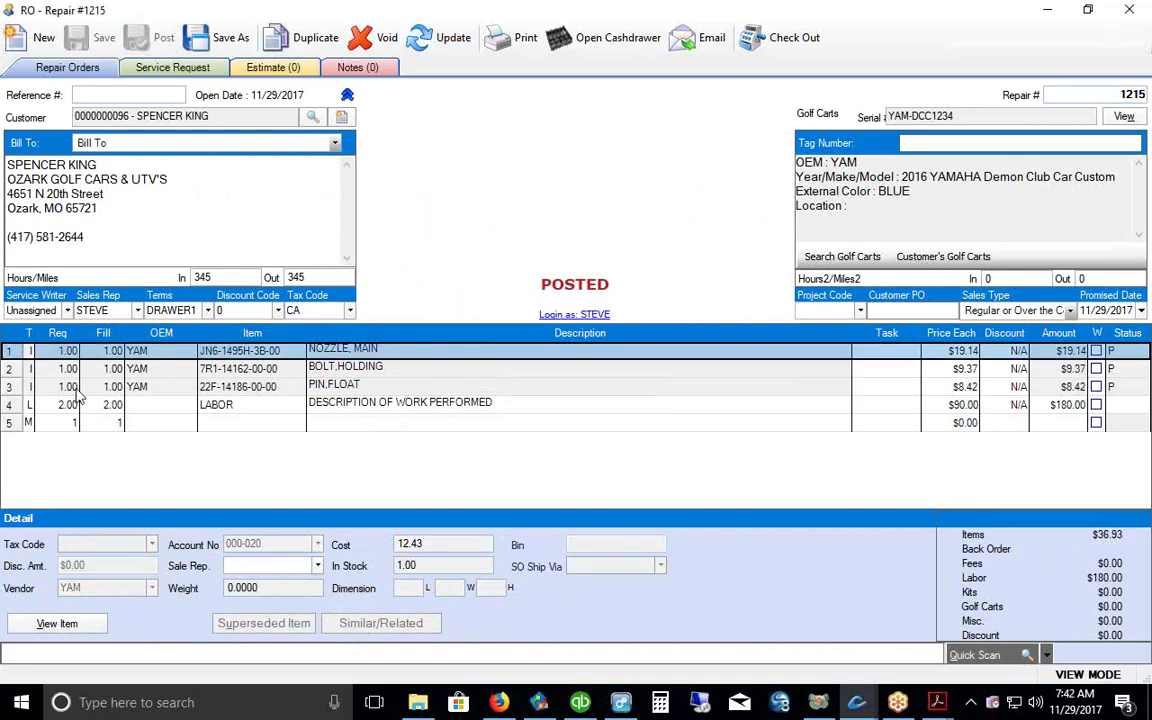
Step: Choose the technician for the repair order's LABOR line and schedule it for November 29, 2017, from 7:43 AM to 9:43 AM
left_click(10, 404)
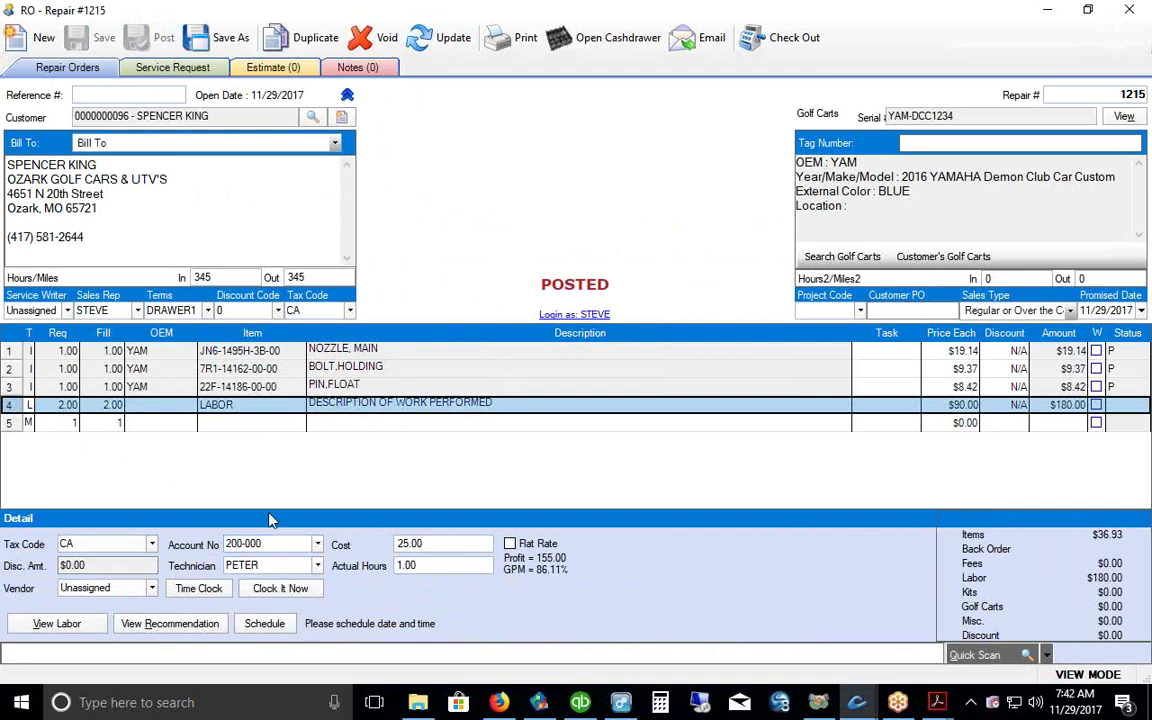
left_click(245, 565)
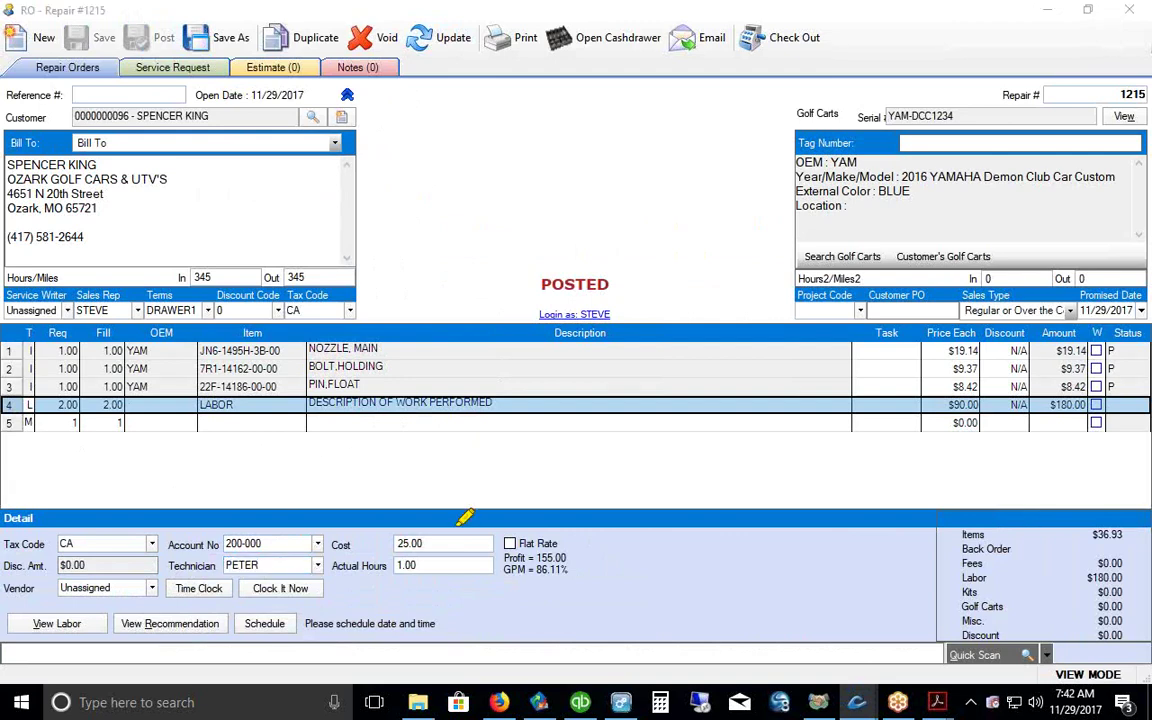
mouse_move(215, 545)
left_mouse_down()
mouse_move(205, 500)
mouse_move(155, 475)
mouse_move(117, 412)
left_mouse_up()
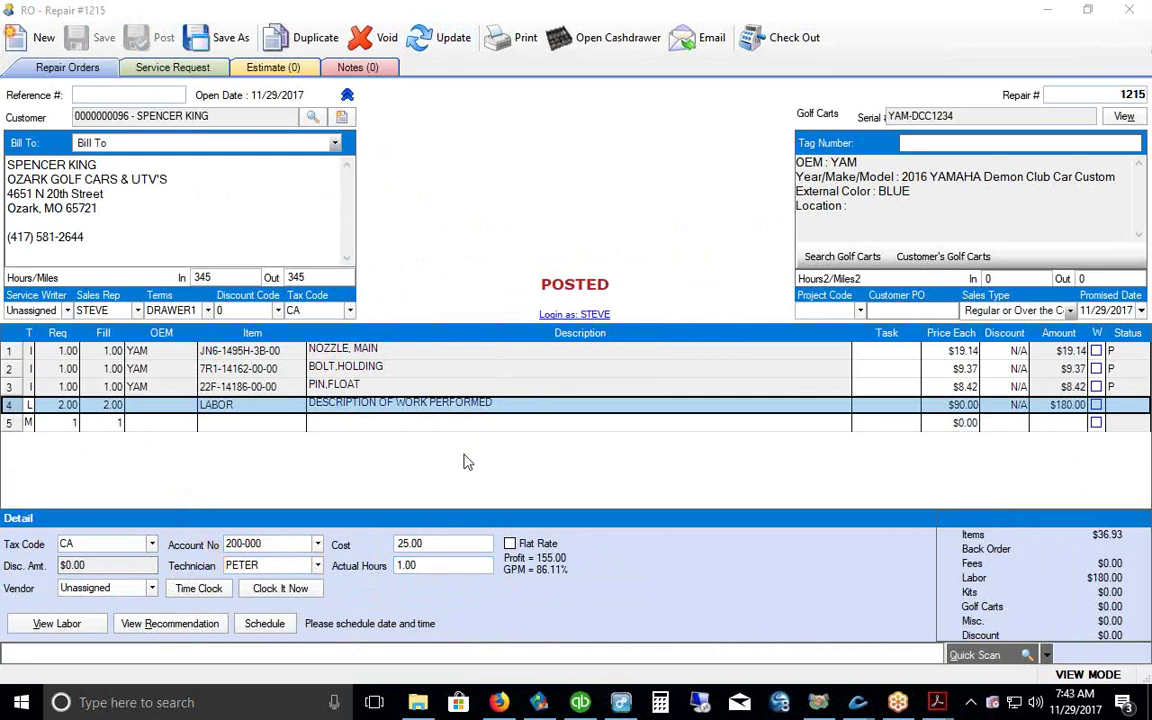
left_click(317, 566)
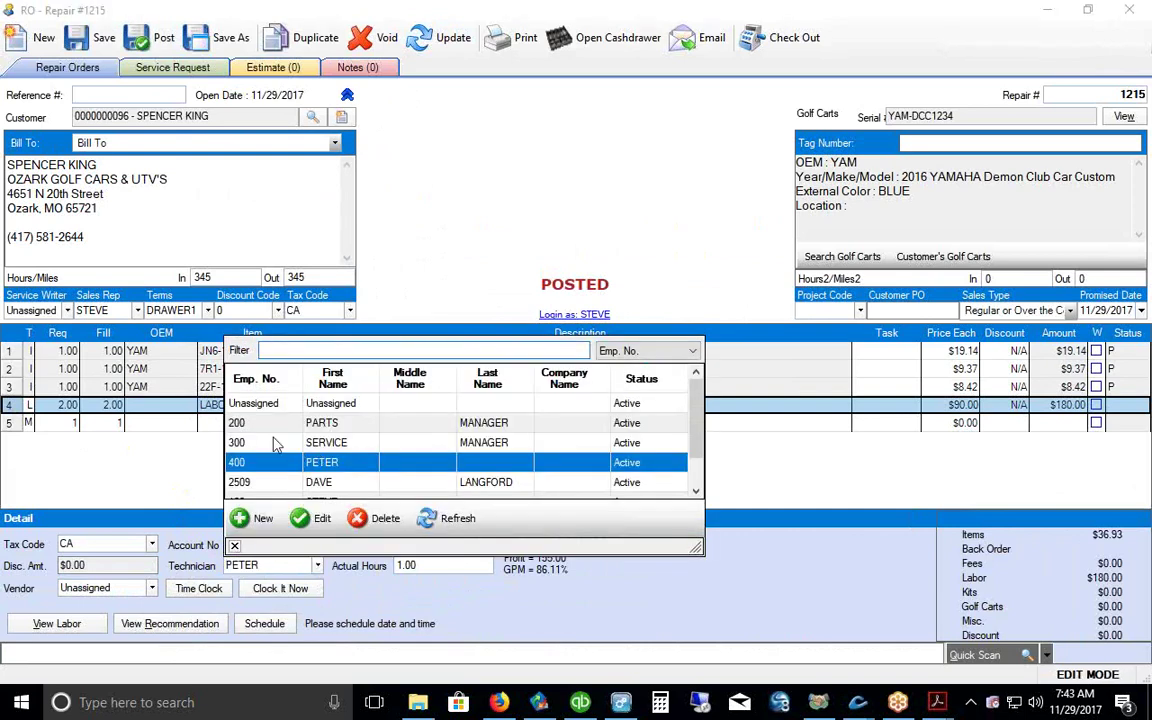
left_click(252, 463)
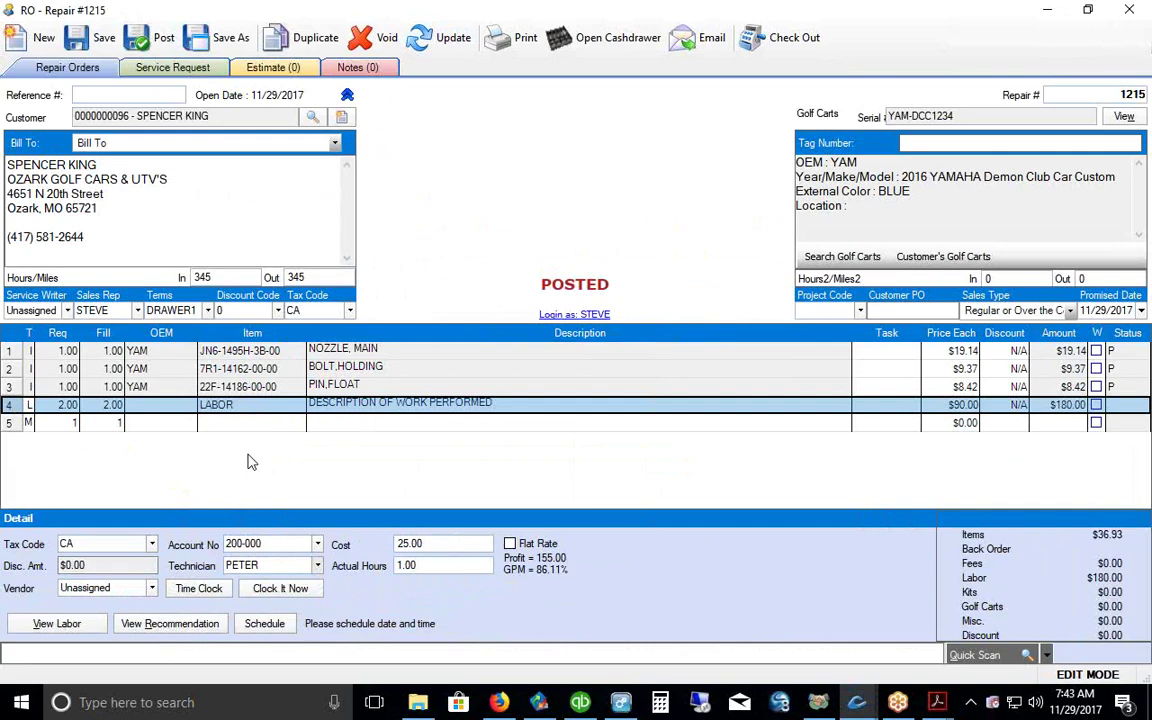
left_click(264, 623)
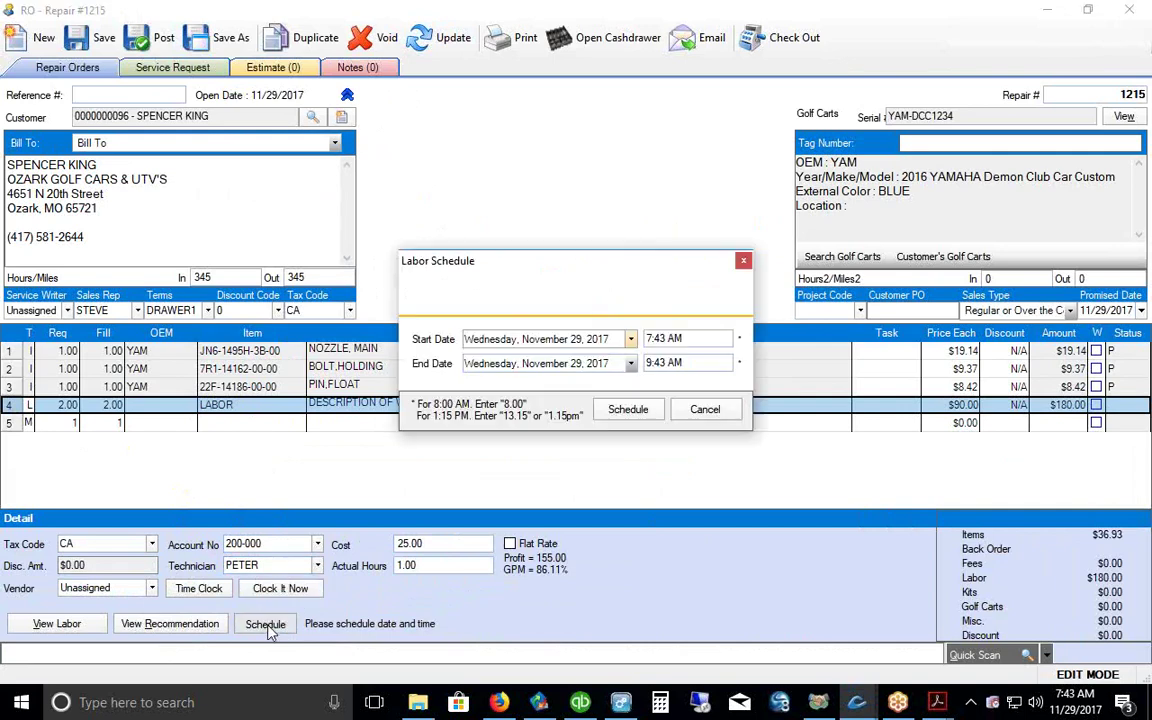
left_click(624, 409)
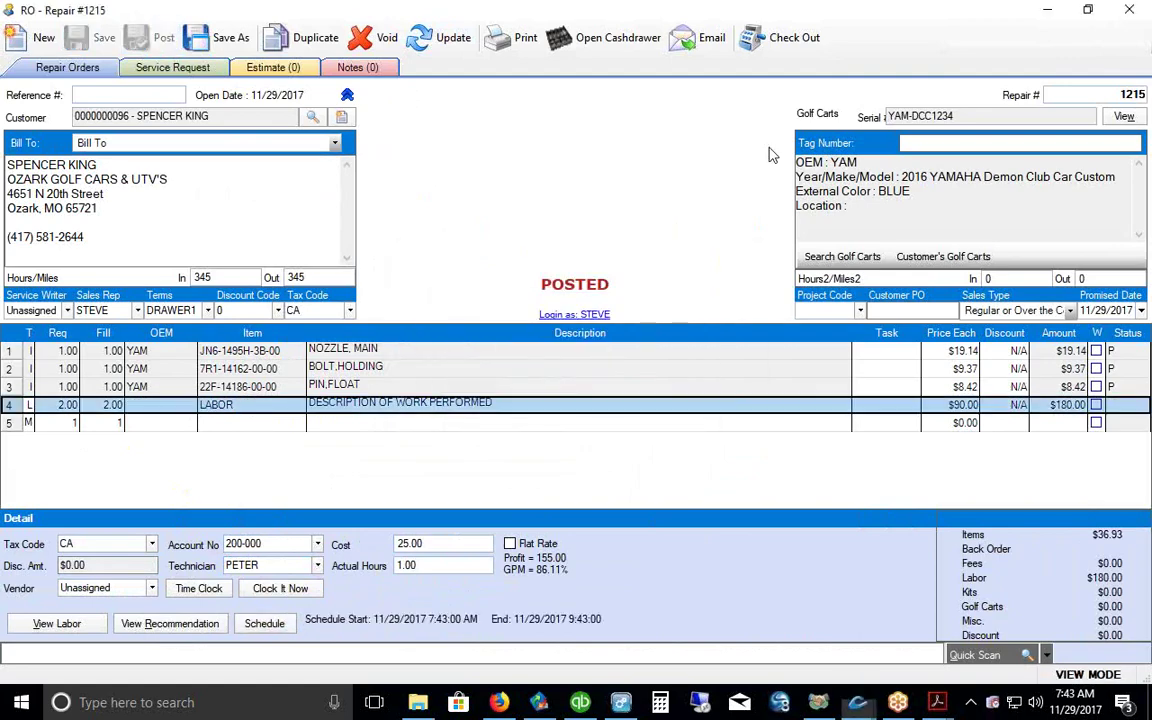
Step: Return to the repair order list and review the new labor appointment in the Technician Scheduler with the calendar pane enlarged
left_click(1047, 16)
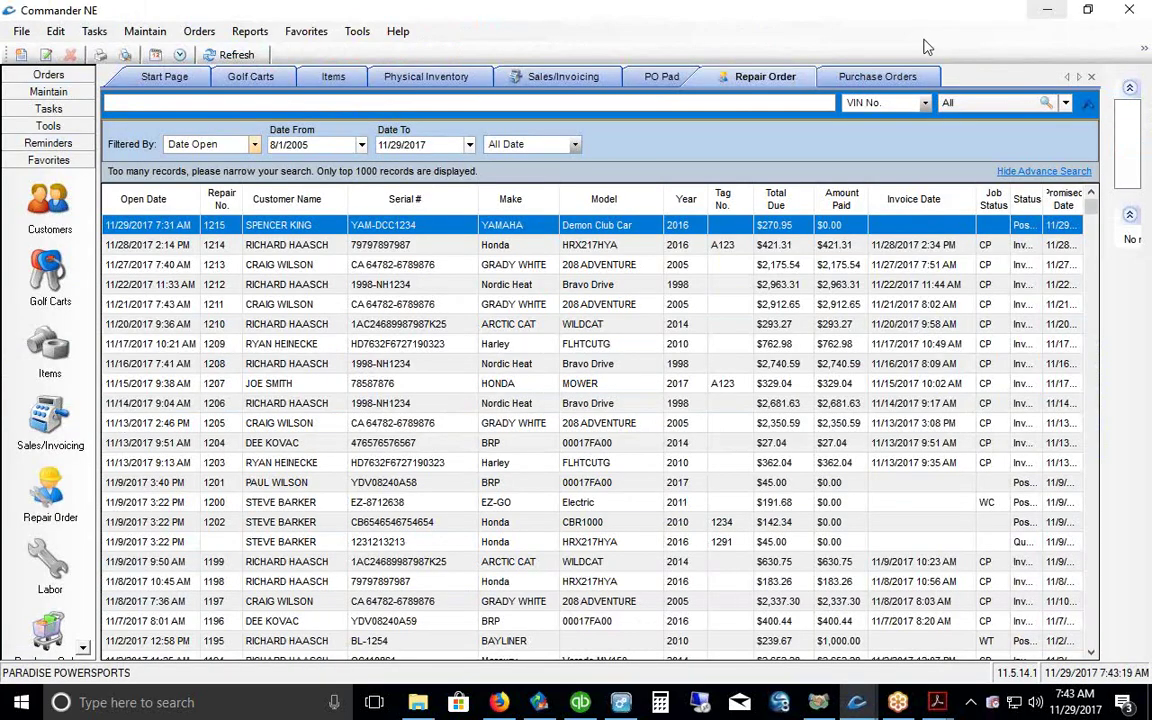
left_click(155, 55)
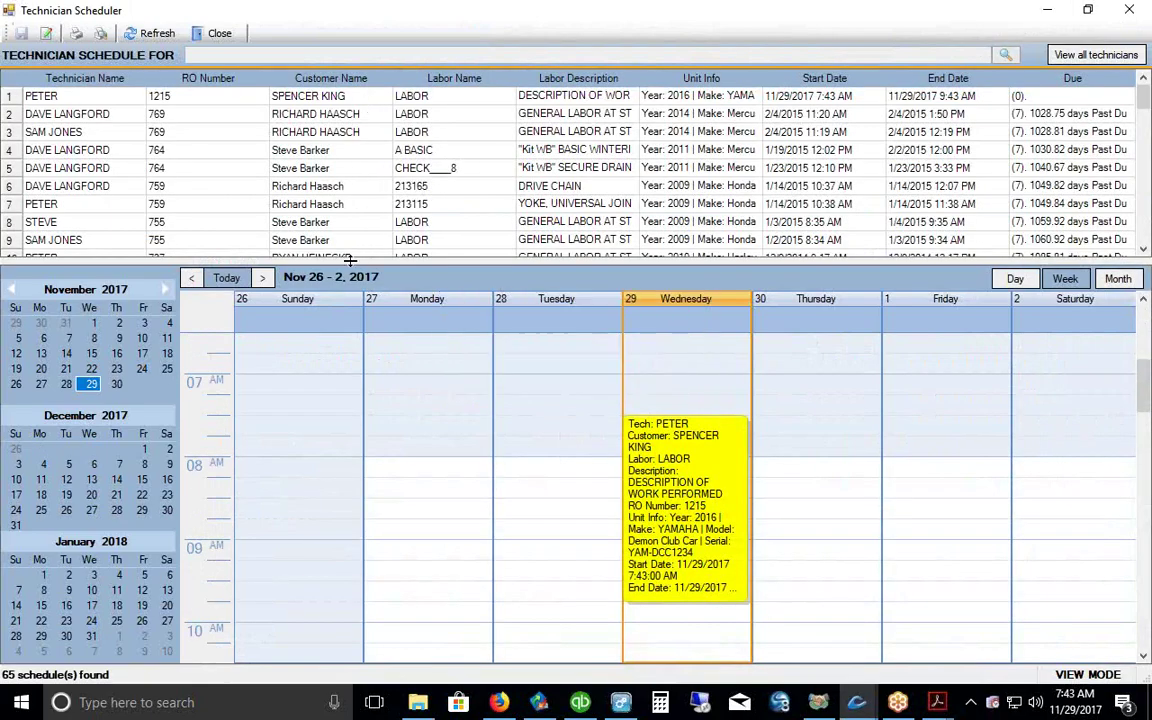
left_click_drag(347, 261, 356, 184)
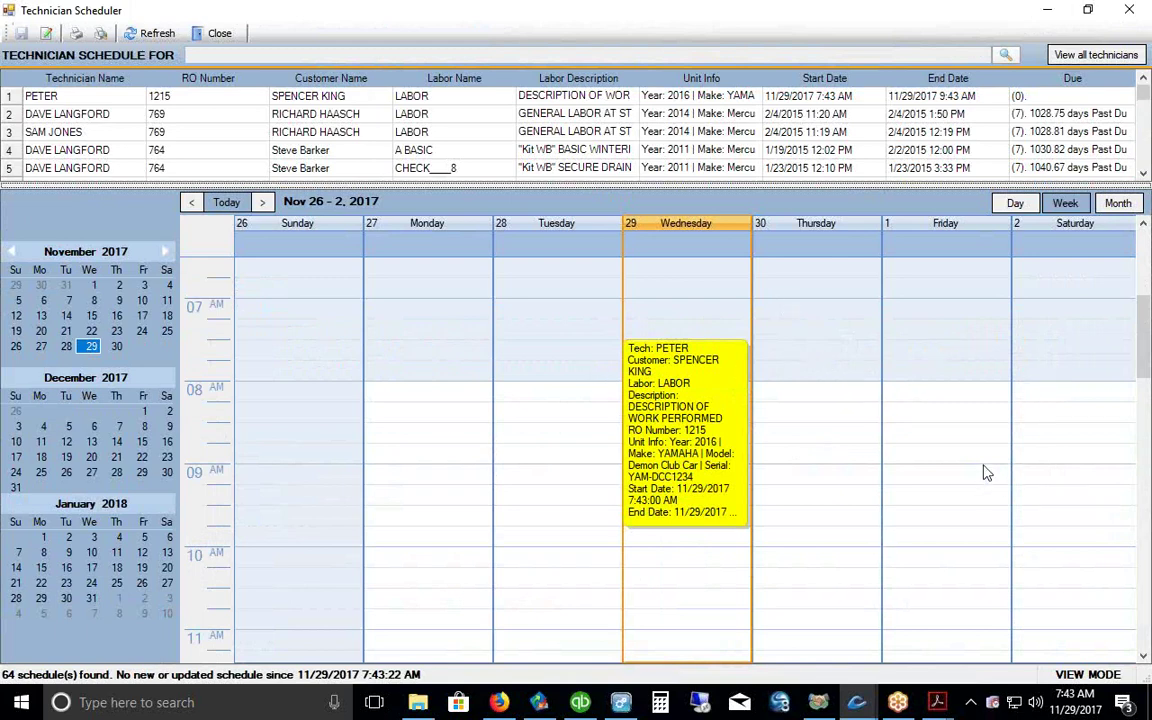
left_click(1133, 10)
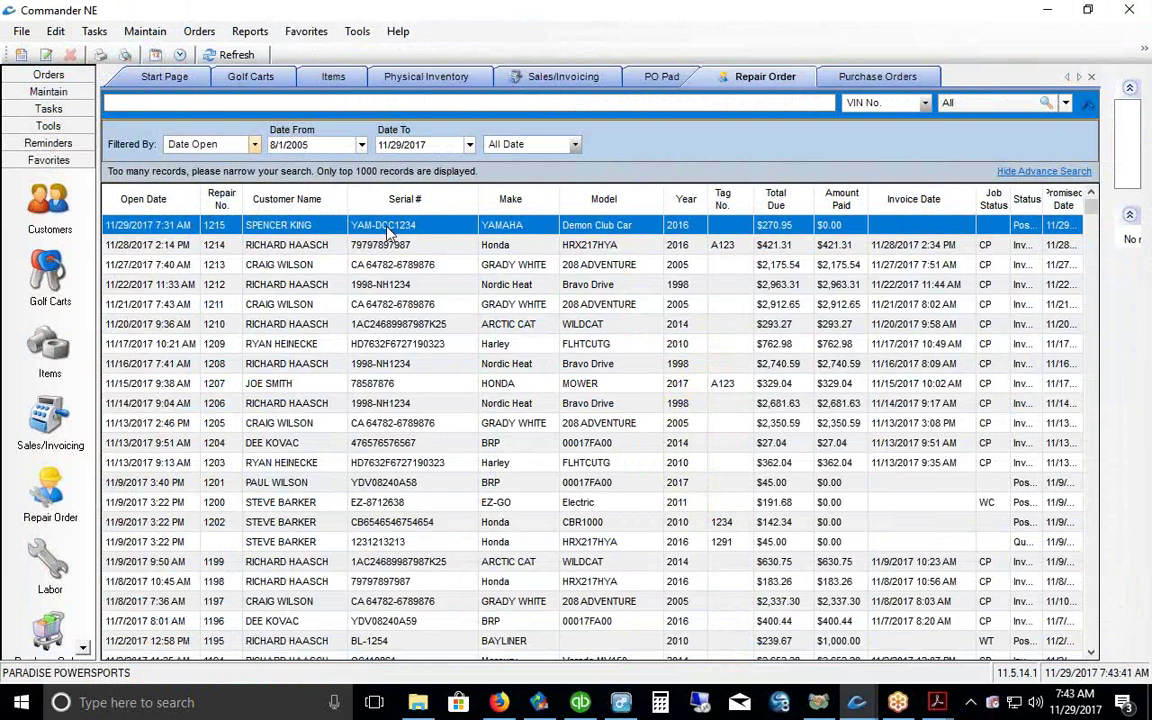
Step: Open the Time Clock and search for the labor task by its repair order number
left_click(178, 57)
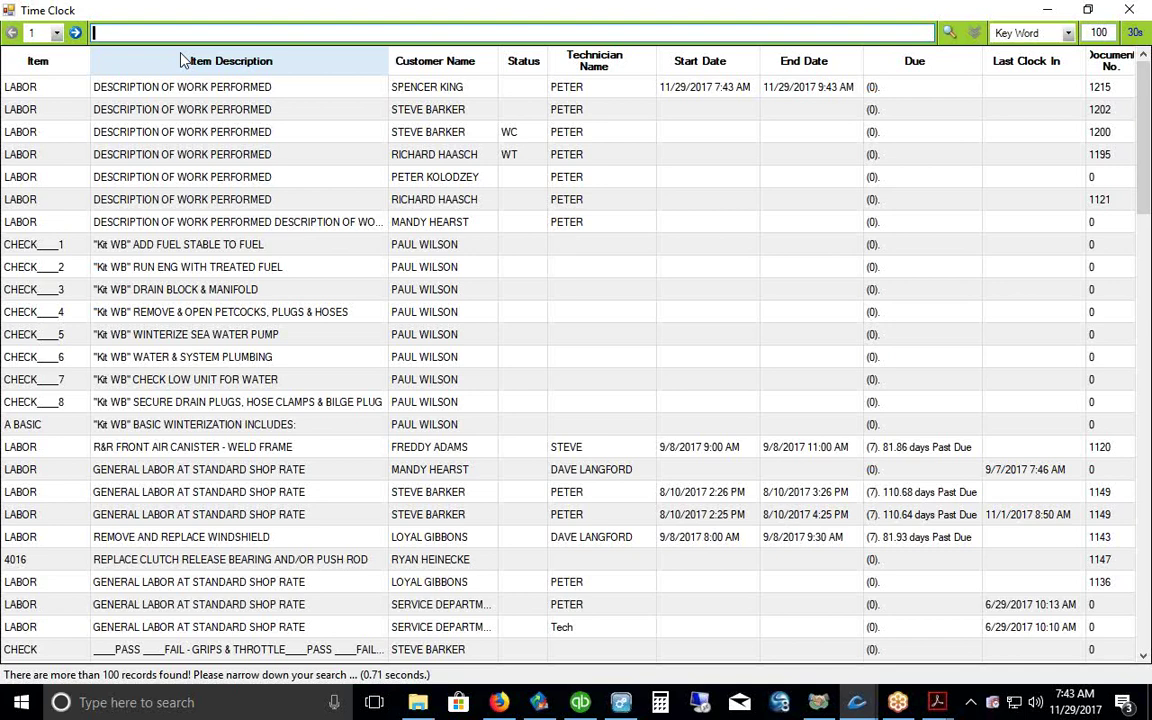
left_click(170, 86)
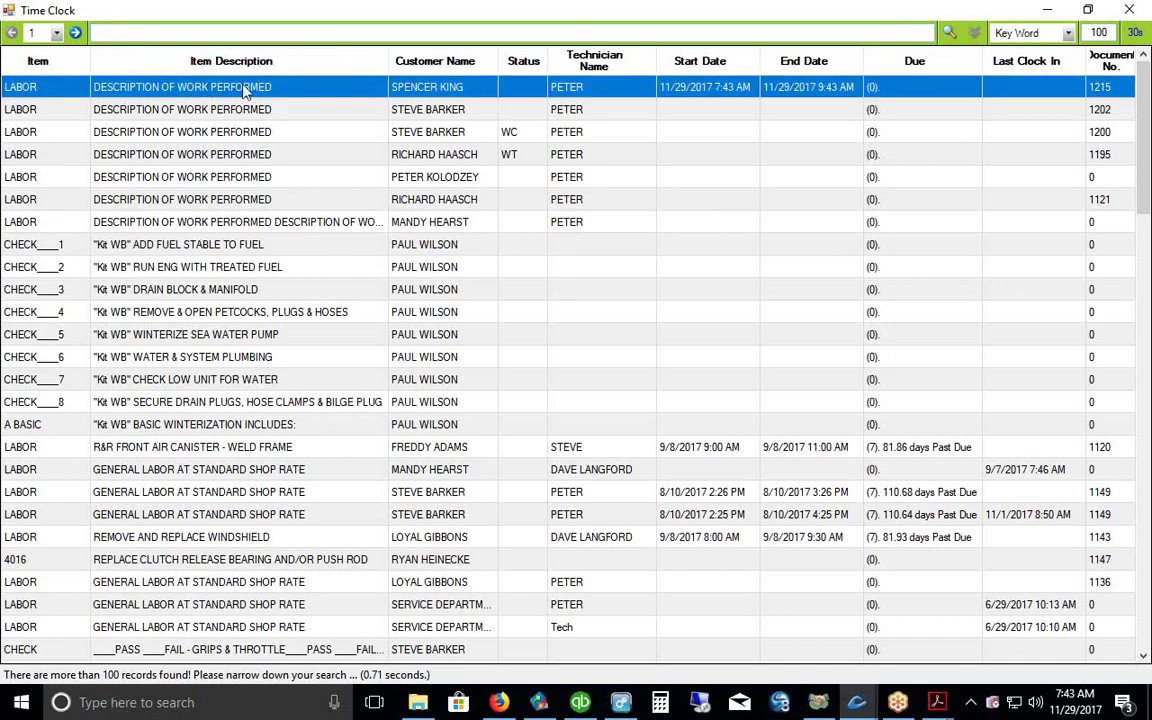
left_click(140, 40)
type("1215")
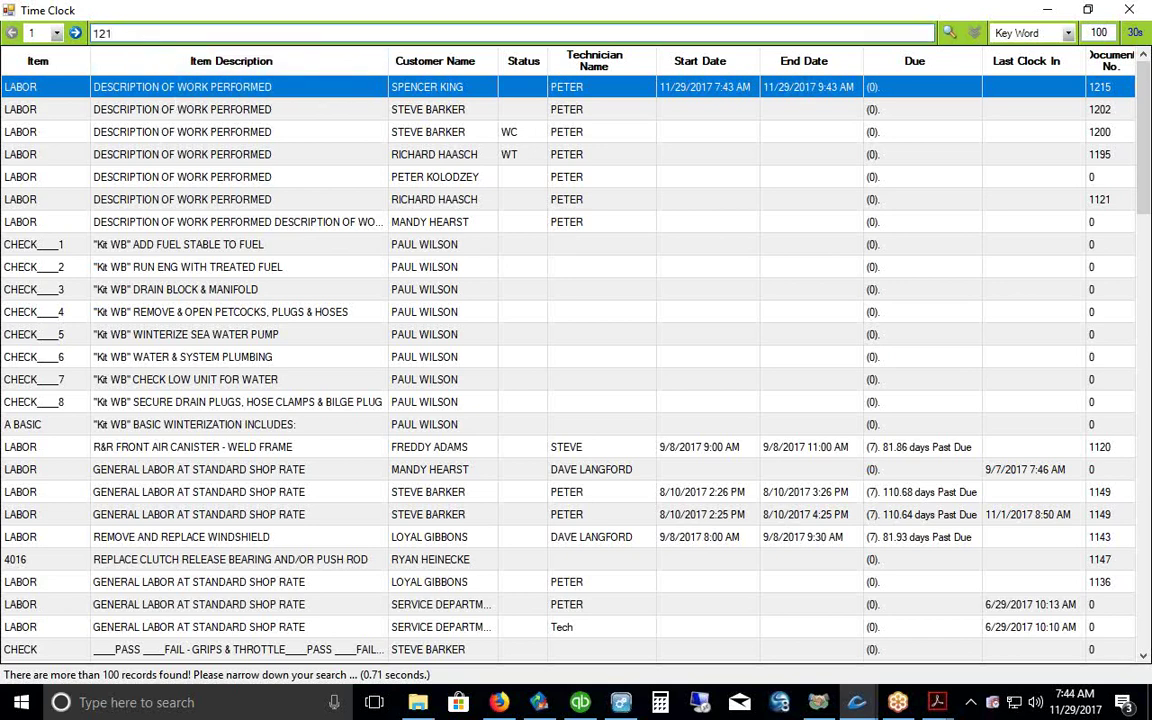
key("Return")
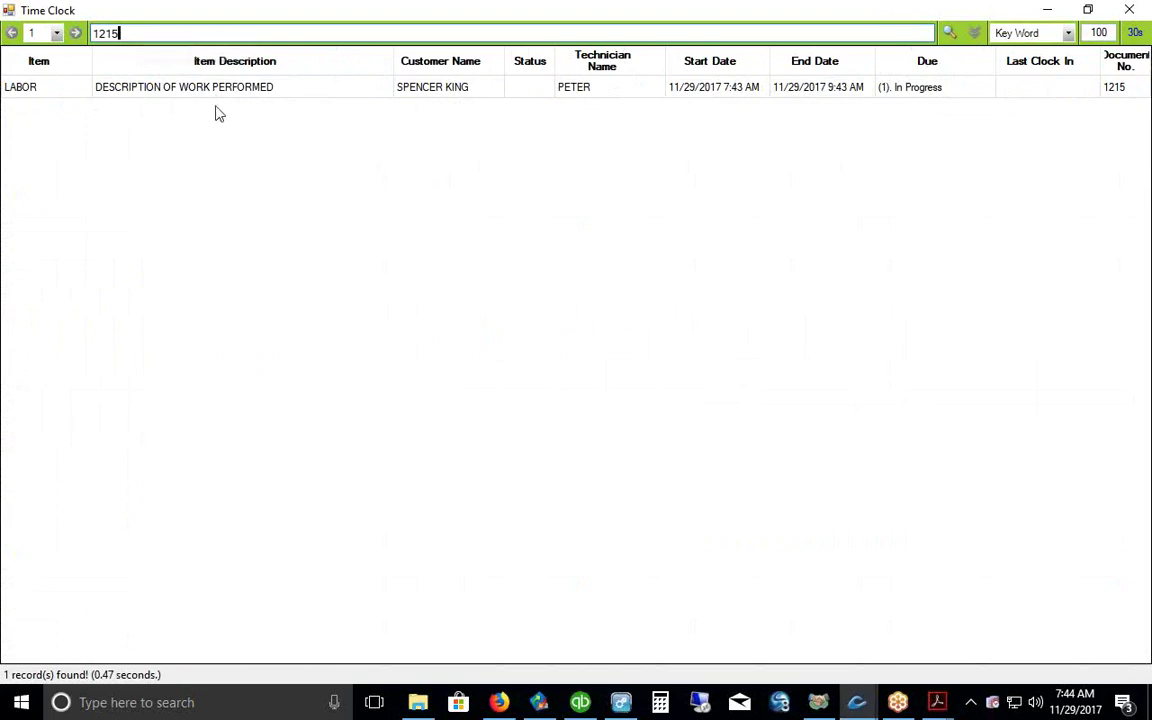
Step: Clock the technician in and out twice on the repair order's LABOR task, and close the time clock
double_click(221, 97)
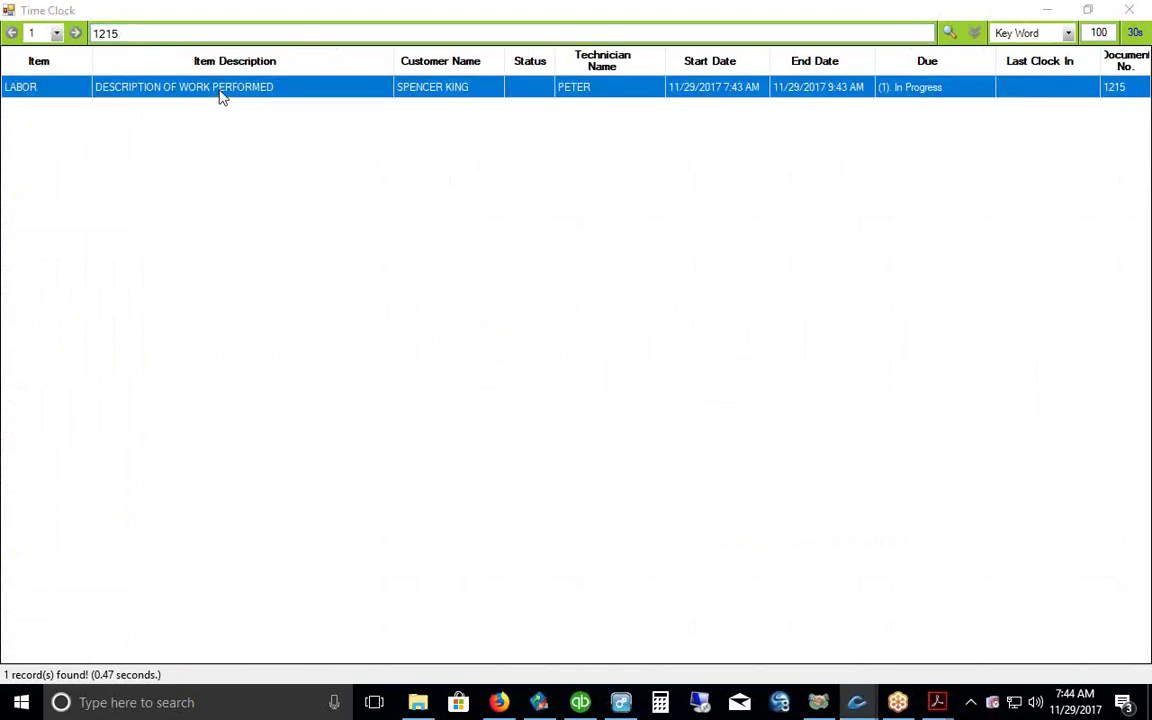
left_click(560, 492)
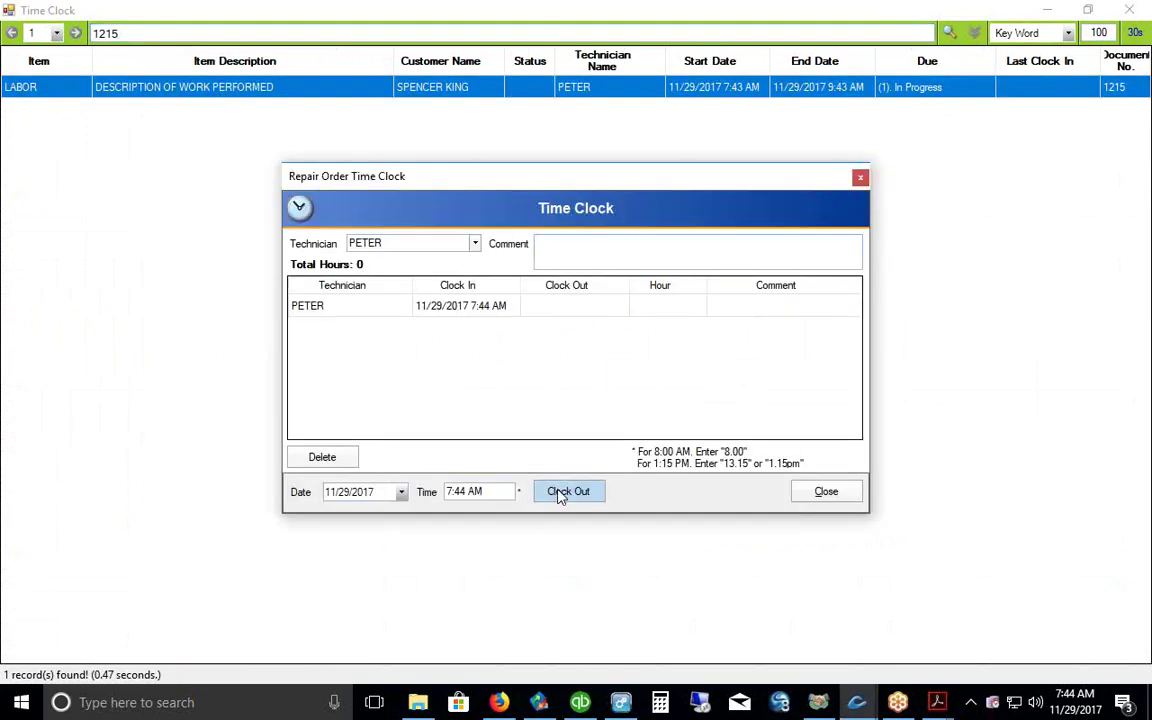
left_click(460, 309)
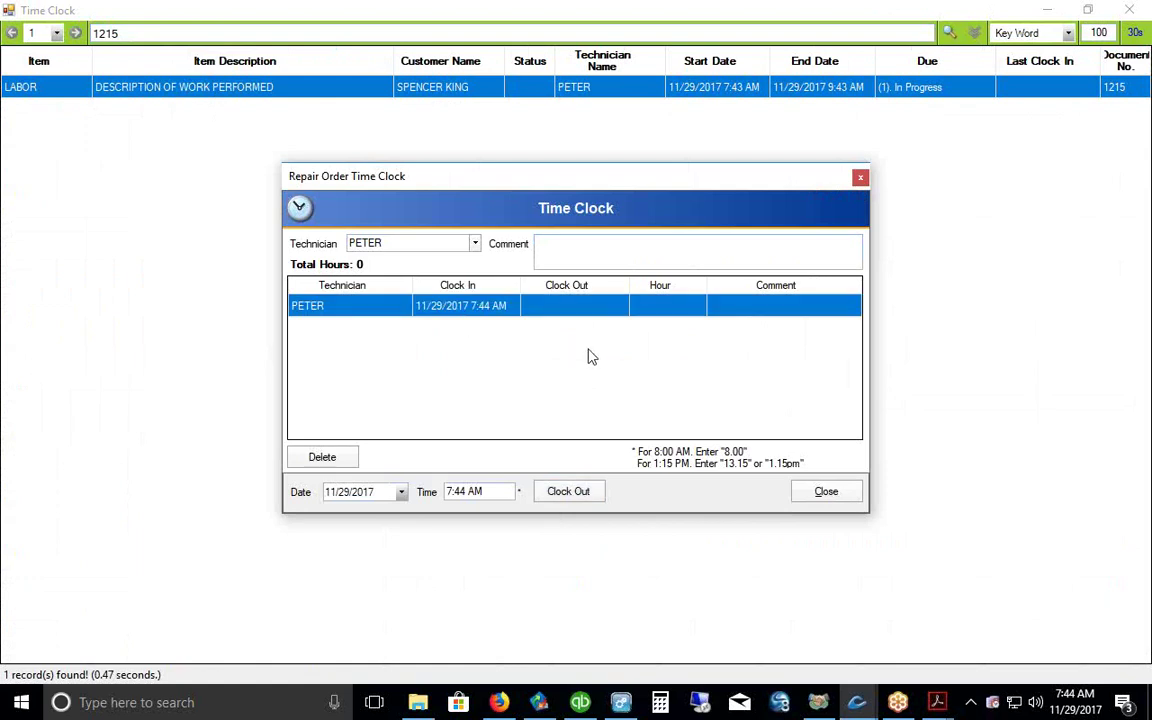
left_click(567, 494)
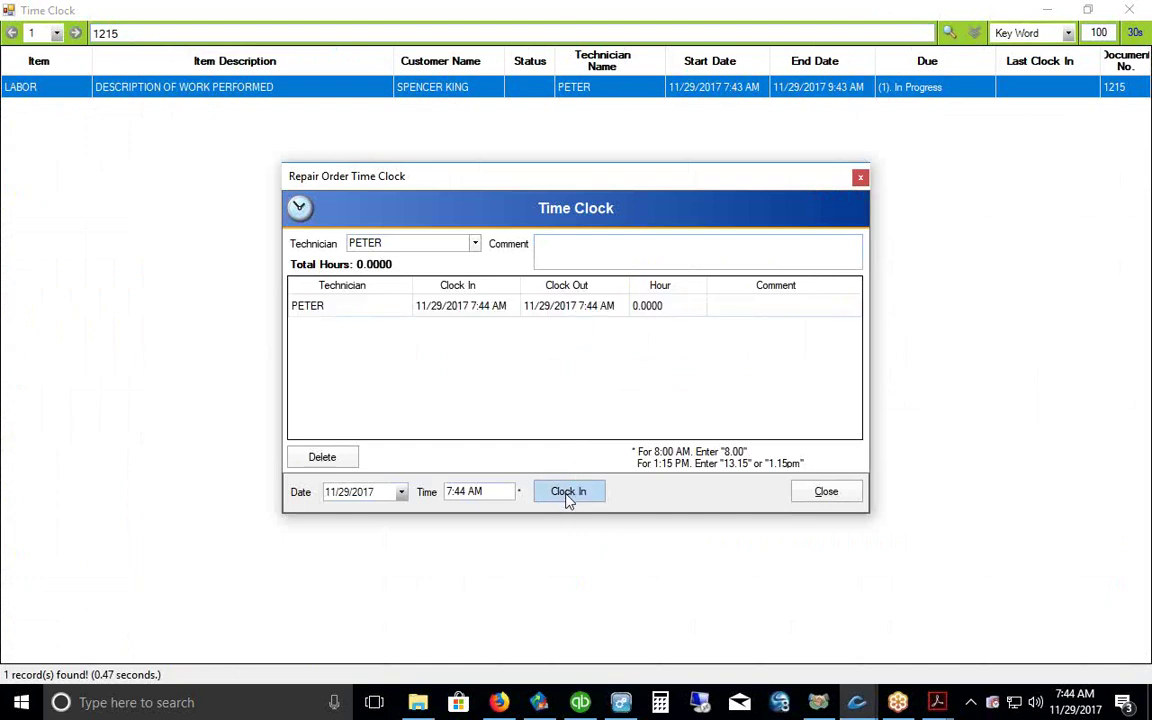
left_click(567, 499)
left_click(567, 499)
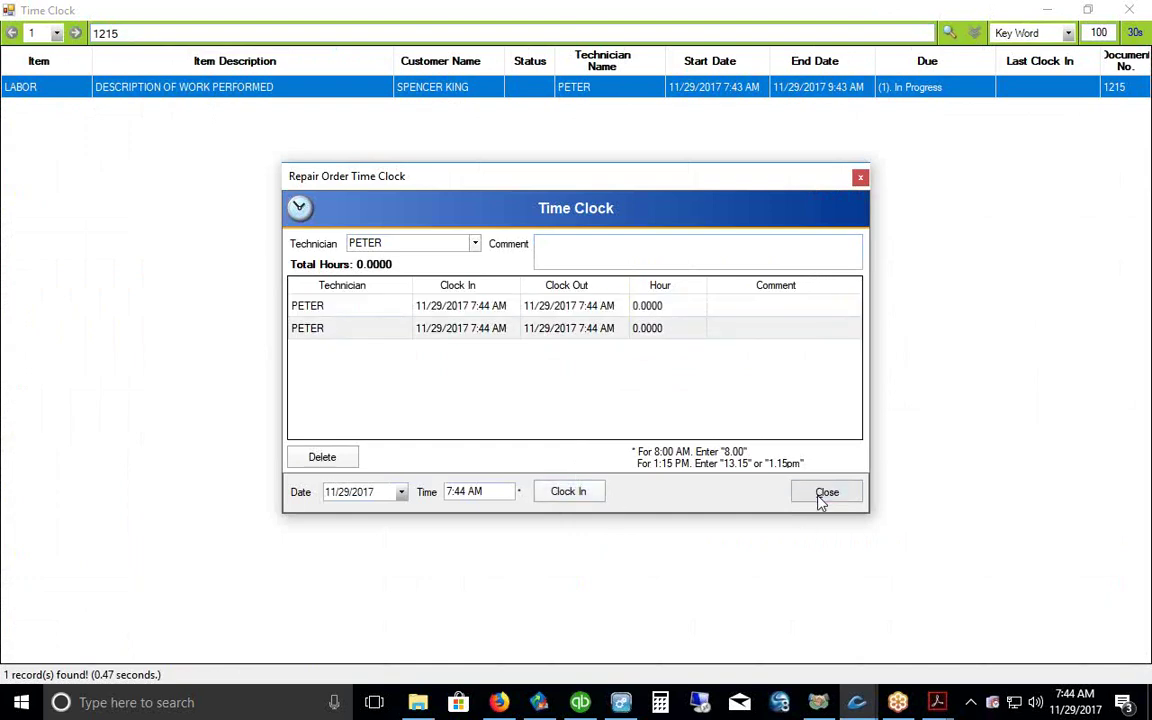
left_click(824, 494)
left_click(1129, 9)
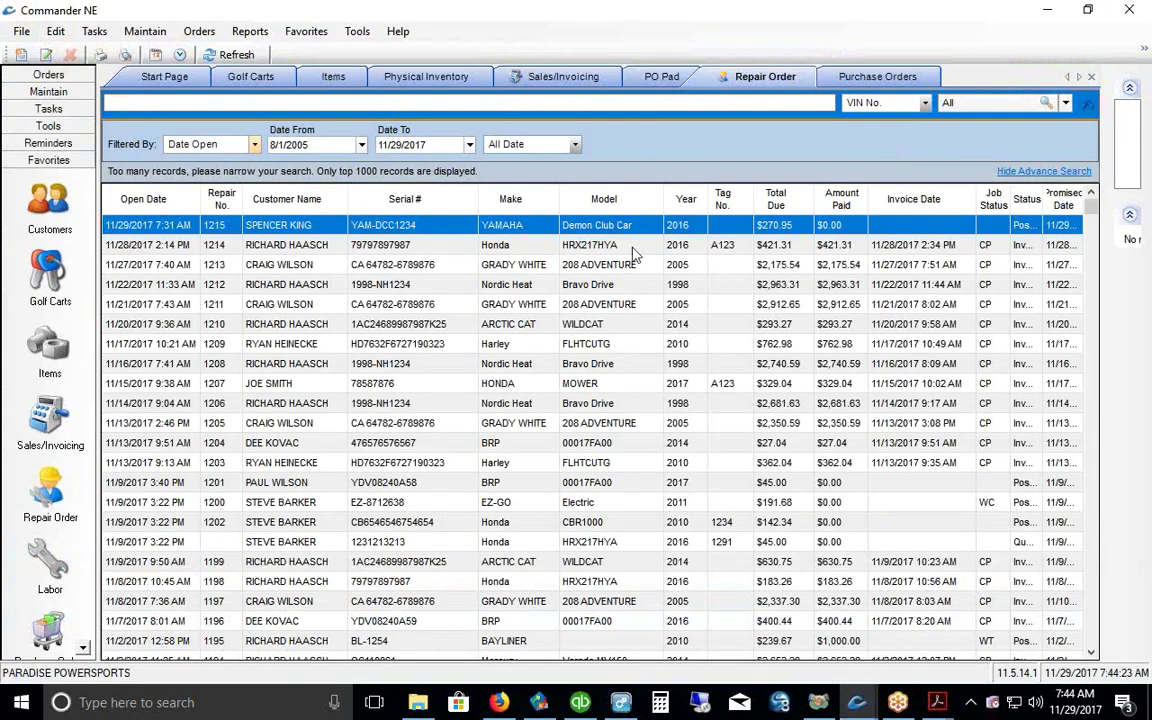
Step: Reopen the newest repair order and compare the LABOR line's filled hours with its actual clocked hours
double_click(411, 229)
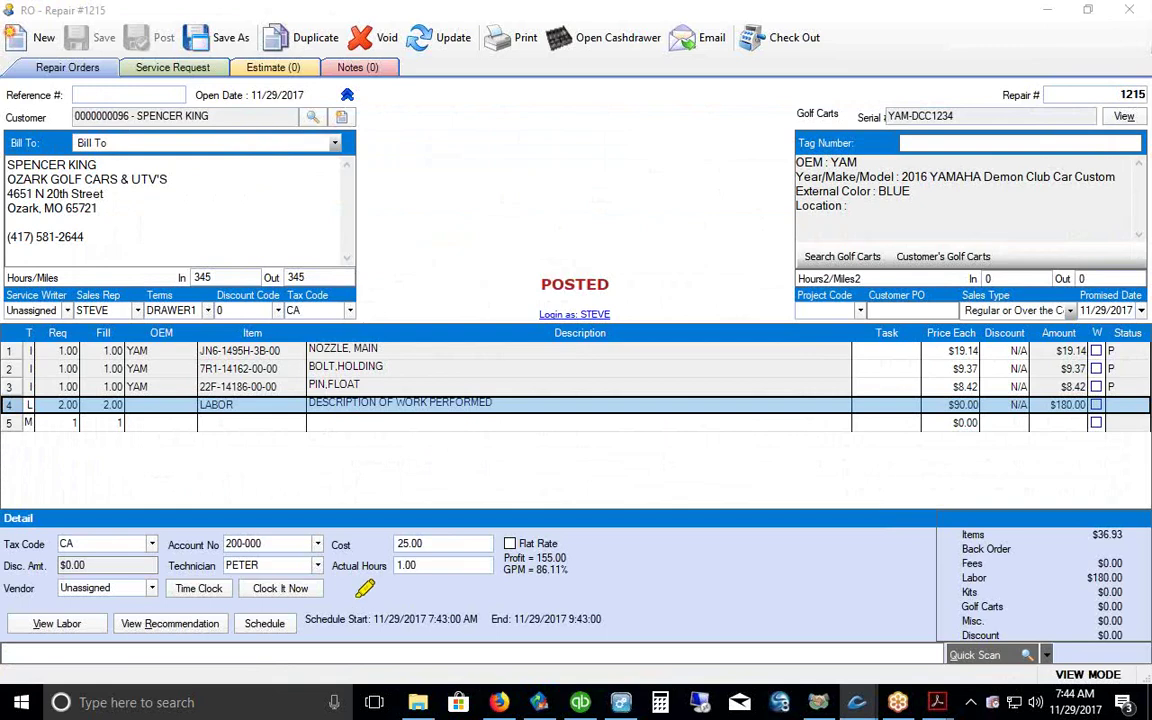
left_click_drag(330, 584, 403, 585)
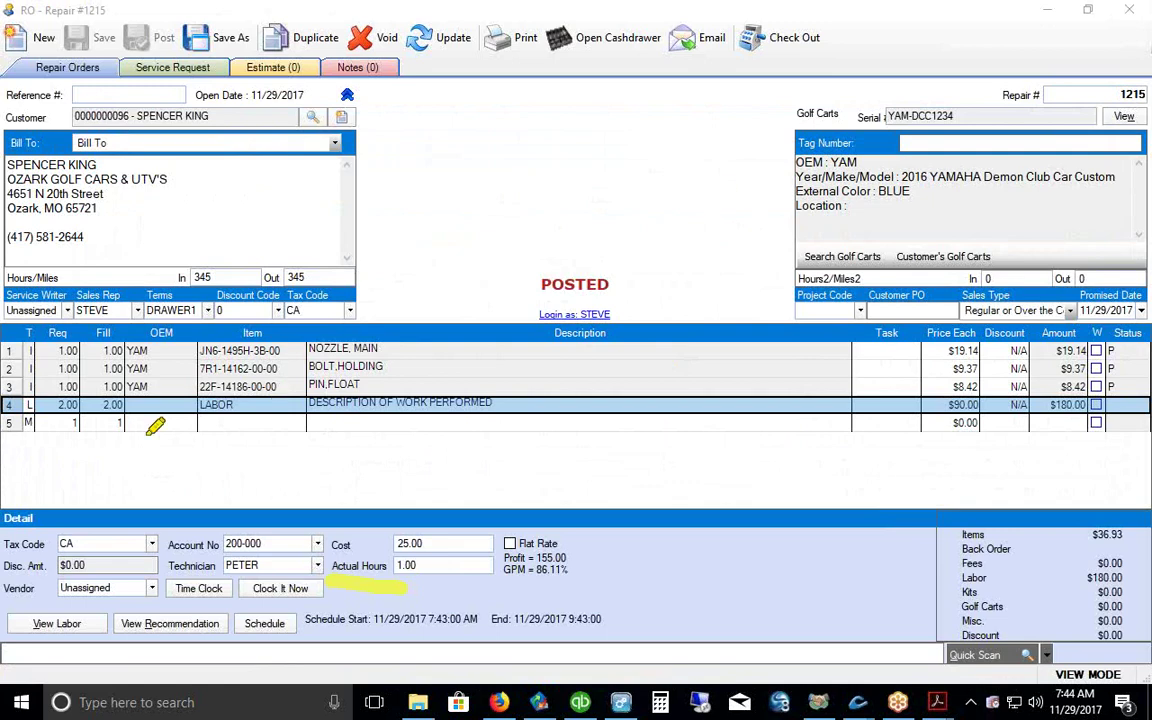
left_click_drag(92, 421, 150, 420)
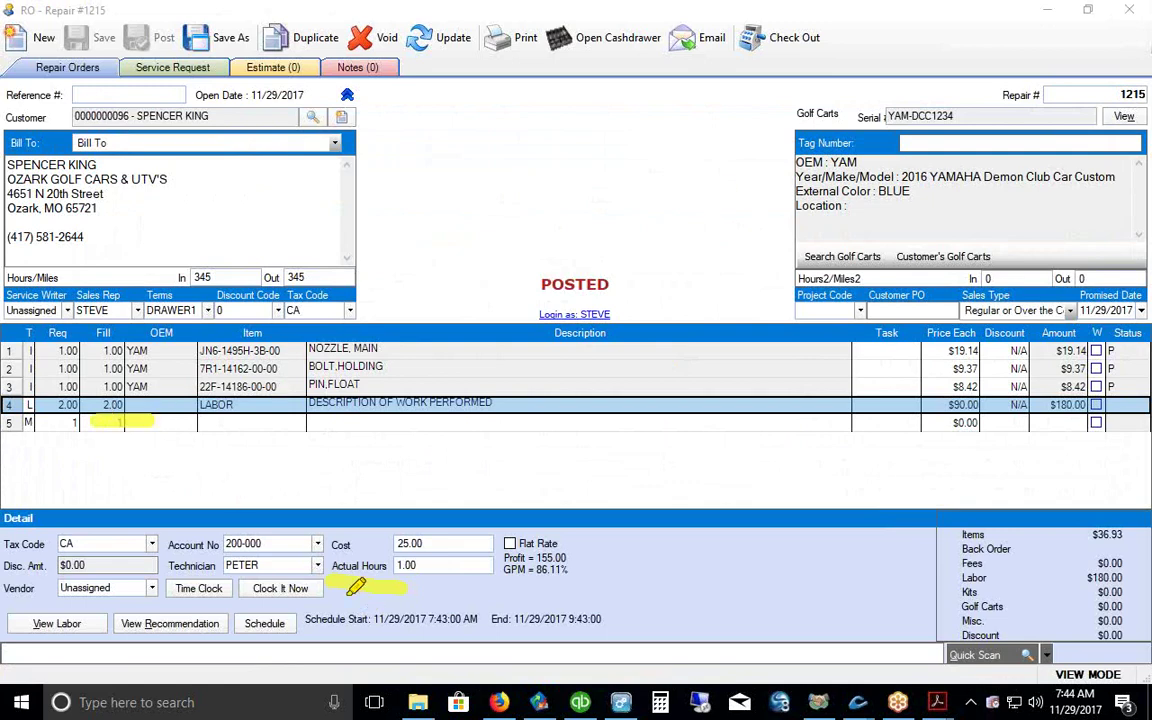
left_click_drag(403, 588, 153, 420)
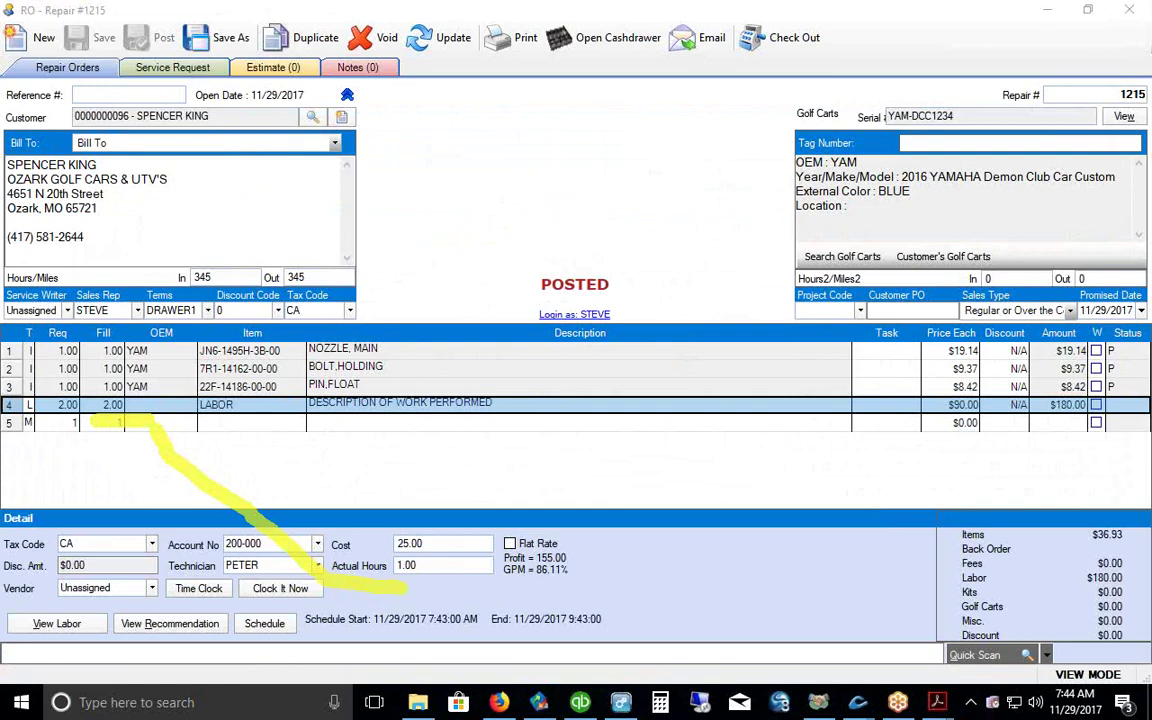
key("Escape")
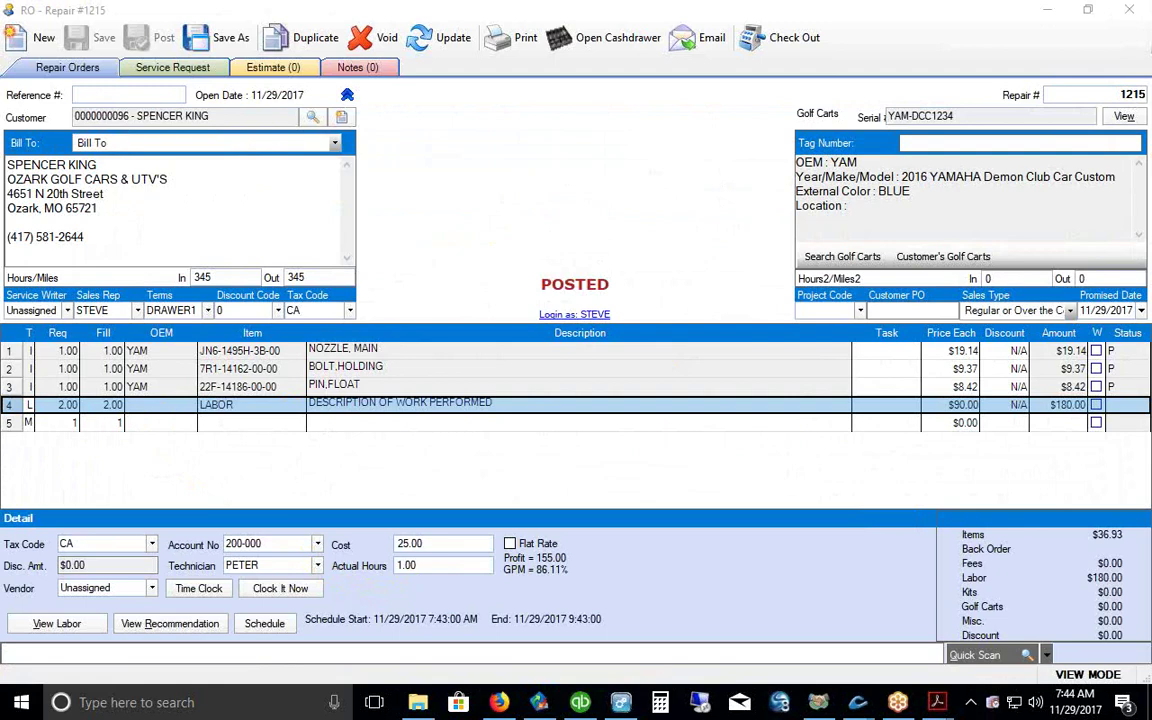
Step: Move the LABOR line to the first row of the repair order, above the parts, and post the change
left_click(15, 418)
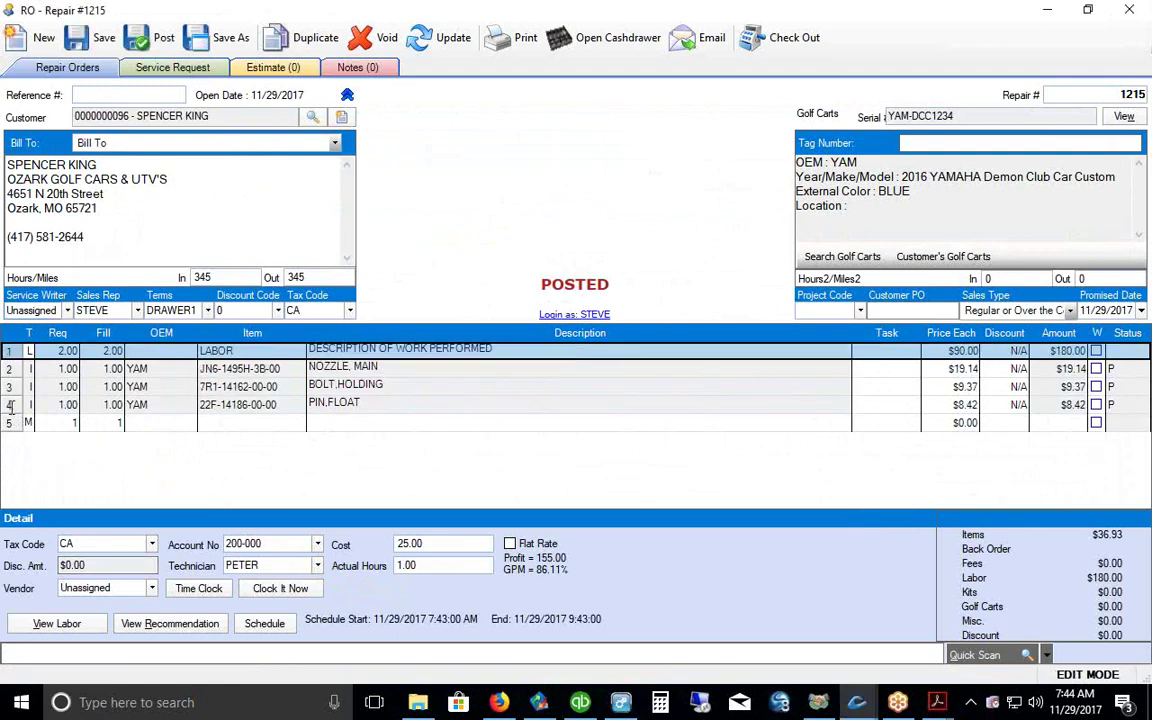
left_click(152, 38)
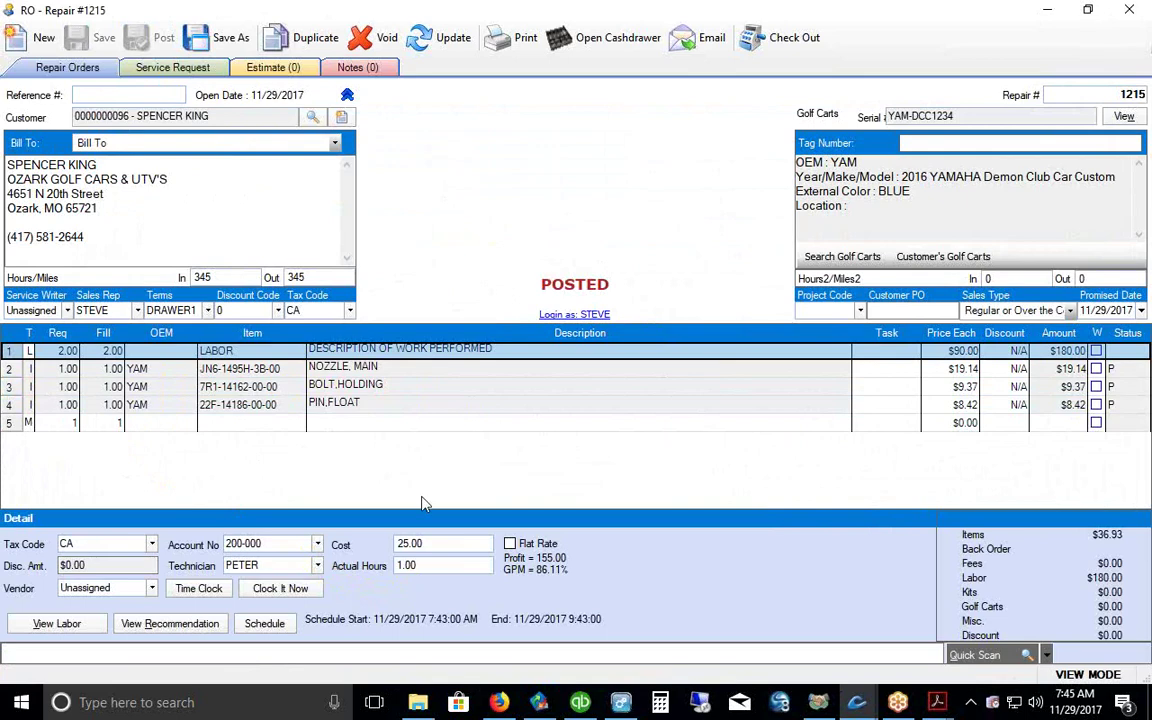
Step: Check out the repair order, paying it in full by check with reference 3456, and invoice it
left_click(782, 40)
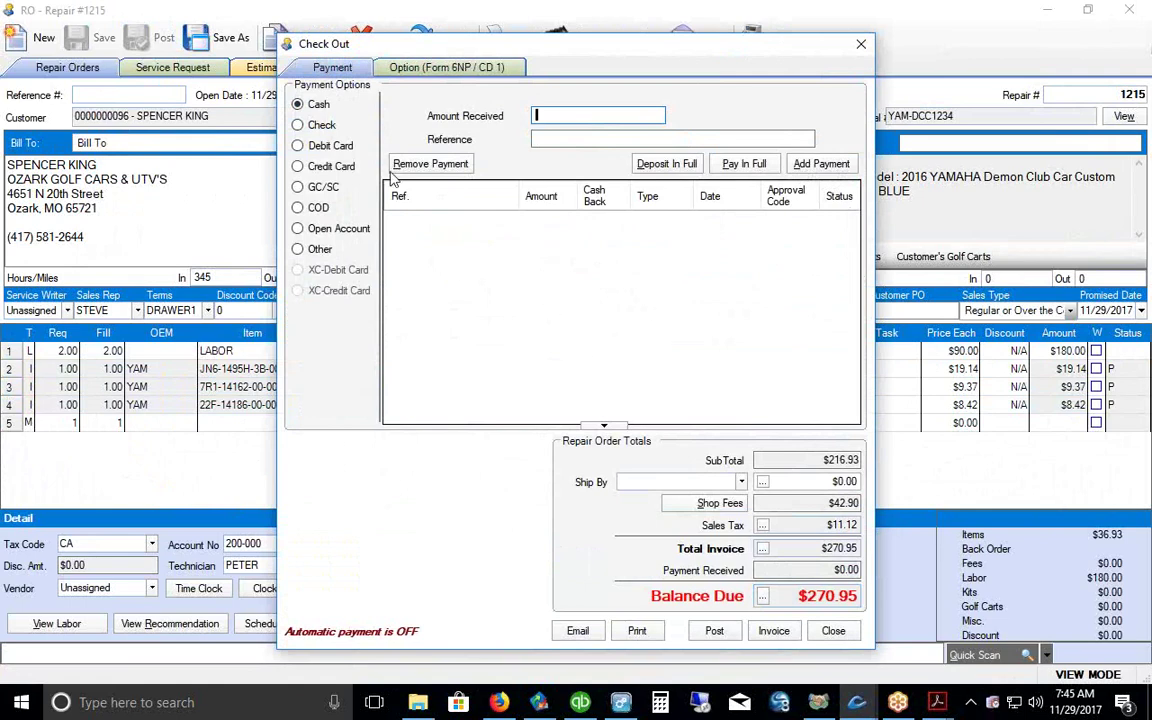
left_click(330, 128)
left_click(549, 142)
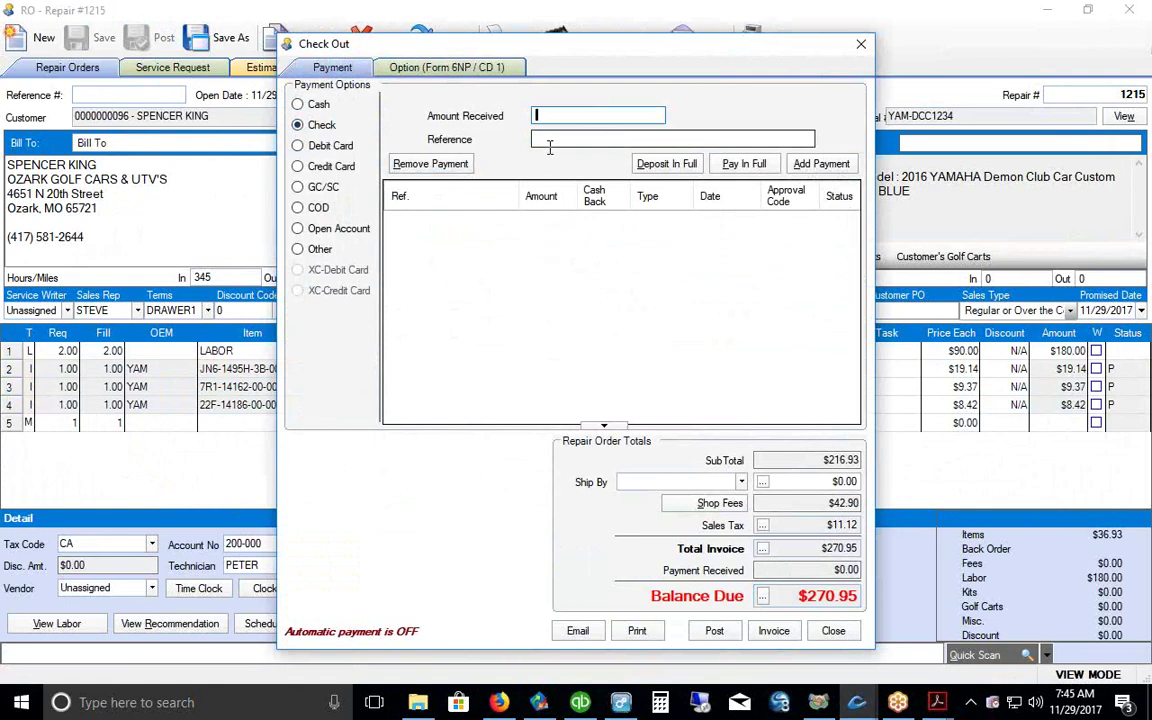
type("3456")
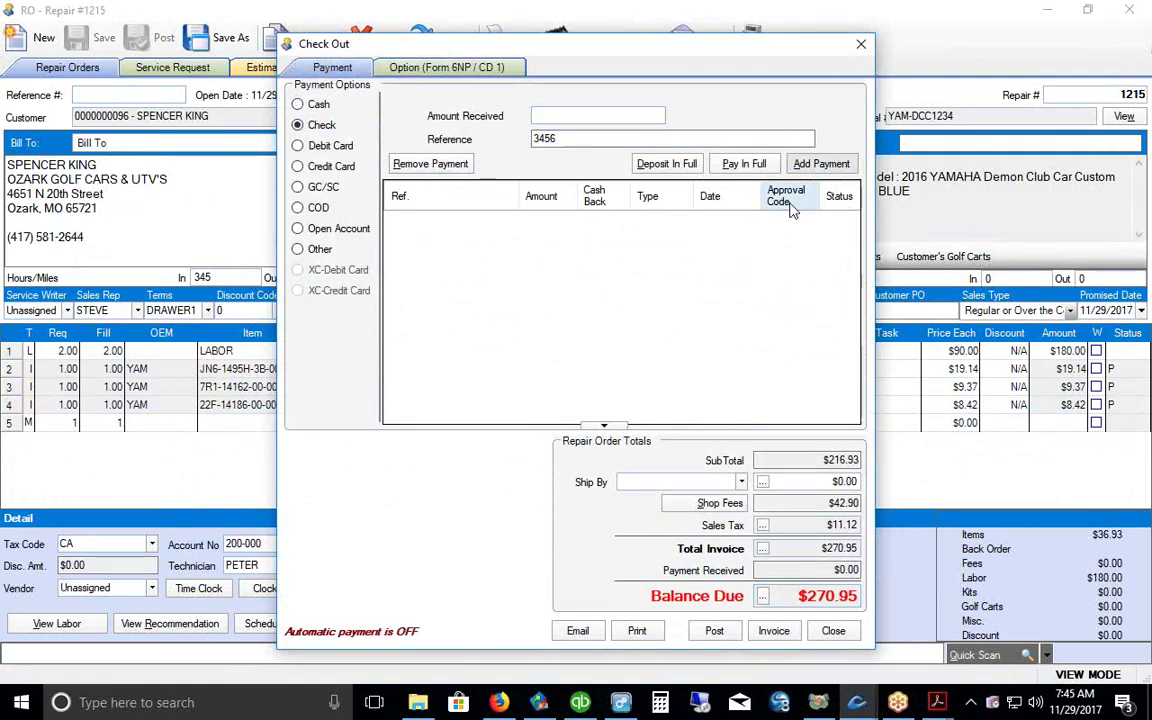
left_click(742, 166)
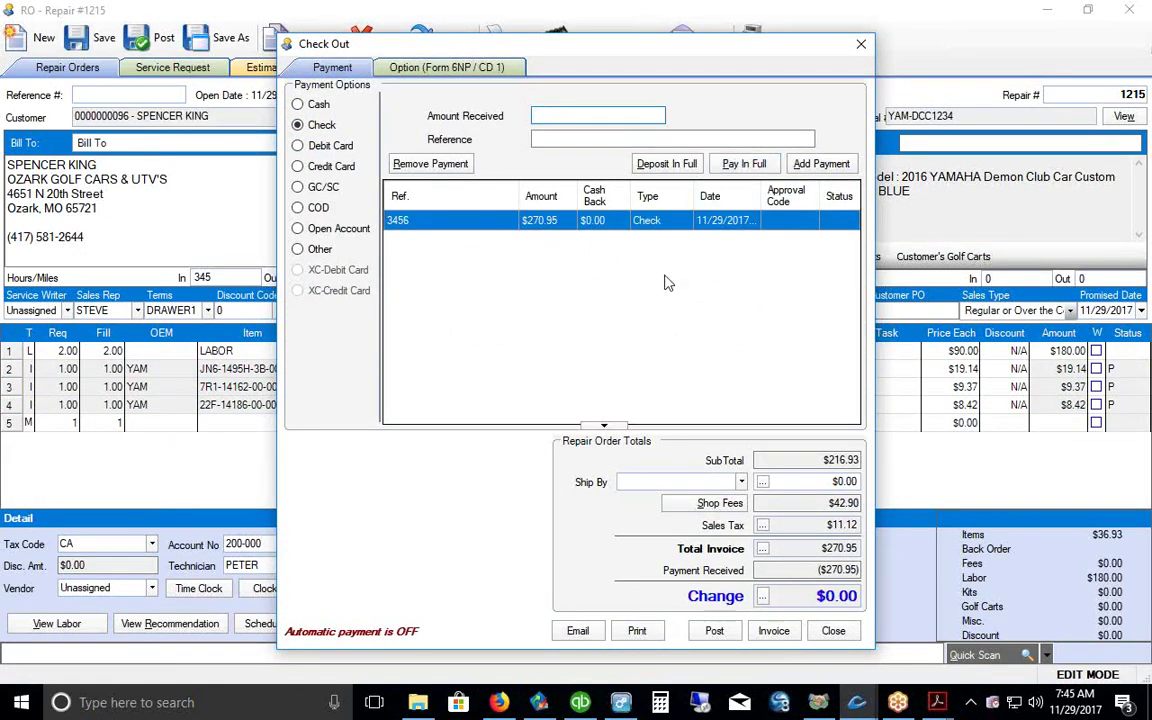
left_click(773, 630)
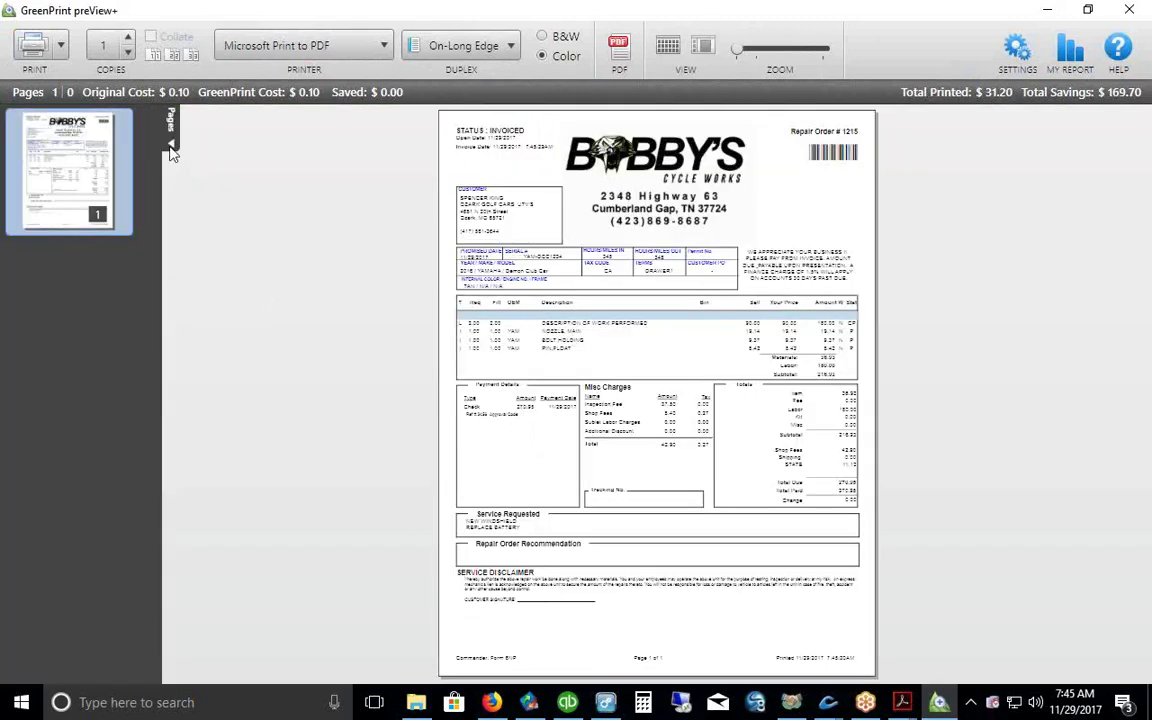
Step: Review the enlarged Form 6NP invoice's line items, payment details and totals in the print preview, and close the preview
left_click(171, 148)
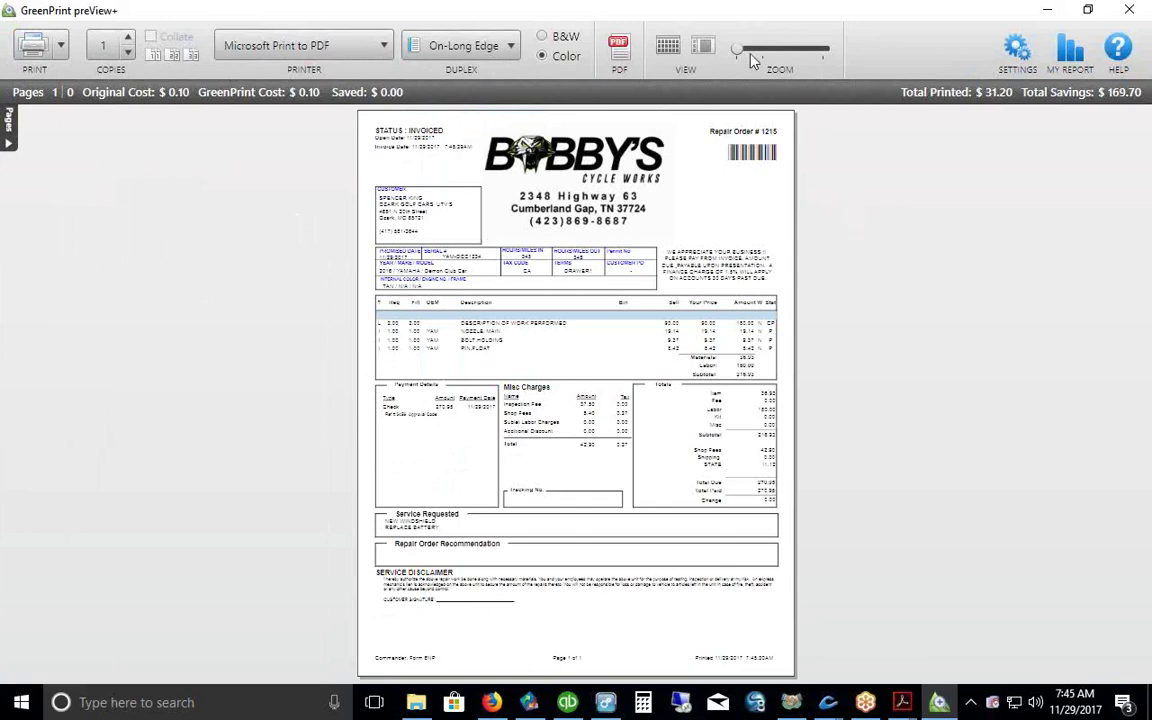
left_click_drag(735, 50, 752, 52)
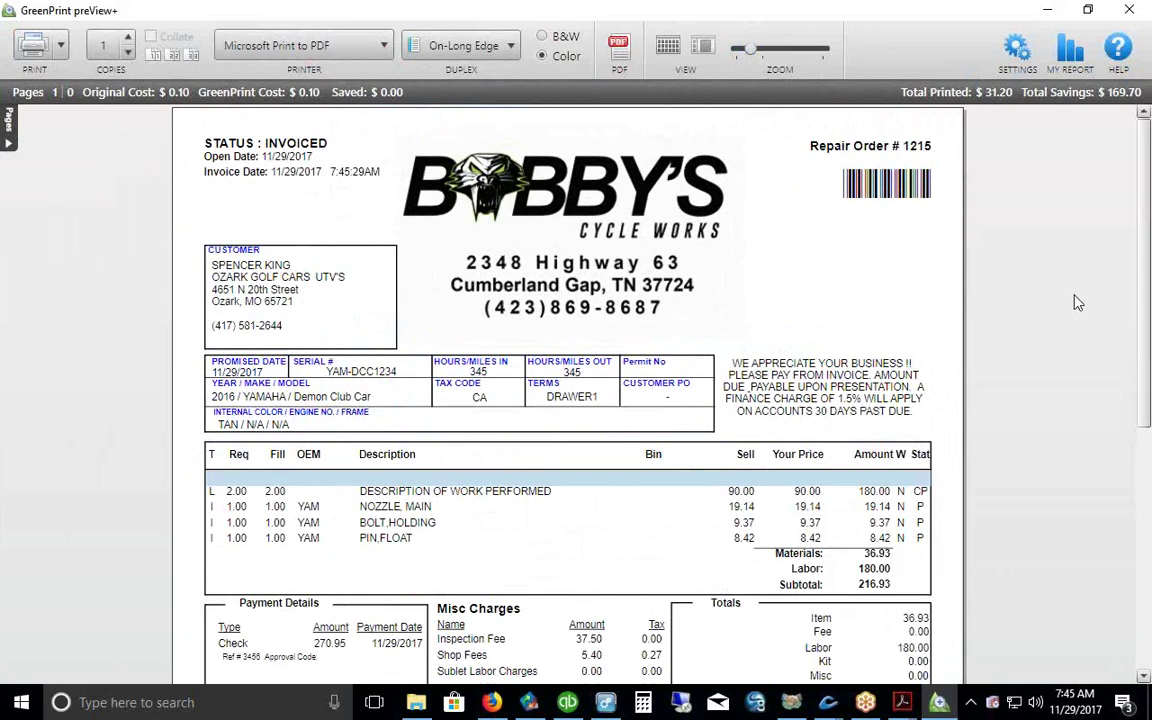
scroll(1140, 295, "down", 3)
scroll(1140, 250, "down", 1)
scroll(1134, 237, "up", 3)
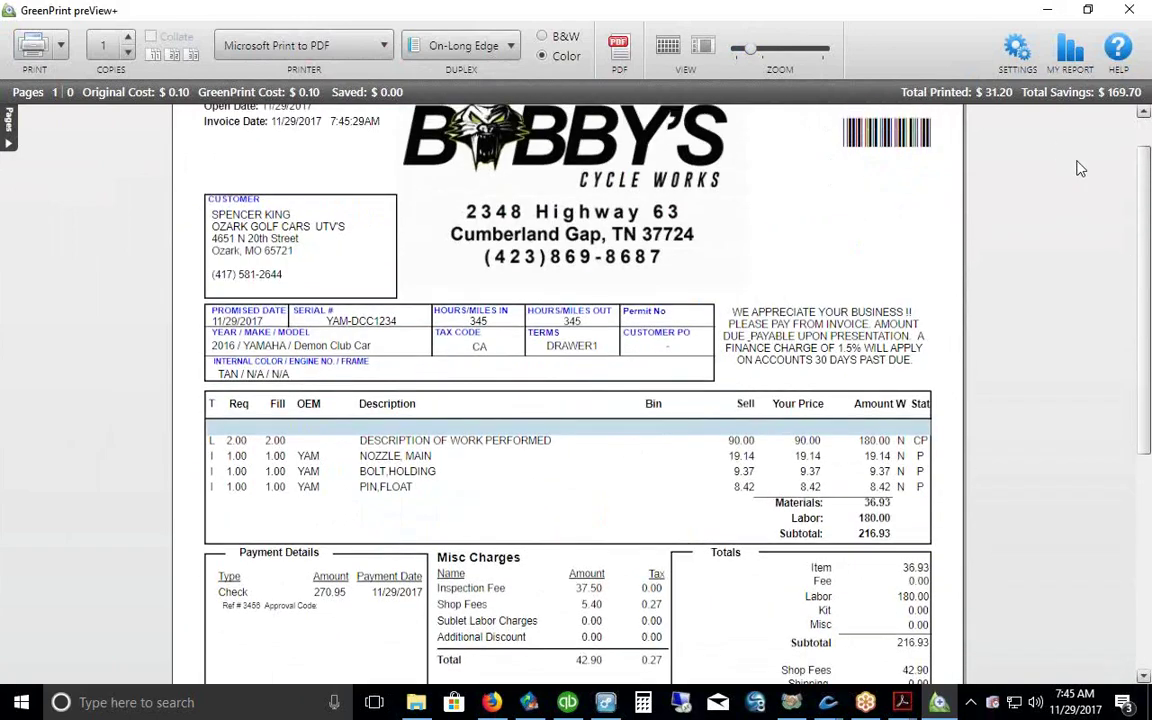
left_click(1129, 9)
left_click(630, 392)
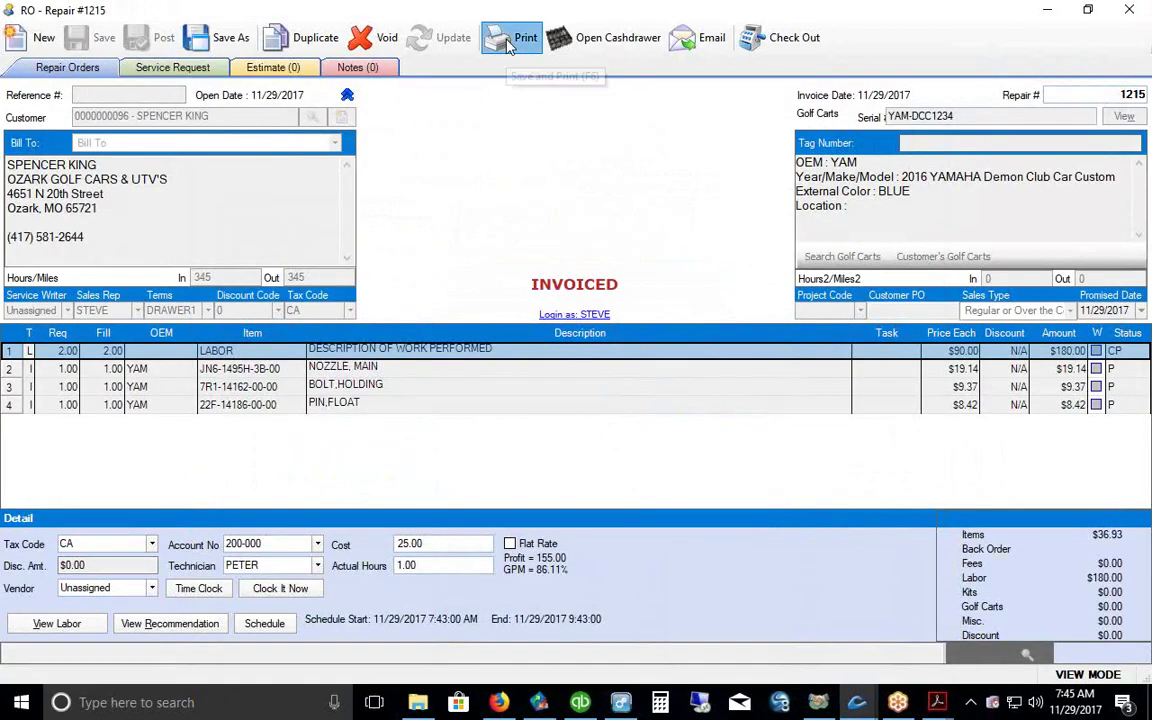
Step: Reprint the invoiced repair order on 8" x 11" paper using Form 6R
left_click(508, 42)
left_click(704, 234)
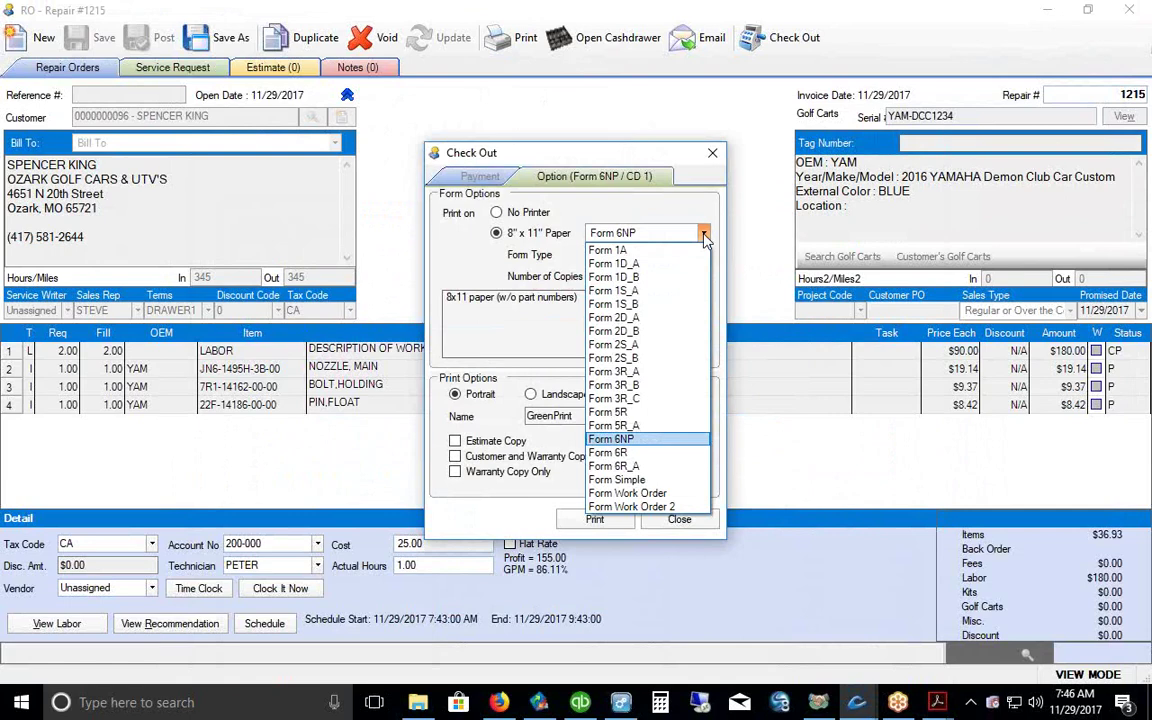
left_click(612, 452)
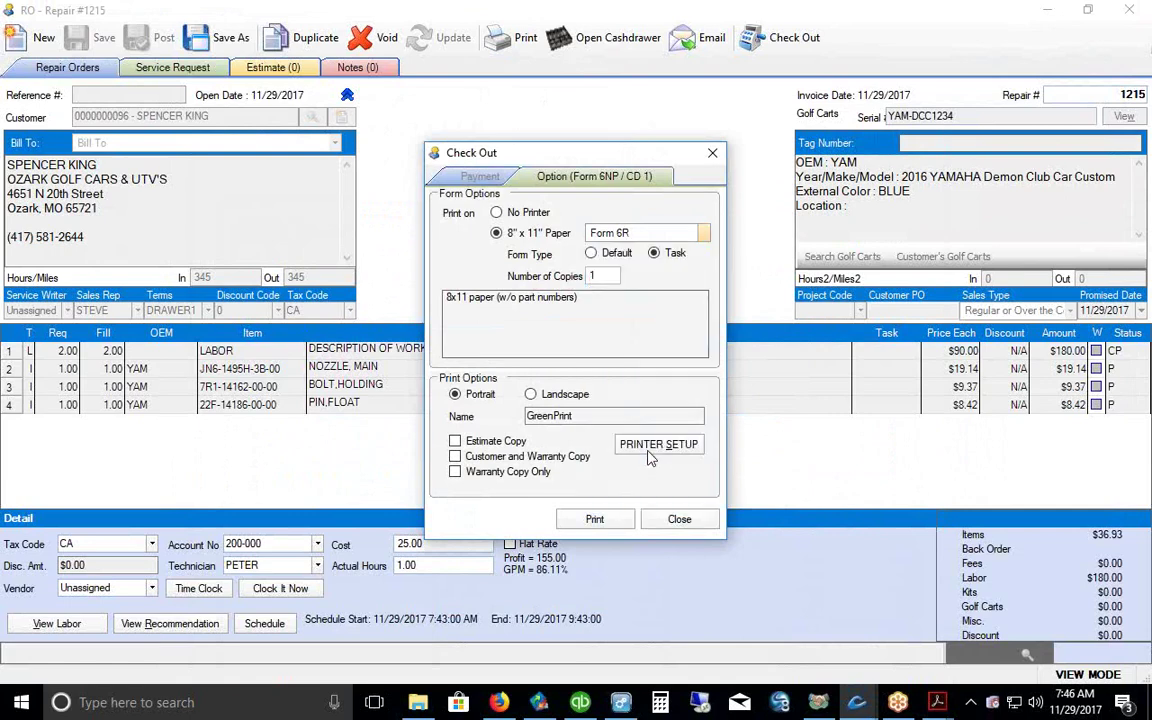
left_click(595, 521)
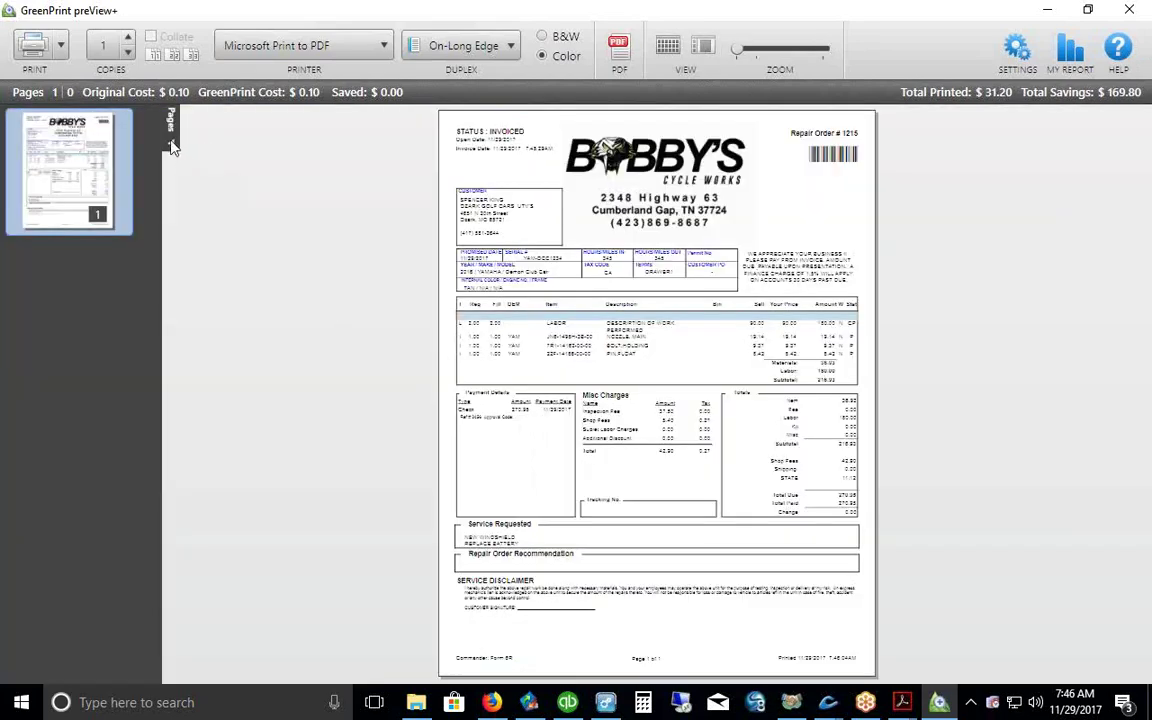
Step: Examine the enlarged Form 6R invoice preview, including its item numbers, miscellaneous charges, totals and requested service
left_click(165, 140)
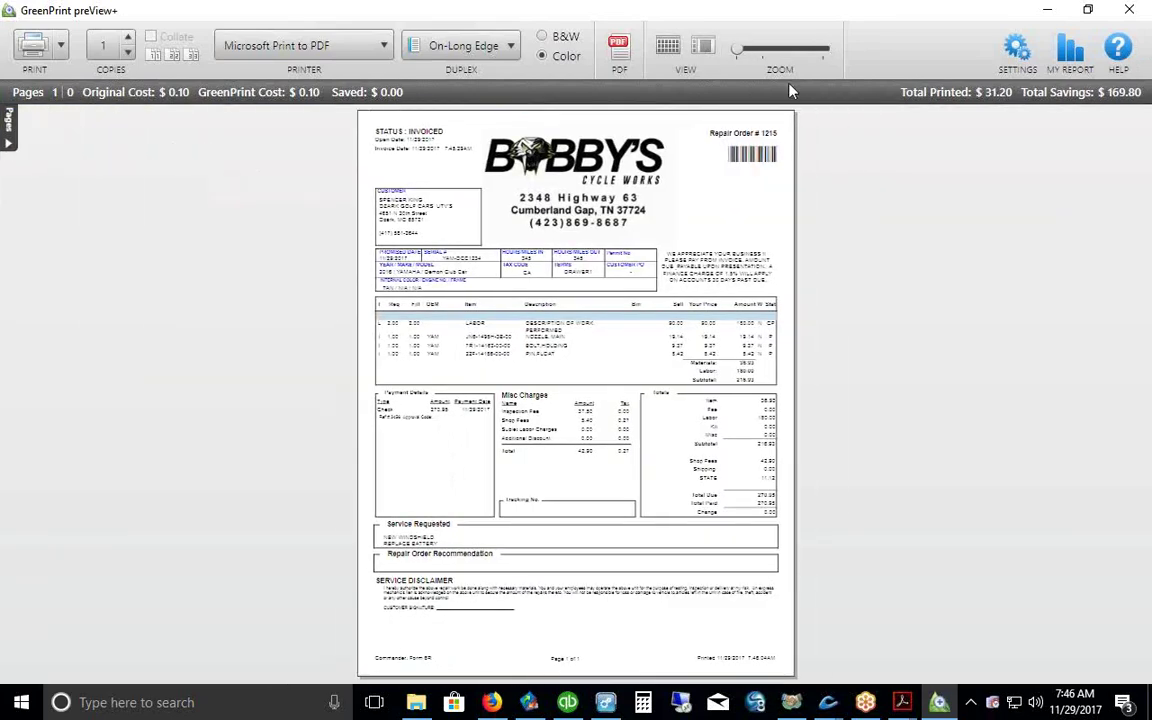
left_click_drag(738, 47, 754, 48)
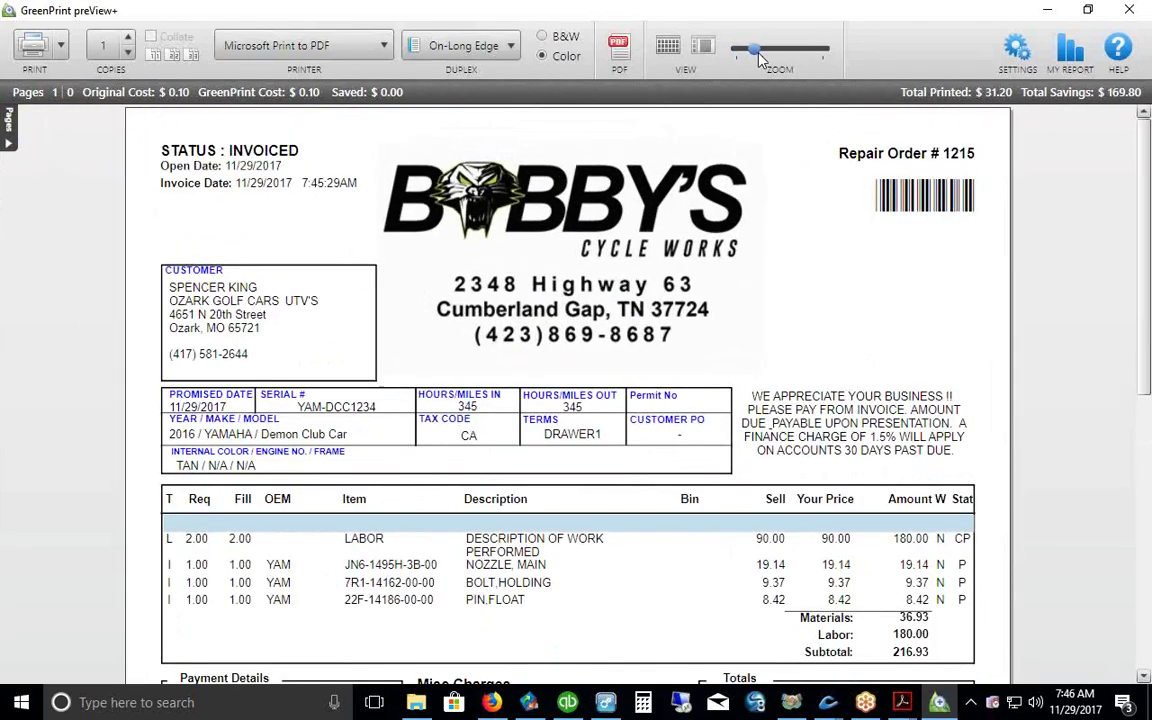
scroll(1148, 190, "down", 3)
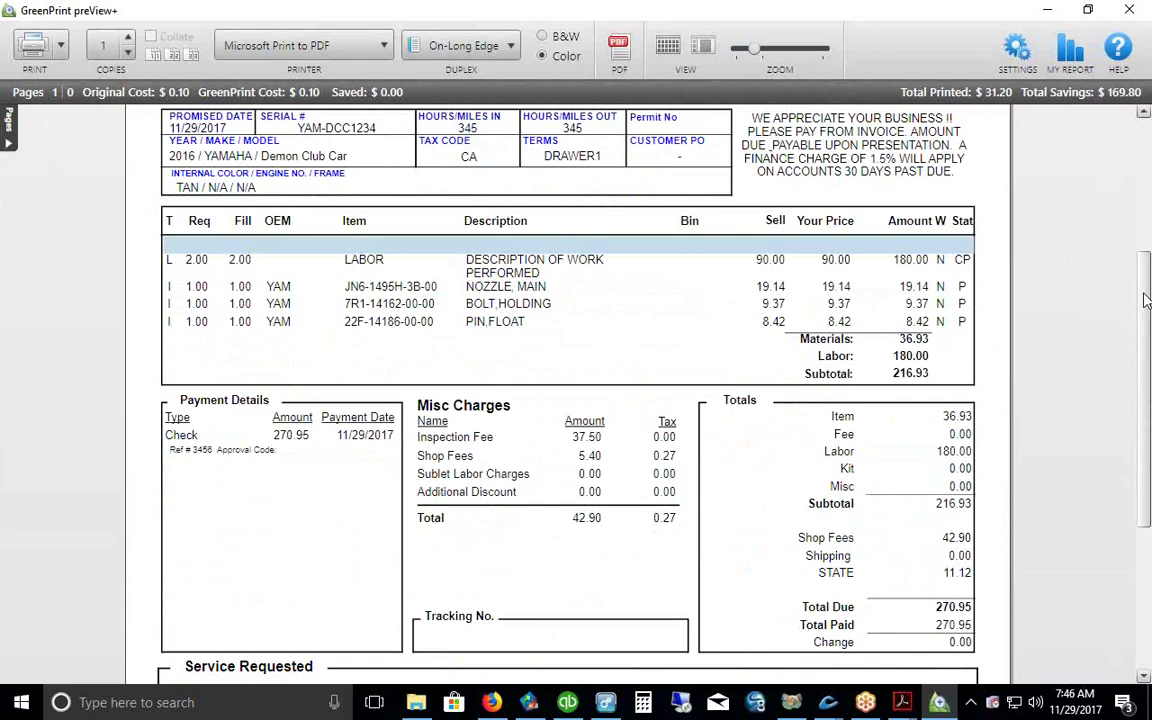
left_click_drag(1146, 300, 1146, 365)
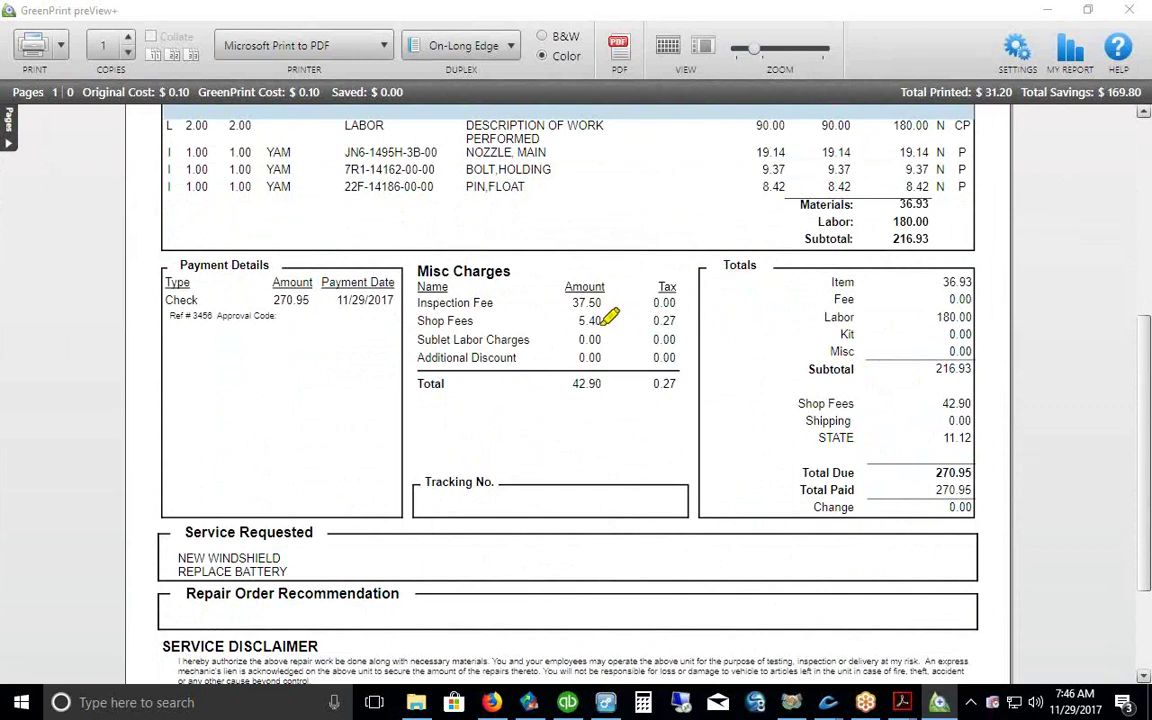
left_click_drag(600, 324, 640, 305)
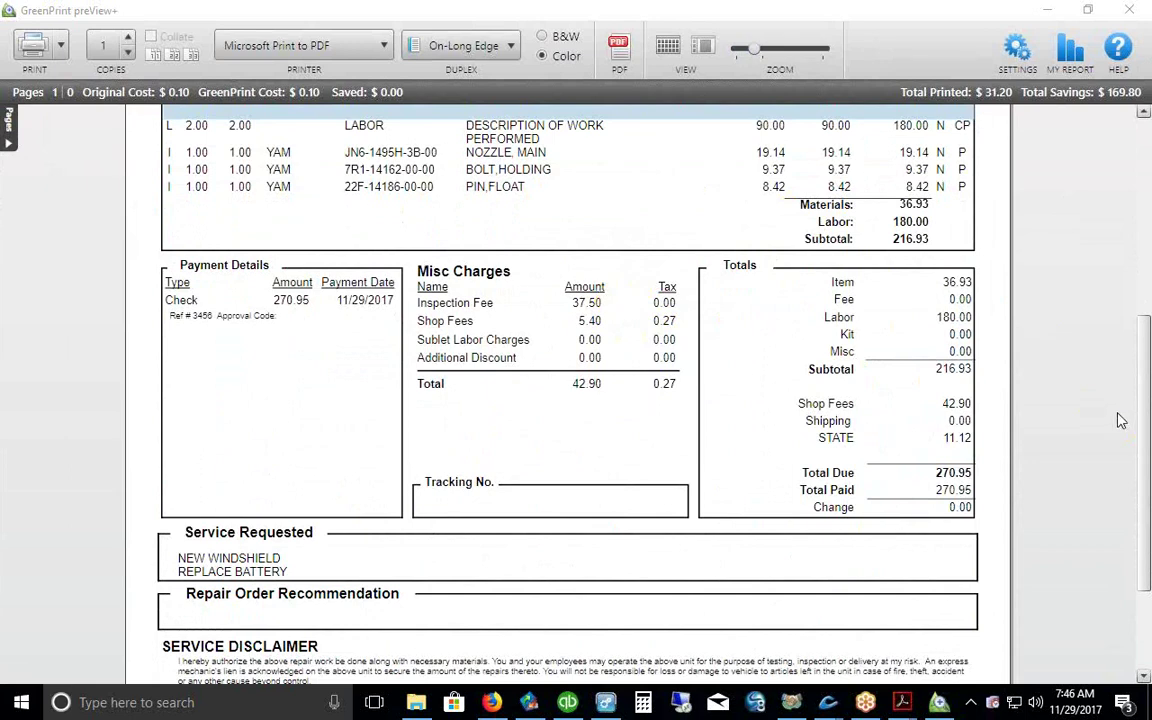
scroll(1015, 380, "up", 5)
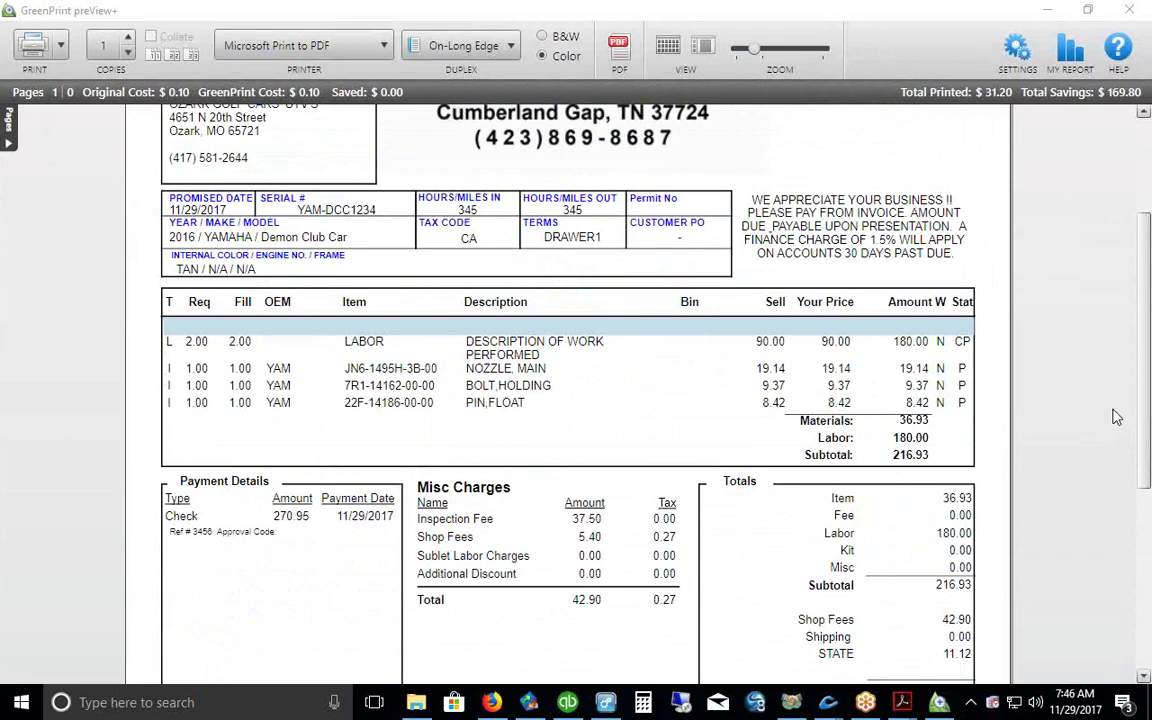
scroll(1117, 417, "up", 3)
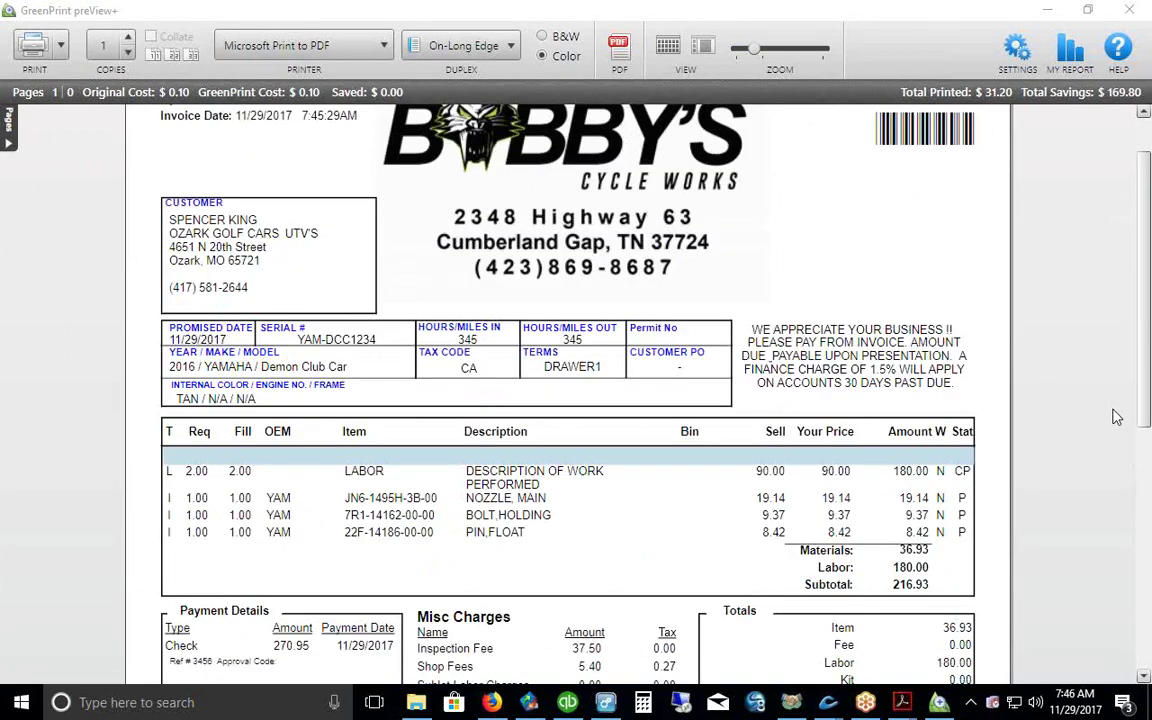
scroll(1117, 417, "up", 2)
left_click_drag(755, 52, 745, 50)
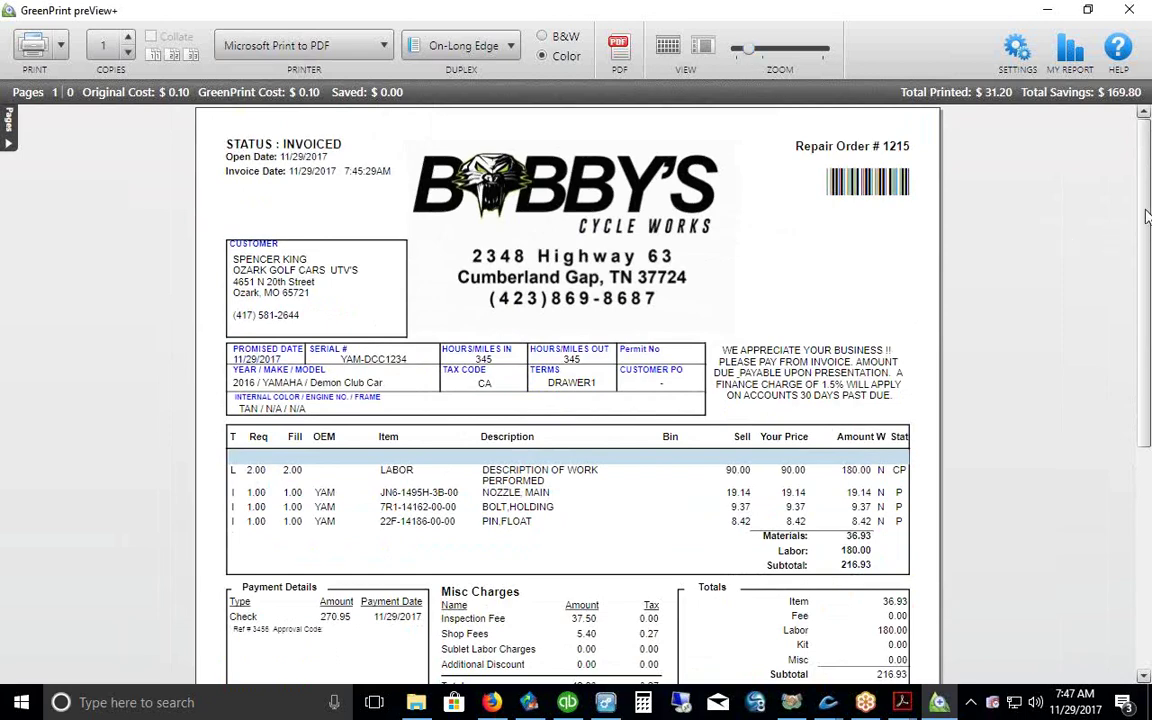
scroll(1148, 220, "down", 1)
scroll(1146, 200, "up", 1)
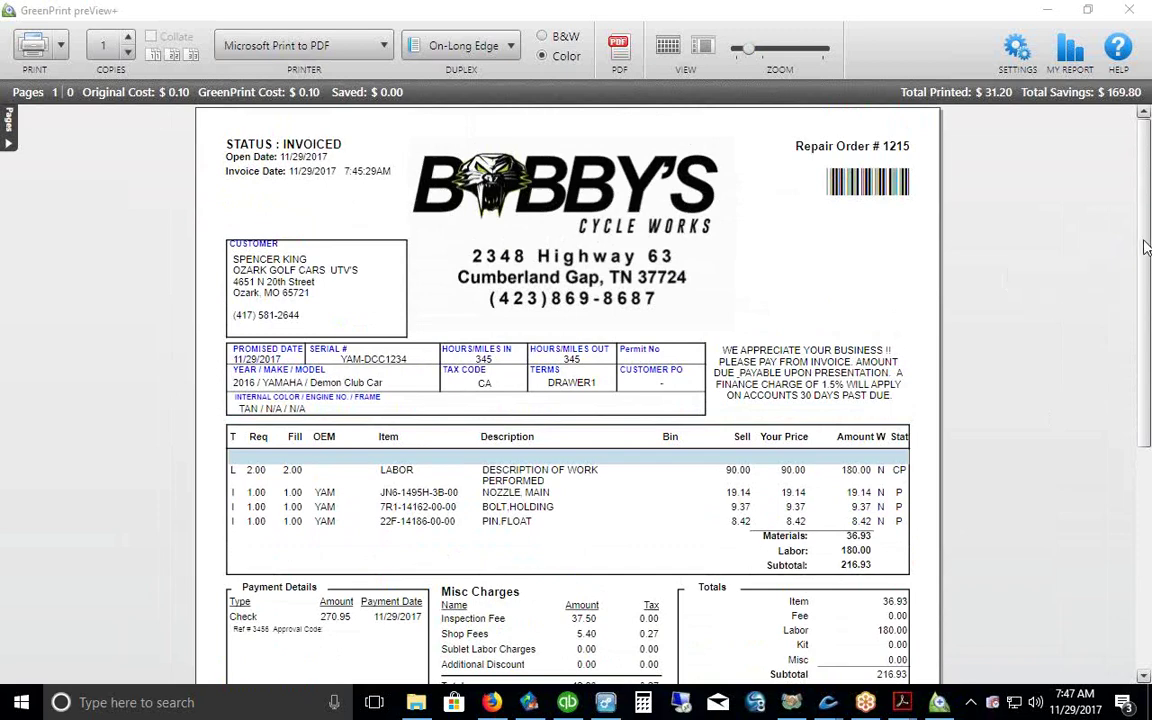
left_click_drag(1146, 248, 1141, 205)
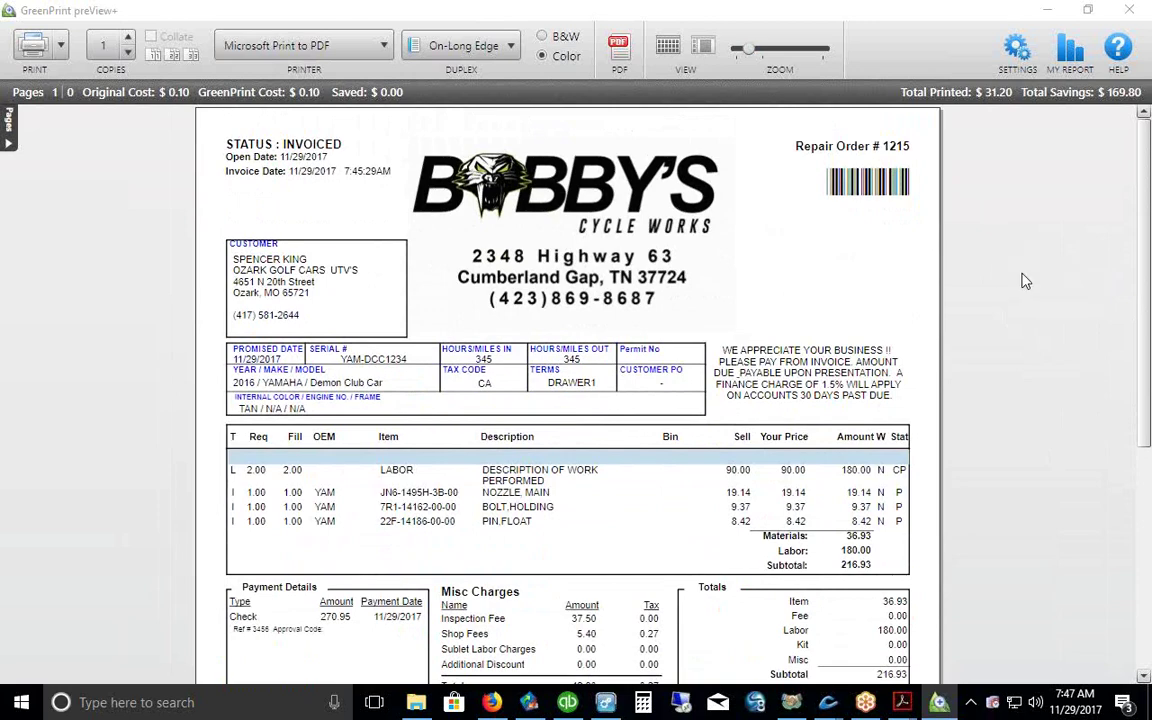
Step: Switch to QuickBooks and restart the Commander NE QuickBooks Interface over it
left_click(567, 702)
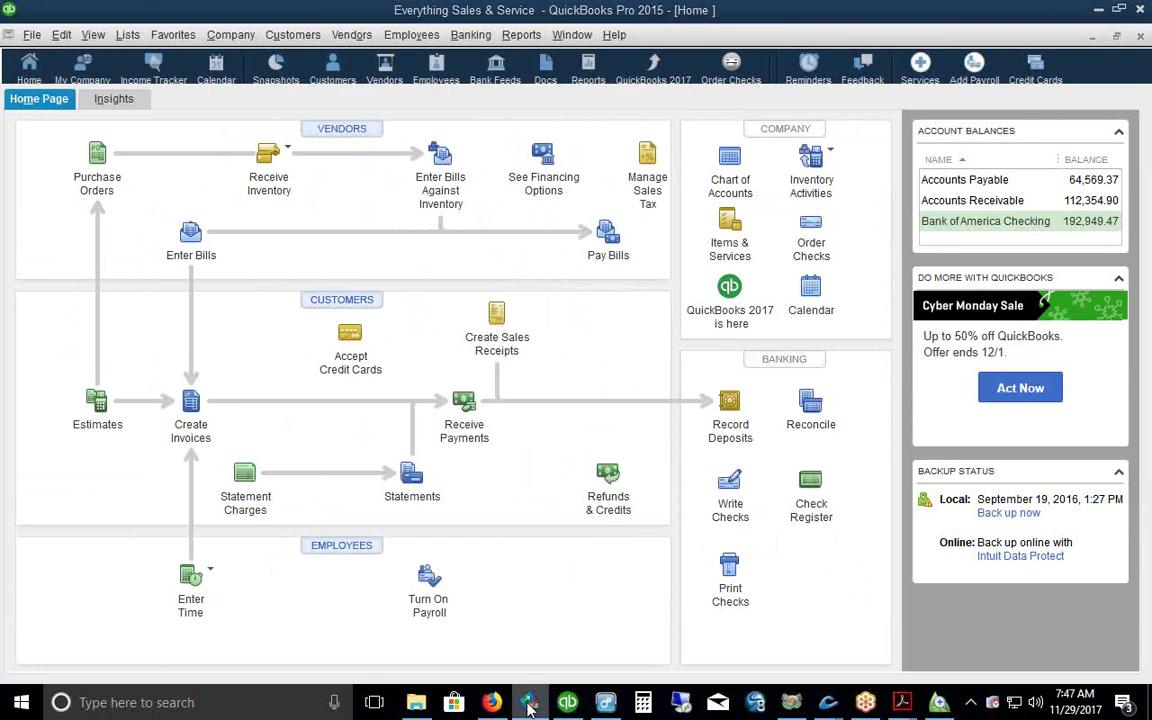
left_click(529, 703)
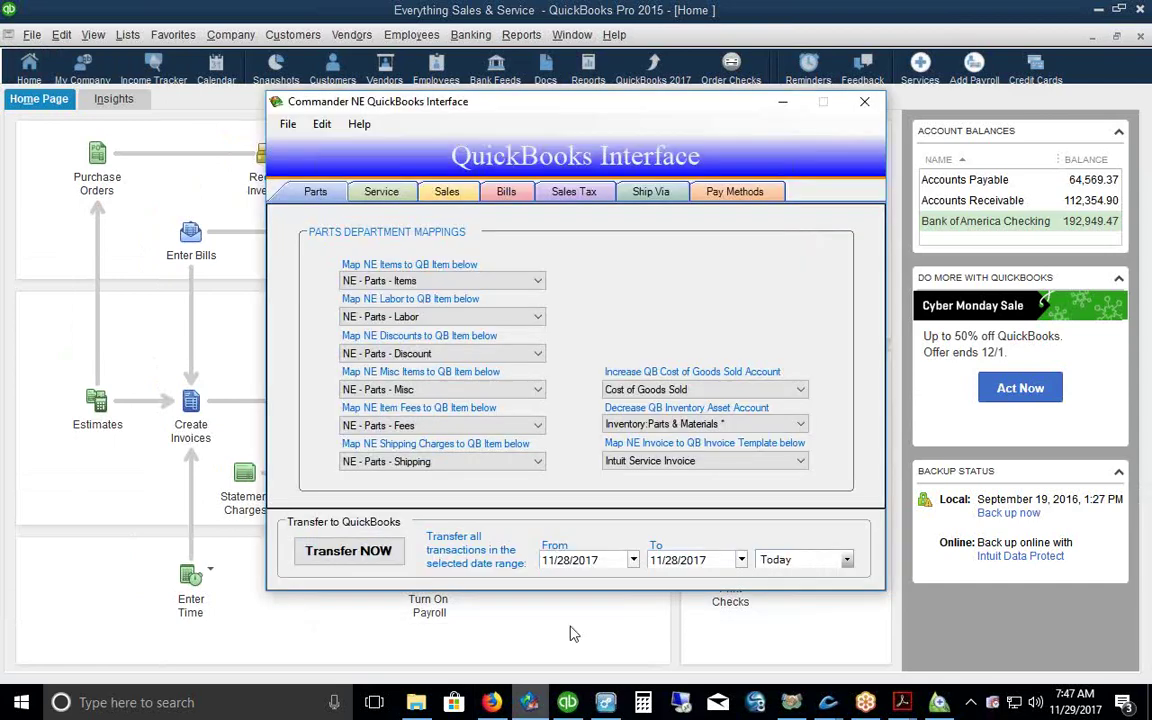
left_click(865, 101)
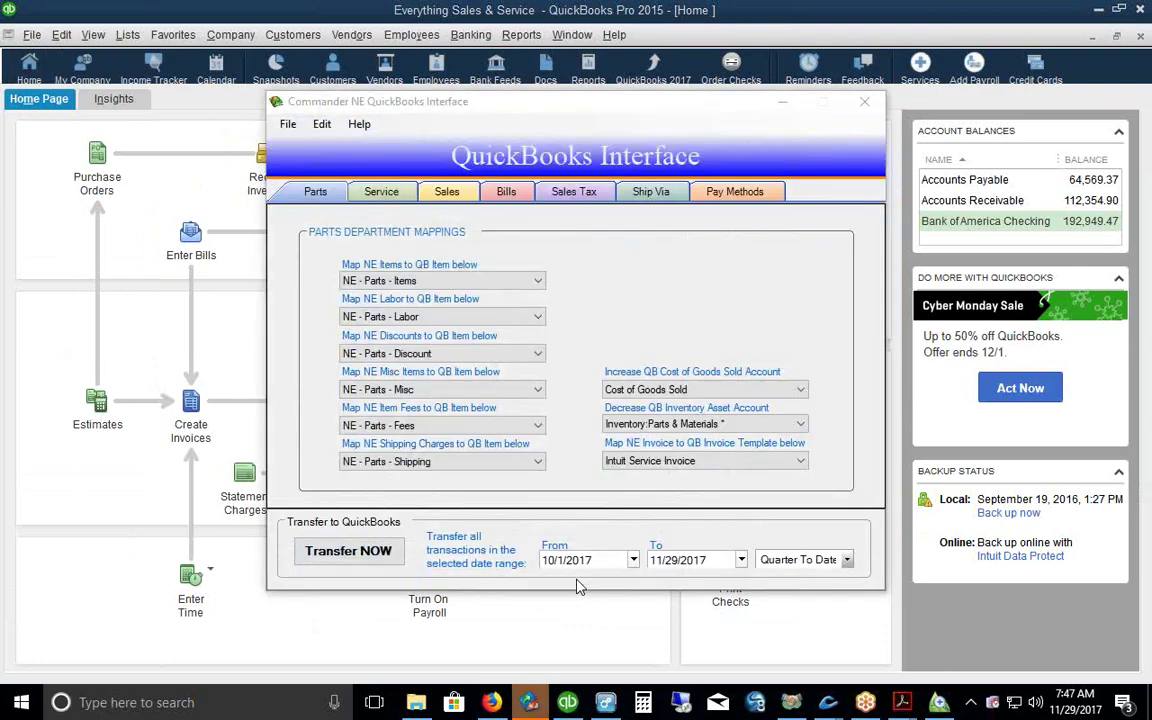
Step: Set the transfer date range to Today (11/29/2017) and transfer its transactions to QuickBooks
left_click(847, 560)
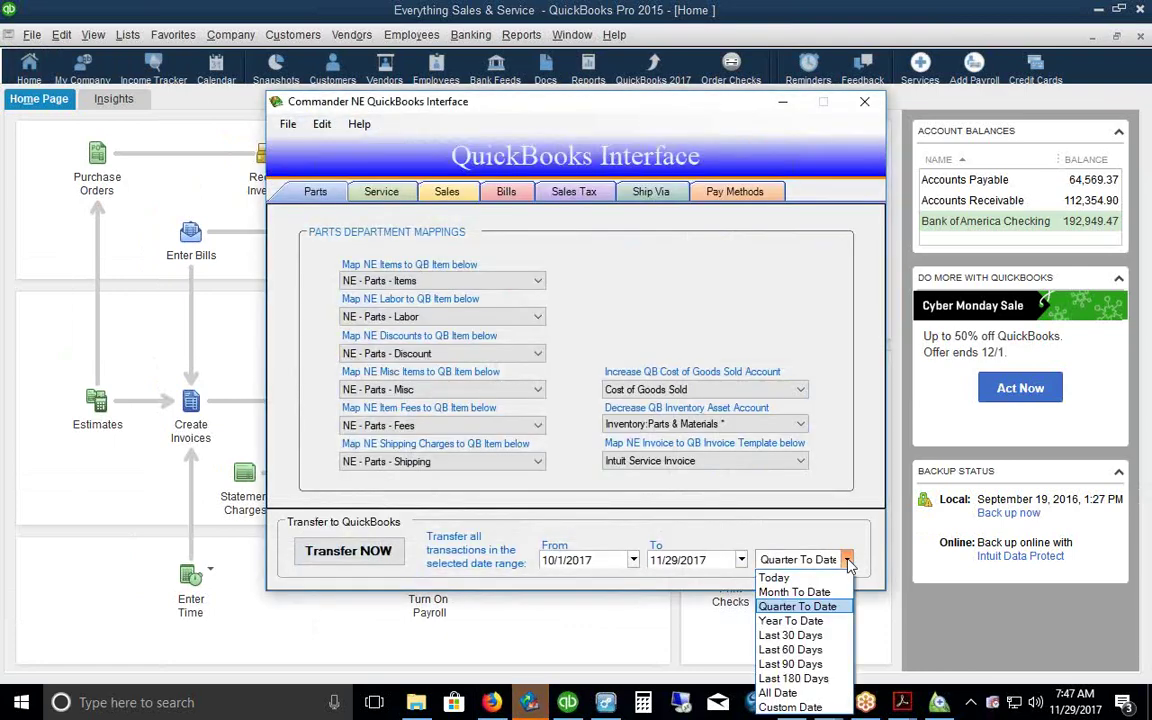
left_click(815, 579)
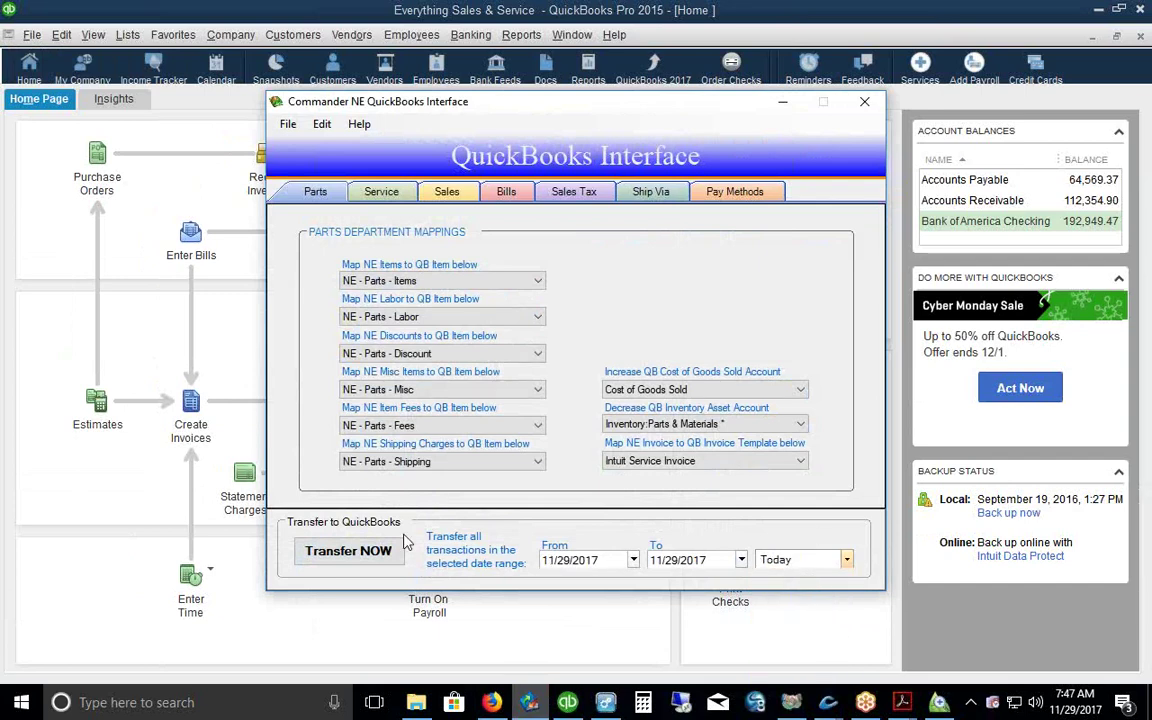
left_click(334, 562)
left_click(645, 457)
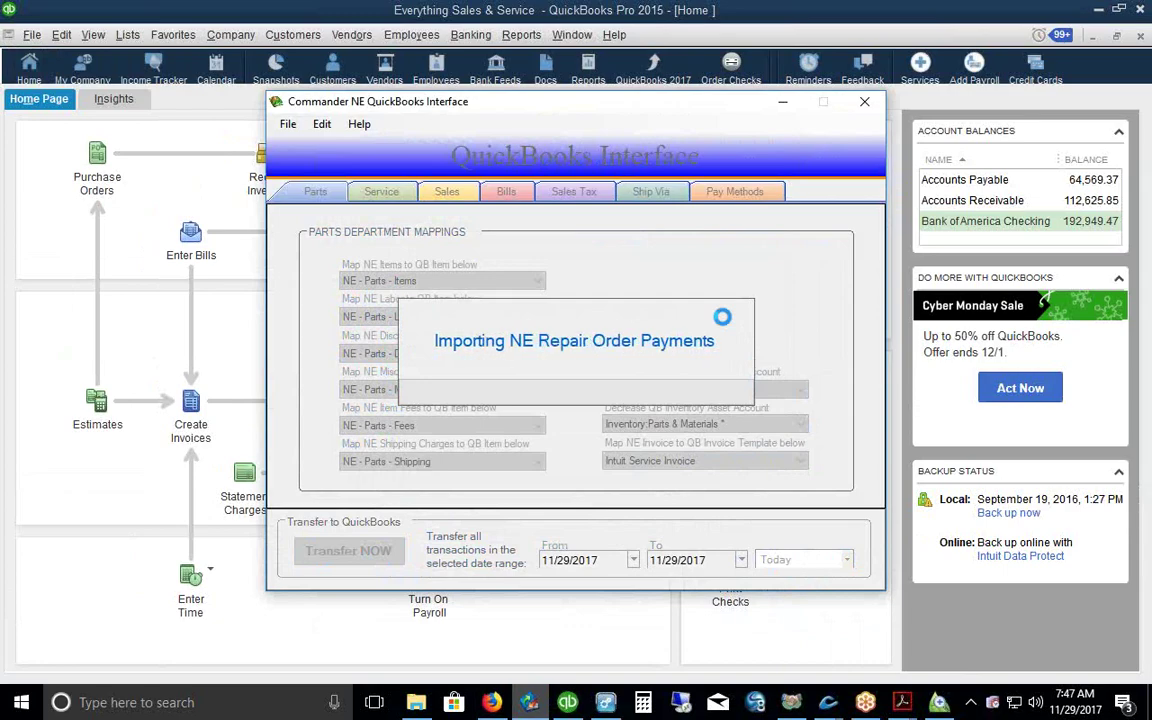
Step: Dismiss the transfer notice, minimize the QuickBooks Interface, and cancel the leftover invoice print job in GreenPrint
left_click(735, 418)
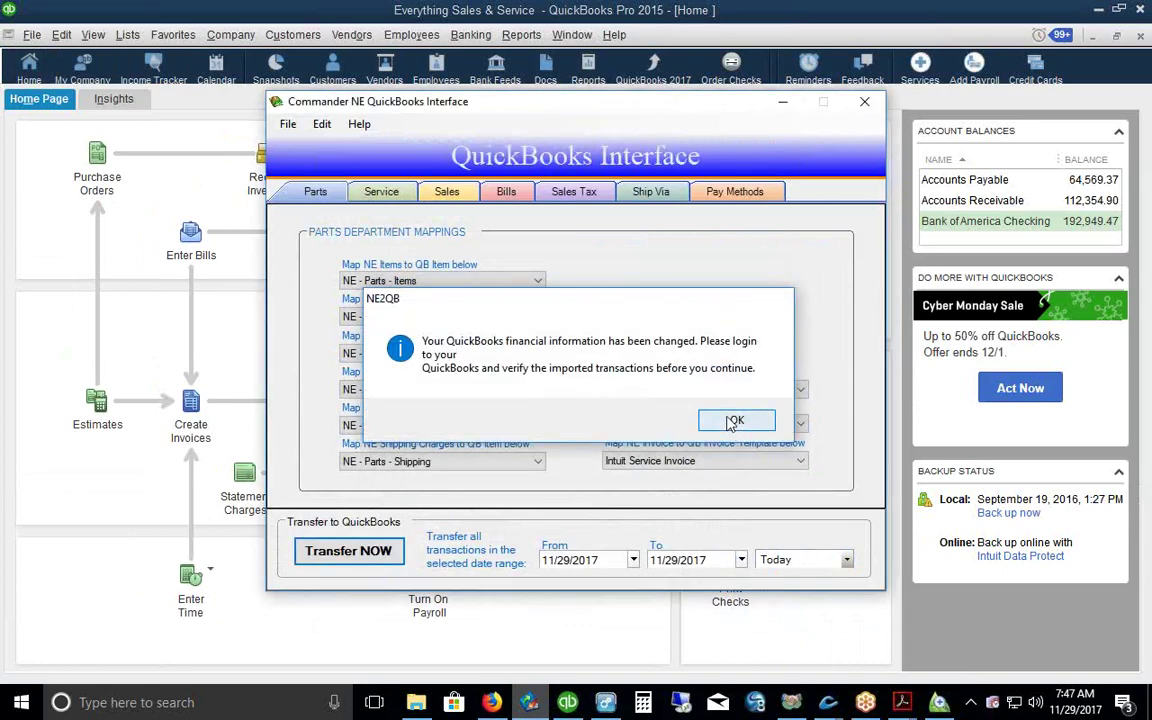
left_click(783, 102)
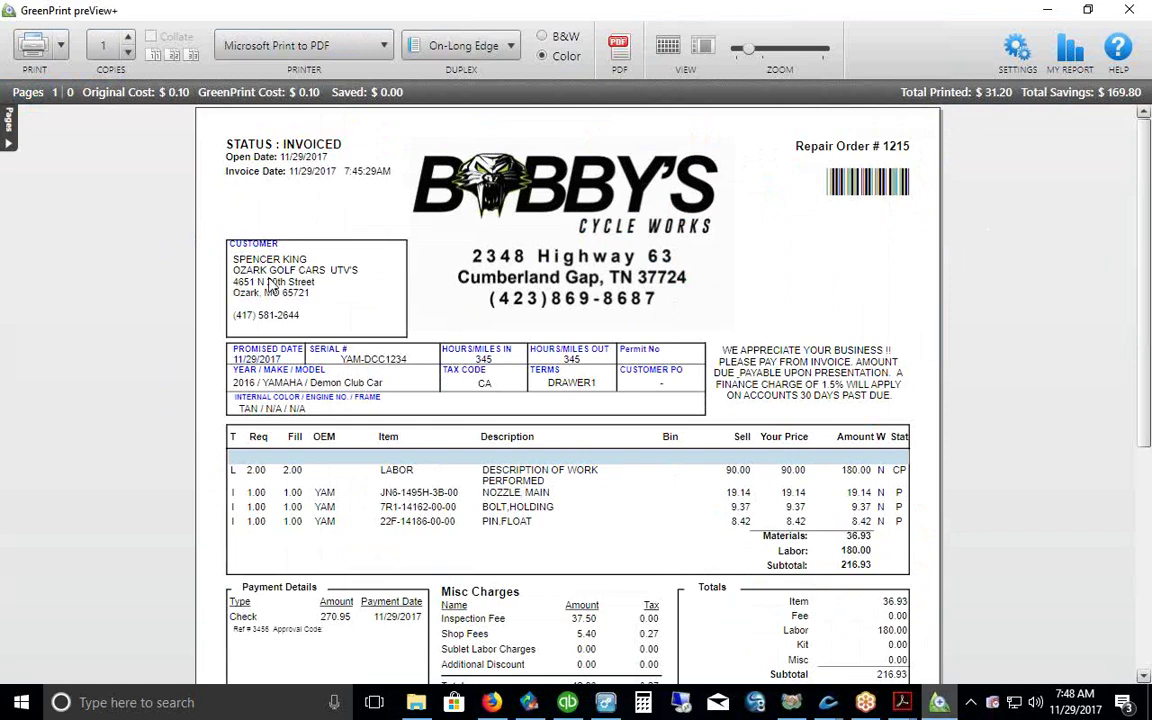
left_click(1130, 12)
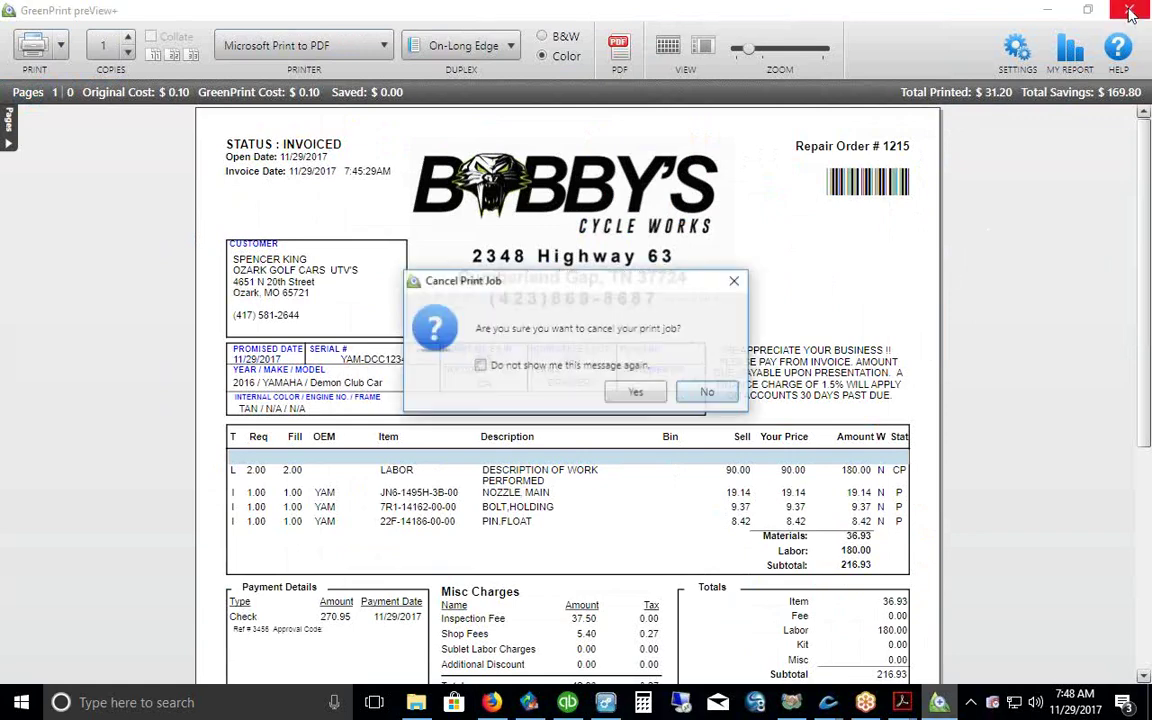
left_click(628, 391)
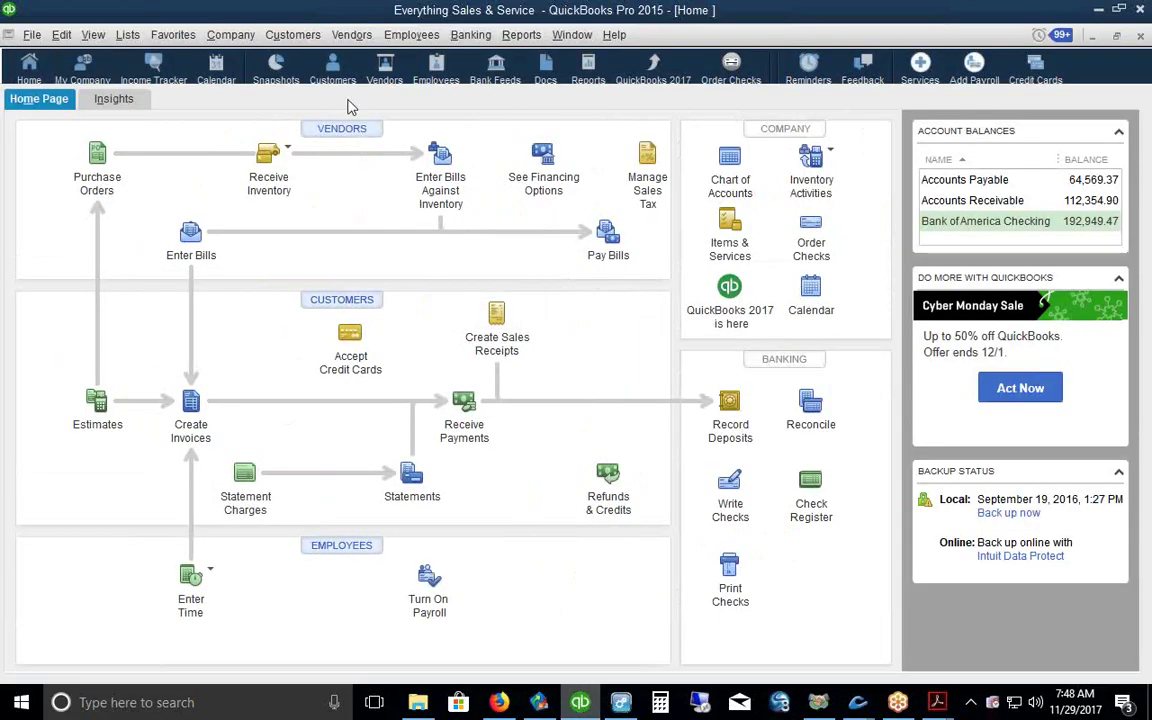
Step: Open the QuickBooks Customer Center, sort the customers by last name, and select Ozark Golf Cars & UTV's
left_click(290, 35)
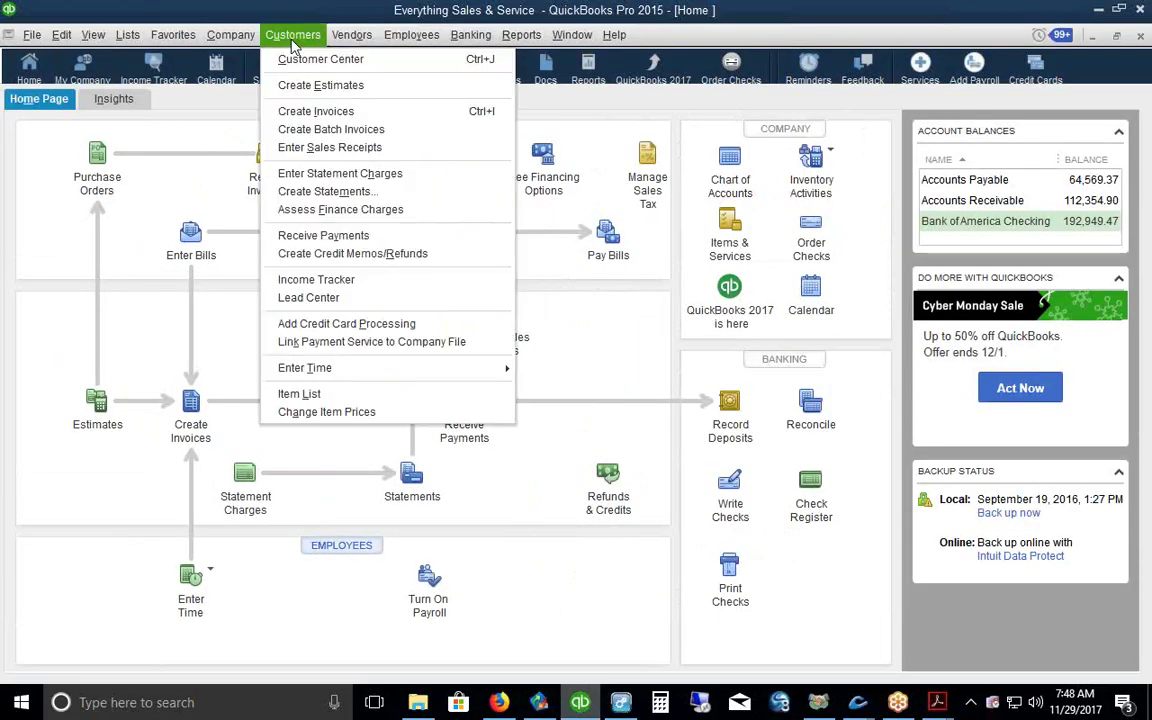
left_click(300, 60)
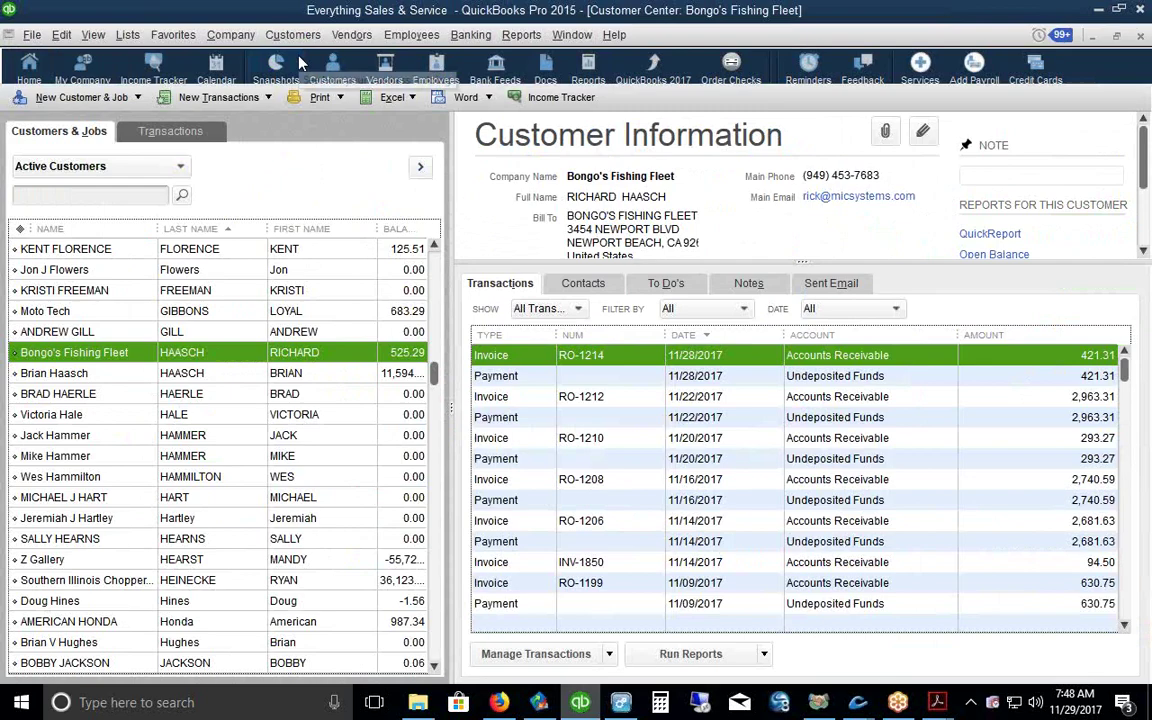
left_click(229, 229)
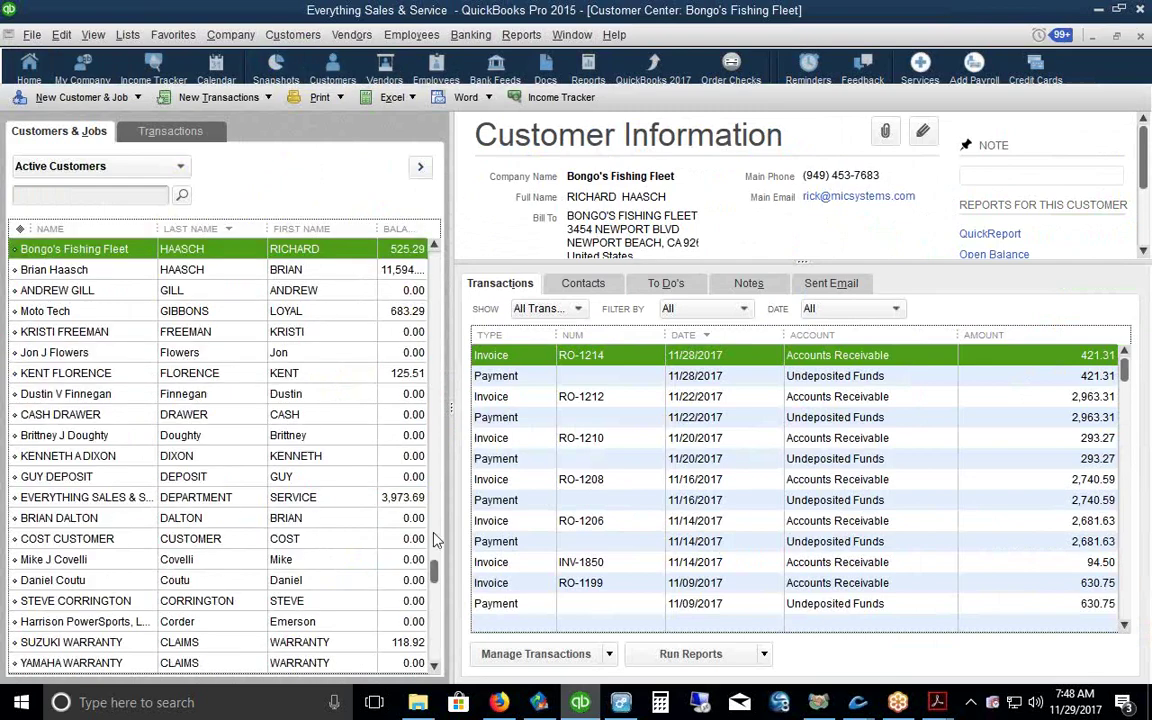
scroll(433, 545, "up", 4)
scroll(433, 545, "down", 1)
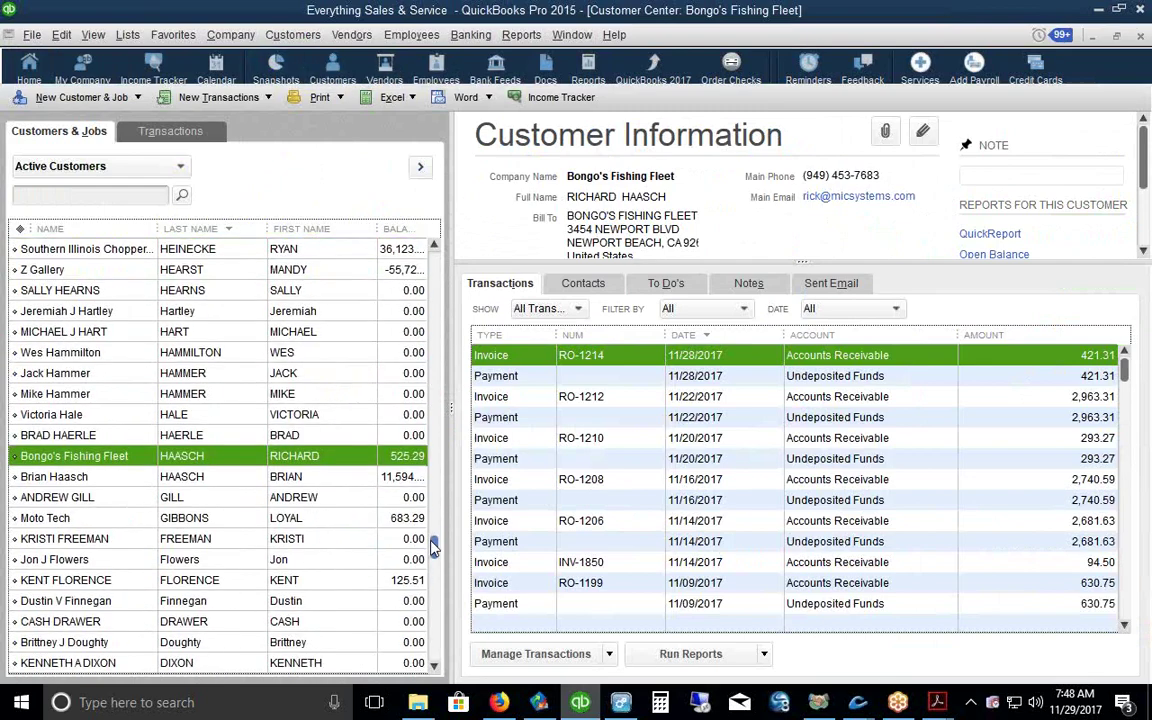
left_click(232, 229)
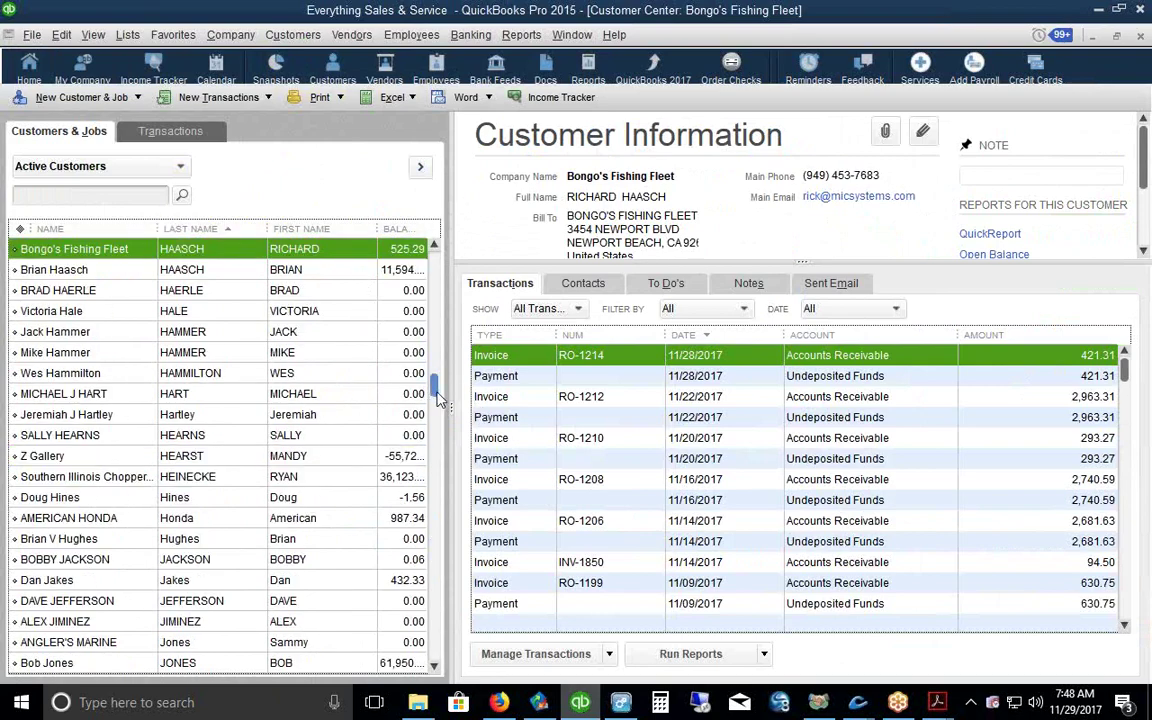
left_click_drag(437, 393, 437, 416)
left_click_drag(435, 415, 435, 442)
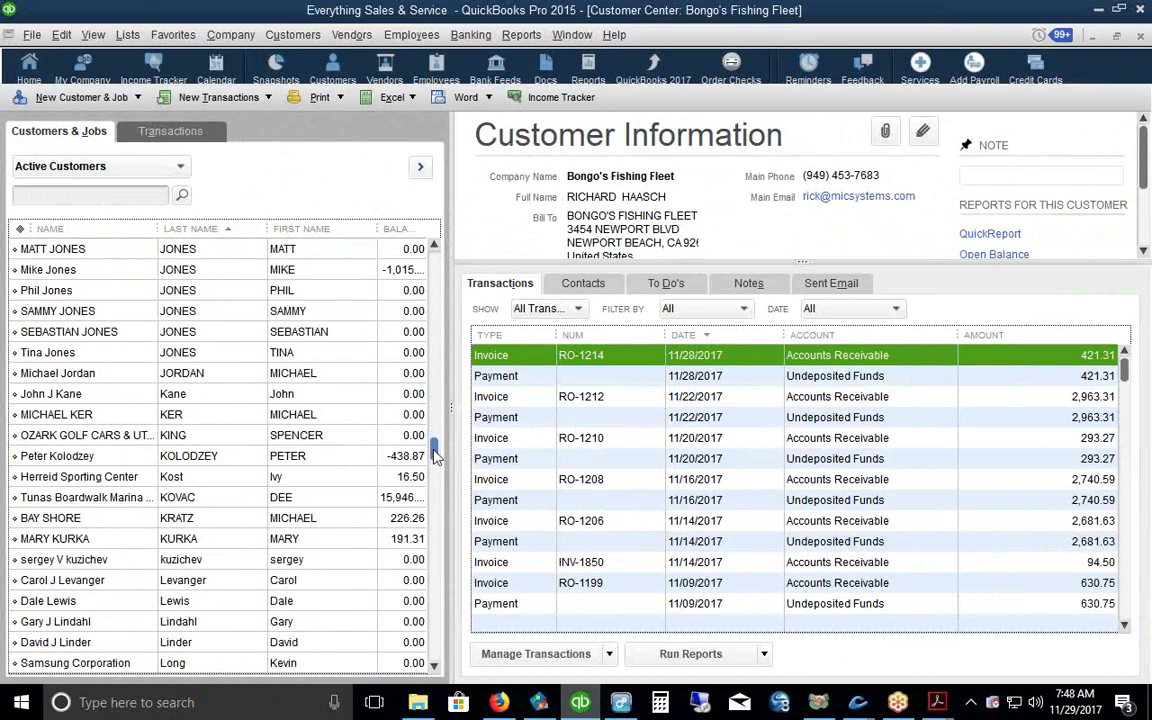
left_click(210, 435)
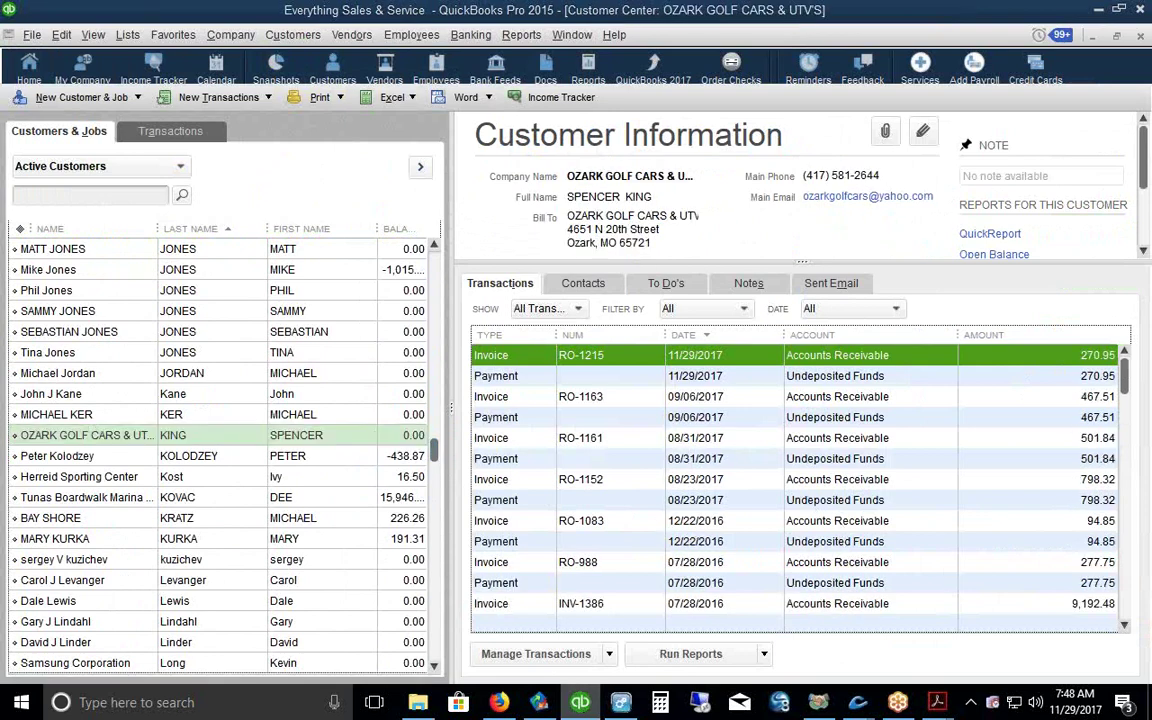
Step: Open the customer's 11/29/2017 repair order invoice and highlight the NOZZLE, MAIN line description
left_click_drag(552, 372, 622, 368)
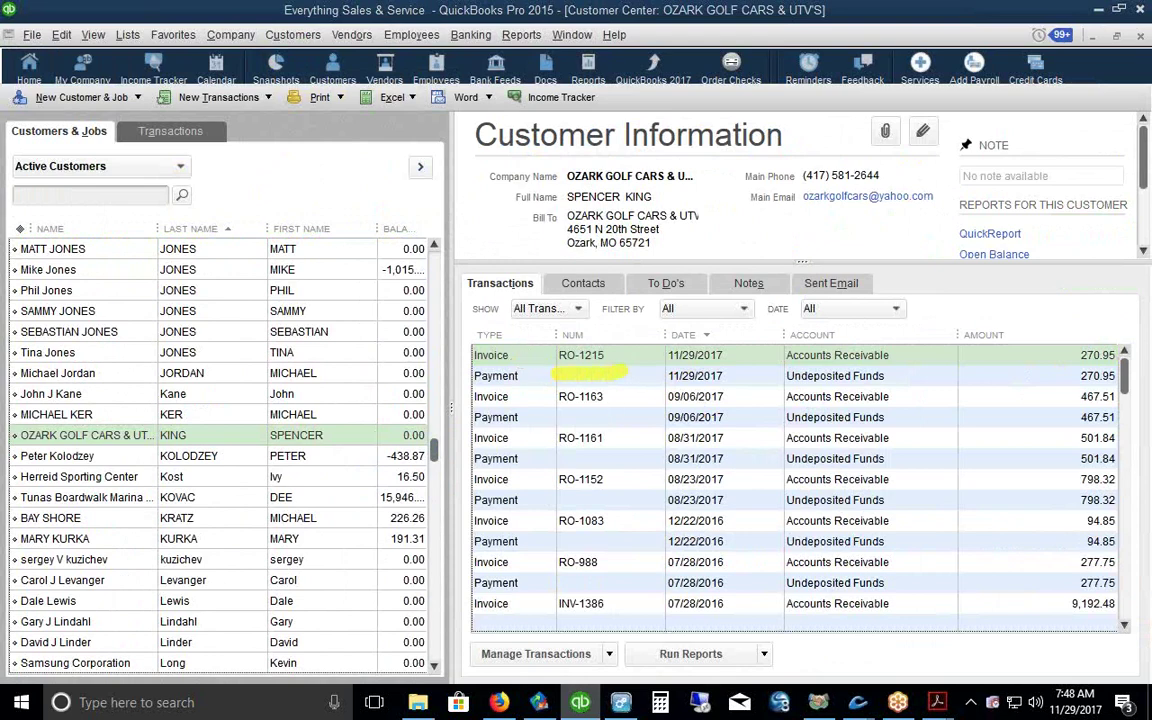
key("Escape")
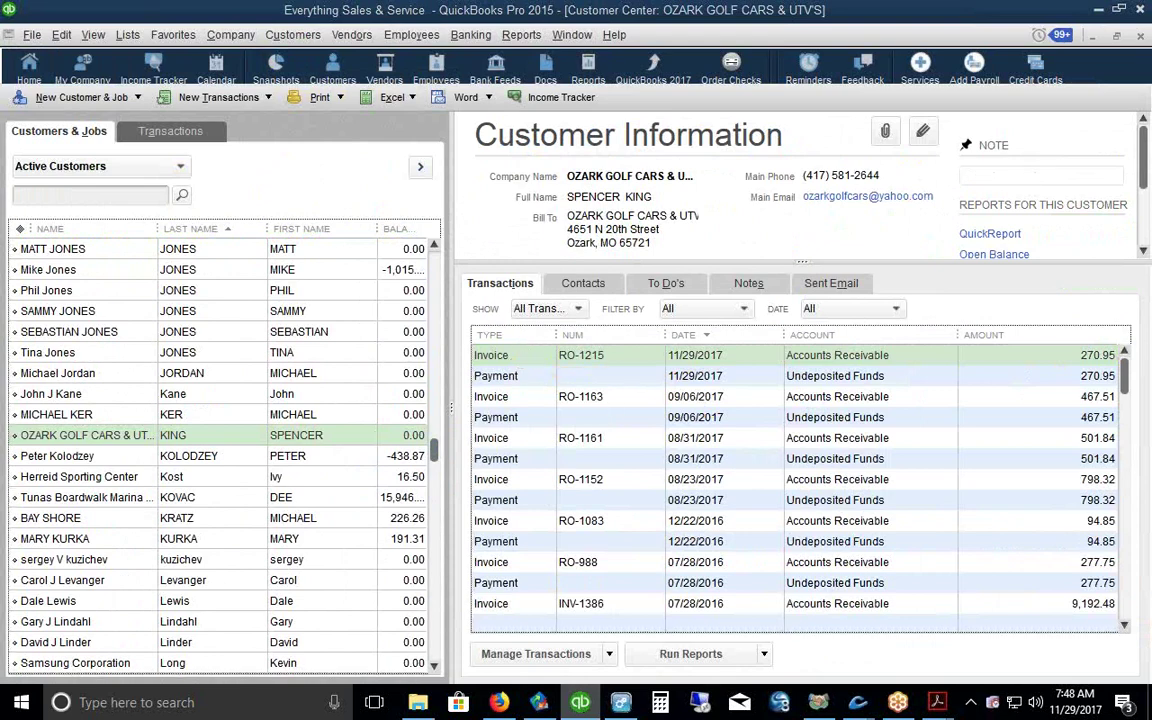
left_click(620, 362)
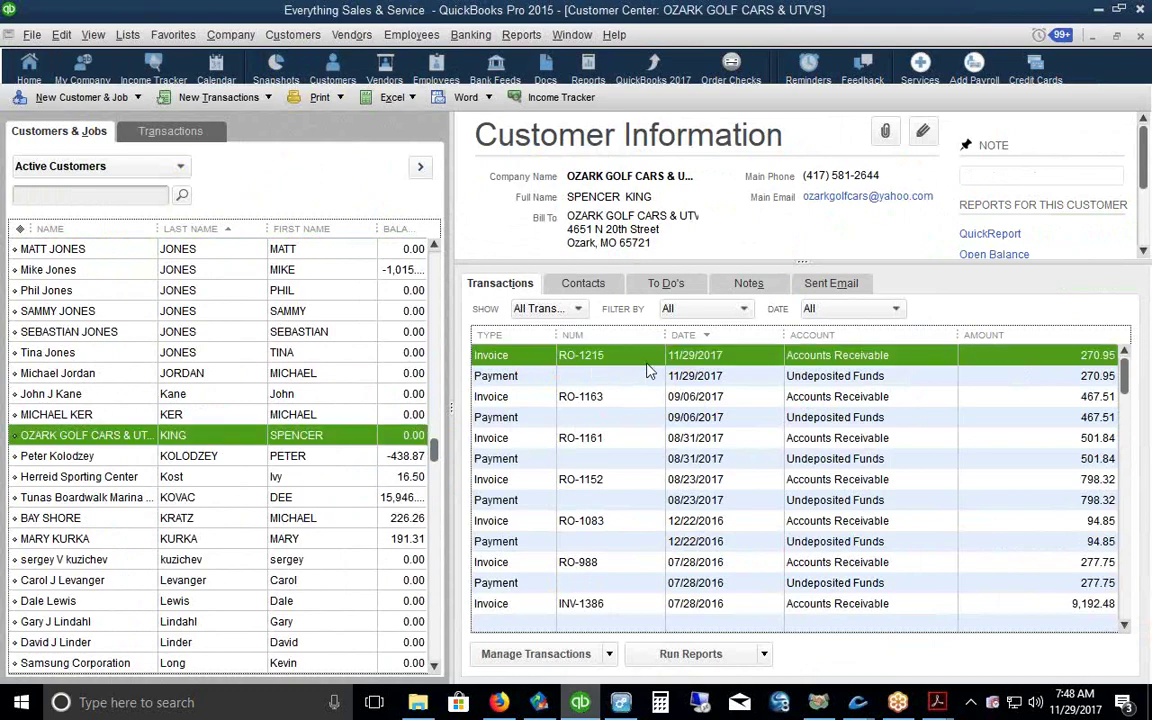
double_click(620, 362)
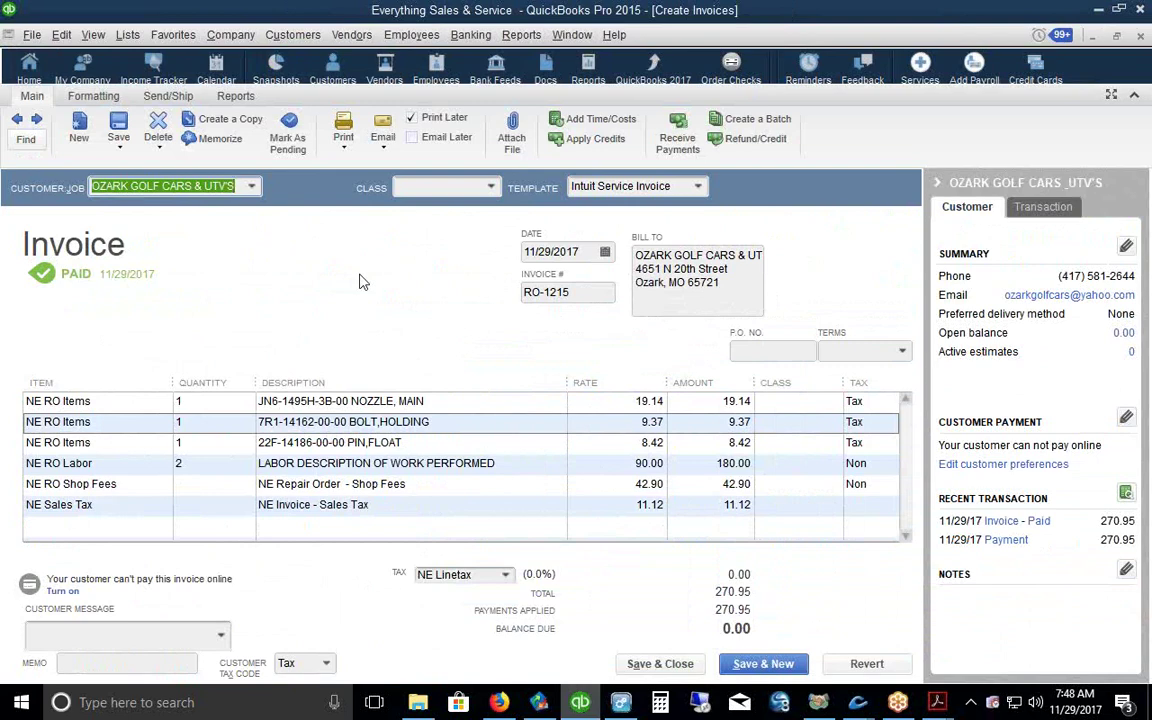
left_click(428, 400)
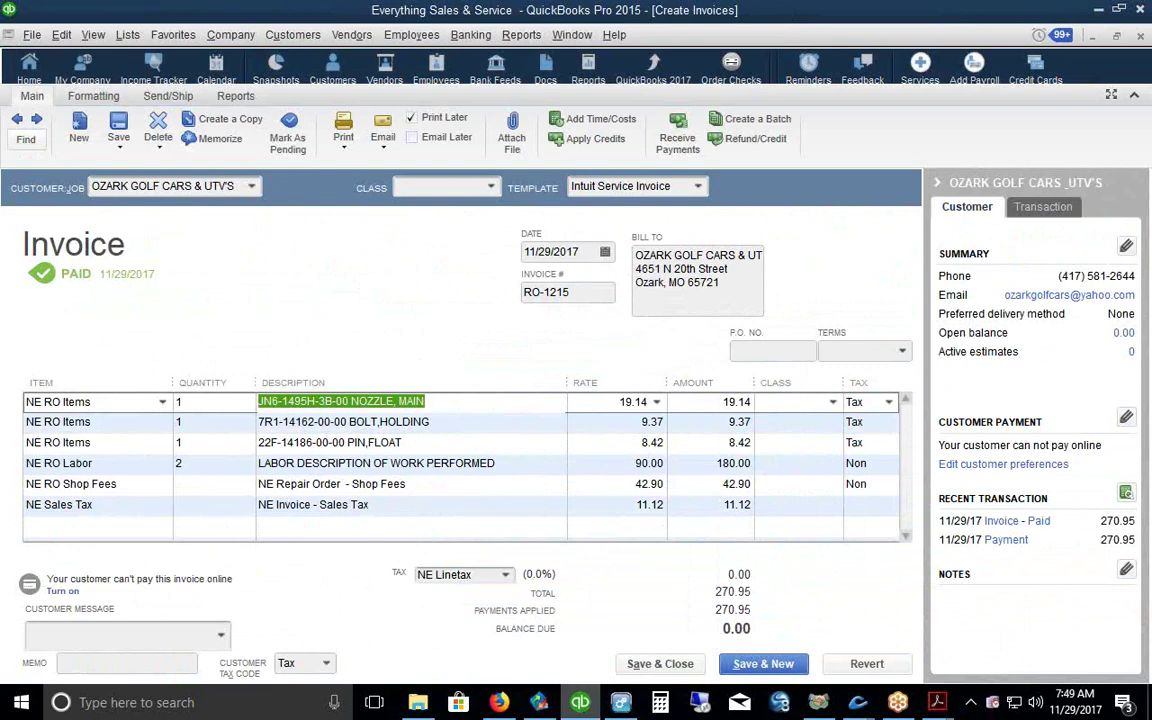
left_click(428, 400)
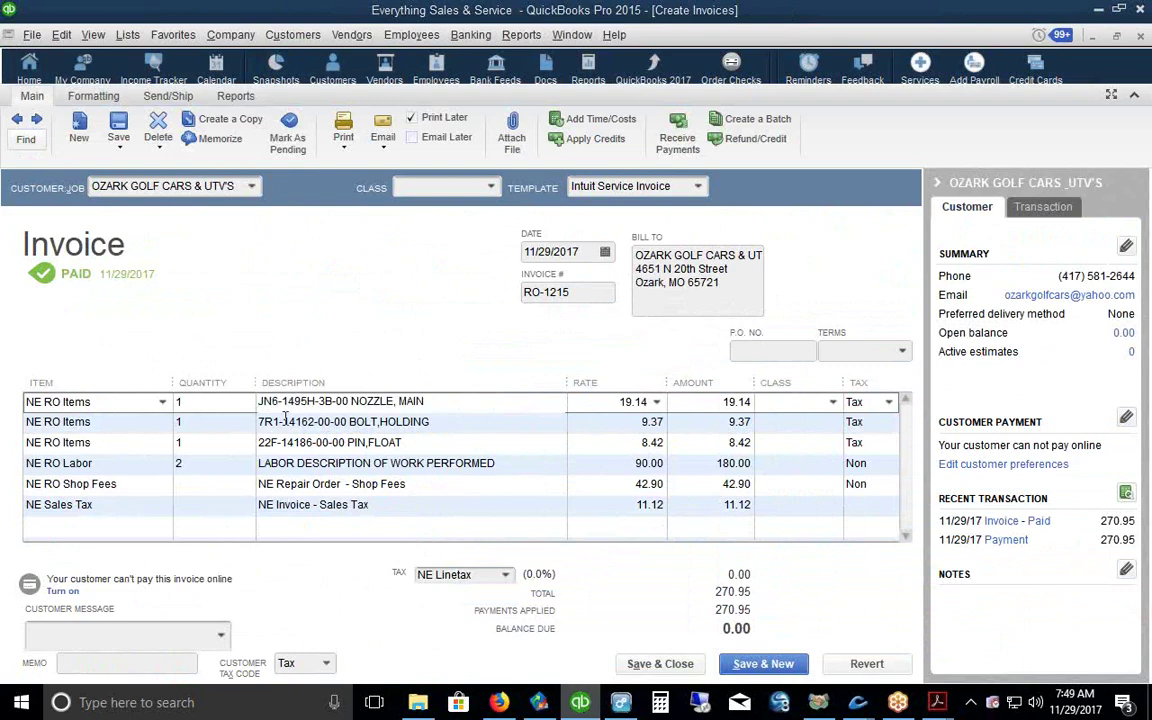
left_click_drag(259, 401, 430, 400)
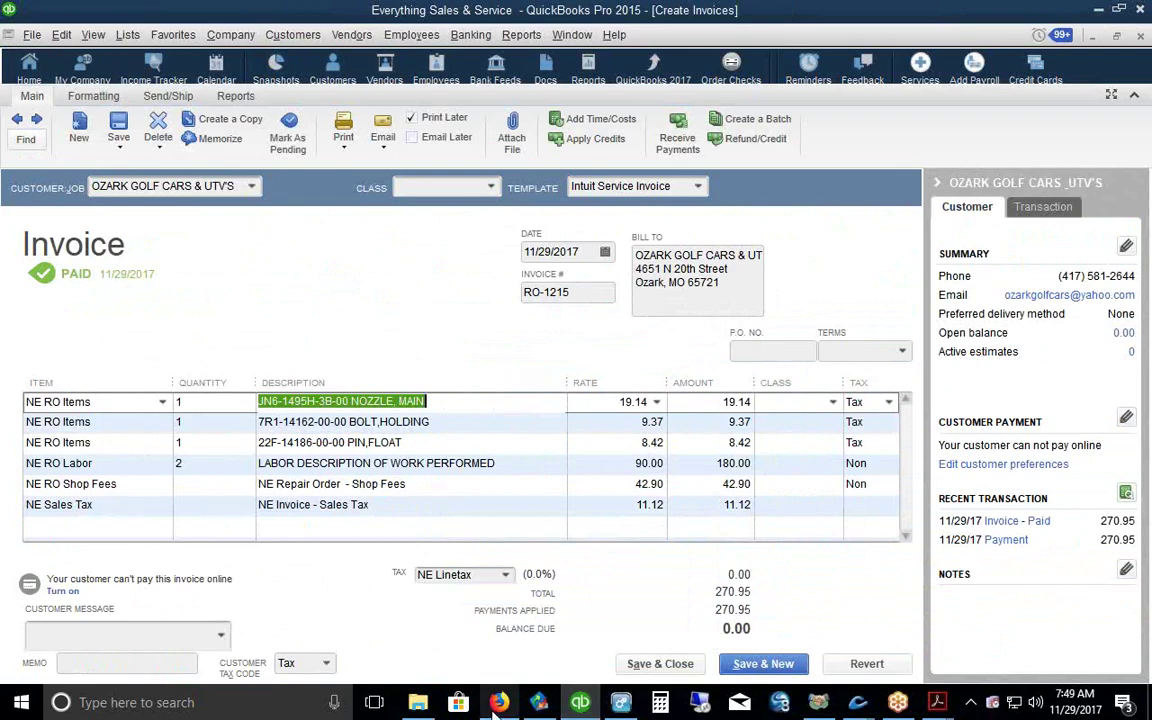
Step: Switch to Firefox and search the web in a new tab for "QB PRO ITEM LIMIT"
key("alt+Tab")
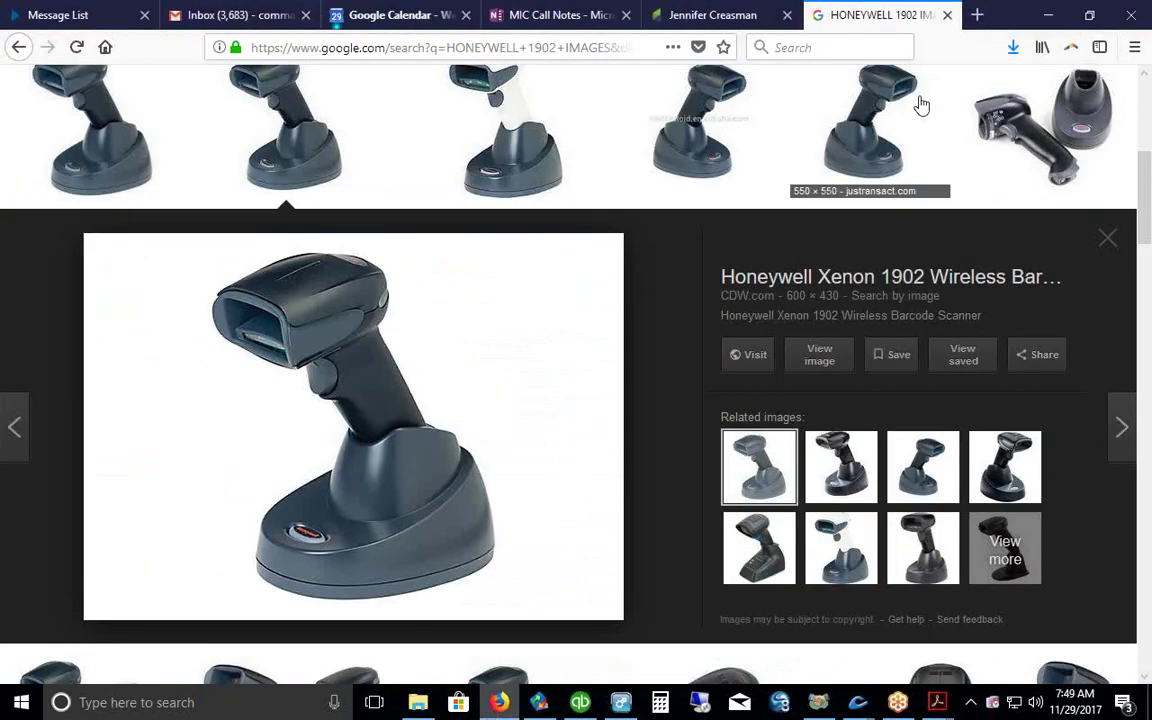
left_click(977, 14)
left_click(349, 117)
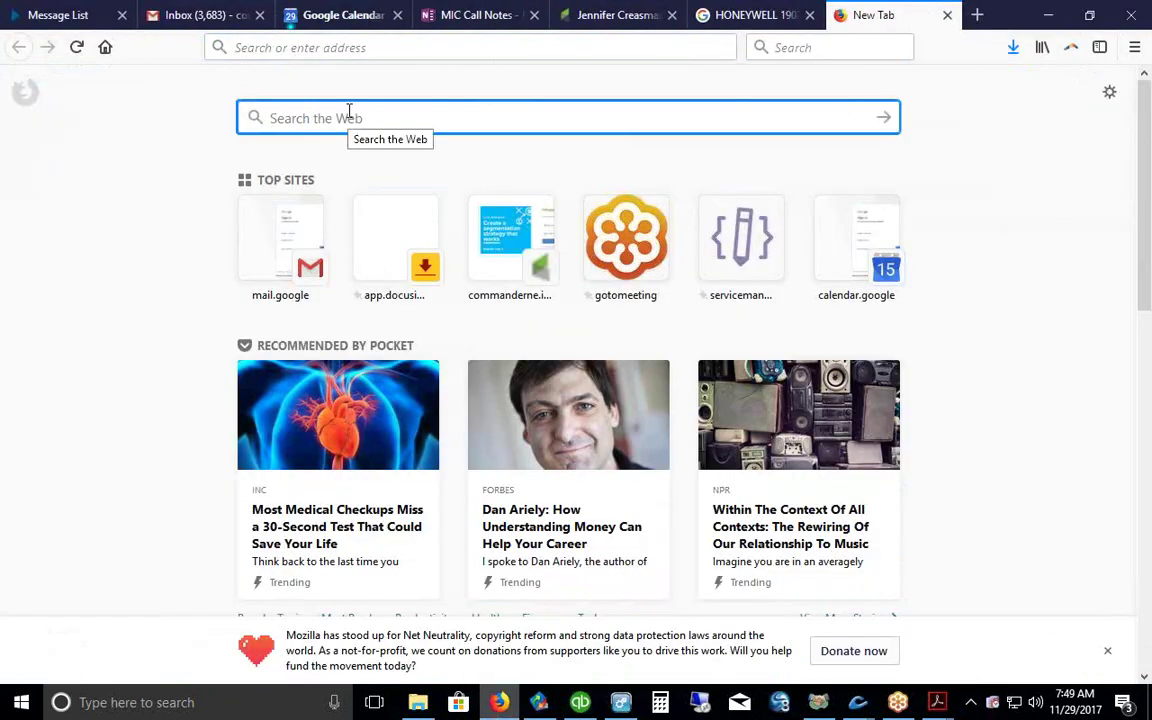
type("QB")
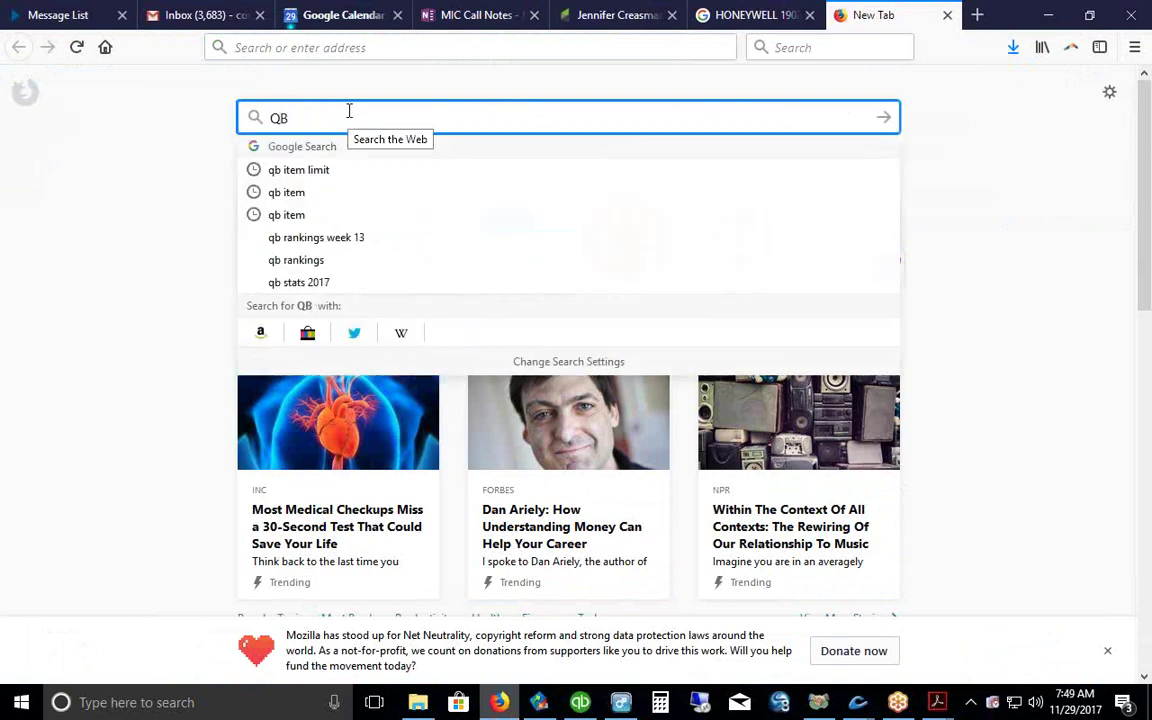
type(" PRO ")
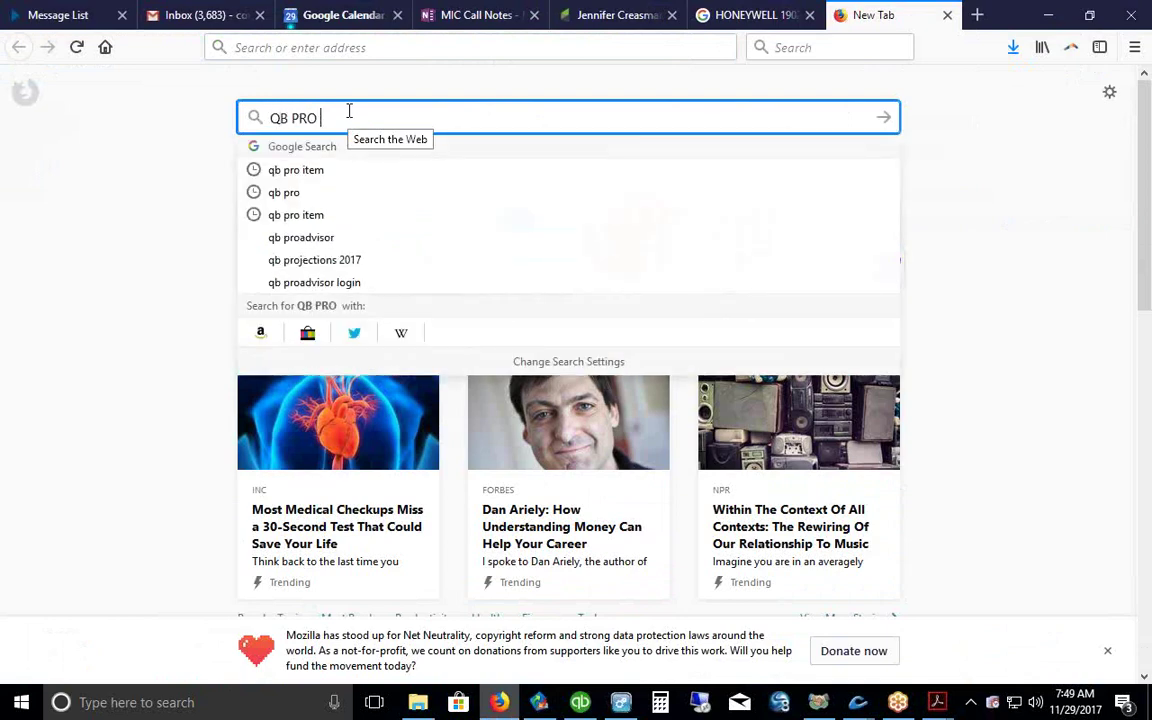
type("ITEM")
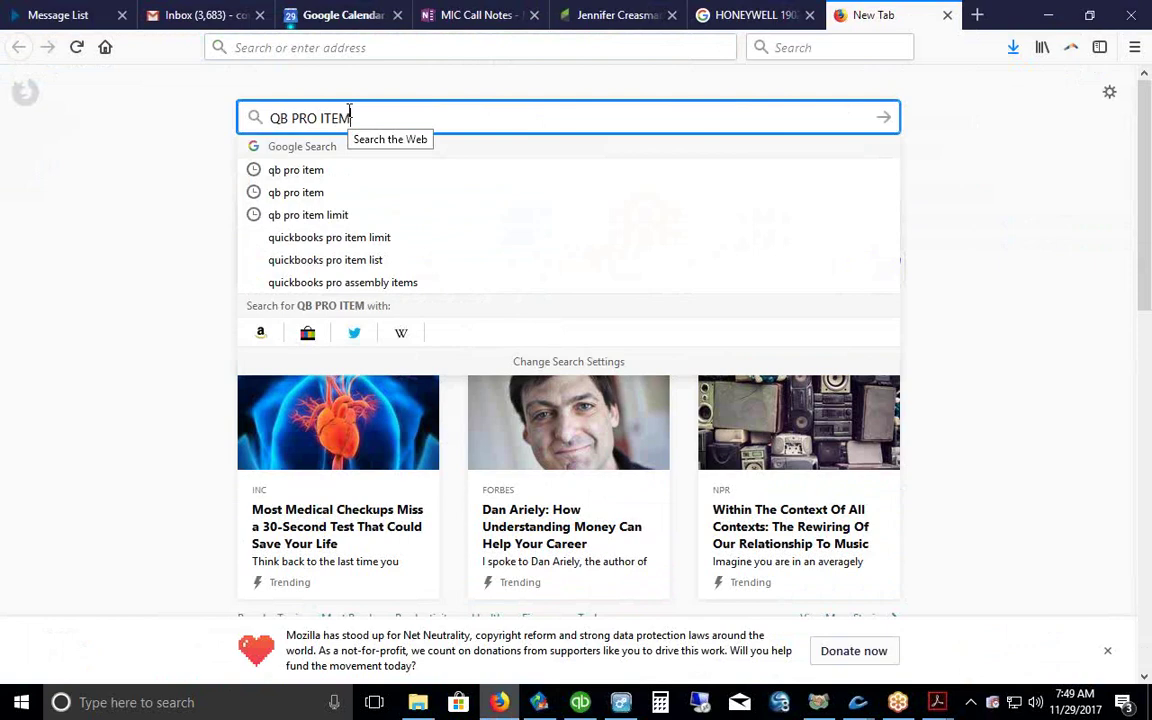
type(" LIMIT")
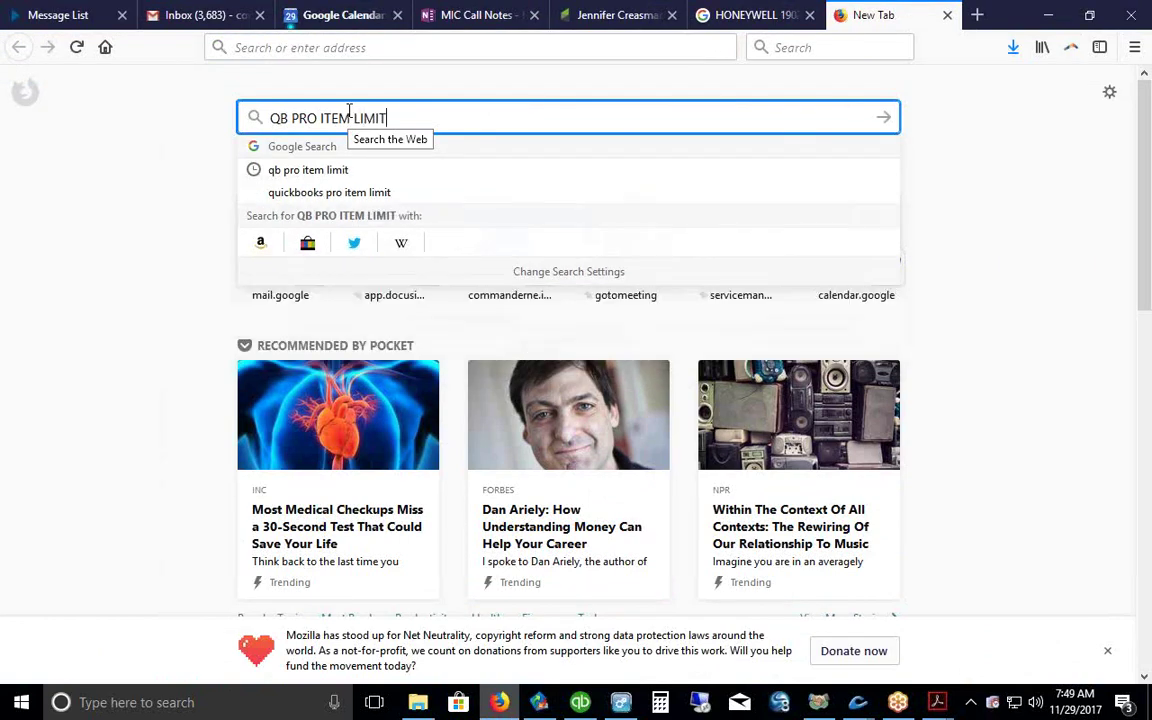
key("Return")
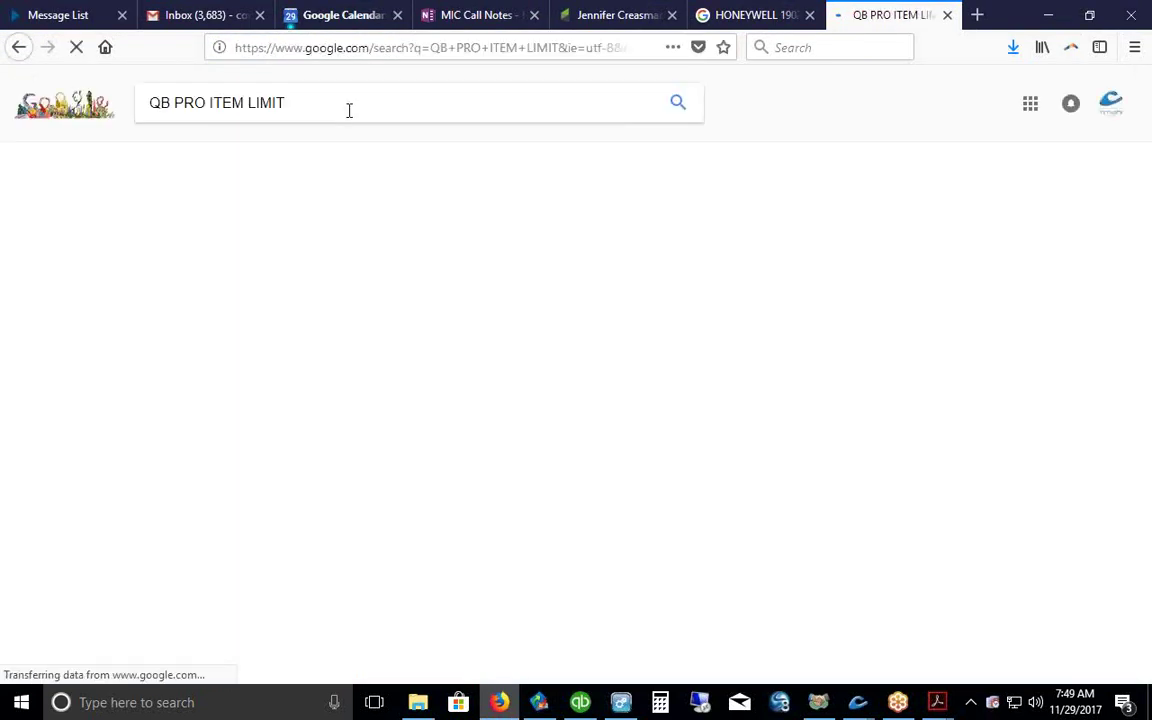
Step: Look through the search results and highlight the title "Are you Pushing the 14,500 Limit in QuickBooks"
scroll(116, 264, "down", 3)
scroll(116, 264, "down", 5)
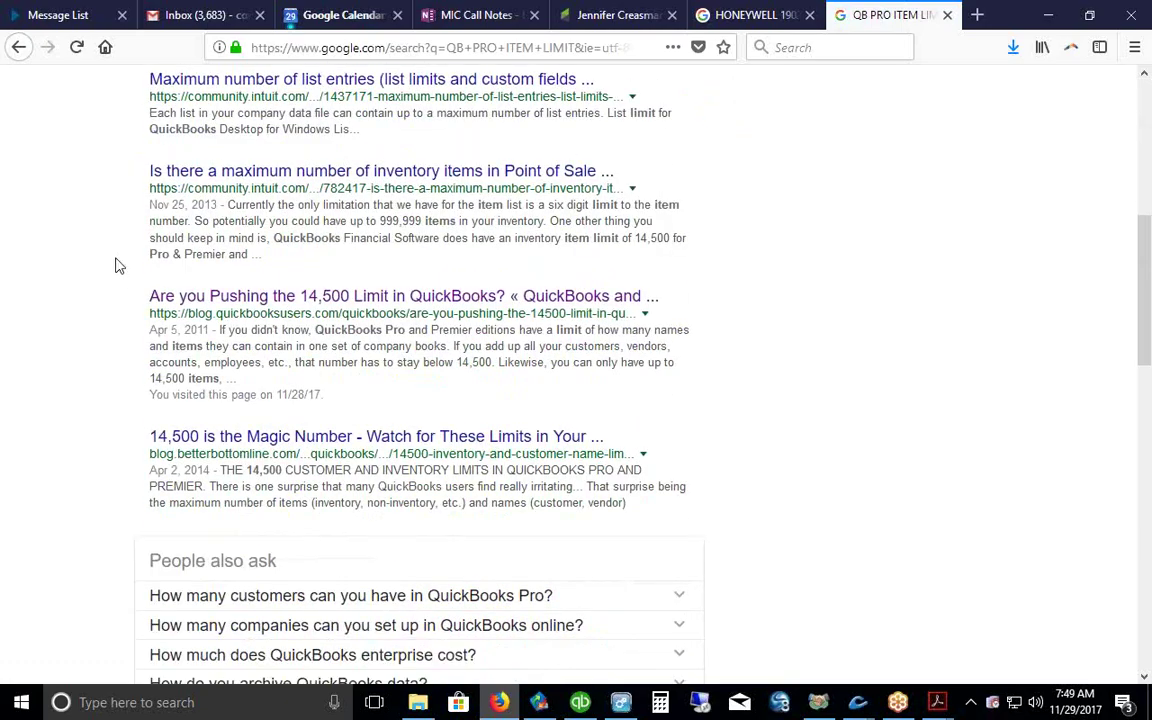
scroll(116, 264, "down", 3)
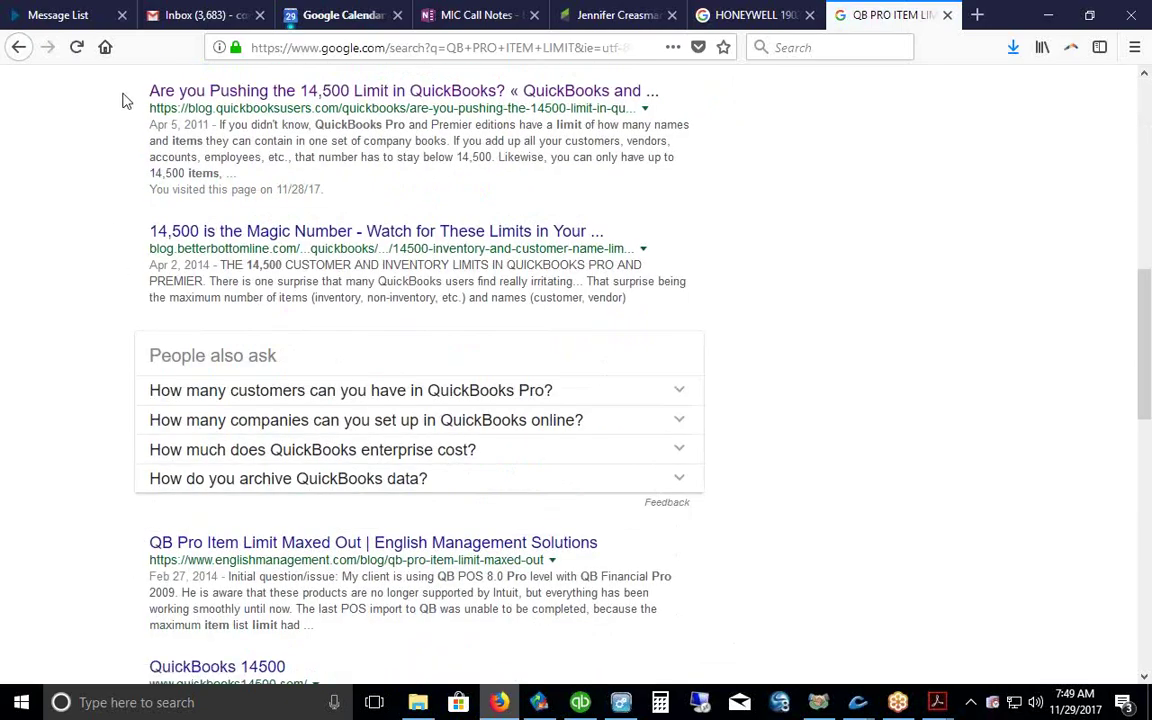
left_click_drag(146, 92, 495, 100)
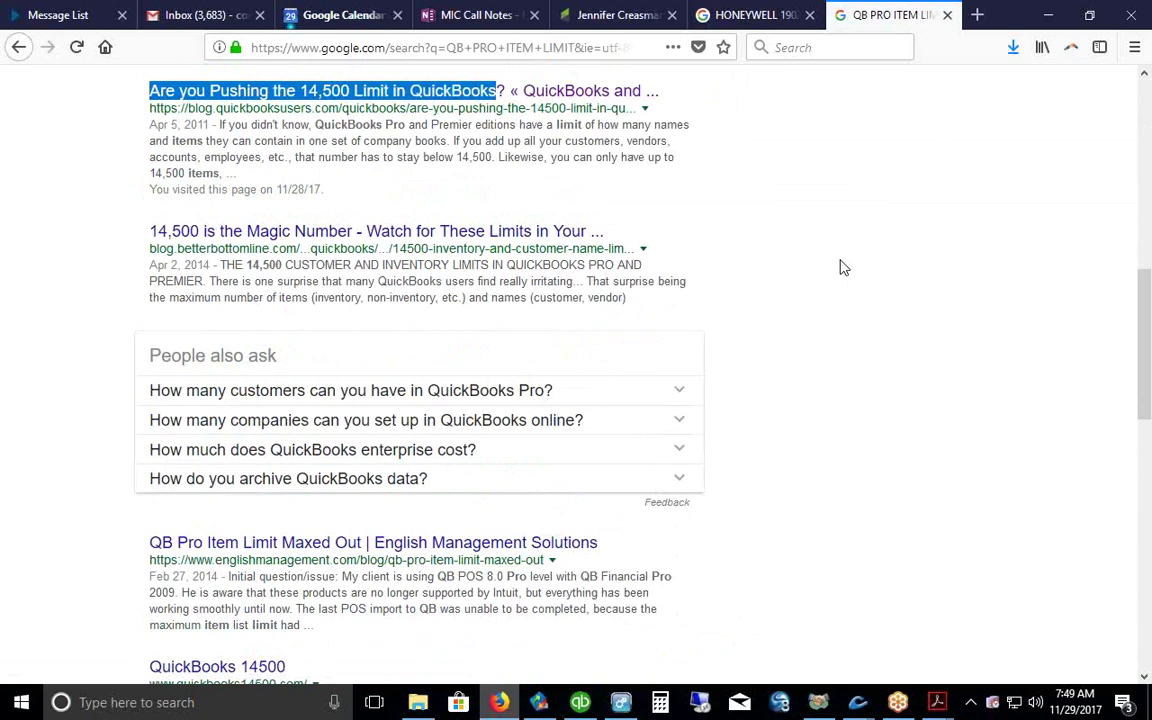
Step: Switch back to the QuickBooks invoice and highlight the descriptions of the nozzle and bolt lines in turn
left_click(580, 703)
left_click(458, 403)
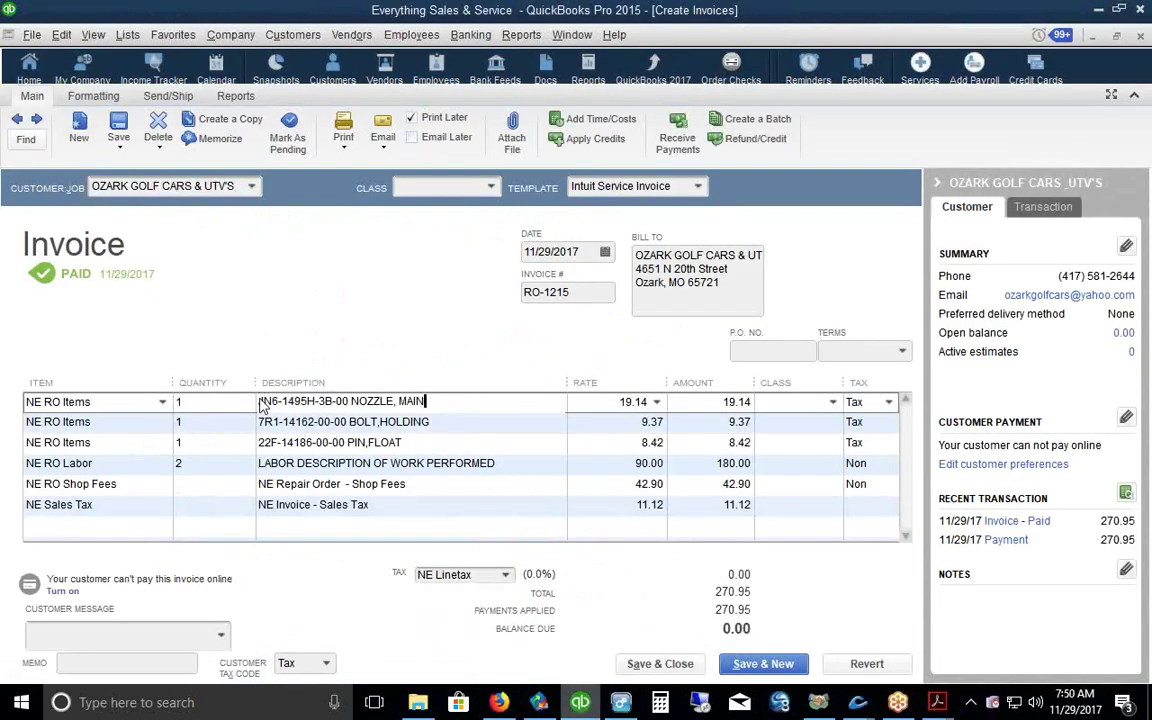
left_click_drag(258, 401, 436, 402)
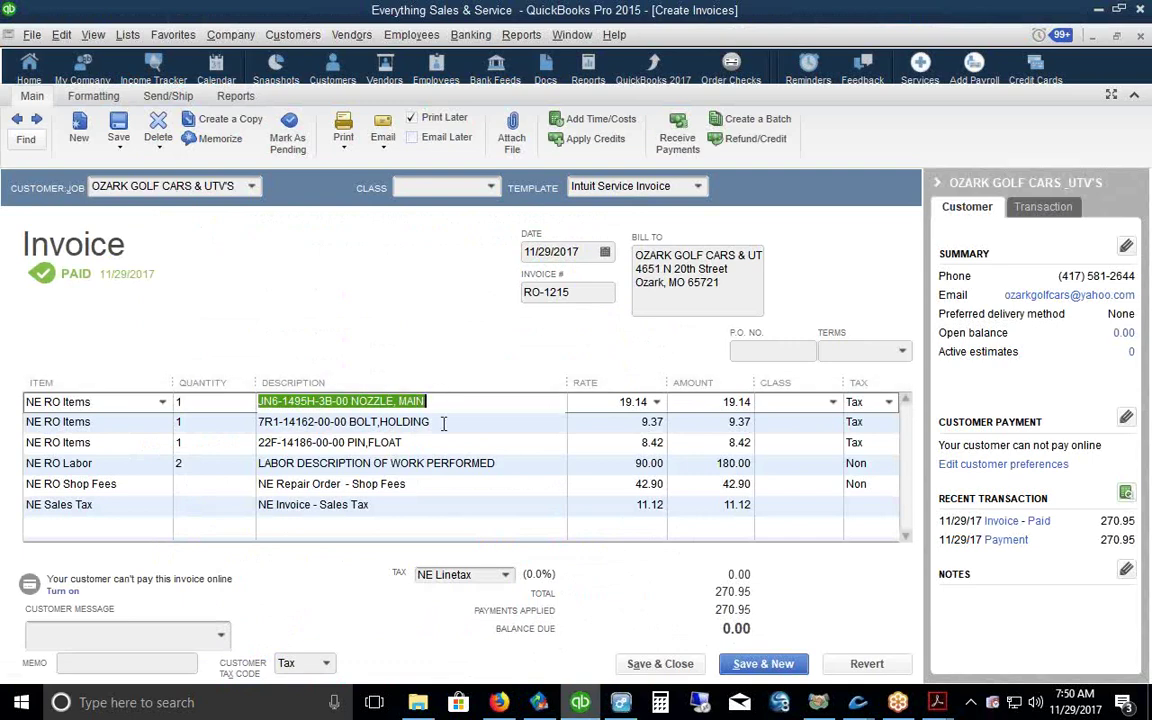
key("Down")
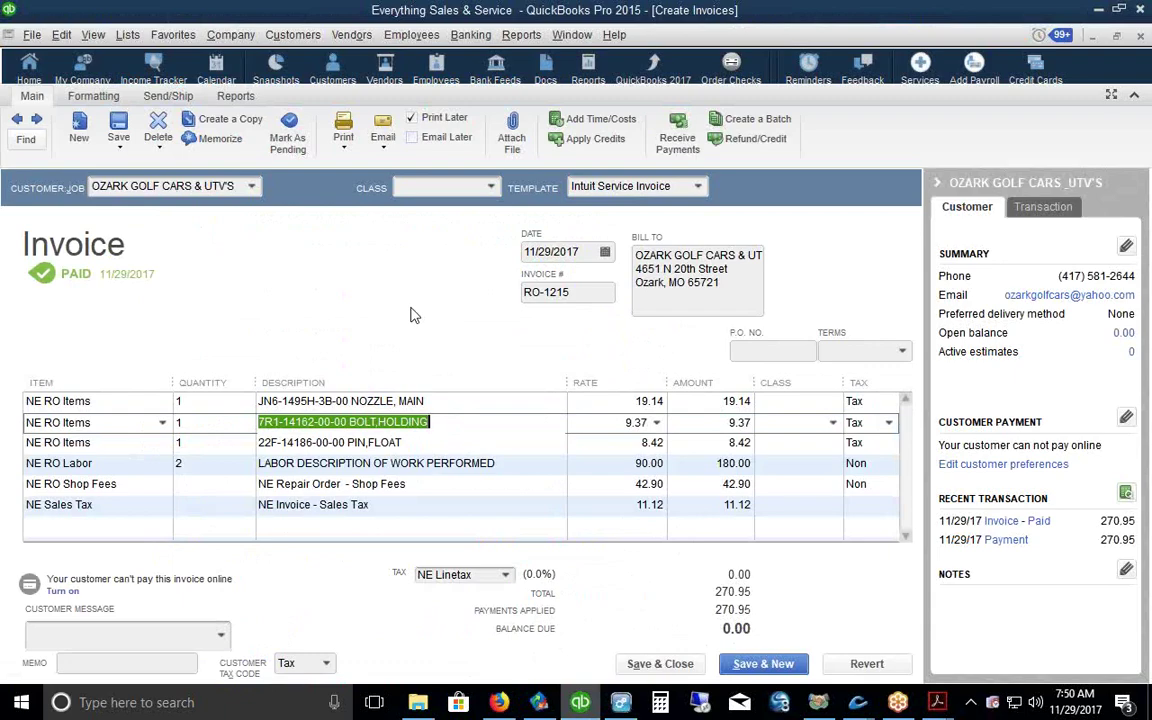
Step: Return to the QuickBooks Home page and look over the Banking commands, including Make Deposits, without opening any
left_click(29, 68)
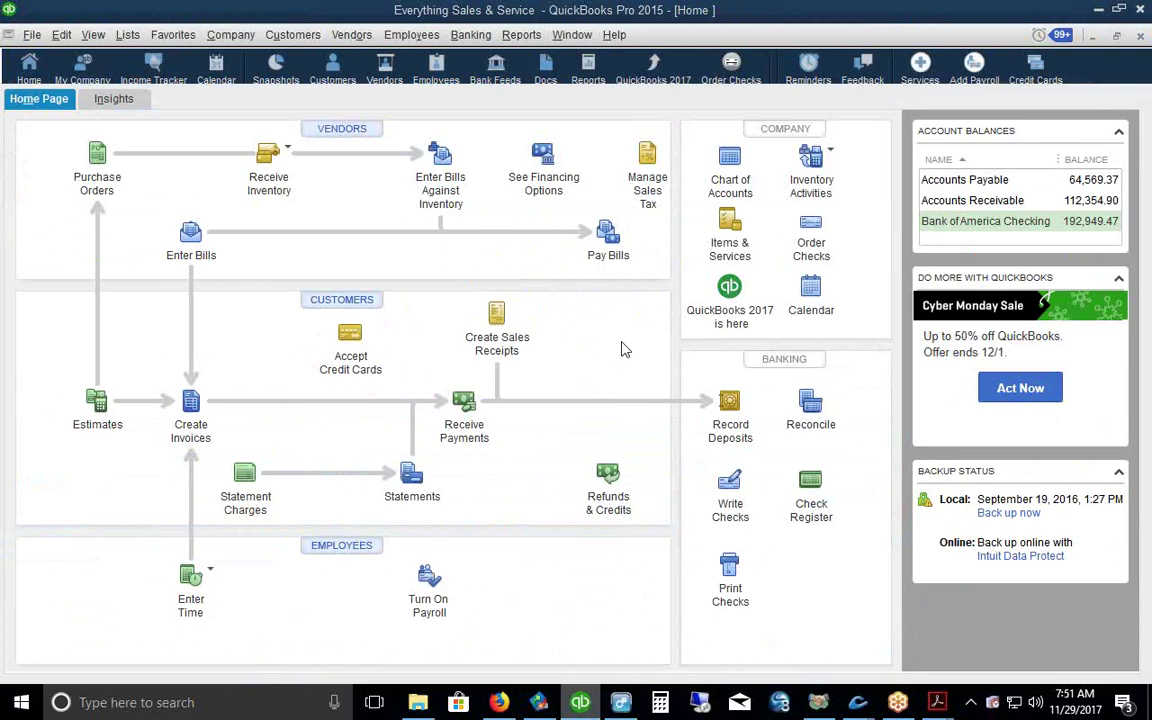
left_click(470, 36)
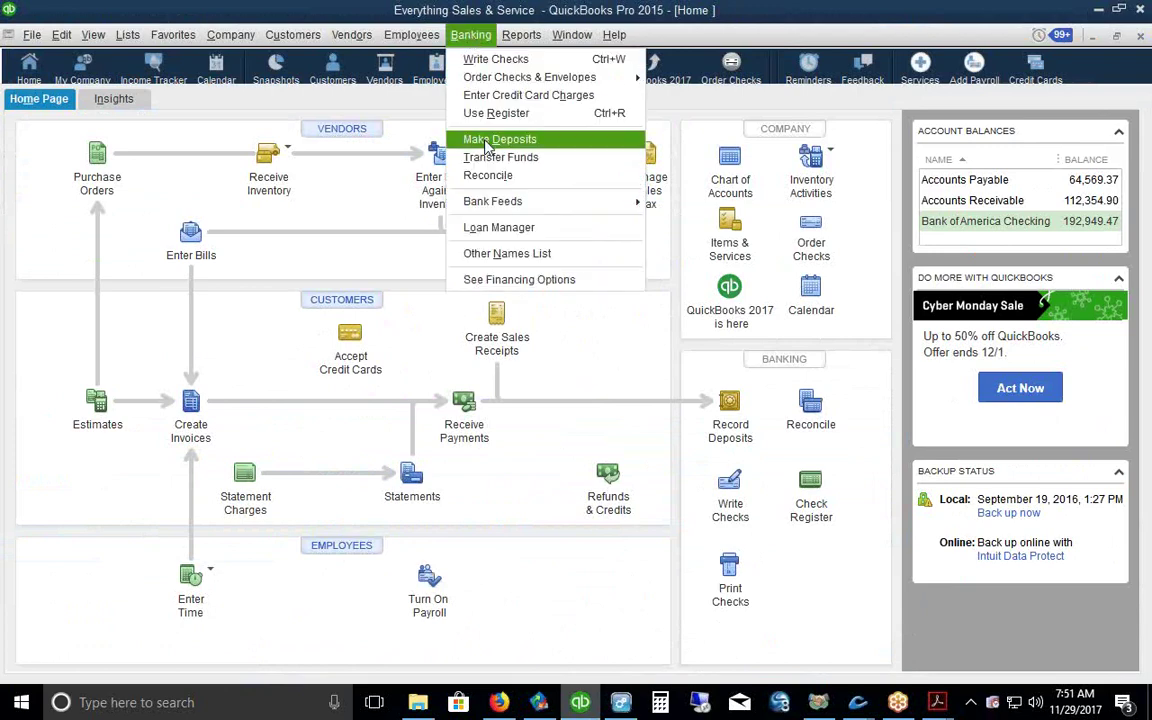
left_click(606, 340)
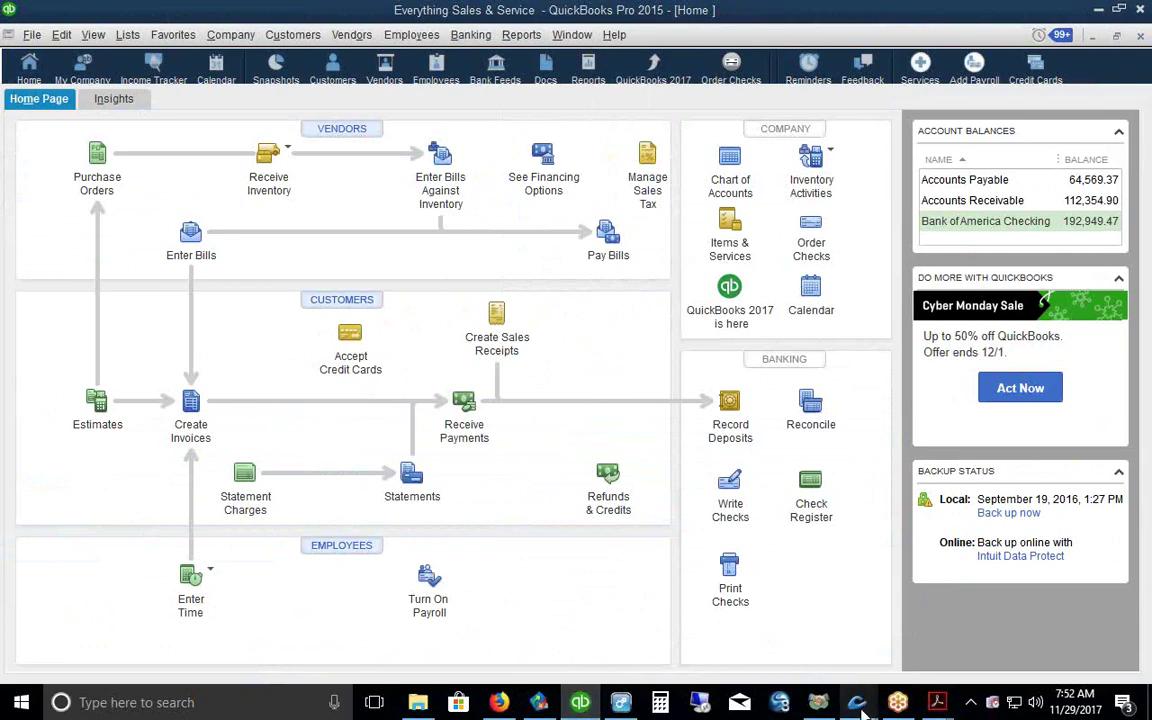
Step: Switch back to the invoiced golf cart repair order window in Commander NE
mouse_move(857, 702)
left_click(940, 655)
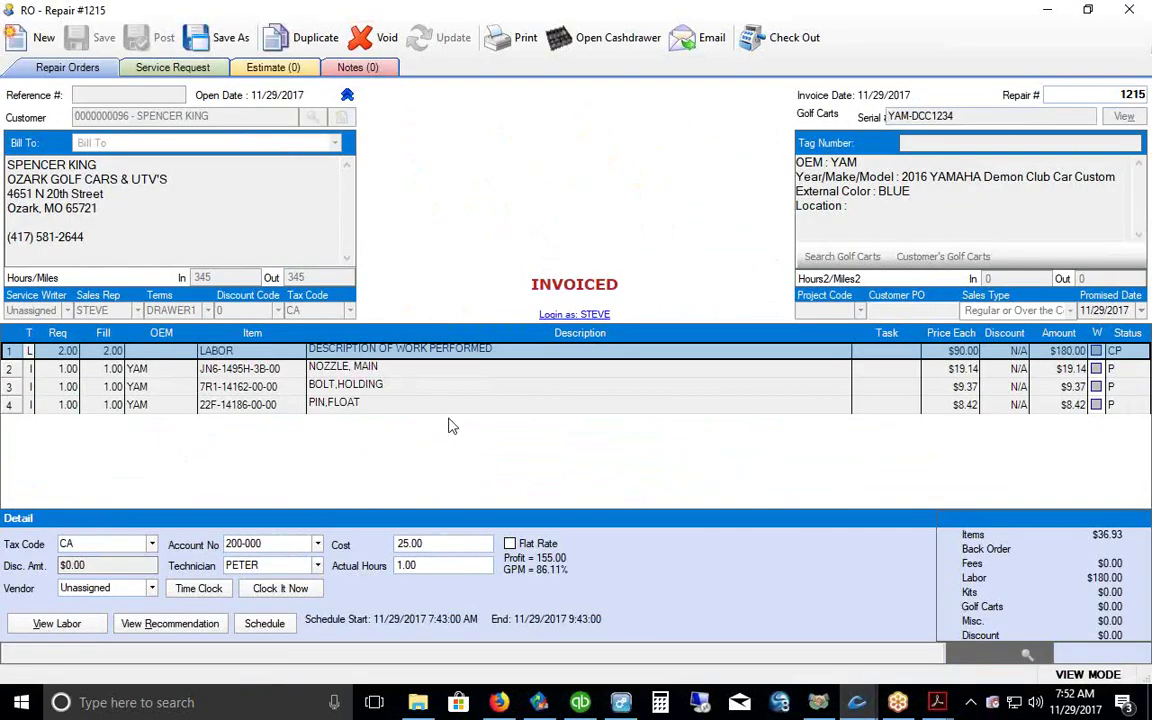
Step: Close the invoiced repair order and the Commander NE QuickBooks Interface, and bring the Commander NE main window forward
left_click(1129, 10)
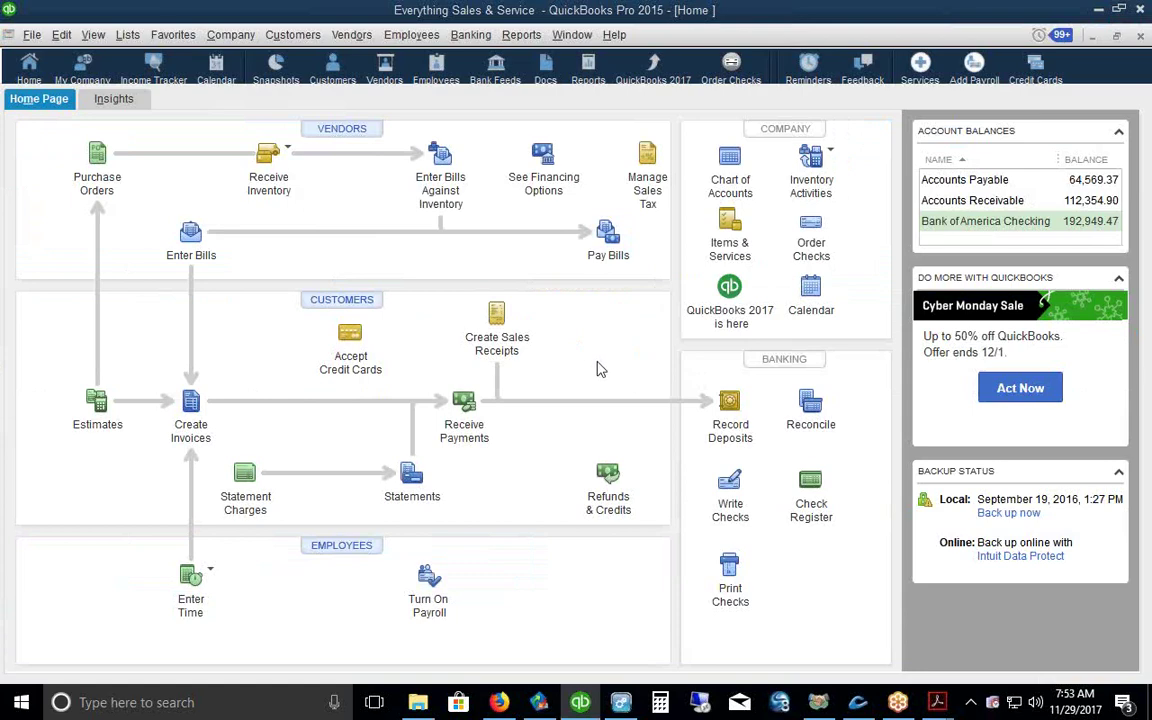
left_click(538, 702)
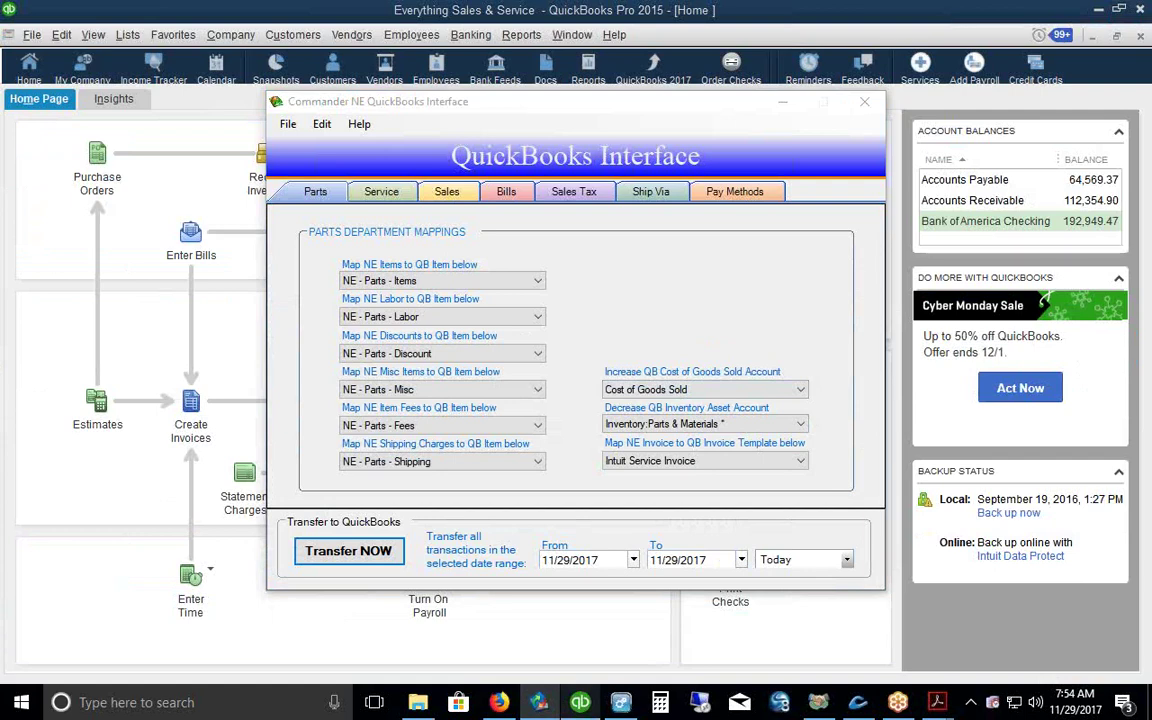
left_click(866, 104)
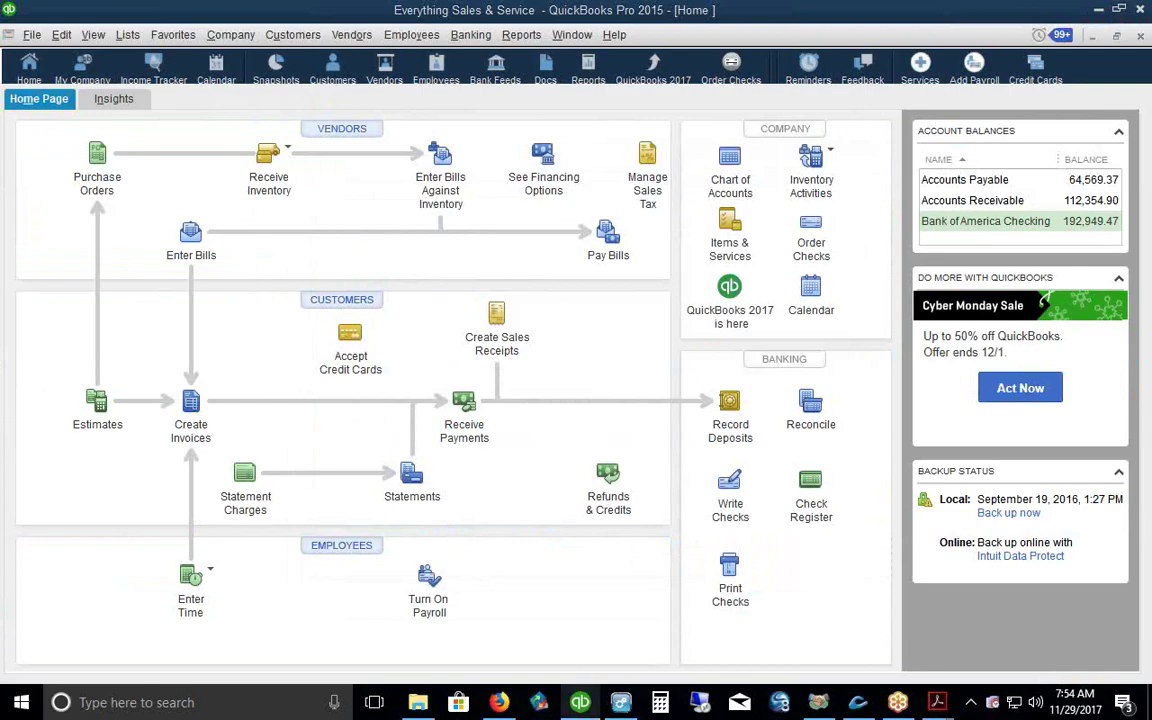
left_click(855, 663)
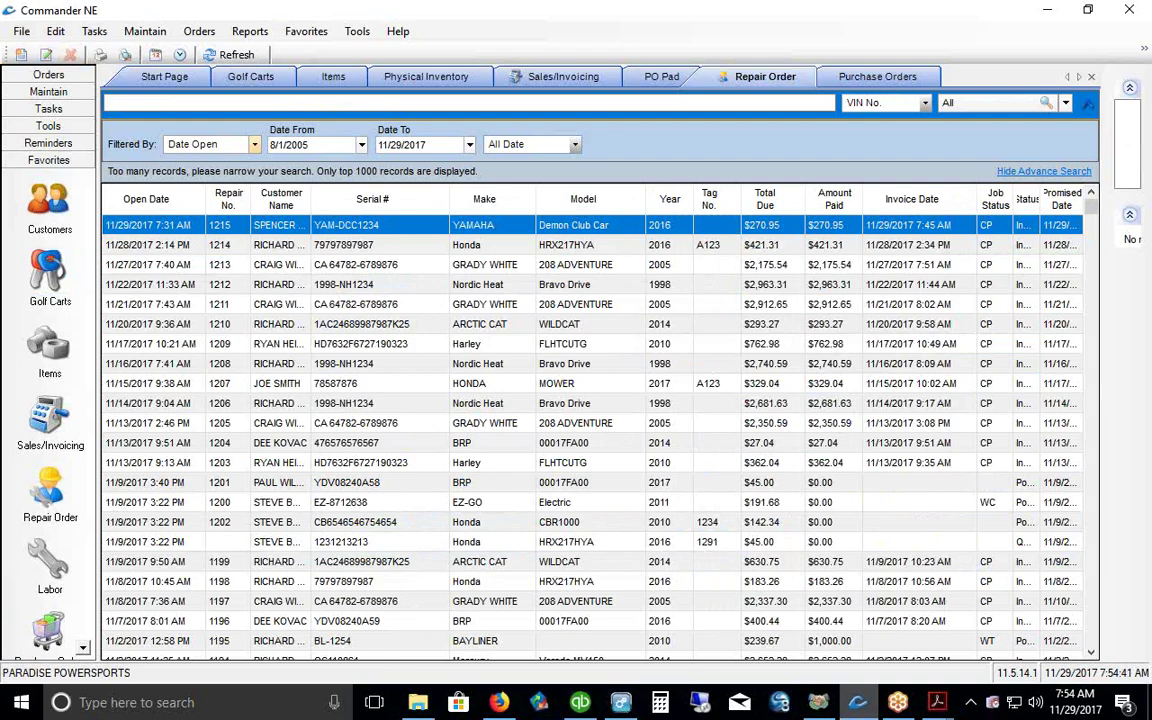
Step: Open the Golf Carts list, enlarge it, show only Stocked units, and widen the Status column
left_click(41, 257)
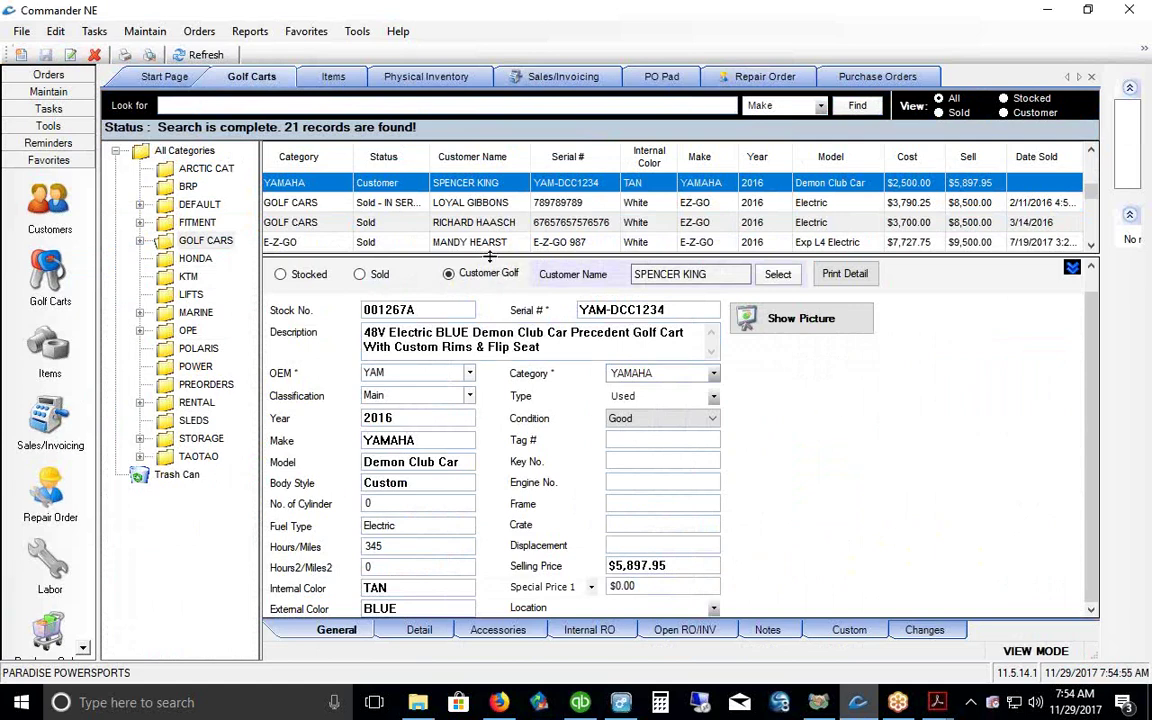
left_click_drag(490, 256, 440, 294)
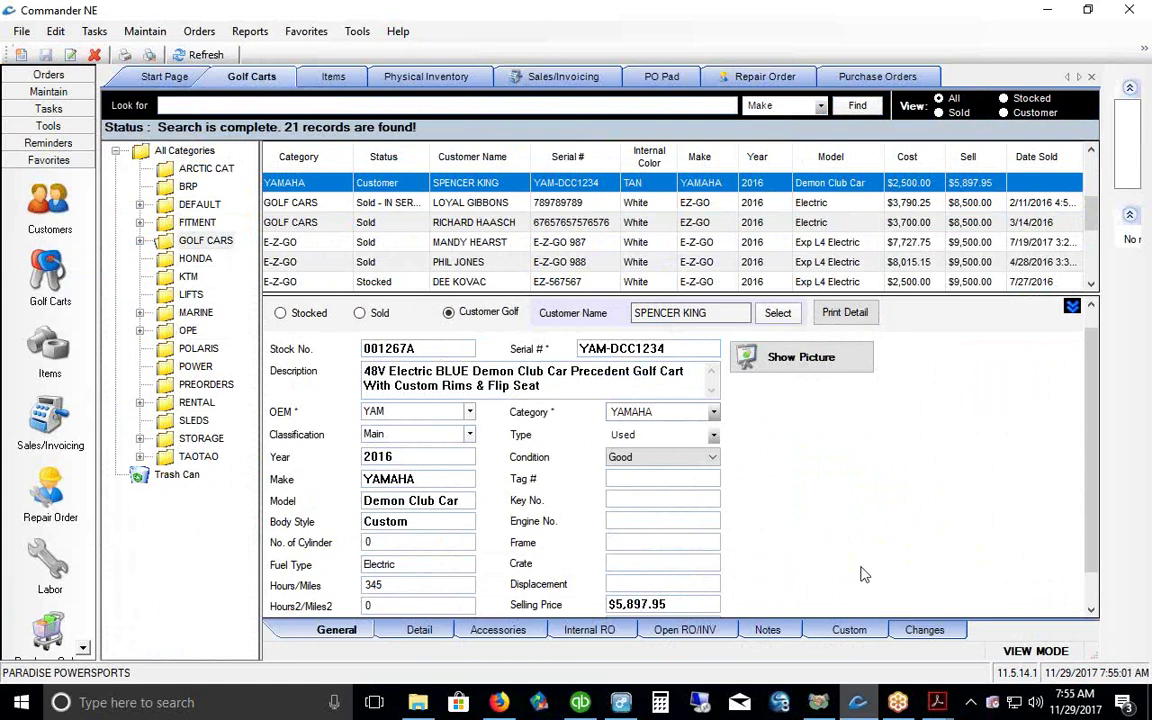
left_click(448, 312)
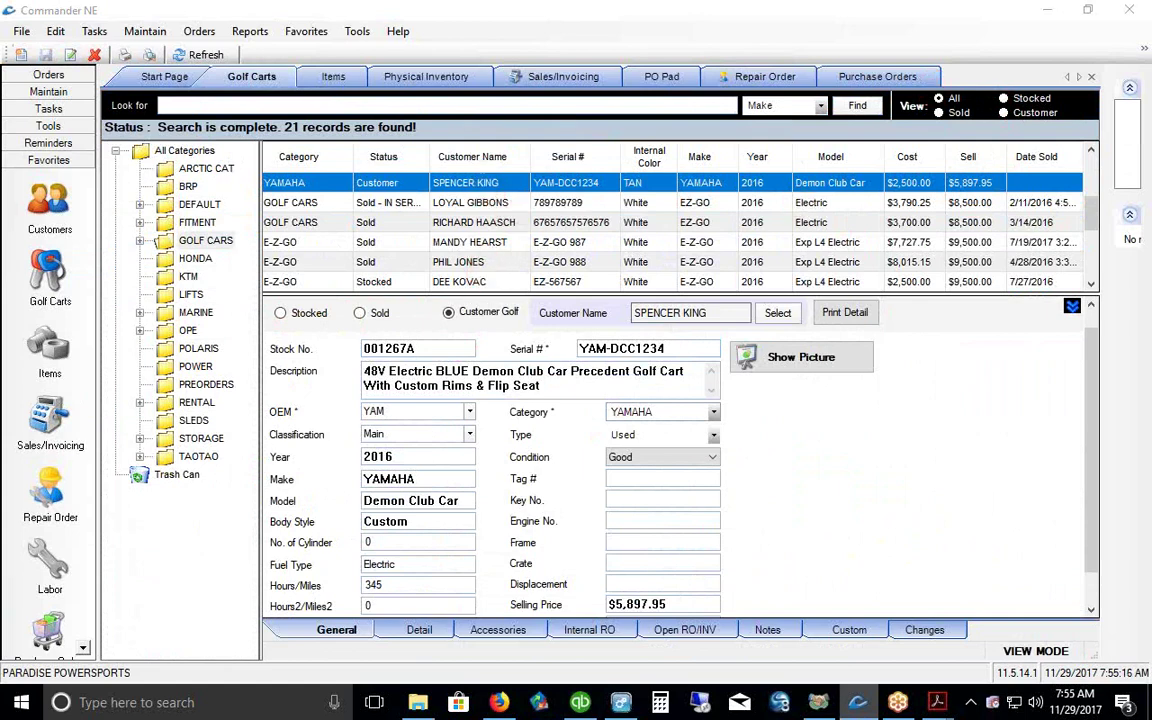
left_click(1005, 100)
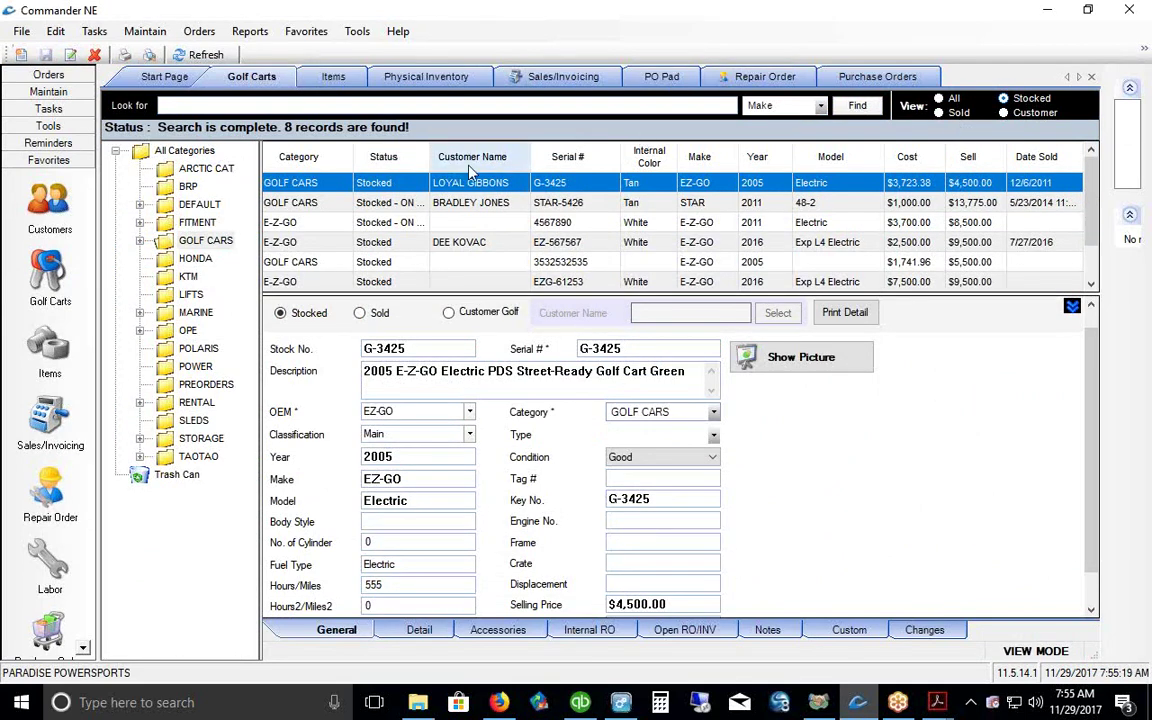
left_click_drag(428, 157, 482, 161)
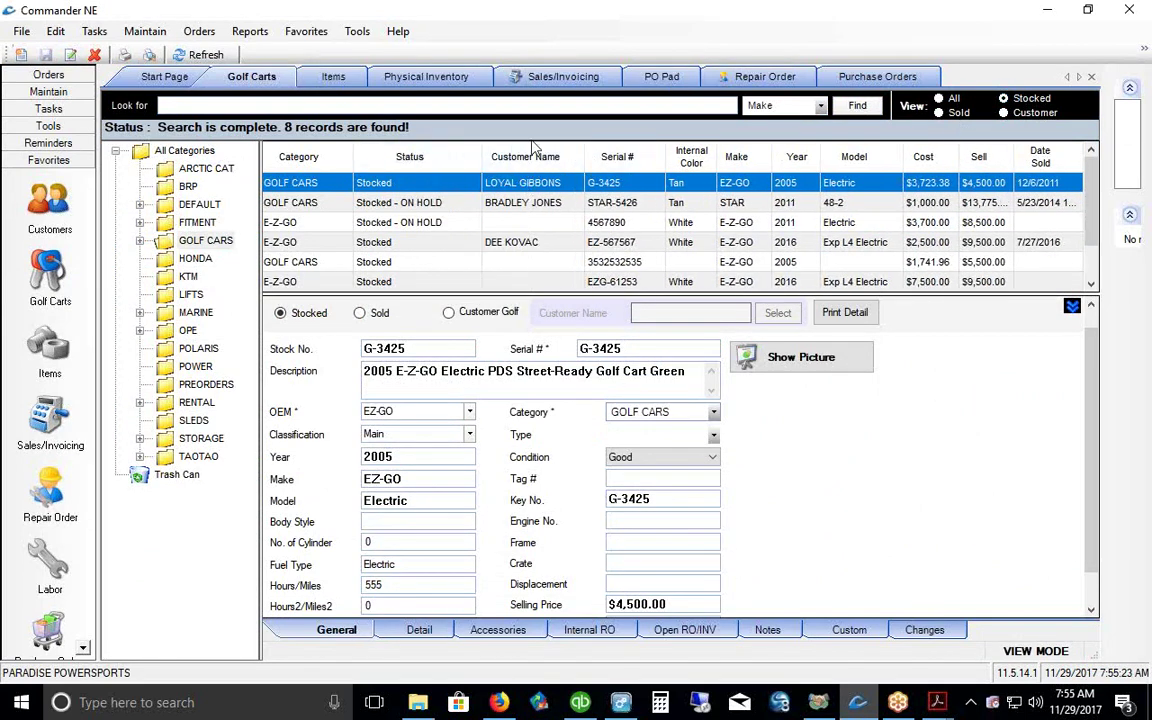
left_click(484, 242)
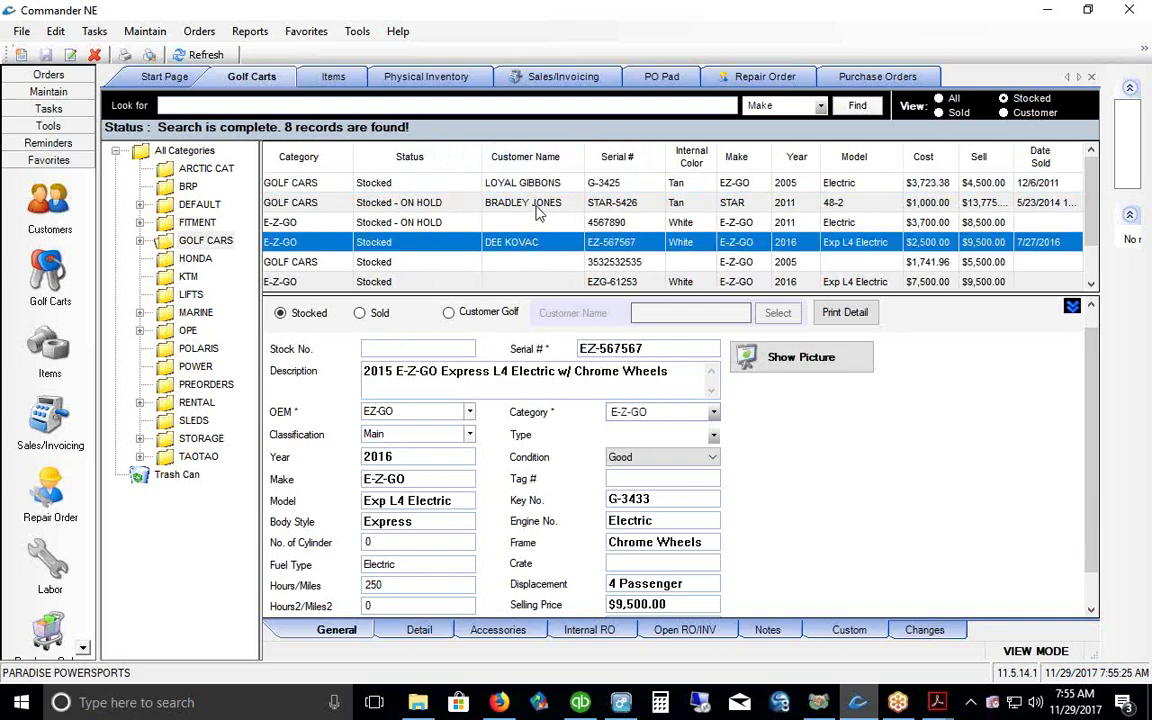
left_click(492, 202)
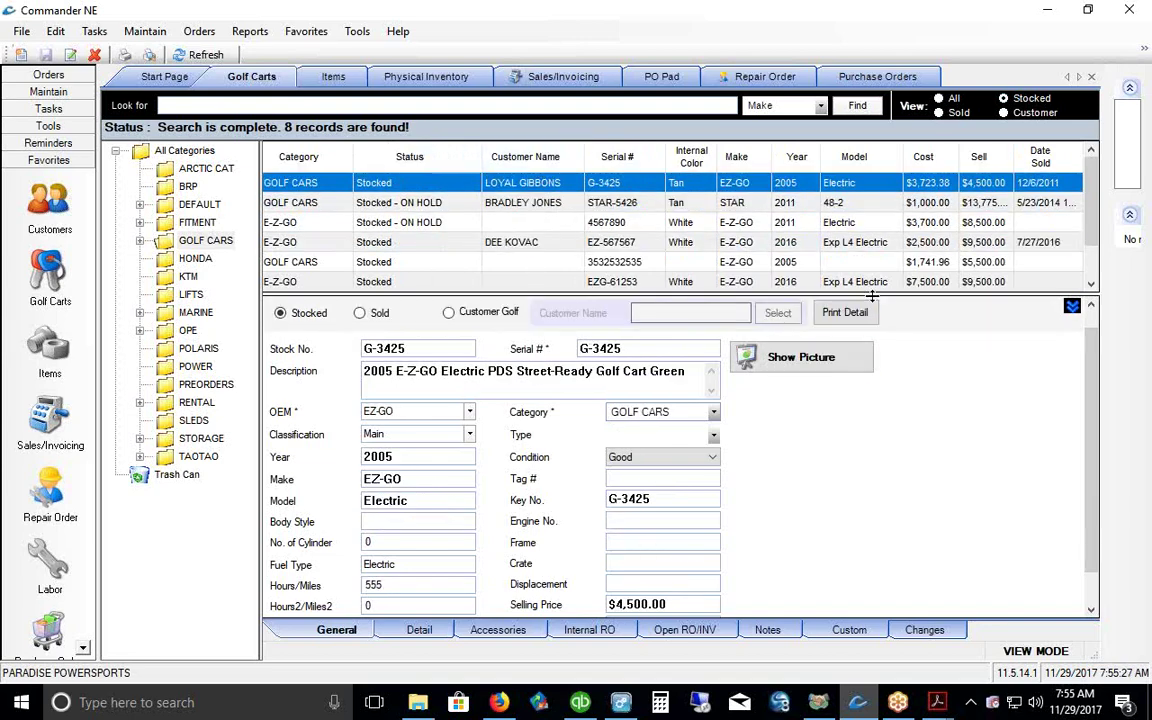
left_click(432, 208)
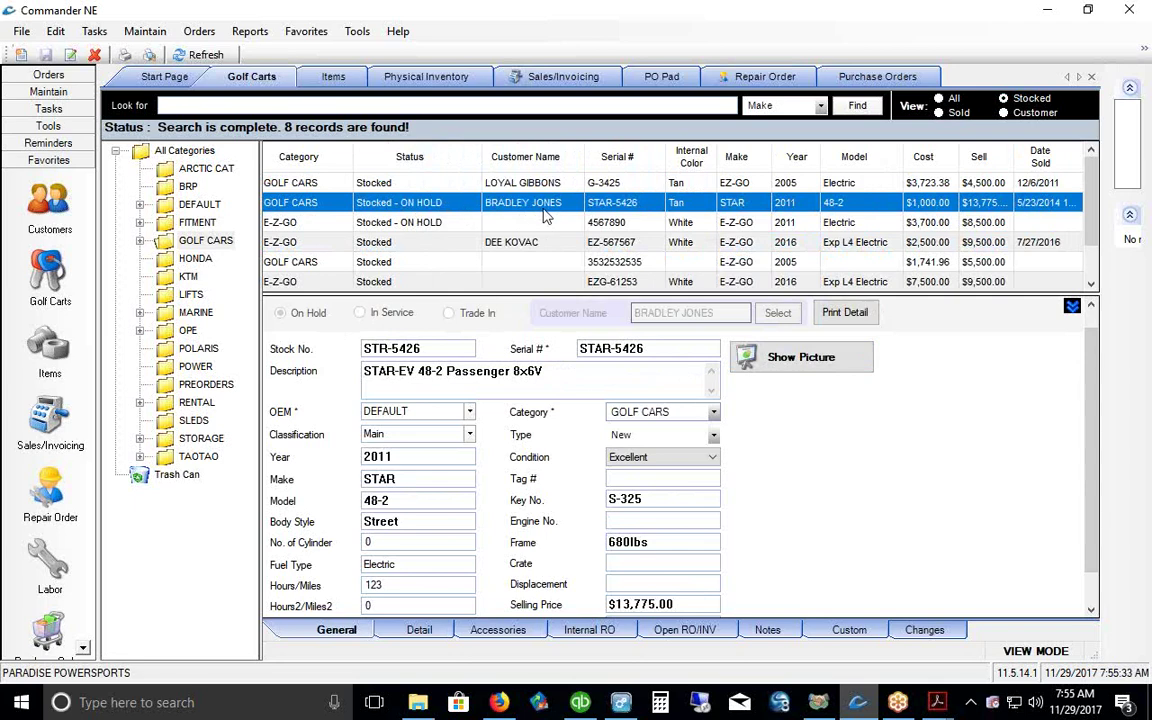
left_click(448, 263)
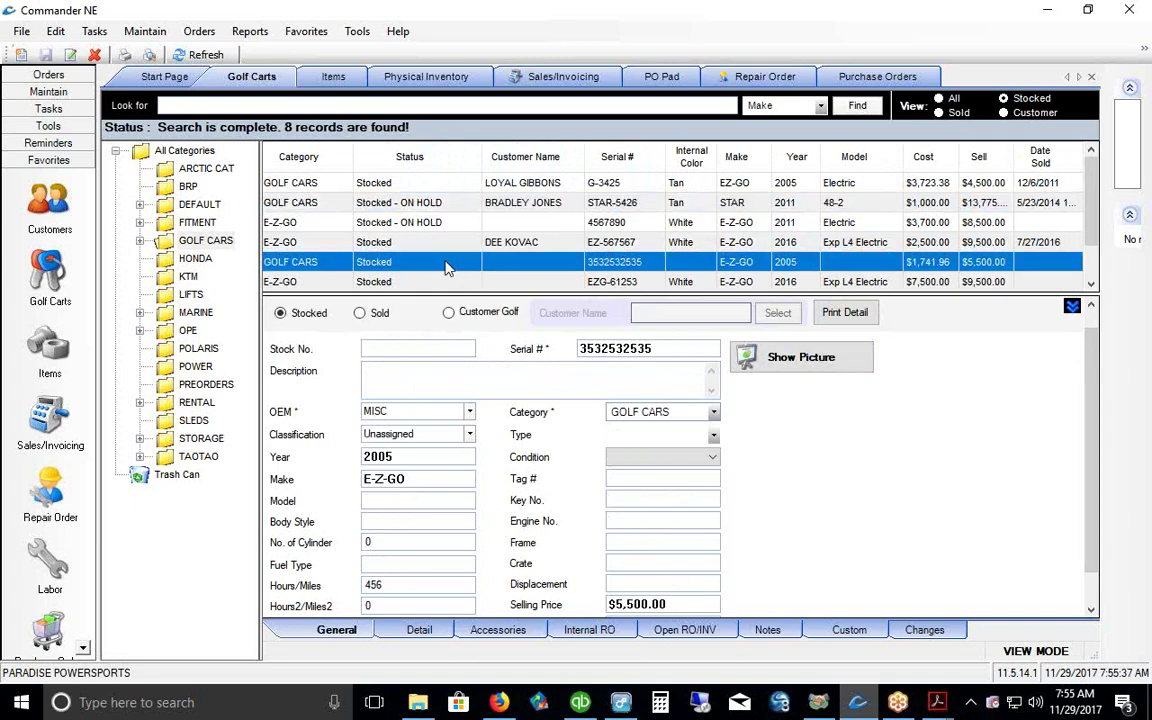
Step: Select the stocked 2016 E-Z-GO Express L4 Electric cart and copy its serial number EZG-61253
left_click(450, 283)
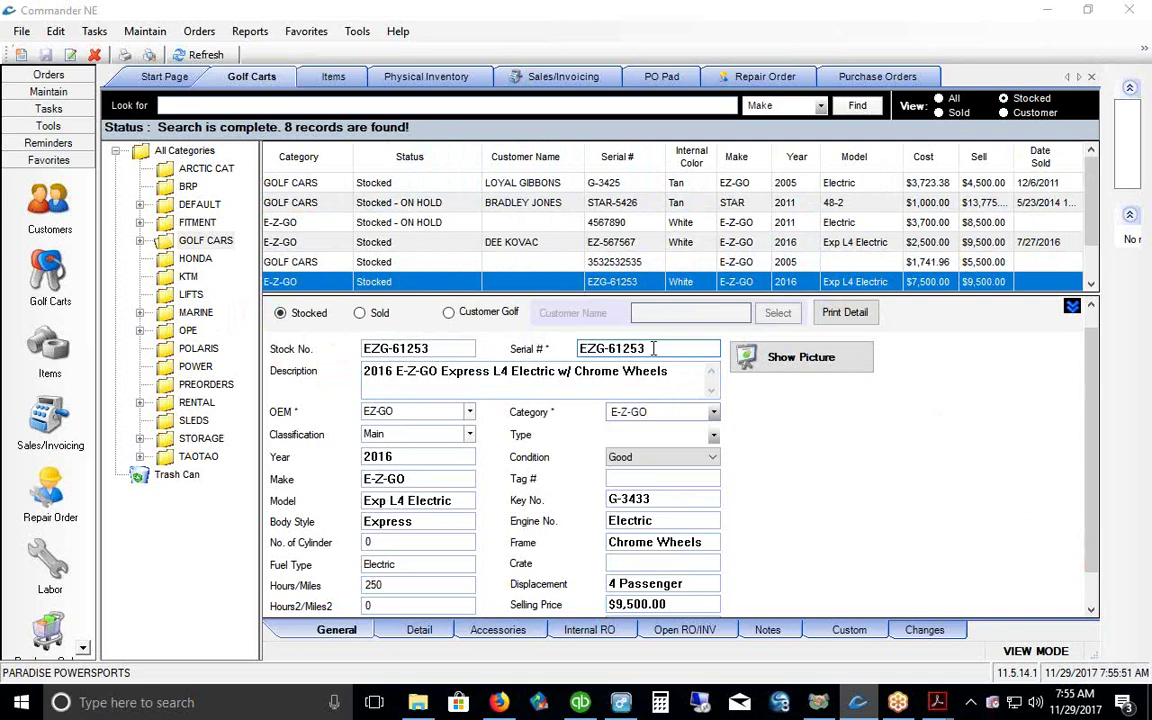
left_click_drag(645, 348, 580, 348)
right_click(594, 350)
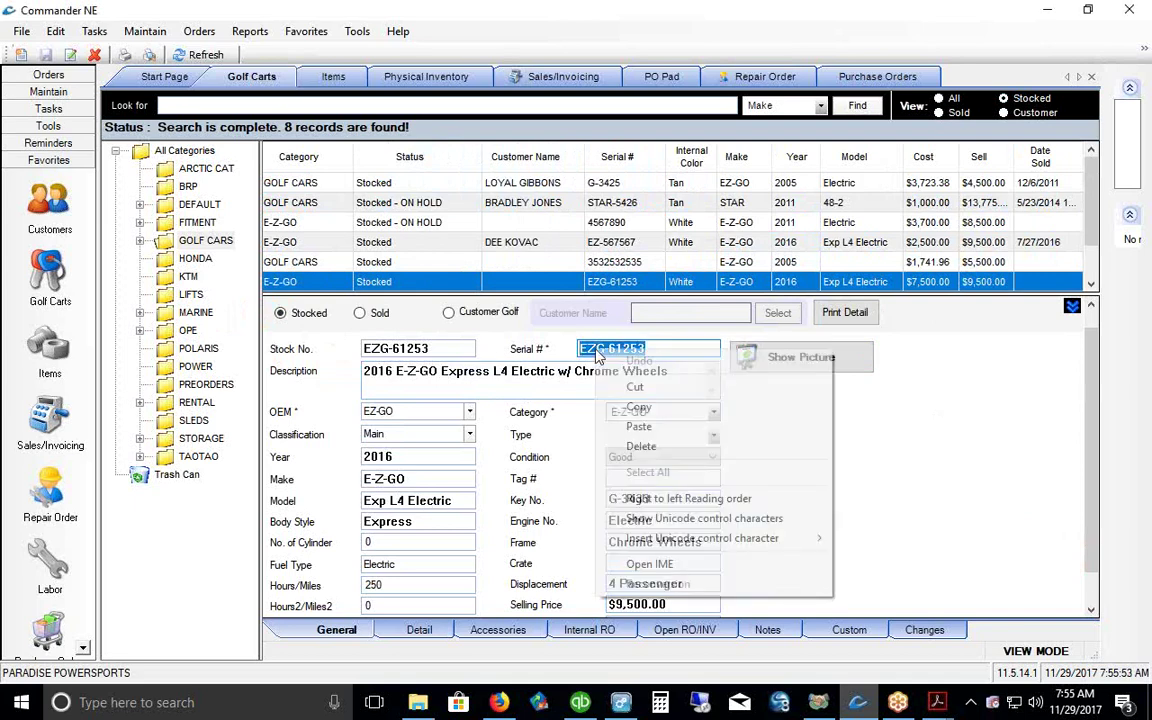
left_click(628, 398)
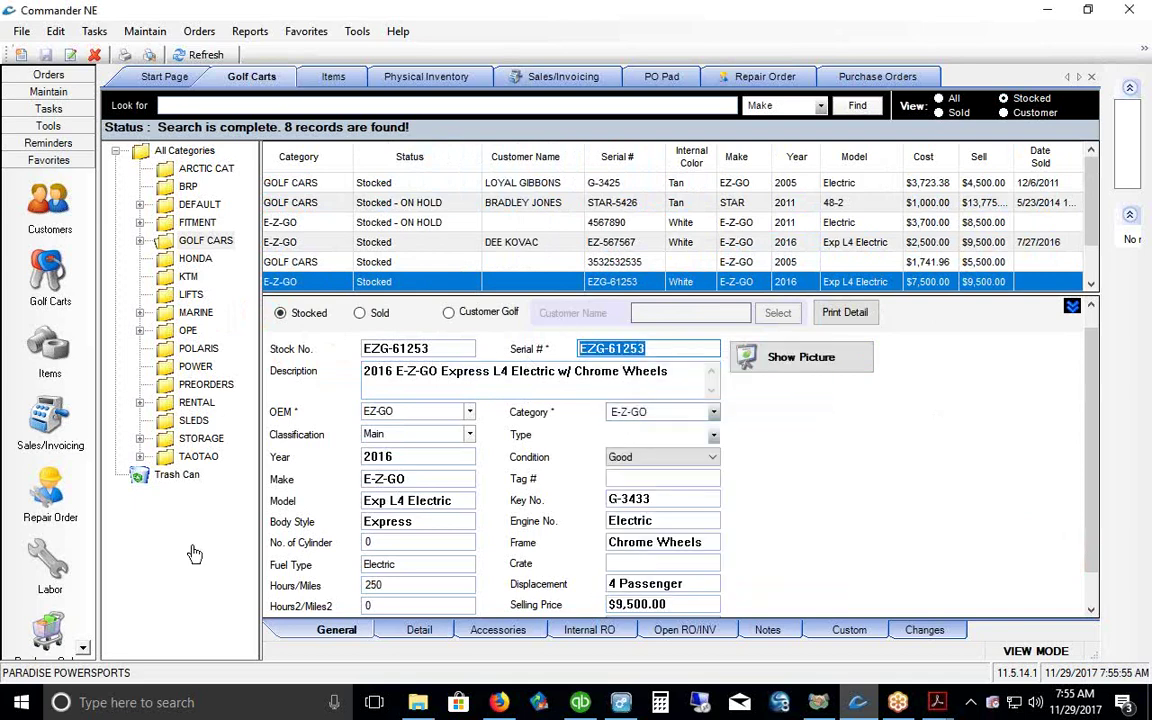
Step: Look over the barcode and tag printing options for cart EZG-61253 without printing, and reselect its serial number
right_click(342, 285)
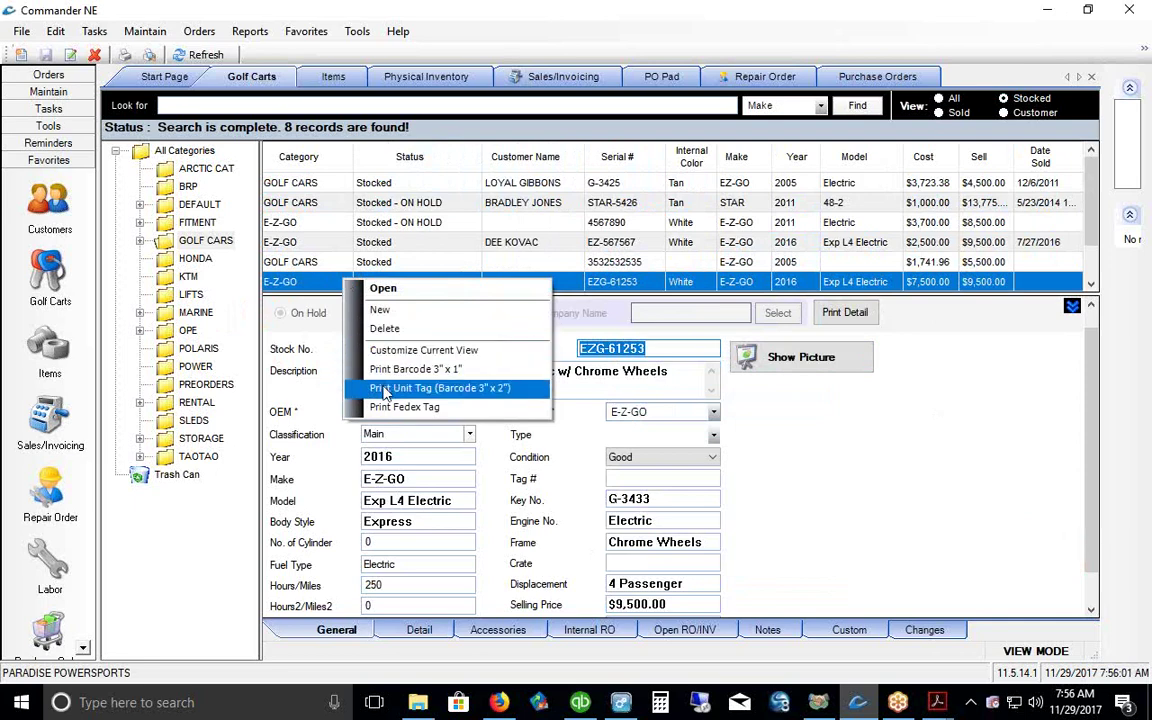
left_click(193, 529)
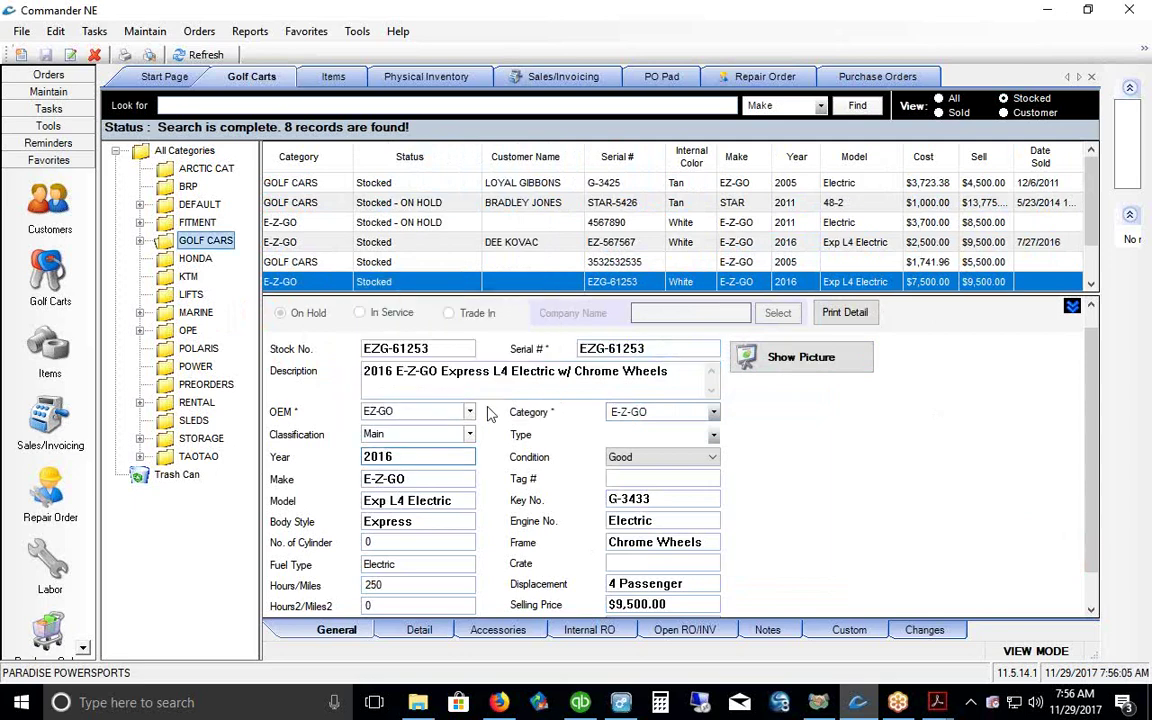
left_click(610, 348)
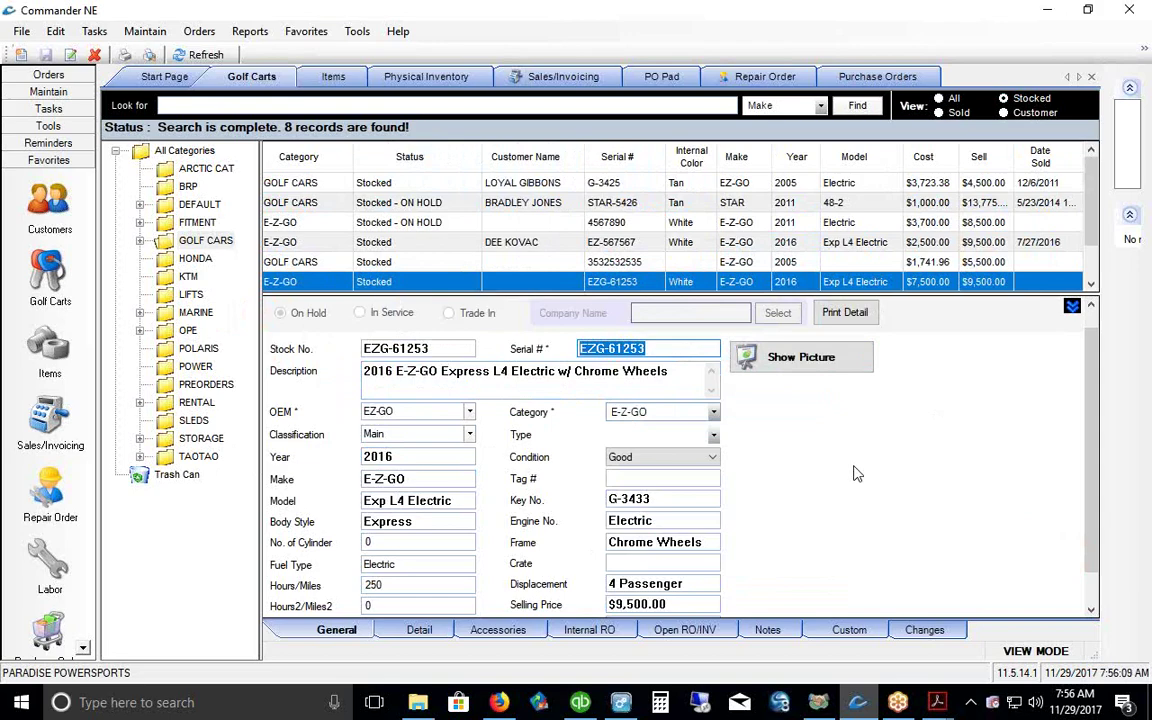
Step: Start a new invoice from the Sales/Invoicing list
left_click(45, 425)
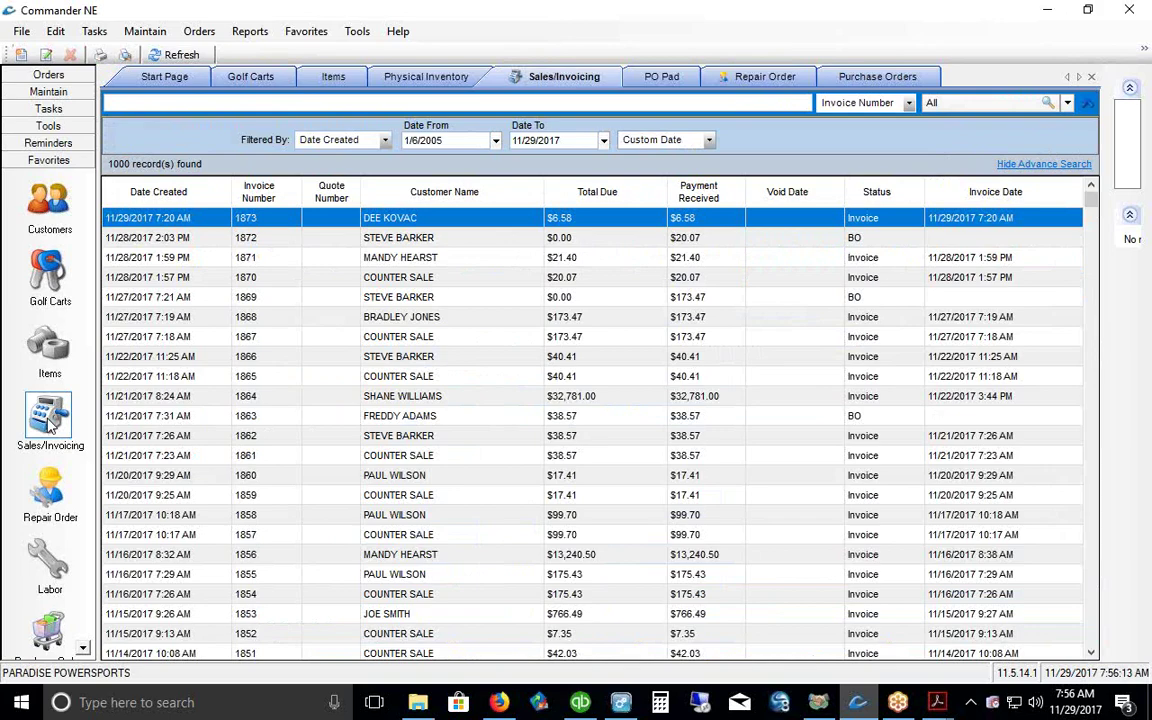
right_click(430, 278)
left_click(431, 310)
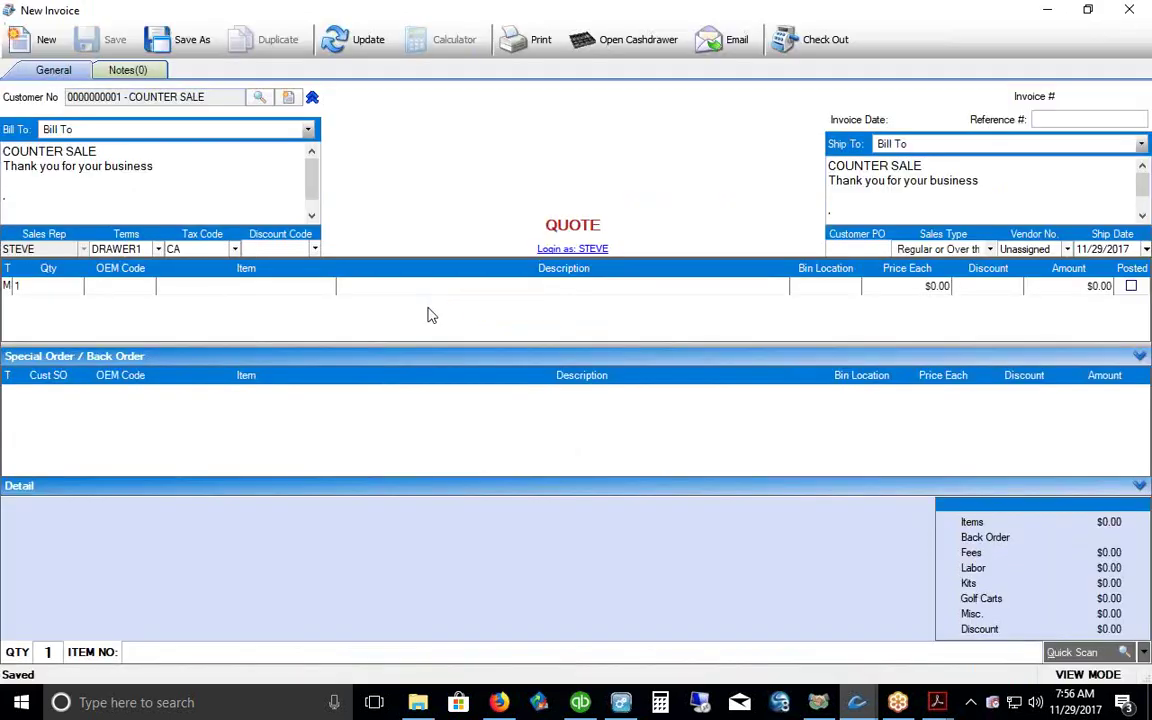
Step: Add golf cart EZG-61253 as the first invoice line by pasting its serial number, and enlarge the line item area
left_click(192, 290)
right_click(190, 294)
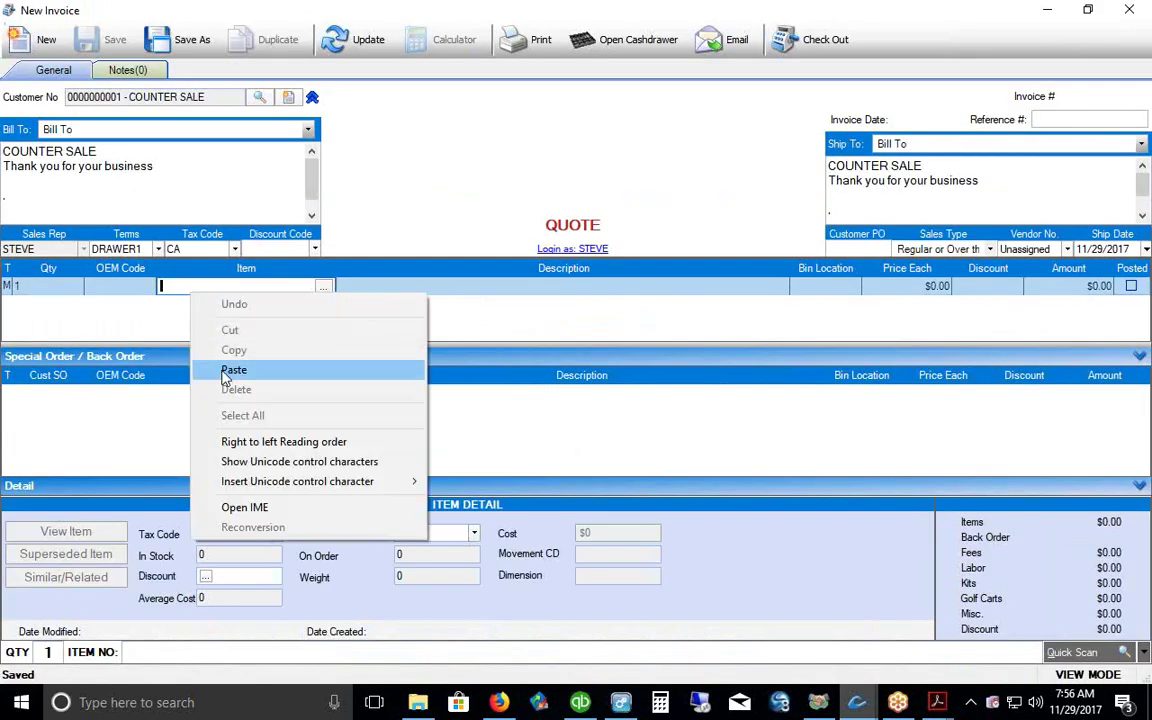
left_click(233, 370)
key("Return")
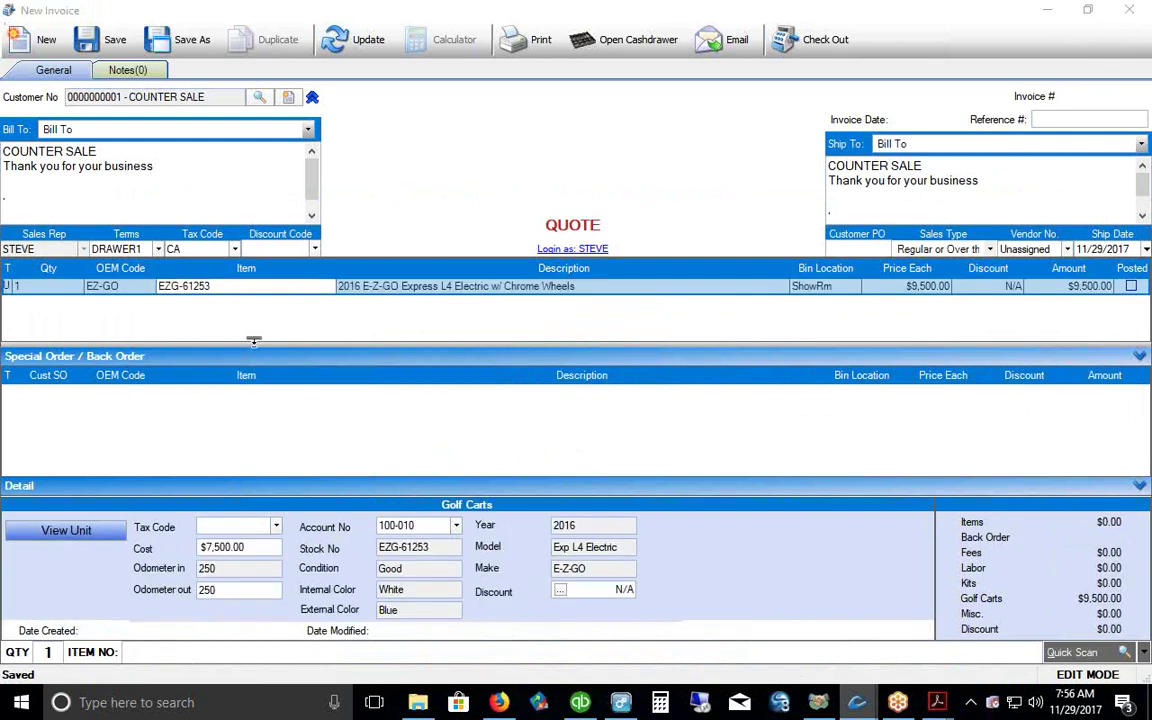
left_click_drag(254, 341, 240, 463)
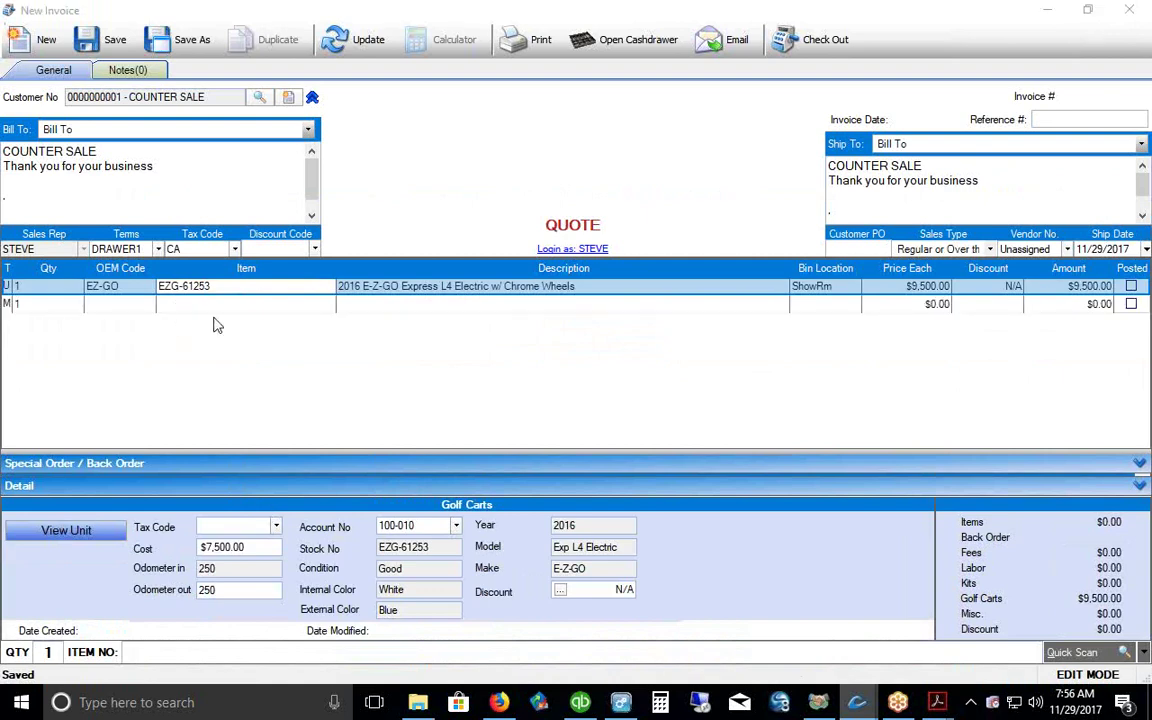
Step: Replace the invoice's counter sale customer with the contact from All American Motorcycle Company
left_click(259, 100)
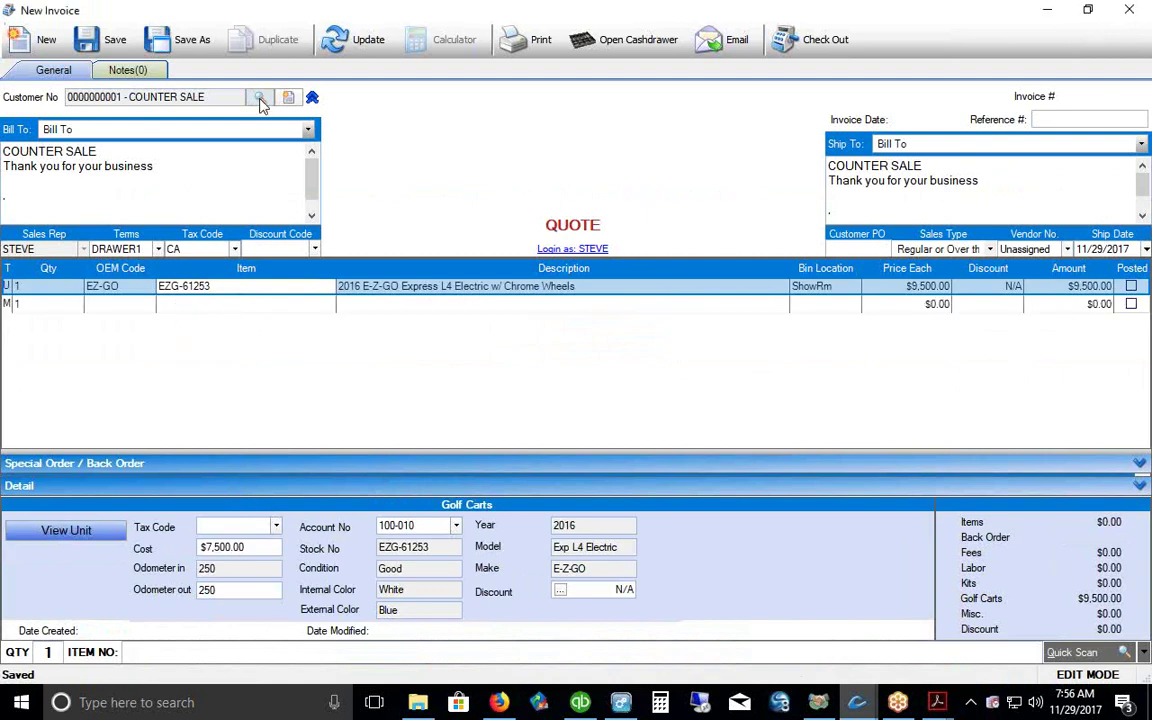
scroll(480, 330, "down", 2)
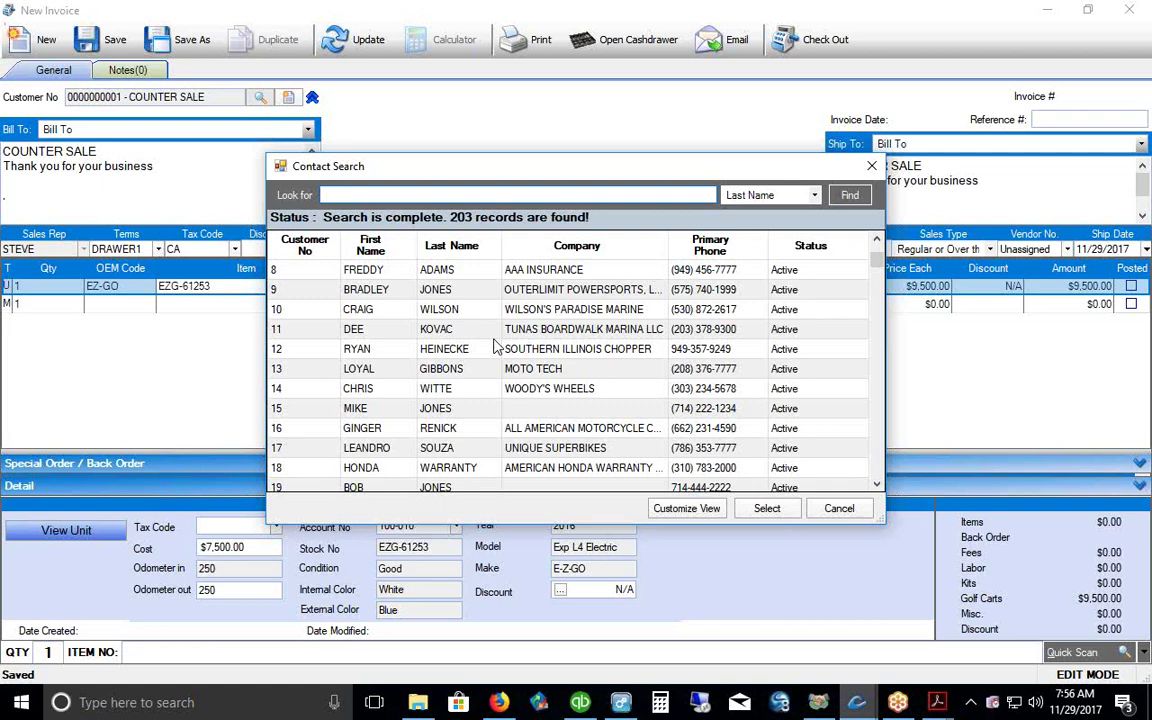
left_click(430, 430)
left_click(766, 508)
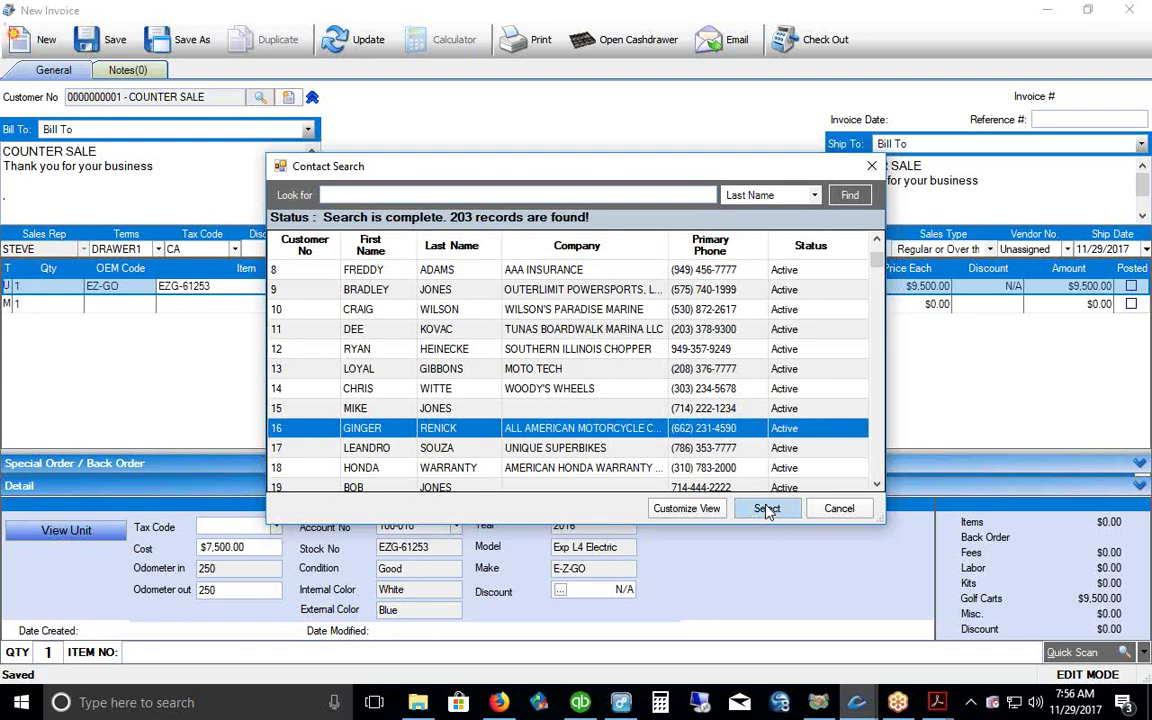
Step: Set the invoice's tax code to CA and apply it to items, miscellaneous, labor, kits and units
left_click(235, 249)
left_click(182, 352)
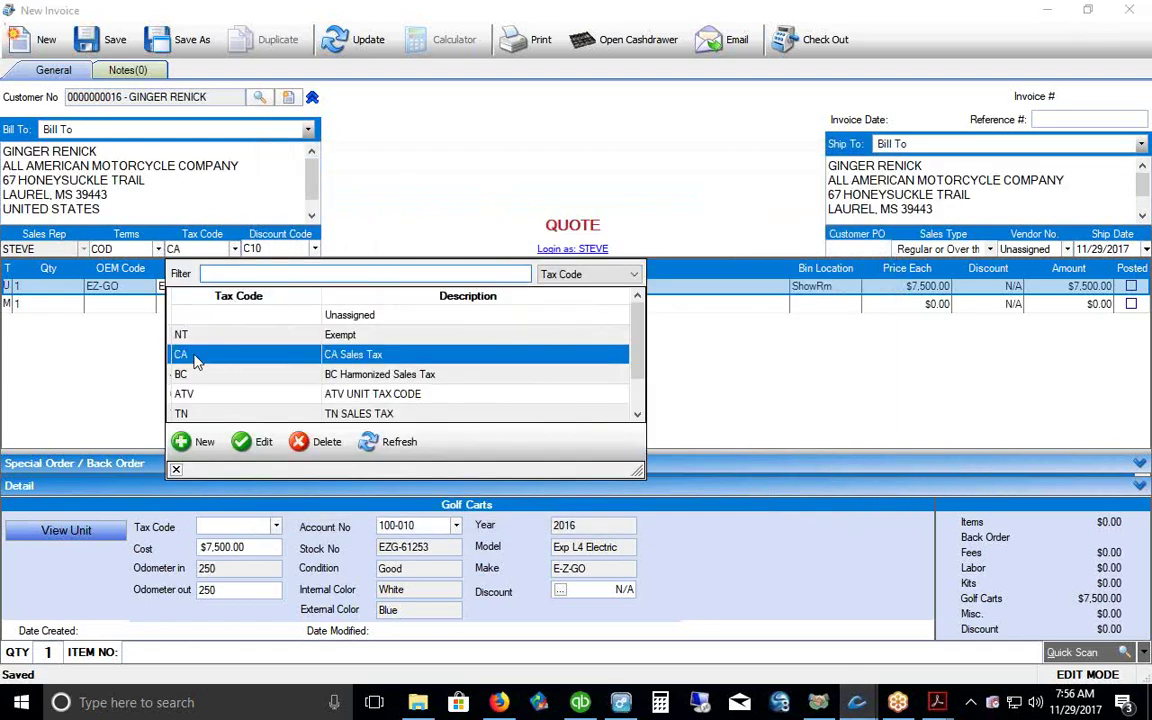
left_click(153, 421)
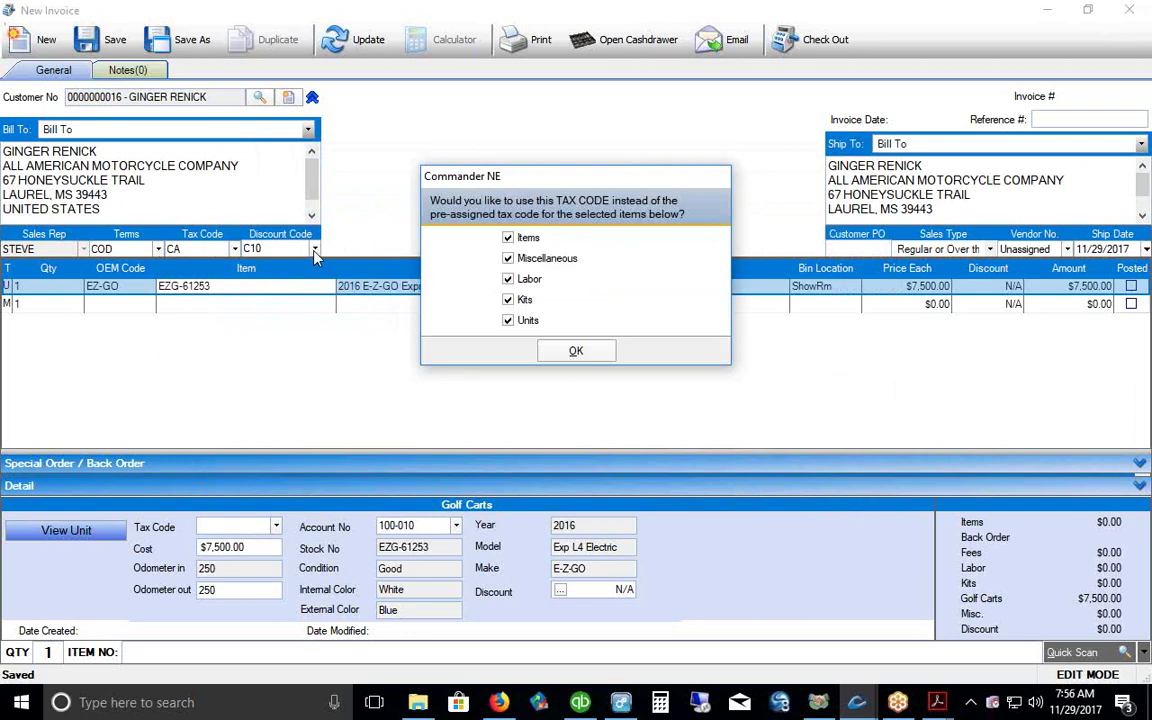
left_click(576, 355)
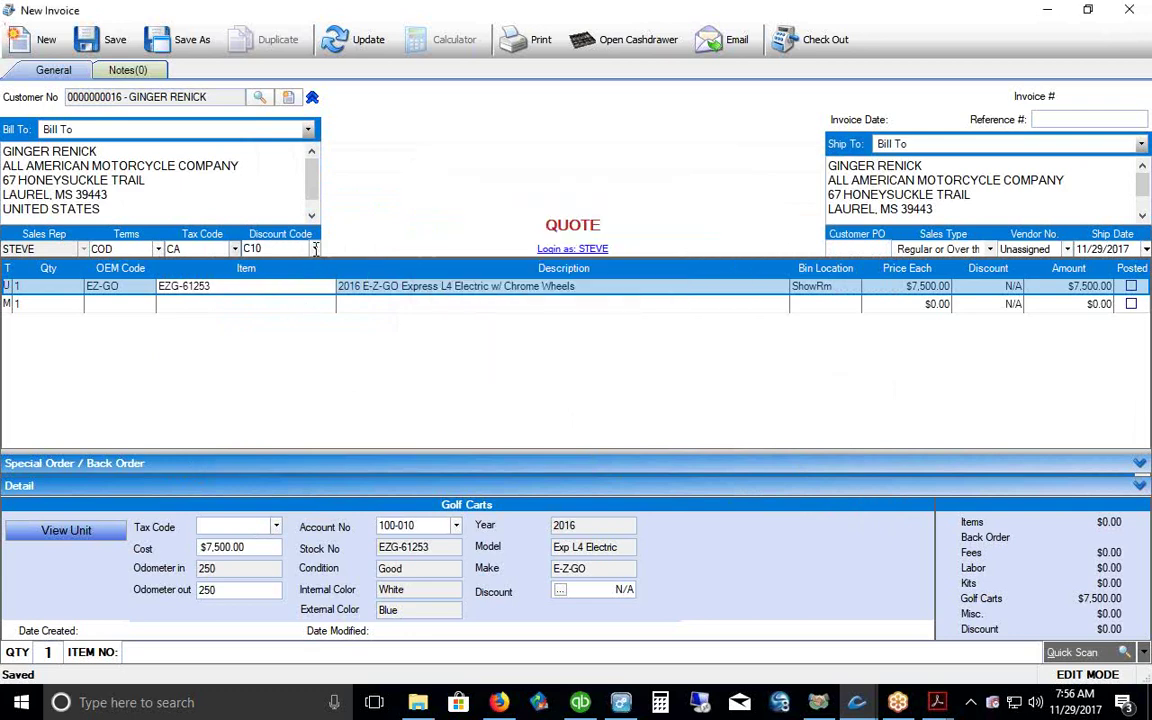
Step: Clear the invoice's C10 discount code by setting it to Unassigned
left_click(265, 247)
left_click(315, 249)
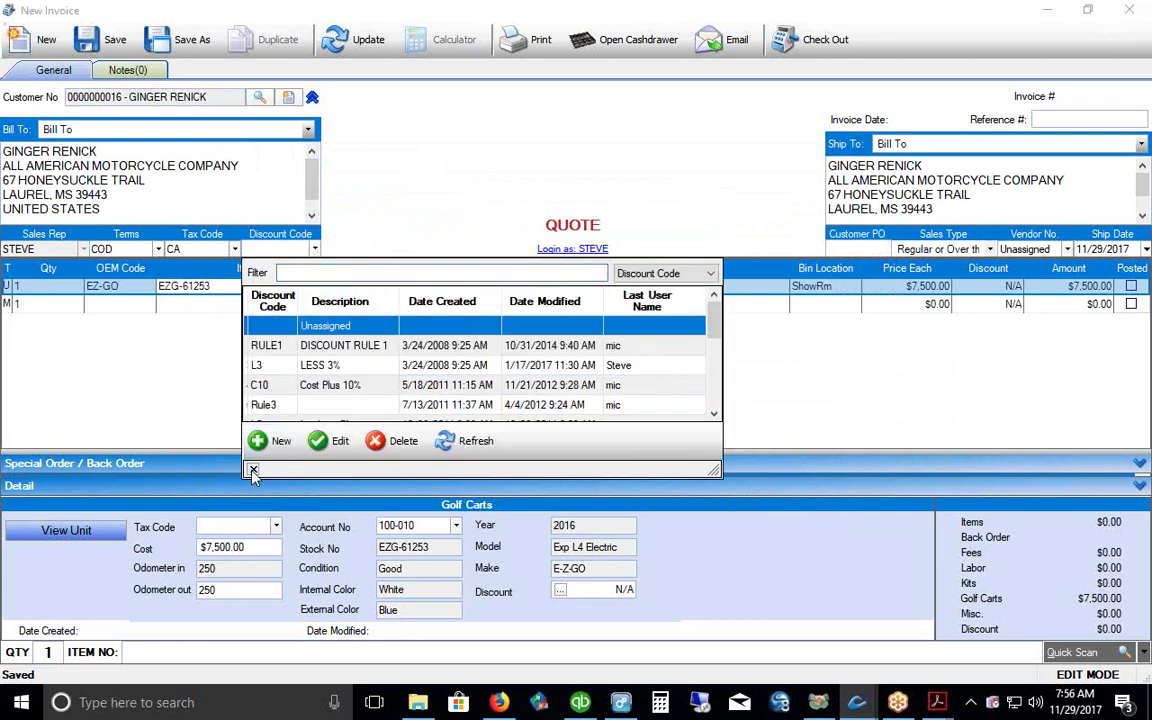
left_click(277, 325)
left_click(572, 328)
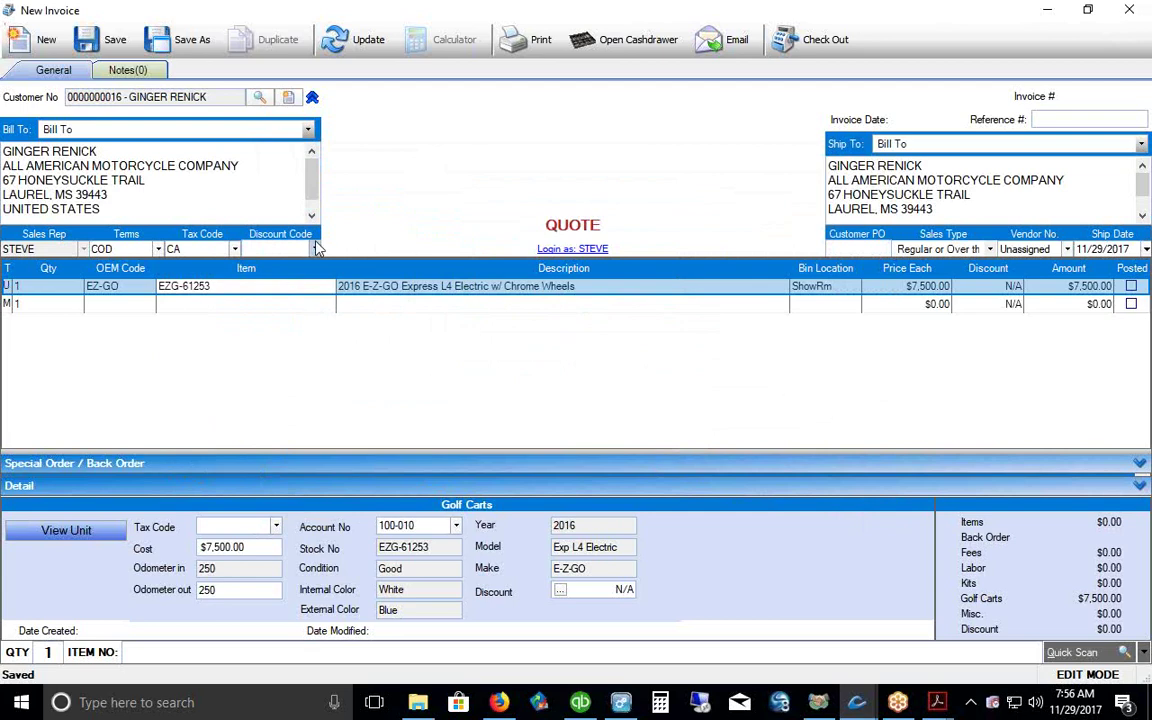
Step: Set the golf cart line's Price Each to the Sell price of $9,500.00
left_click(900, 286)
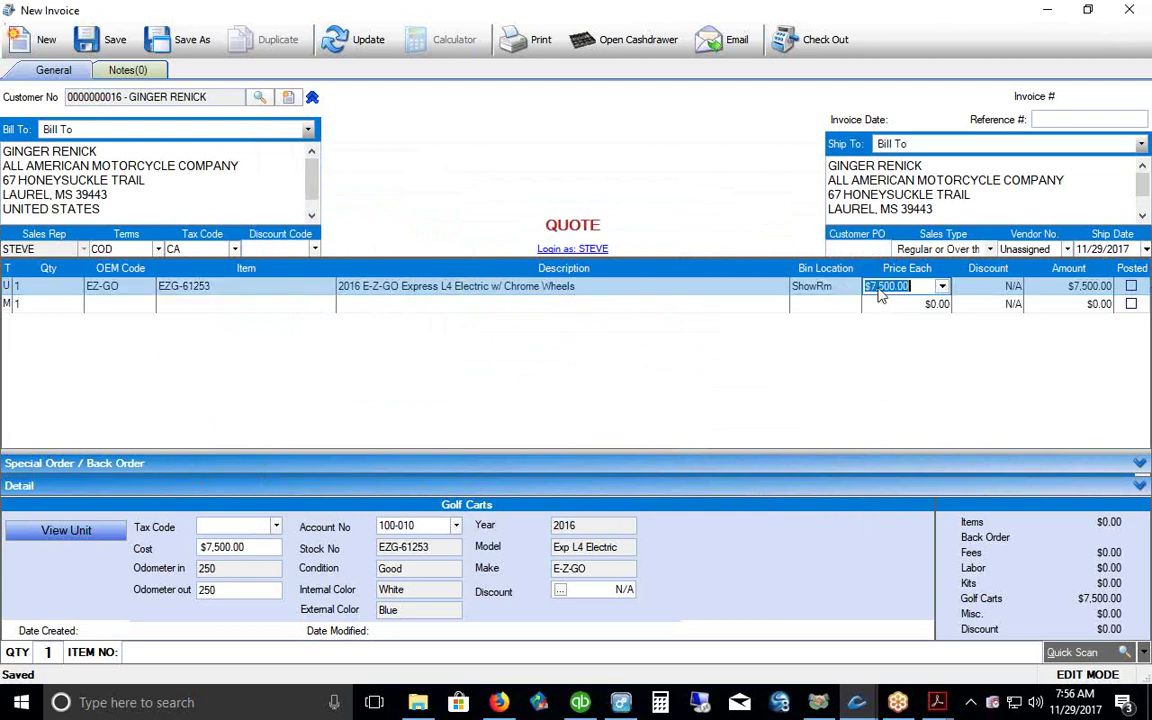
left_click(943, 287)
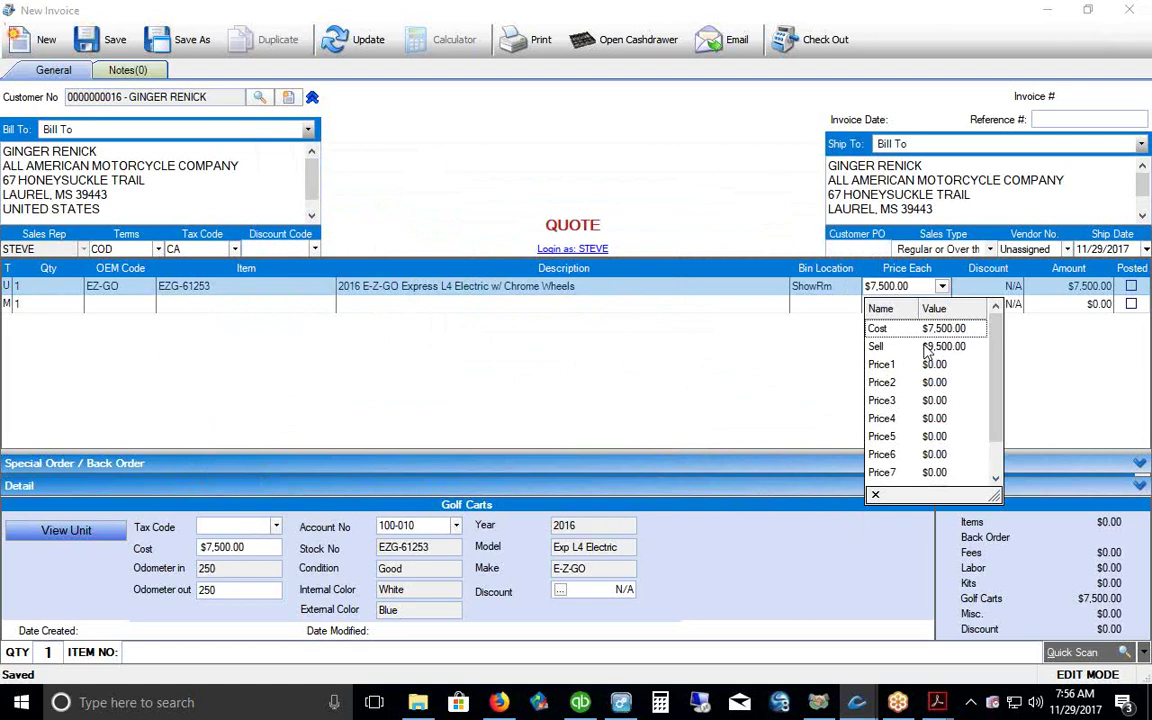
key("Down")
key("Return")
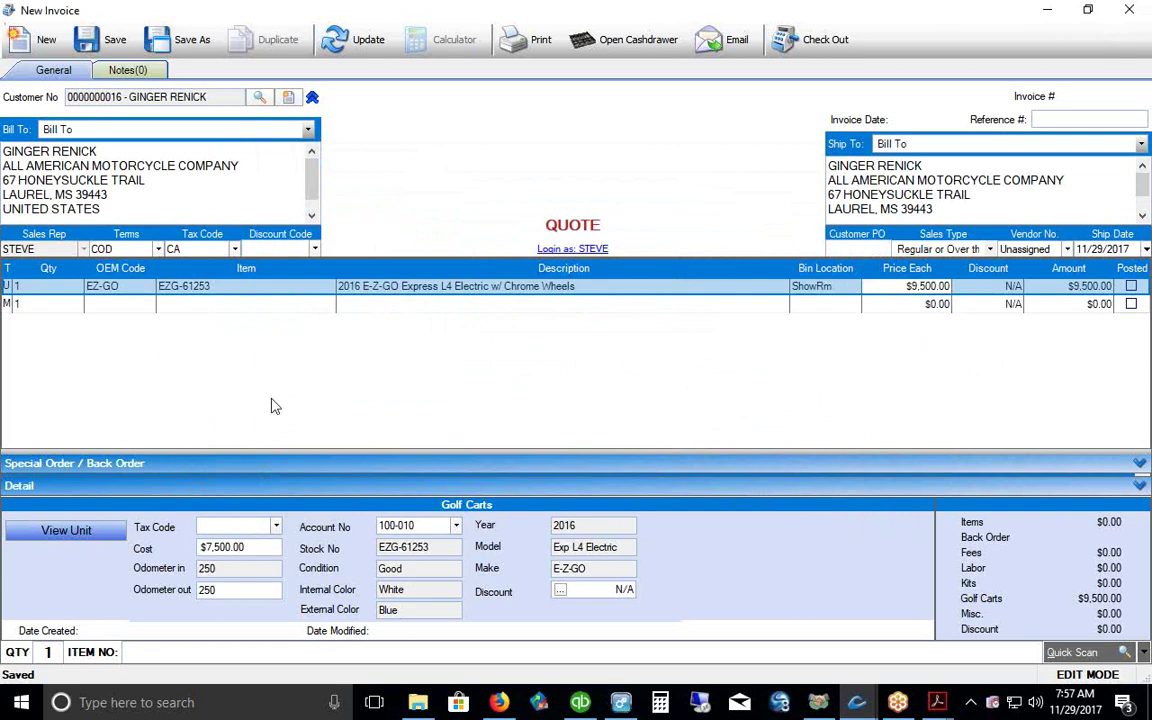
Step: Save the golf cart sale as a quote
left_click(168, 305)
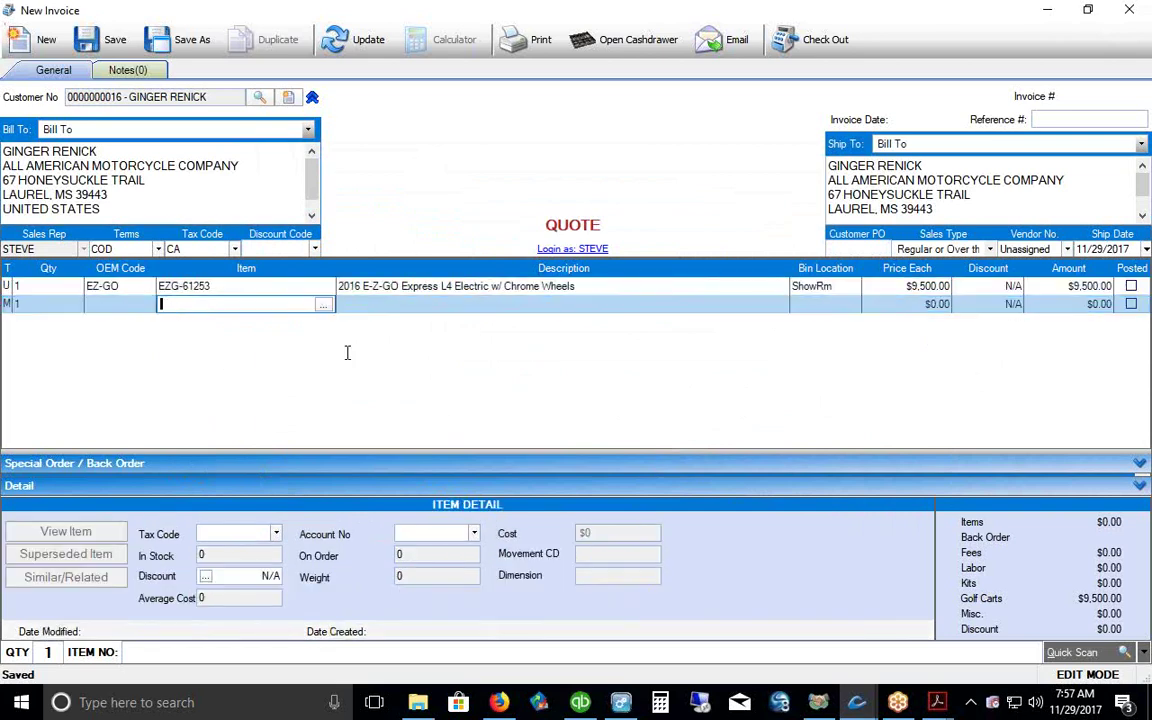
left_click(95, 40)
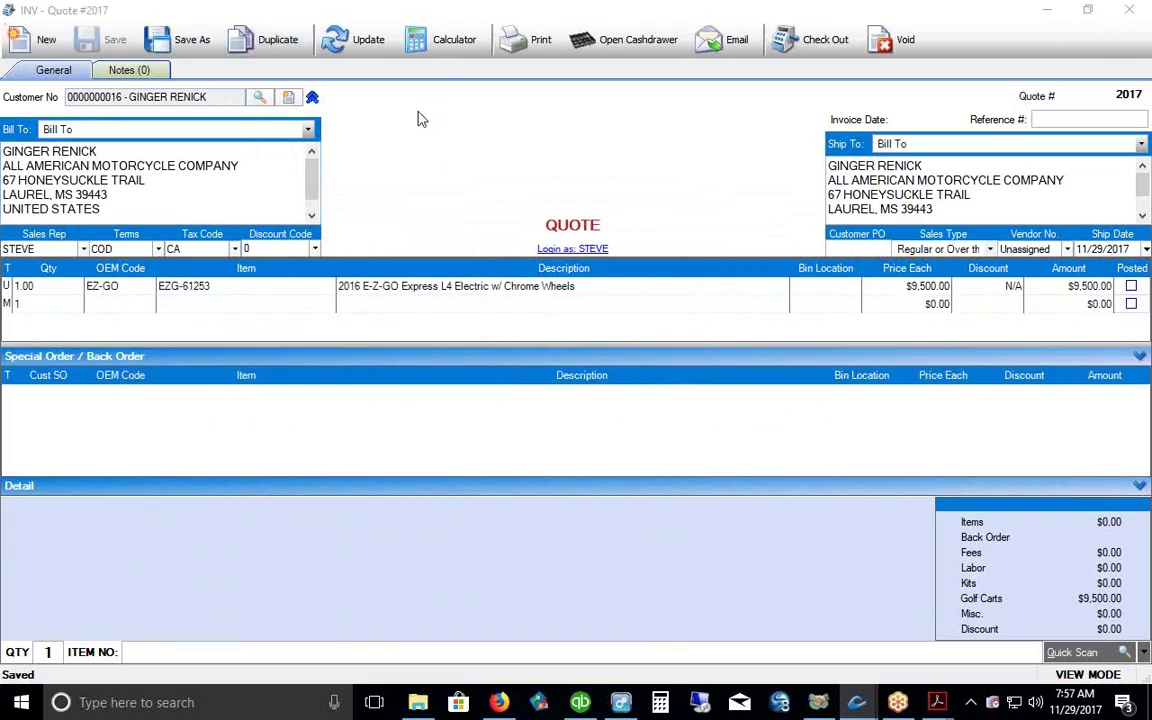
left_click(418, 352)
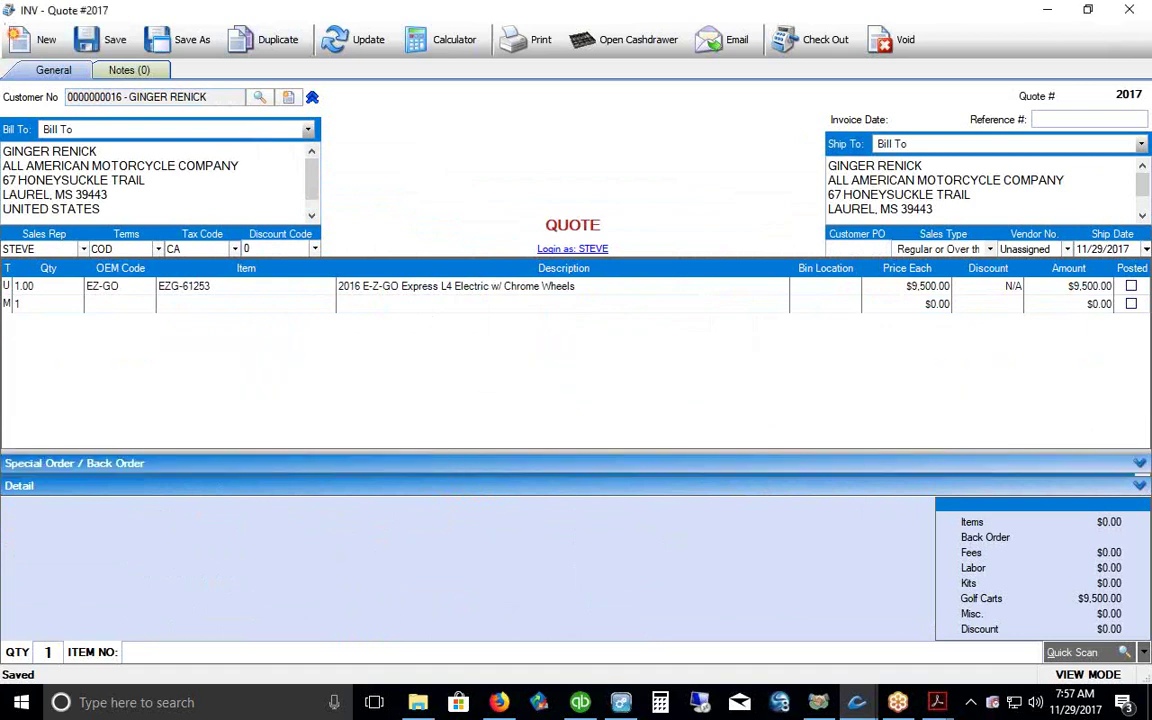
Step: Open the sales calculator for the quote and set the loan term to 48 months
left_click_drag(398, 68, 493, 68)
left_click(448, 58)
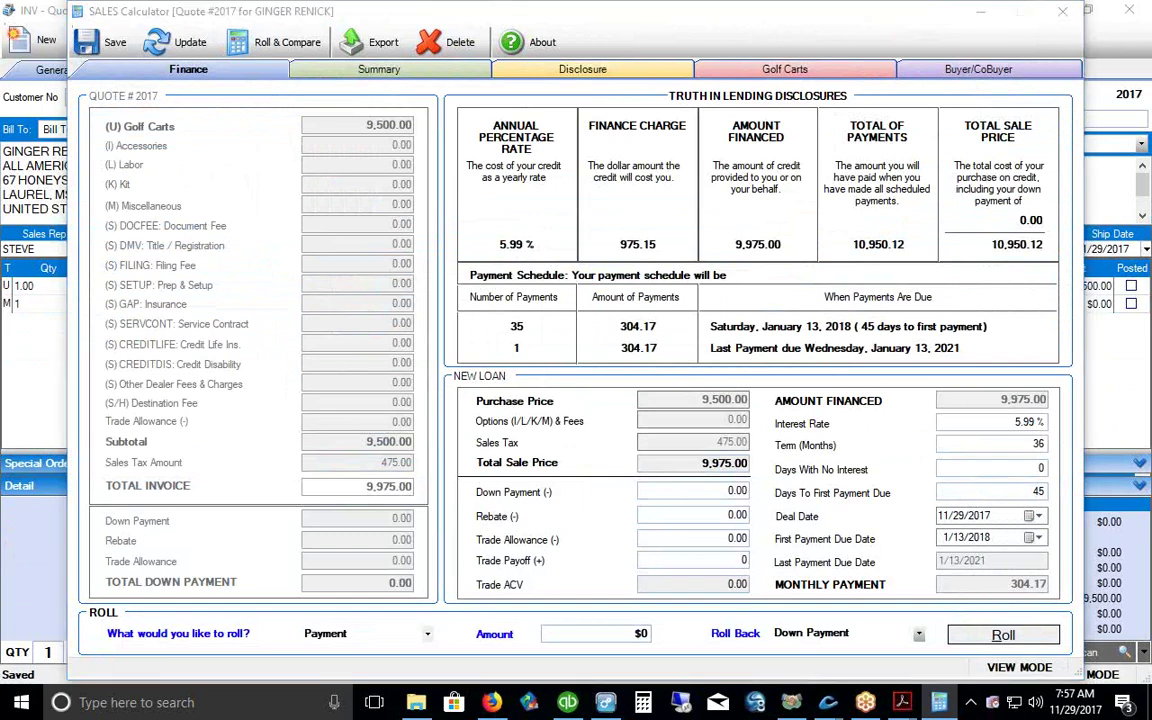
left_click_drag(996, 611, 1057, 595)
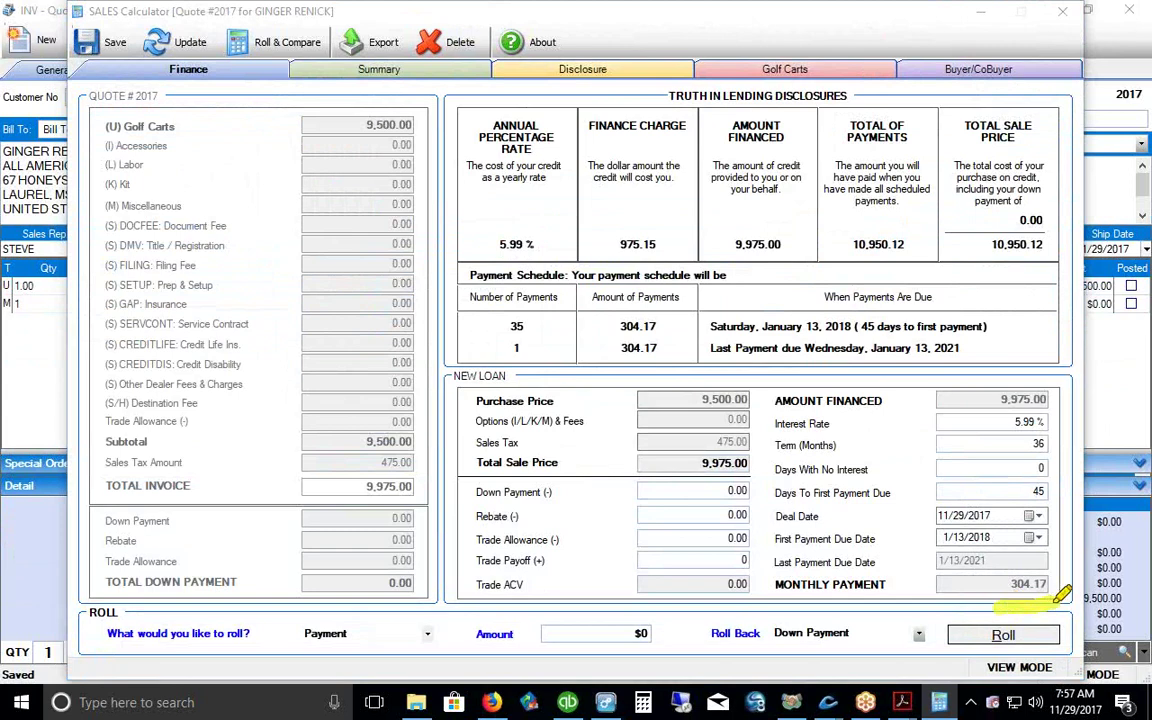
left_click_drag(1058, 462, 1055, 412)
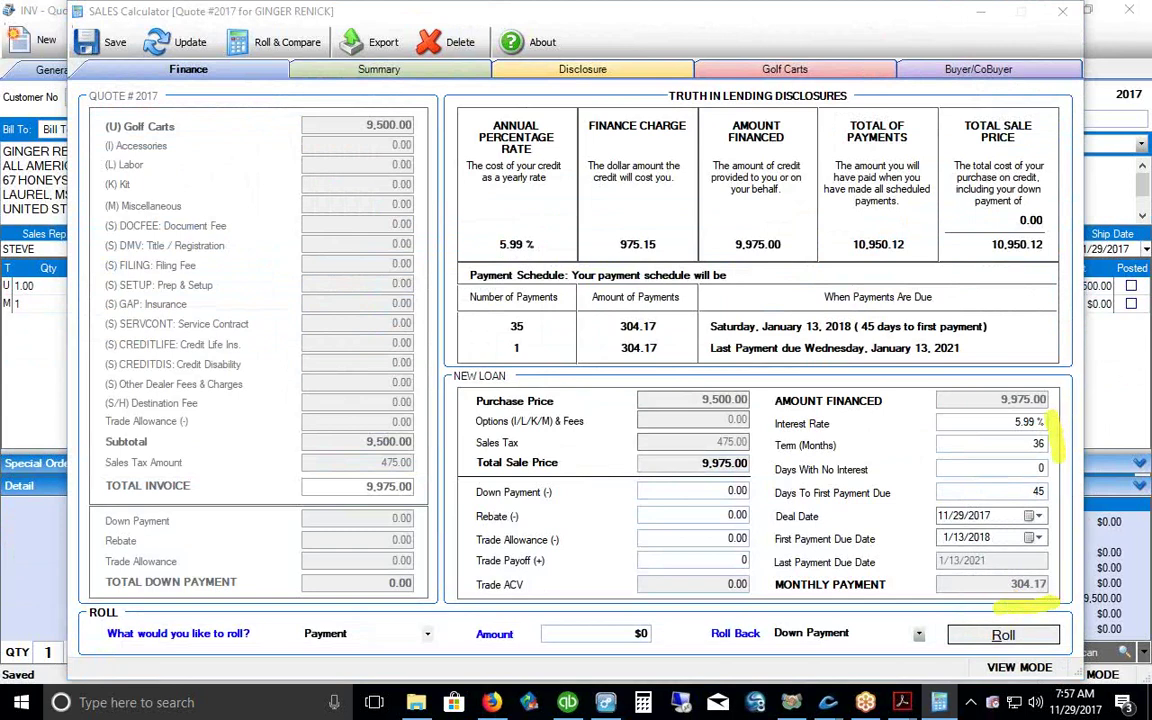
key("Escape")
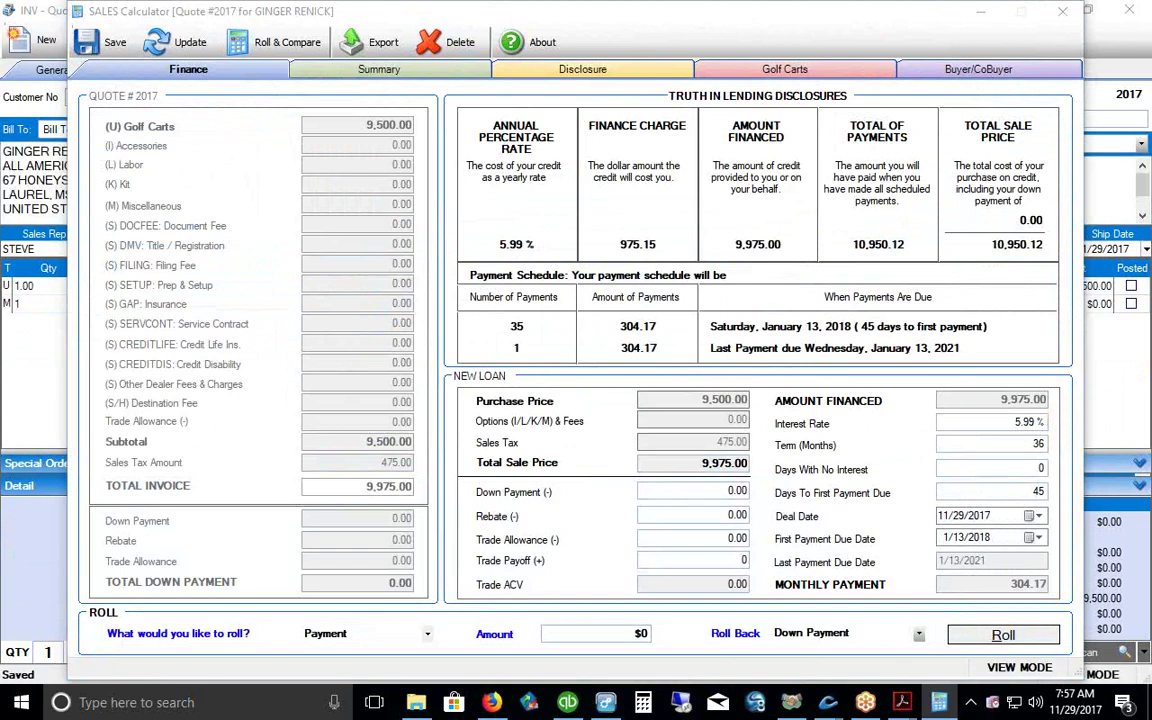
left_click(1037, 450)
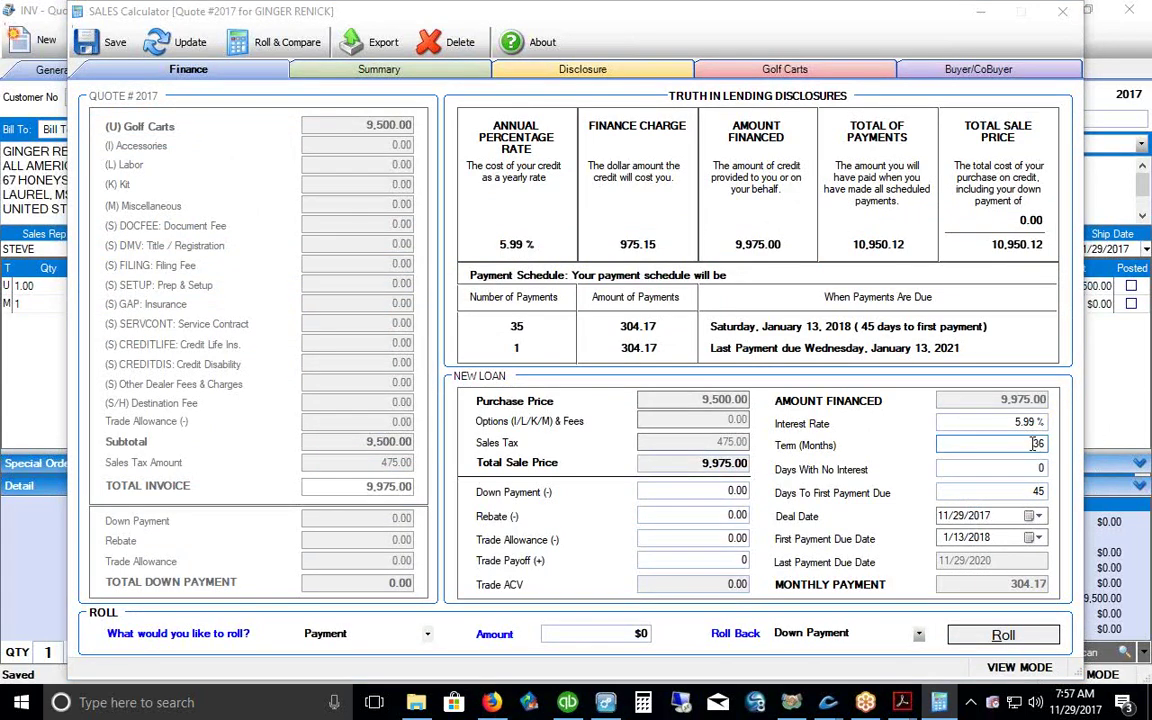
double_click(1038, 444)
type("48")
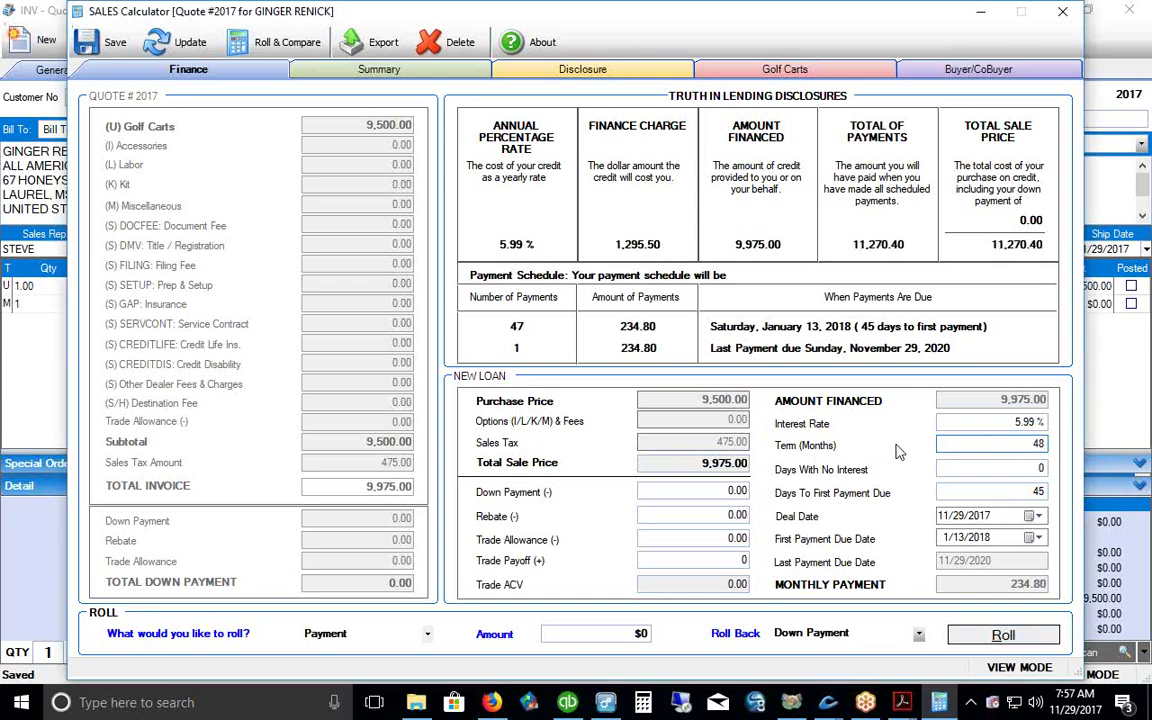
left_click(1024, 596)
Step: Roll the monthly payment to $200 against the down payment and save the loan calculation
left_click(617, 633)
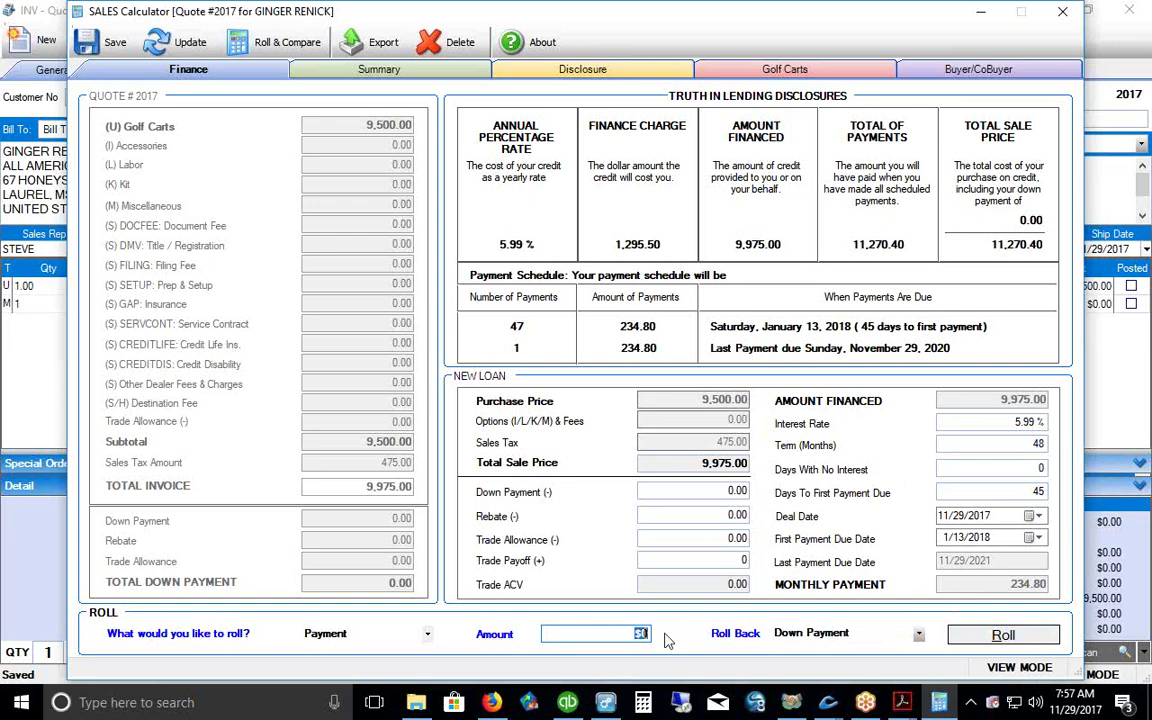
type("200")
left_click(1003, 636)
double_click(711, 491)
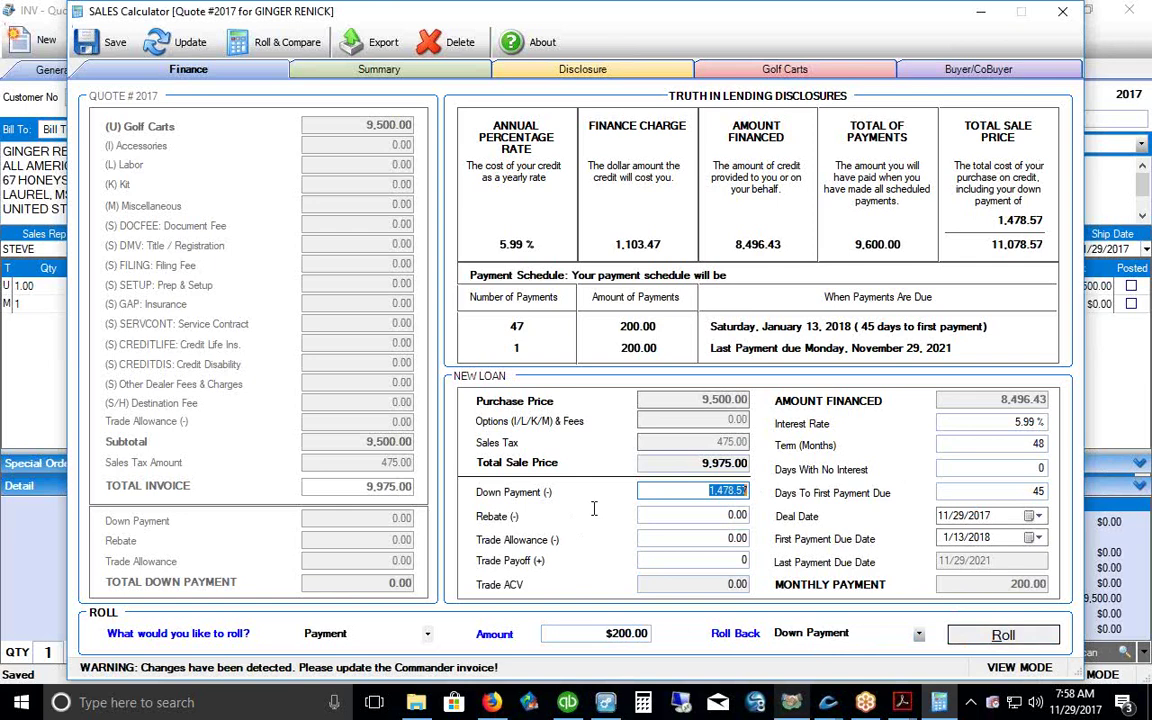
key("Return")
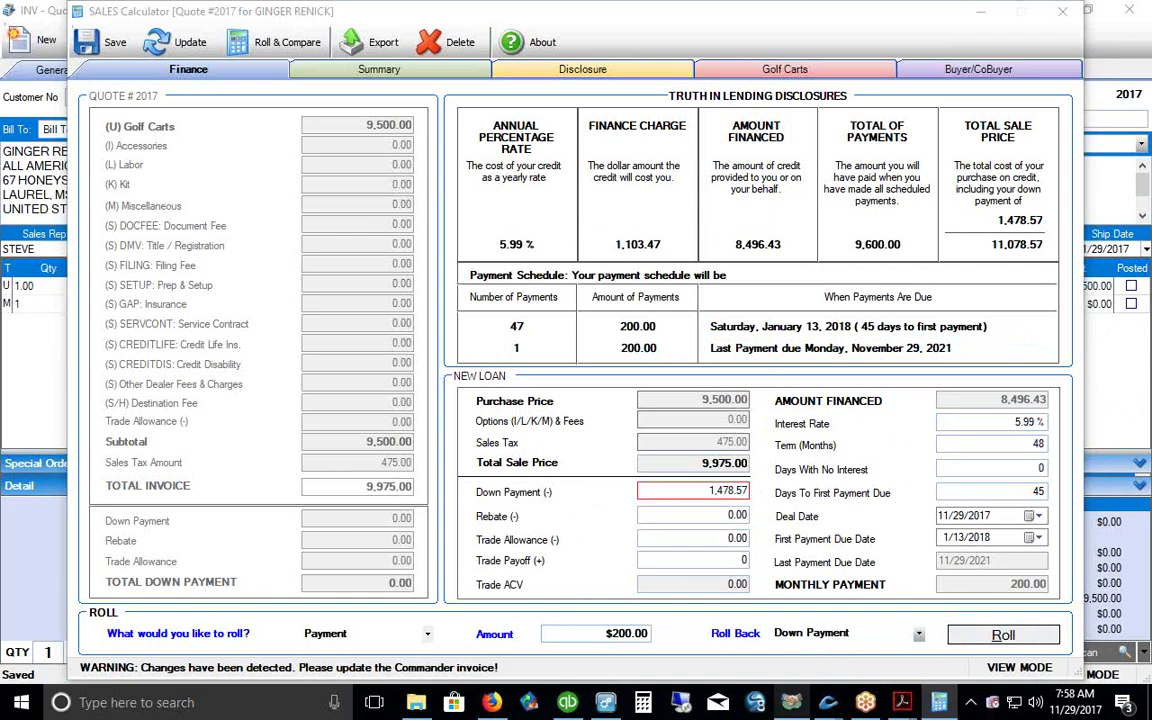
left_click(92, 40)
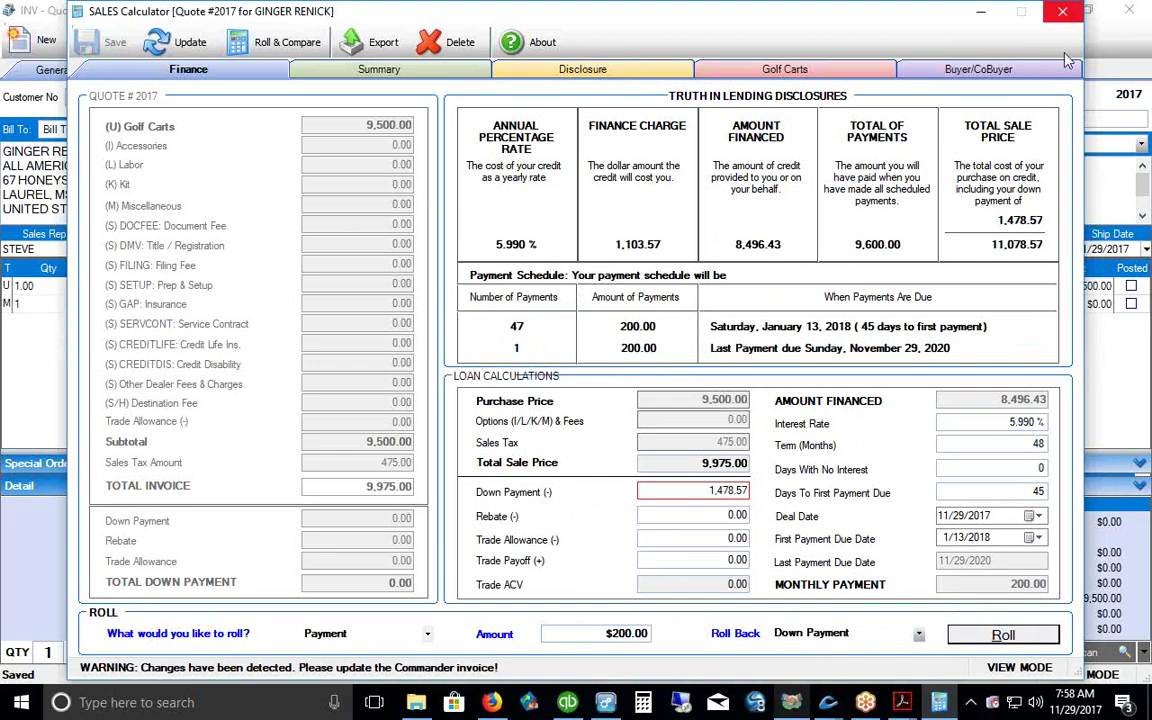
Step: Reset the loan's down payment to 0, save the calculation and close the sales calculator
left_click(660, 491)
type("0")
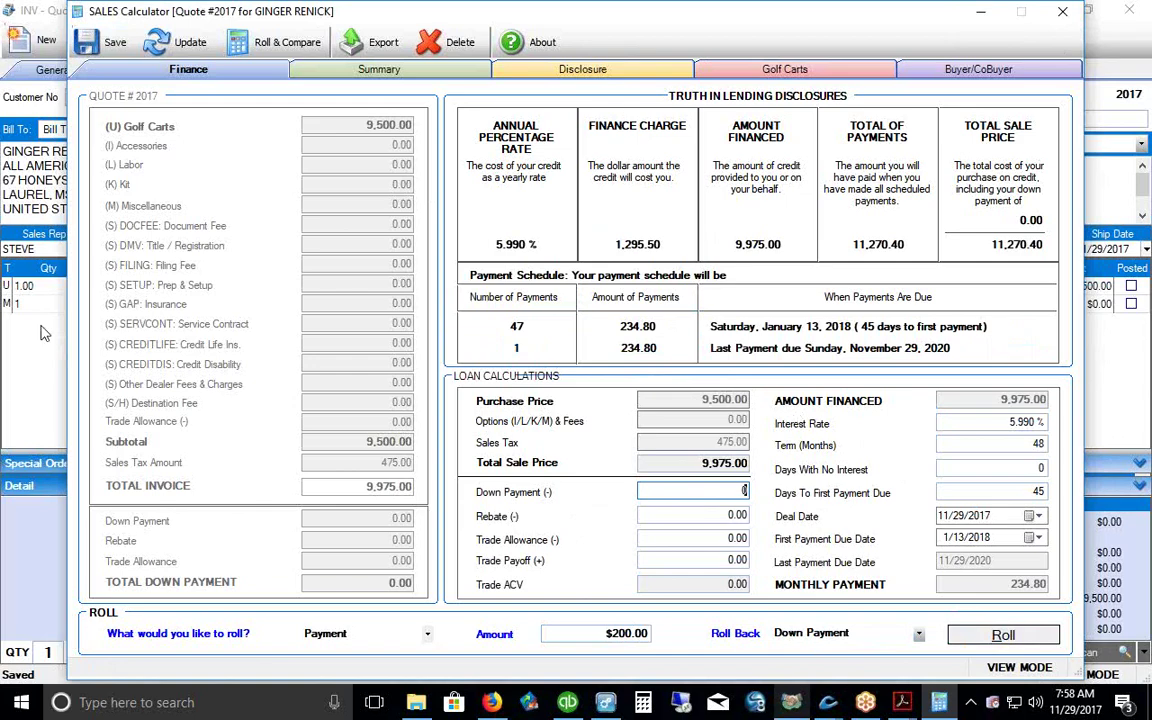
left_click(124, 55)
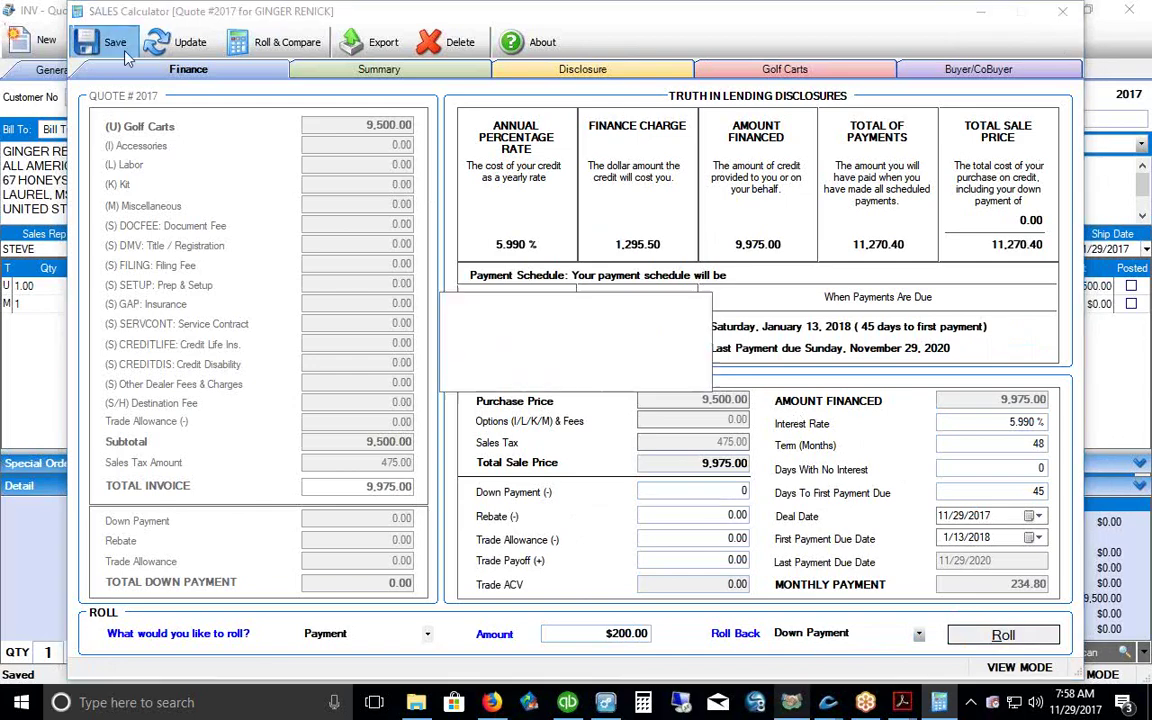
left_click(1063, 12)
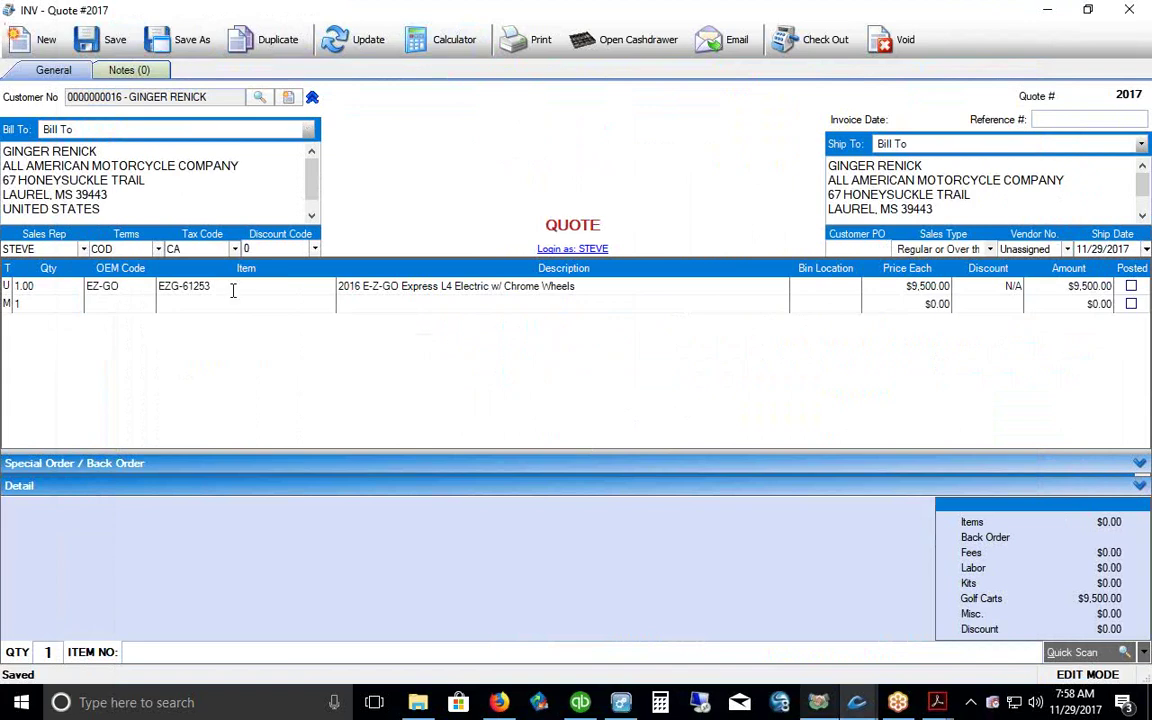
Step: Check out the quote with full payment on Open Account and convert it to an invoice
left_click_drag(97, 151, 4, 155)
left_click(816, 45)
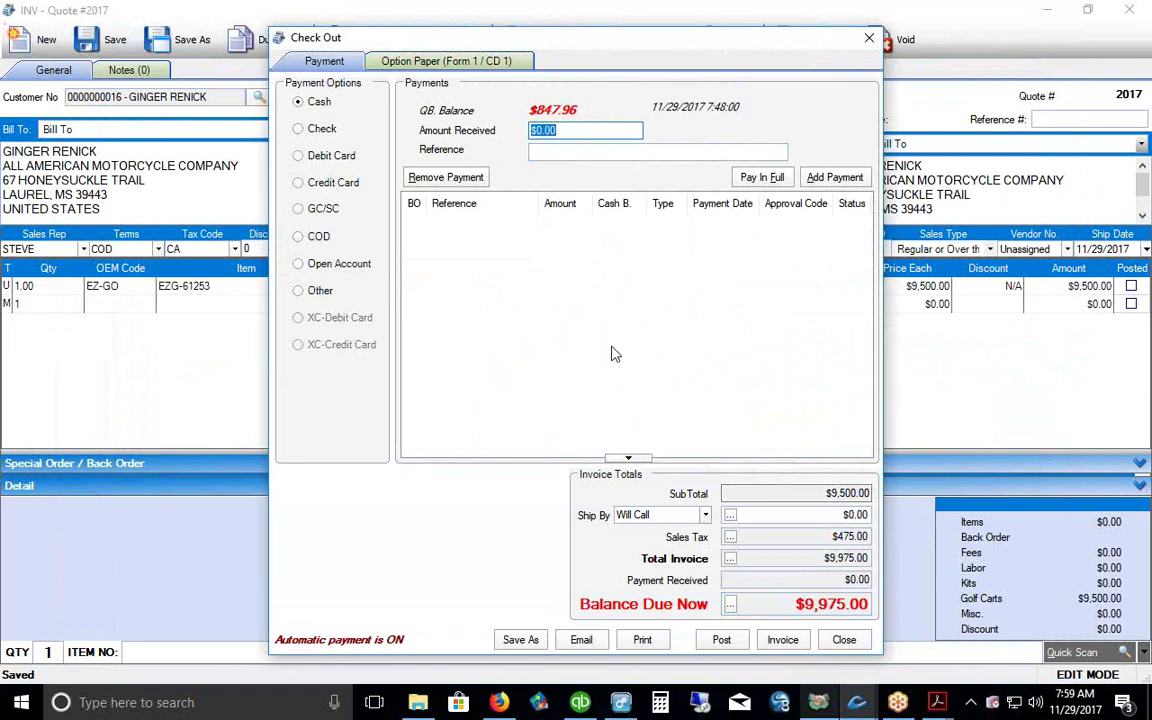
left_click(340, 265)
left_click(762, 177)
left_click(782, 639)
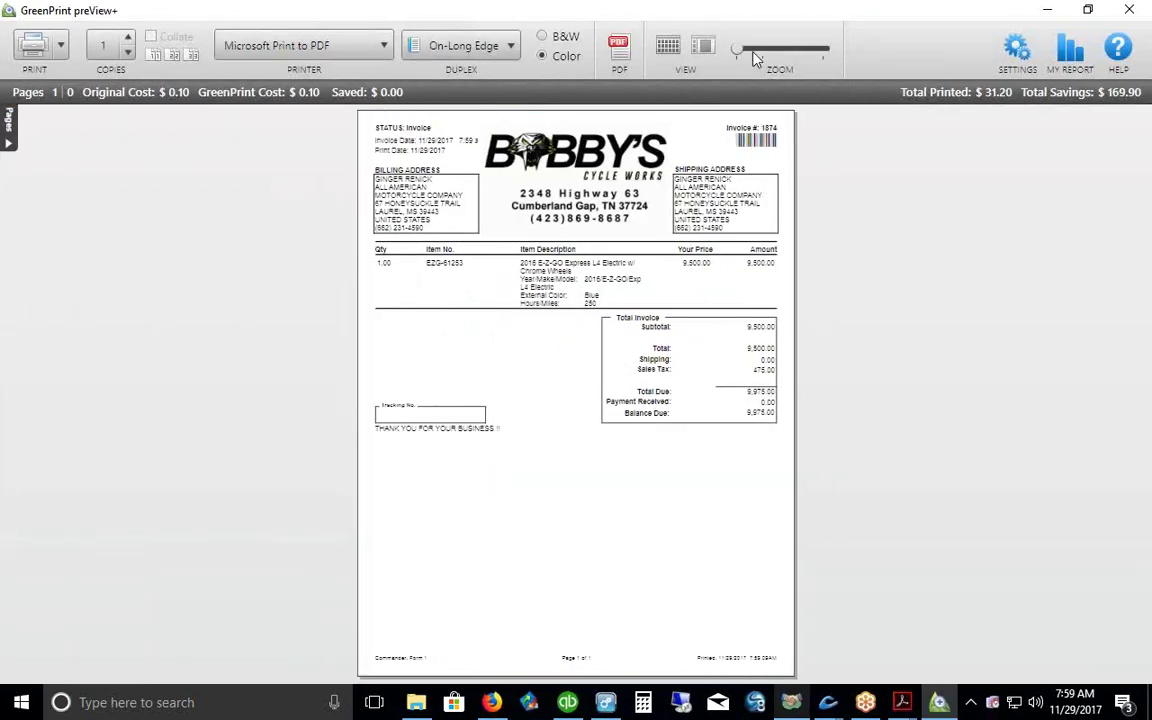
Step: Review the invoice's print preview, cancel the print job and close the invoice
left_click_drag(740, 57, 747, 58)
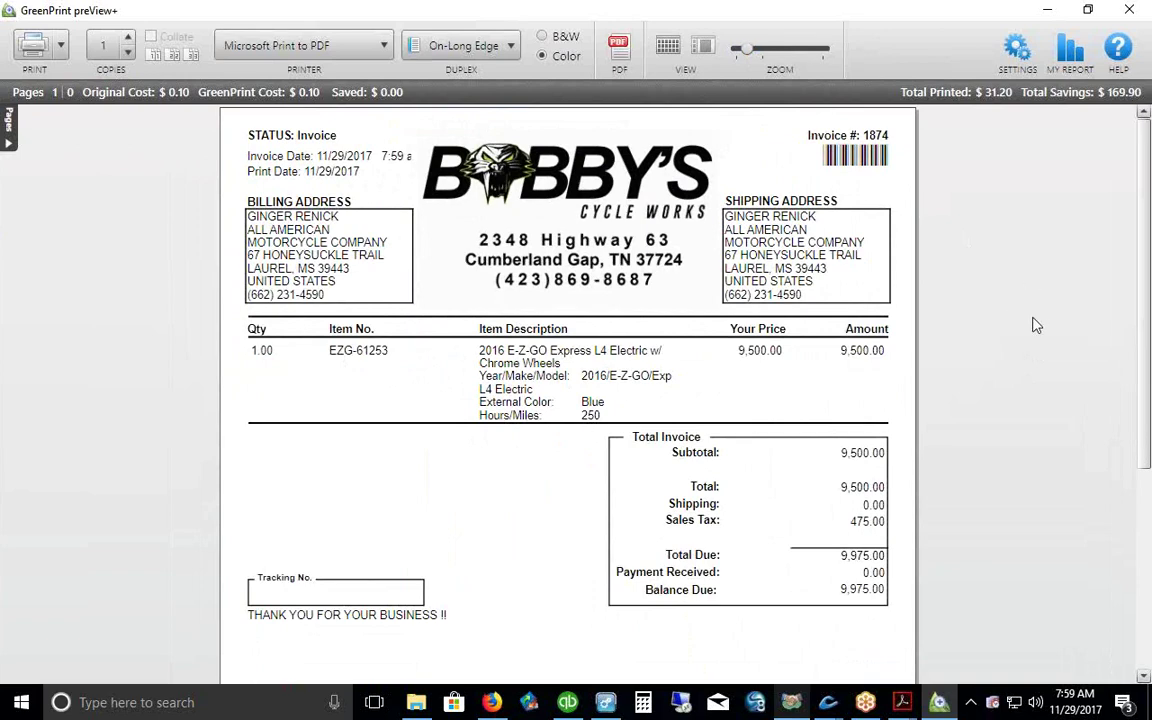
left_click(1132, 11)
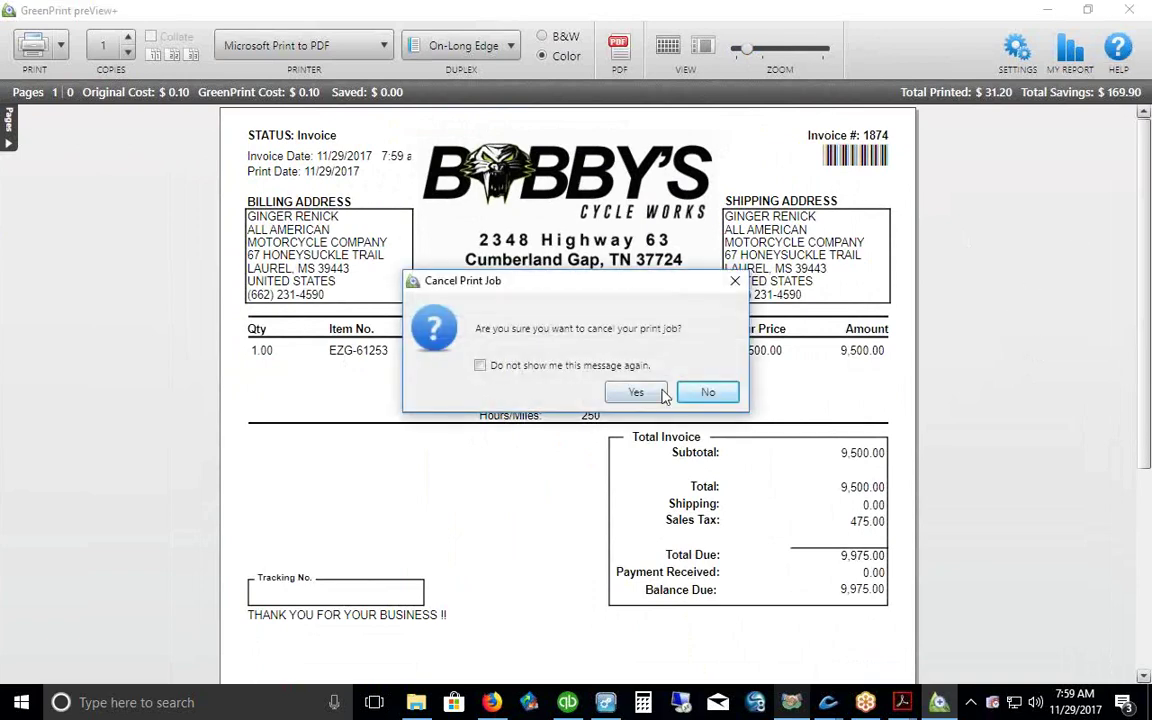
left_click(640, 392)
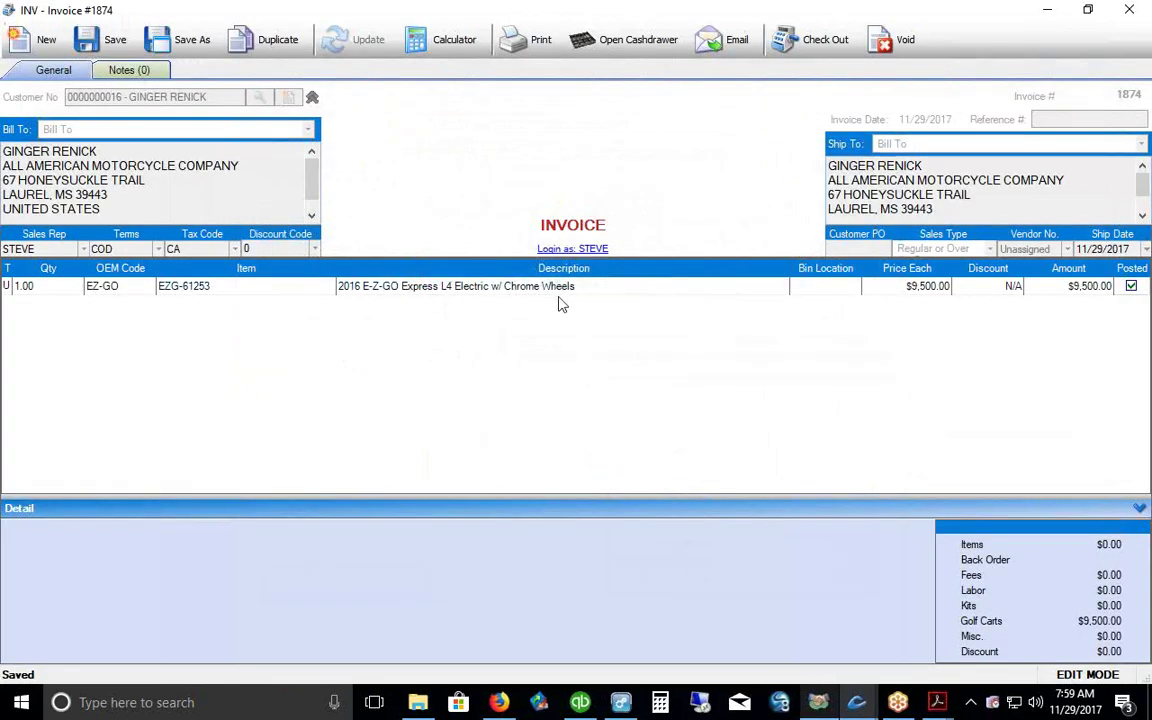
left_click(1131, 10)
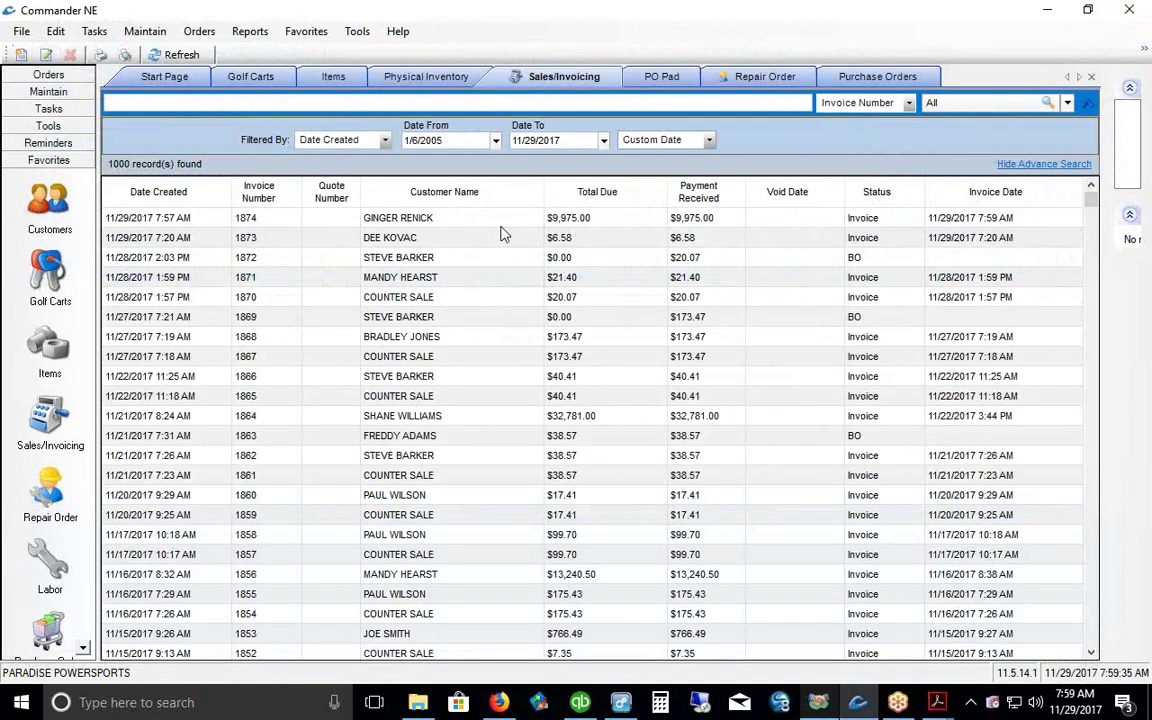
Step: Reopen the newly created golf cart invoice from the sales list and copy its item number EZG-61253
left_click(452, 212)
left_click(50, 272)
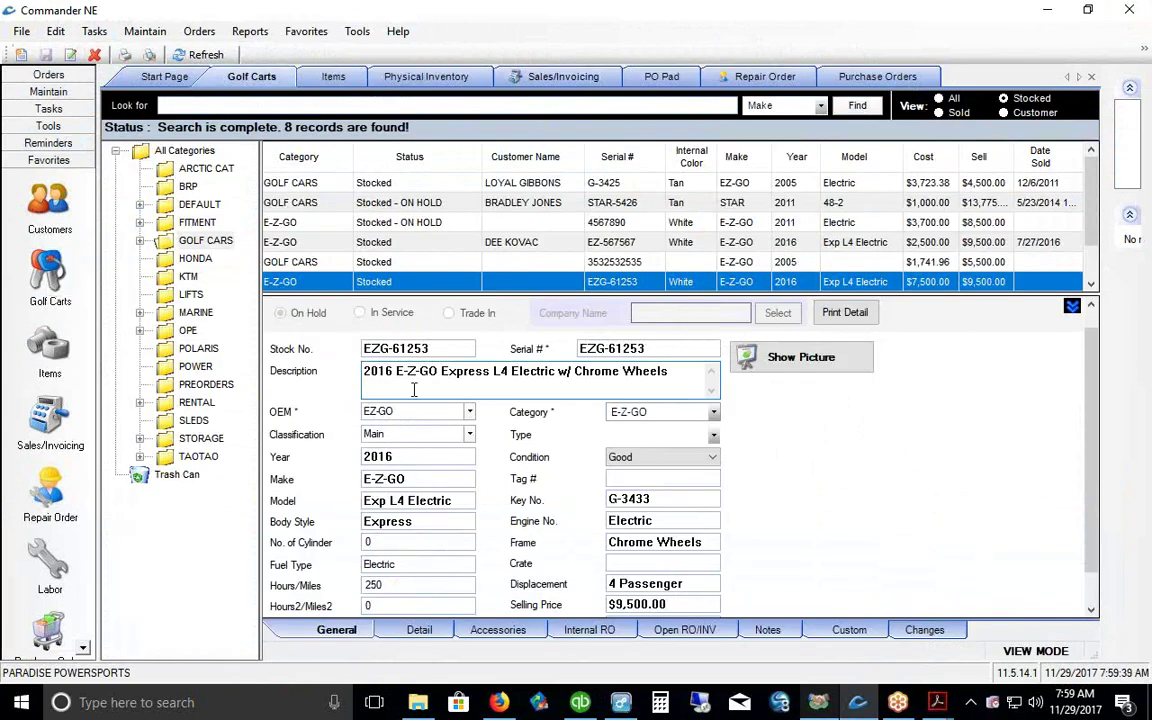
left_click(46, 400)
double_click(398, 224)
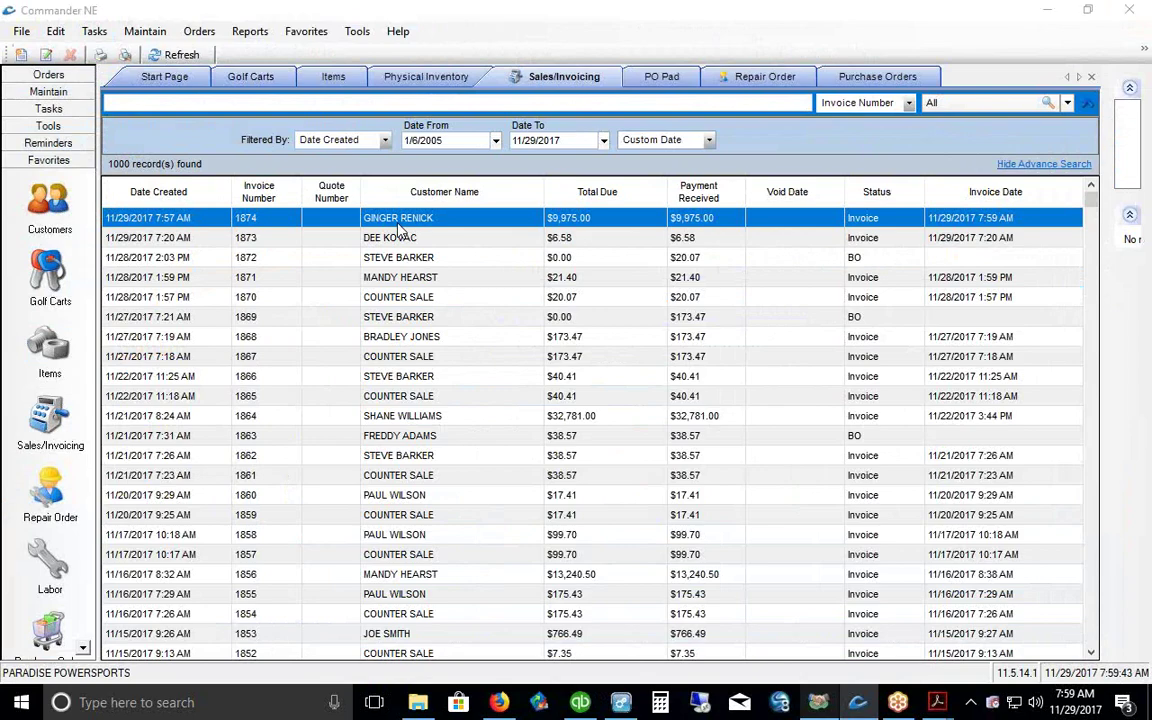
left_click(190, 290)
right_click(193, 292)
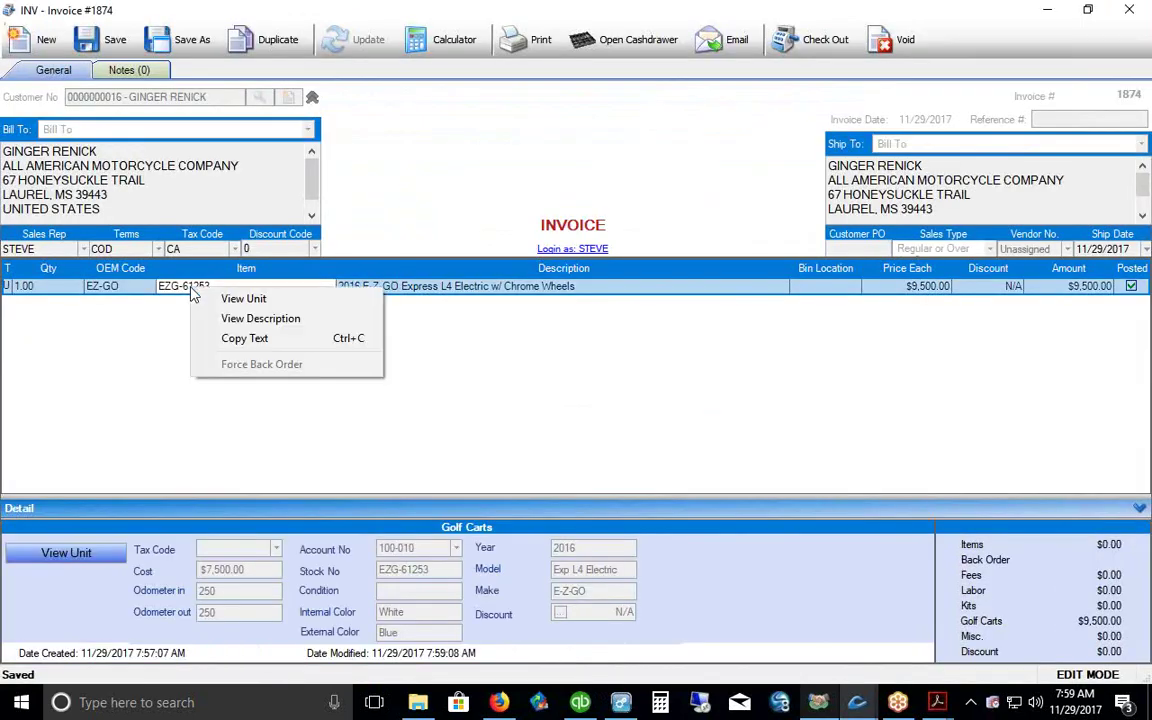
left_click(200, 336)
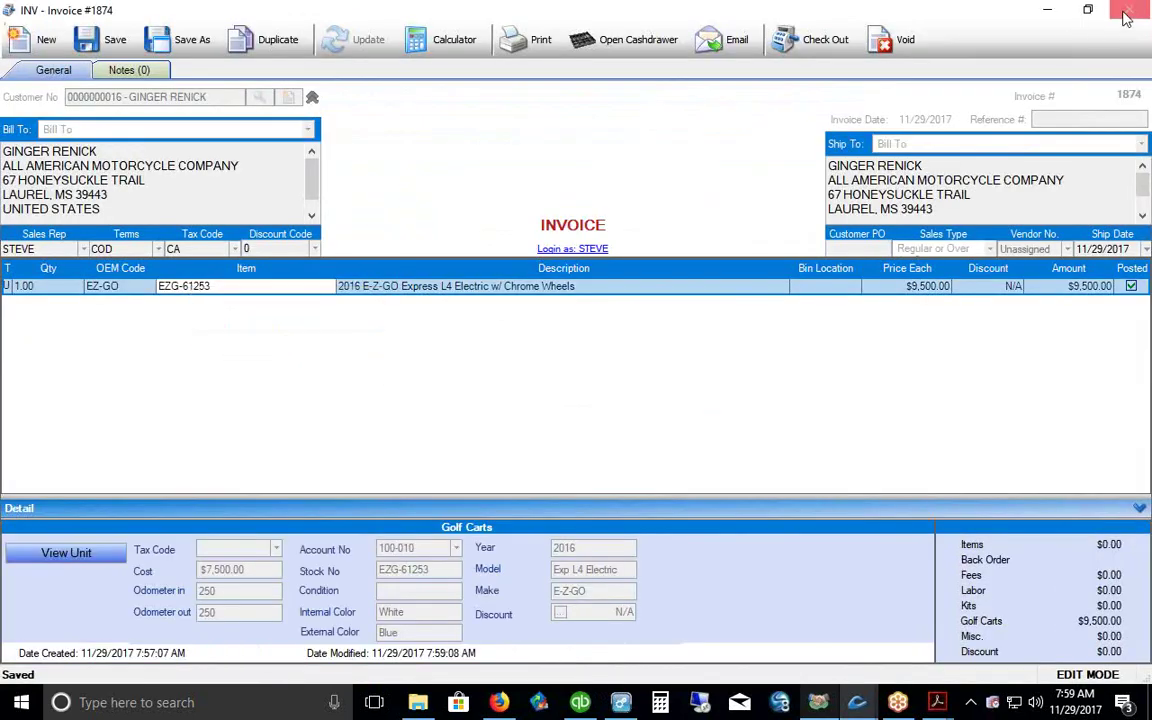
left_click(1047, 9)
Step: Search the golf cart records for the copied EZG-61253 by Year, with the view set to All
left_click(47, 275)
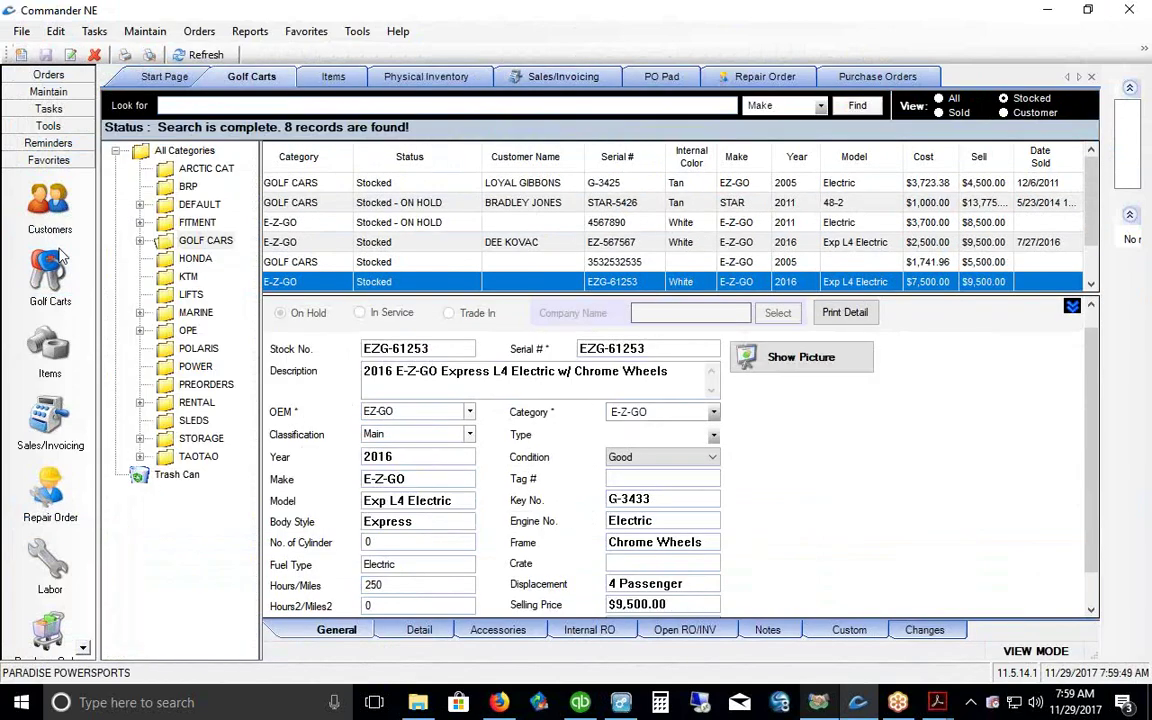
right_click(200, 108)
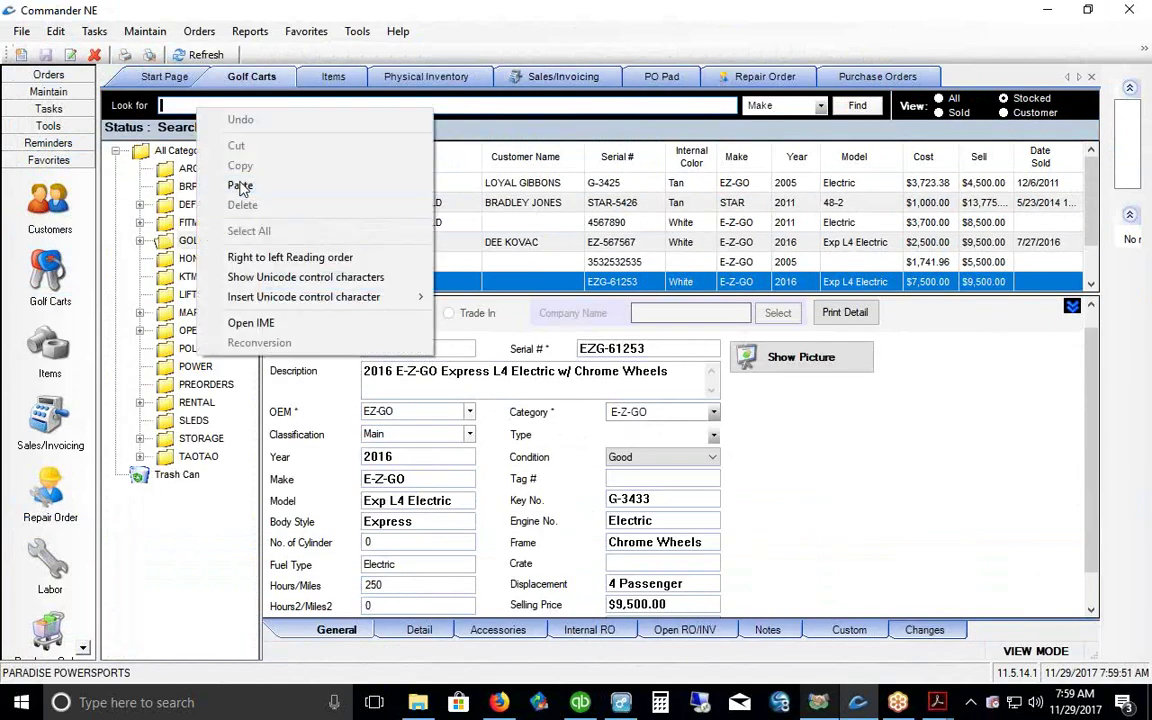
left_click(240, 186)
left_click(820, 107)
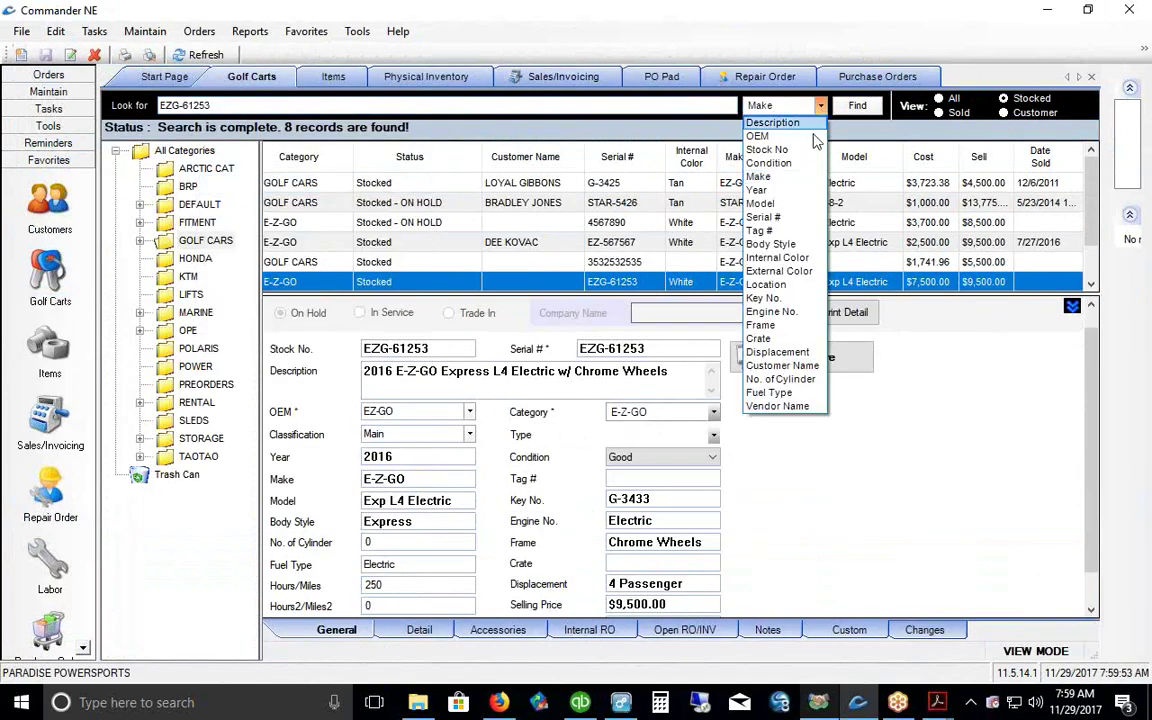
left_click(757, 190)
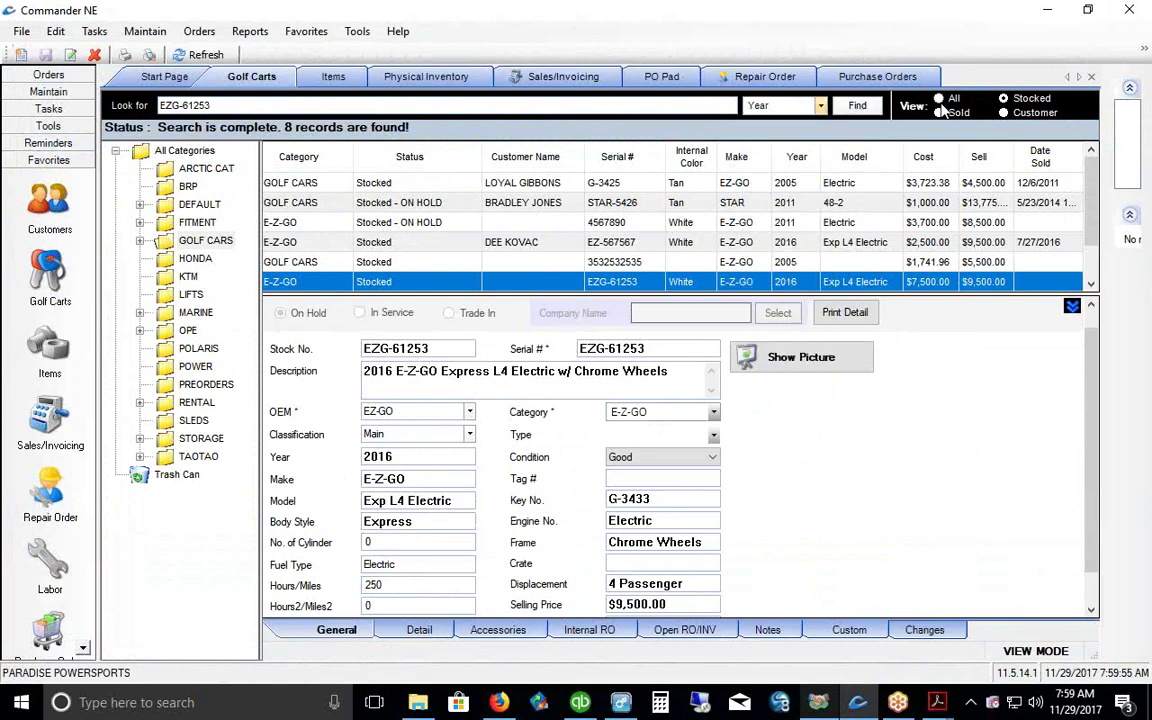
left_click(857, 106)
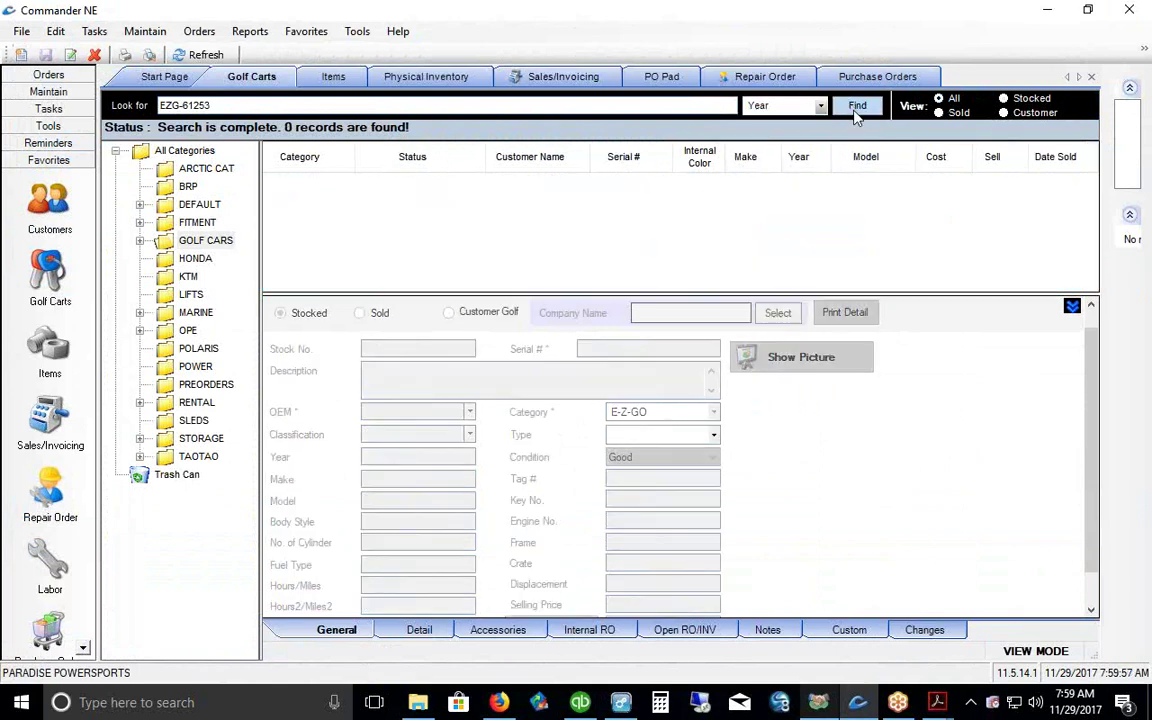
Step: Search all golf cart categories for EZG-61253 by Serial # and enlarge the general details of the record
left_click(145, 150)
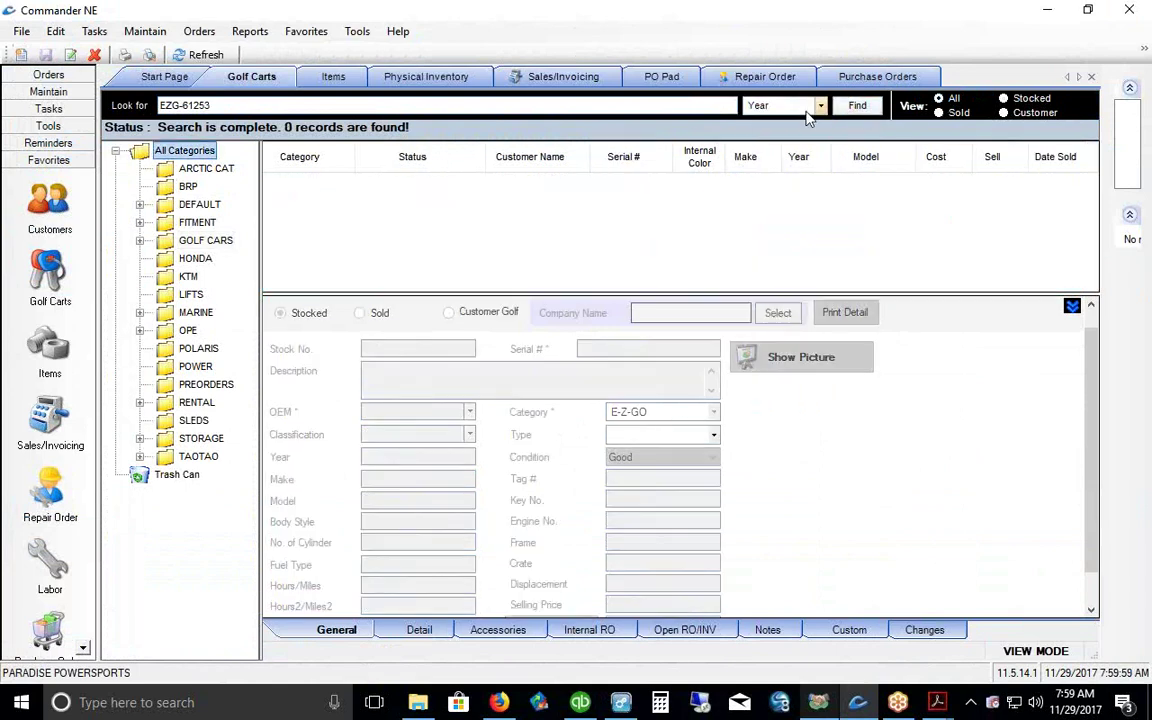
left_click(820, 106)
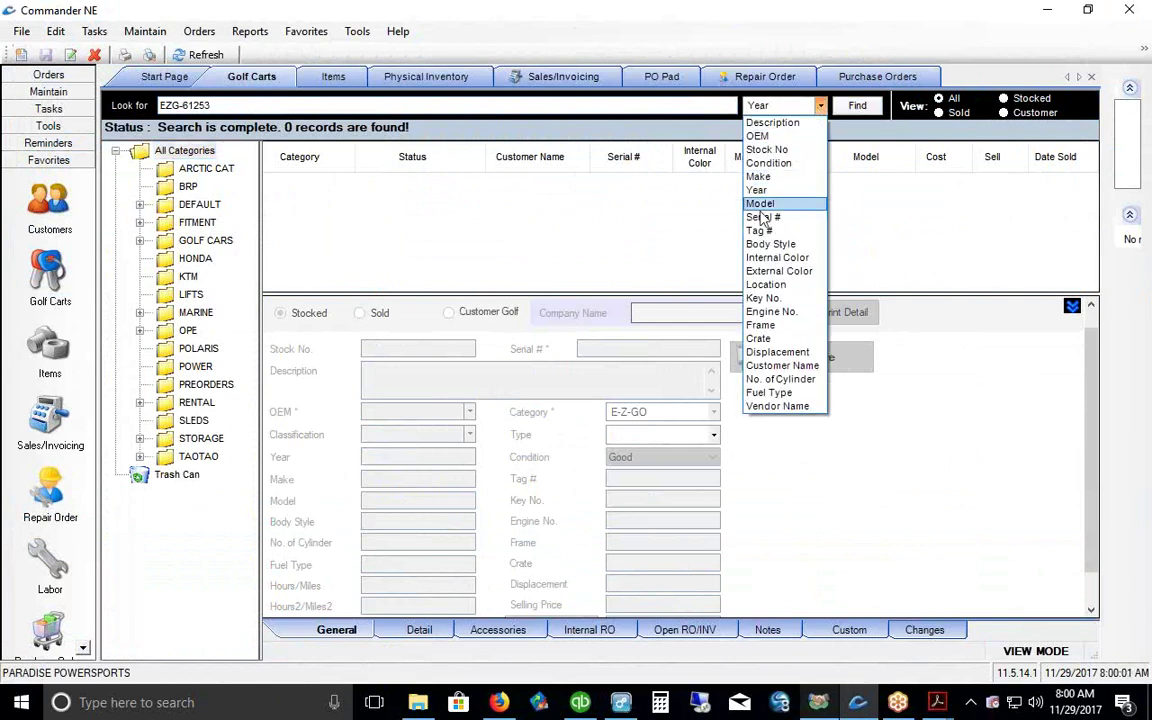
left_click(763, 217)
left_click(855, 106)
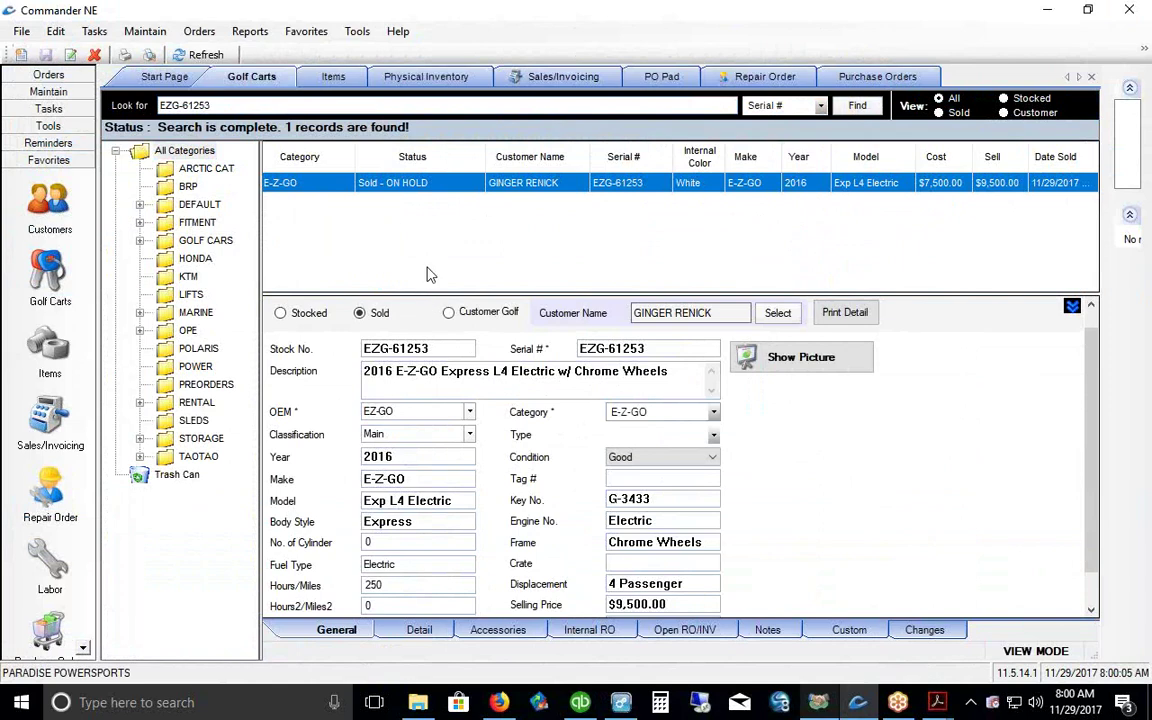
left_click_drag(474, 296, 477, 226)
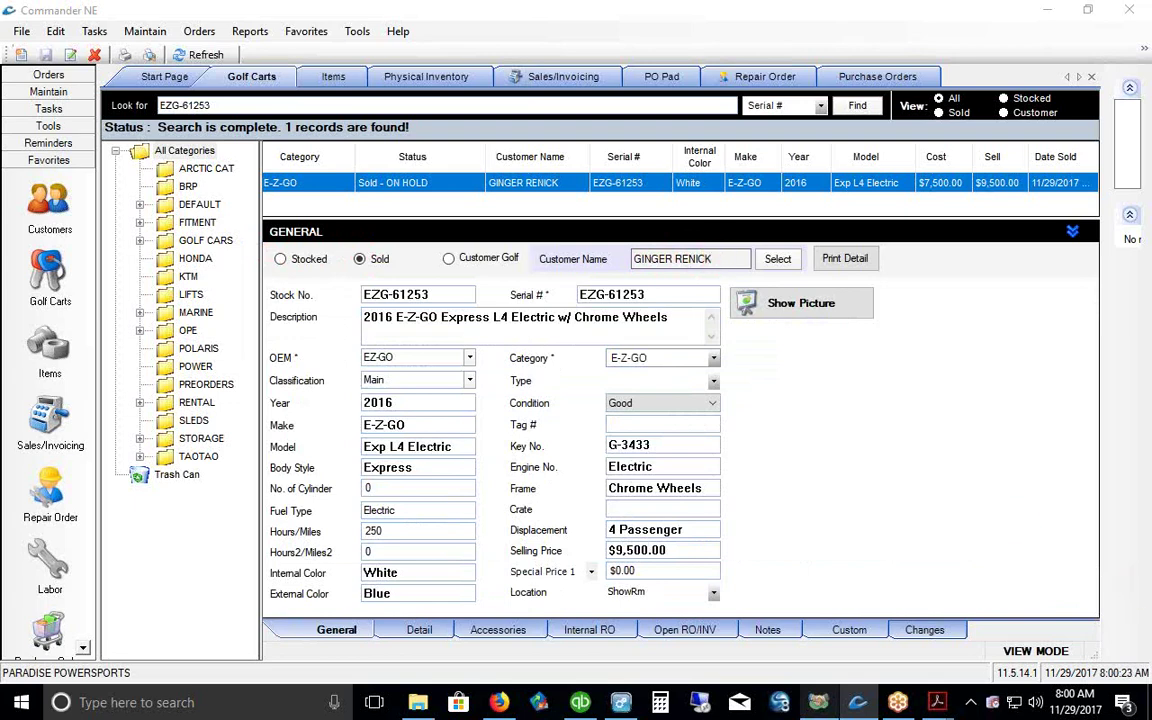
Step: Set the flooring amount to $45 in the sold golf cart's cost details and save the record
left_click(420, 630)
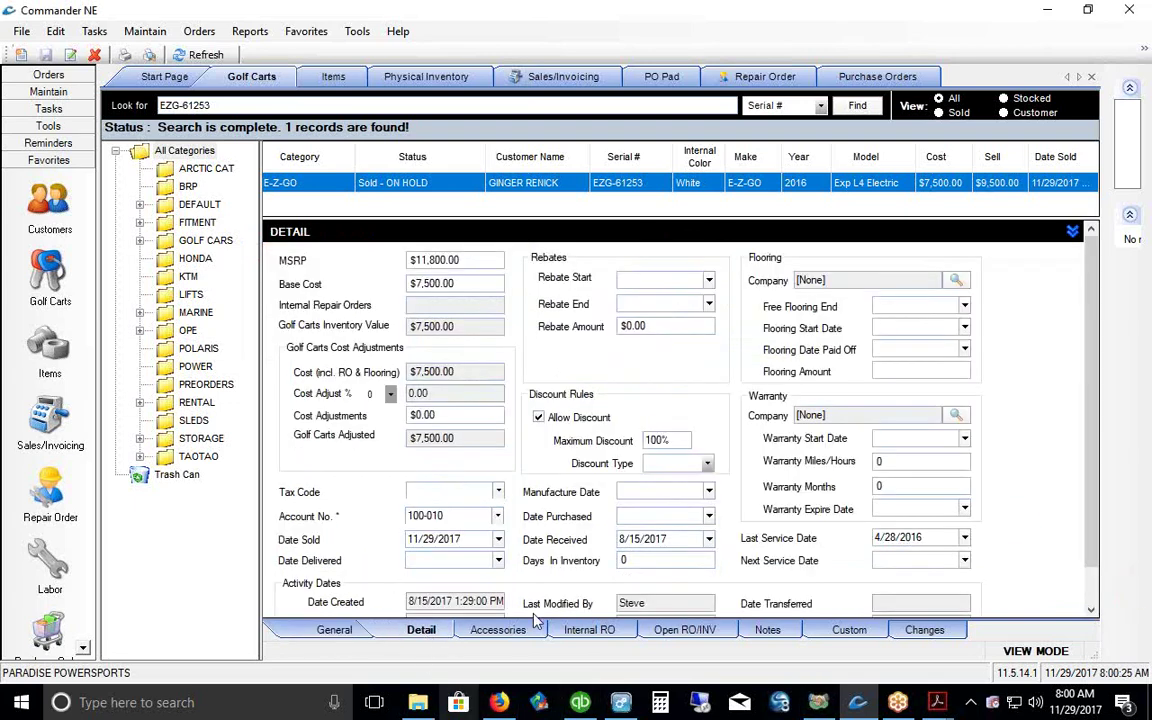
left_click_drag(468, 539, 358, 528)
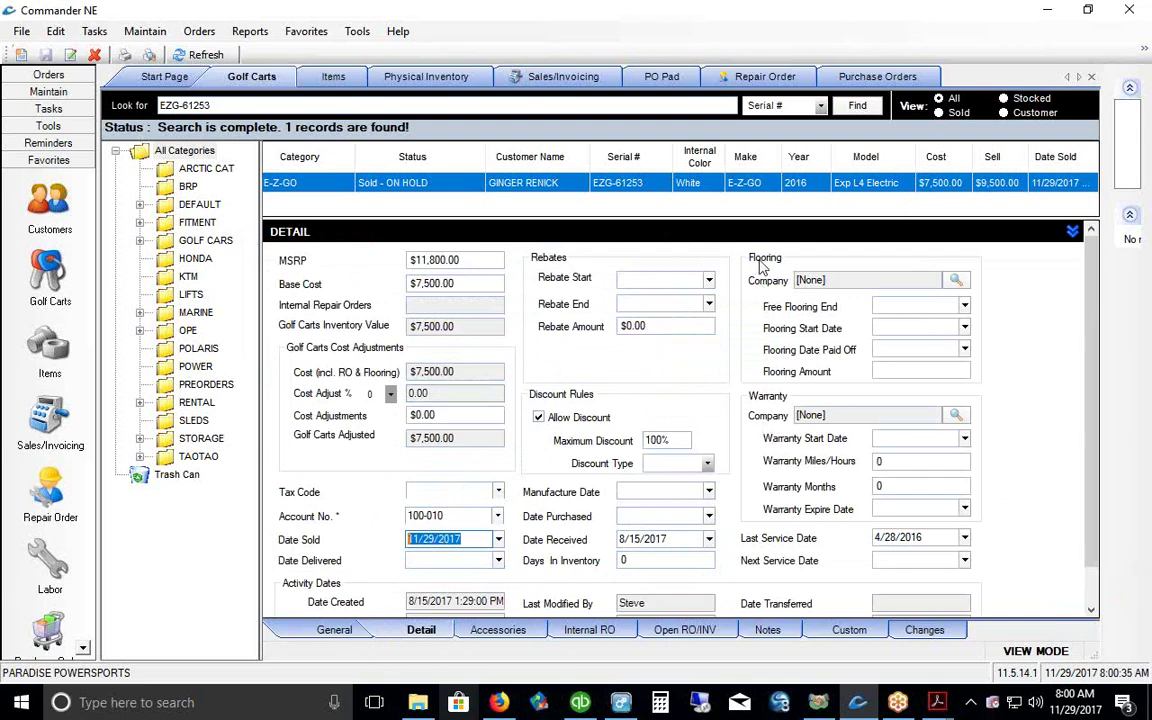
left_click(887, 371)
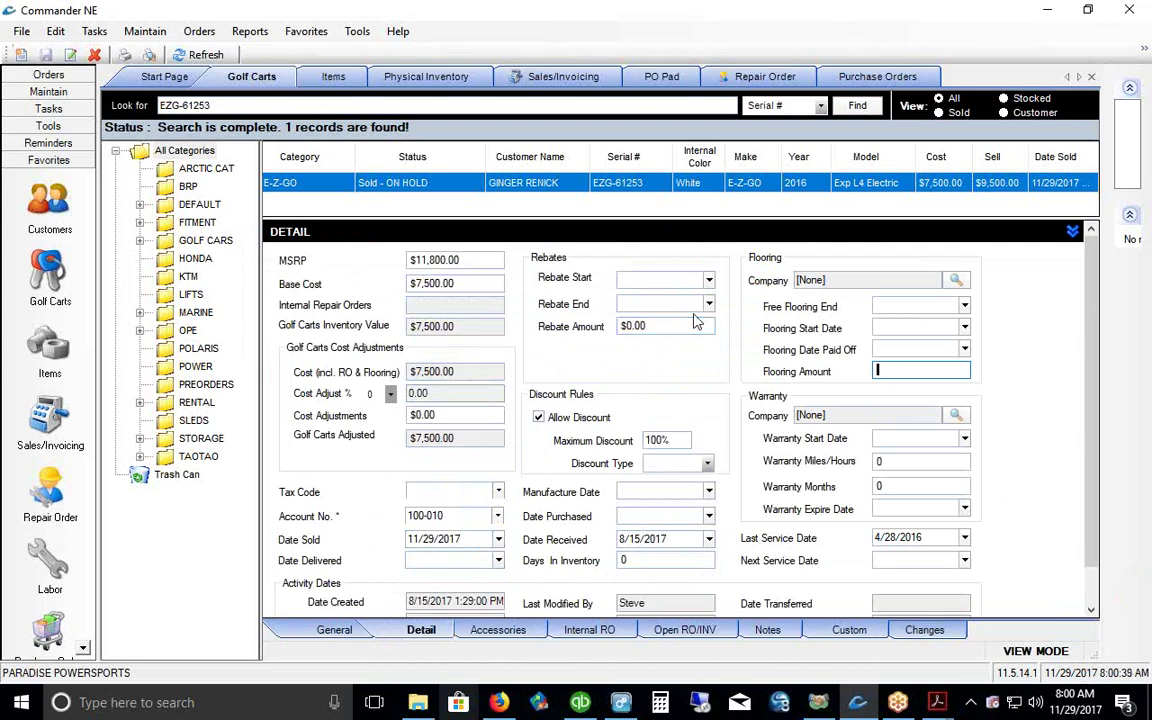
type("45")
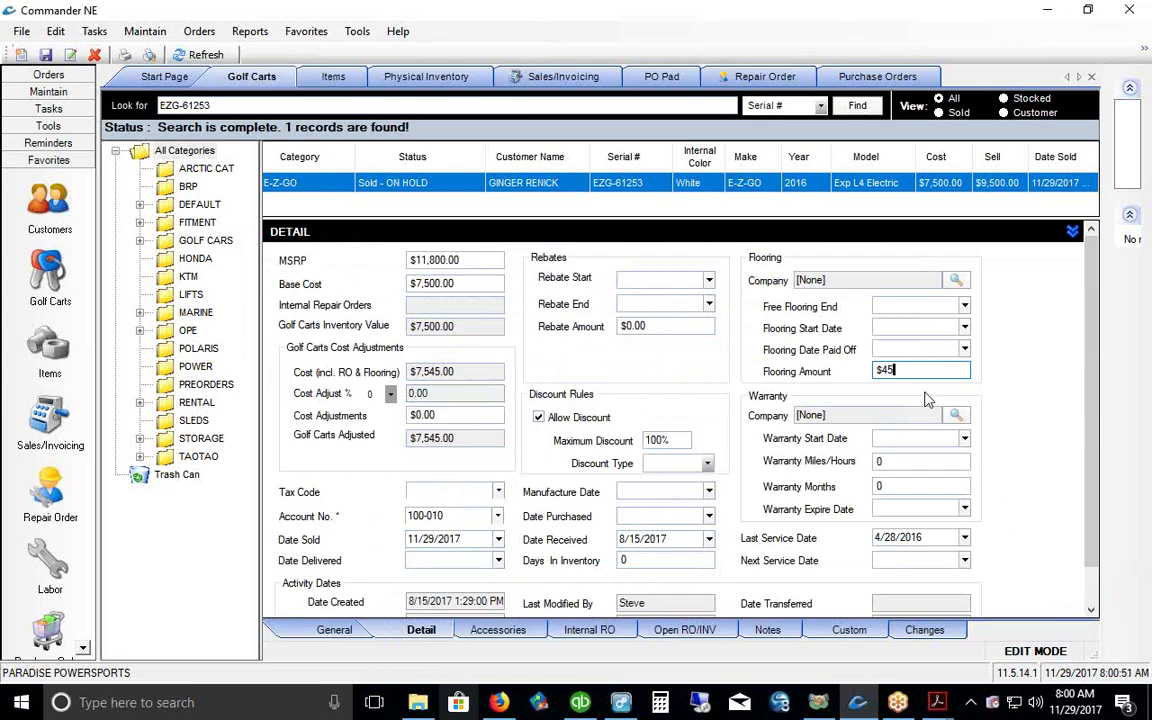
left_click(45, 54)
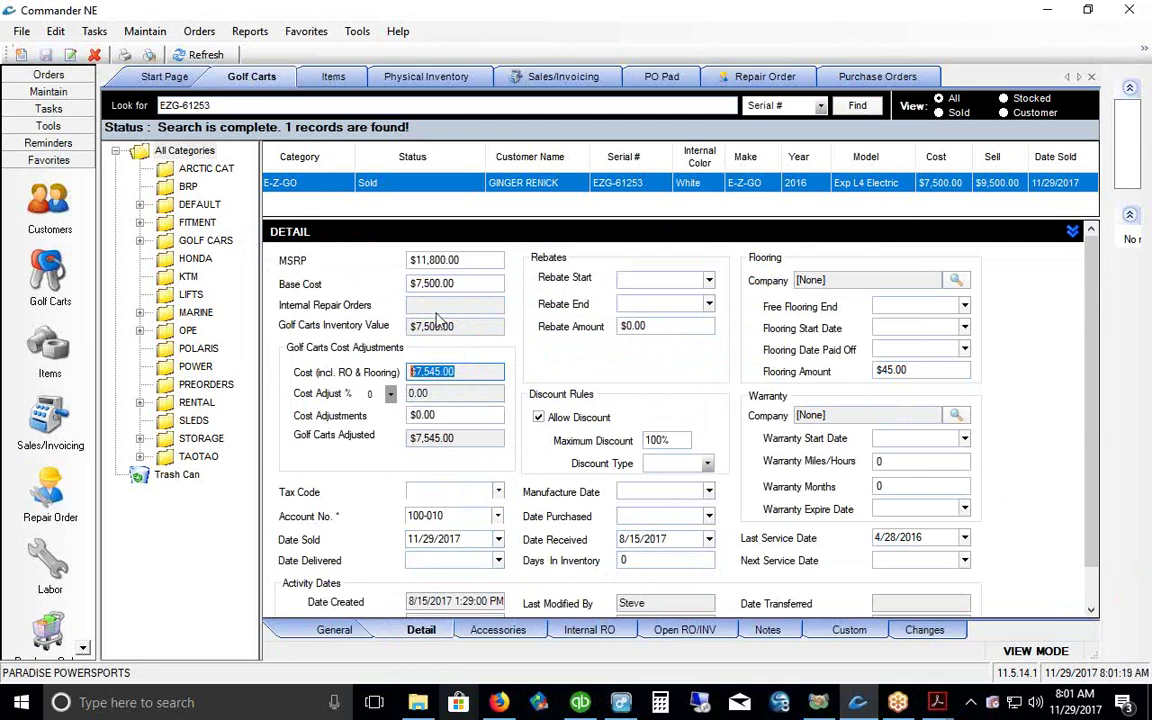
Step: Examine the cart's base cost, internal repair orders and inventory value, and return to its general details
left_click(494, 283)
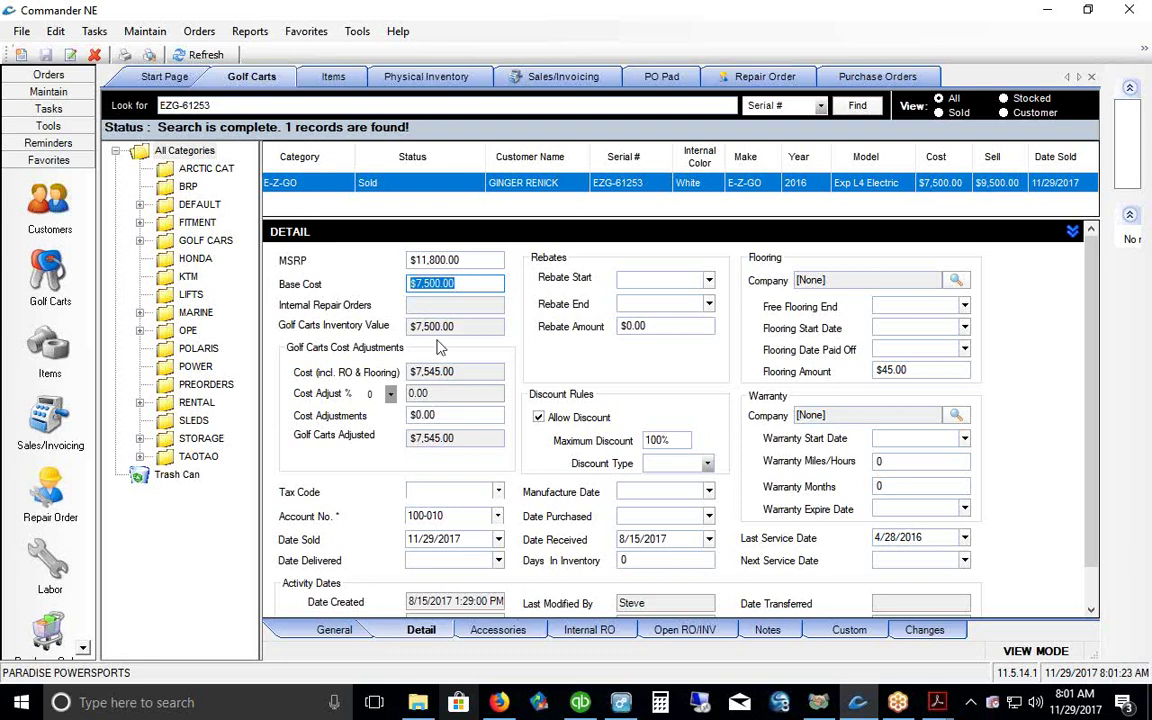
key("ctrl+2")
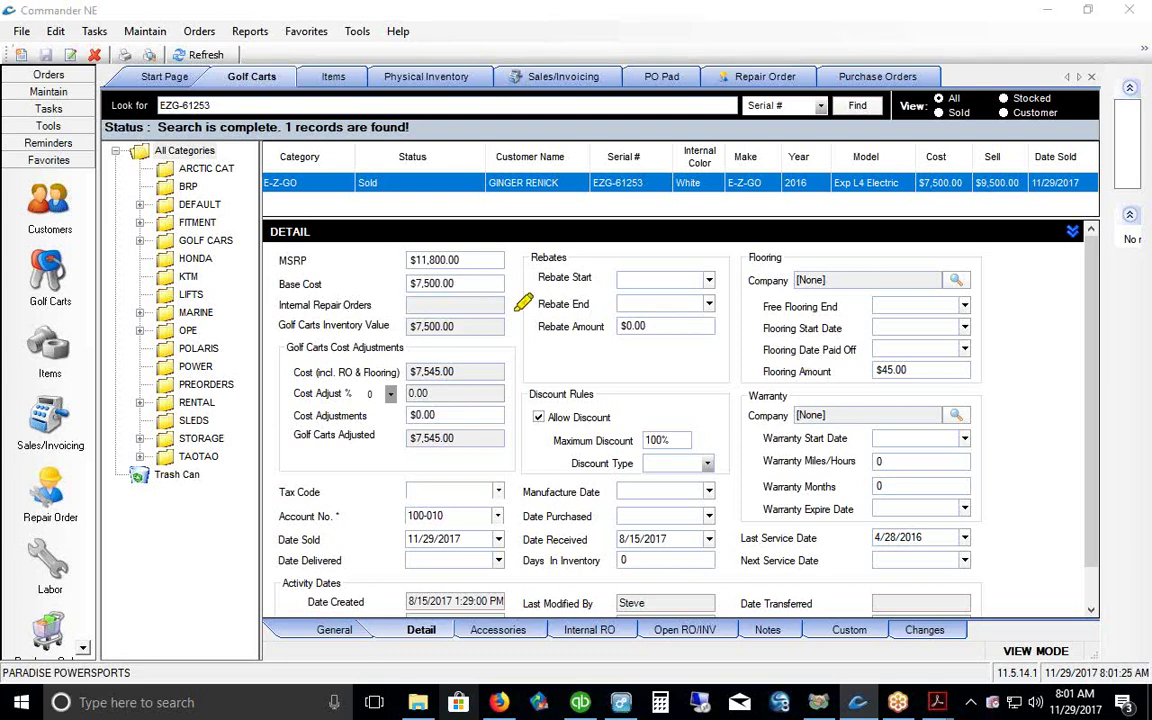
left_click_drag(408, 309, 487, 309)
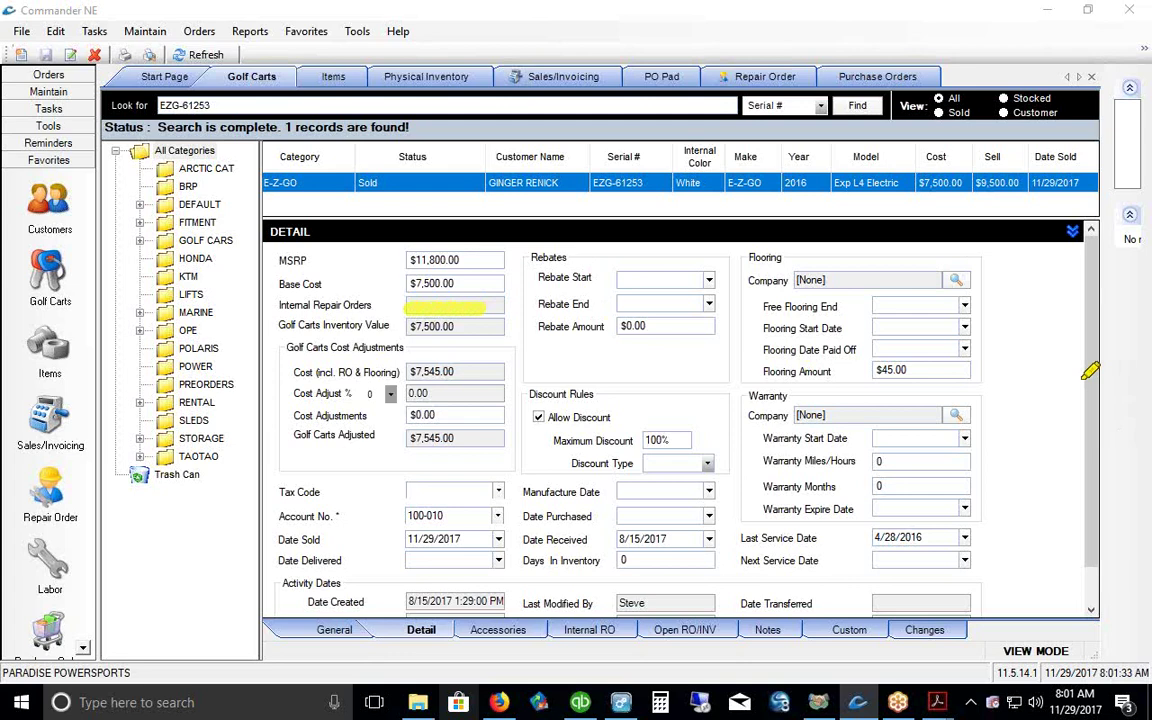
left_click_drag(286, 348, 472, 331)
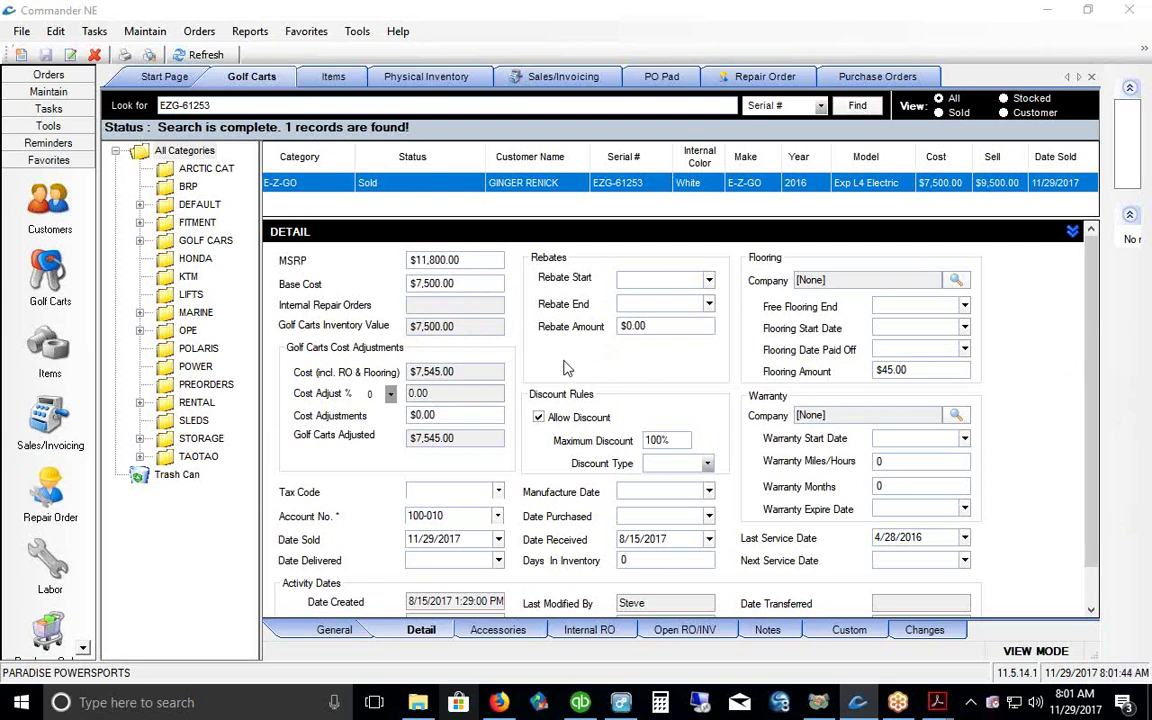
left_click(330, 630)
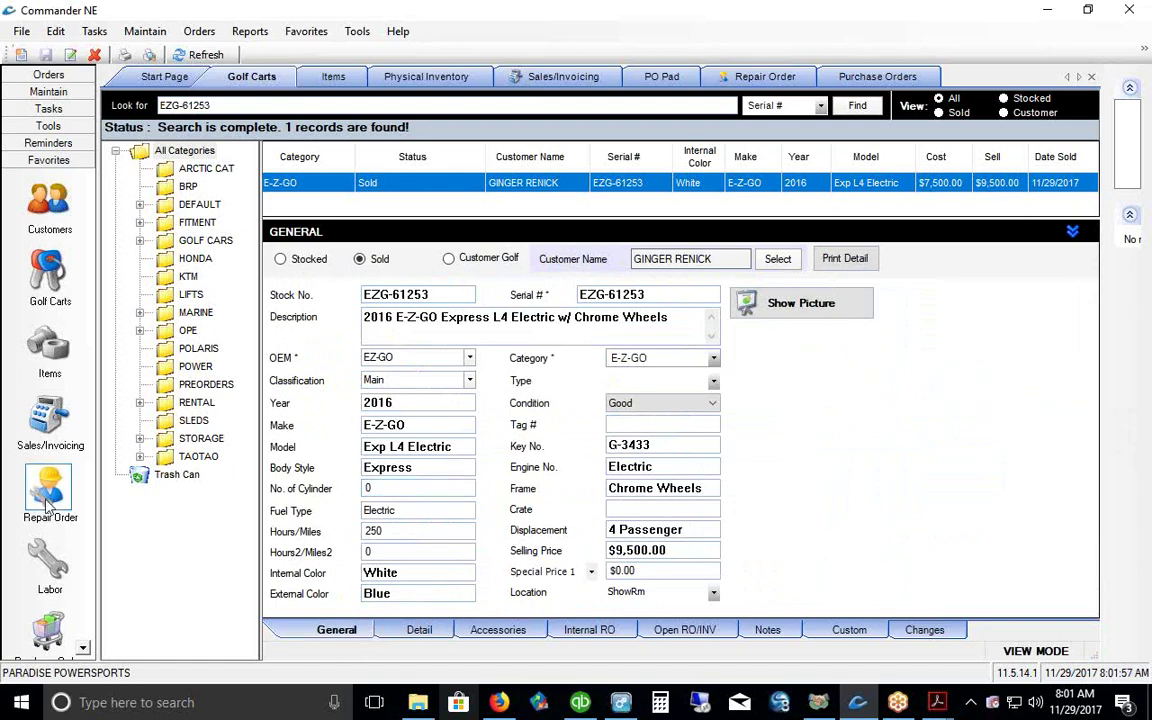
Step: Start a new repair order and assign it to the golf cart's buyer, searching contacts by last name
left_click(47, 445)
right_click(352, 276)
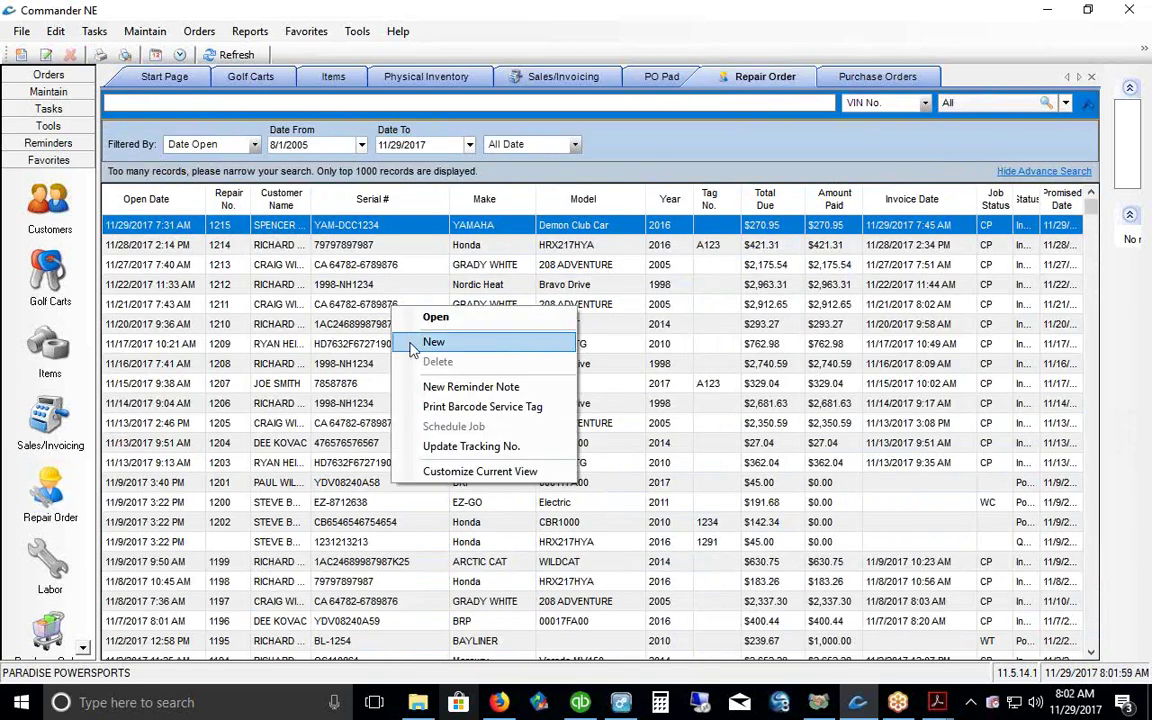
left_click(370, 302)
left_click(312, 117)
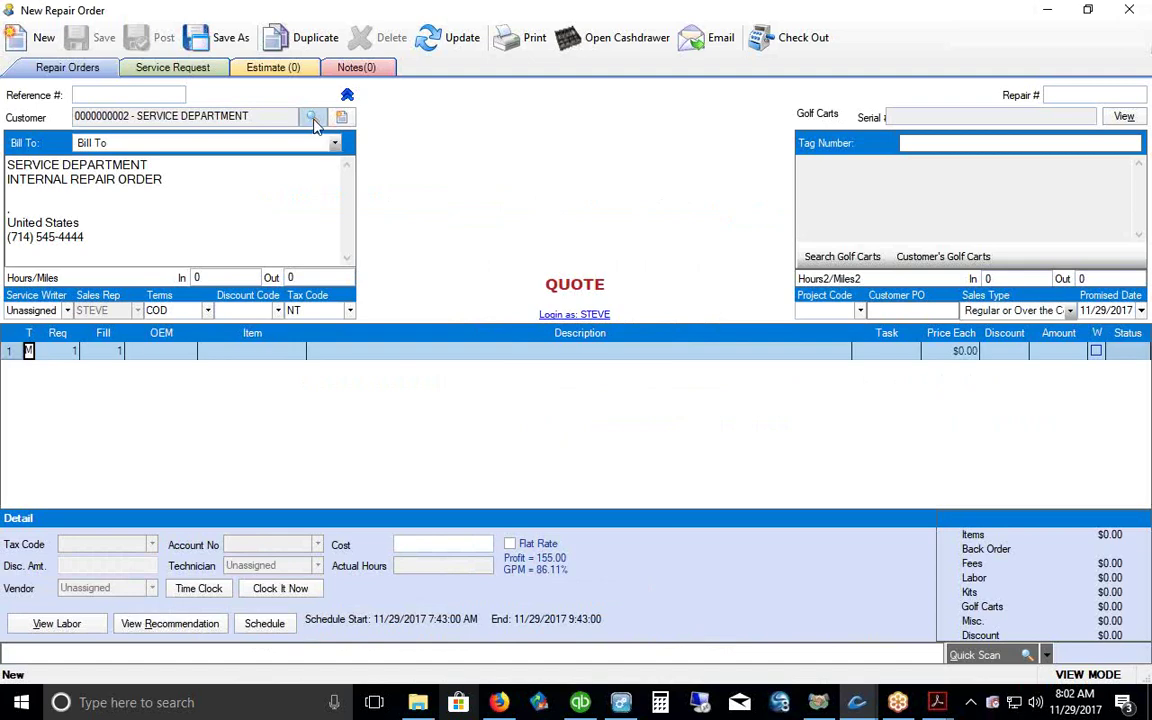
type("RENI")
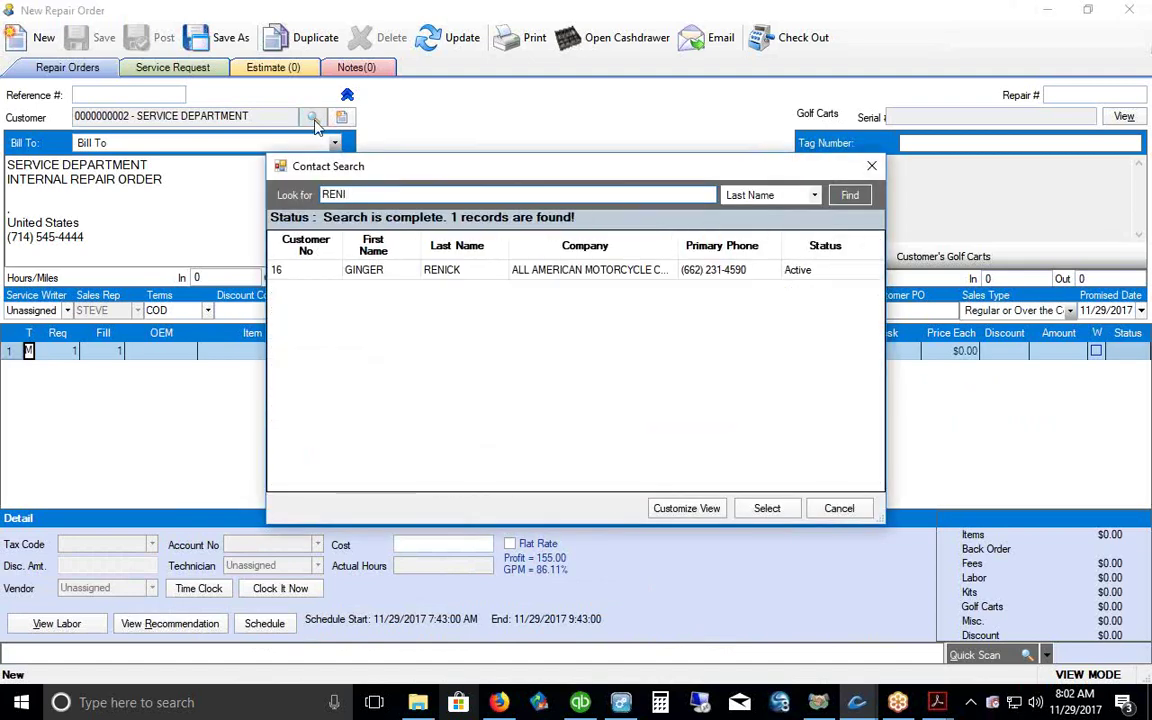
left_click(446, 272)
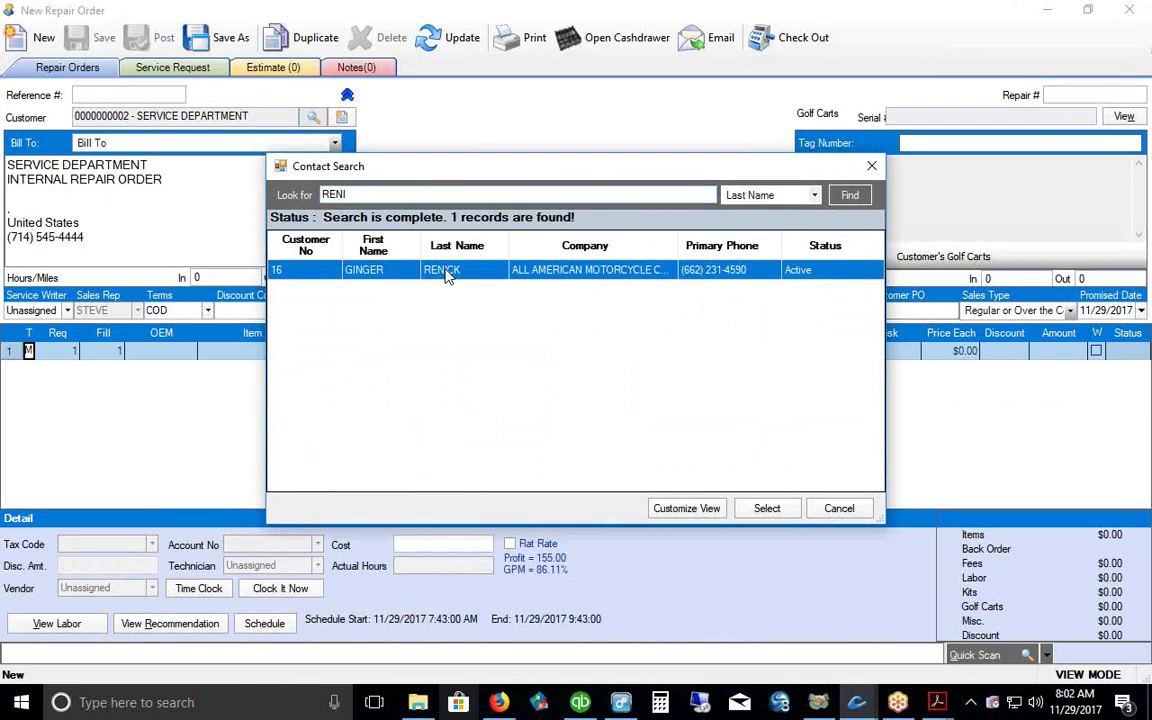
left_click(767, 508)
Step: Search the customer's own units and add the E-Z-GO golf cart EZG-61253 to the repair order
left_click(843, 257)
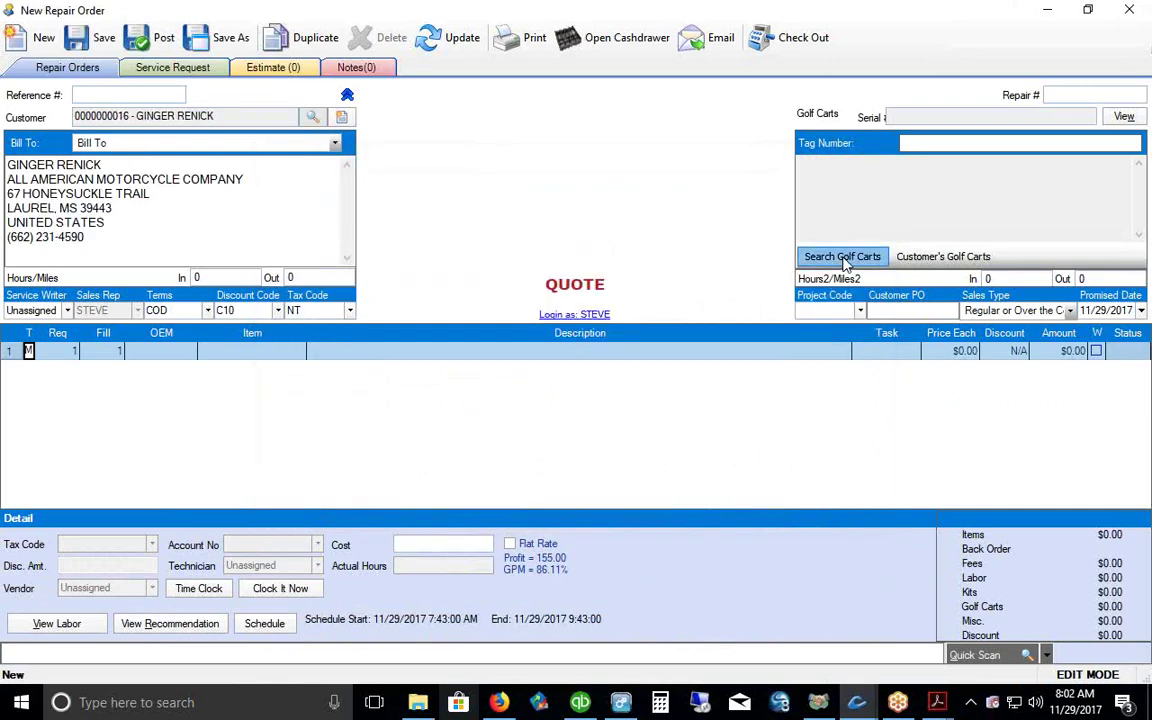
left_click(846, 175)
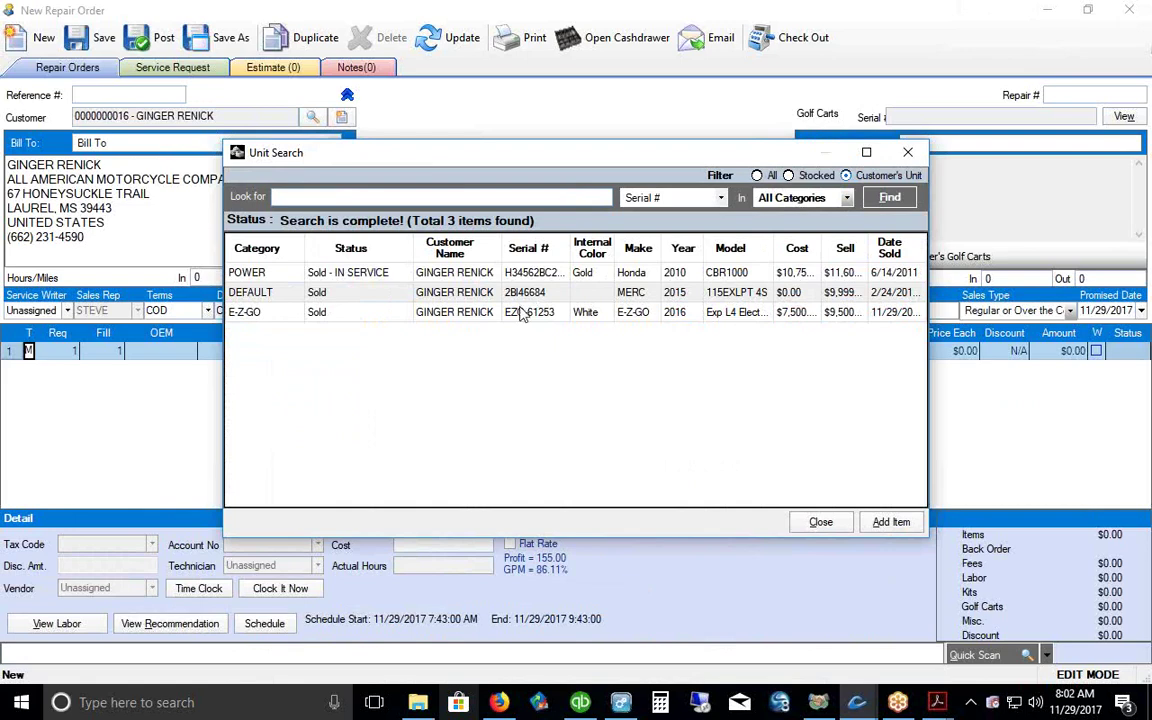
left_click(458, 313)
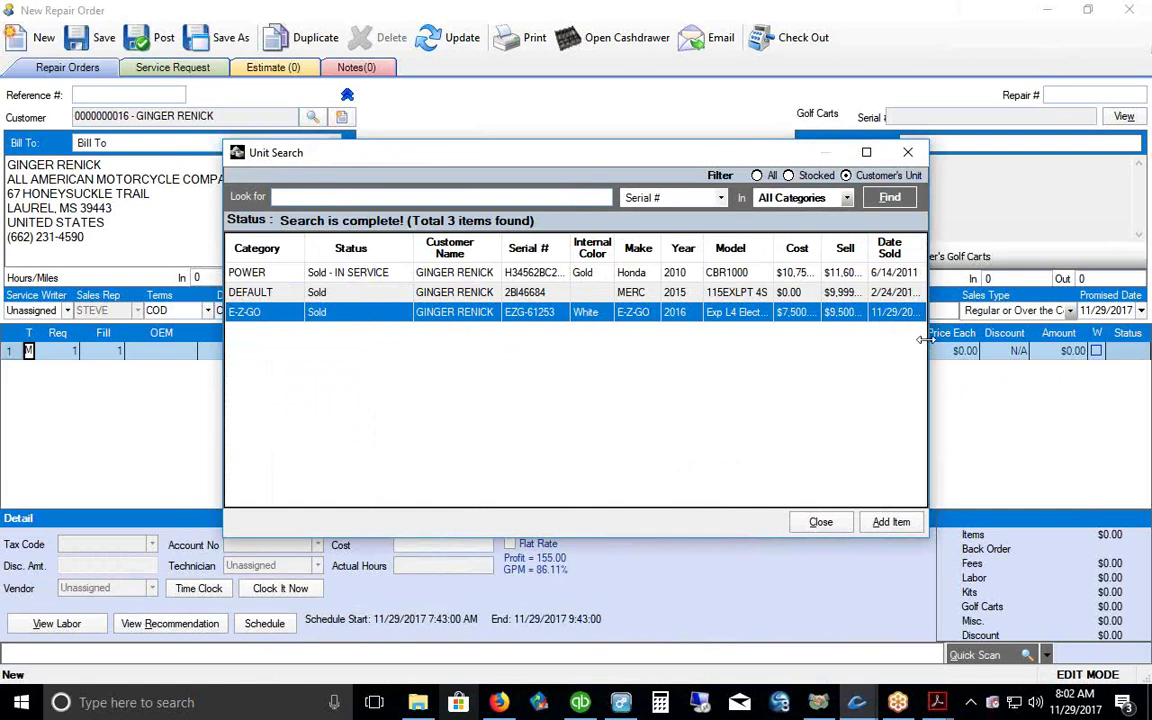
left_click_drag(924, 340, 1022, 340)
left_click_drag(577, 148, 563, 112)
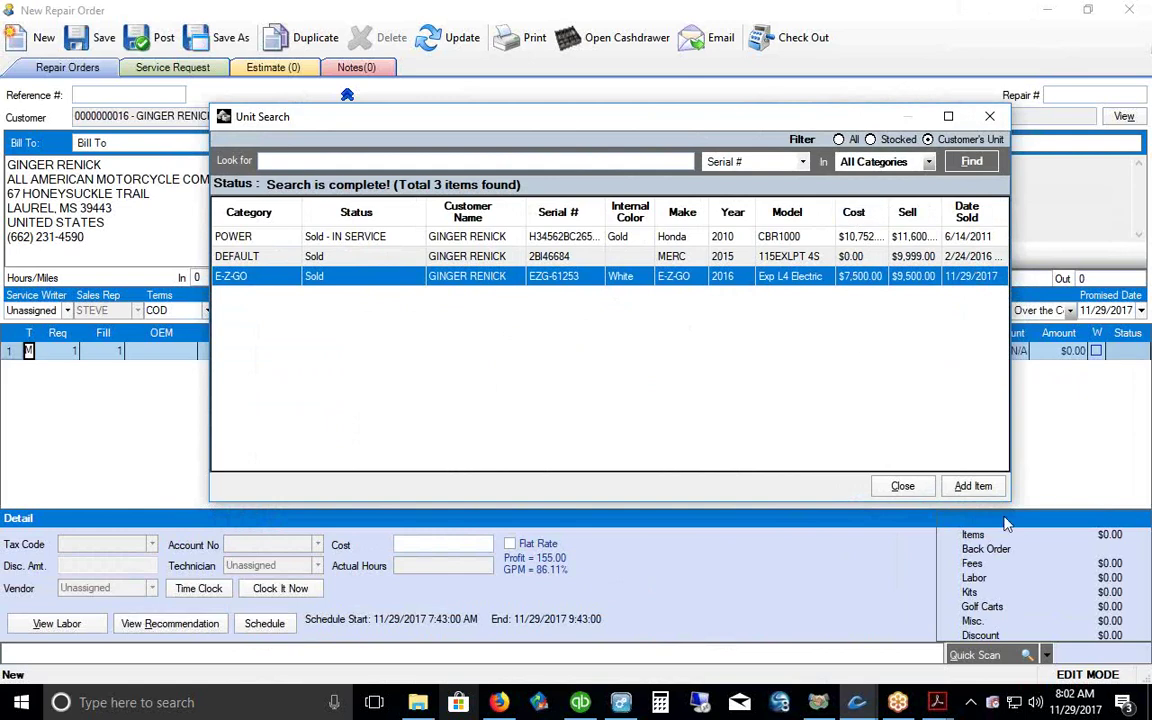
left_click(965, 489)
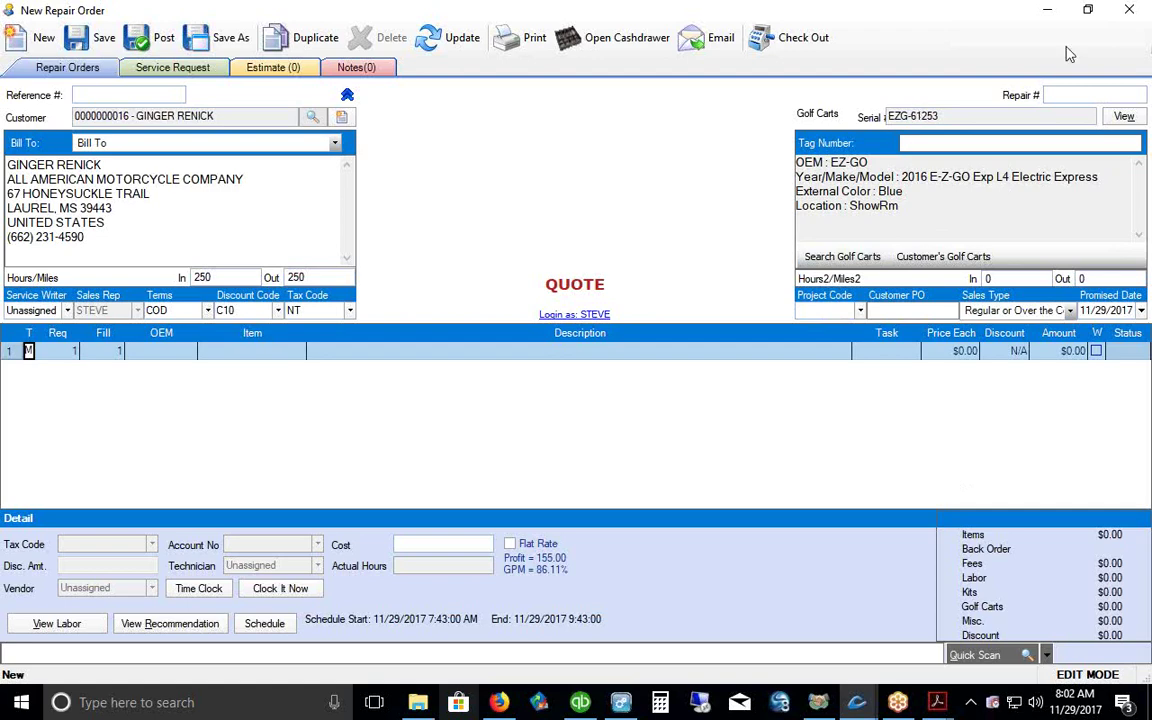
Step: Close the new repair order without saving and widen the Customer Name column in the repair order list
left_click(1129, 9)
left_click(577, 388)
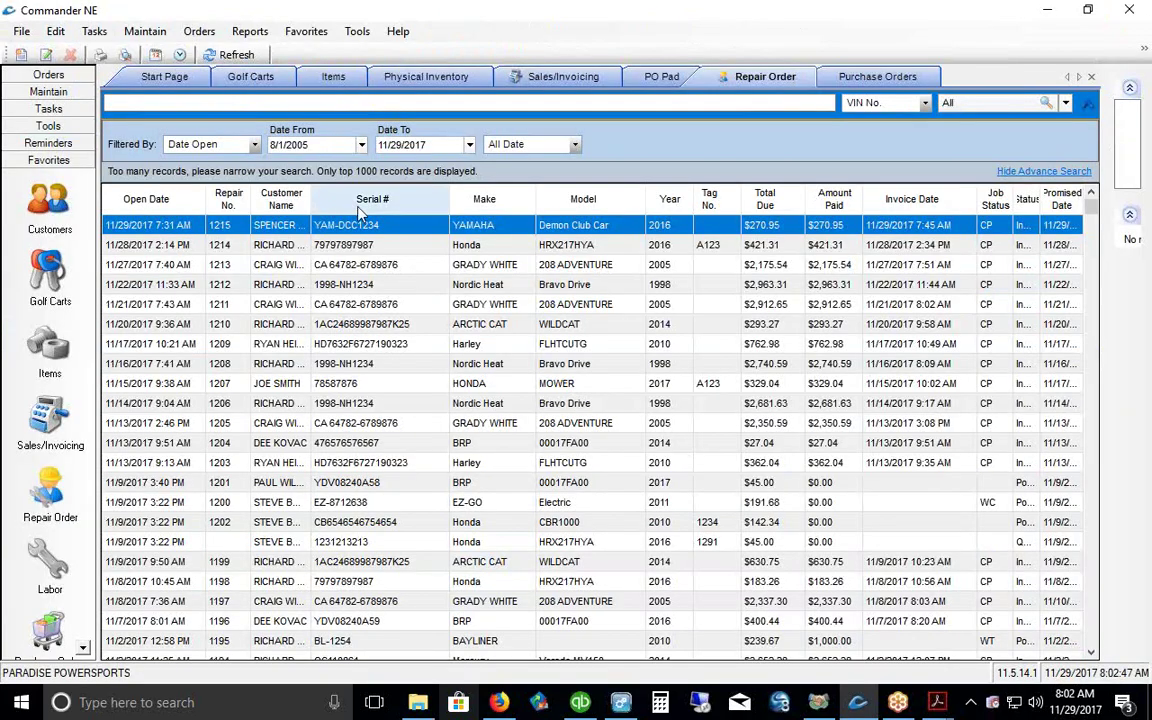
left_click_drag(312, 199, 320, 205)
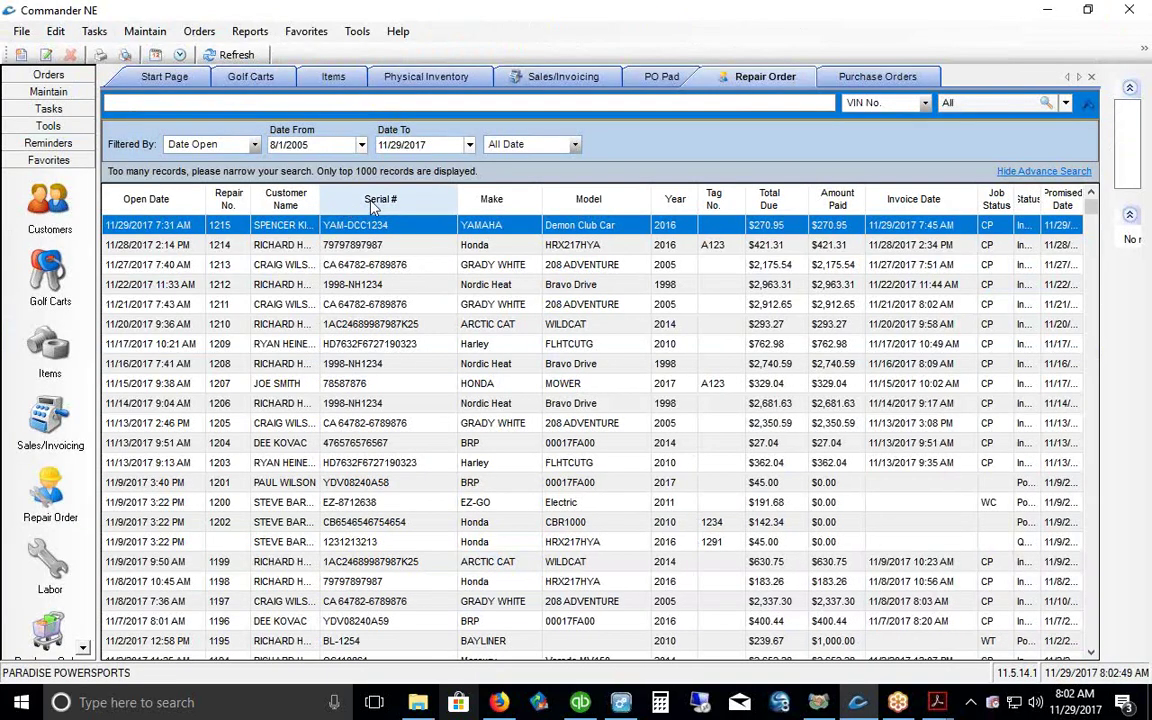
Step: Switch to 2017 Demo.pdf in Acrobat Reader and page forward to the X-Charge / Global Merchant Services page
mouse_move(940, 705)
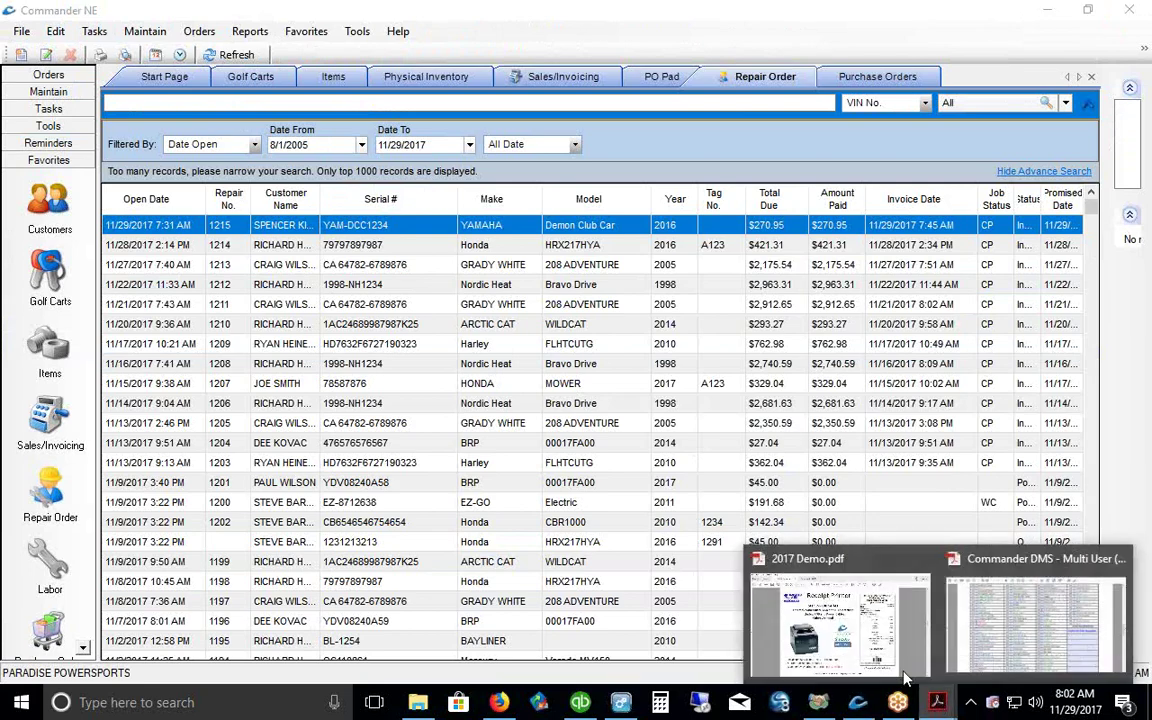
left_click(835, 610)
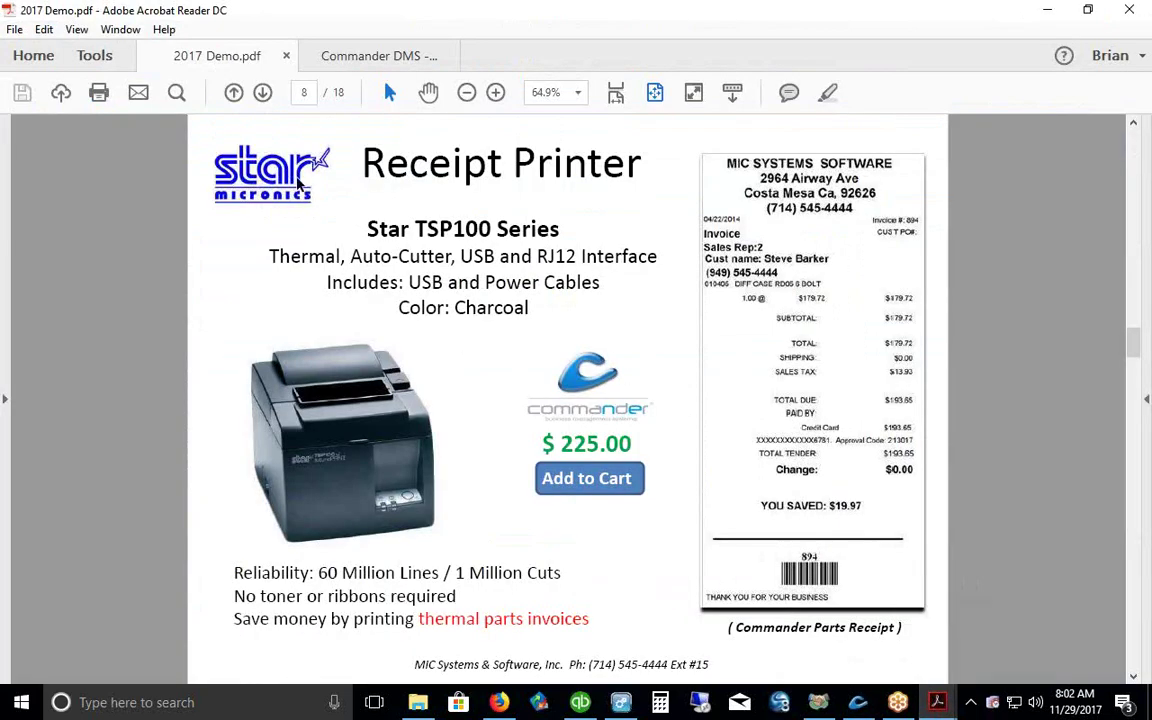
left_click(262, 92)
left_click(262, 92)
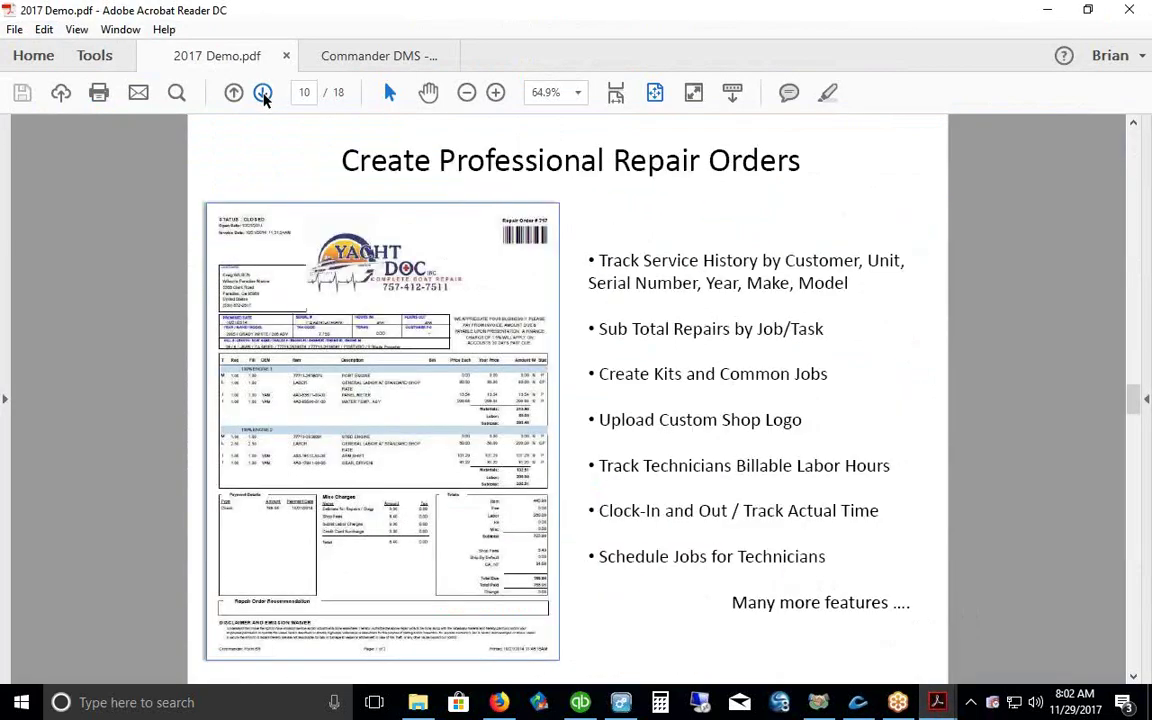
left_click(262, 92)
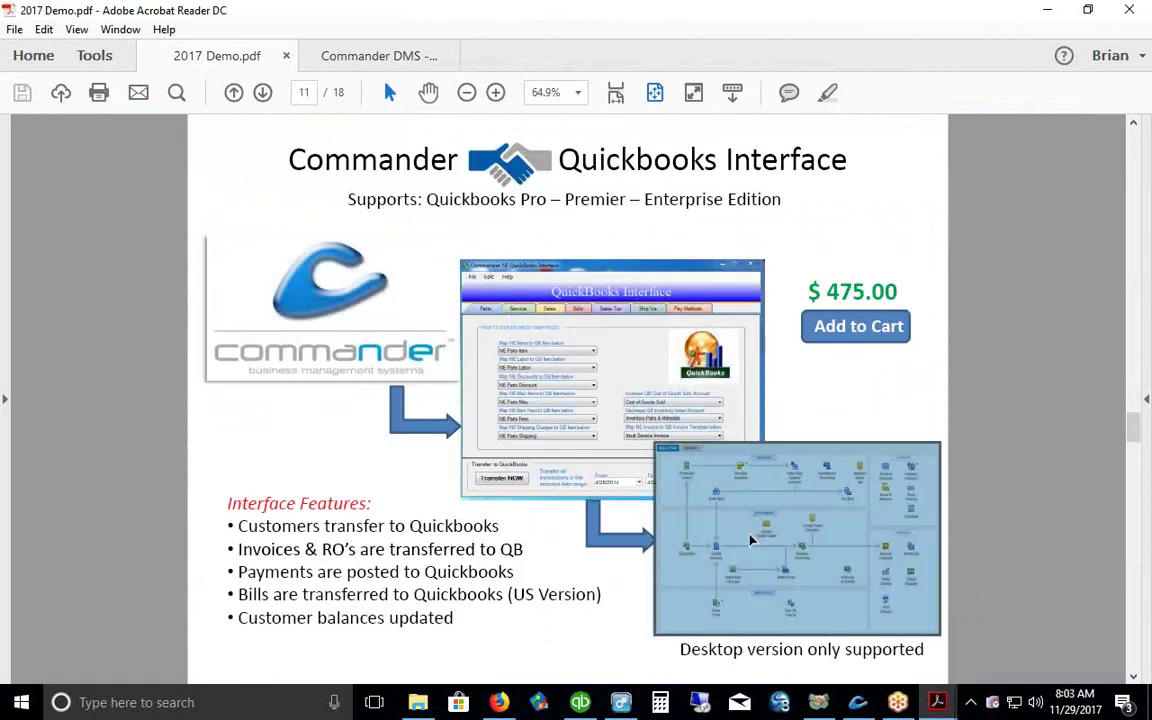
left_click(263, 93)
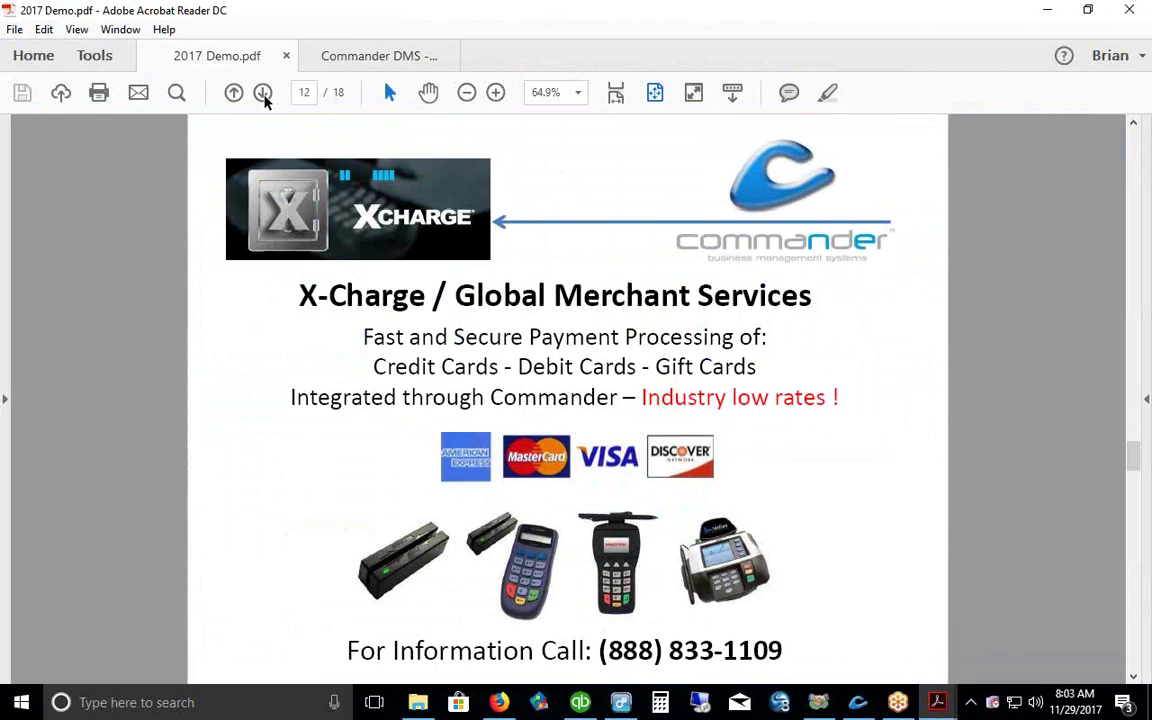
Step: Switch back to Commander NE and set the credit/debit/gift card processor to X-Charge in the preferences
left_click(857, 702)
left_click(145, 31)
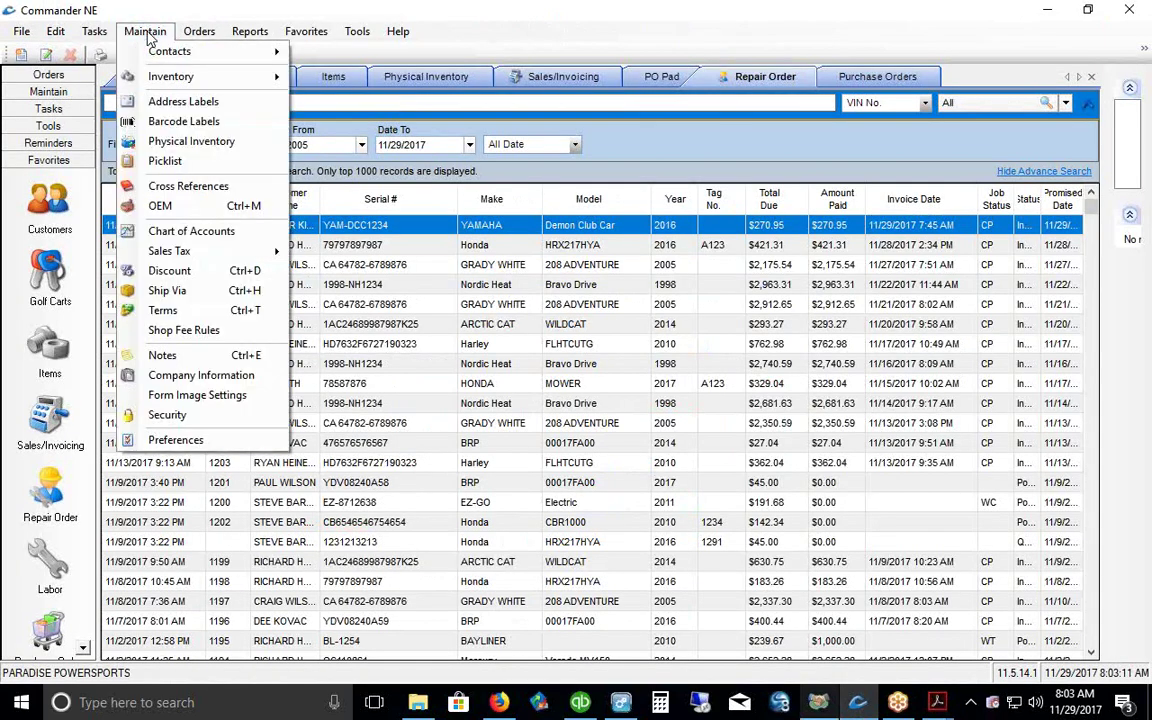
left_click(175, 440)
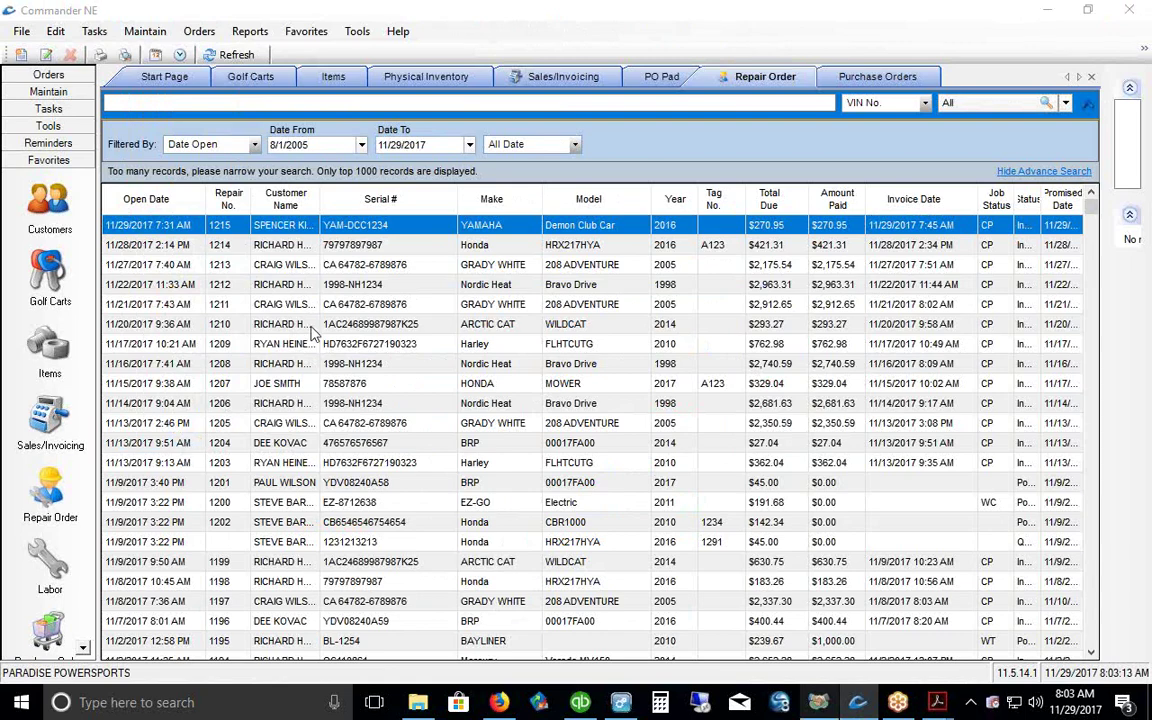
left_click(540, 168)
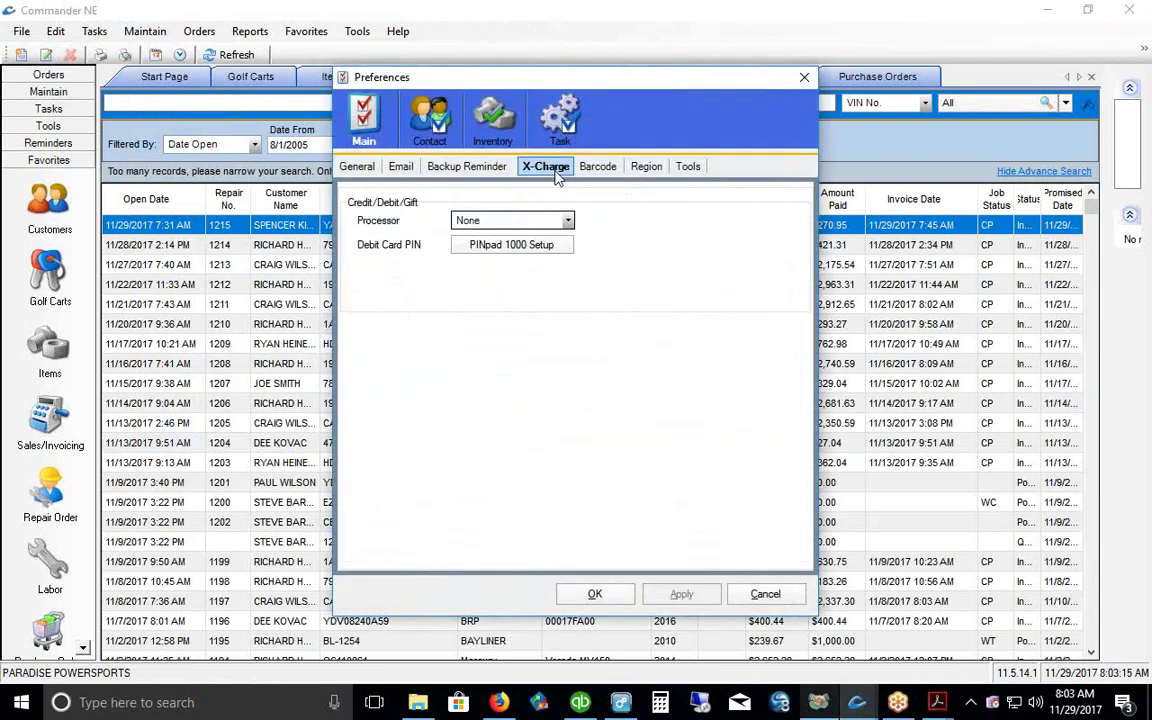
left_click(567, 221)
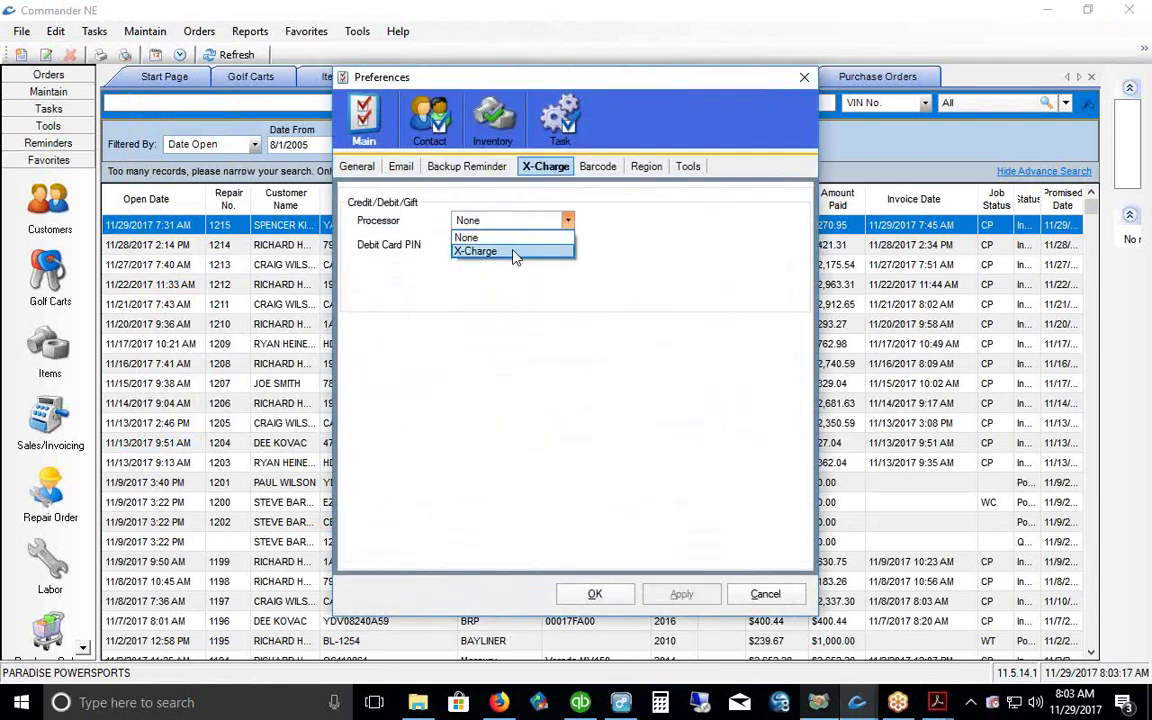
left_click(468, 247)
left_click(682, 594)
left_click(597, 594)
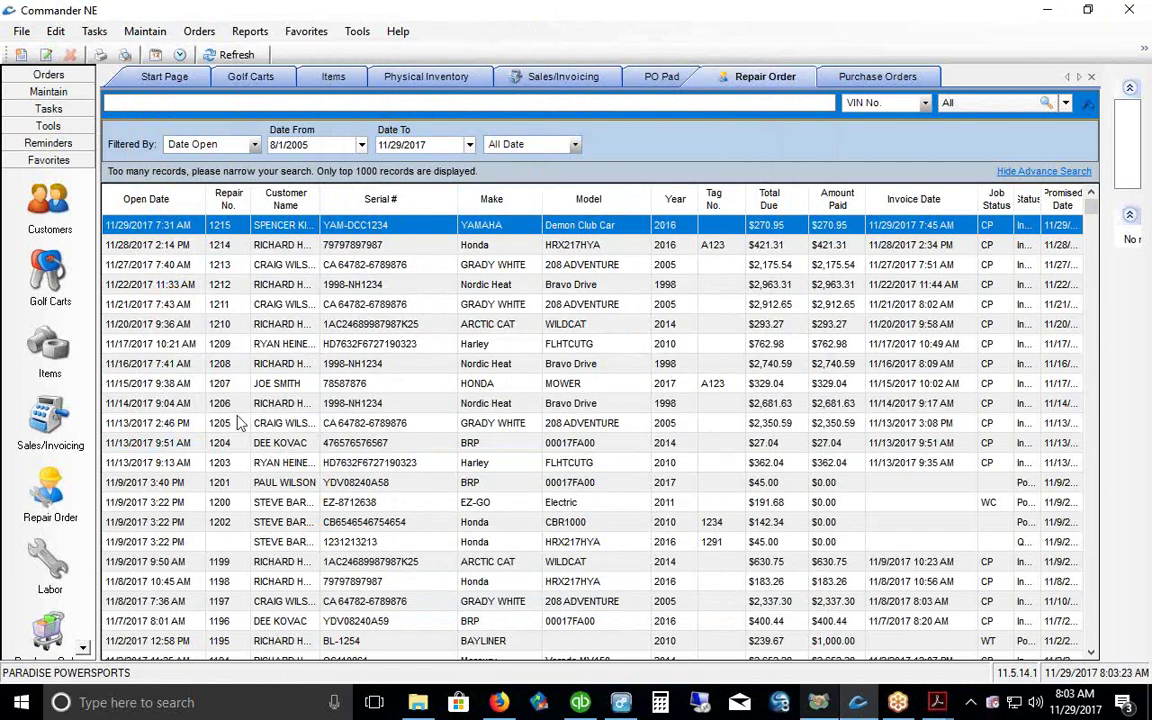
Step: Copy the item number 616094 of the E-Z-GO leaf spring bushing from its inventory record
left_click(48, 345)
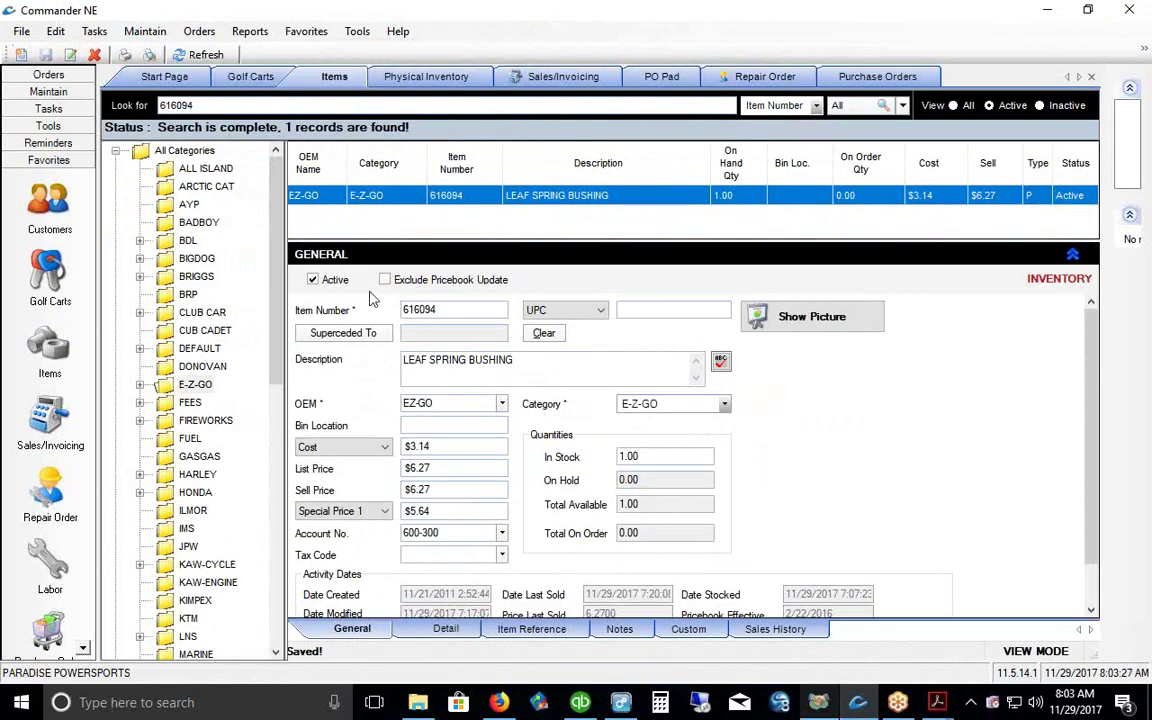
double_click(437, 309)
right_click(438, 308)
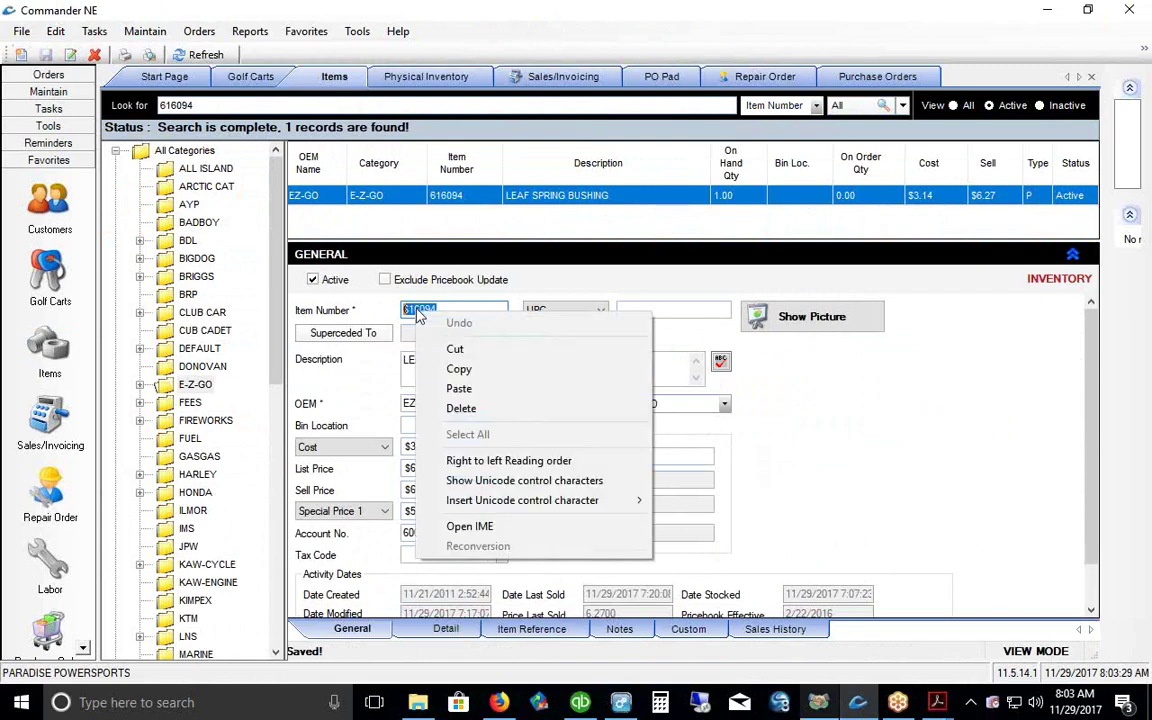
left_click(463, 368)
Step: Start a new counter sale invoice and add the copied item number 616094, choosing the EZ-GO leaf spring from the duplicates
left_click(48, 400)
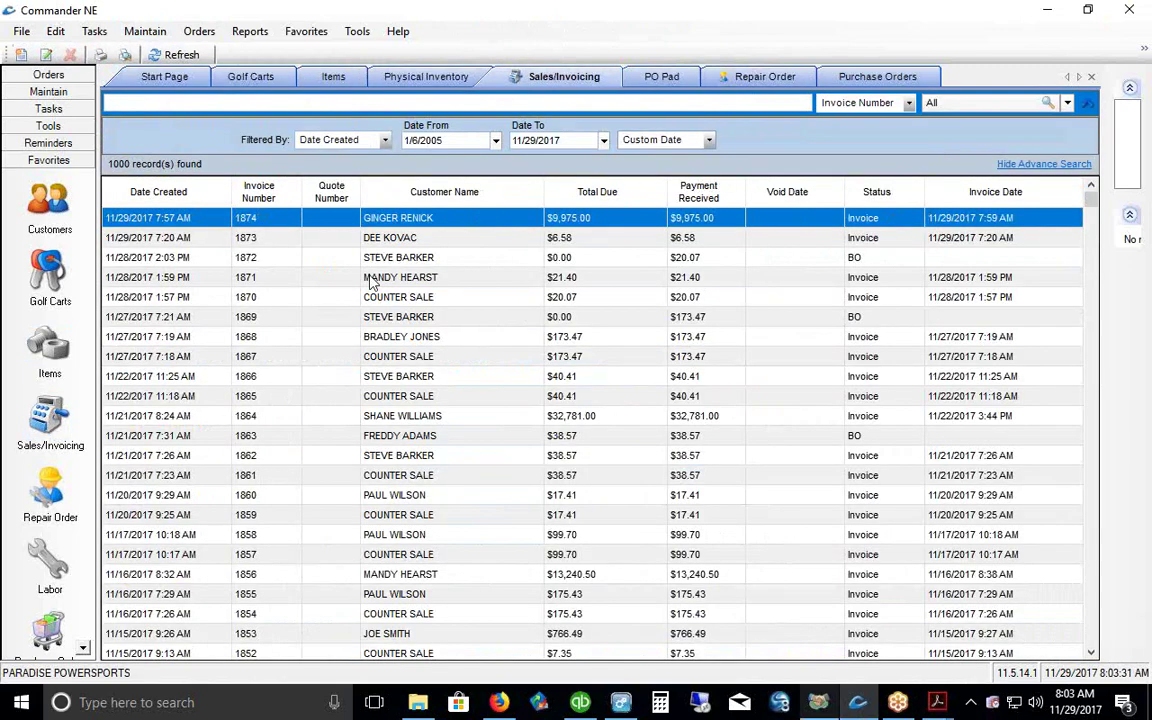
right_click(331, 248)
left_click(386, 307)
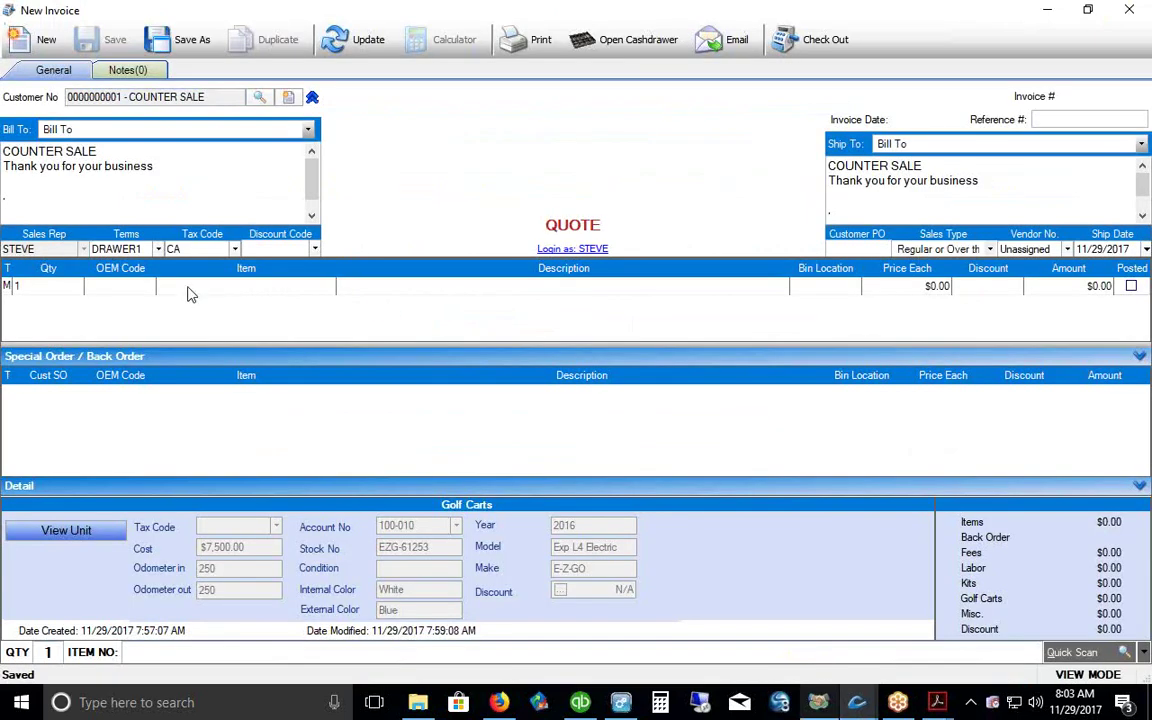
left_click(188, 291)
right_click(188, 290)
left_click(229, 364)
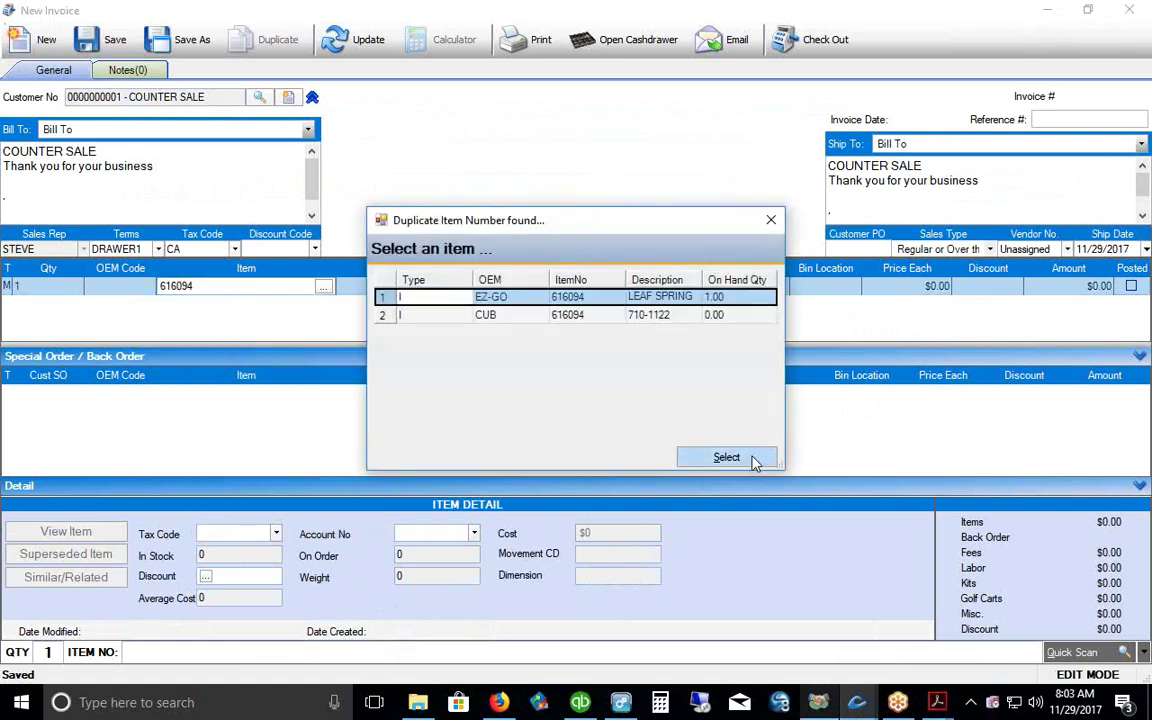
left_click(750, 462)
Step: Check the payment options in Check Out, and close the counter sale while saving it as a quote
left_click(806, 45)
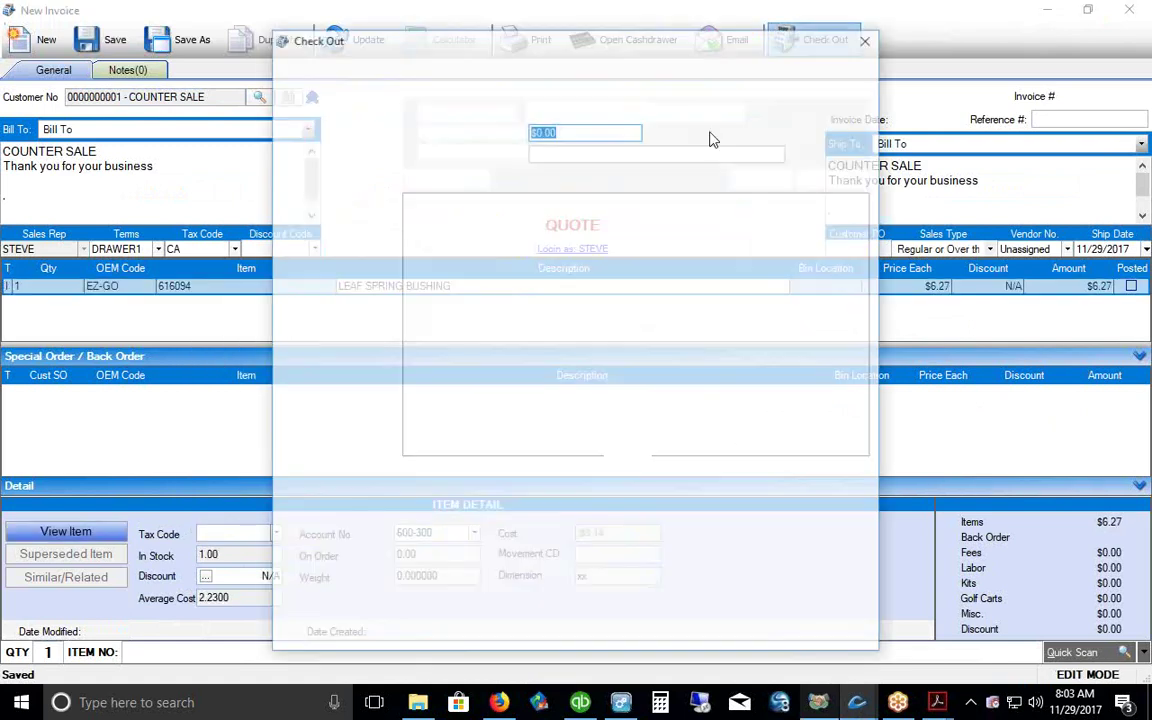
left_click(869, 37)
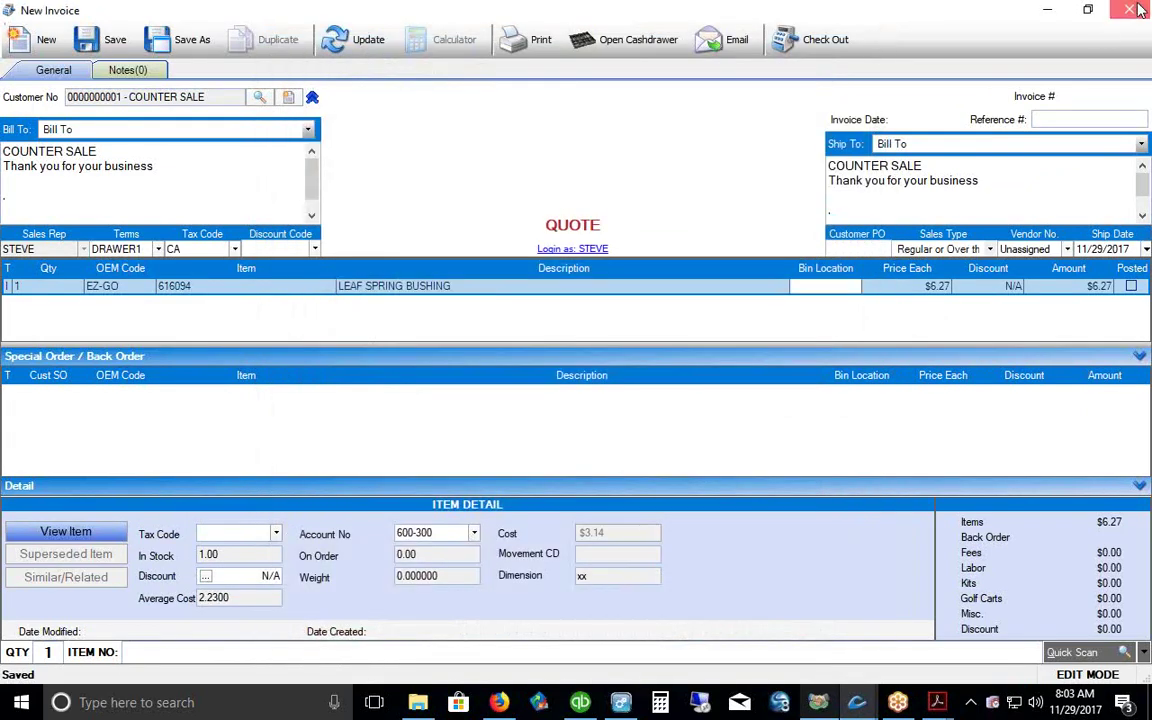
left_click(1129, 10)
left_click(540, 388)
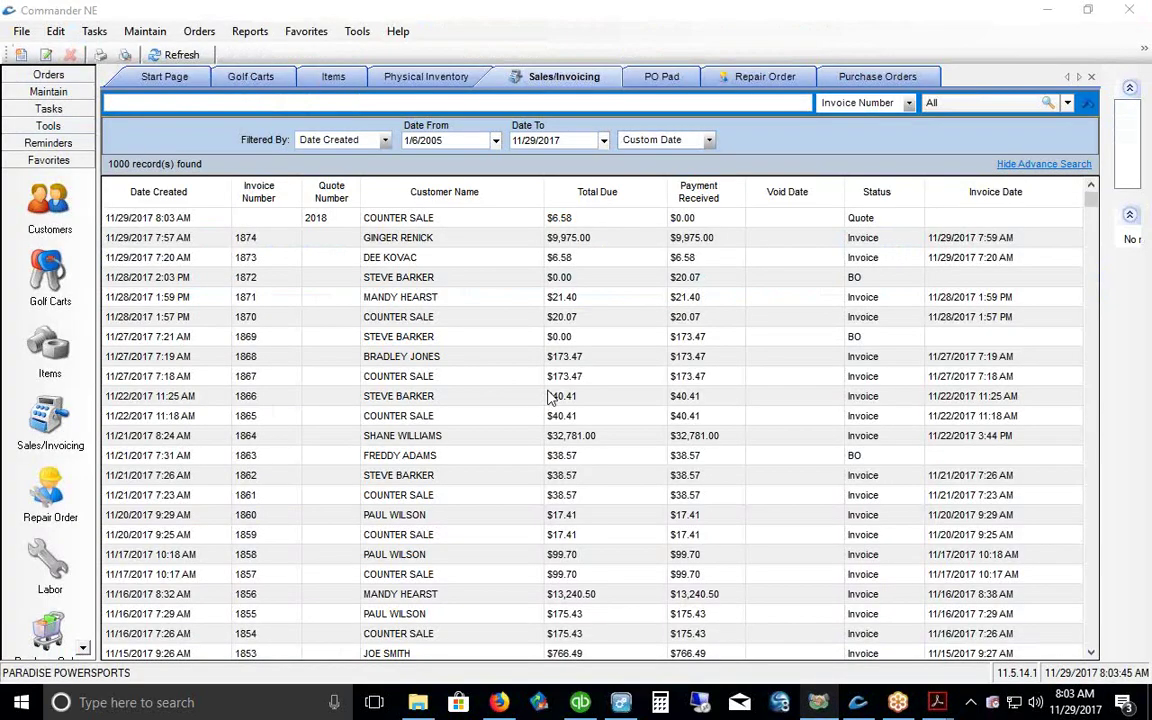
Step: Restart Commander NE from the desktop, minimizing the other open windows, and log in with the saved credentials
left_click(1137, 8)
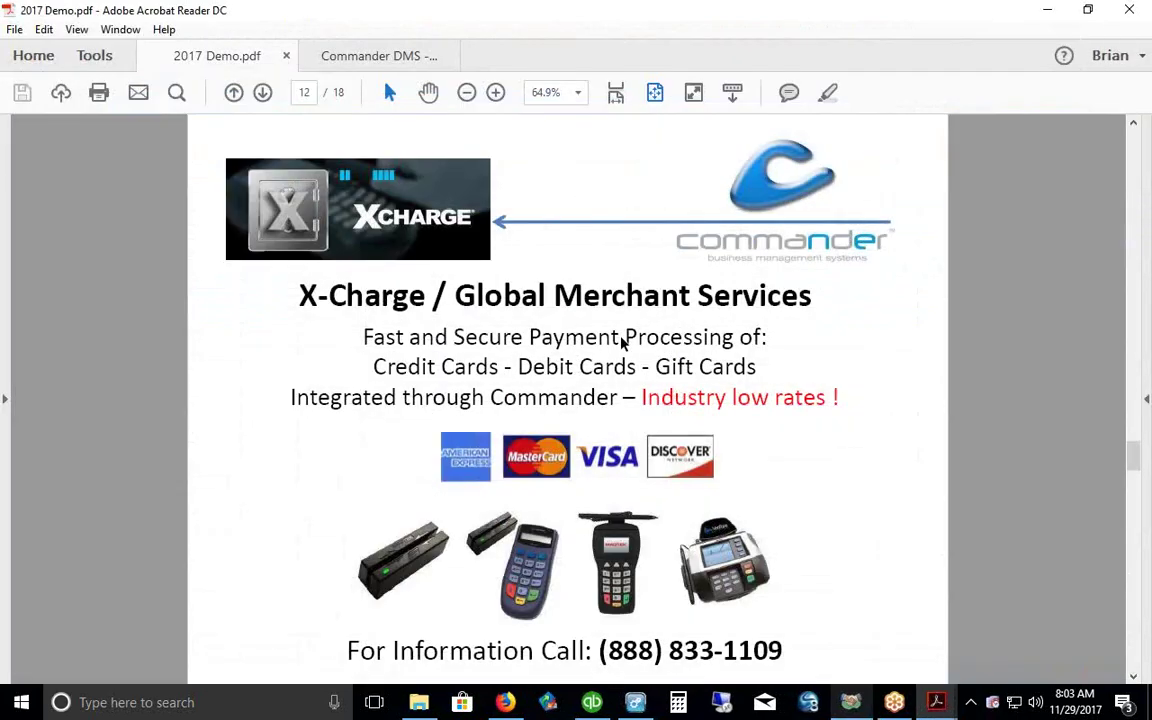
left_click(1049, 10)
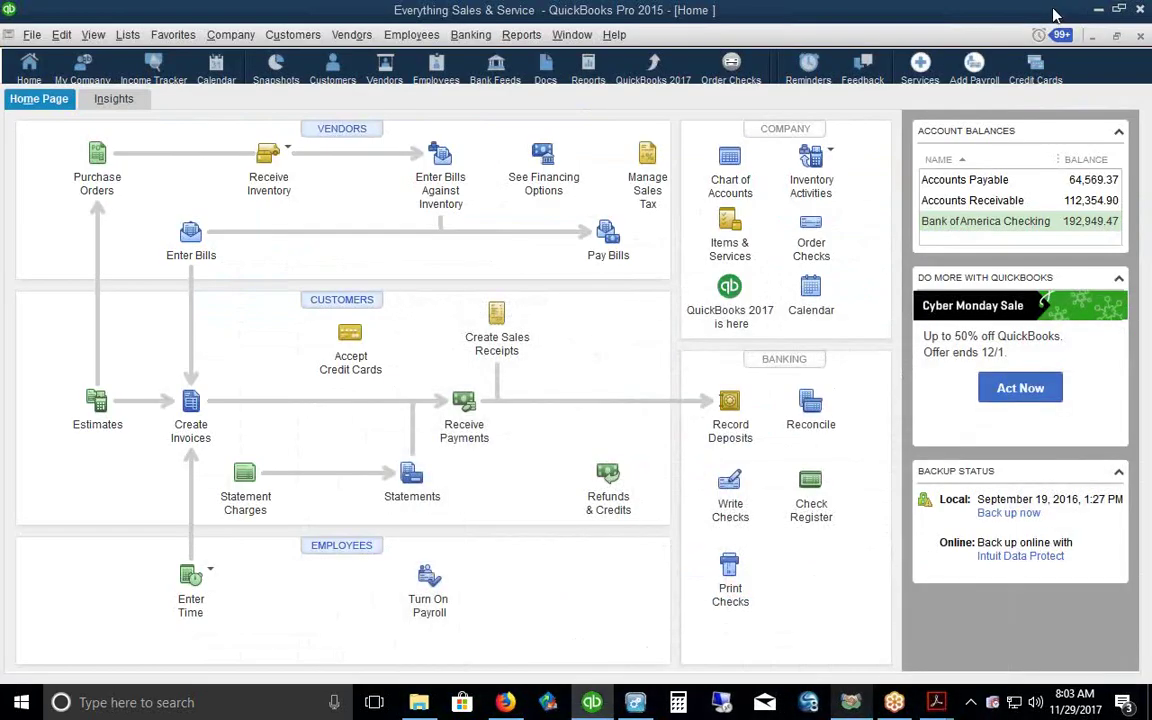
left_click(1097, 10)
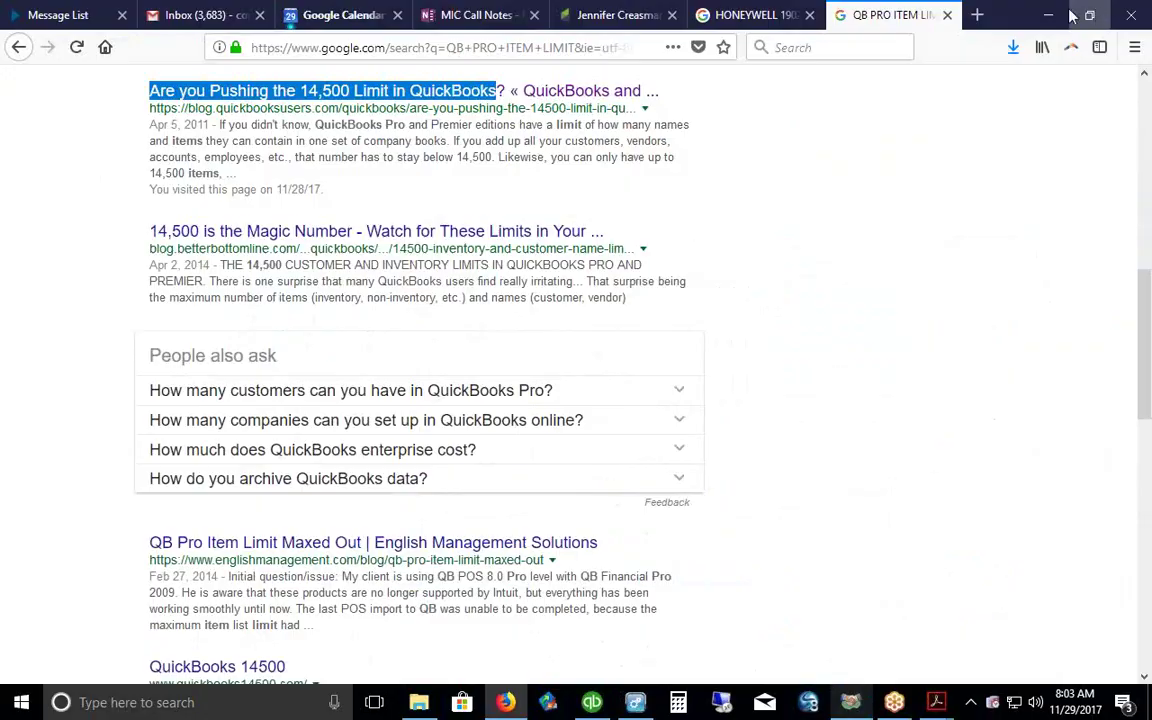
left_click(1049, 14)
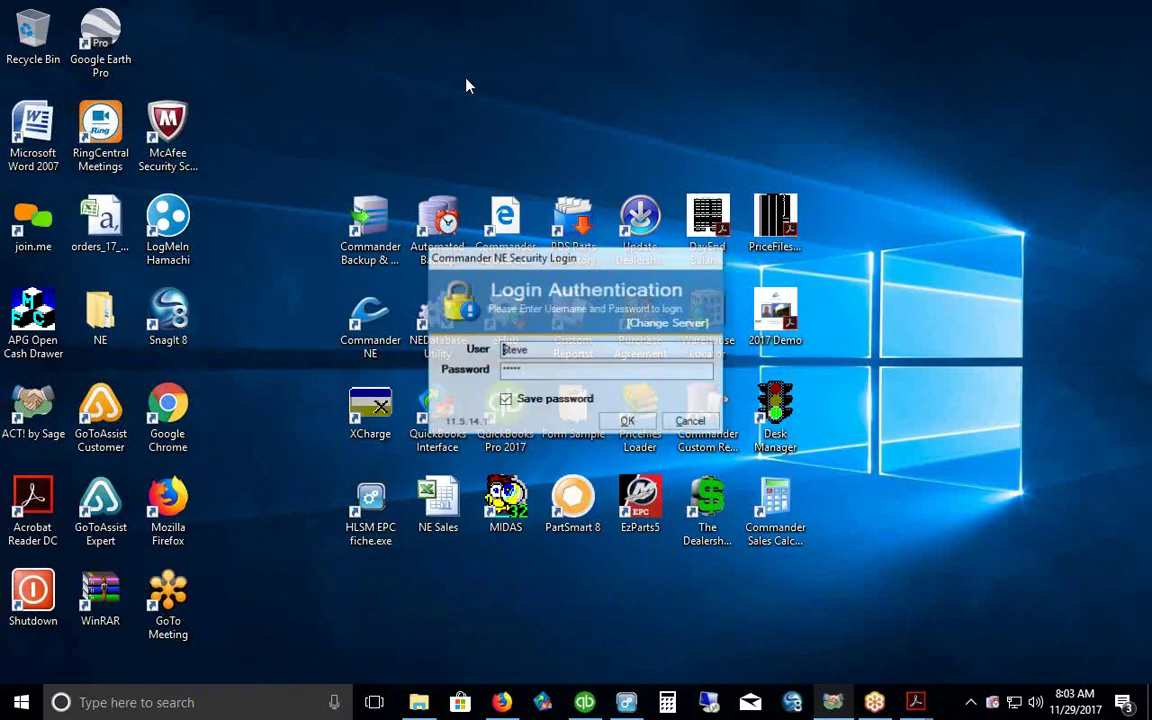
left_click(624, 423)
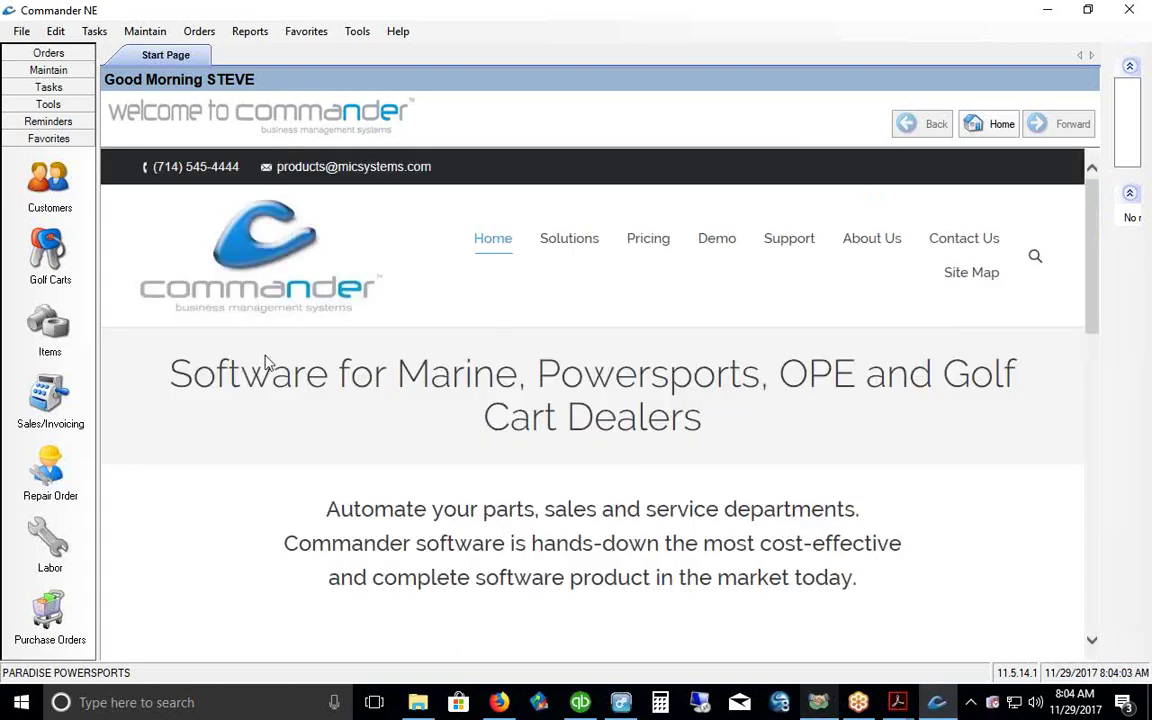
Step: Start a new invoice from the Sales/Invoicing list and log in with the employee user ID
left_click(47, 396)
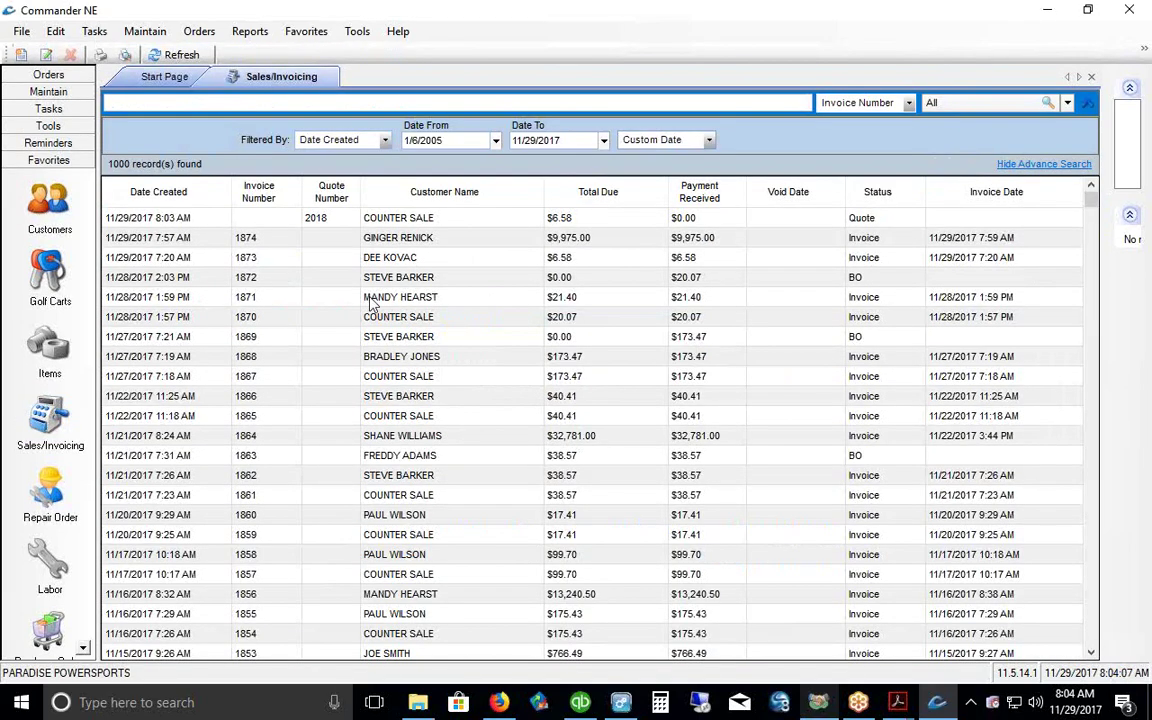
right_click(370, 297)
left_click(424, 327)
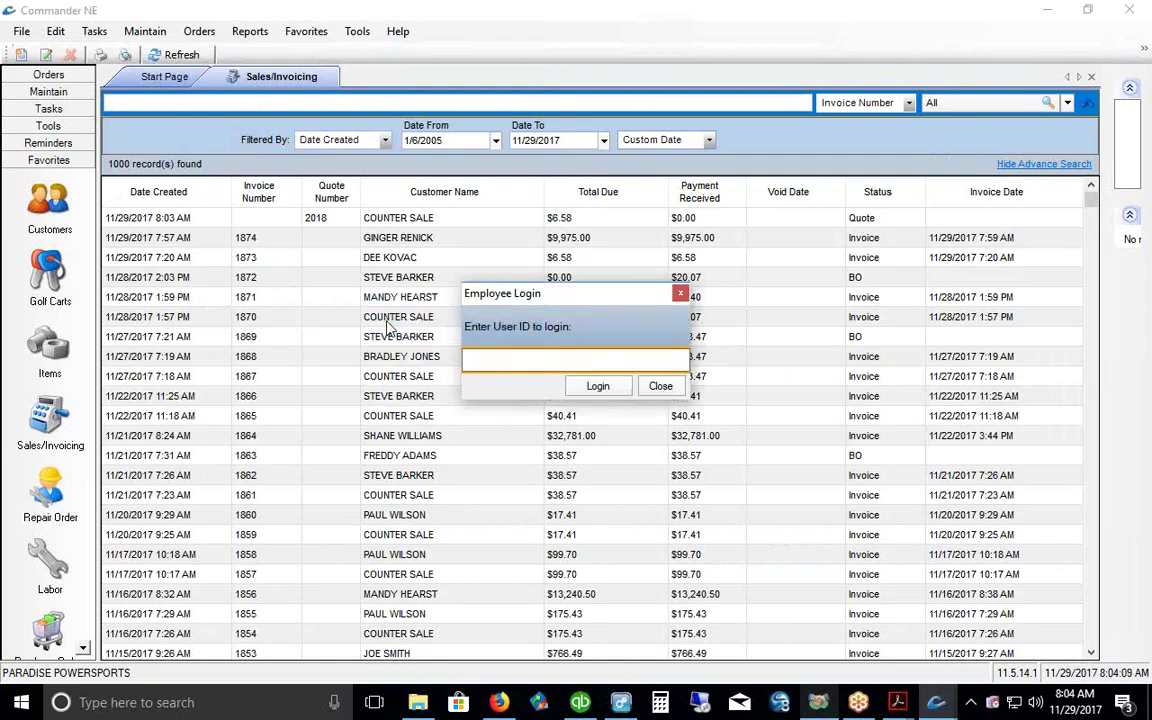
type("1")
key("Return")
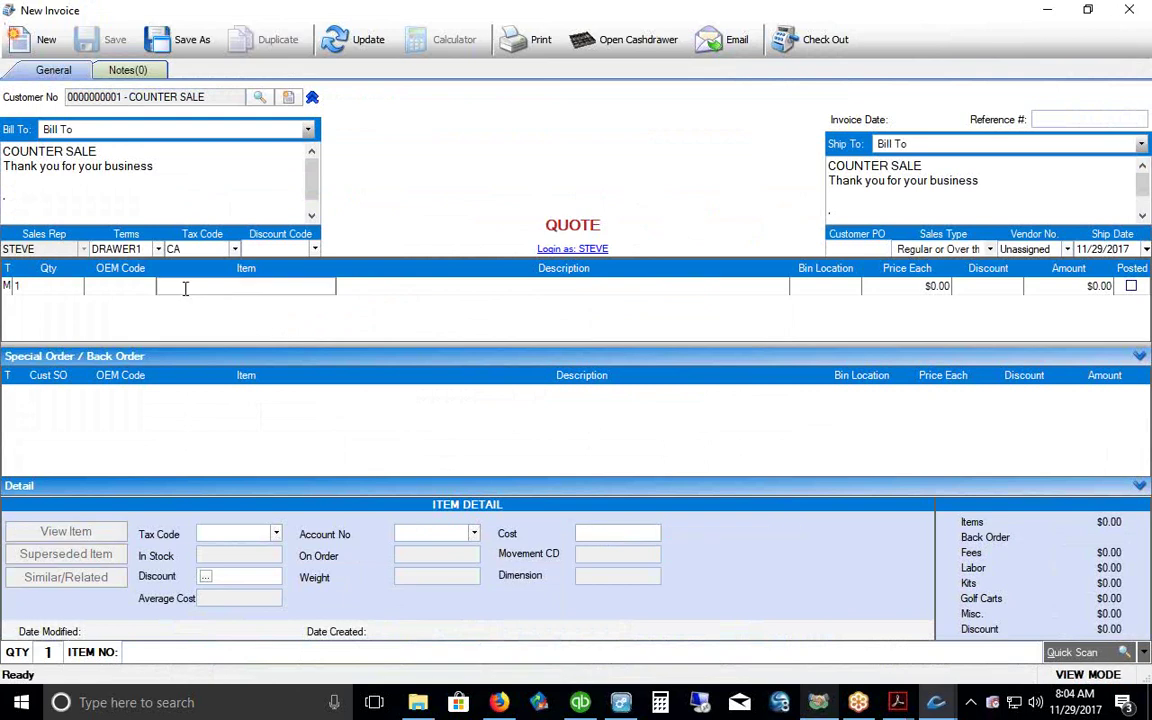
Step: Add the EZ-GO leaf spring bushing 616094 to the invoice and check the XC card payment options in Check Out
right_click(183, 292)
left_click(224, 366)
key("Return")
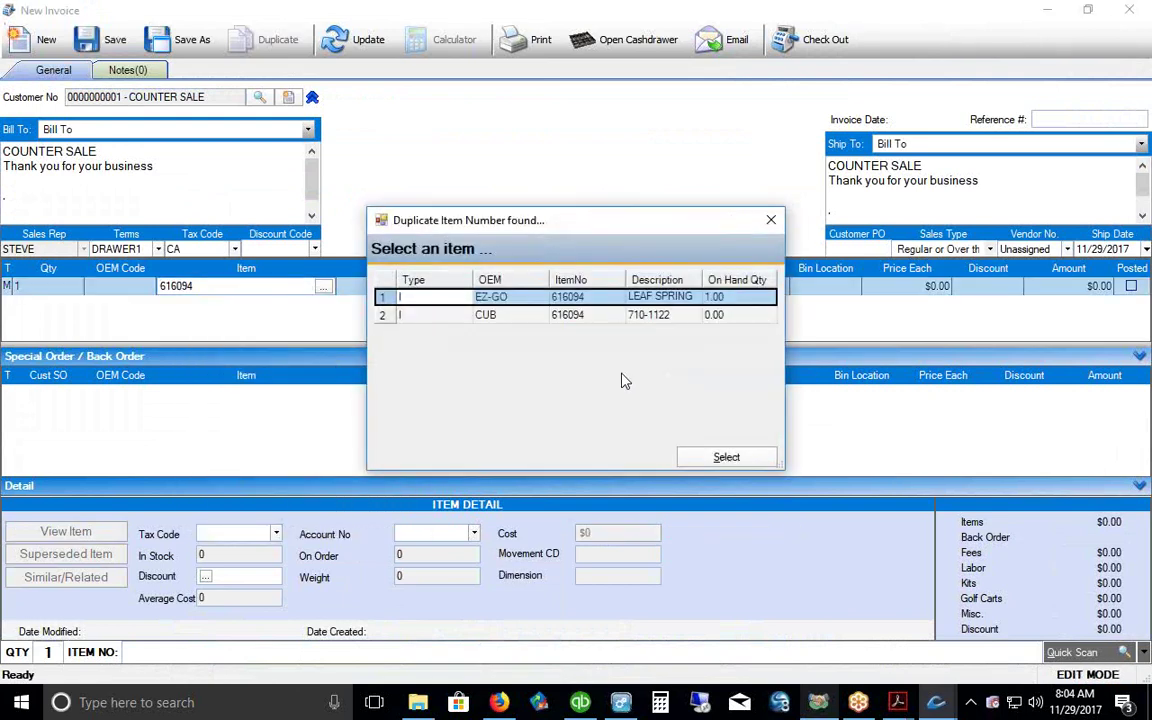
left_click(728, 461)
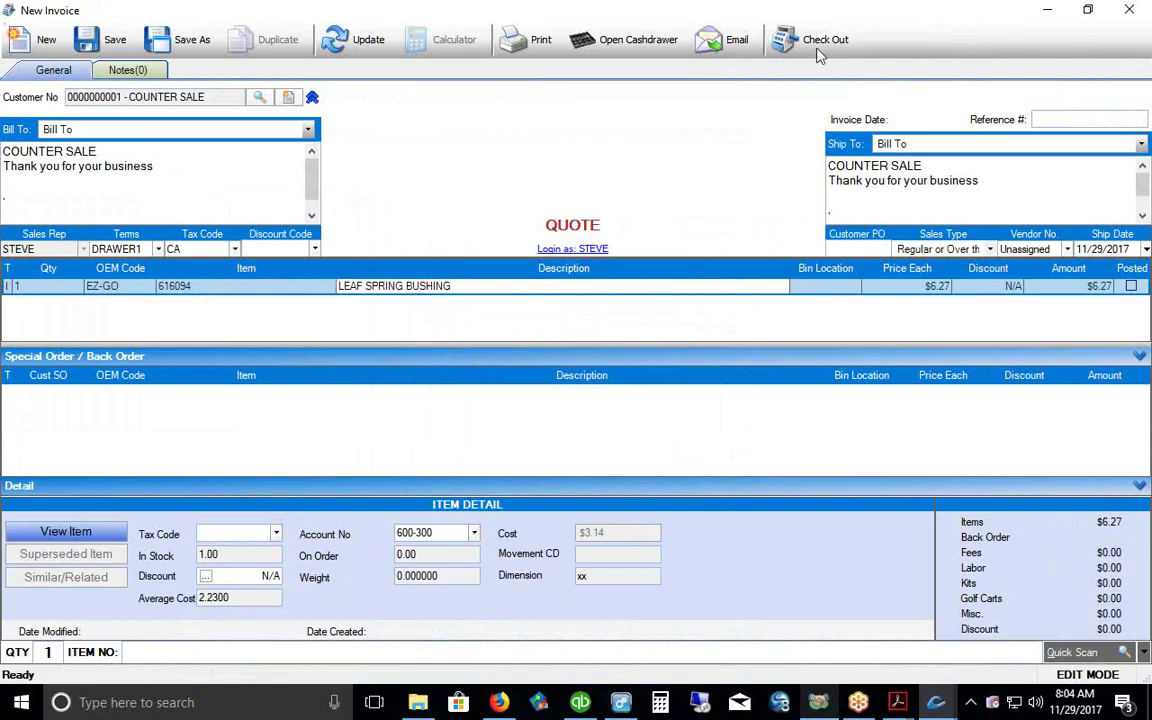
left_click(818, 48)
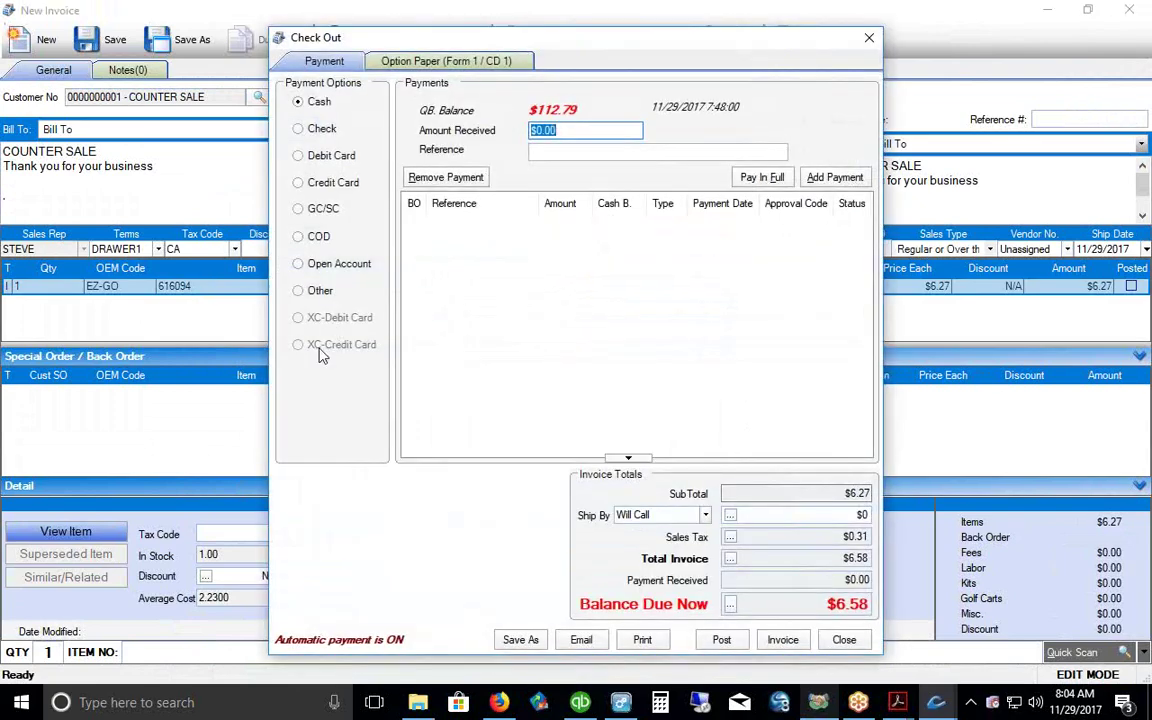
left_click(869, 39)
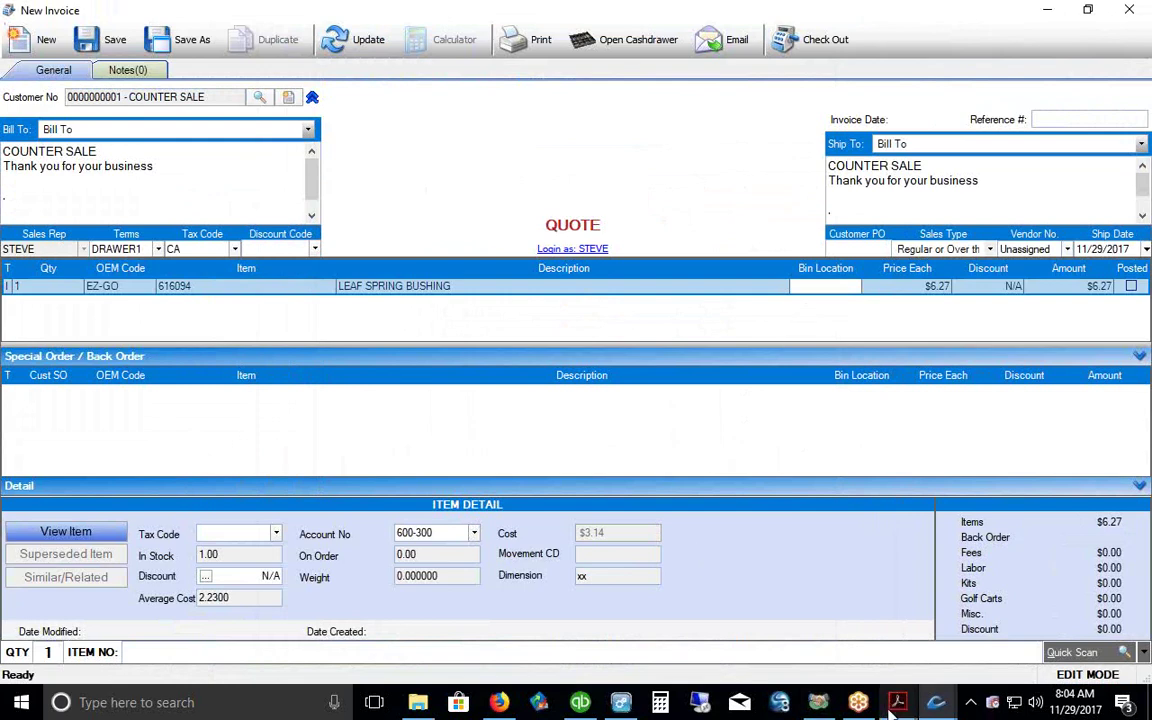
Step: Switch to 2017 Demo.pdf in Acrobat Reader and page forward to the Data Conversion page
mouse_move(895, 703)
left_click(797, 623)
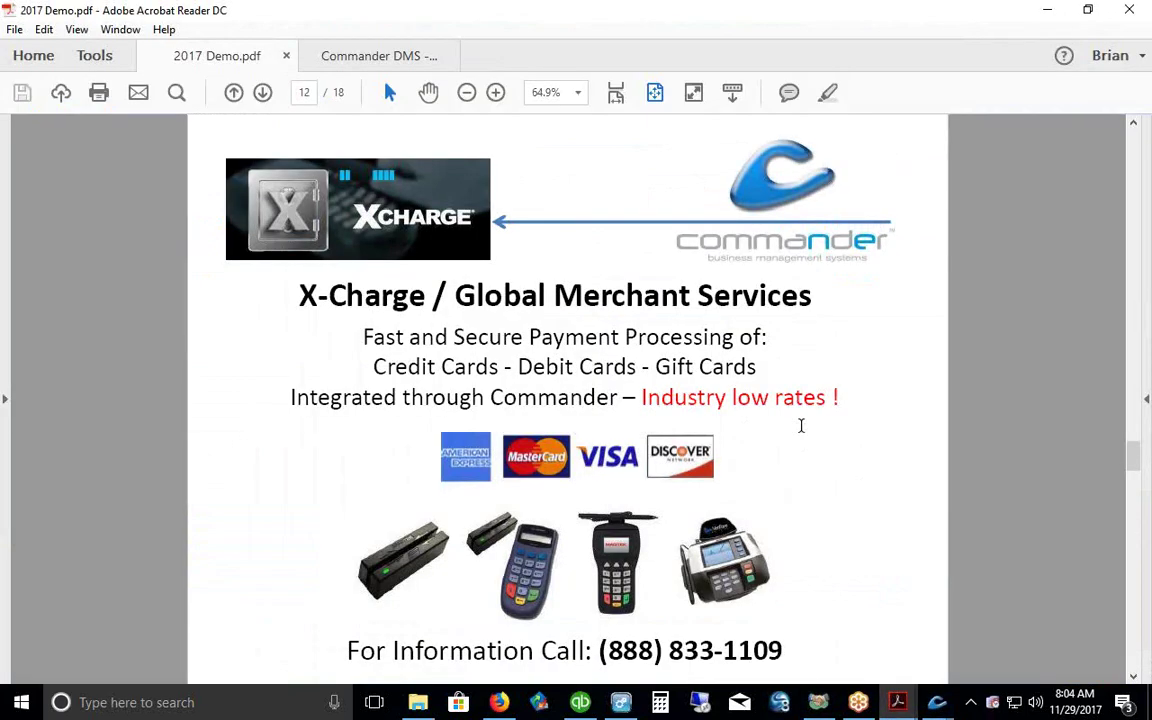
left_click(263, 93)
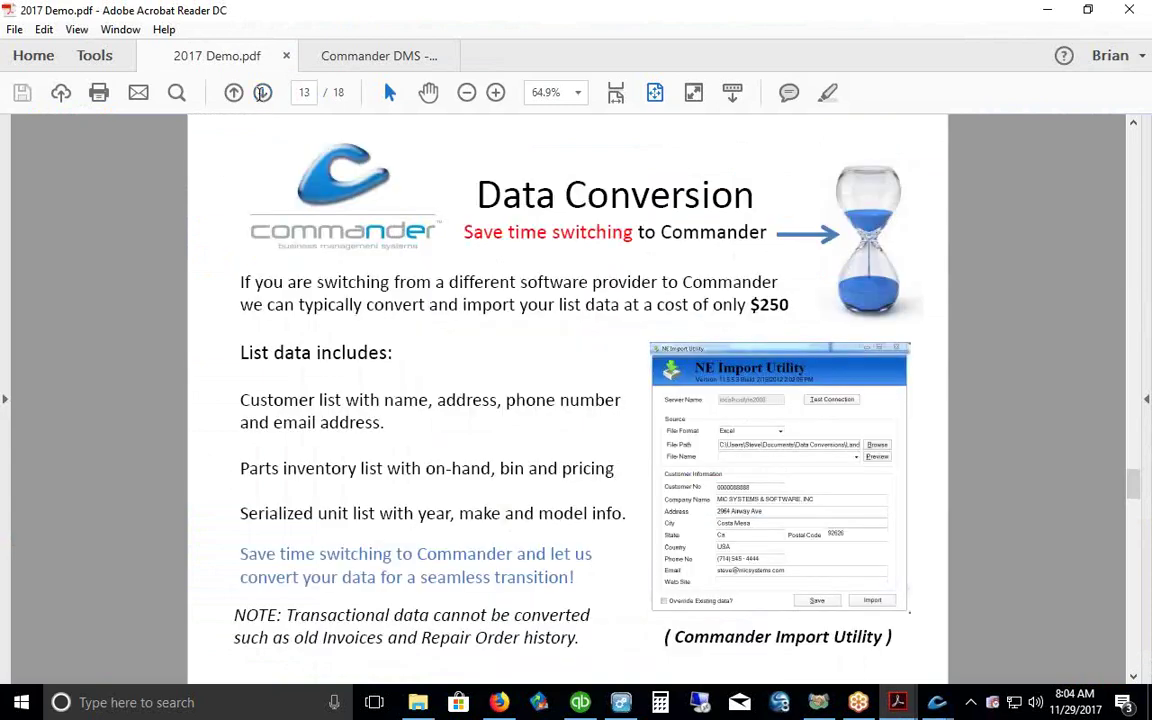
Step: Examine the convertible customer, parts inventory and serialized unit lists on the Data Conversion page, and advance to the Commander Pricing page
left_click_drag(474, 195, 756, 195)
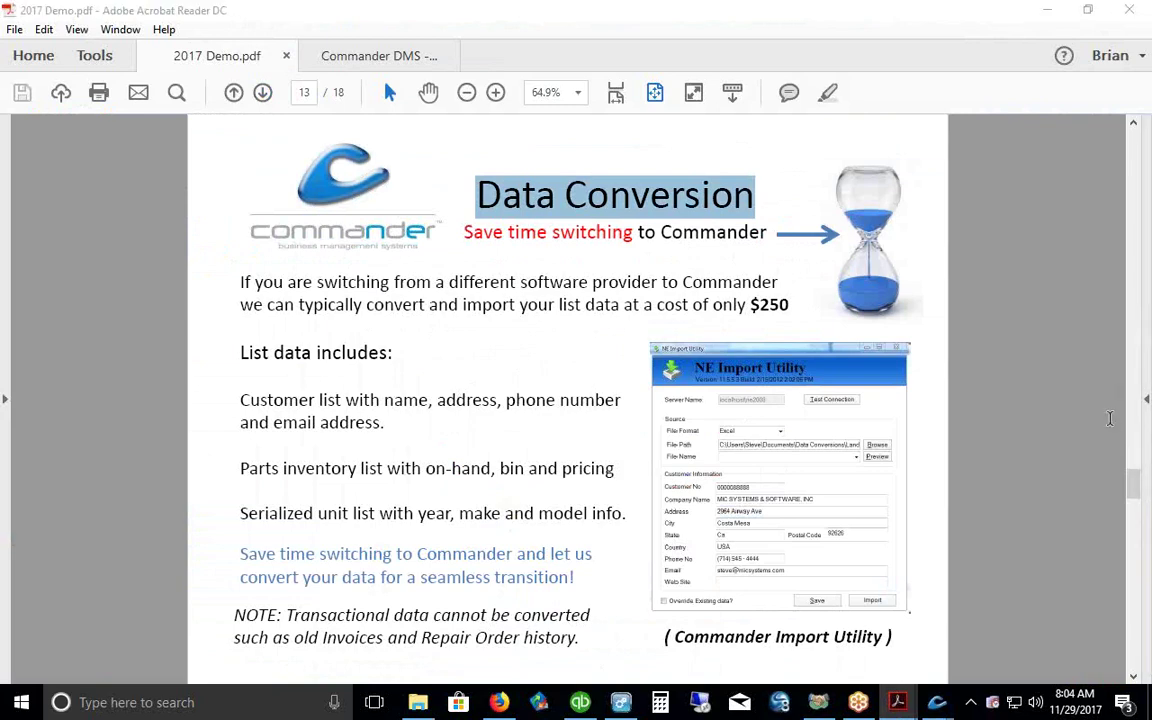
left_click_drag(240, 400, 497, 400)
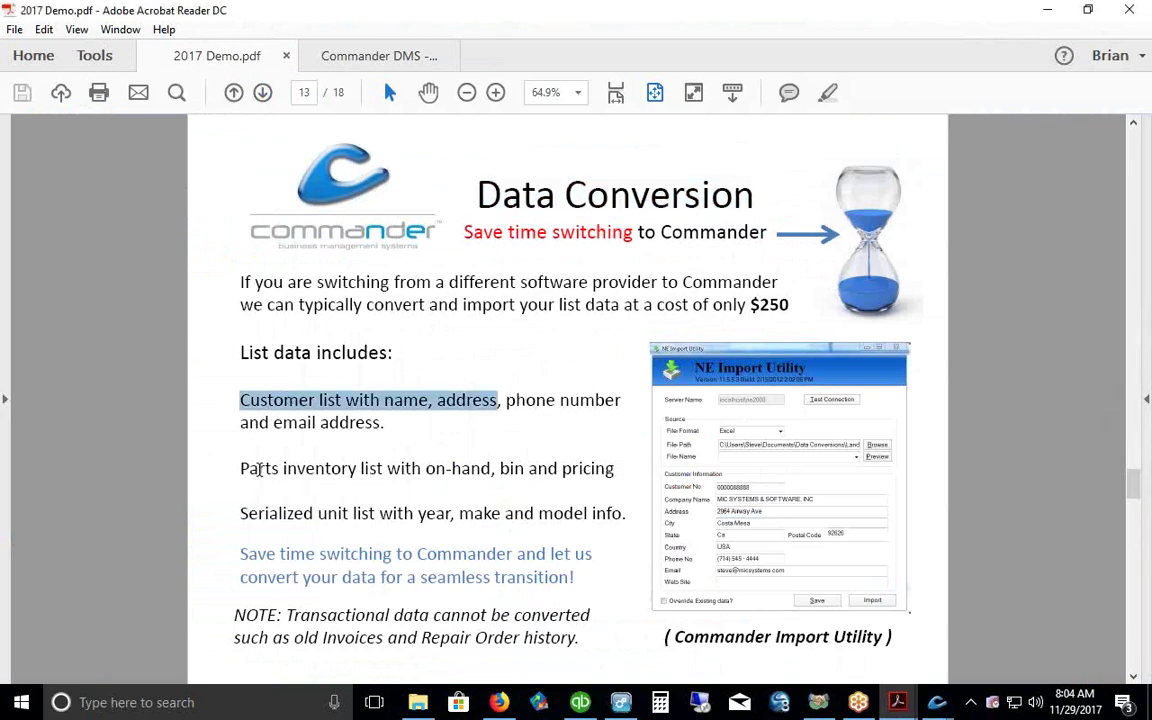
left_click_drag(240, 469, 383, 469)
left_click_drag(242, 513, 376, 513)
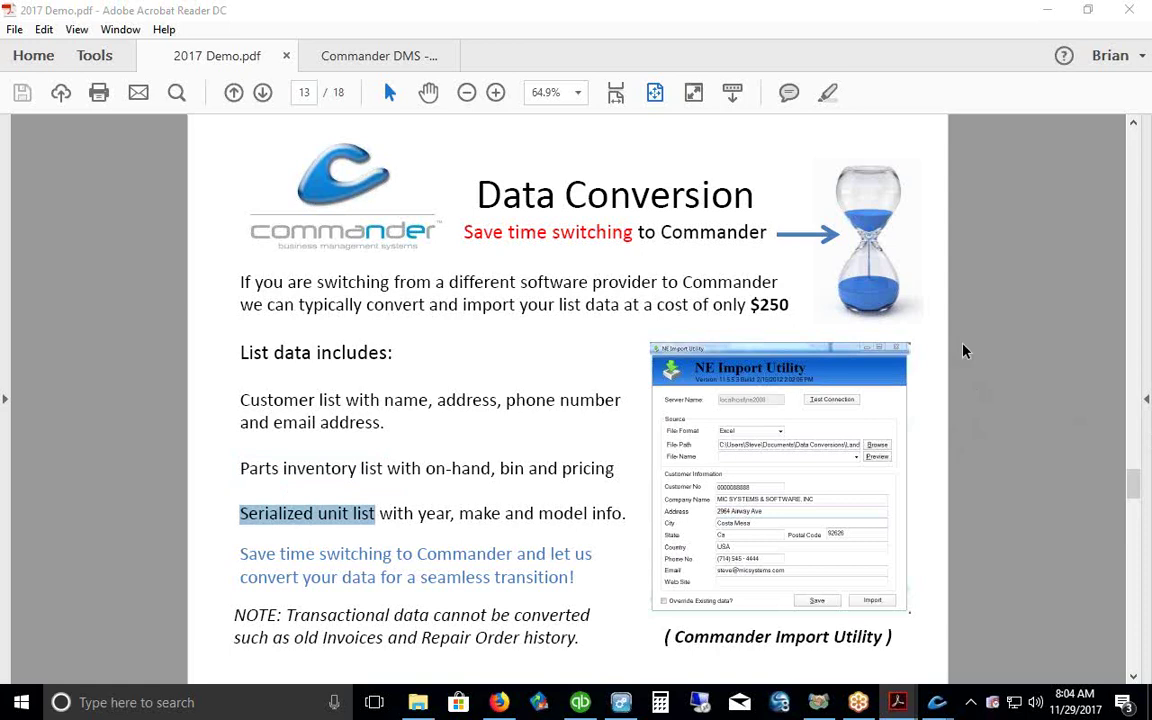
left_click(393, 352)
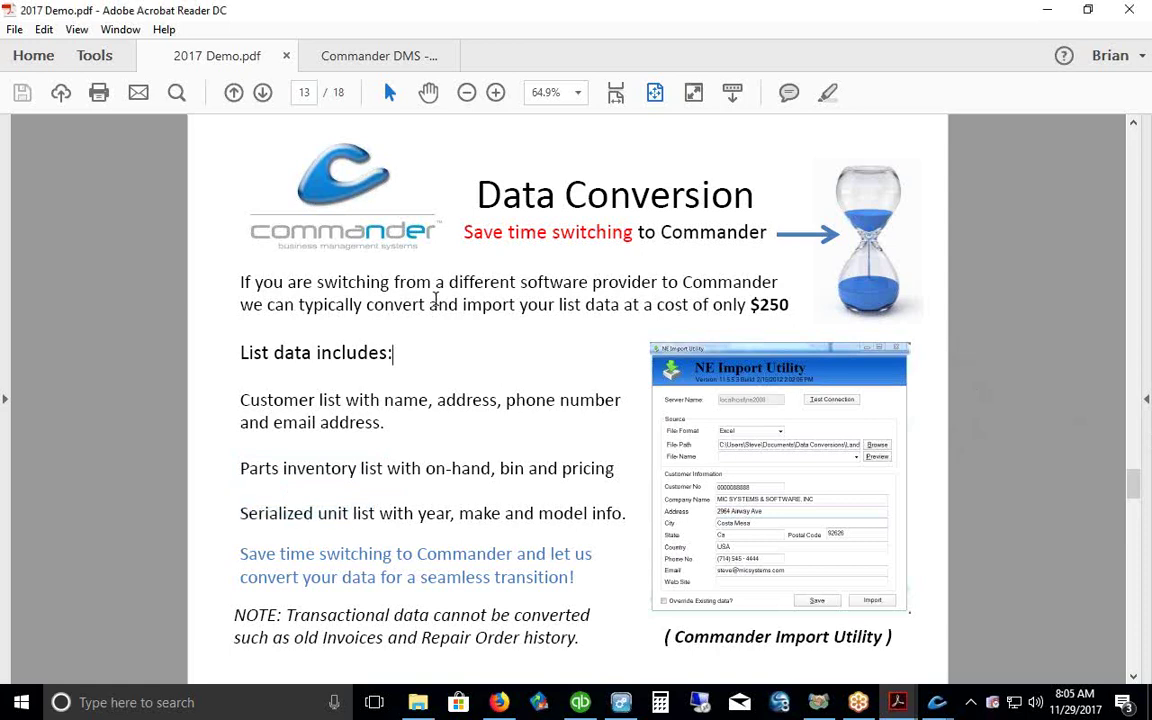
left_click_drag(262, 400, 410, 402)
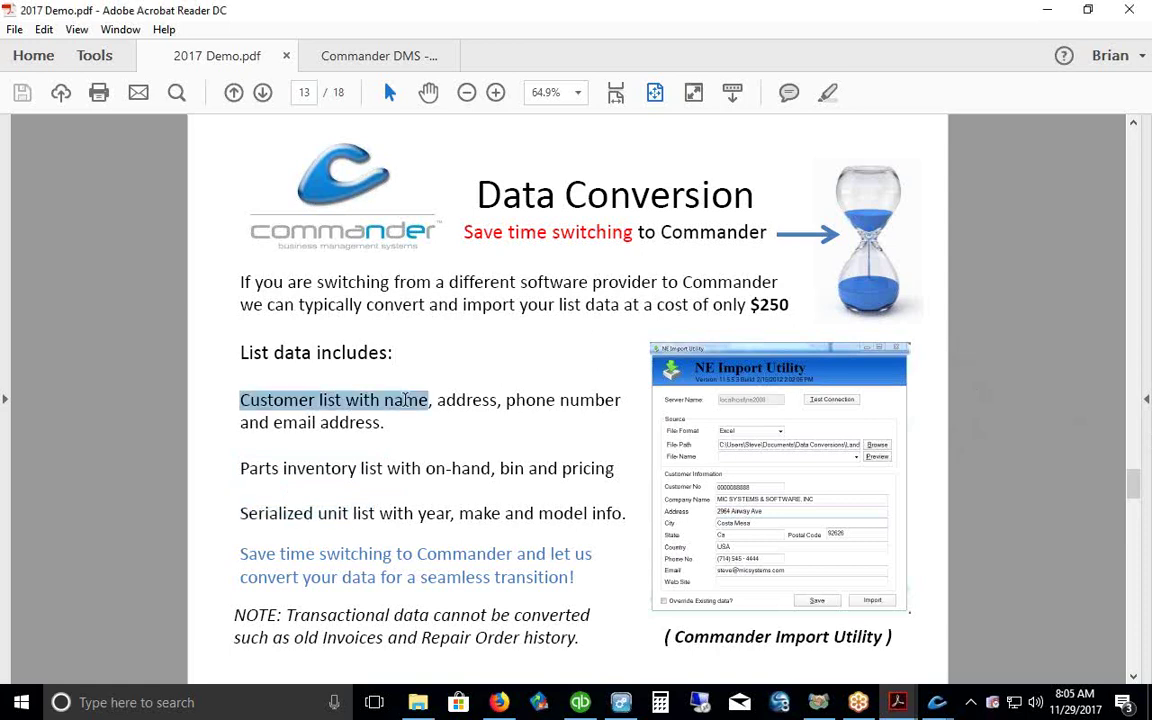
left_click_drag(272, 468, 368, 464)
left_click_drag(273, 517, 452, 515)
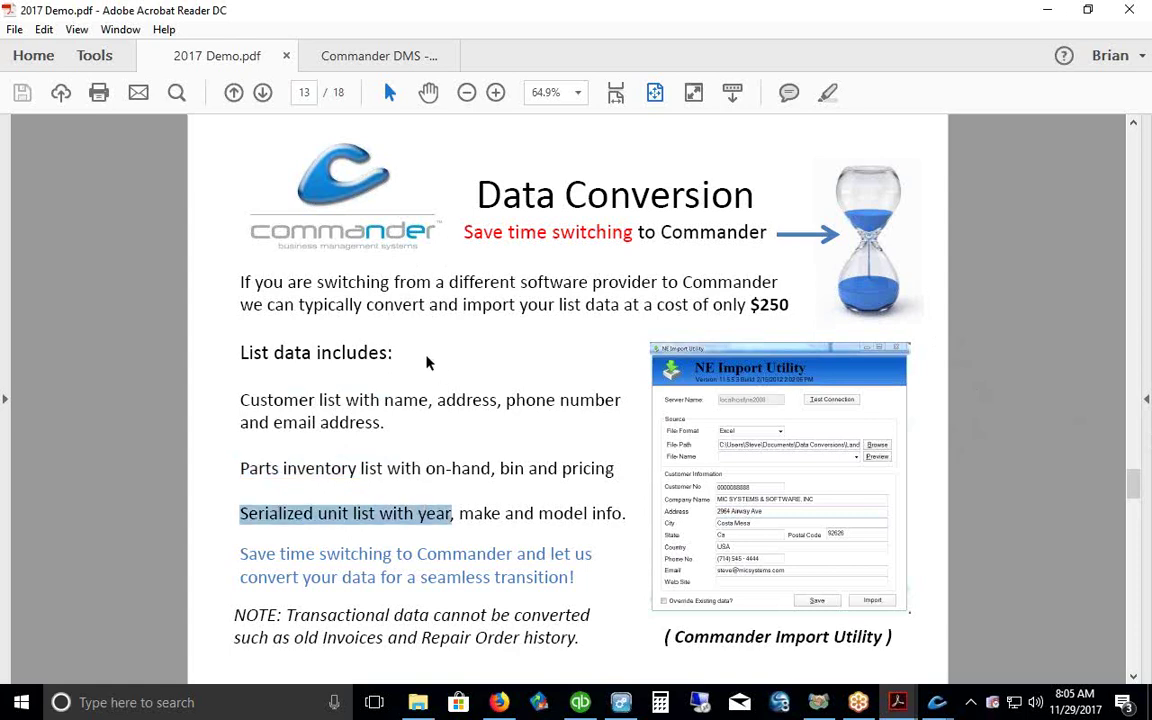
left_click(427, 363)
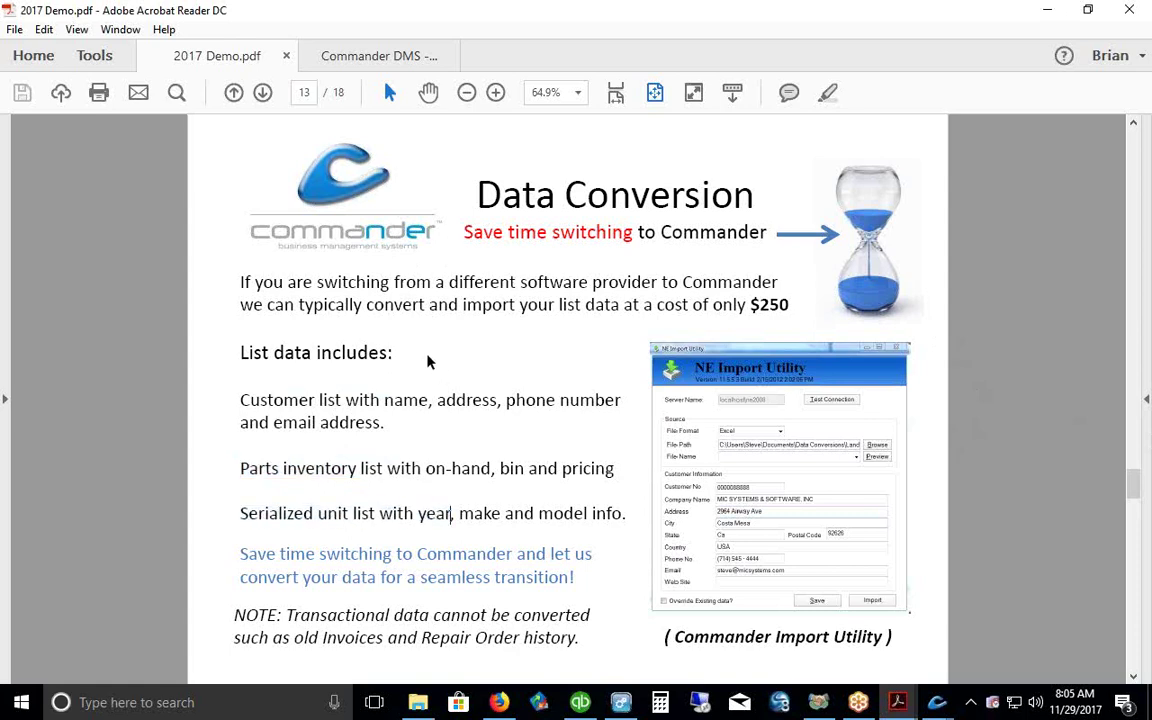
left_click(263, 93)
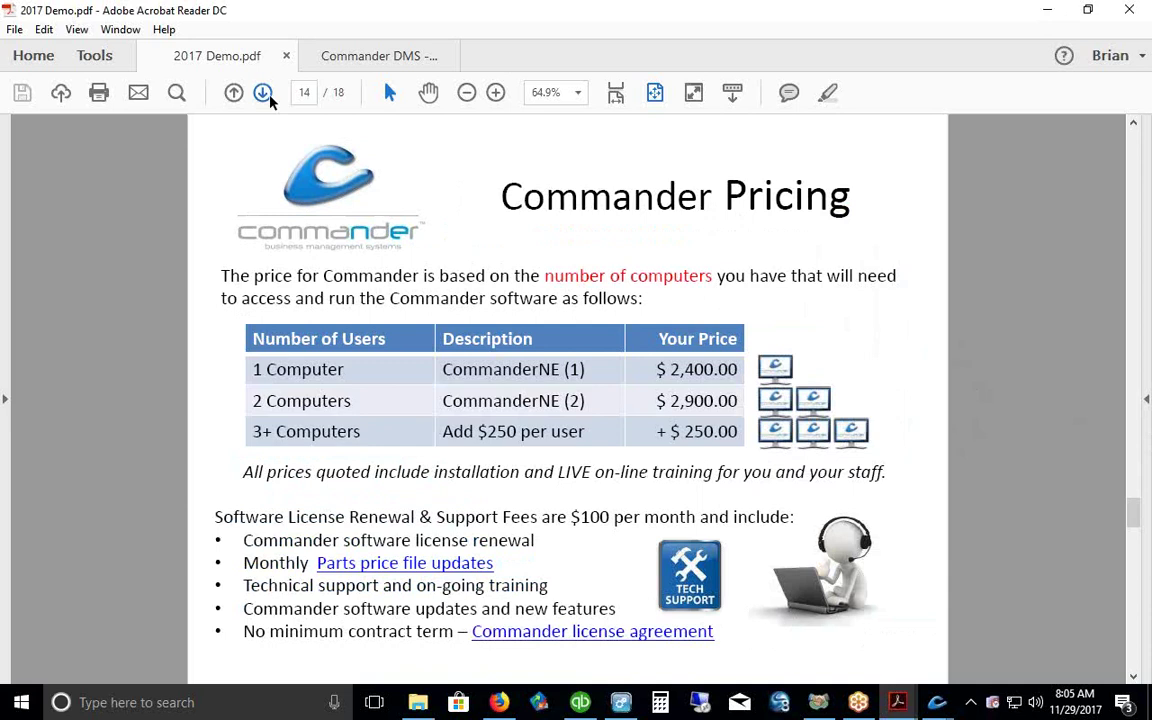